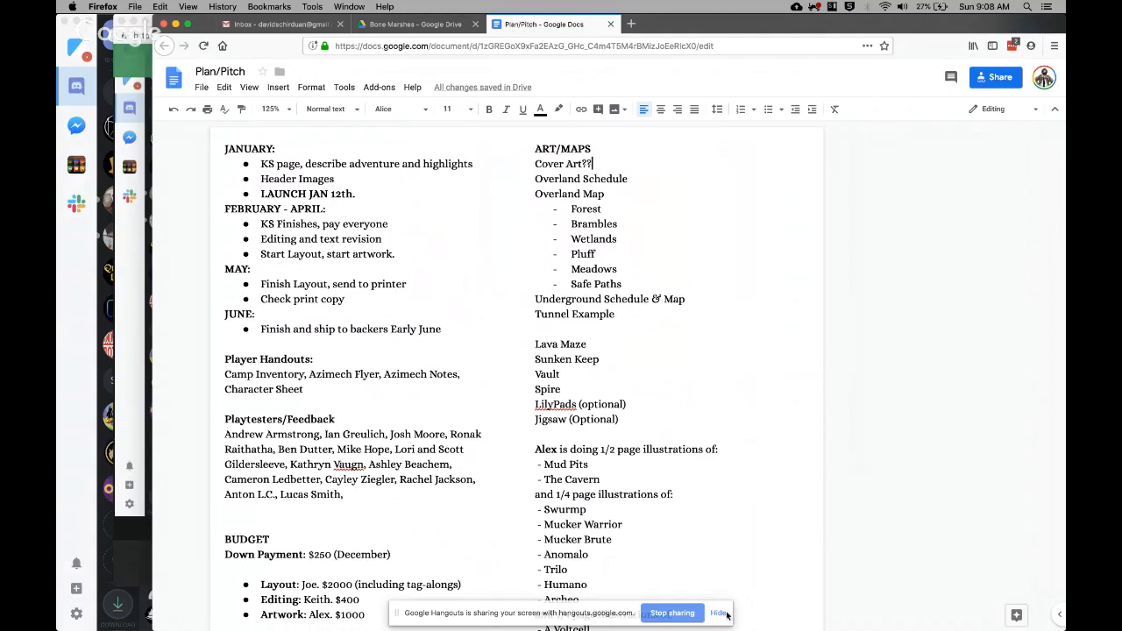
Hide the screen-sharing notice and bring the Plan/Pitch document window to the front.
click(718, 613)
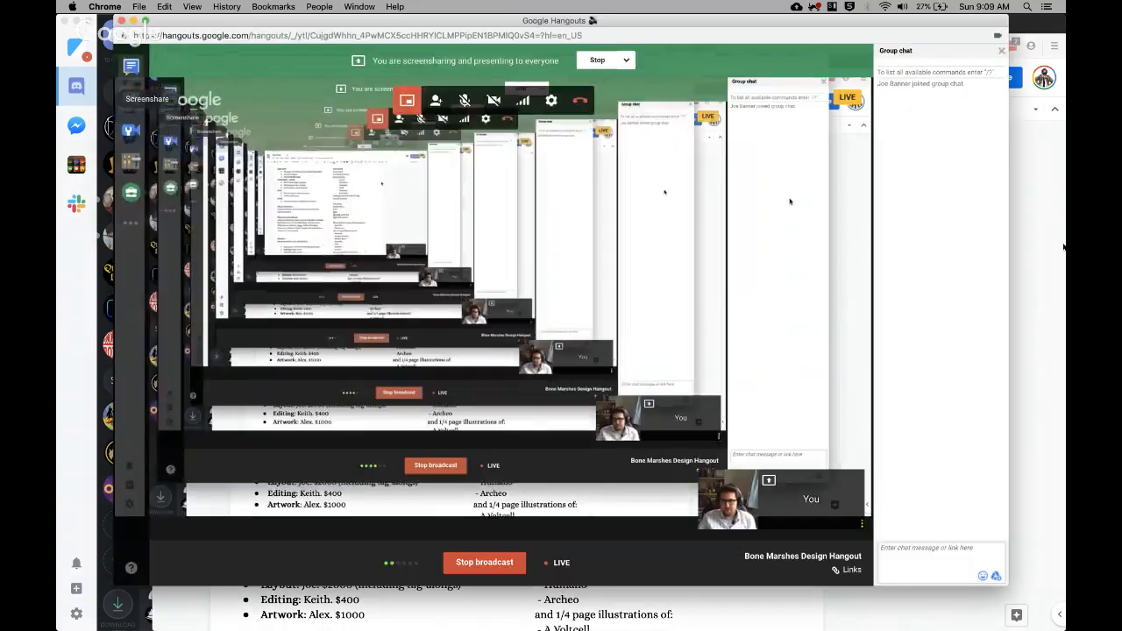
click(1041, 173)
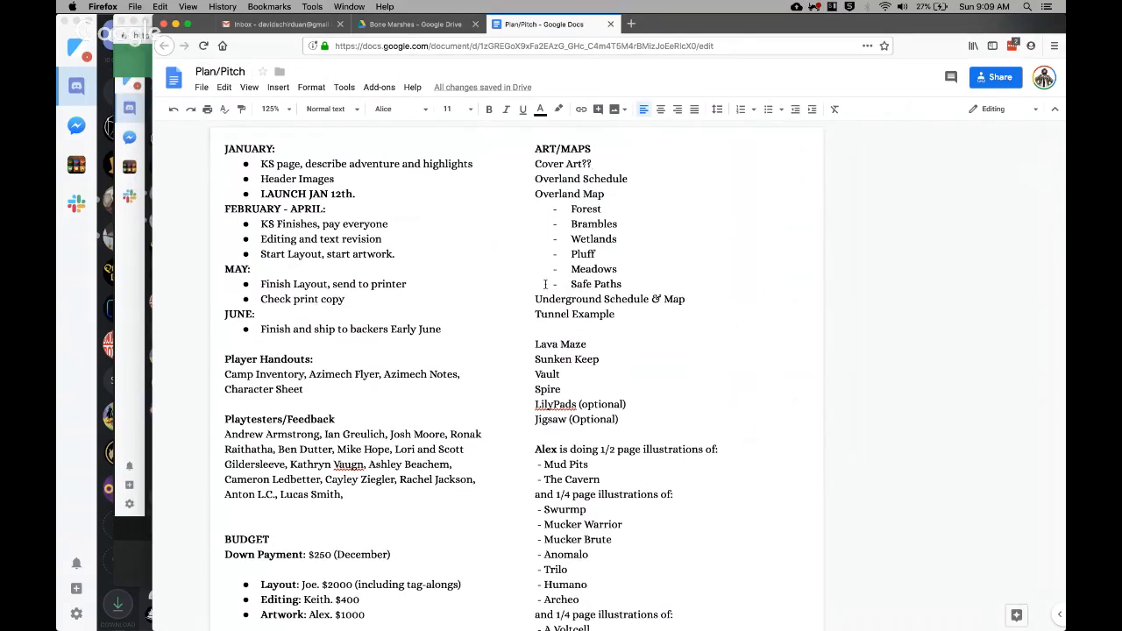
key(ctrl+Up)
click(565, 403)
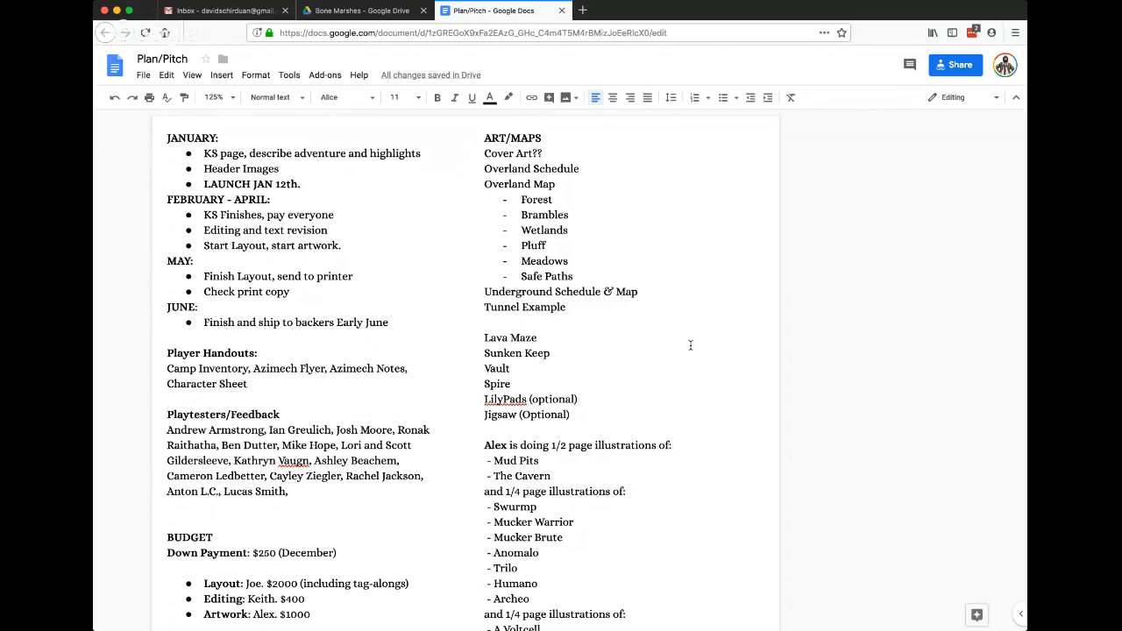
click(672, 617)
key(super+Tab)
Highlight the ART/MAPS entries from Overland Schedule to Jigsaw for review, clear the selection and look over the schedule and illustration lists.
drag(572, 416, 482, 170)
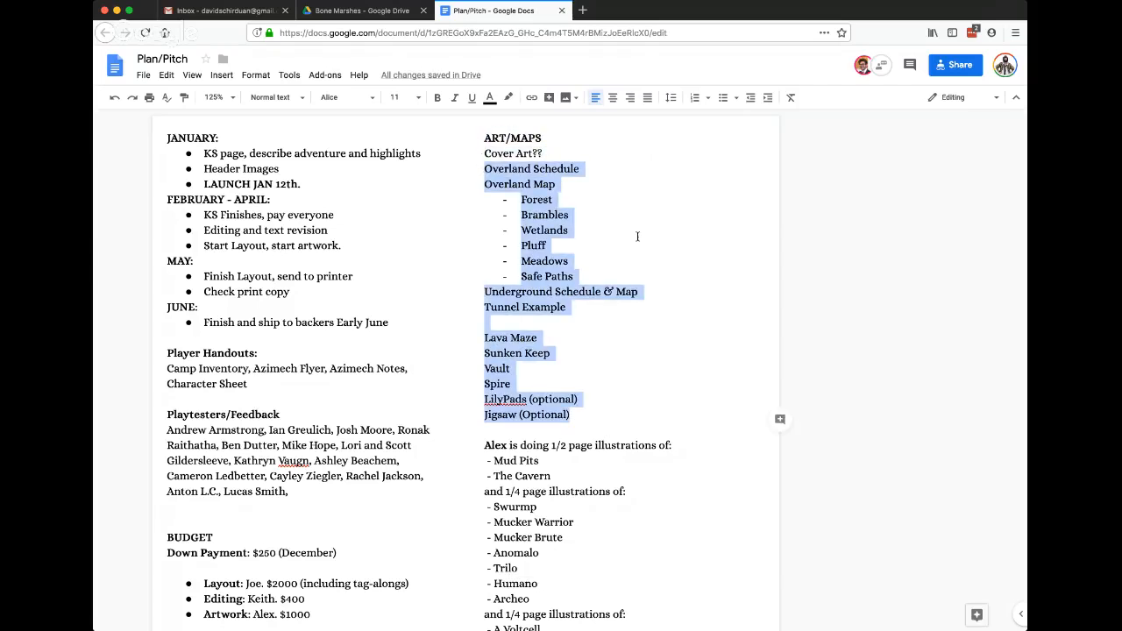
scroll(638, 237, down, 1)
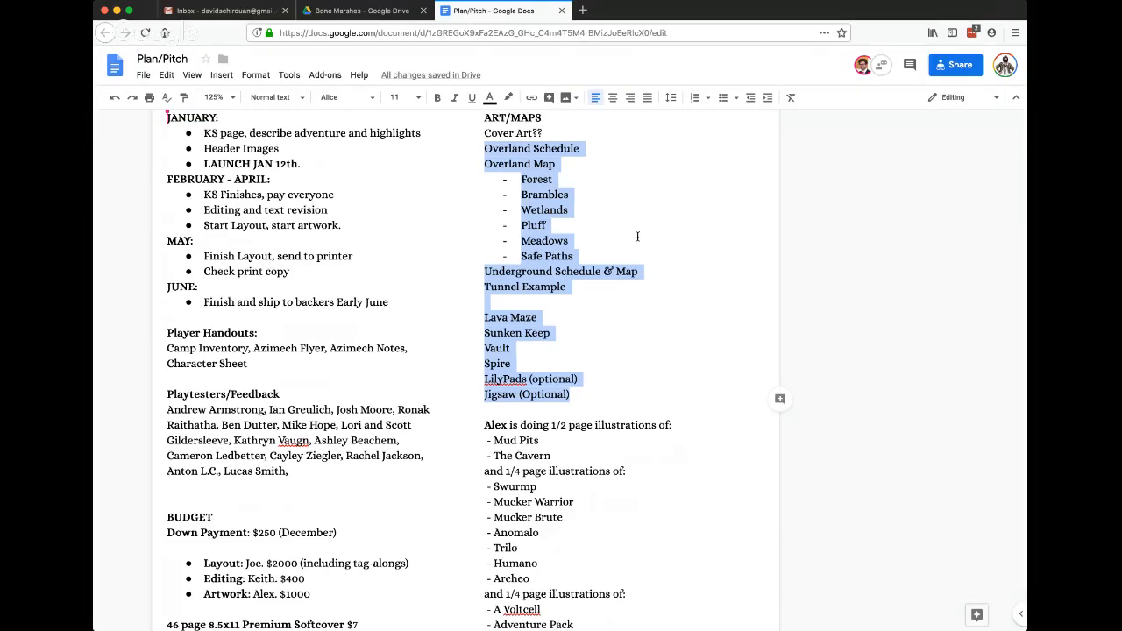
click(576, 313)
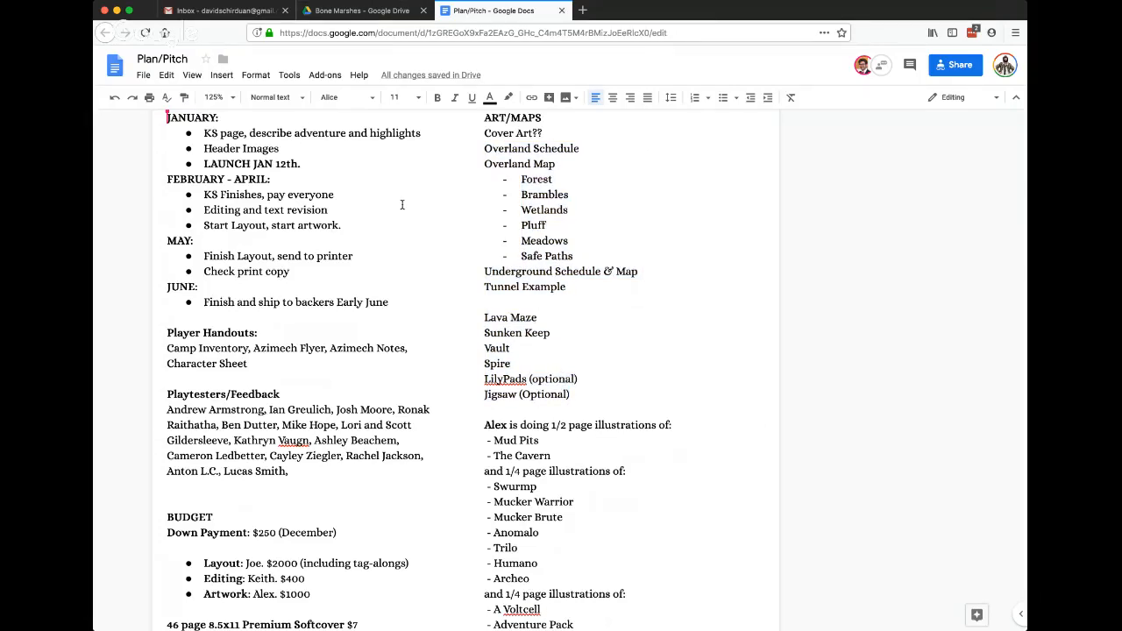
scroll(429, 279, up, 1)
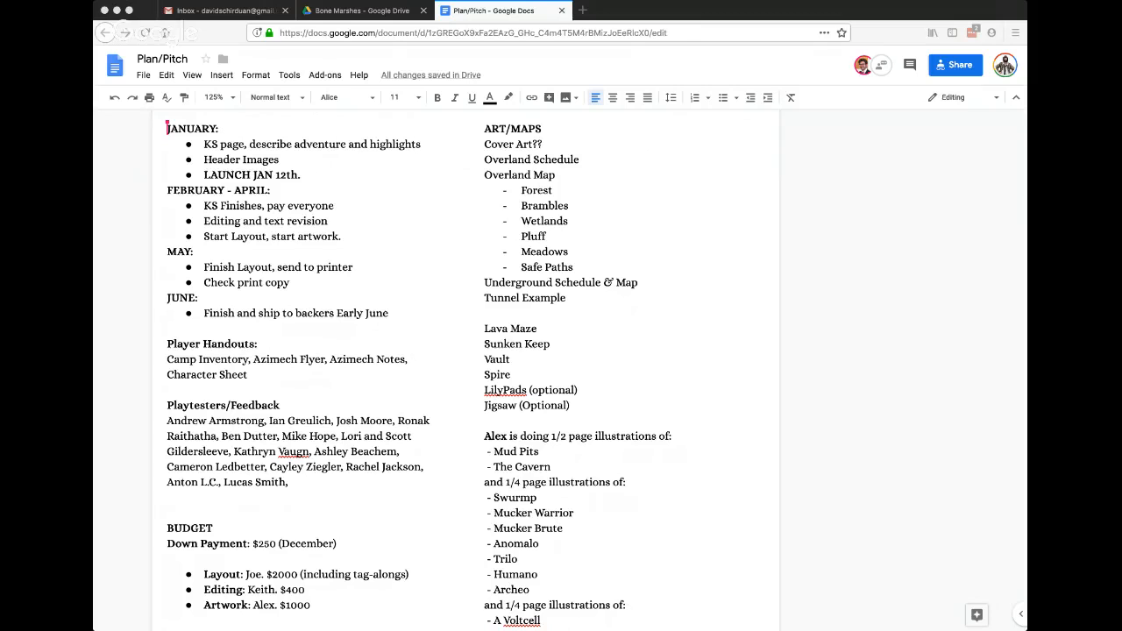
scroll(1002, 393, down, 1)
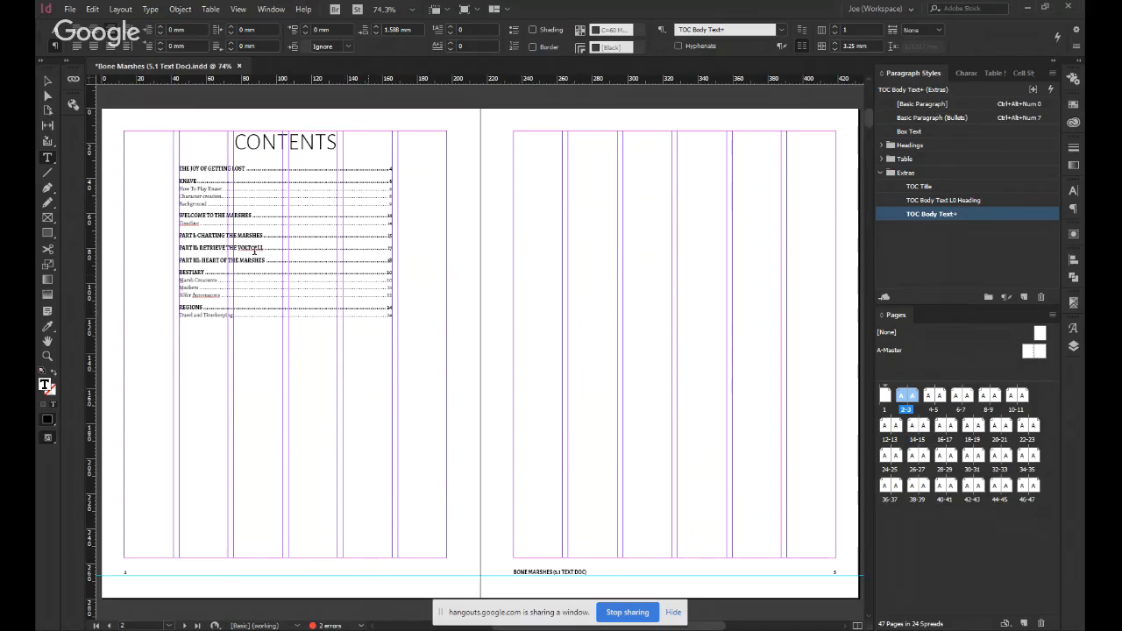
Examine the CONTENTS page of the Bone Marshes layout up close, checking its chapter headings, subheadings and page references.
click(148, 208)
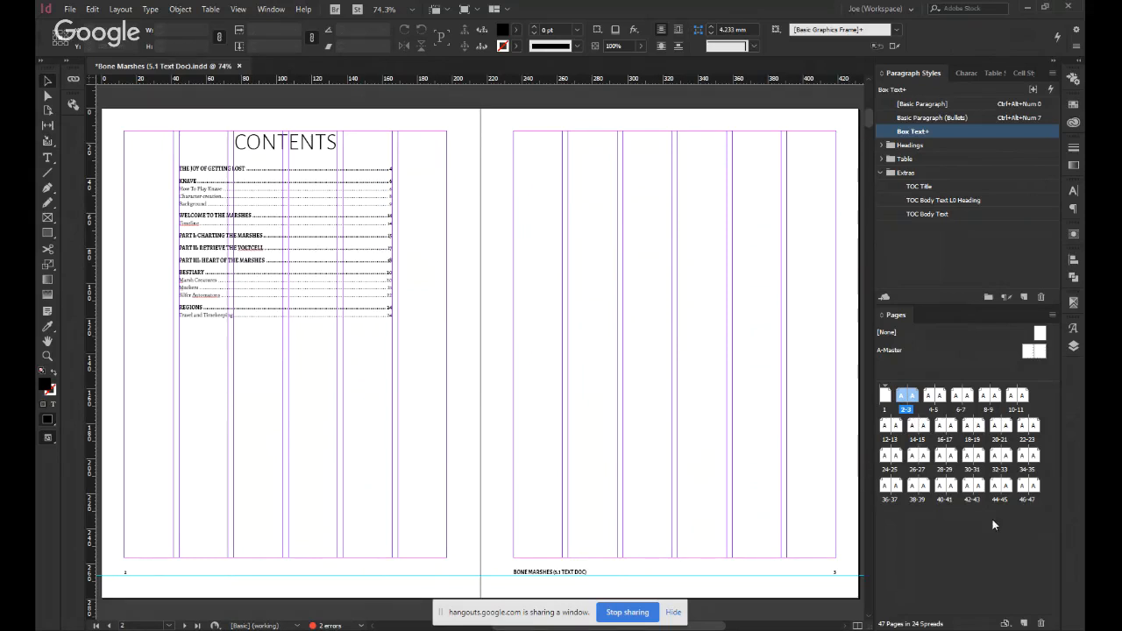
scroll(459, 351, down, 5)
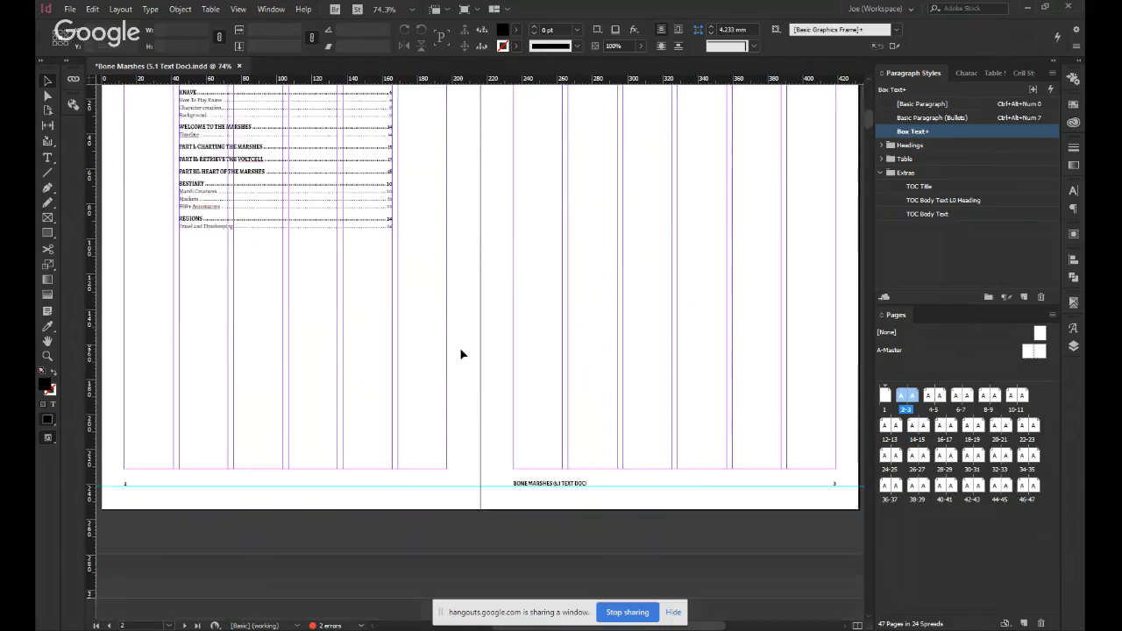
scroll(445, 351, down, 3)
scroll(446, 353, down, 2)
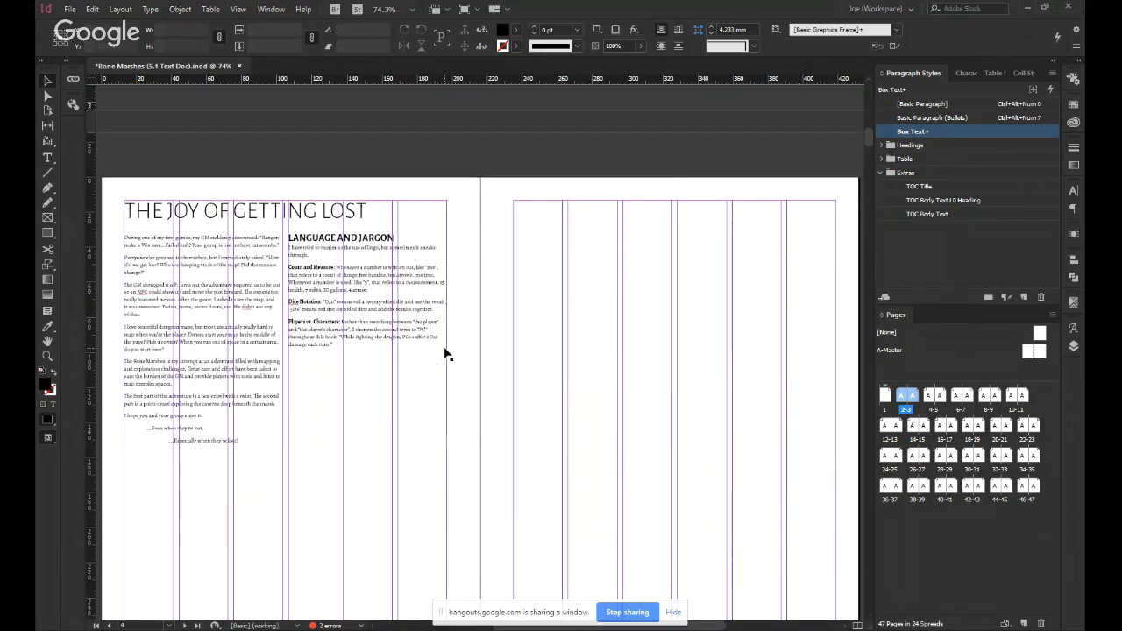
scroll(462, 318, up, 15)
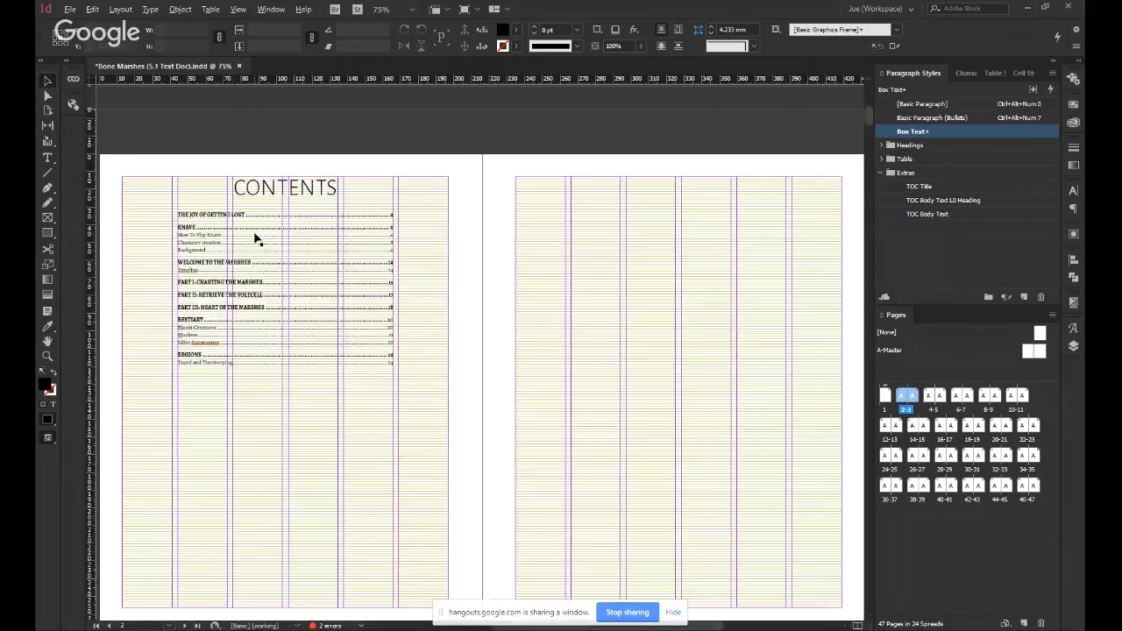
scroll(283, 328, up, 4)
scroll(282, 328, down, 1)
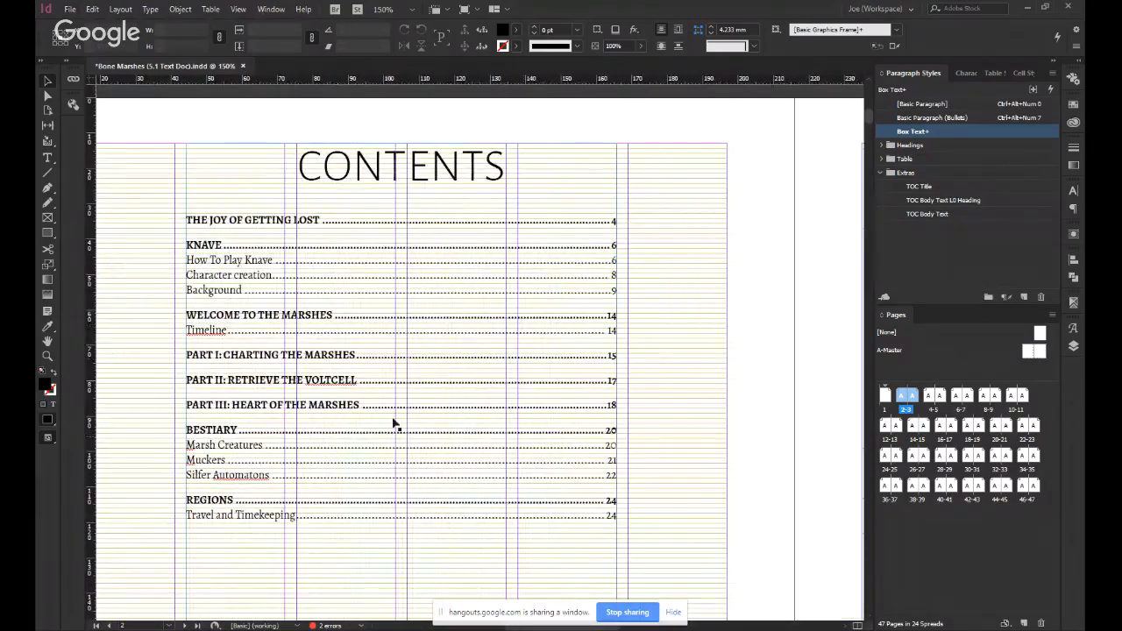
scroll(377, 513, down, 1)
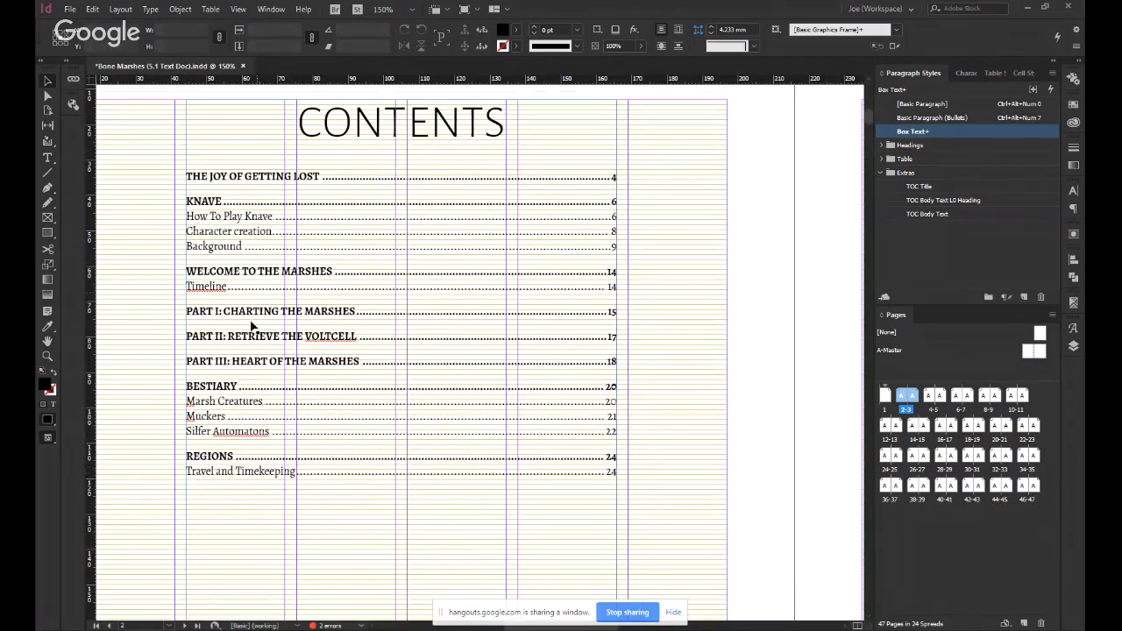
scroll(230, 405, down, 1)
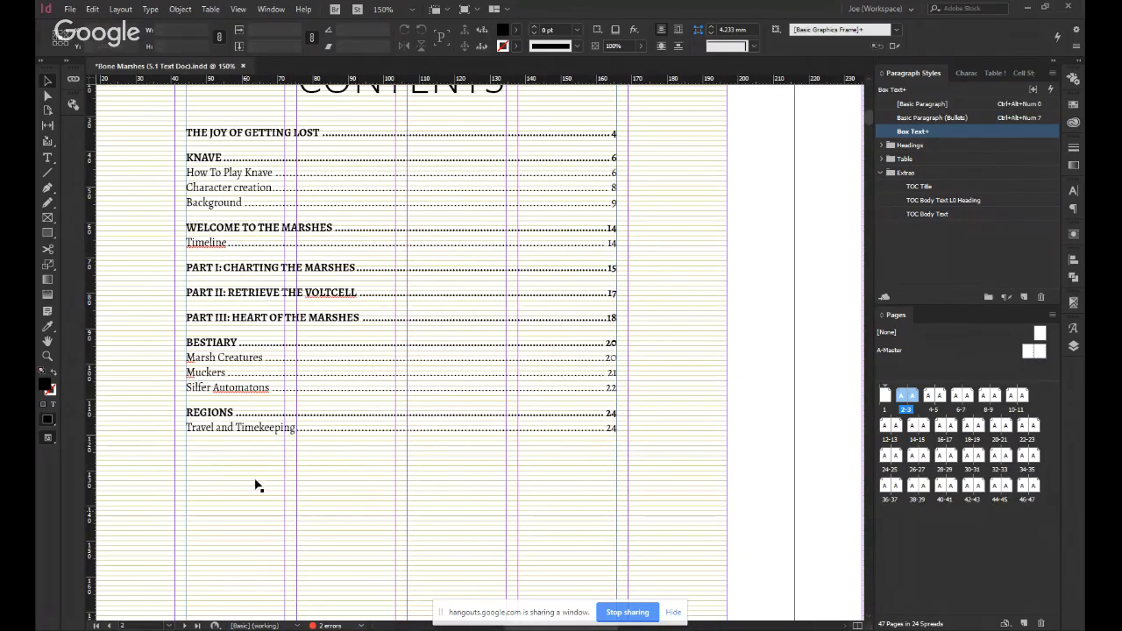
scroll(431, 468, down, 2)
scroll(419, 474, down, 3)
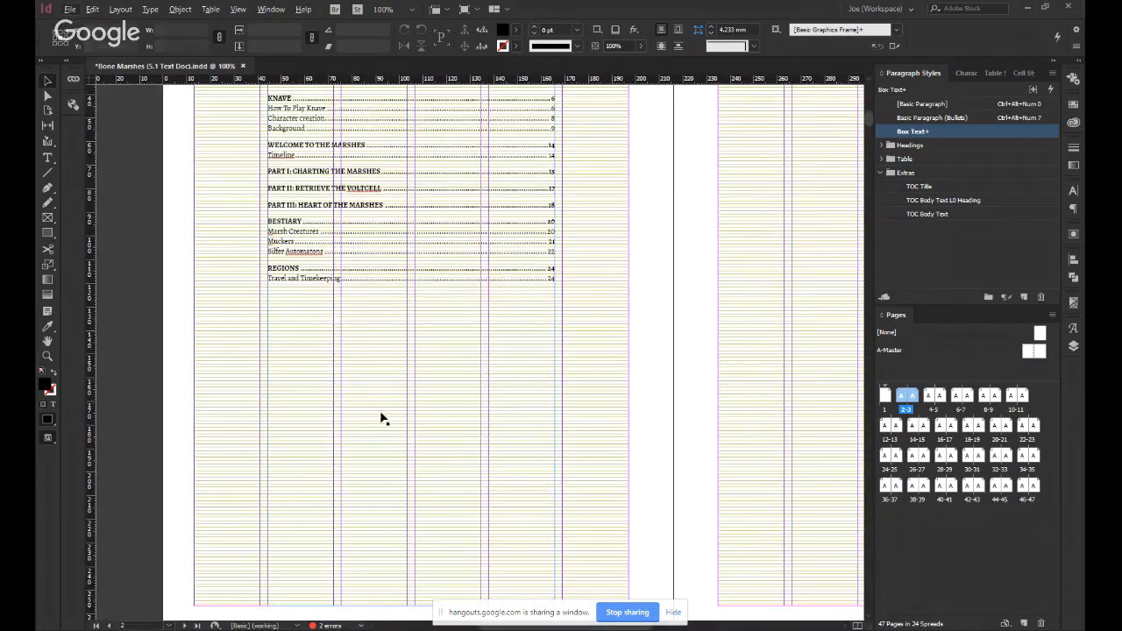
Page through the layout from pages 4–5 to 16–17, comparing how the Part I and Part II pages use their columns.
double_click(937, 410)
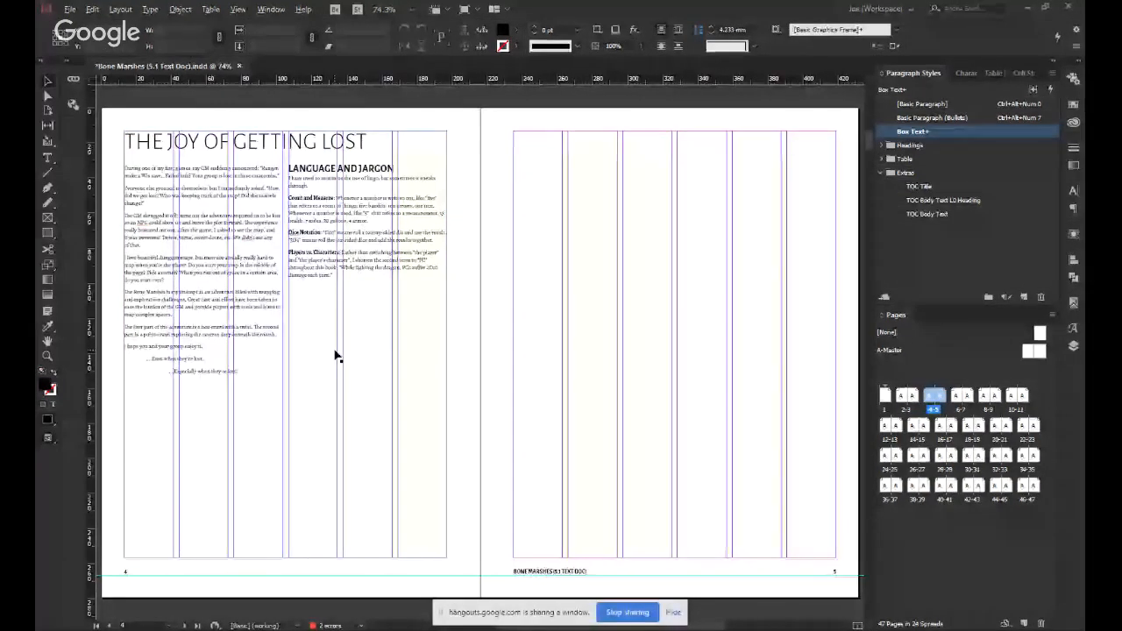
key(Page_Down)
key(Page_Down)
key(Page_Down)
key(Page_Down)
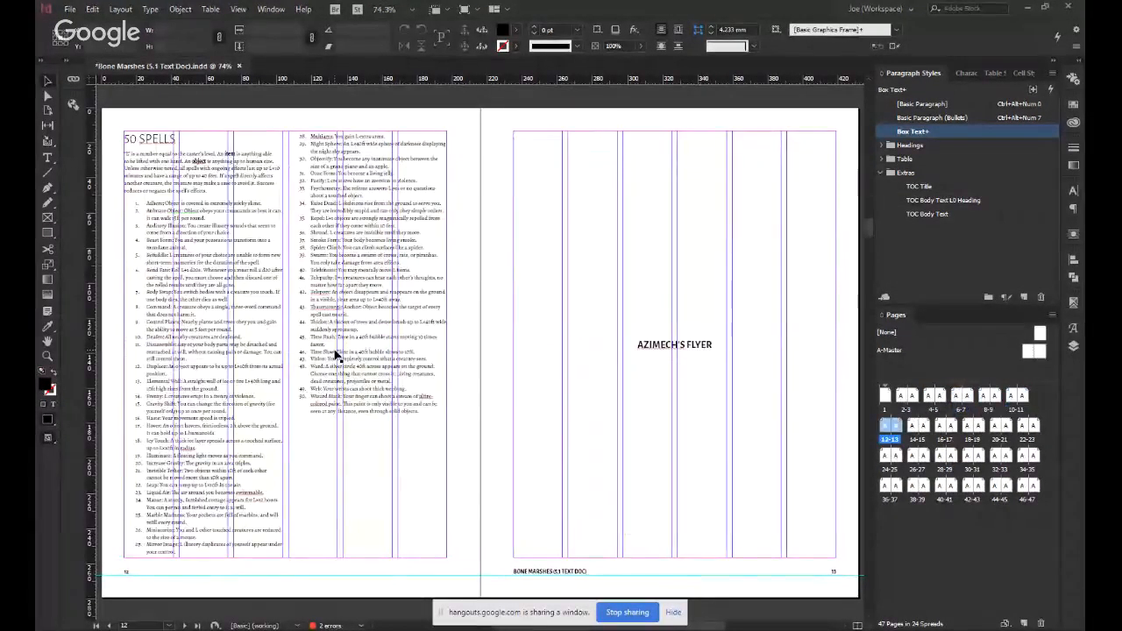
key(Page_Down)
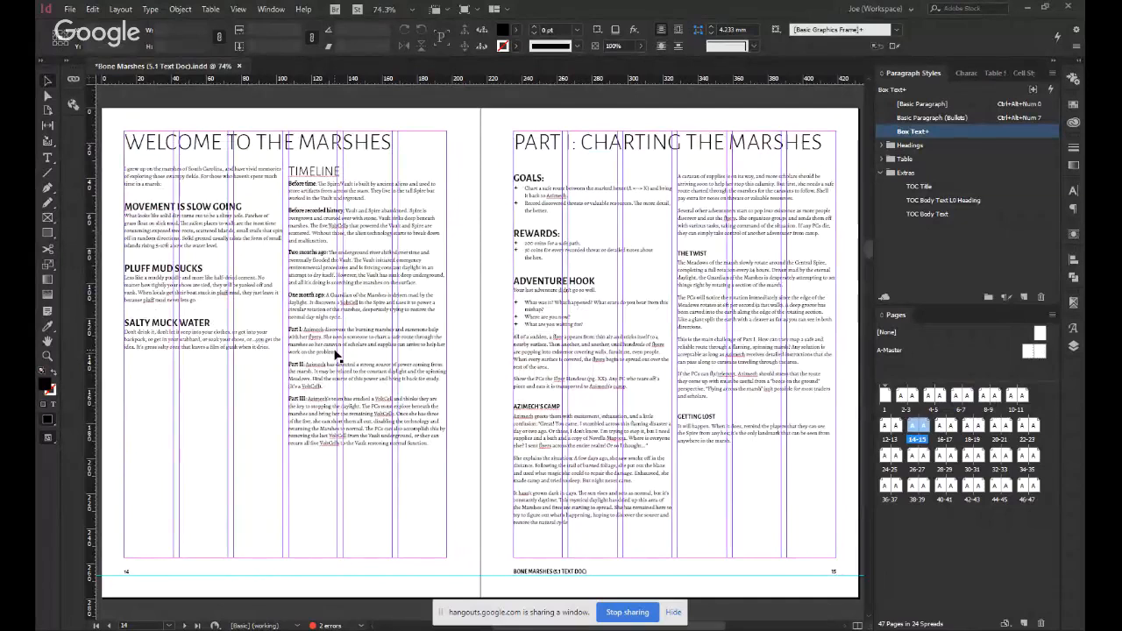
key(Page_Down)
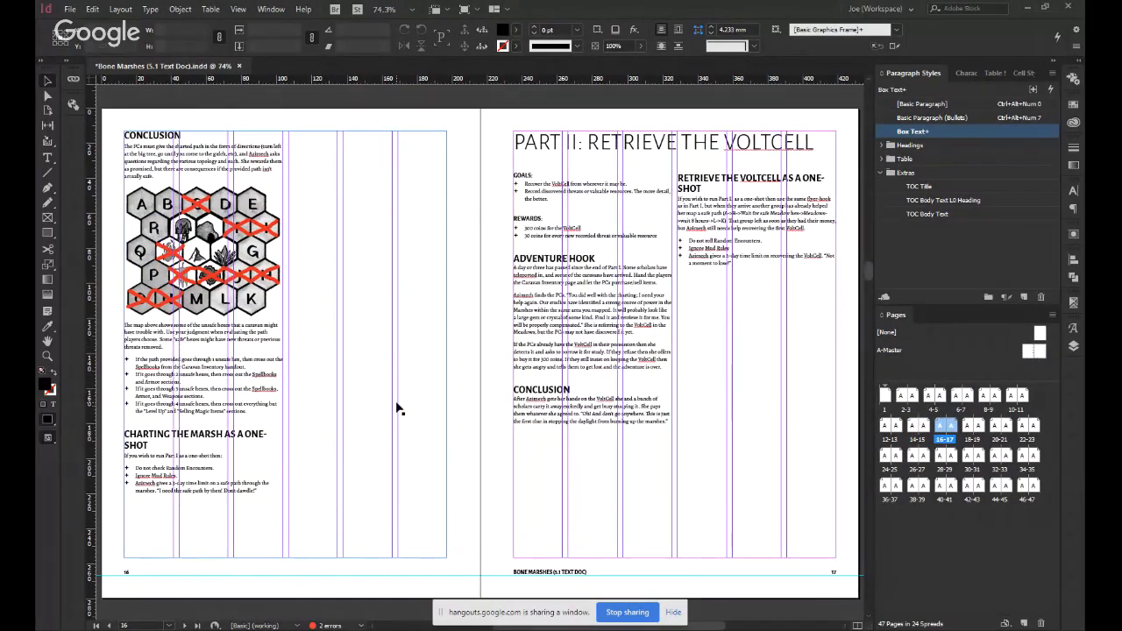
click(351, 320)
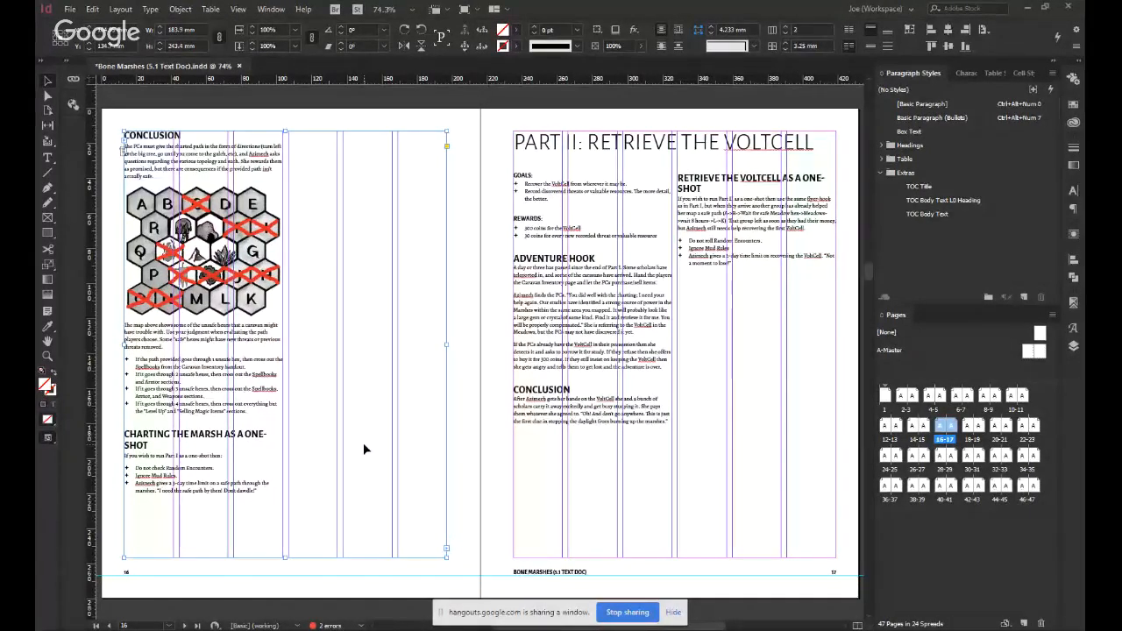
scroll(364, 448, up, 5)
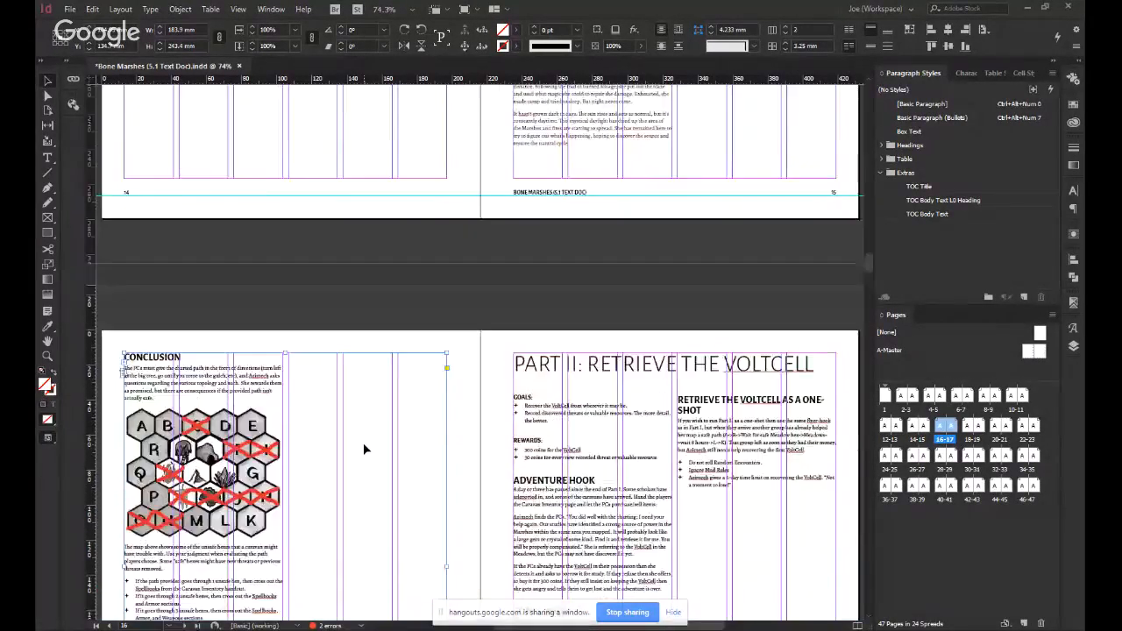
scroll(363, 443, up, 9)
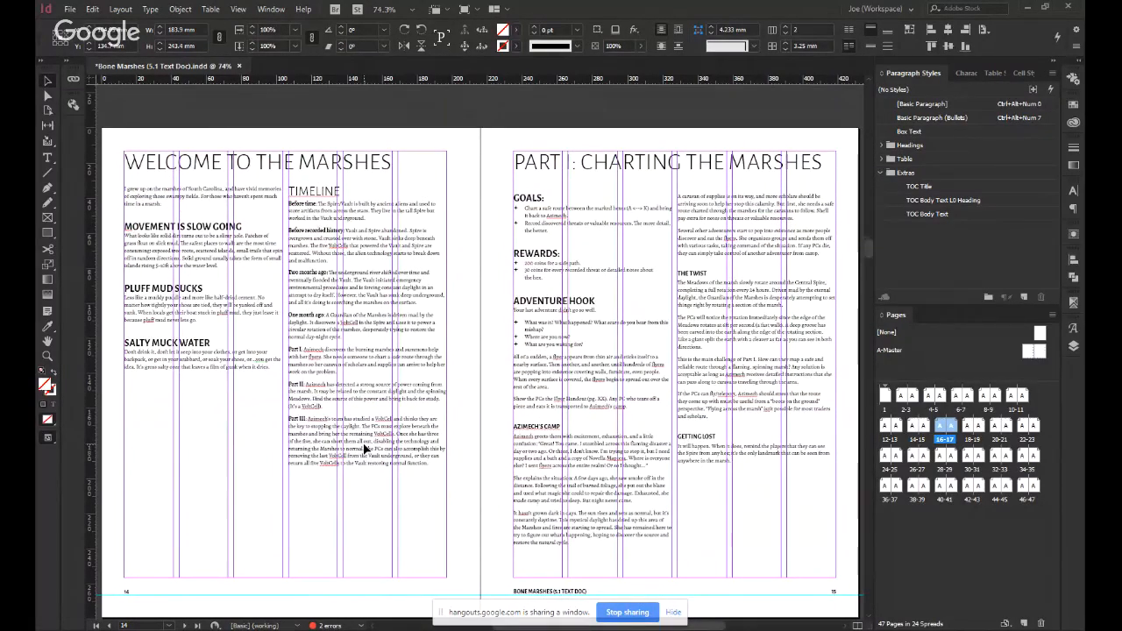
scroll(364, 448, down, 1)
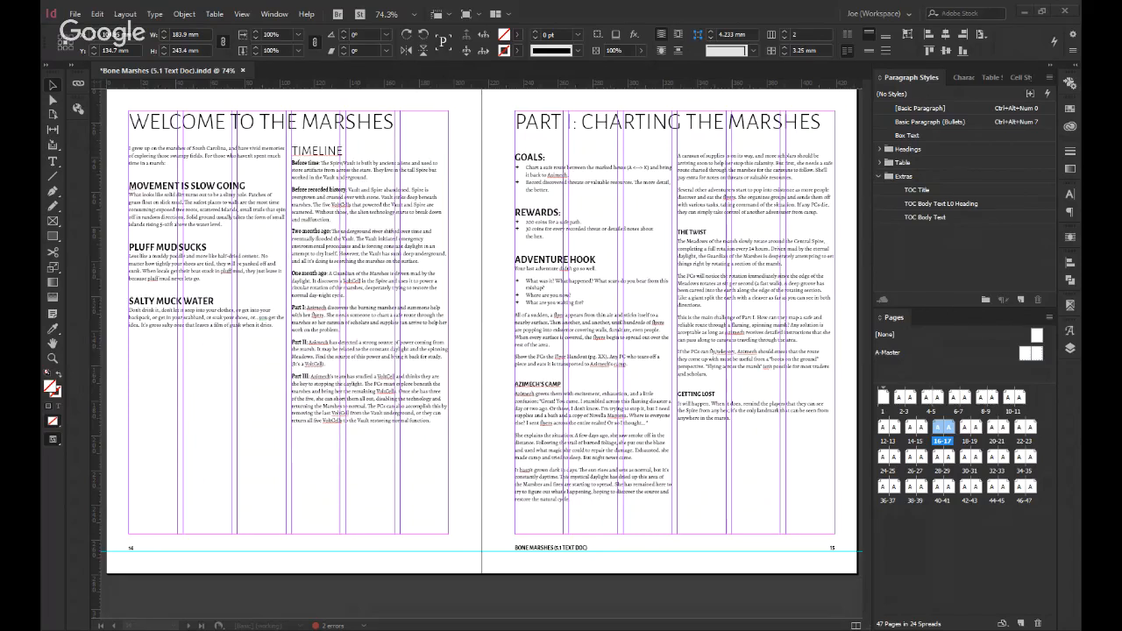
scroll(613, 420, down, 10)
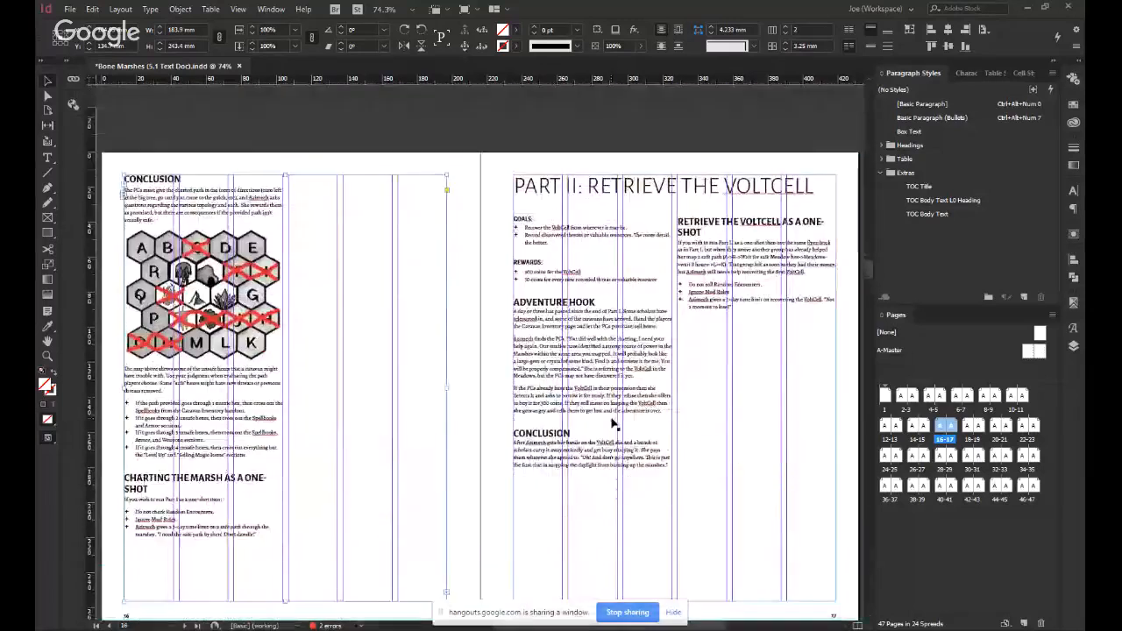
scroll(613, 424, down, 3)
Draw an empty rectangular frame covering all of page 17, about 216 × 279 mm.
scroll(575, 298, right, 4)
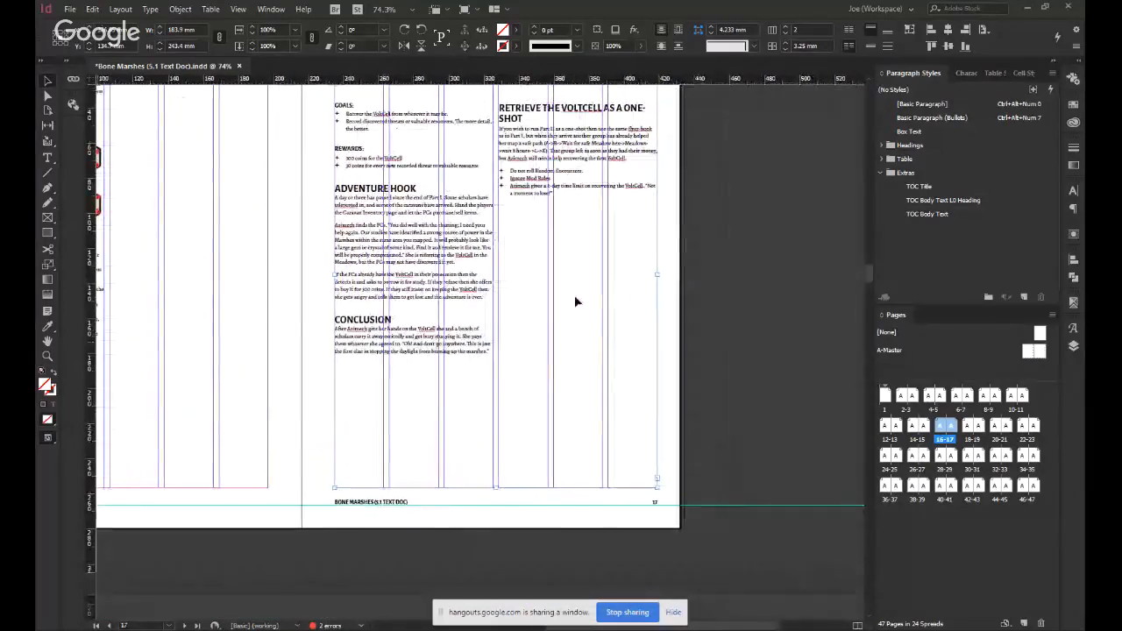
click(692, 305)
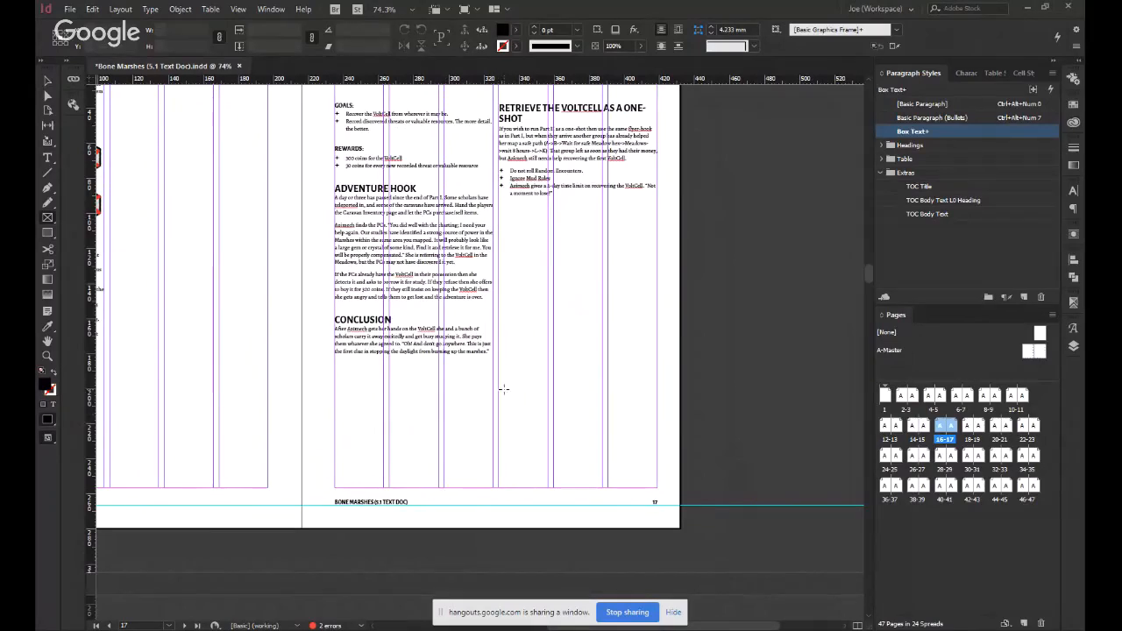
key(ctrl+minus)
scroll(518, 308, up, 1)
drag(719, 337, 371, 290)
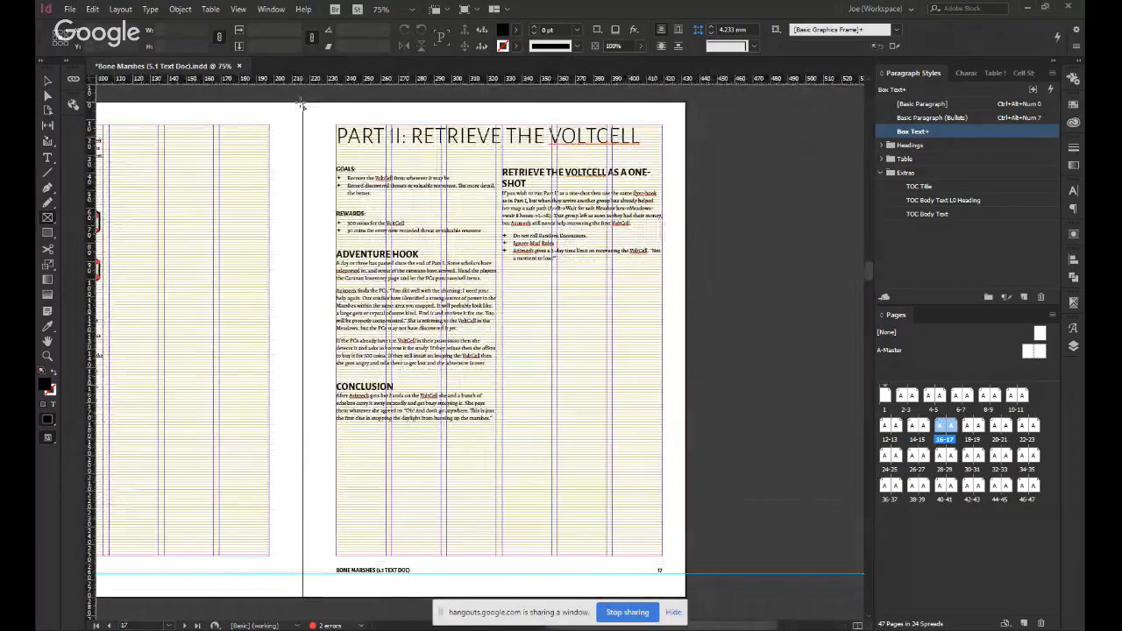
drag(303, 103, 686, 598)
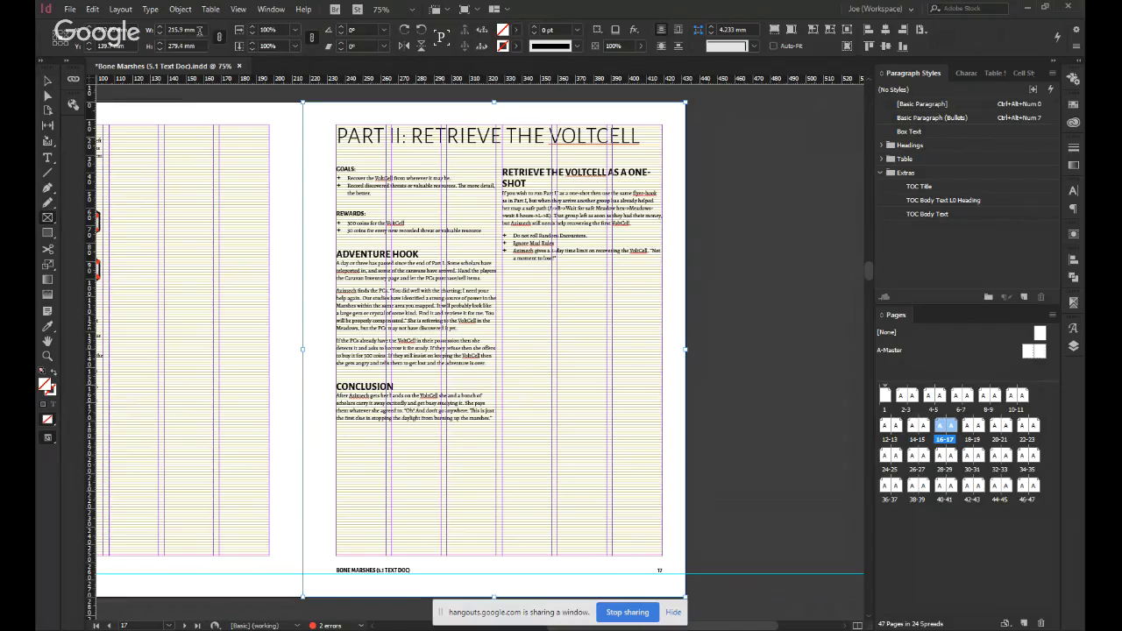
Scale the frame to 25% of its width and height, then place and enlarge it to about 111 × 144 mm near page 17's lower outer corner.
click(191, 29)
text(4)
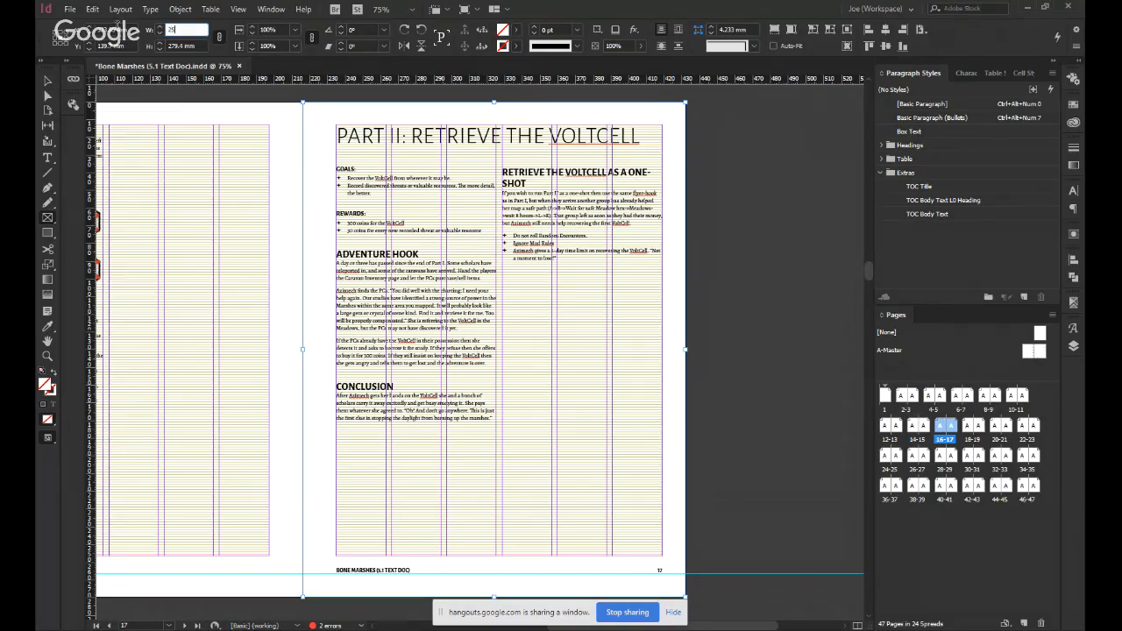
key(Return)
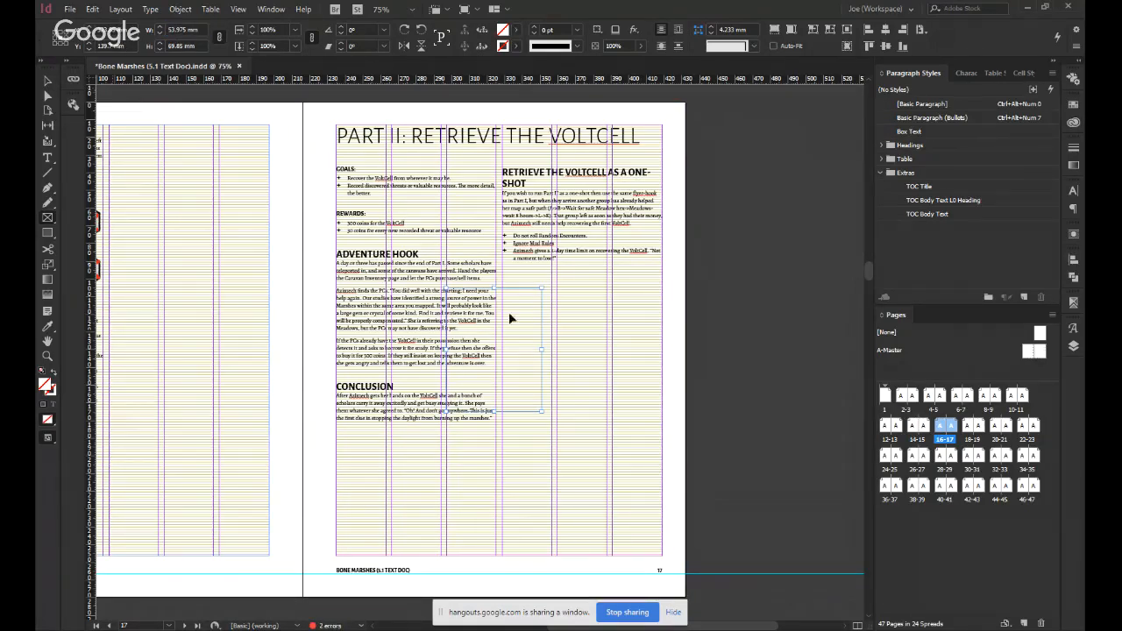
drag(494, 342, 349, 155)
drag(399, 226, 598, 441)
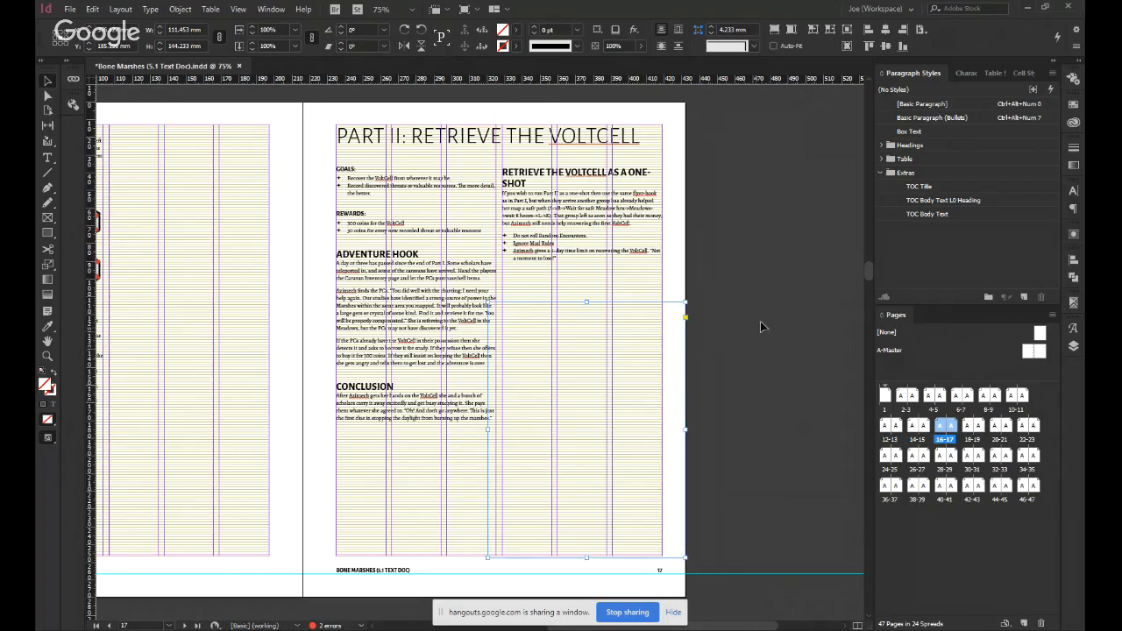
Give the frame in the lower outer part of page 17 a black outline and deselect it.
click(782, 318)
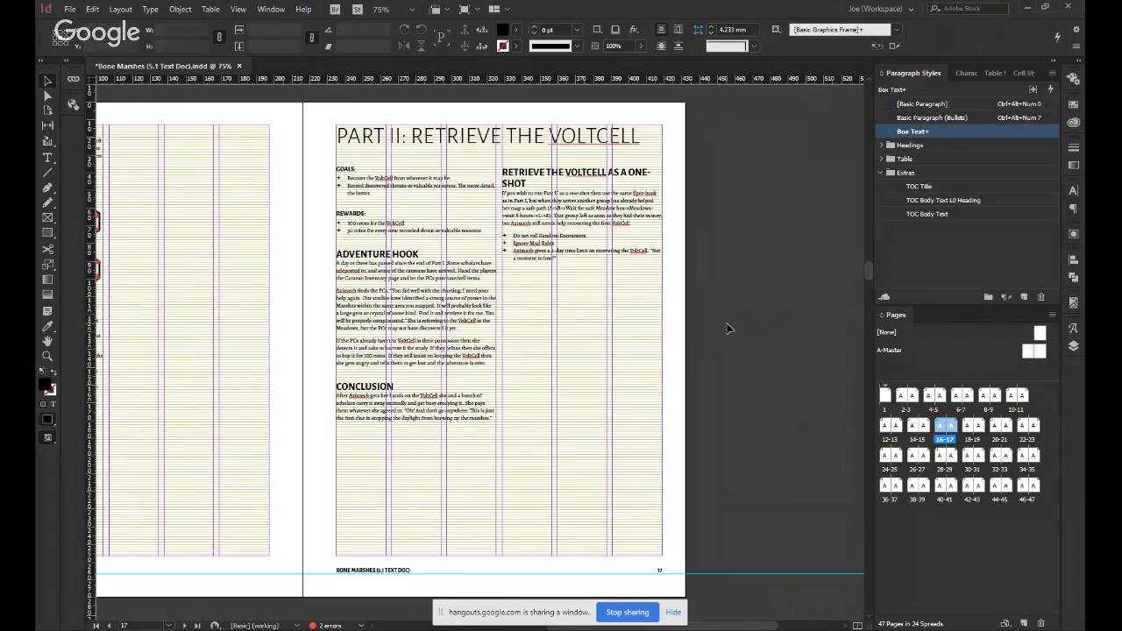
click(571, 393)
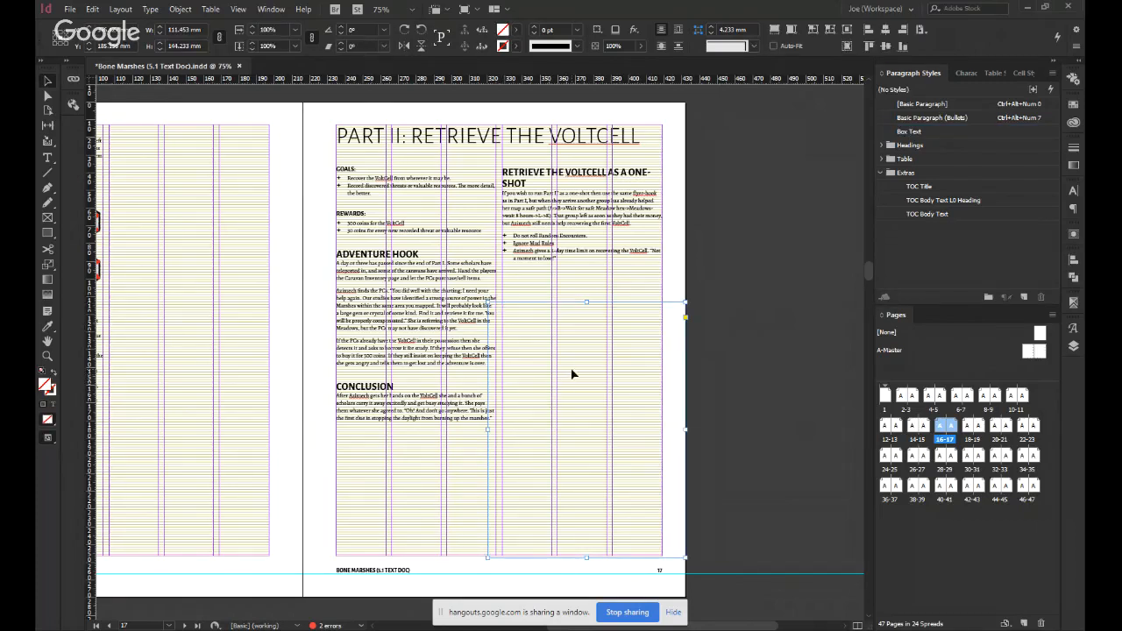
click(693, 317)
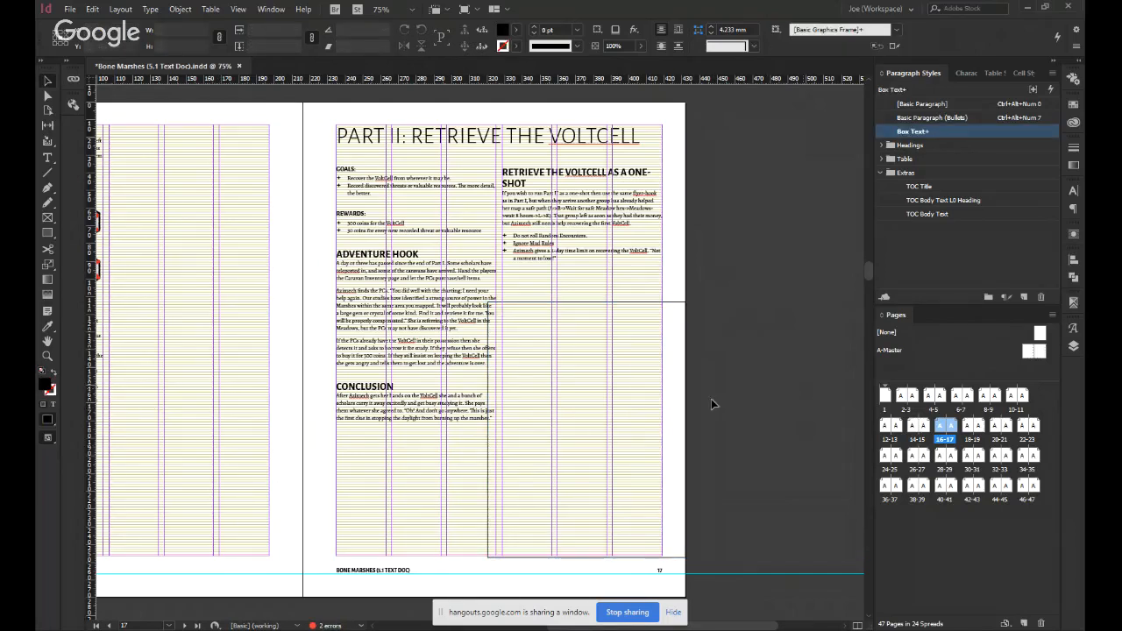
Move the outlined frame to page 17's upper inner margin corner and shrink it proportionally to one text column's width, about 90 × 126 mm.
drag(626, 427, 668, 461)
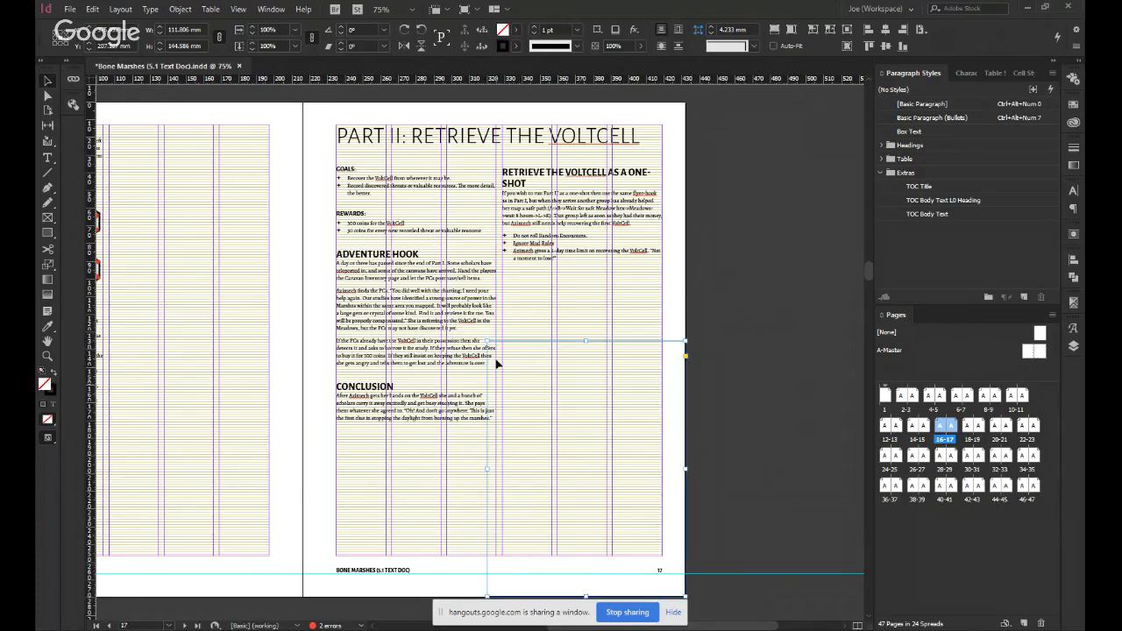
drag(517, 369, 368, 159)
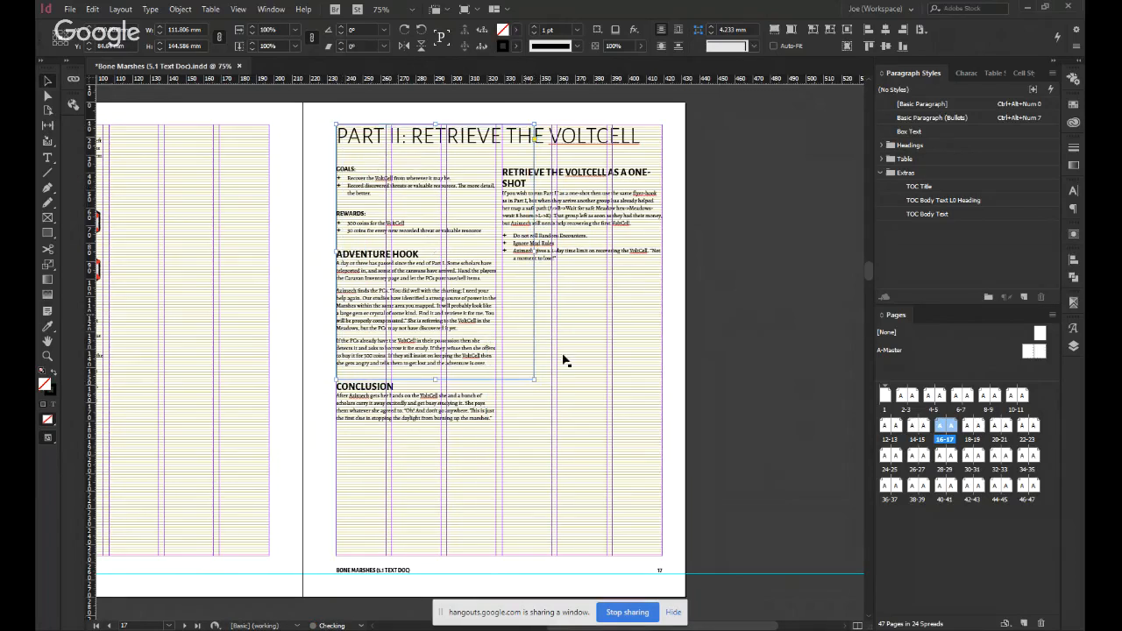
drag(535, 379, 497, 349)
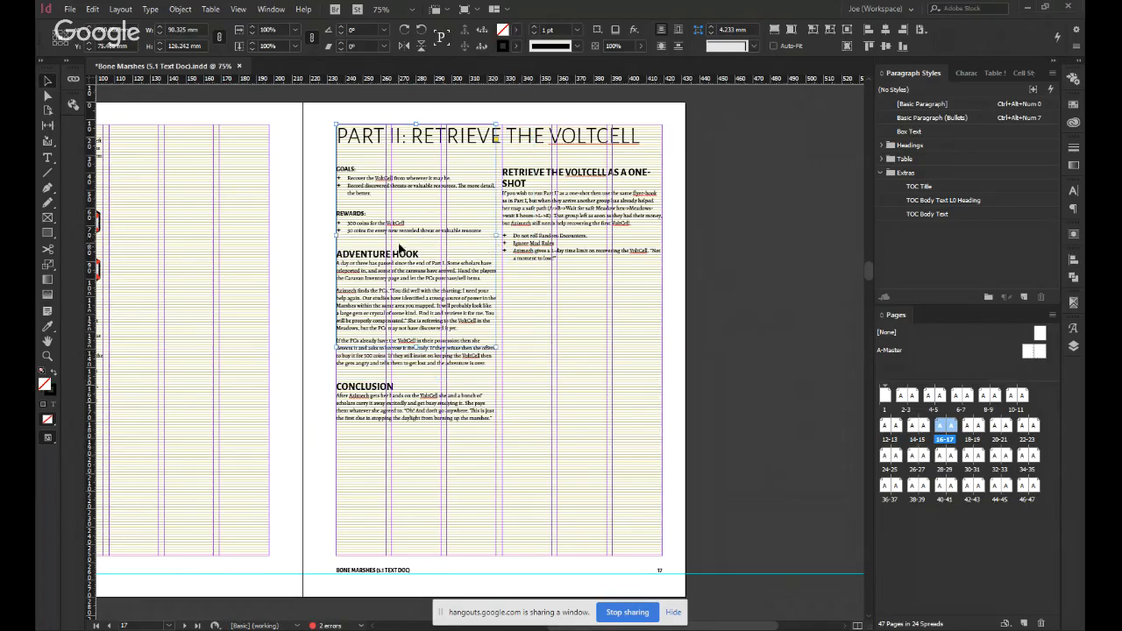
Move the frame into page 17's second column, align its lower edge to the bottom margin, and deselect it.
drag(405, 246, 574, 403)
click(921, 29)
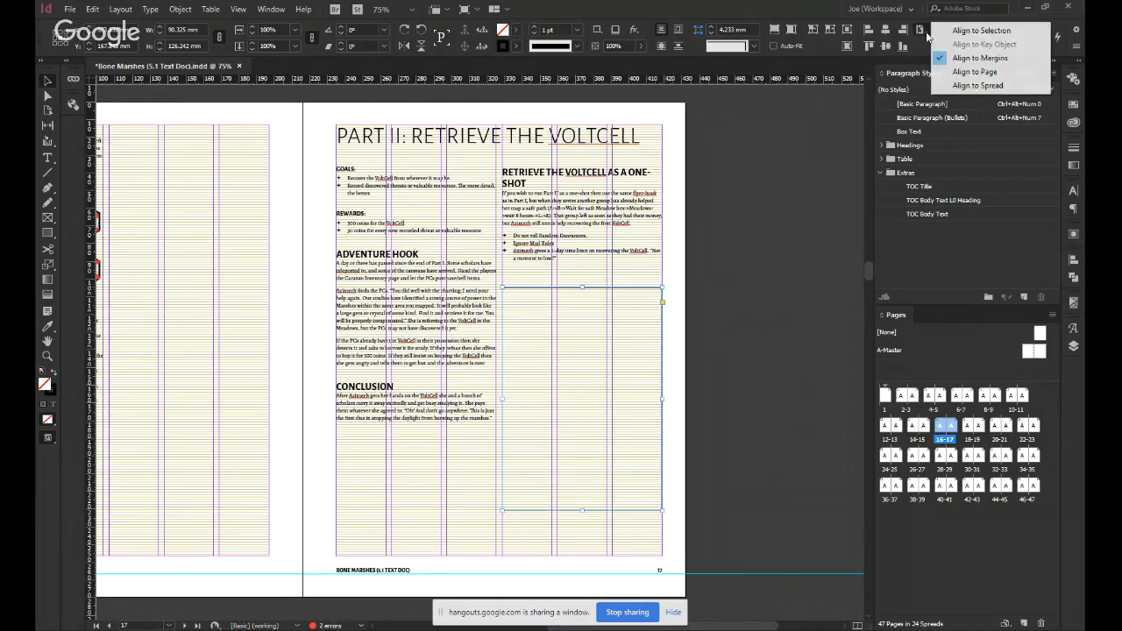
click(902, 47)
click(902, 47)
click(809, 226)
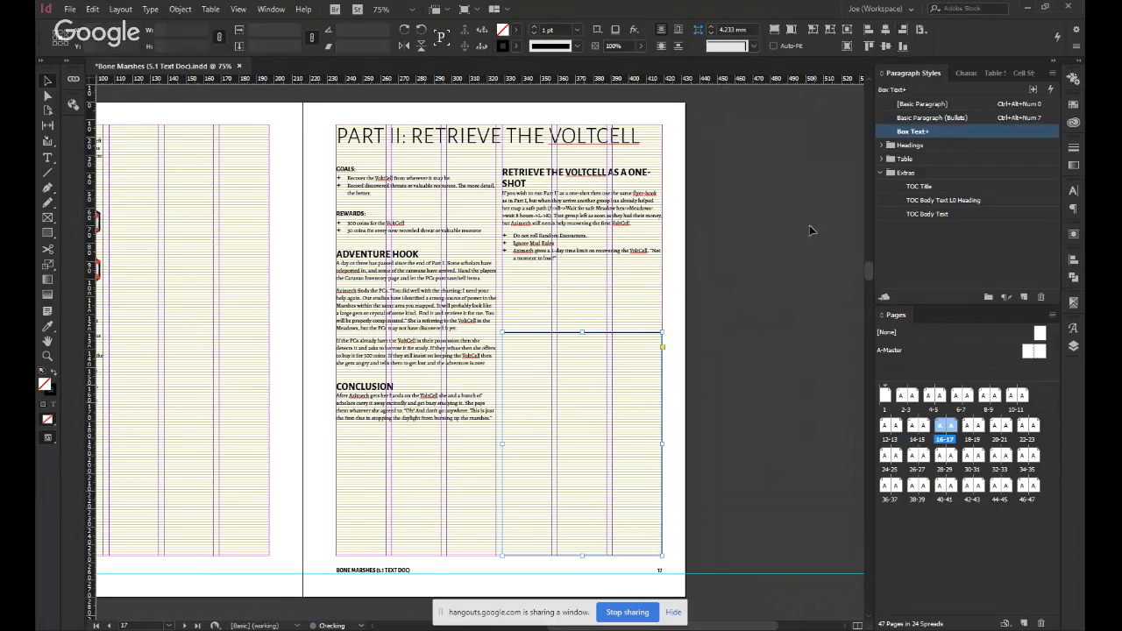
Switch between normal and preview display to check the column-wide frame on page 17, leaving the preview on.
key(w)
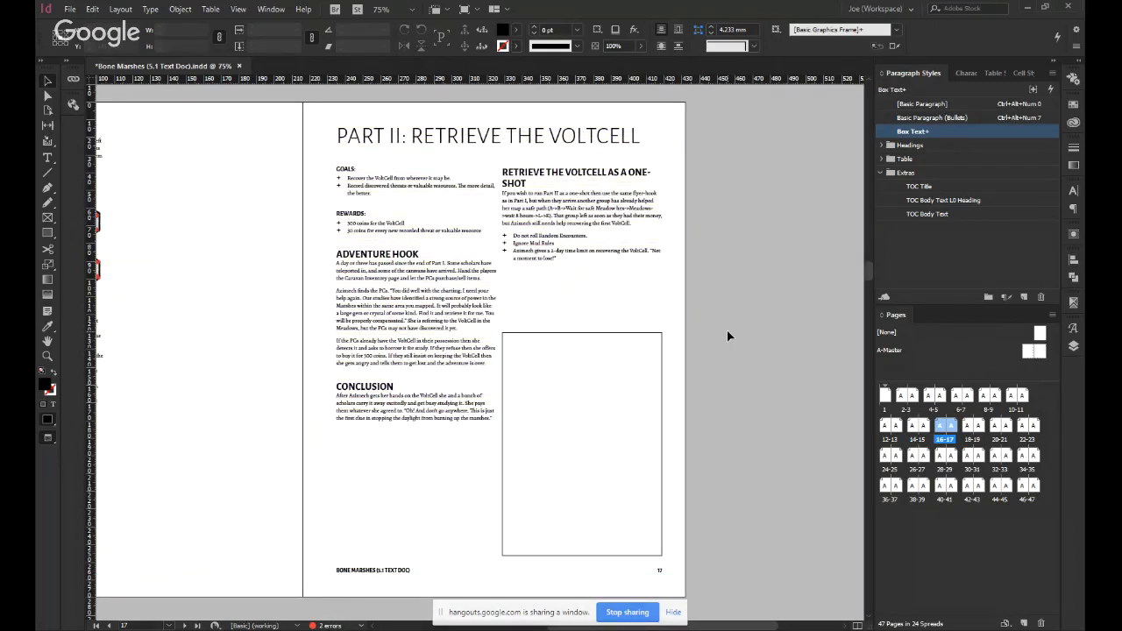
key(w)
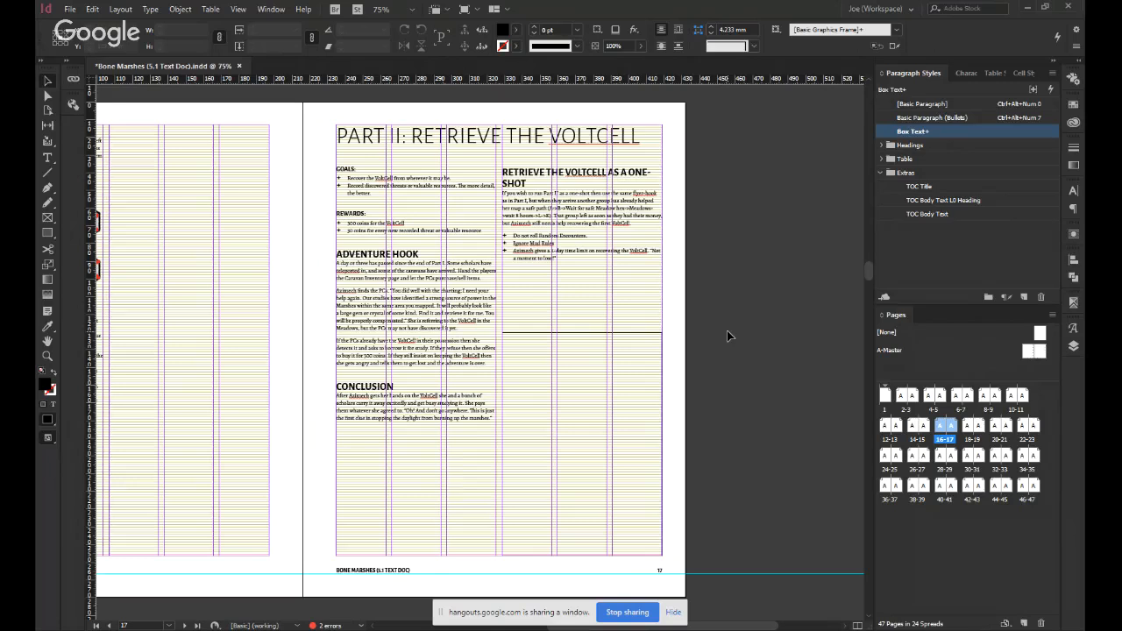
key(w)
key(w)
key(w)
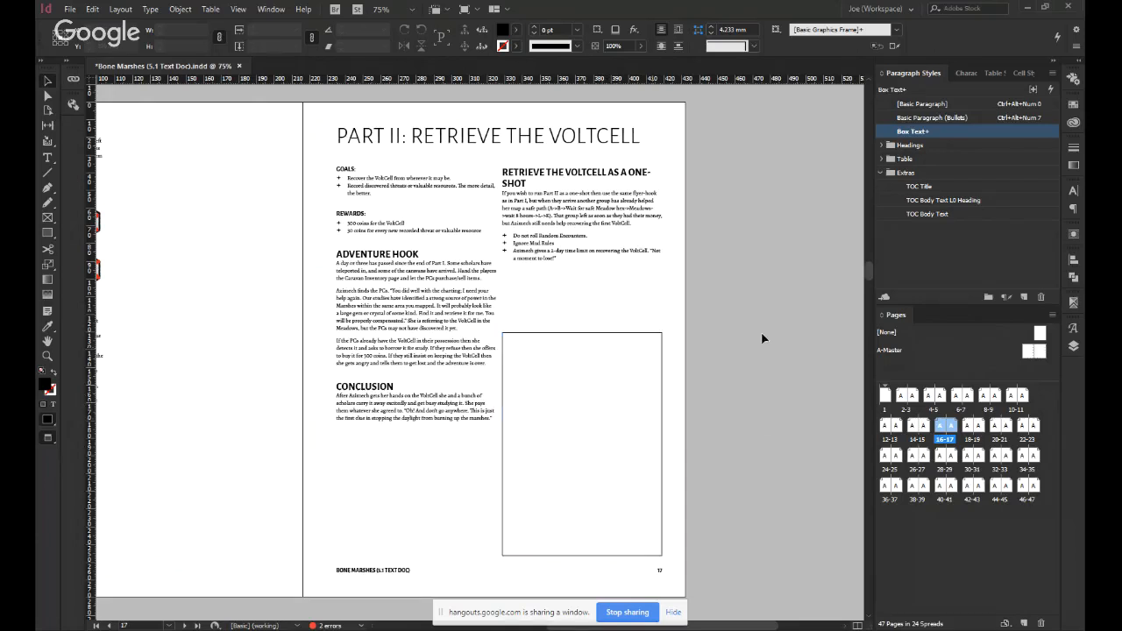
click(617, 402)
click(813, 408)
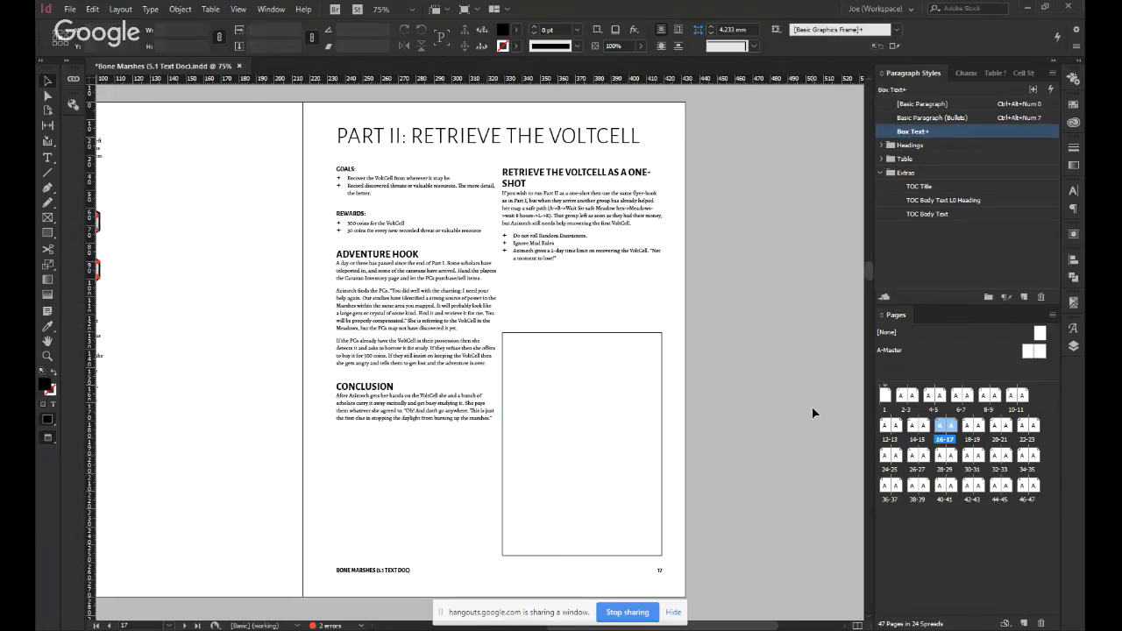
Pull the "Retrieve the VoltCell as a One-Shot" section back into page 17's first column, directly below the Conclusion text.
key(t)
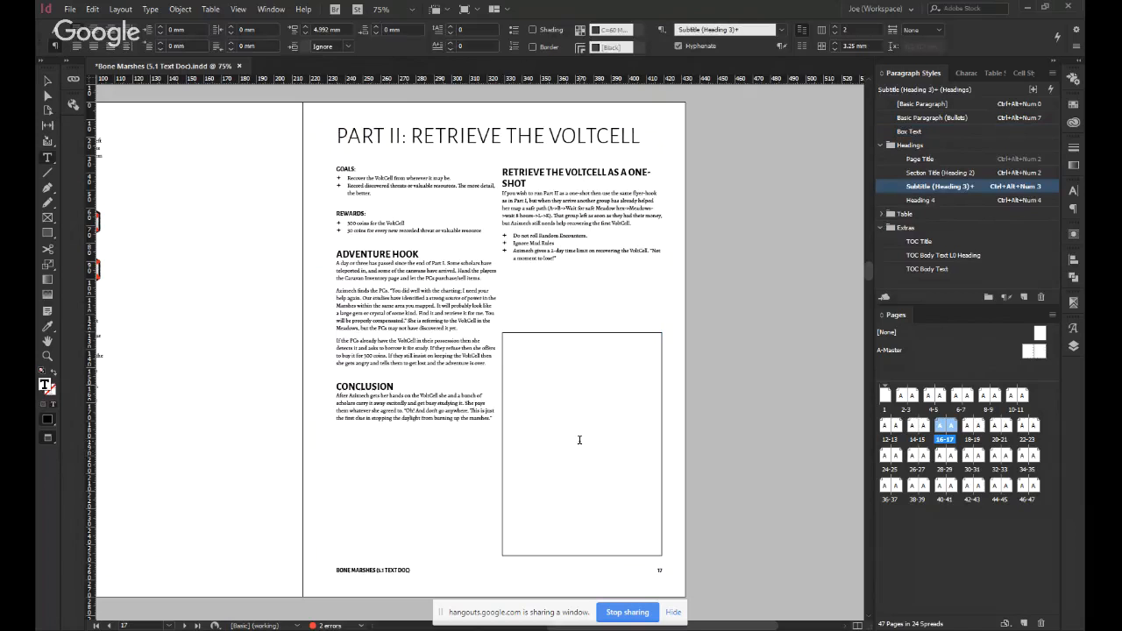
key(Delete)
key(Escape)
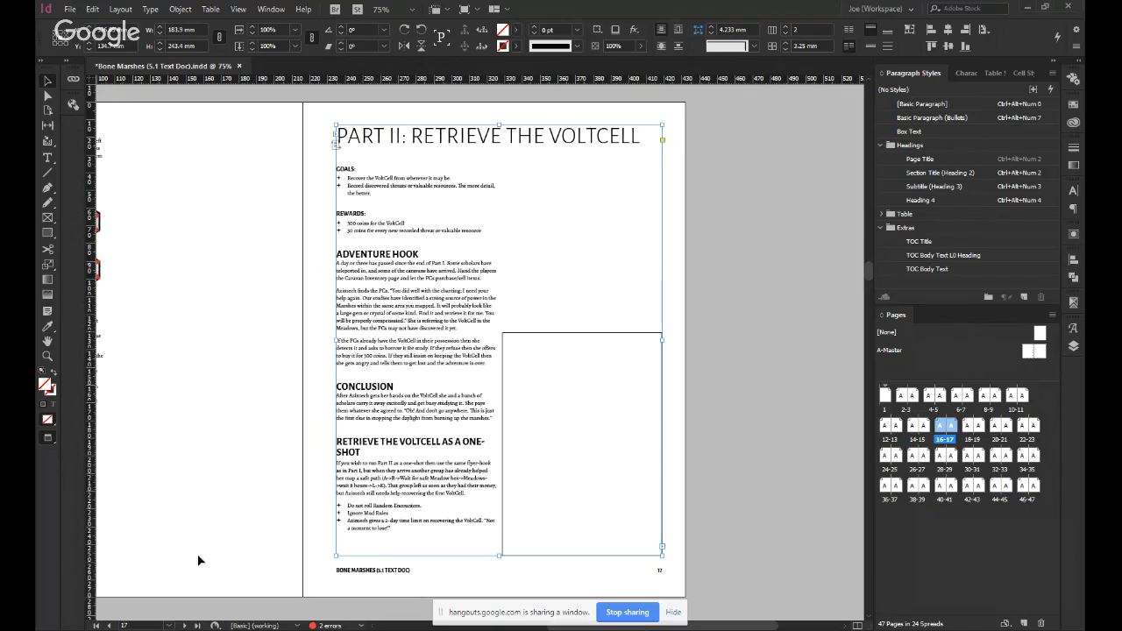
click(744, 468)
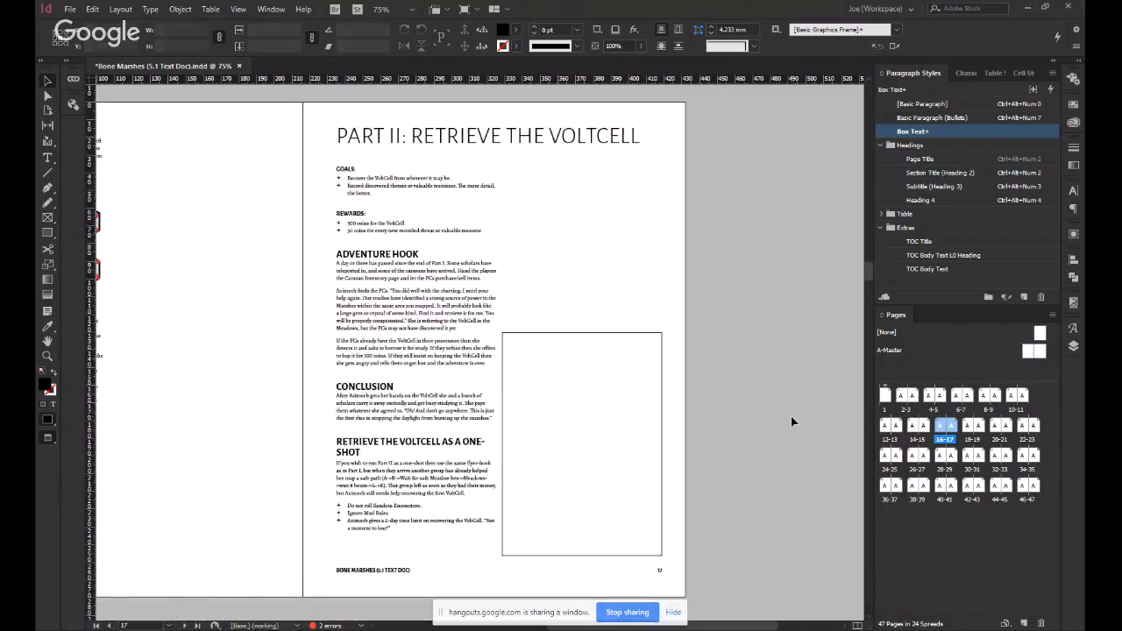
Examine the hex map on page 16 and the text about unsafe hexes below it.
scroll(792, 423, left, 3)
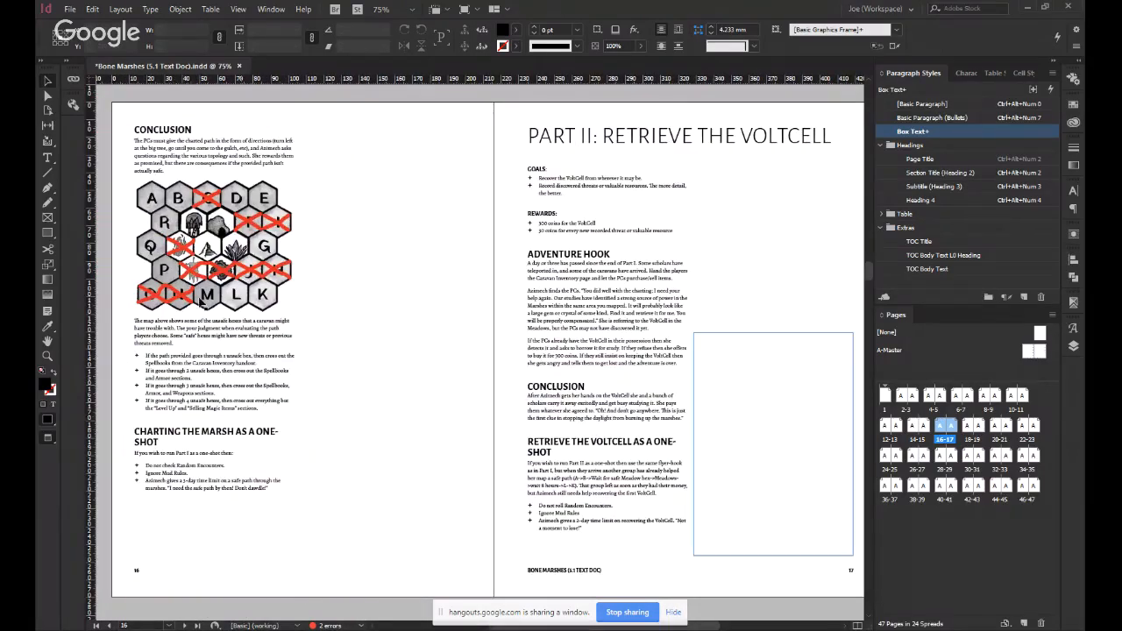
click(202, 302)
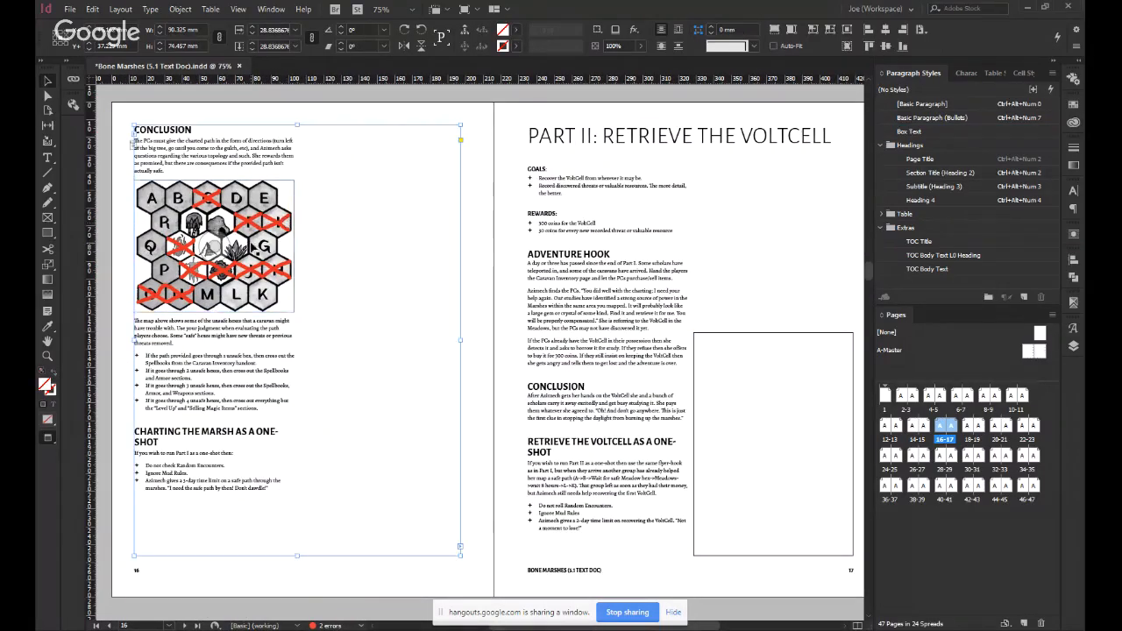
click(121, 235)
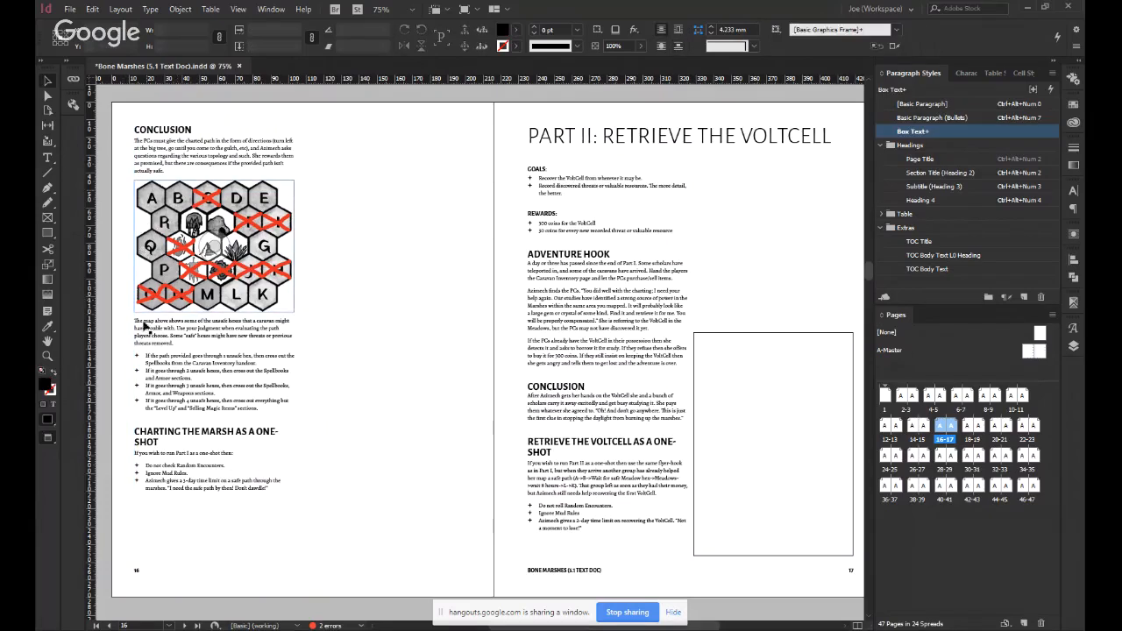
double_click(143, 321)
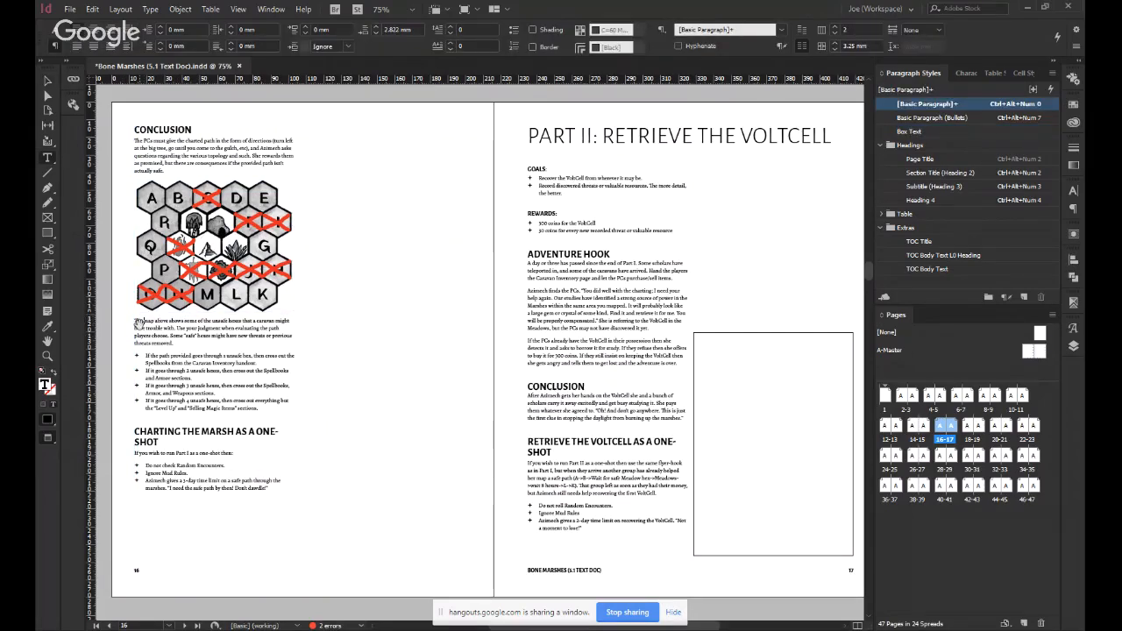
scroll(145, 325, up, 3)
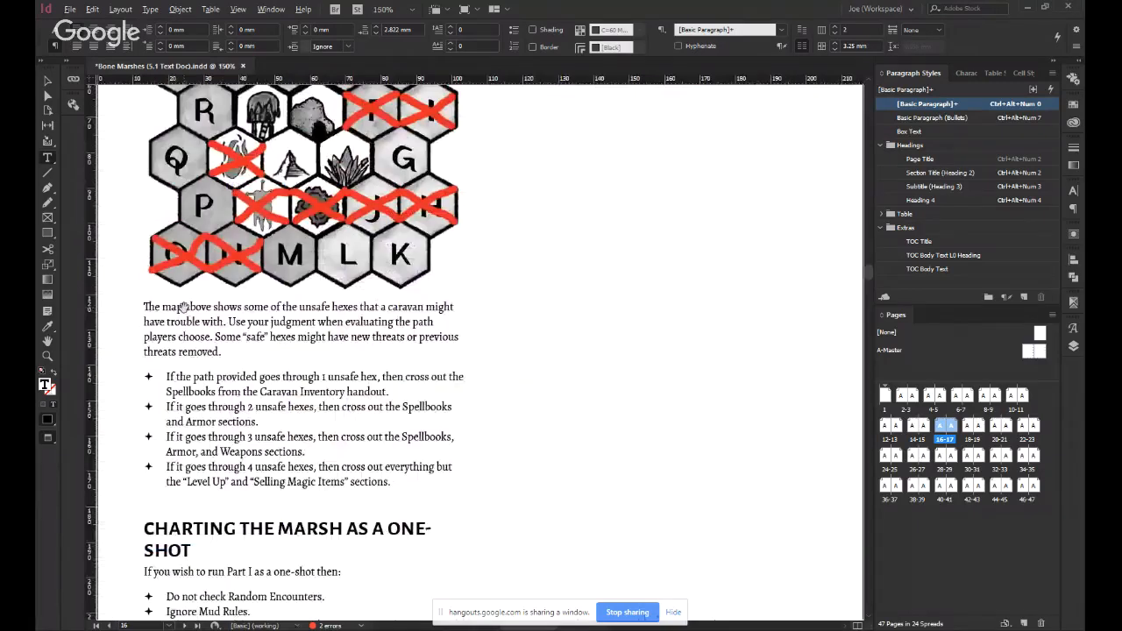
scroll(314, 337, down, 2)
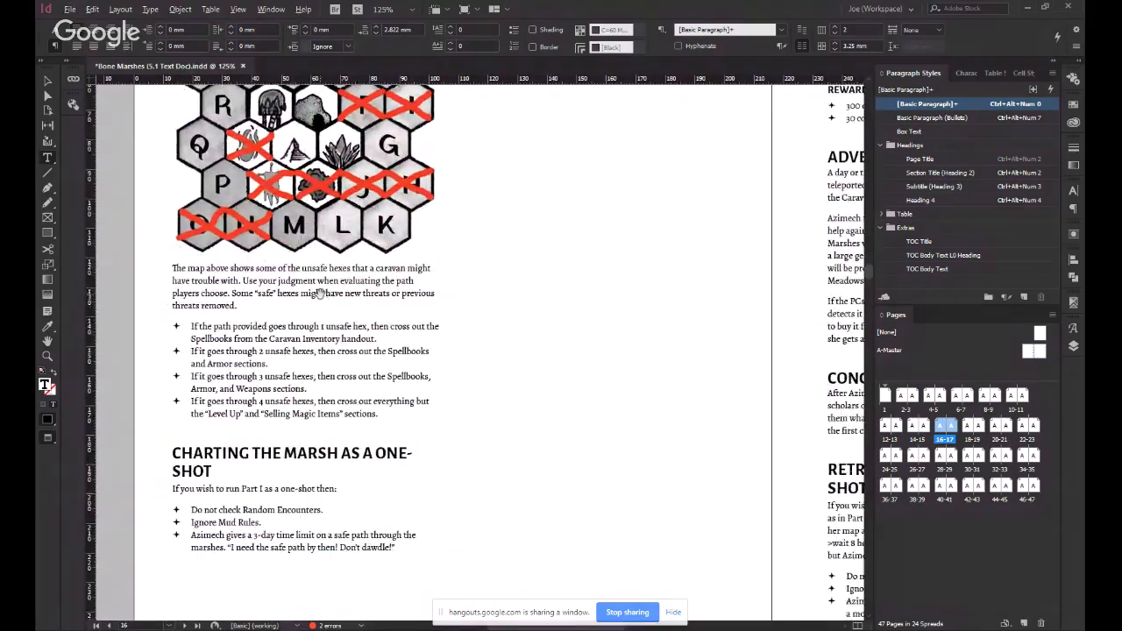
scroll(320, 295, down, 1)
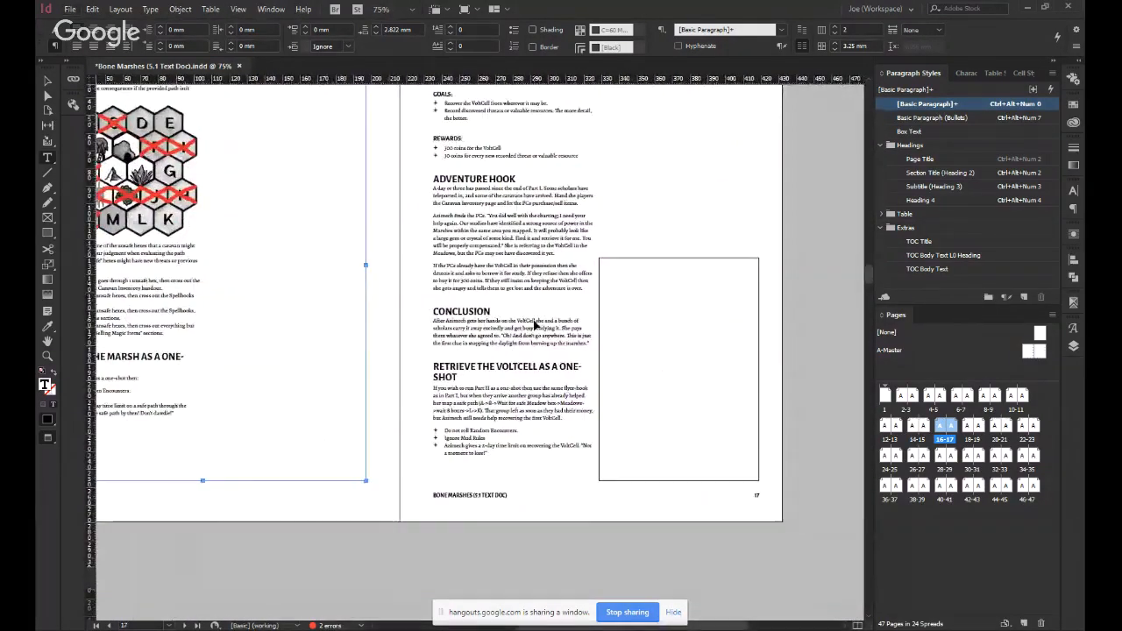
Review how the column-wide frame sits beside the text on page 17 and across the whole 16–17 spread.
key(Escape)
click(704, 323)
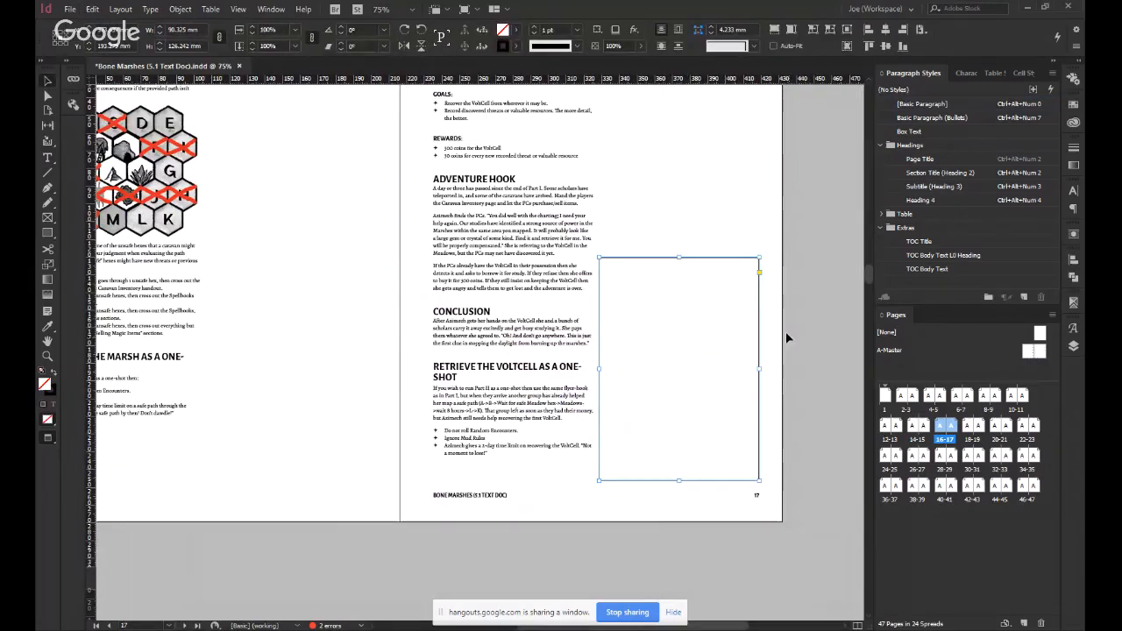
click(786, 331)
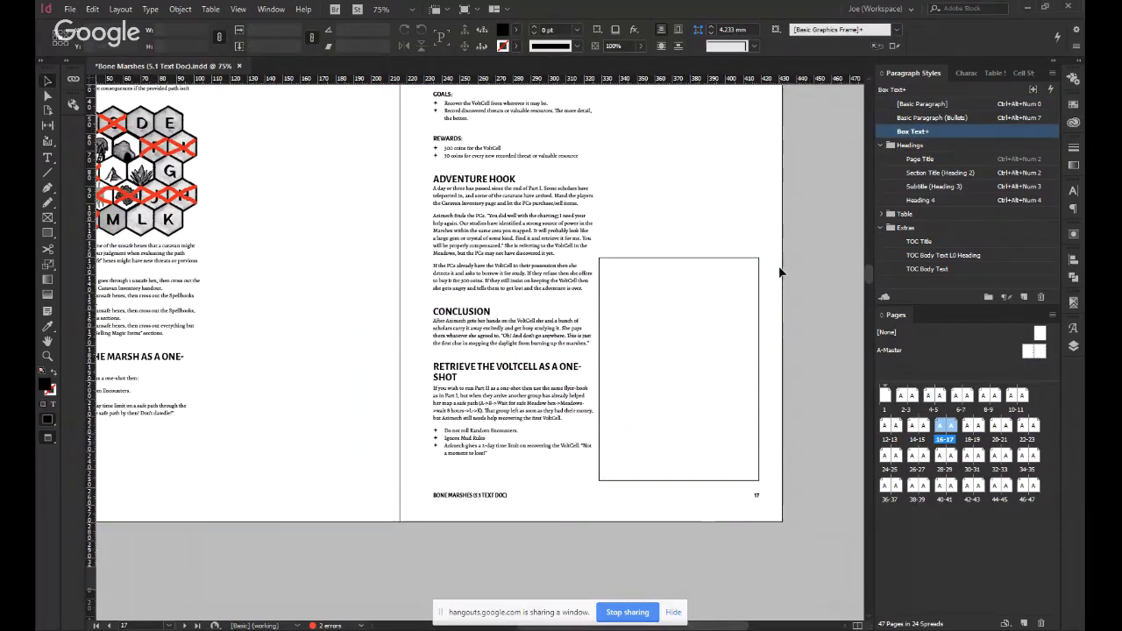
scroll(780, 273, up, 2)
scroll(780, 273, down, 1)
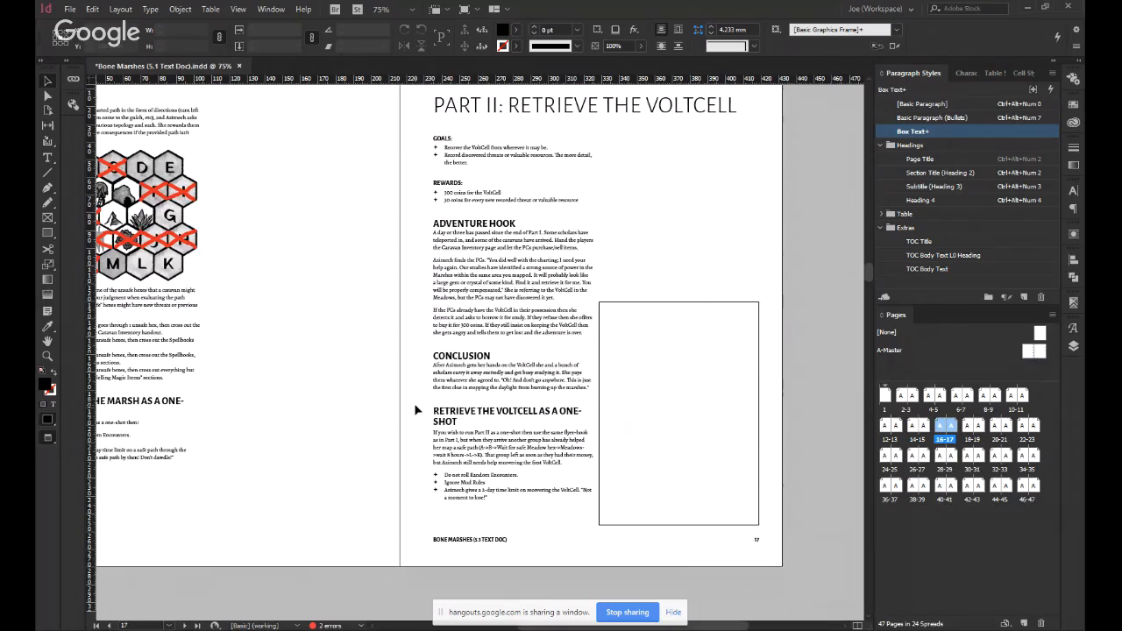
click(676, 408)
click(819, 416)
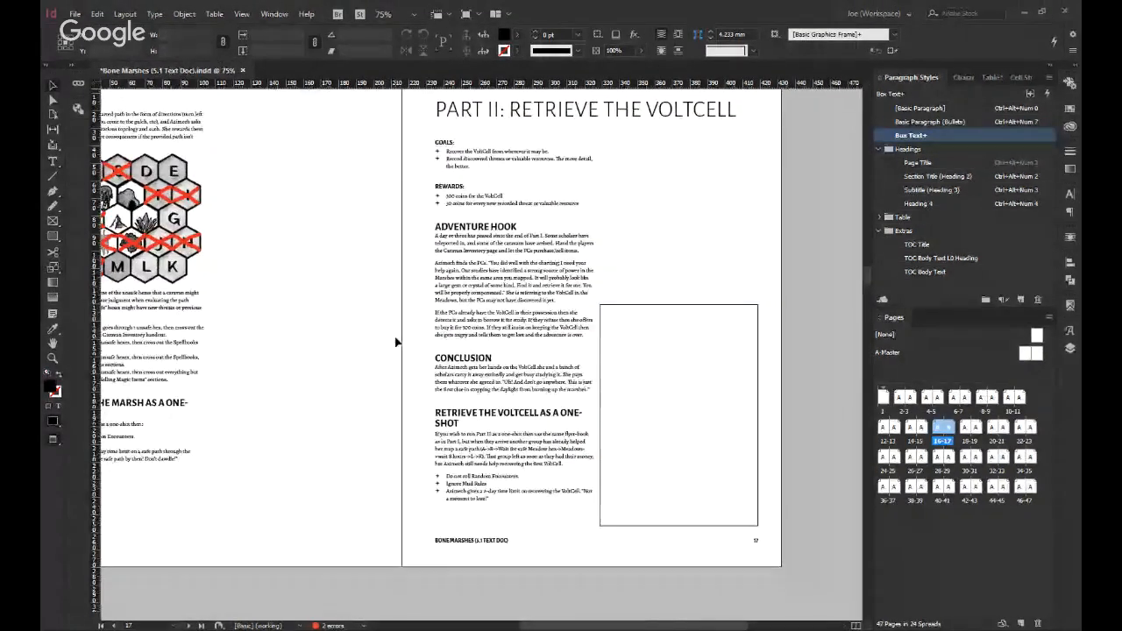
scroll(395, 343, down, 1)
scroll(599, 416, left, 1)
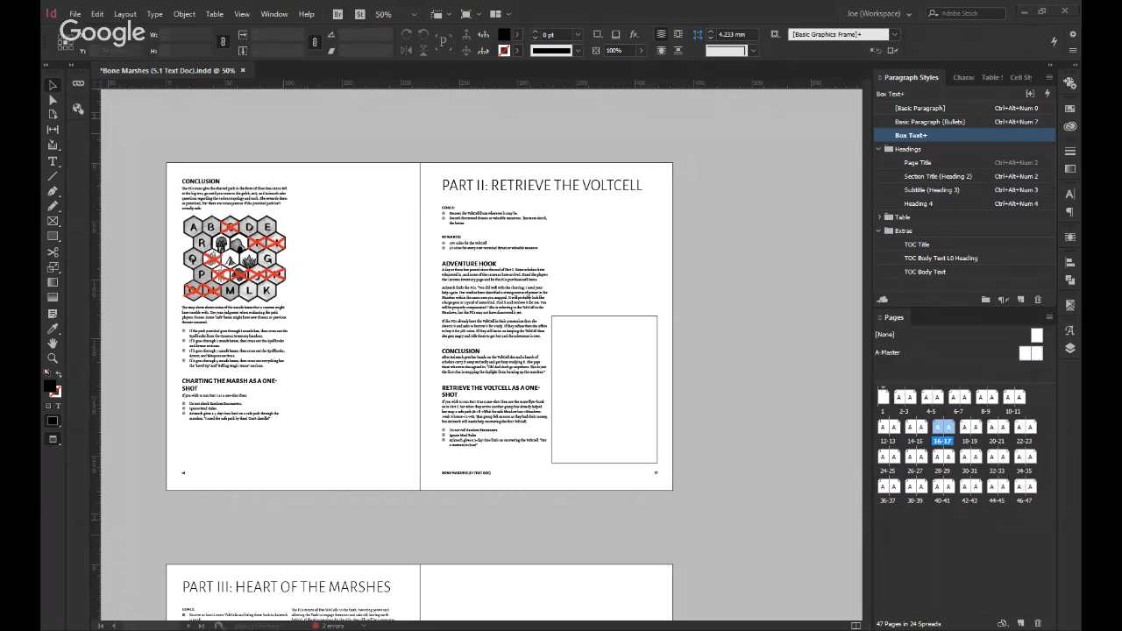
Clear the style overrides on page 17's "Retrieve the VoltCell as a One-Shot" heading by reapplying Subtitle (Heading 3).
click(512, 371)
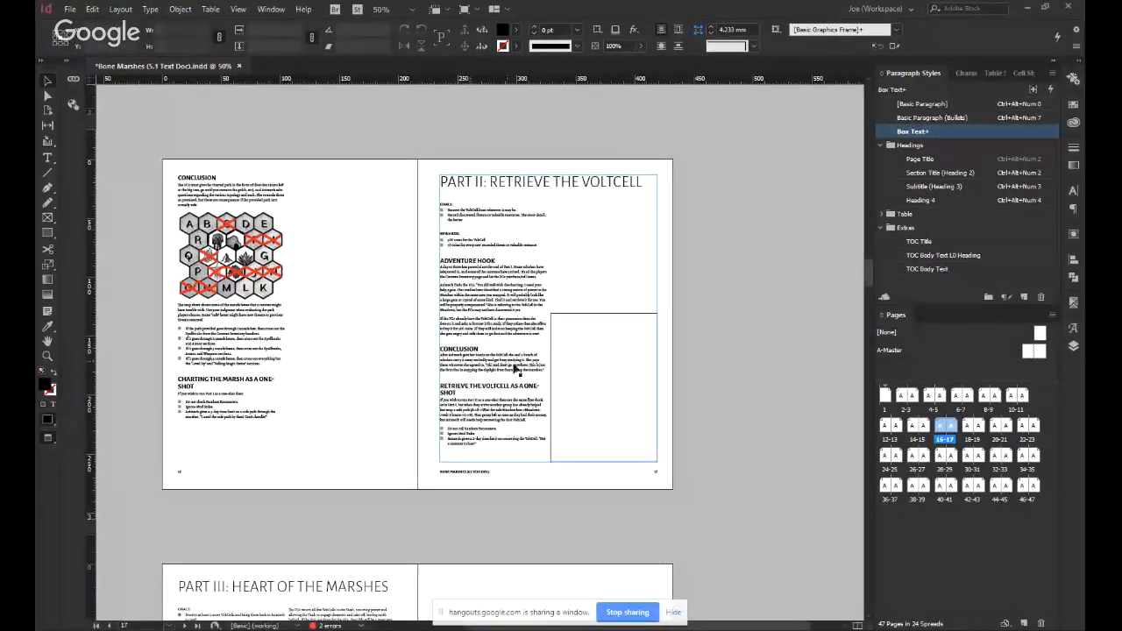
scroll(463, 375, up, 1)
scroll(463, 375, down, 3)
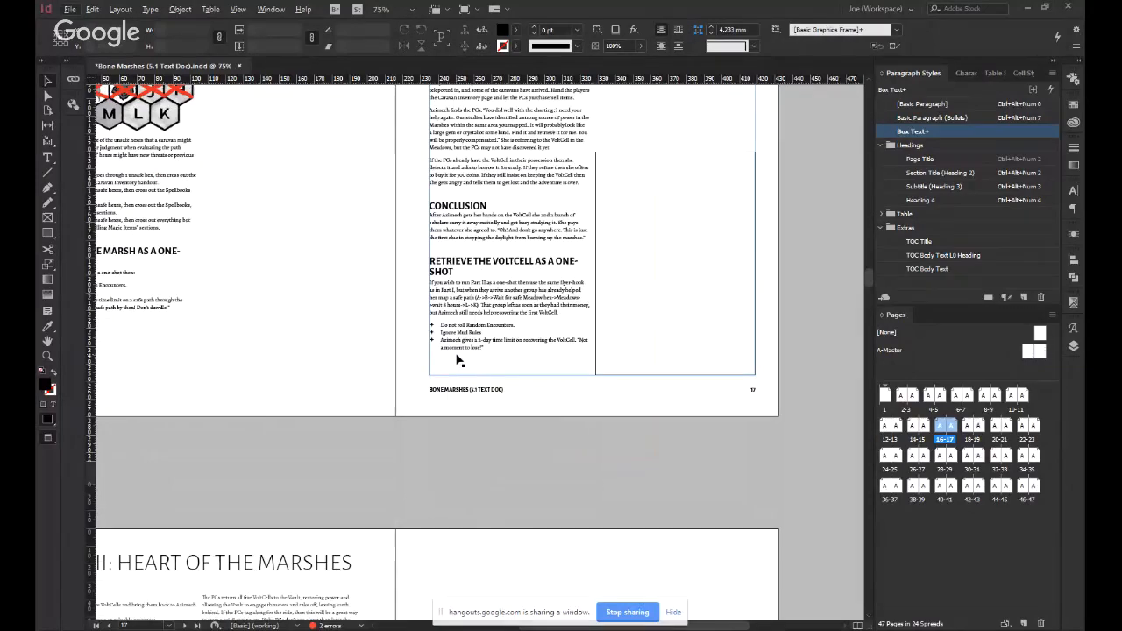
scroll(457, 359, up, 2)
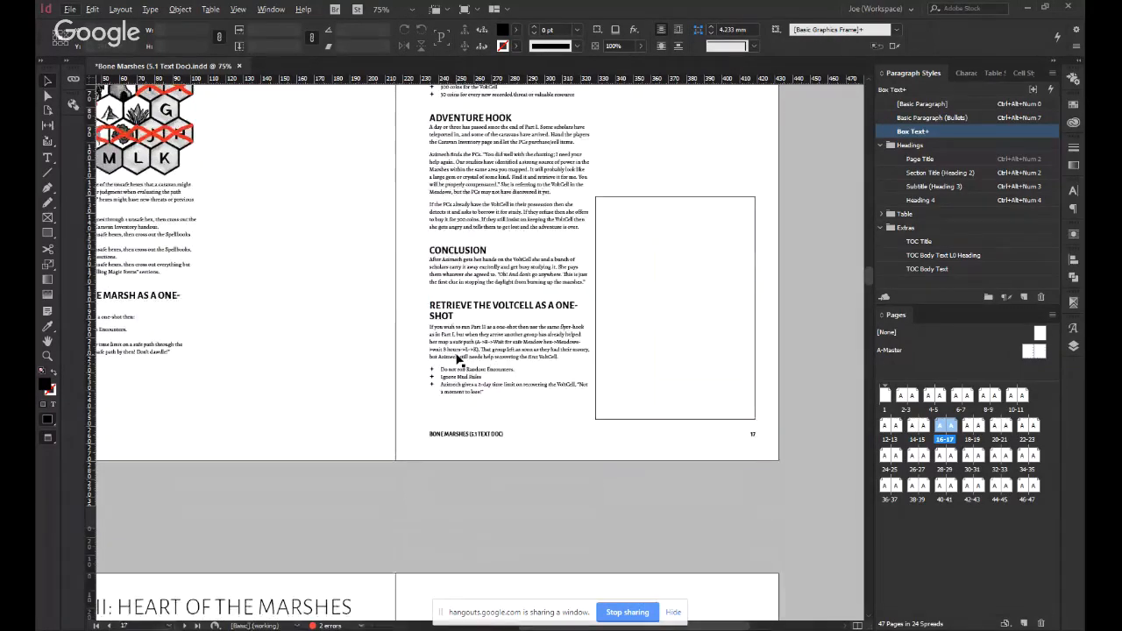
double_click(466, 349)
triple_click(466, 349)
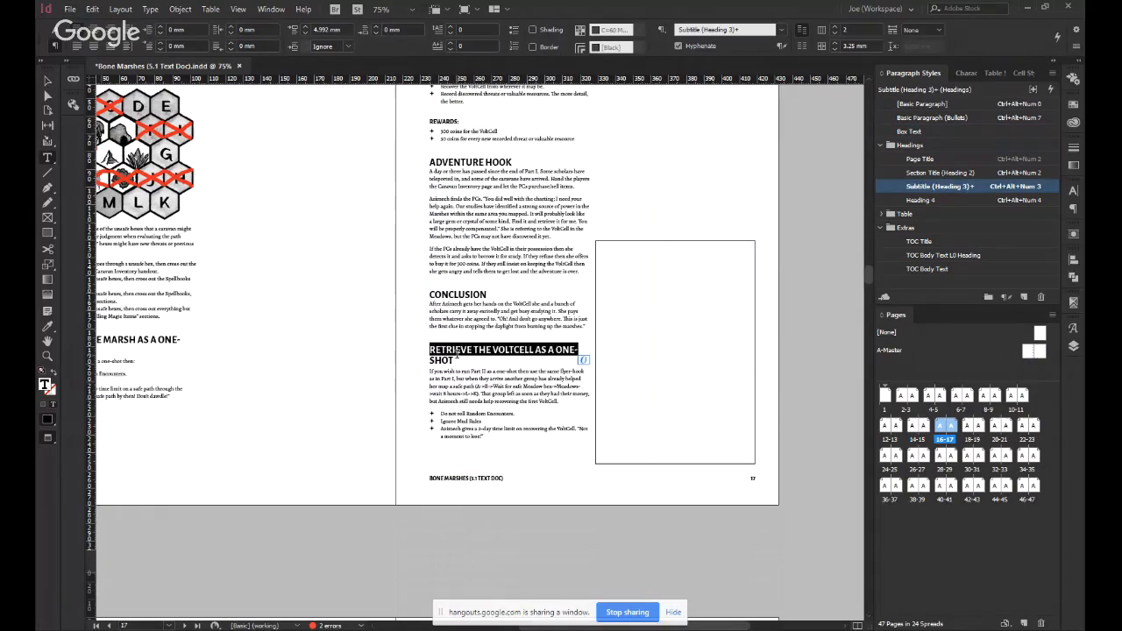
click(429, 362)
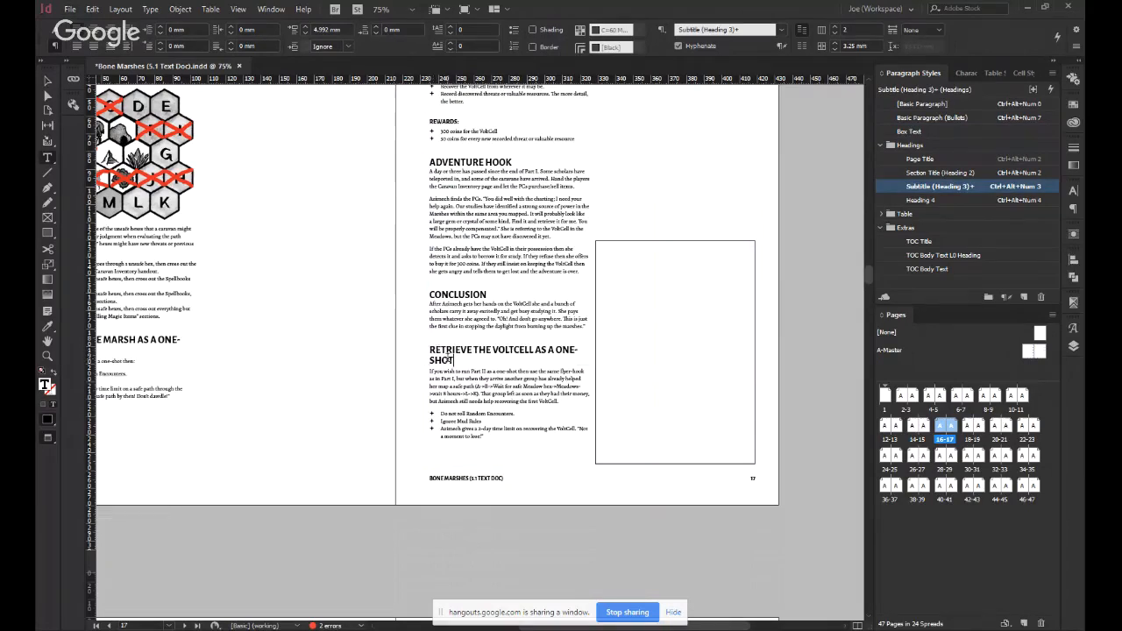
click(958, 189)
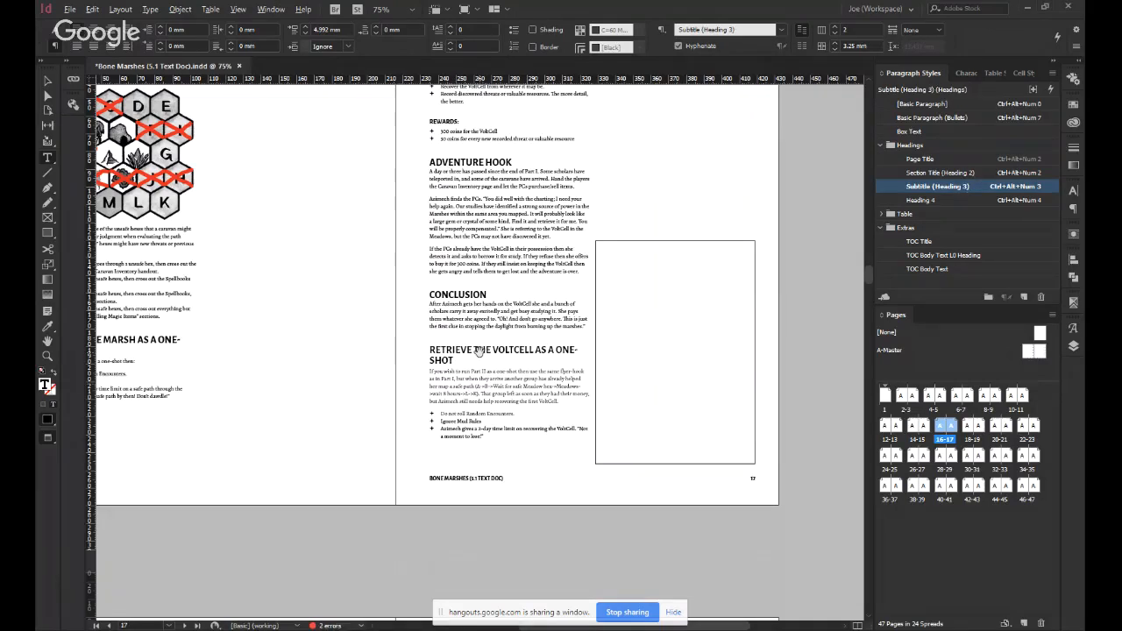
Compare the styling of the one-shot headings on pages 17 and 16, then look over the 14–15 spread above.
key(ctrl+equal)
key(ctrl+equal)
triple_click(437, 366)
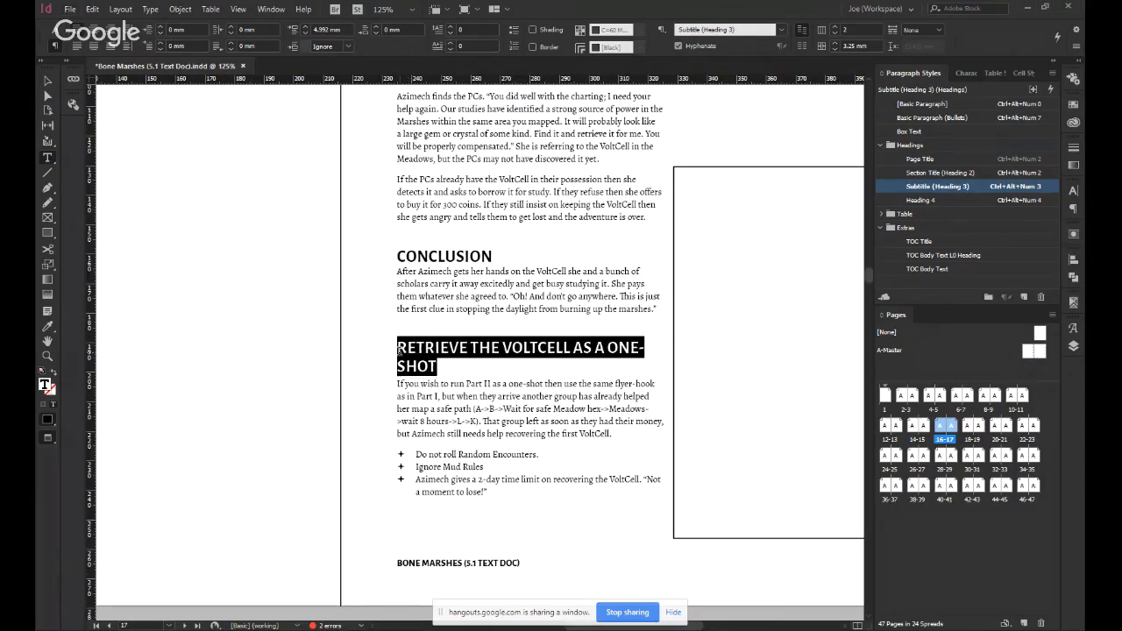
click(467, 364)
key(ctrl+minus)
key(ctrl+minus)
key(ctrl+minus)
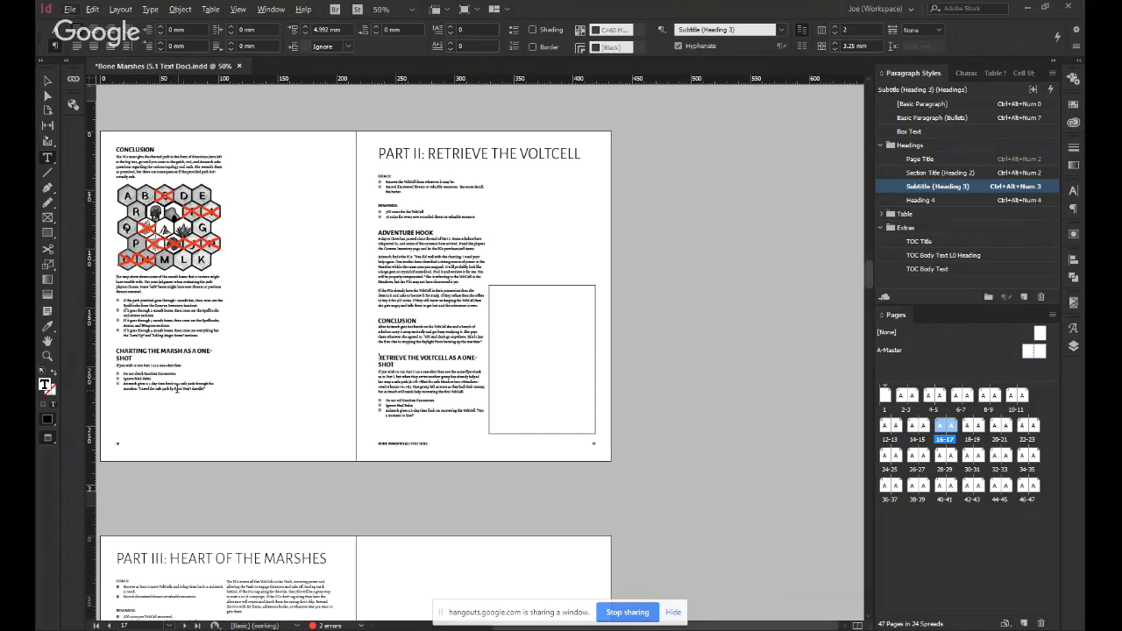
drag(397, 367, 372, 355)
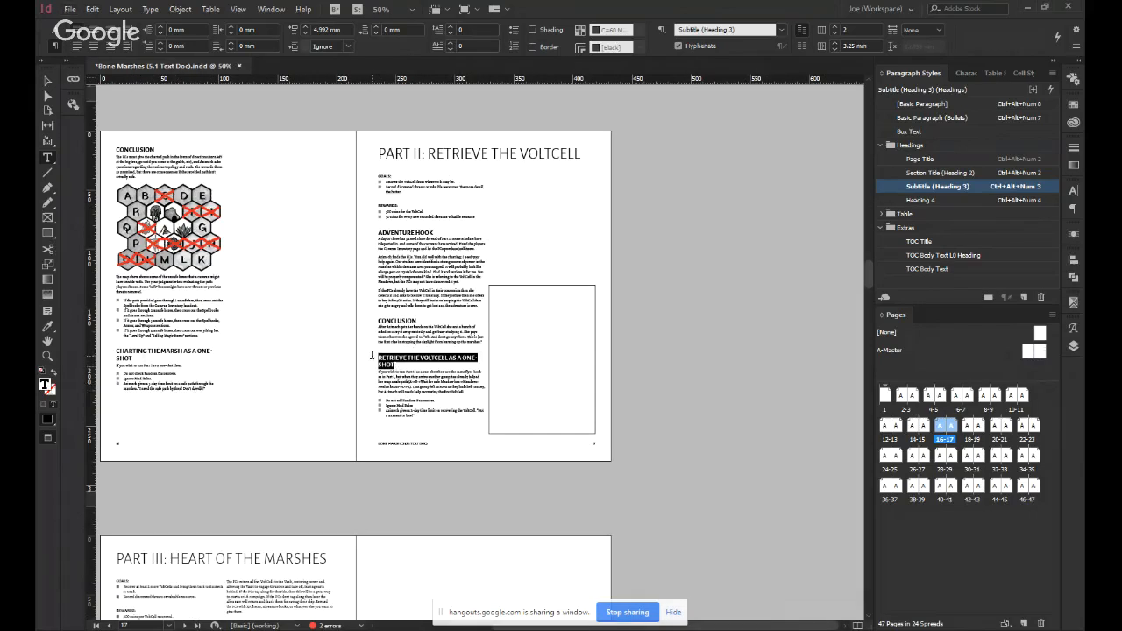
drag(136, 359, 112, 346)
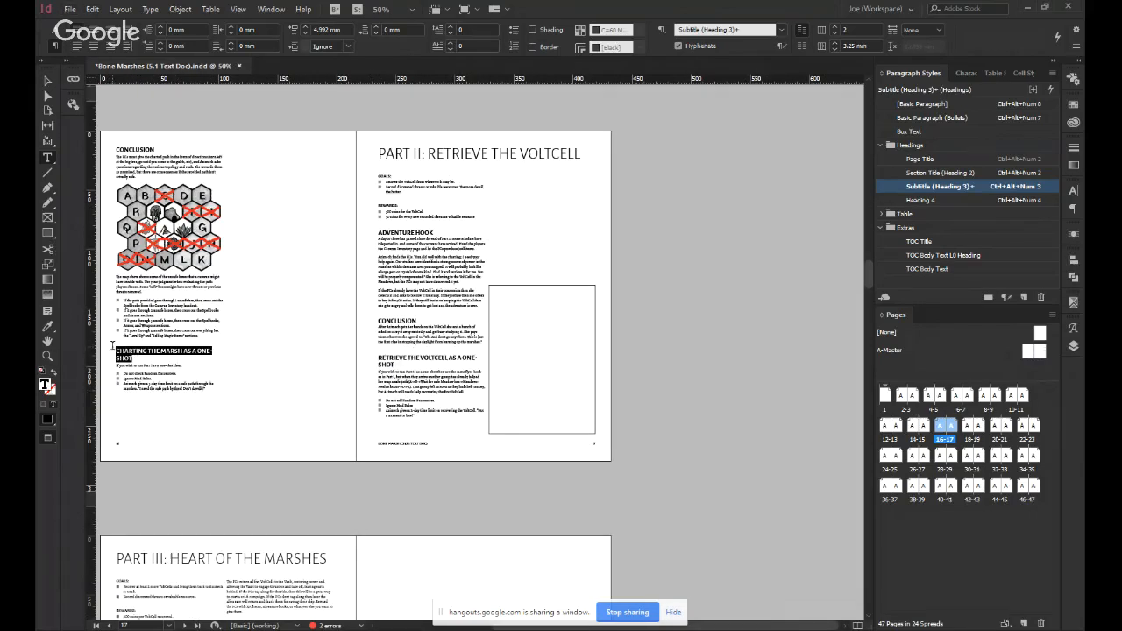
scroll(329, 343, up, 5)
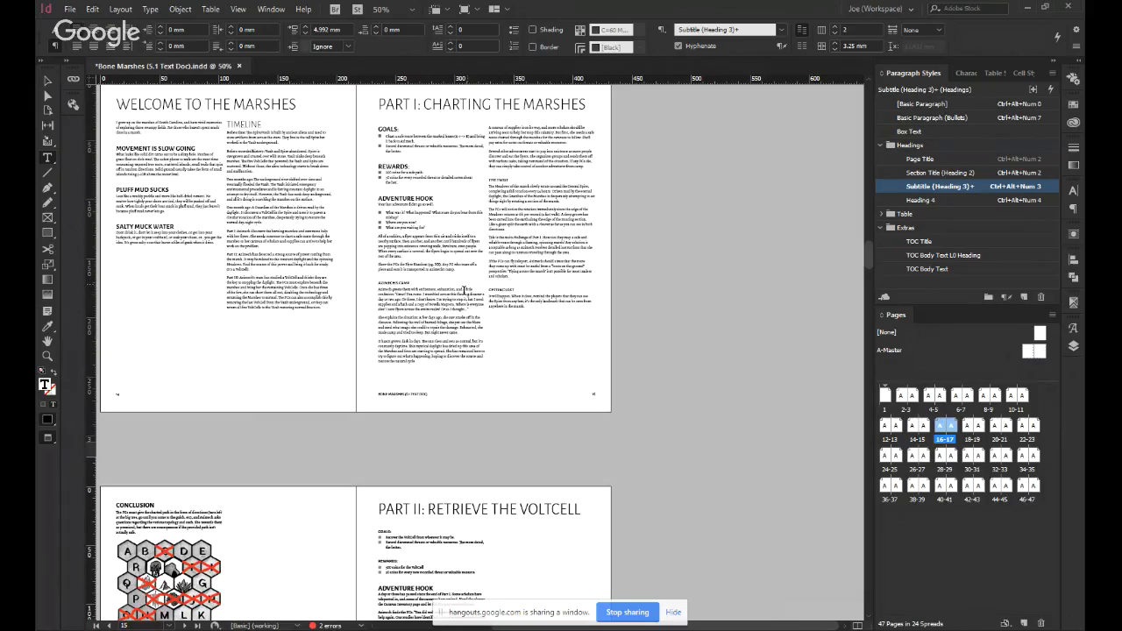
Replace "Heart of the Marshes" with "Running this" in page 18's one-shot heading.
scroll(464, 287, down, 4)
scroll(296, 505, down, 3)
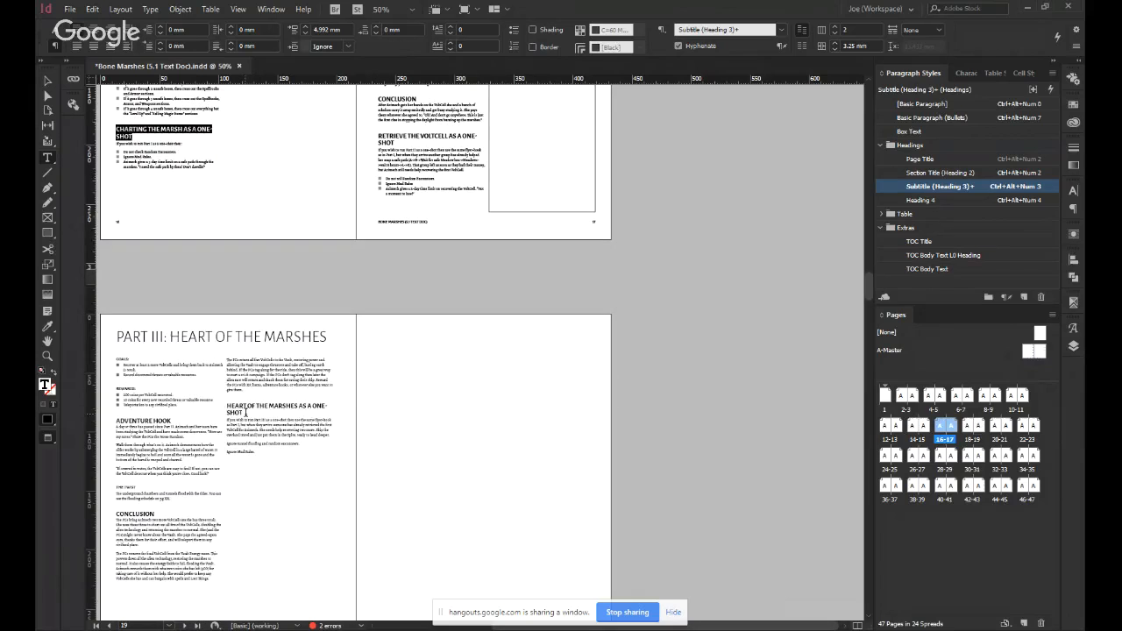
mouse_move(246, 411)
mouse_down()
mouse_move(219, 399)
mouse_move(229, 405)
mouse_up()
click(236, 413)
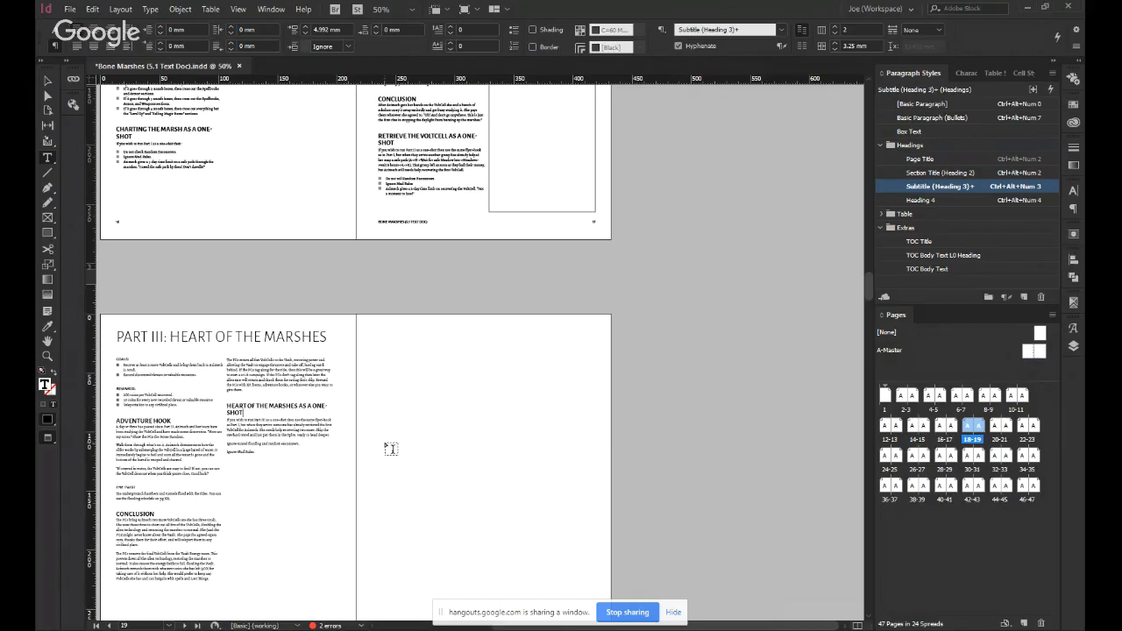
key(ctrl+Left)
key(shift+Home)
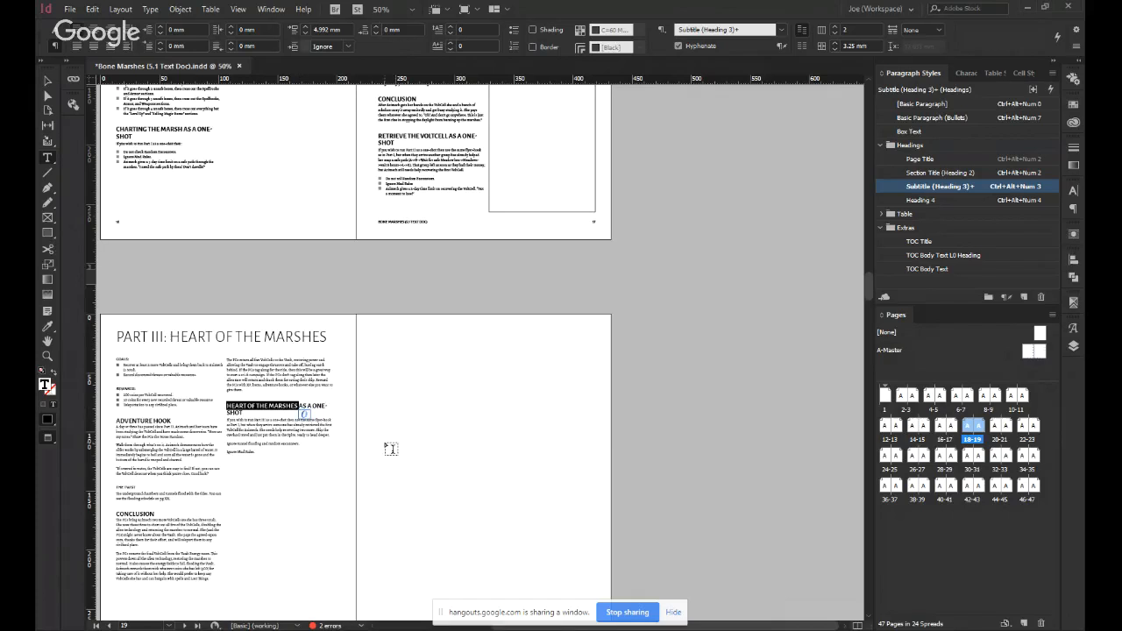
text(Running )
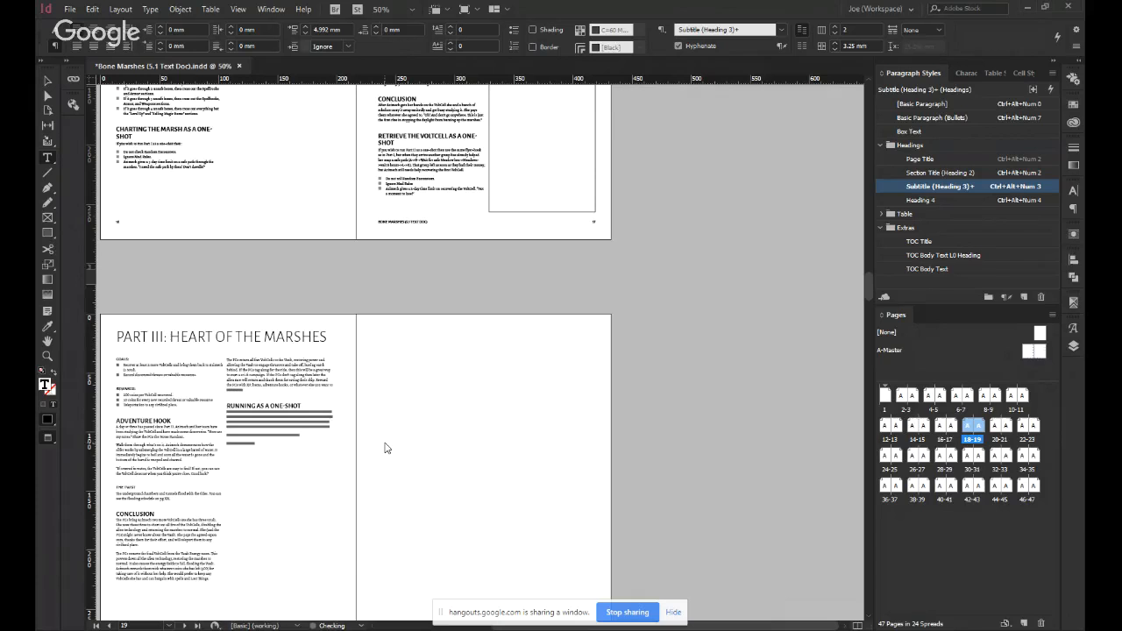
text(this)
key(Escape)
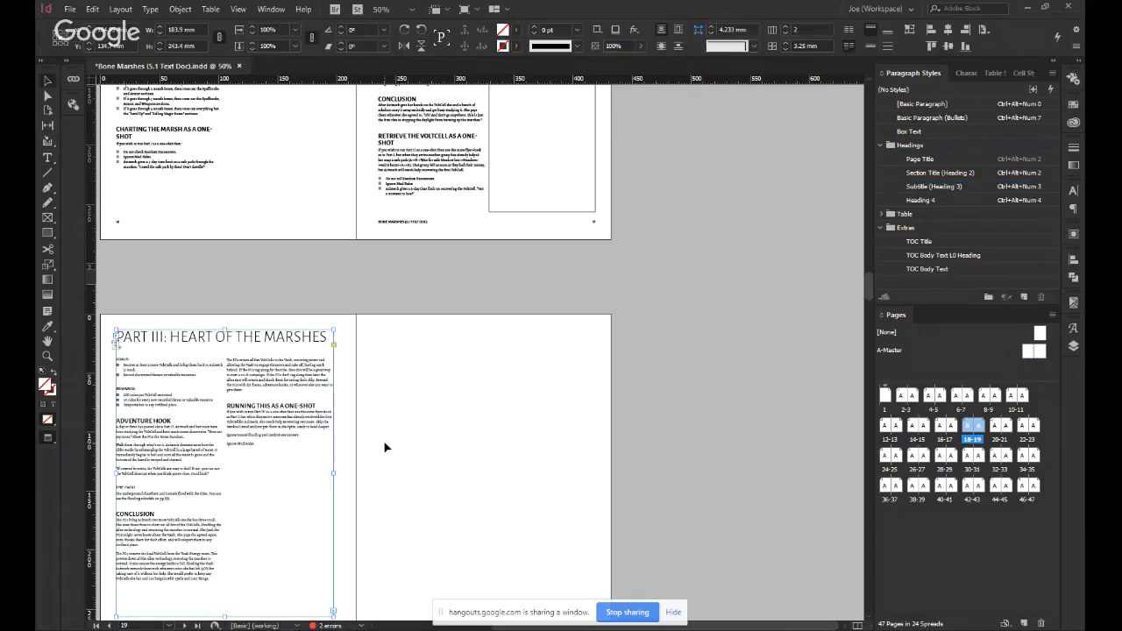
Change the start of page 18's one-shot heading so it reads "Part III as a One-Shot".
double_click(255, 406)
key(Home)
key(ctrl+shift+Right)
key(ctrl+shift+Right)
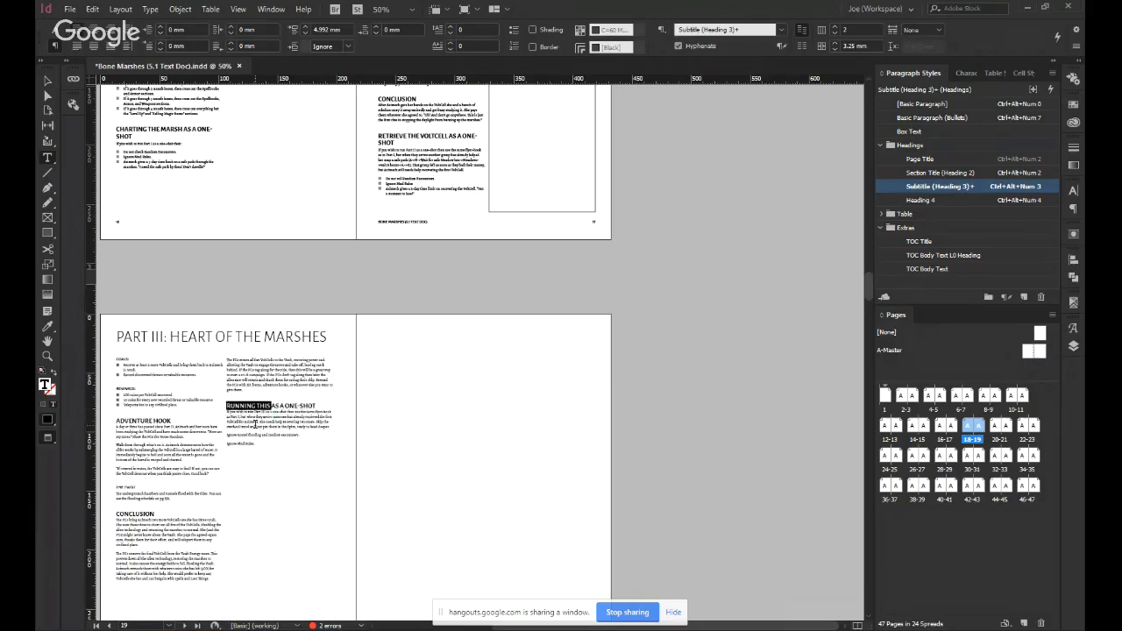
text(Part III)
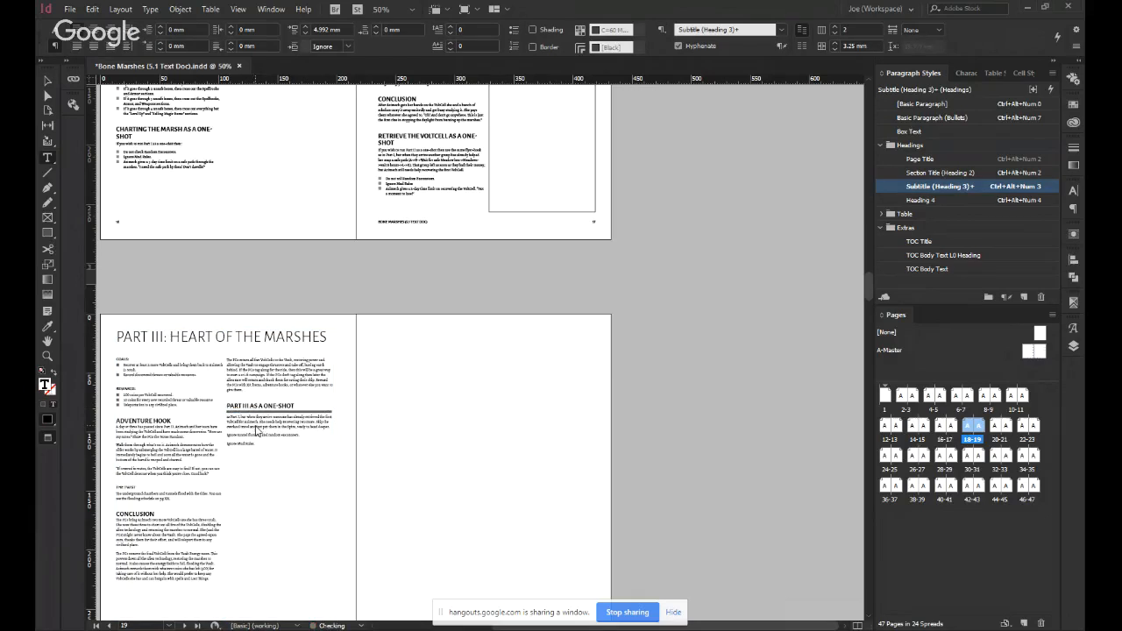
Shorten page 17's "Retrieve the VoltCell as a One-Shot" heading to "Part II as a One-Shot".
click(448, 136)
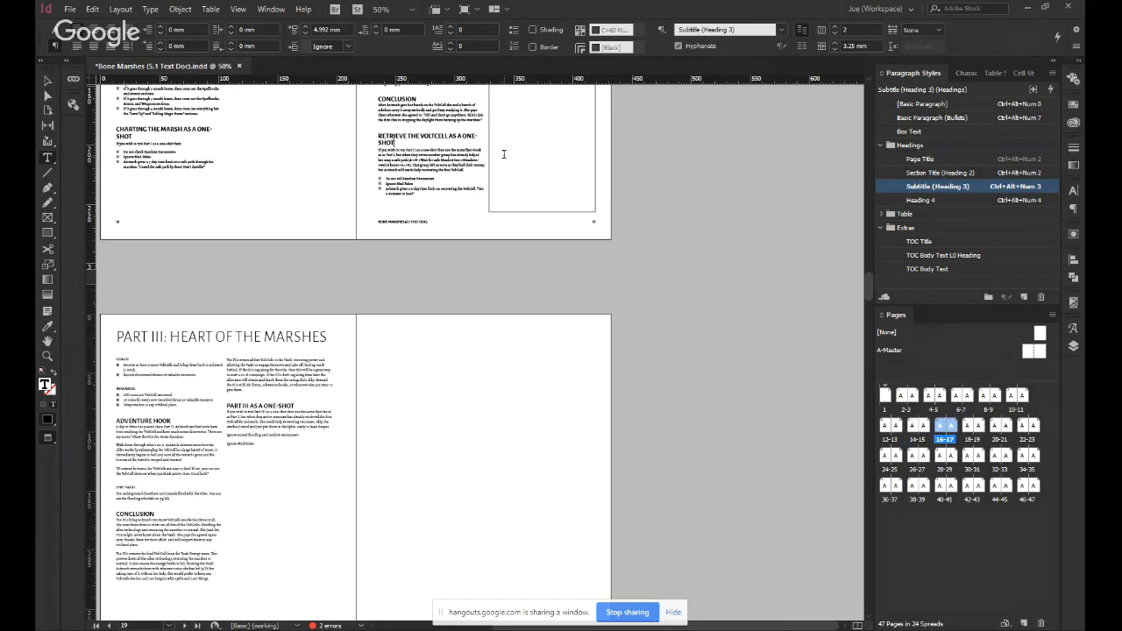
key(shift+Home)
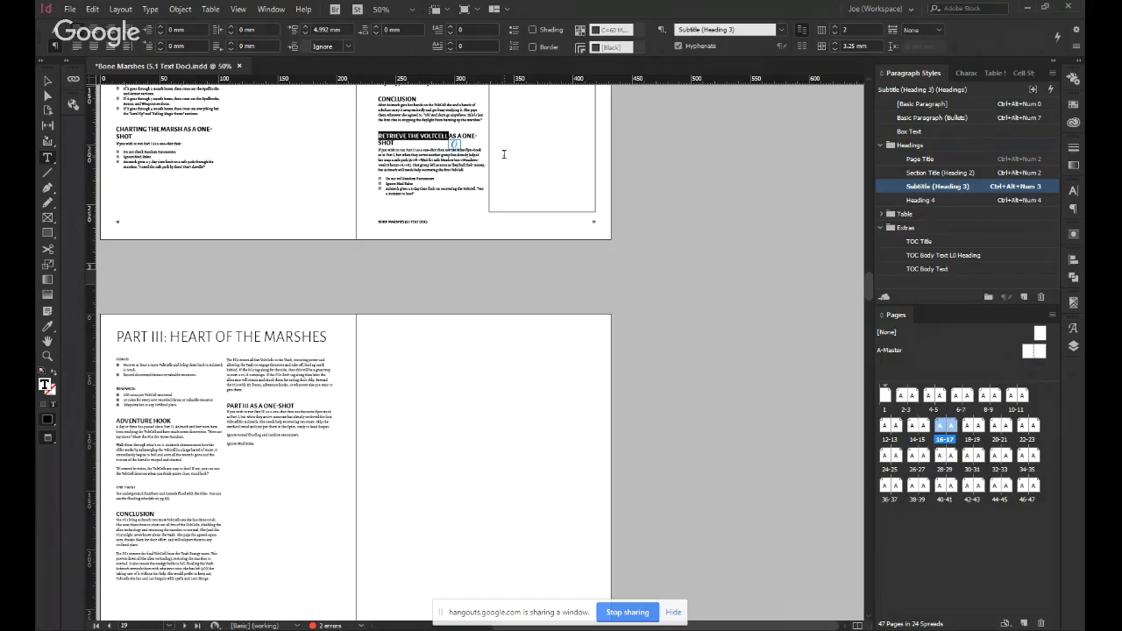
text(Part II)
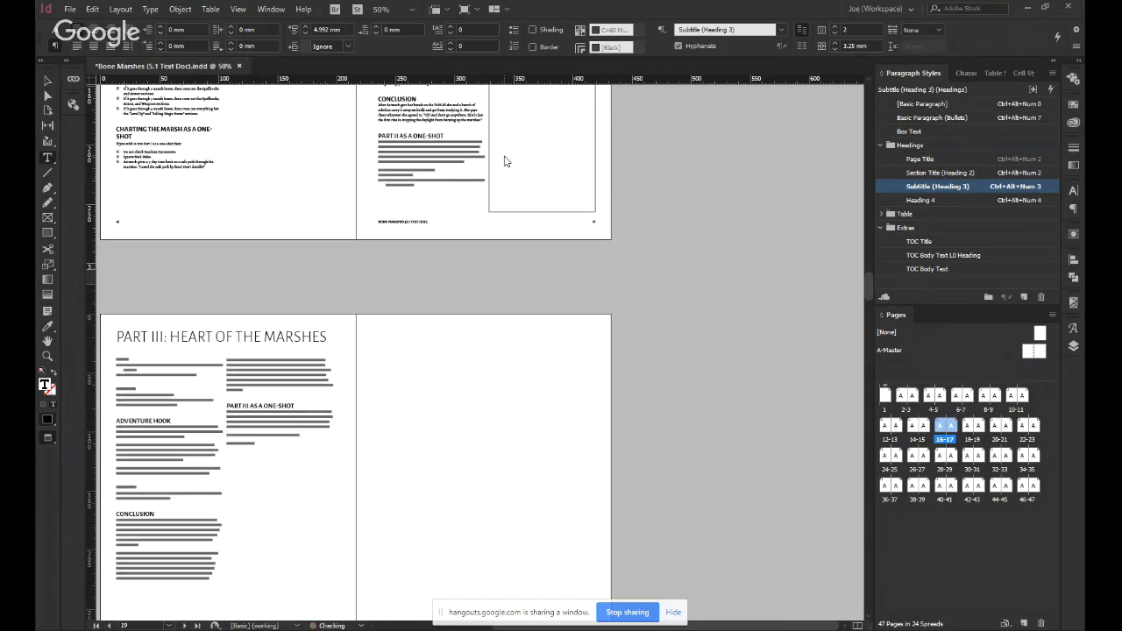
Shorten page 16's "Charting the Marsh as a One-Shot" heading to "Part I as a One-Shot" and save the document.
scroll(298, 180, up, 1)
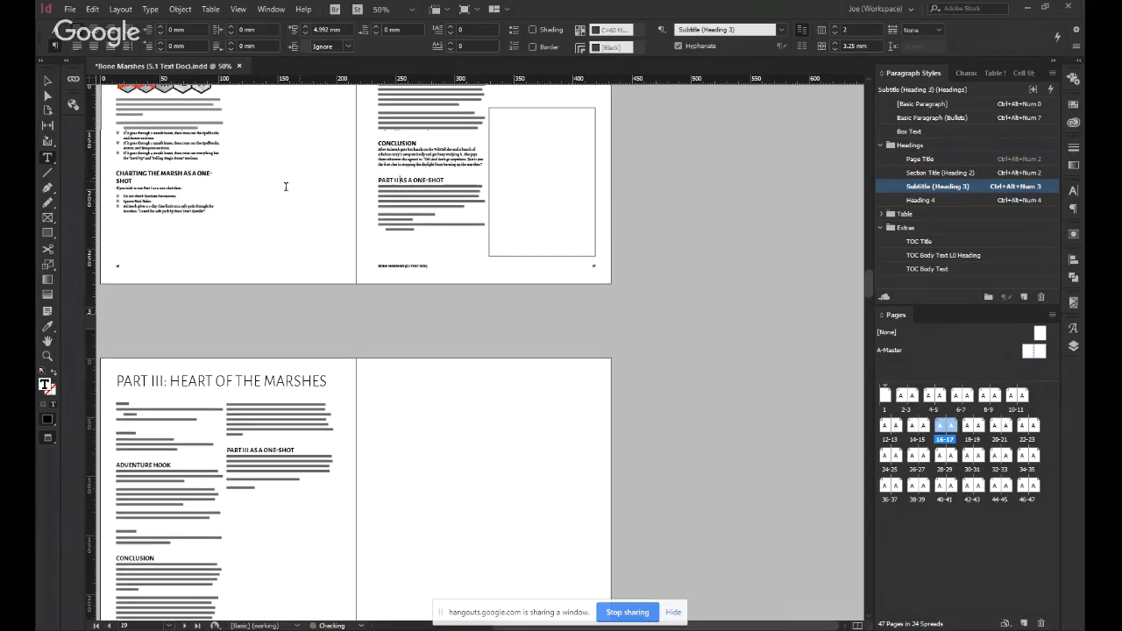
click(186, 173)
key(shift+Home)
text(P)
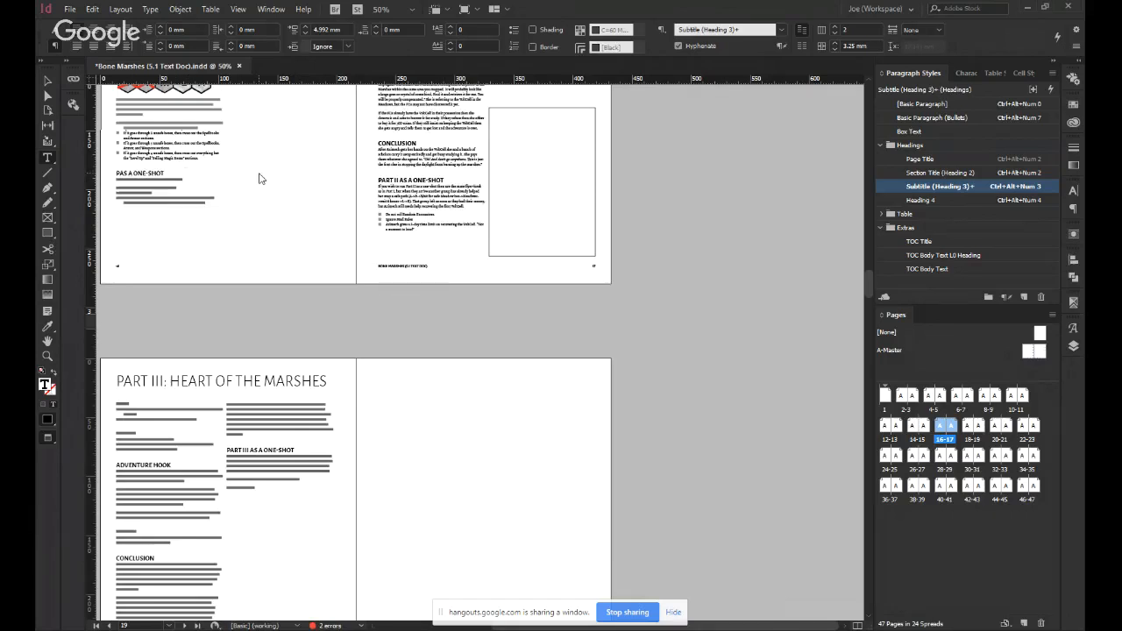
text(ART I)
key(Escape)
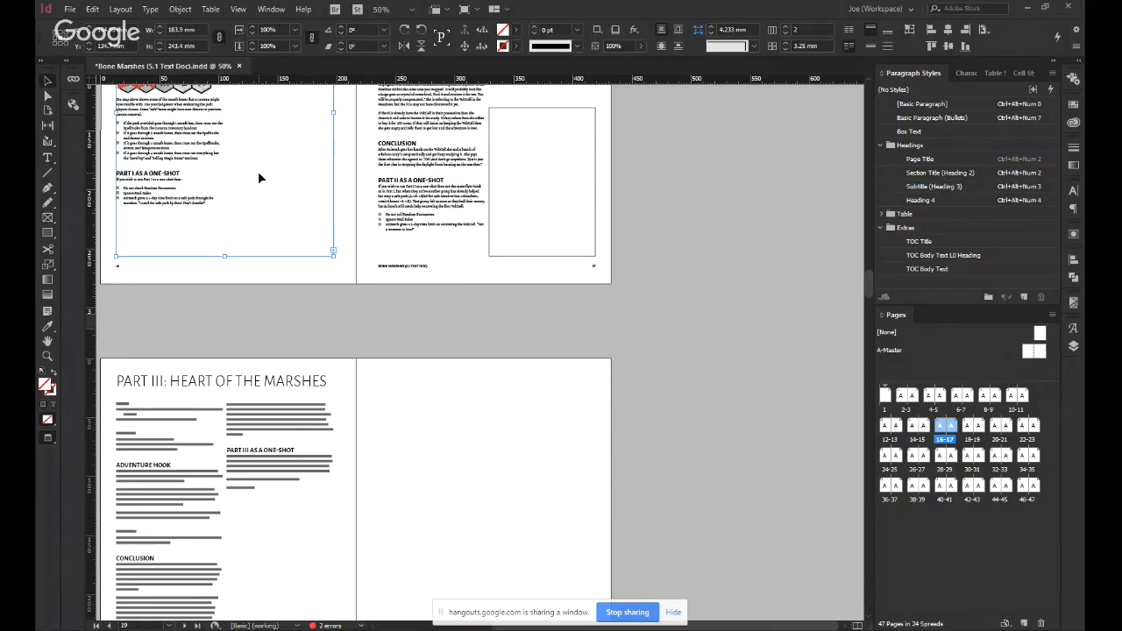
click(338, 283)
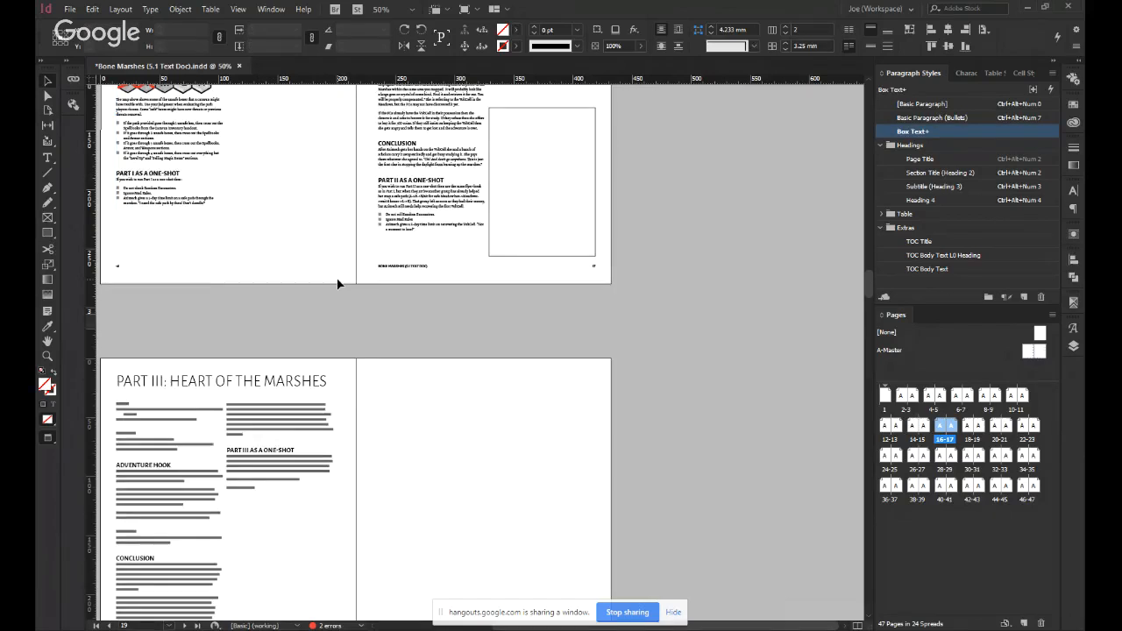
scroll(338, 283, up, 3)
key(ctrl+s)
Review the 16–17 spread with its illustration frame against the Part III page below it.
scroll(337, 283, up, 3)
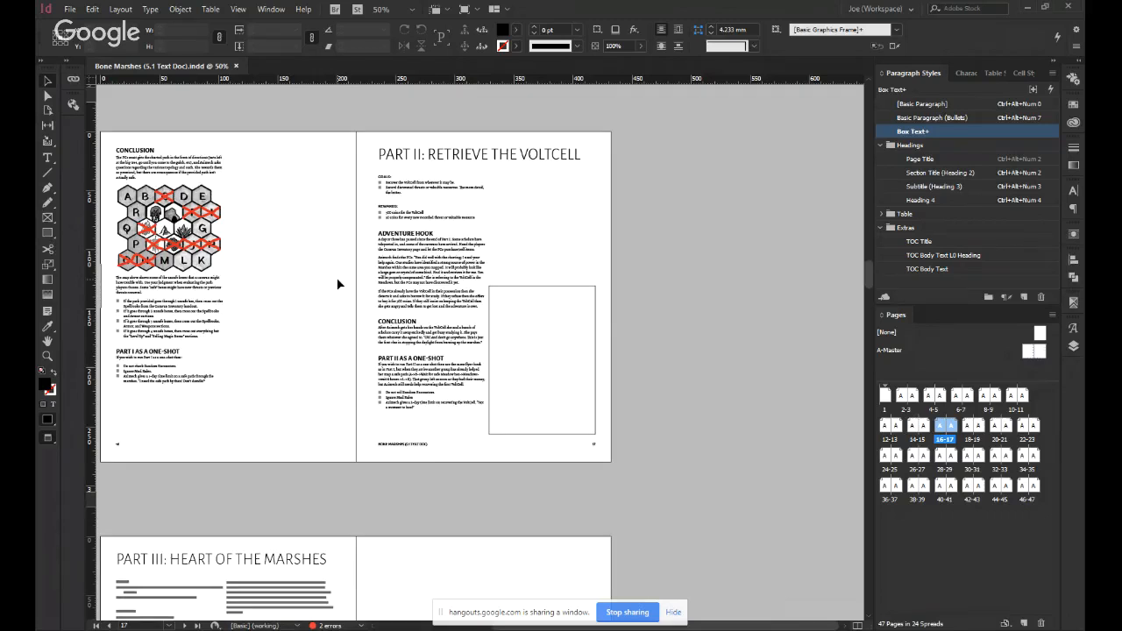
scroll(337, 283, up, 3)
scroll(337, 283, down, 3)
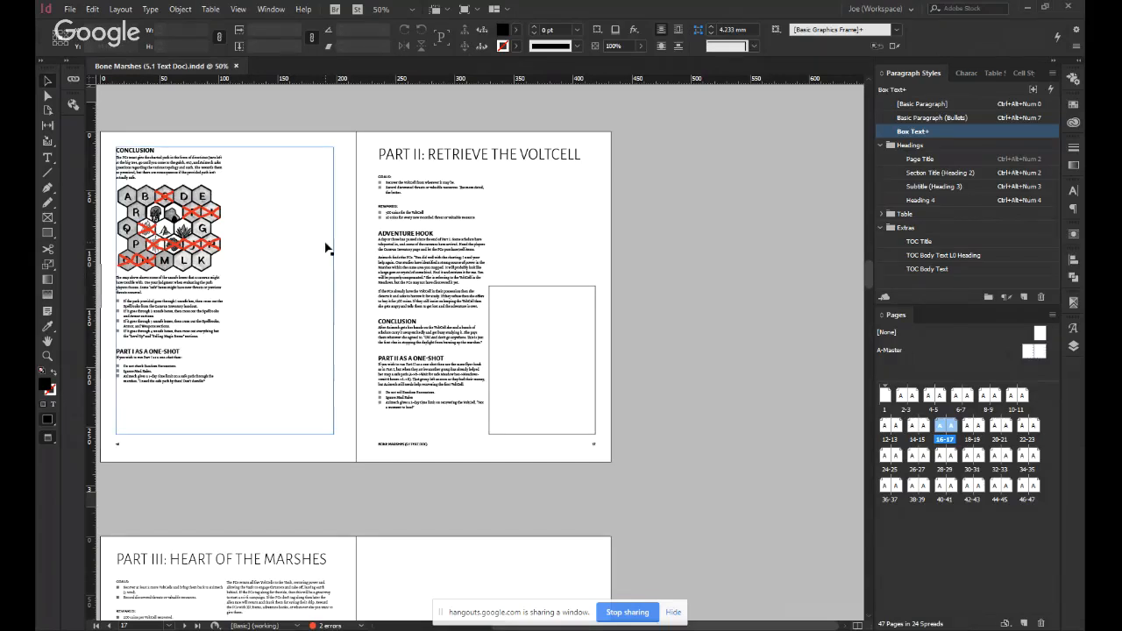
scroll(354, 297, down, 10)
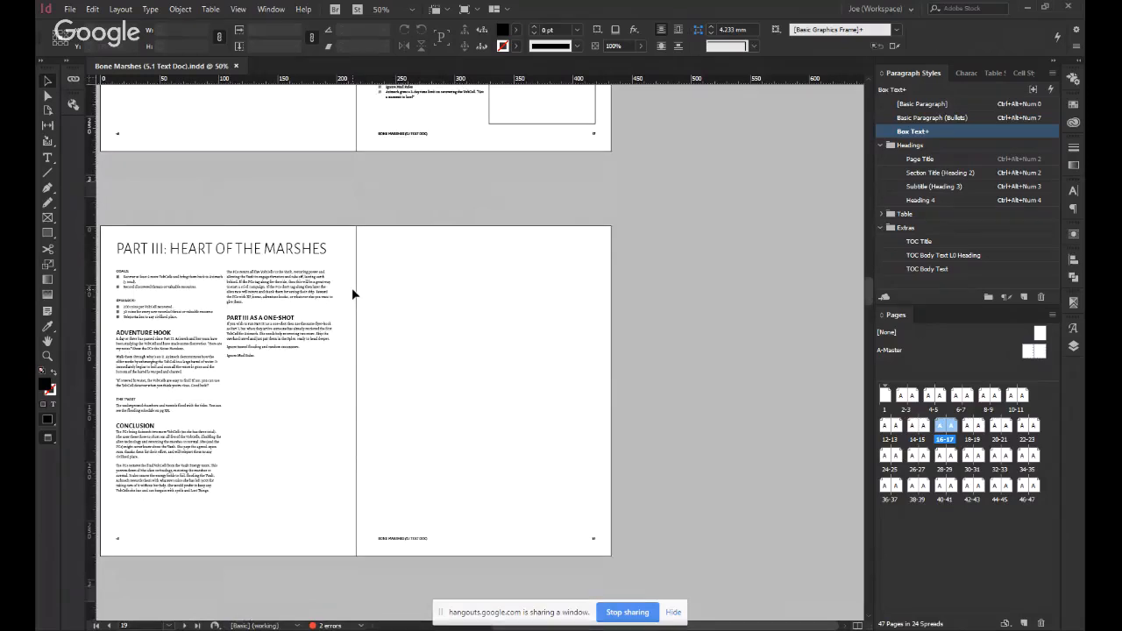
scroll(352, 288, up, 4)
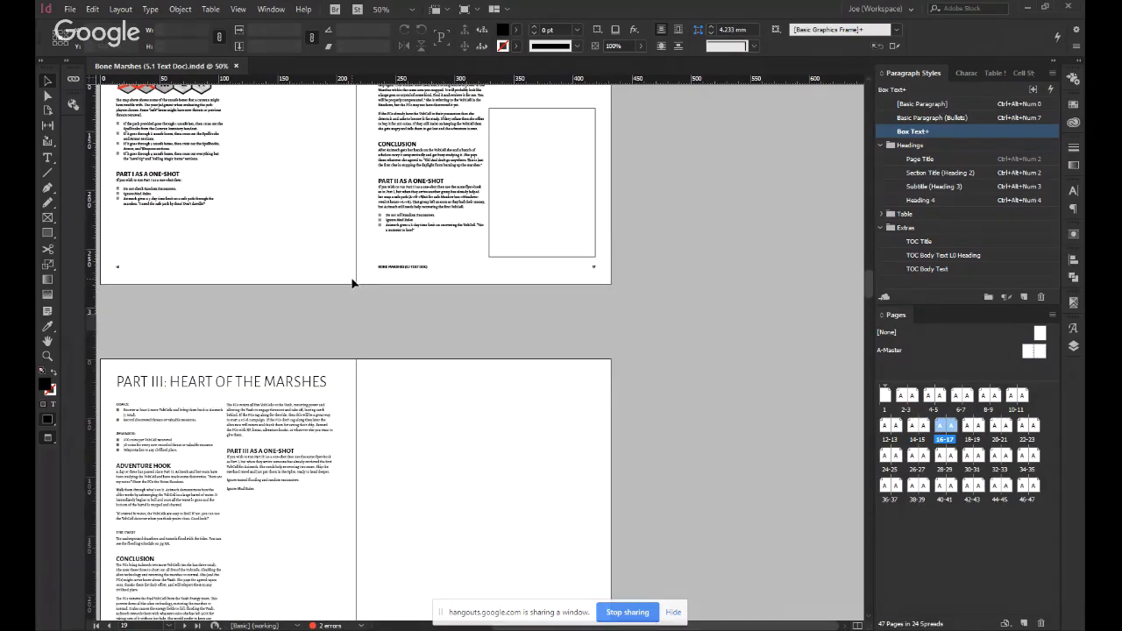
scroll(353, 284, up, 4)
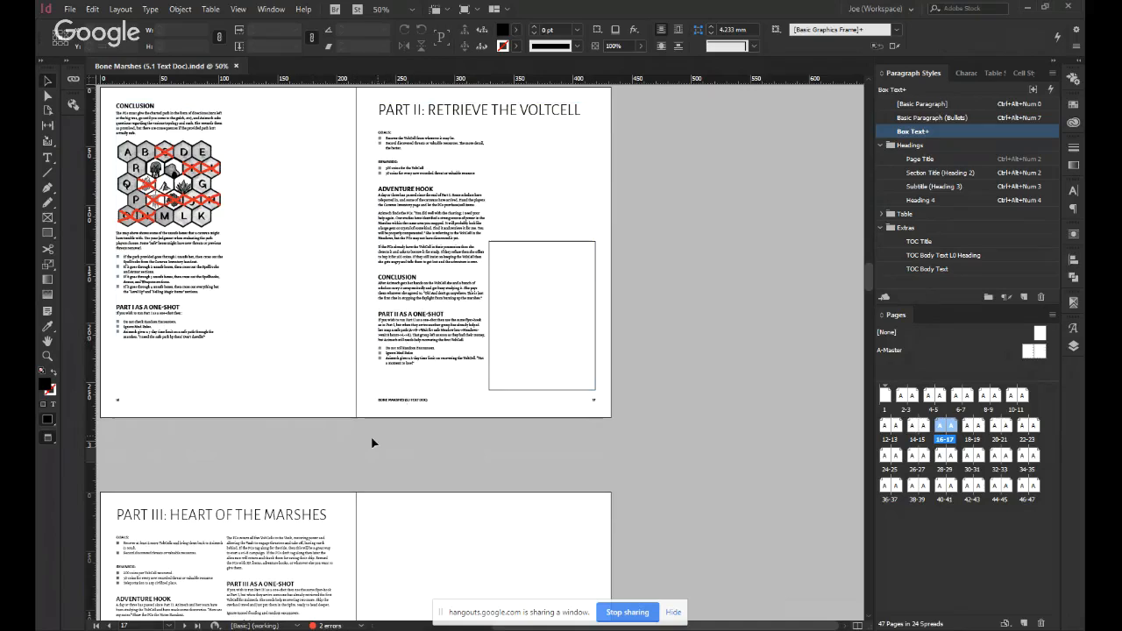
scroll(360, 380, up, 2)
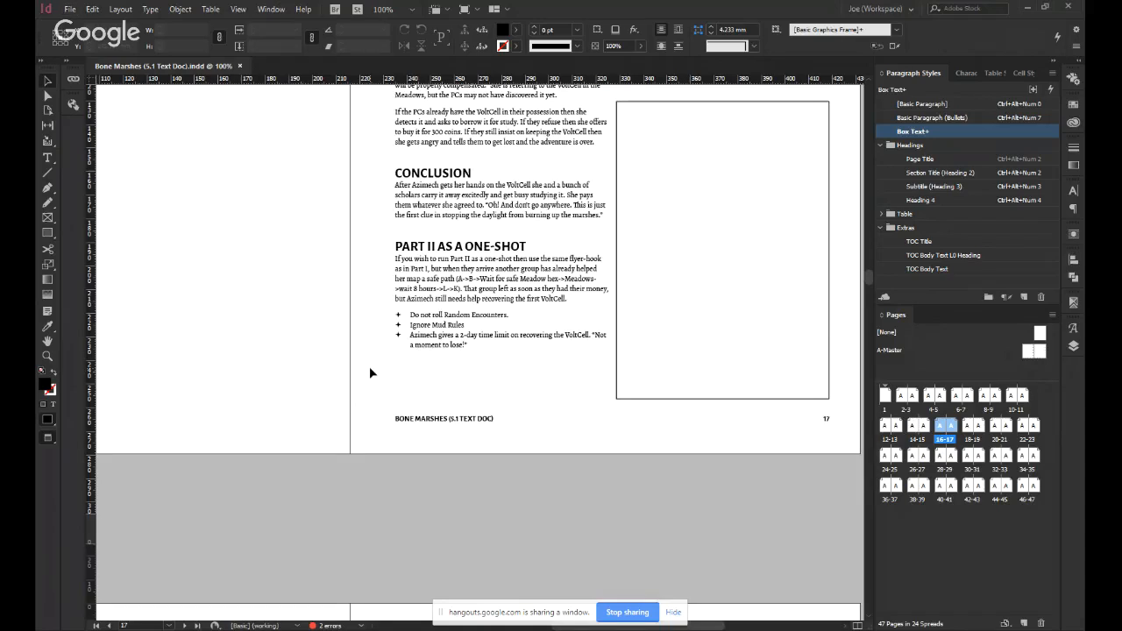
Examine the empty page 19 beside Part III and compare it with the free space on the 16–17 spread.
scroll(370, 367, down, 1)
scroll(369, 367, down, 6)
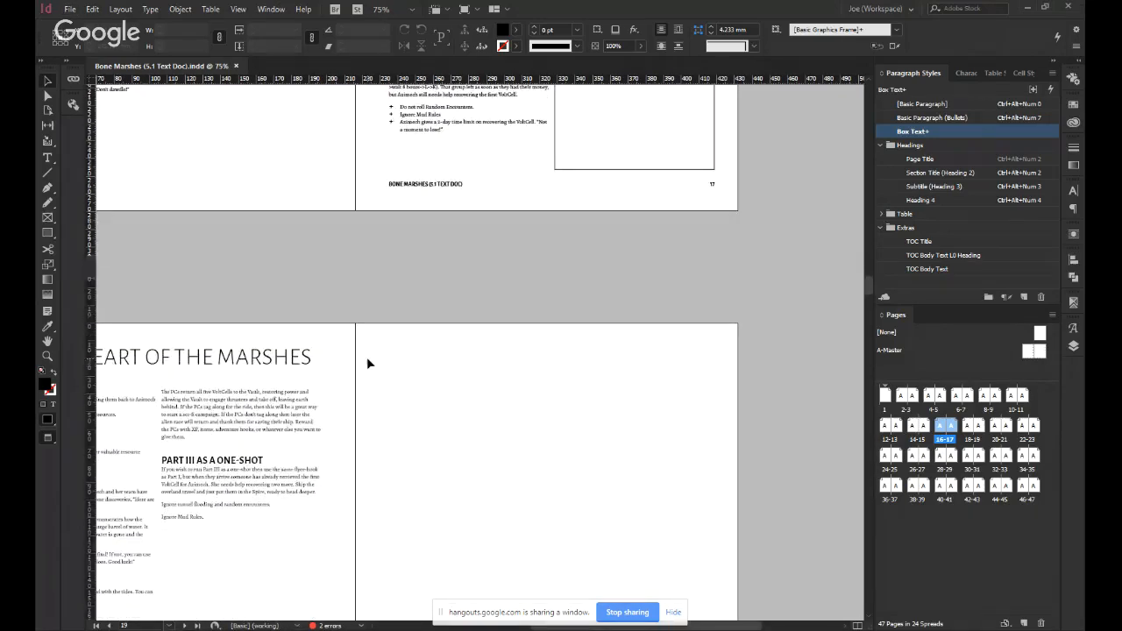
scroll(368, 362, down, 1)
scroll(364, 354, right, 3)
scroll(365, 353, down, 1)
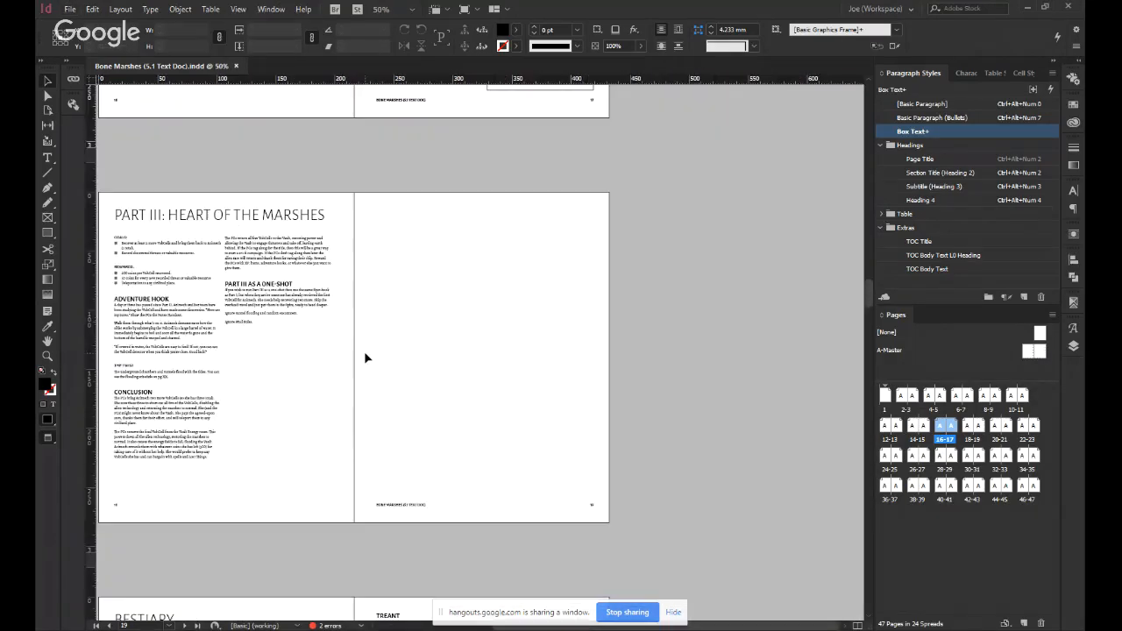
scroll(391, 367, left, 2)
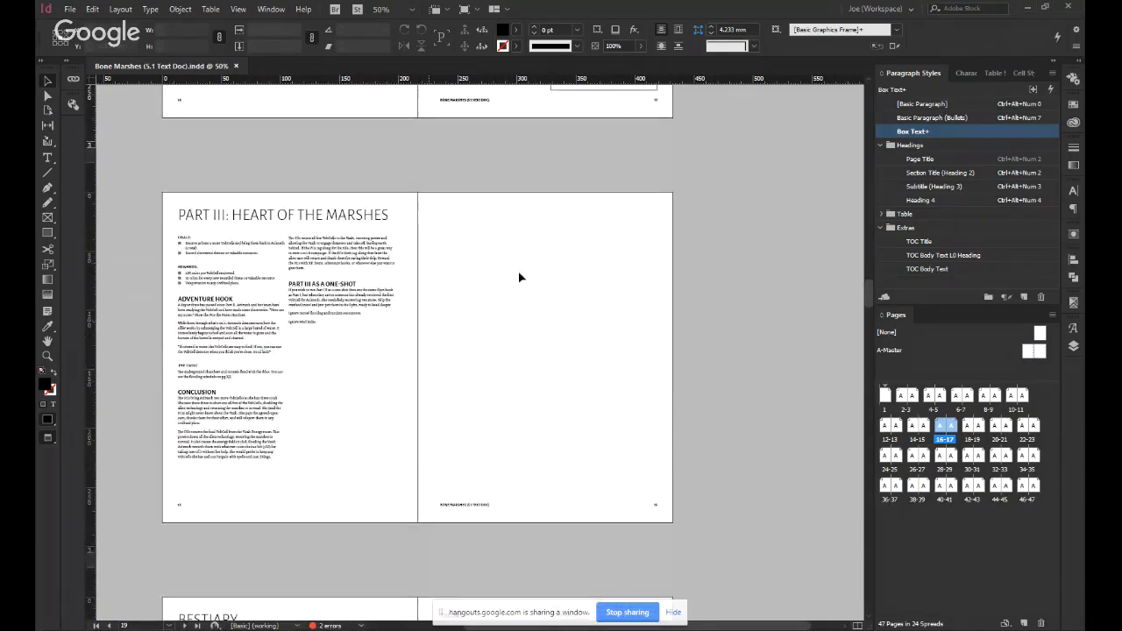
scroll(556, 386, up, 3)
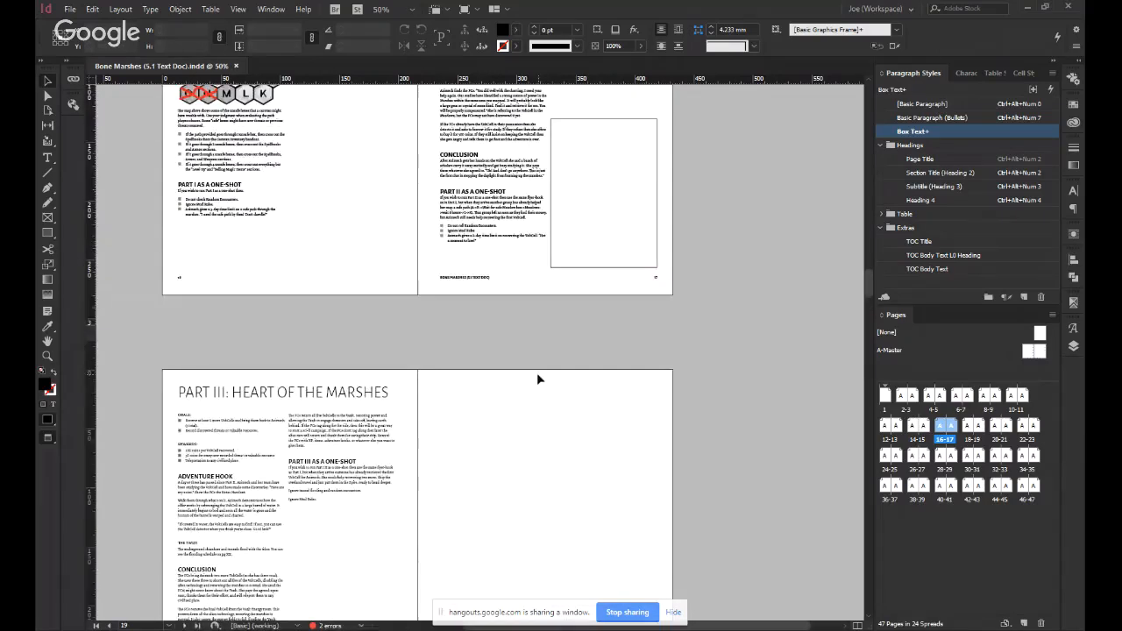
scroll(539, 379, up, 10)
scroll(536, 373, down, 6)
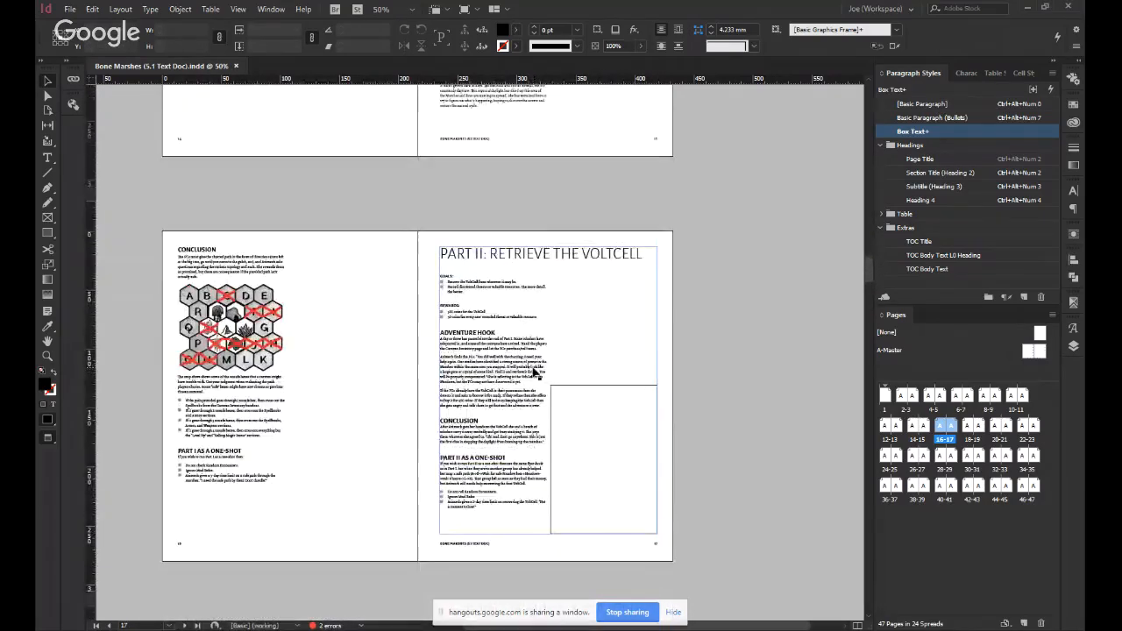
scroll(534, 373, down, 7)
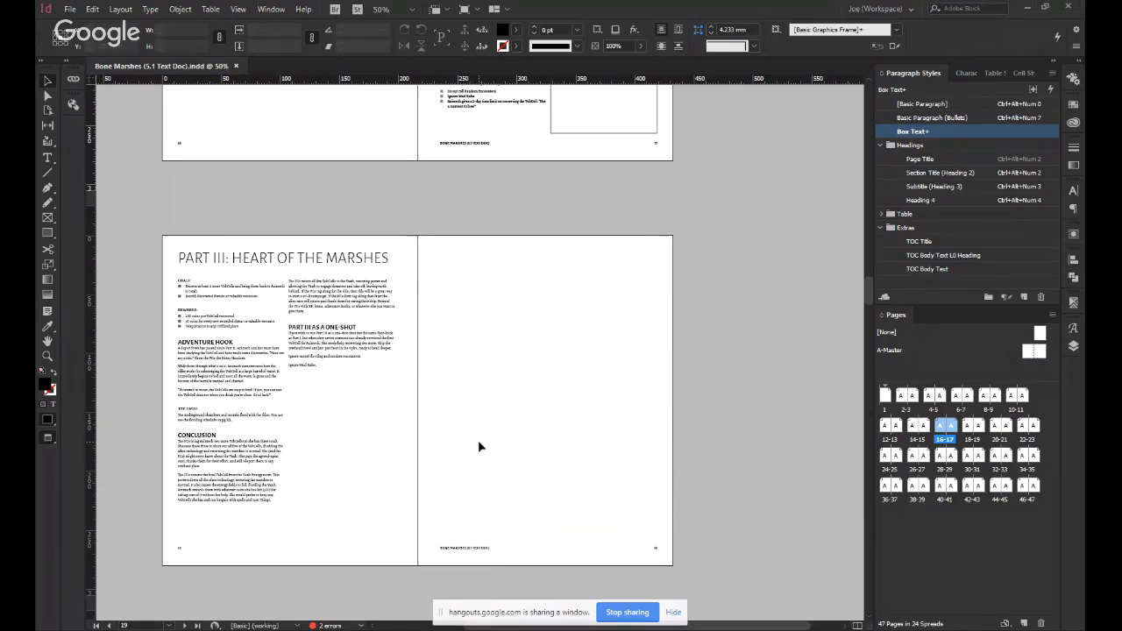
scroll(485, 430, up, 5)
scroll(465, 421, down, 3)
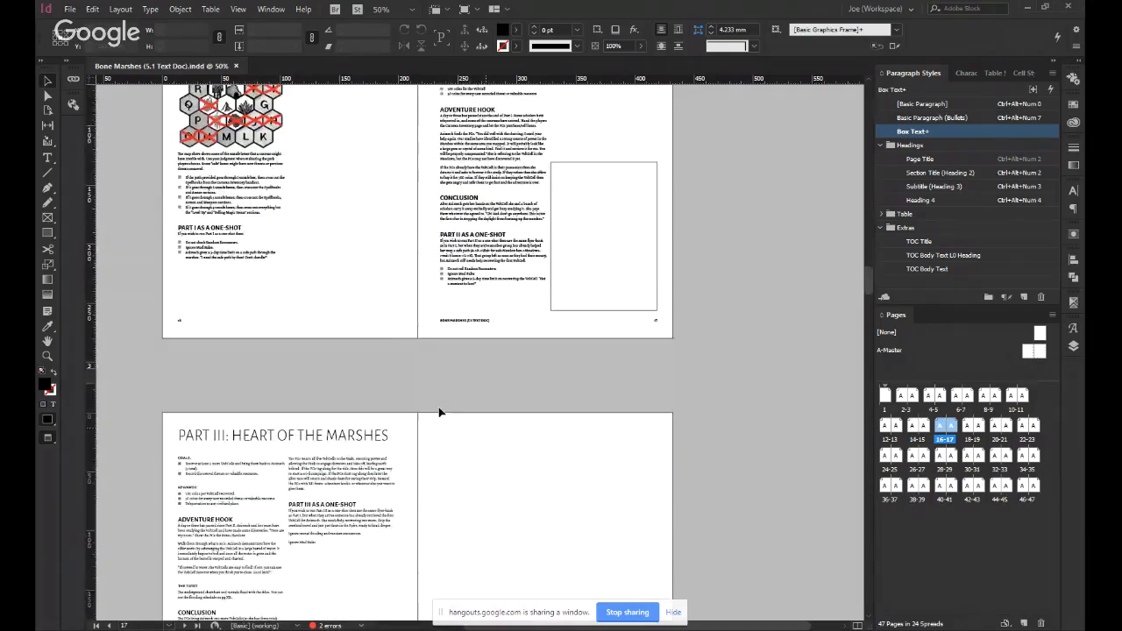
Try a column break inside the "Part II as a One-Shot" paragraph on page 17, and undo it.
double_click(526, 256)
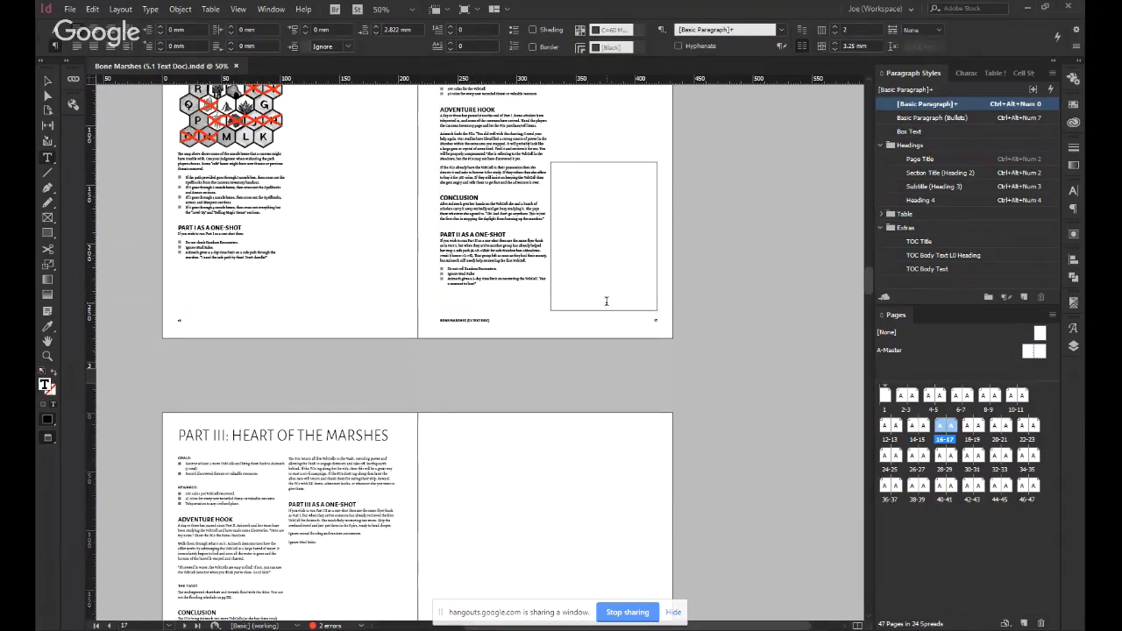
key(KP_Enter)
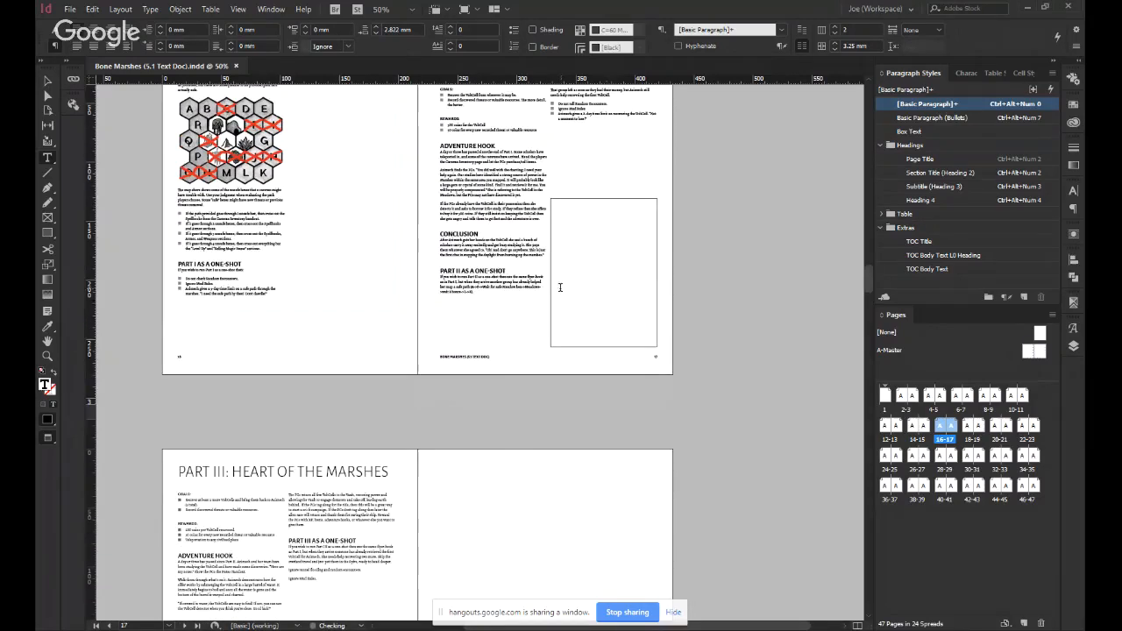
scroll(583, 207, up, 1)
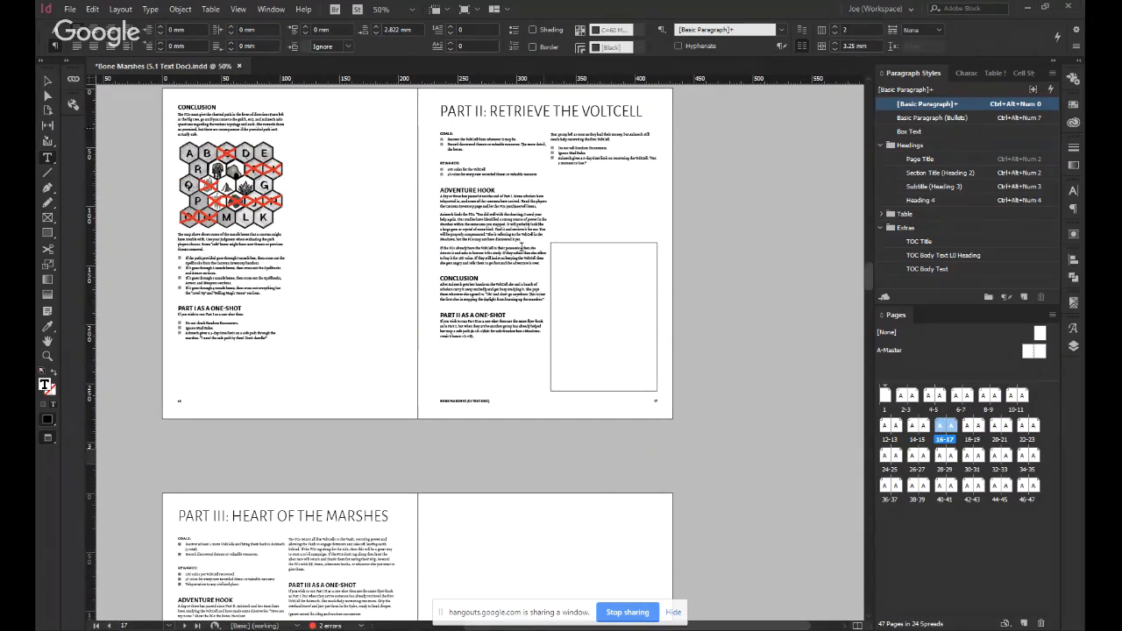
key(ctrl+z)
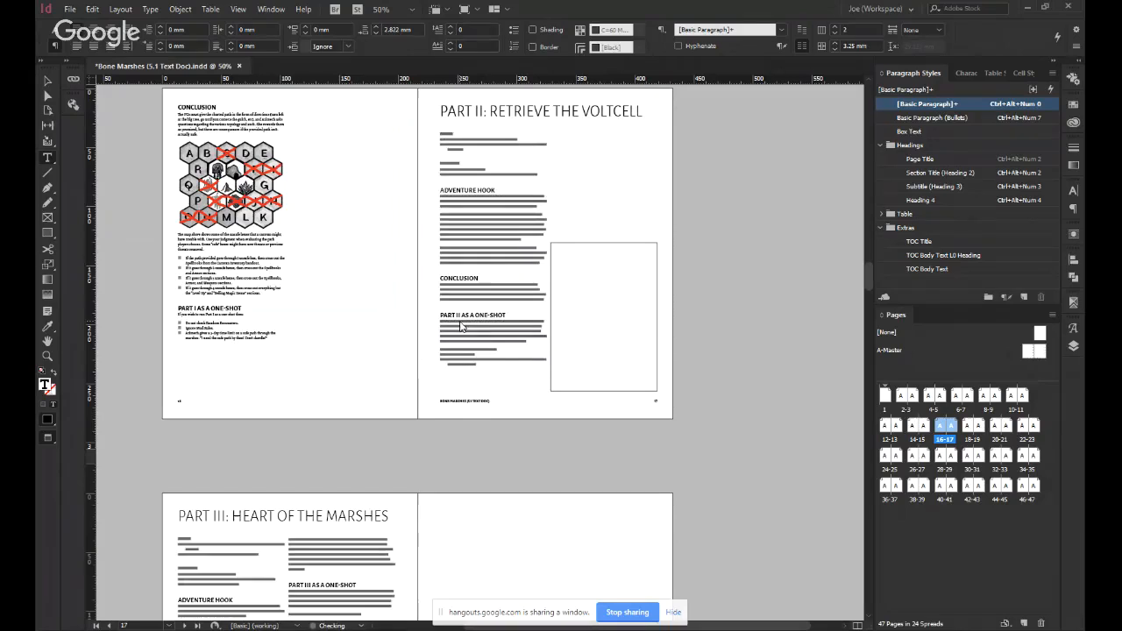
Select part of the "Bestiary" title on page 20 to check its paragraph style.
key(ctrl+equal)
scroll(514, 375, down, 2)
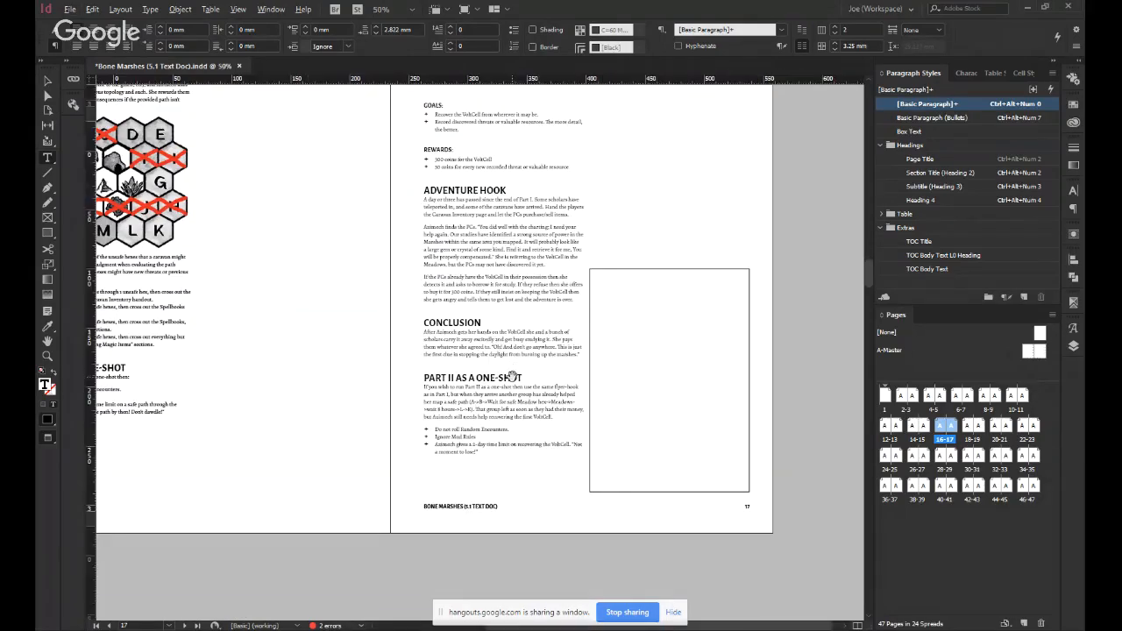
scroll(474, 461, up, 1)
scroll(474, 462, up, 1)
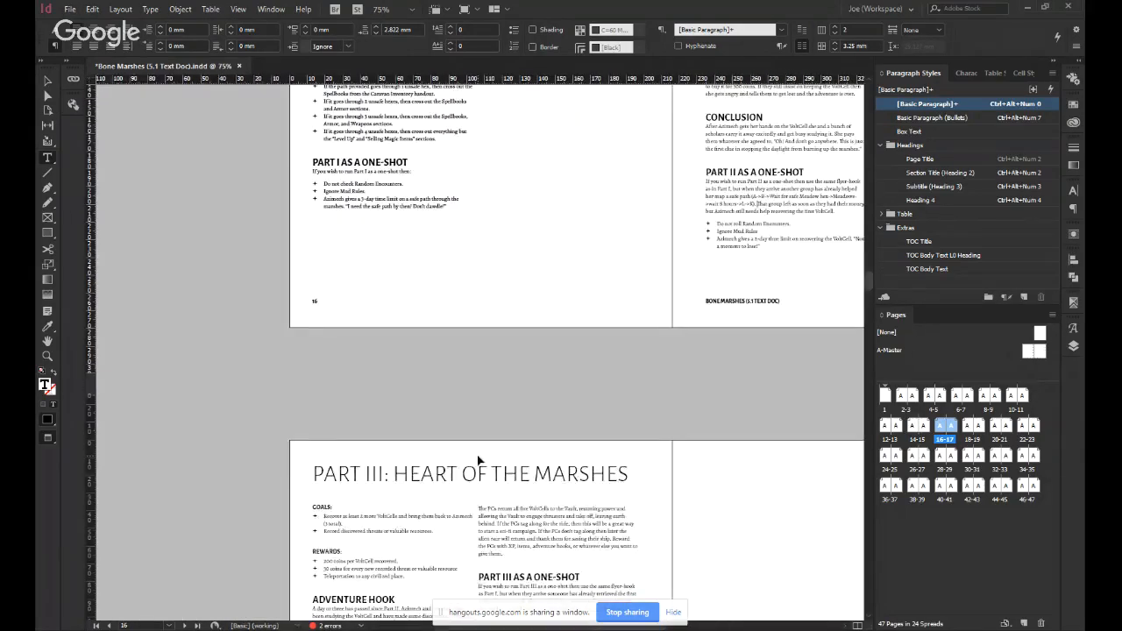
scroll(473, 462, down, 10)
scroll(472, 448, down, 2)
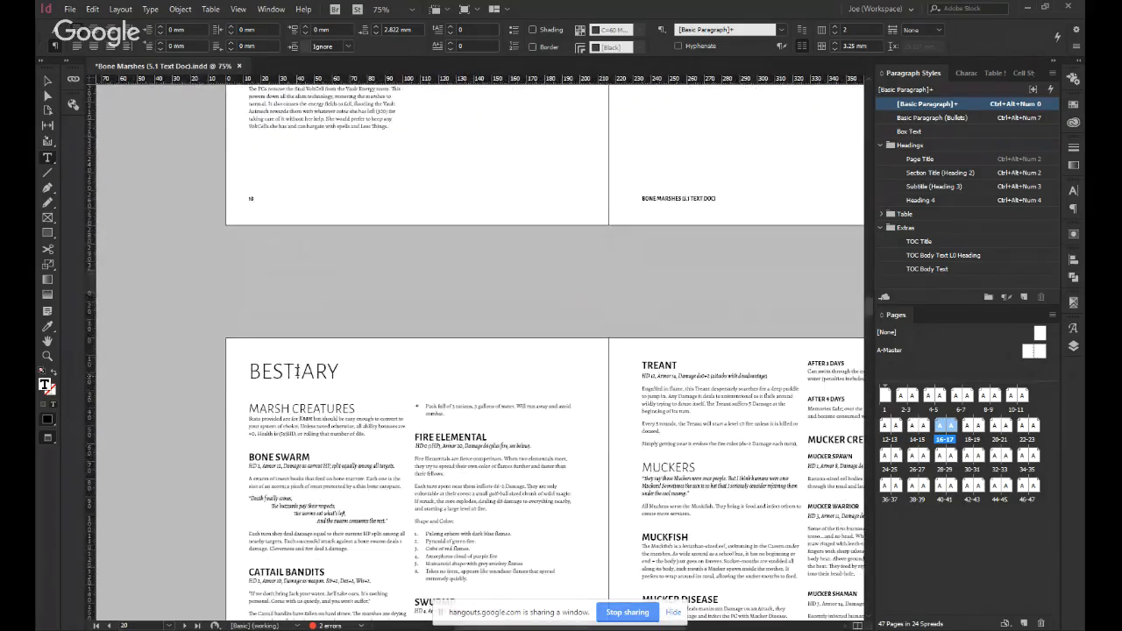
drag(251, 370, 294, 371)
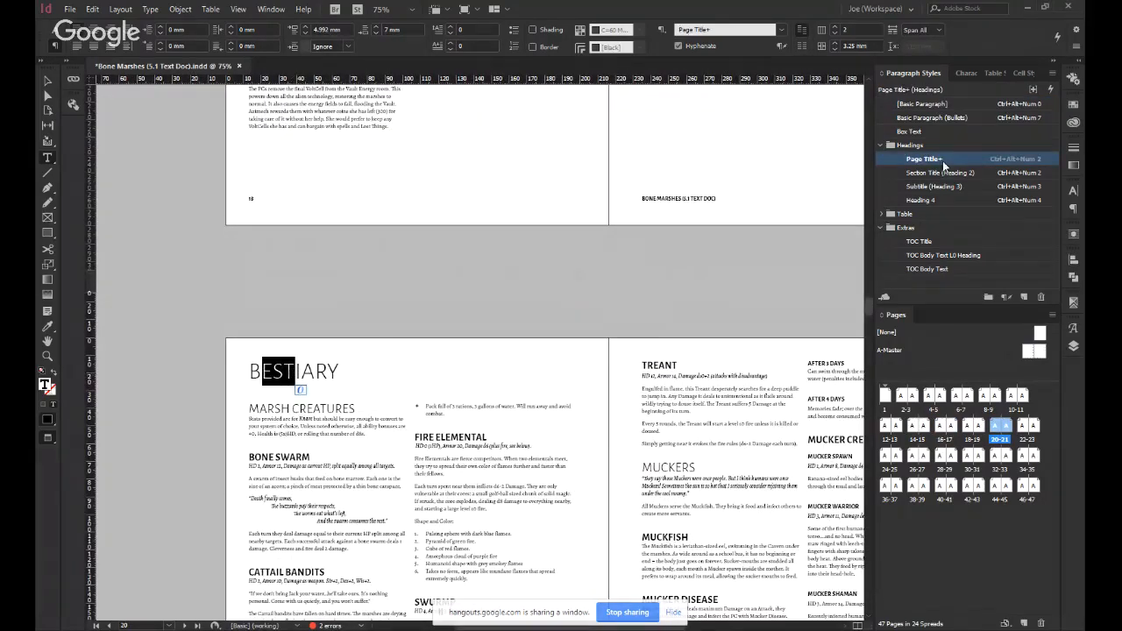
Clear the "Bestiary" title selection and examine the Part III spread on pages 18–19 with its empty page.
scroll(294, 386, down, 1)
scroll(573, 323, up, 2)
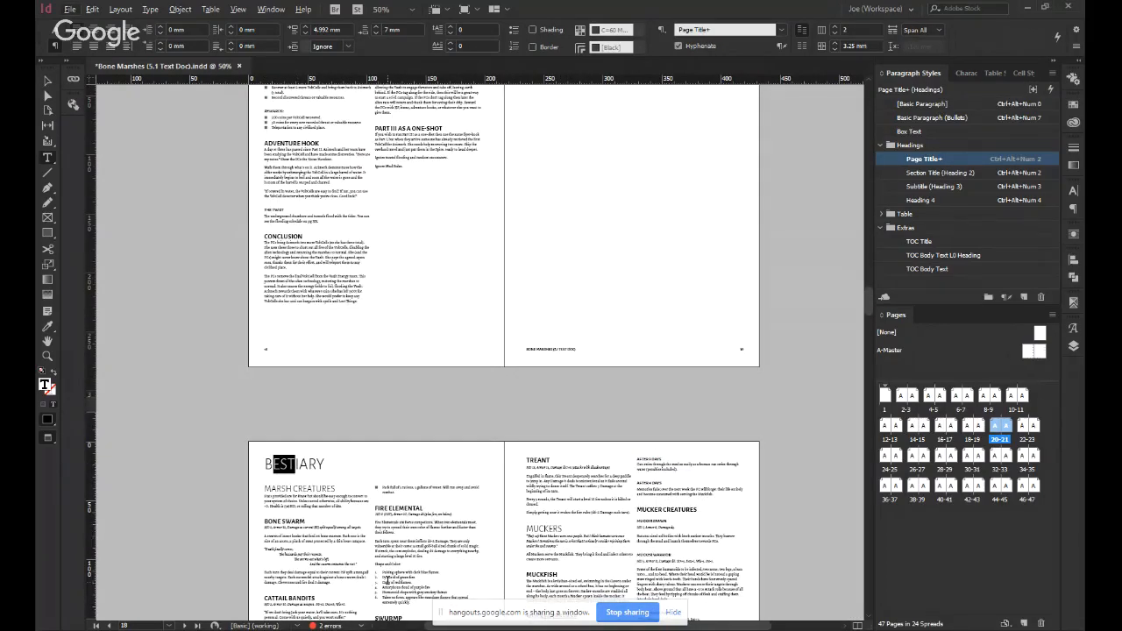
scroll(376, 401, up, 3)
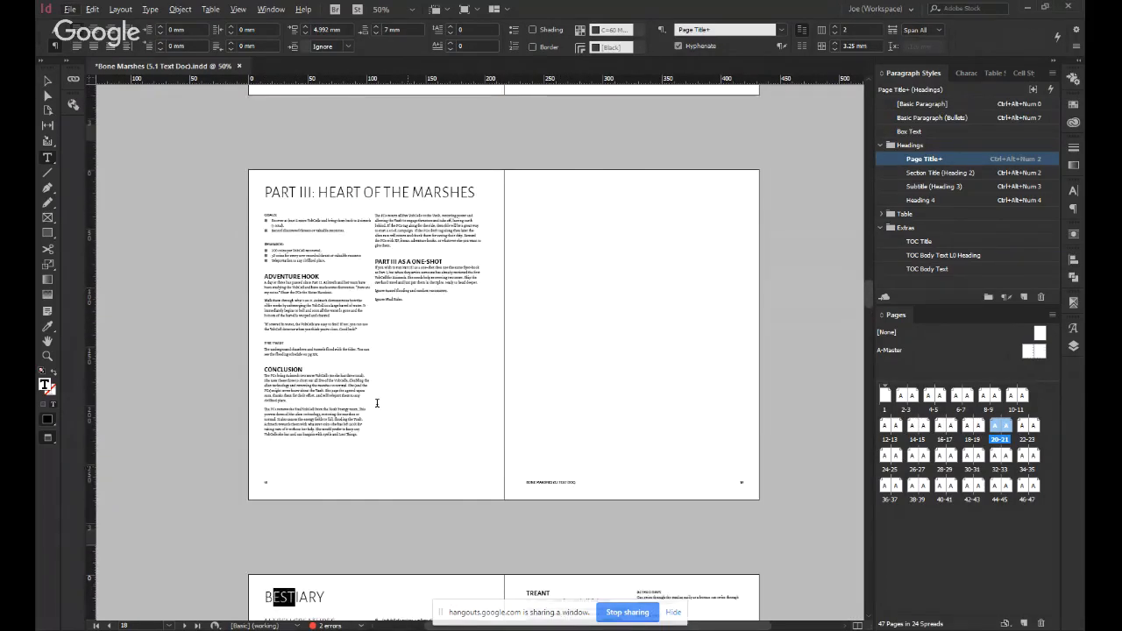
click(369, 384)
key(Escape)
scroll(379, 414, right, 2)
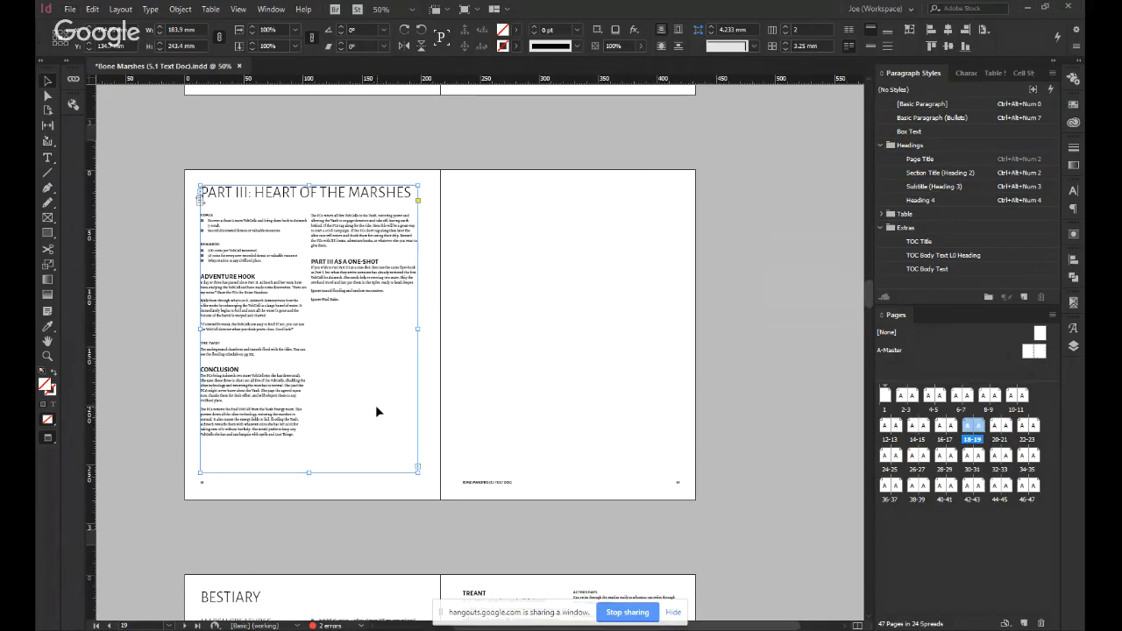
click(567, 332)
scroll(530, 312, down, 2)
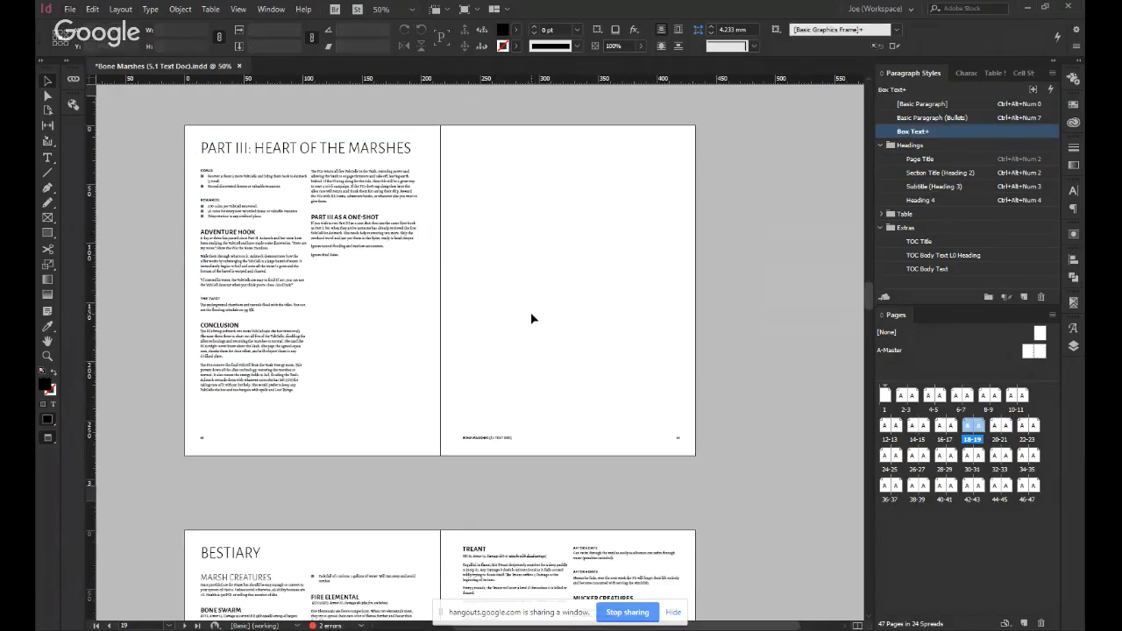
Format the six Trilo sample entries, Weapon to Pack, on page 23 as a numbered list in the Basic Paragraph (Bullets) style.
scroll(529, 297, down, 5)
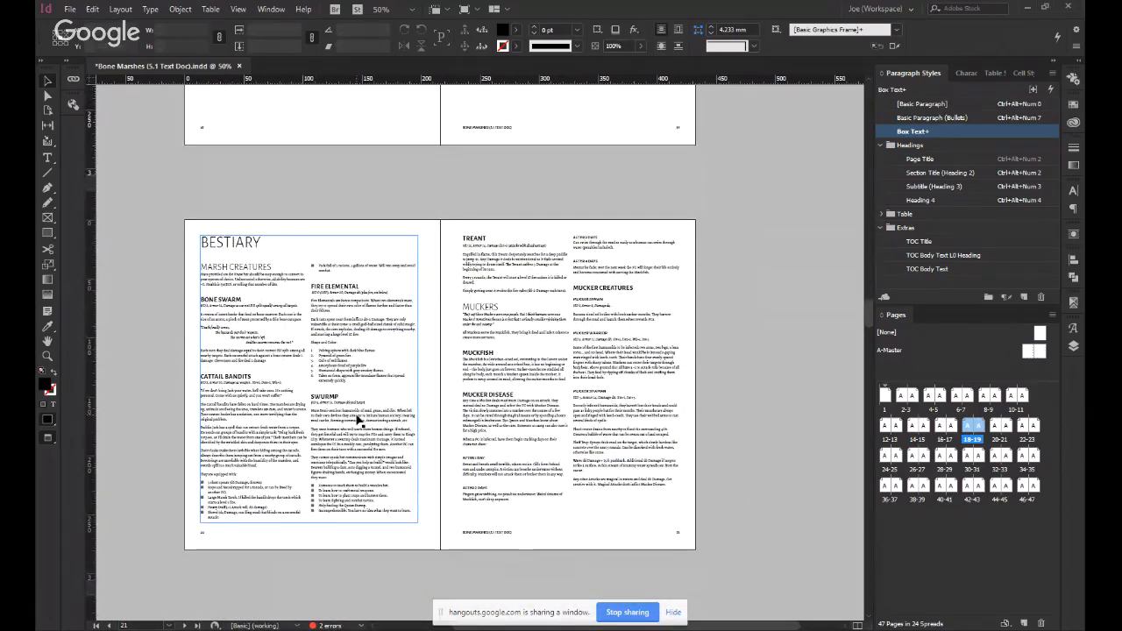
scroll(283, 473, down, 4)
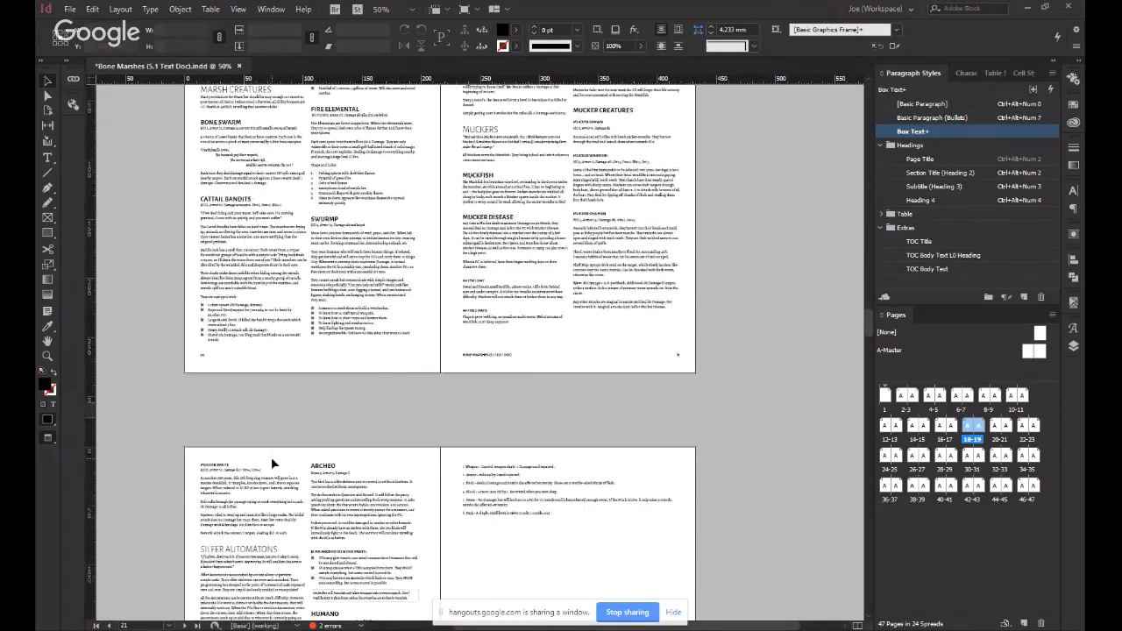
scroll(273, 463, down, 4)
click(509, 319)
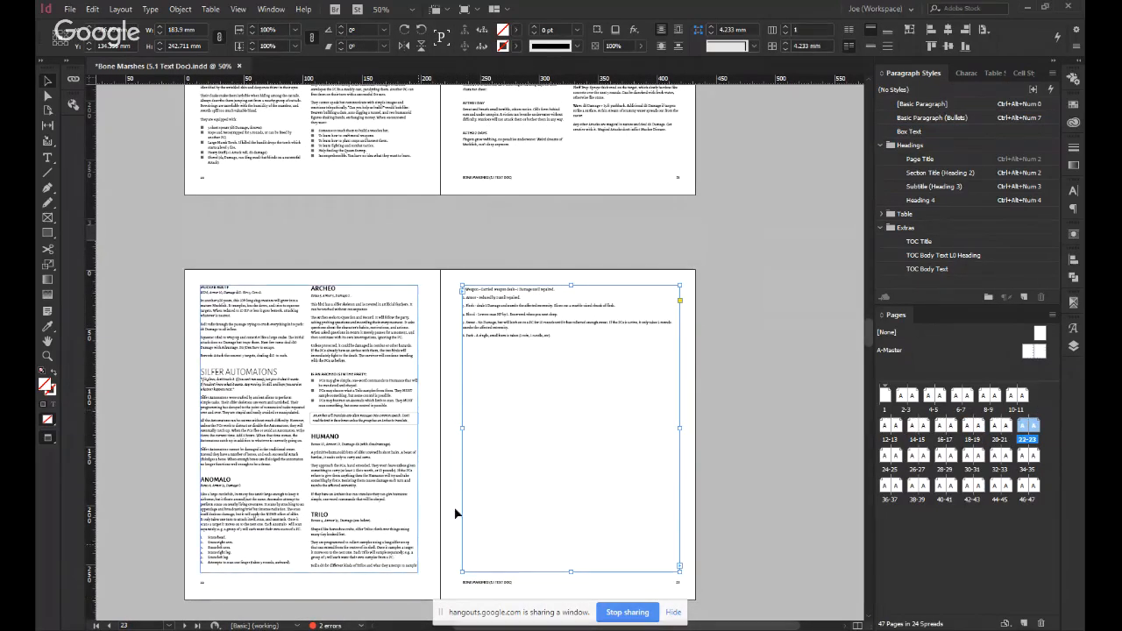
double_click(616, 413)
key(ctrl+equal)
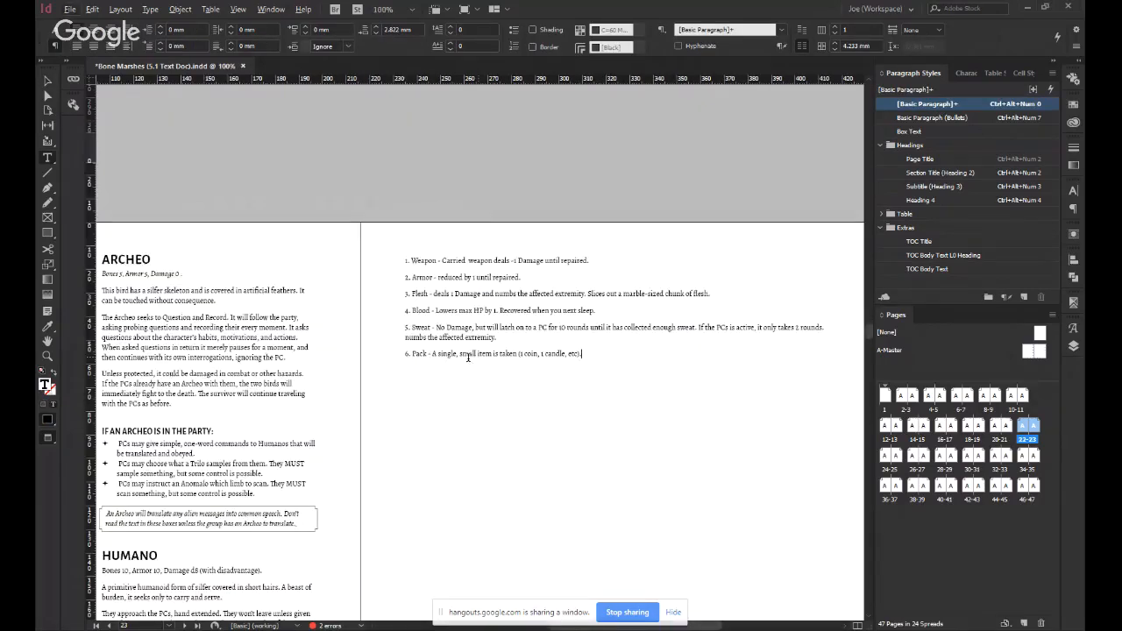
scroll(453, 399, down, 5)
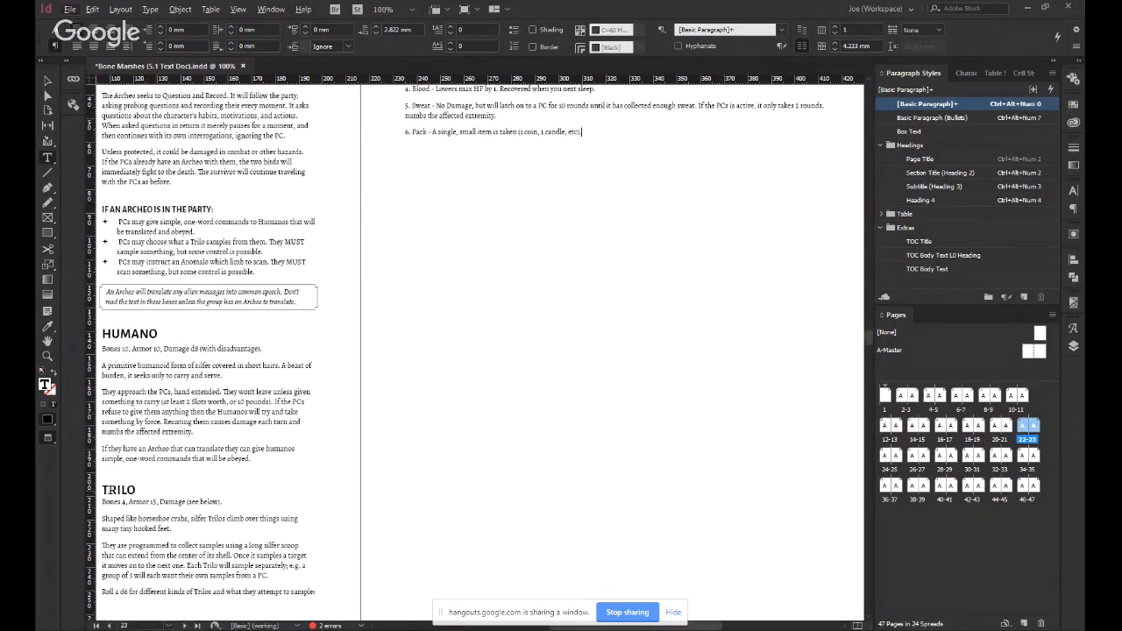
key(ctrl+minus)
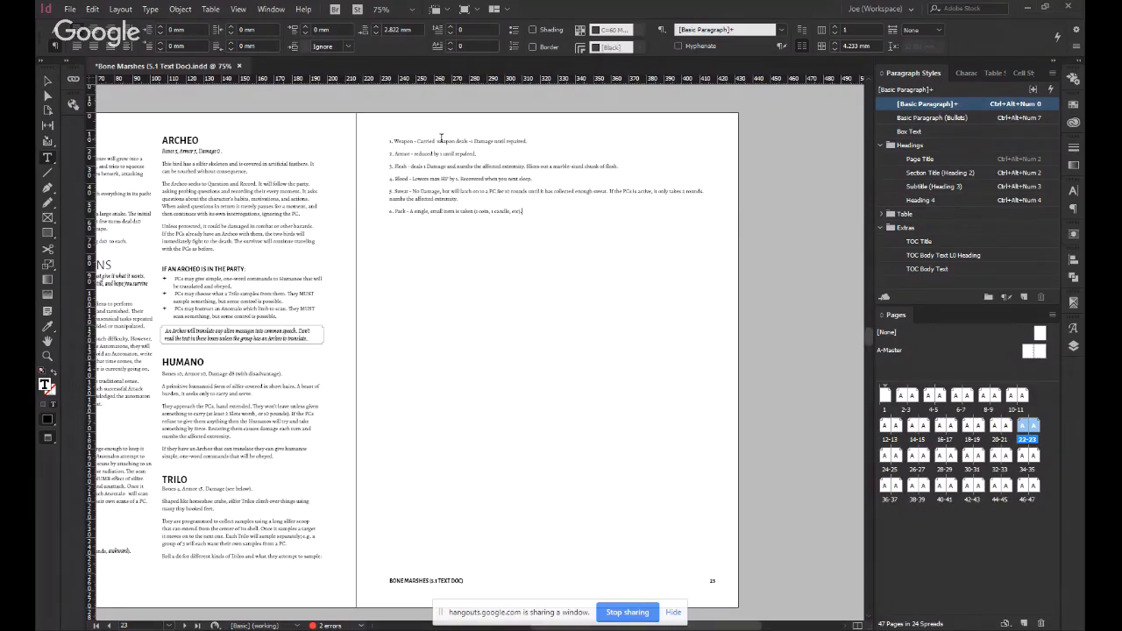
shift+click(441, 138)
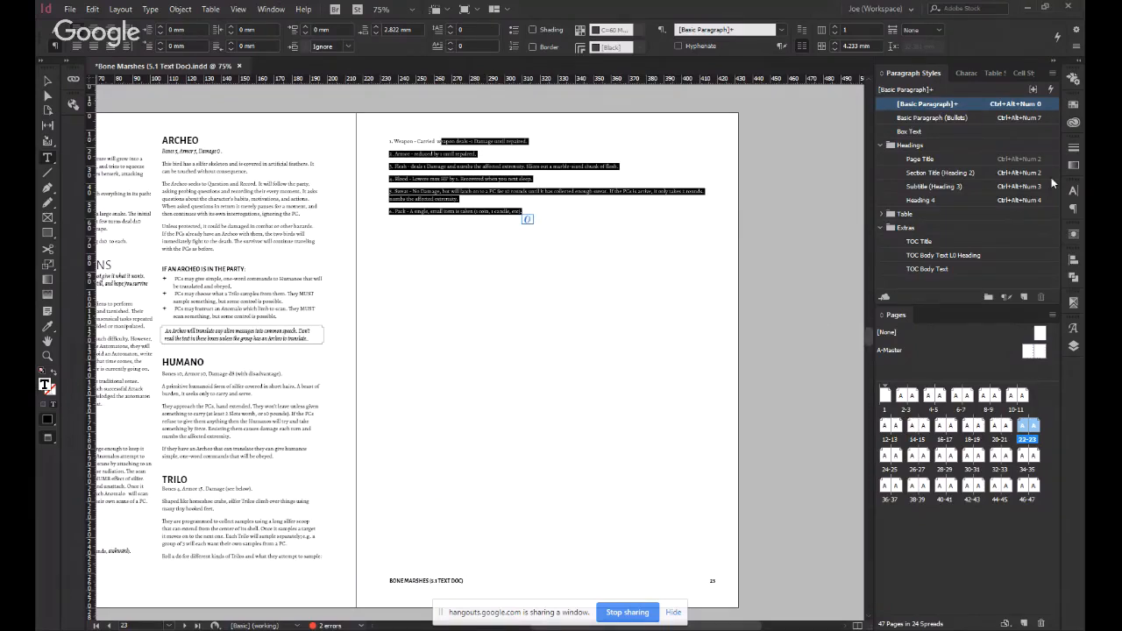
click(952, 118)
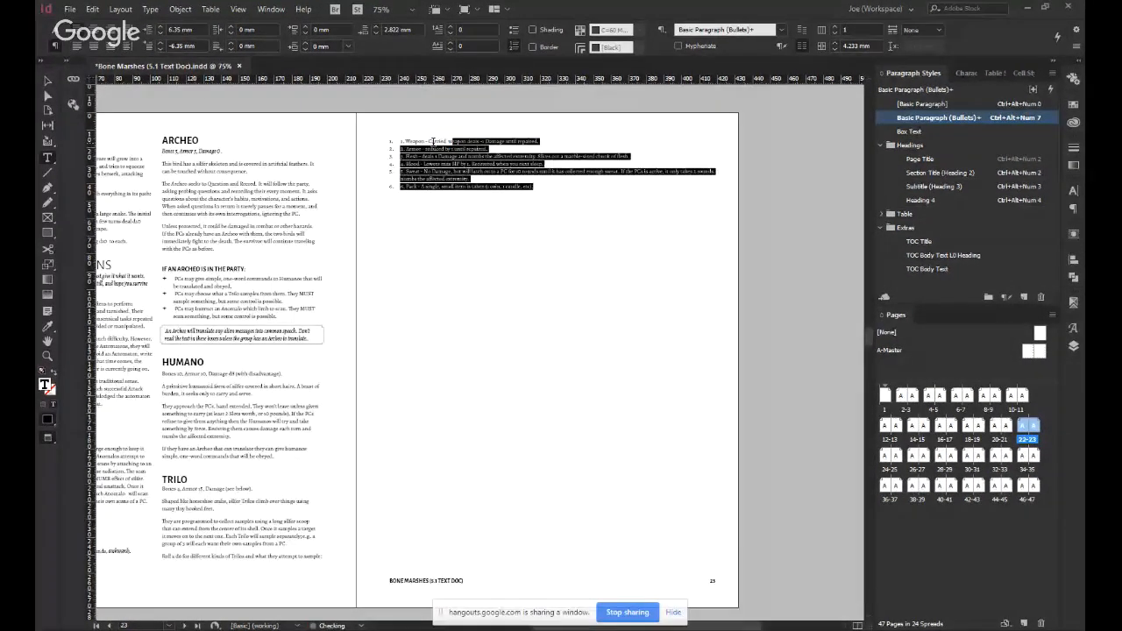
Delete the duplicate typed numbers in front of all six Trilo list entries, Weapon to Pack, on page 23.
click(436, 145)
key(Delete)
key(Delete)
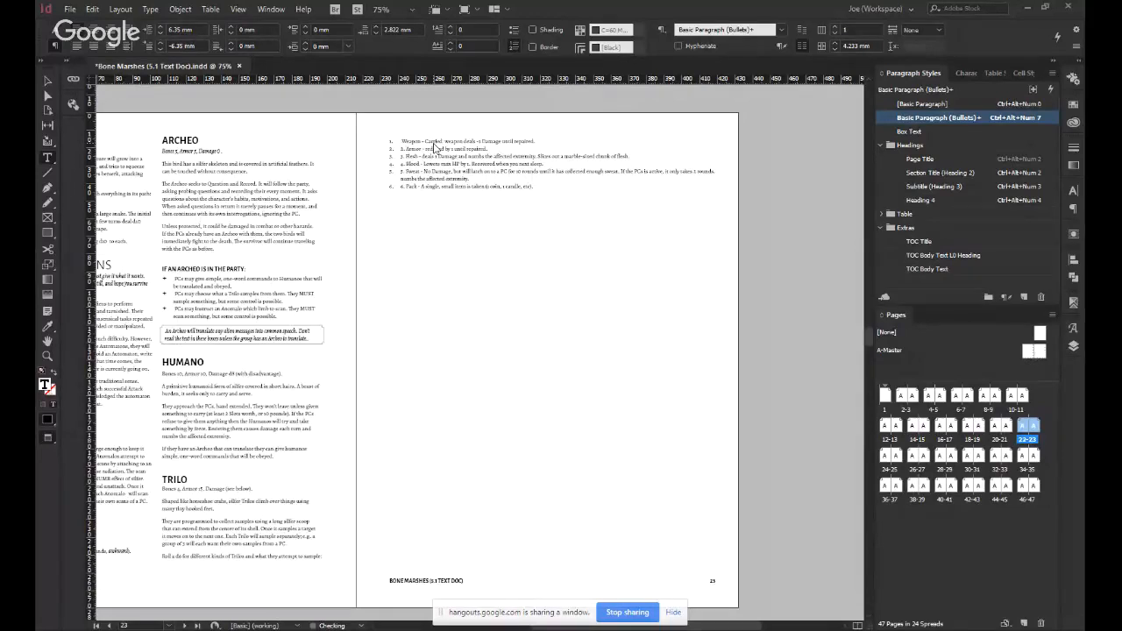
key(Delete)
key(Down)
key(Delete)
key(Delete)
key(Delete)
key(Down)
key(Delete)
key(Delete)
key(Delete)
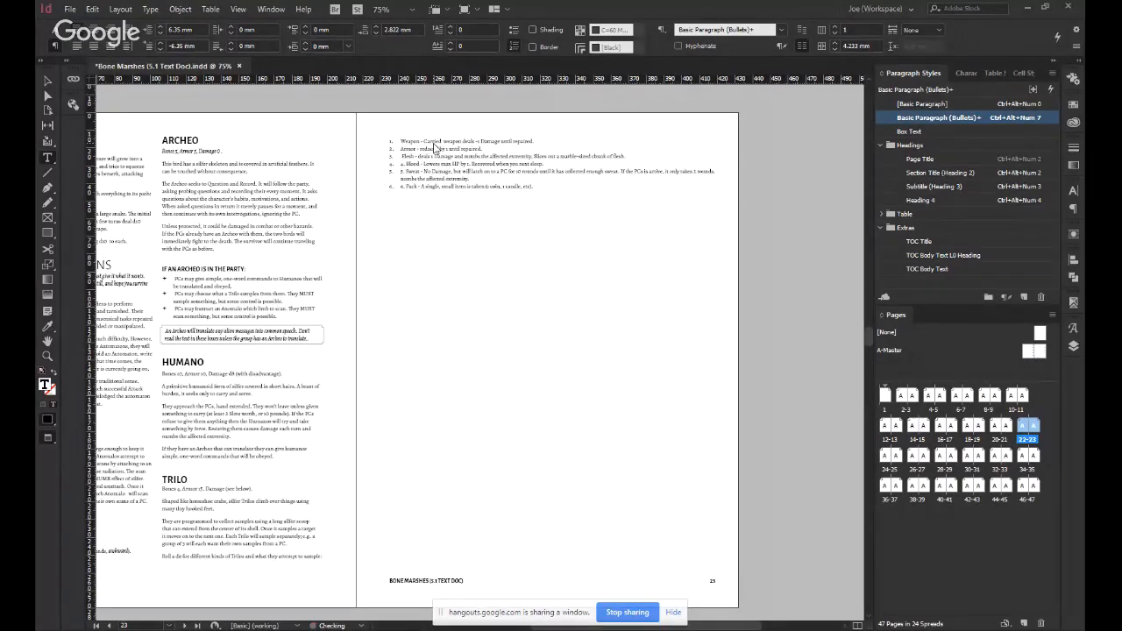
key(End)
key(Delete)
key(Delete)
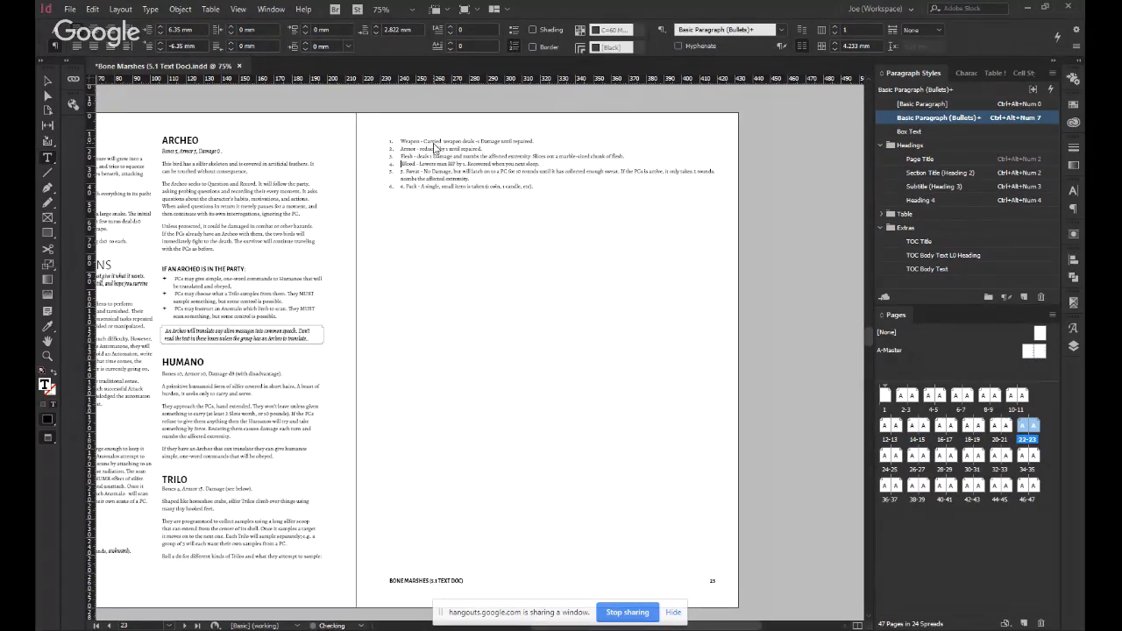
key(Down)
key(Delete)
key(Delete)
key(Delete)
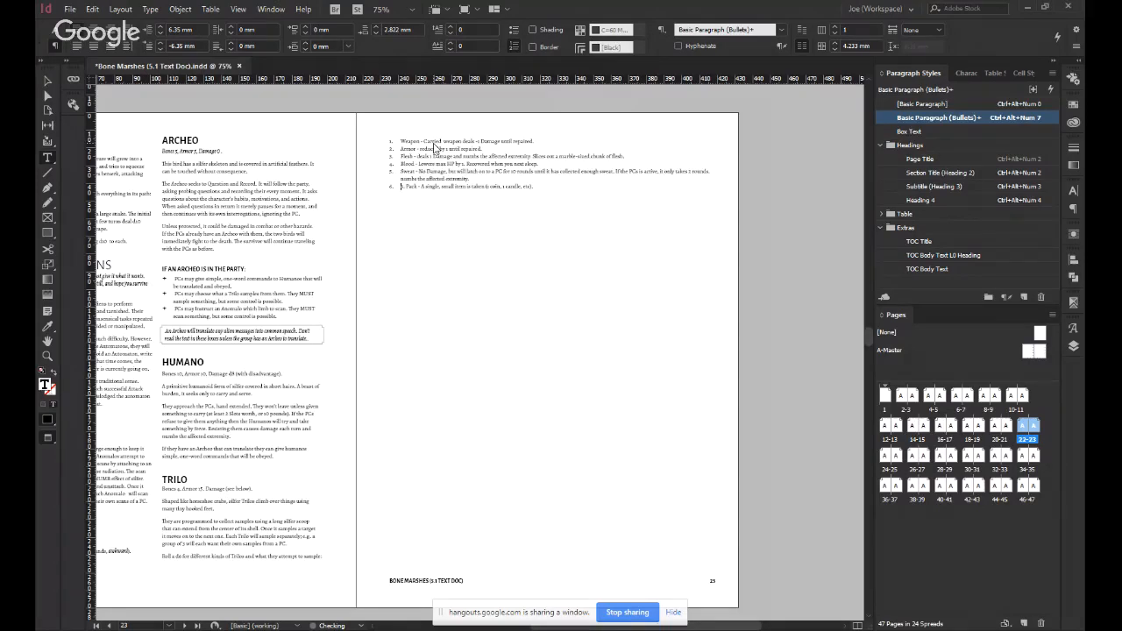
key(Delete)
key(Delete)
key(Delete)
key(Escape)
click(351, 206)
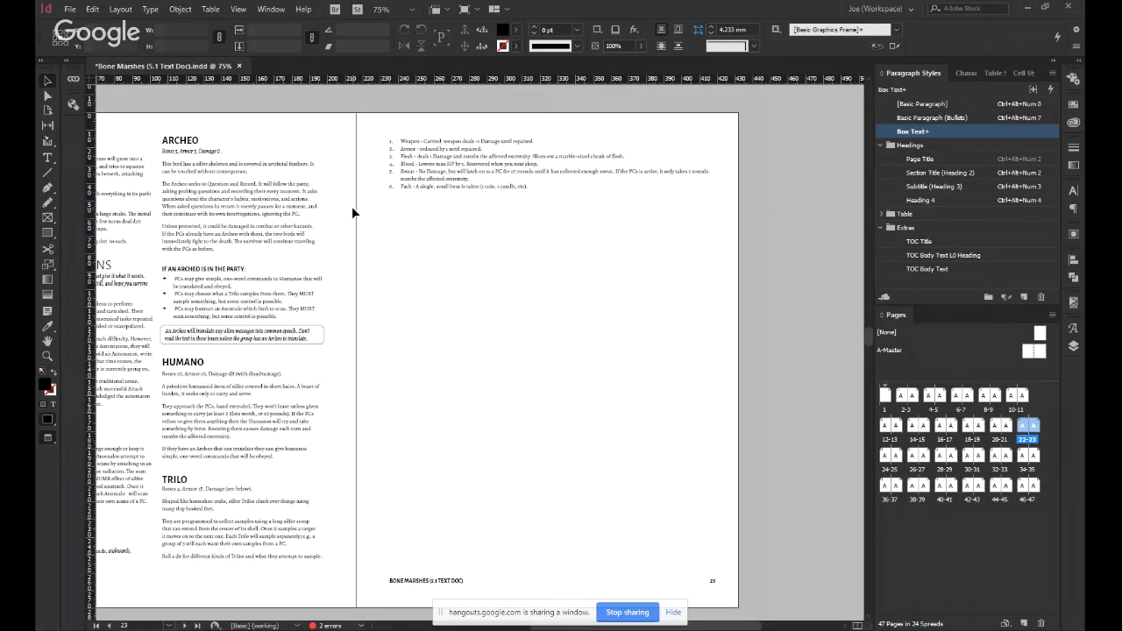
Examine how the Bestiary sections are distributed across pages 20–23 and how much of page 23 is unused.
scroll(351, 206, down, 1)
scroll(352, 206, left, 1)
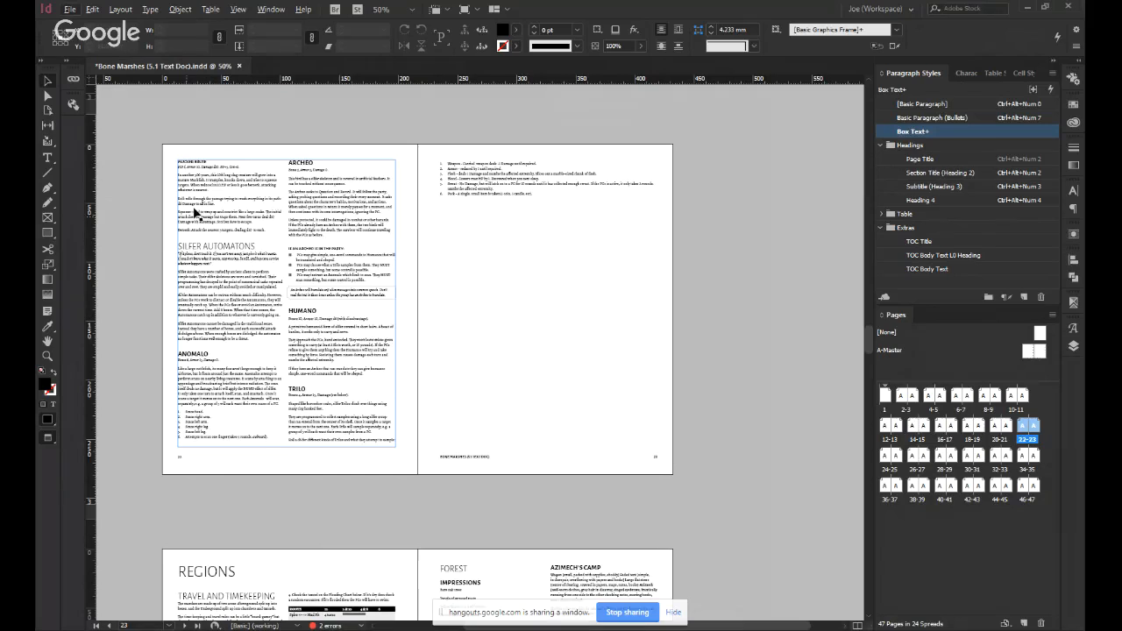
scroll(482, 297, up, 5)
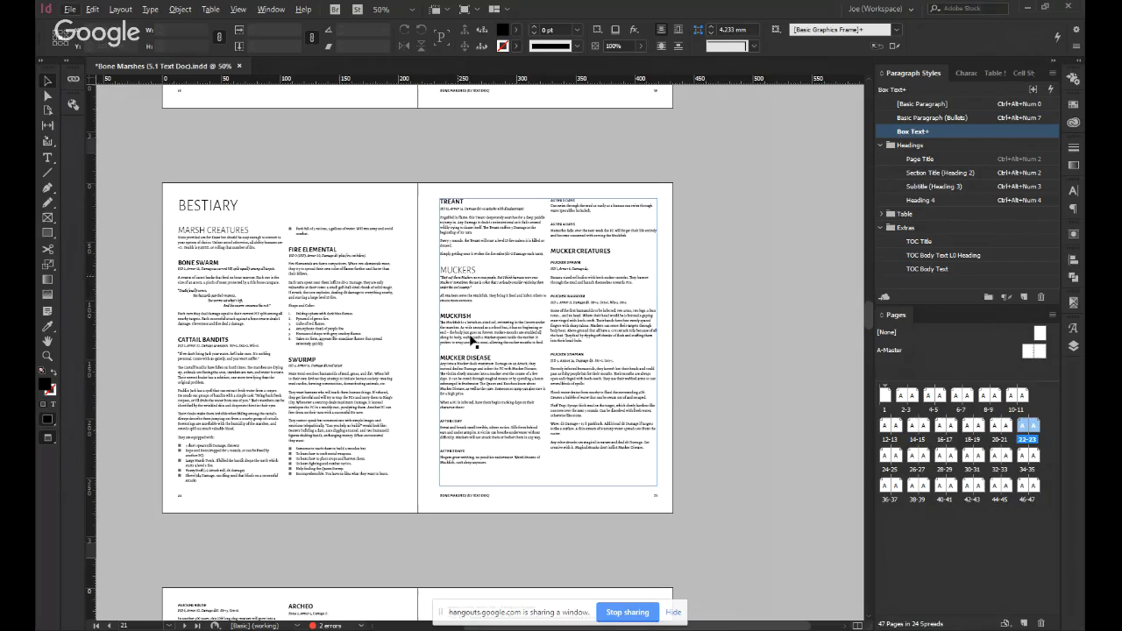
scroll(473, 434, down, 3)
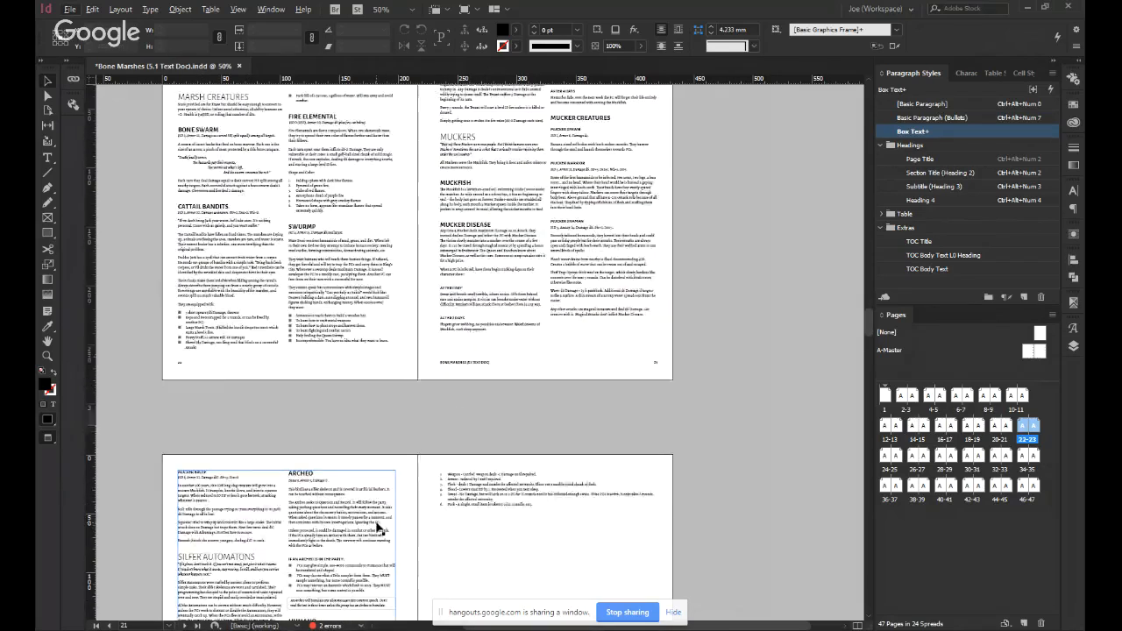
scroll(379, 529, down, 4)
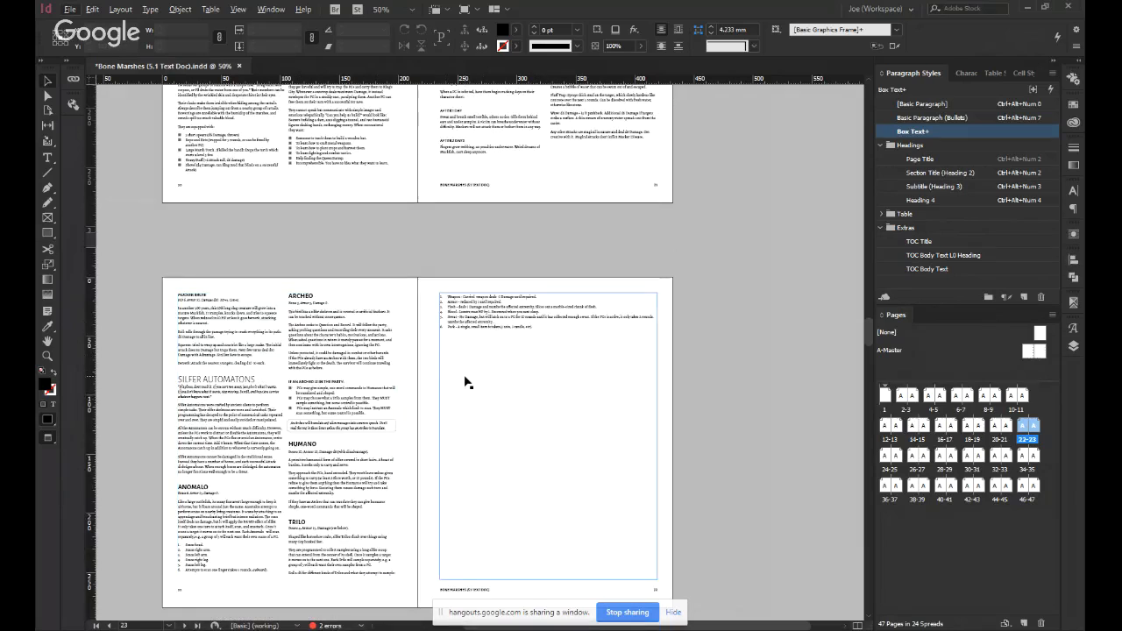
scroll(465, 382, up, 6)
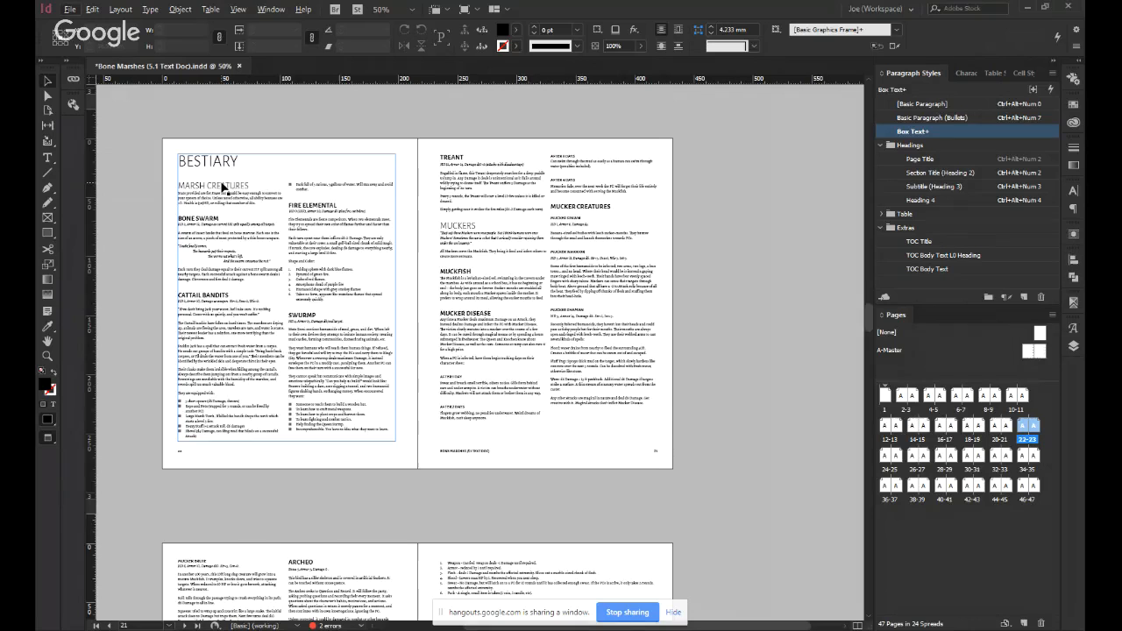
scroll(464, 294, down, 5)
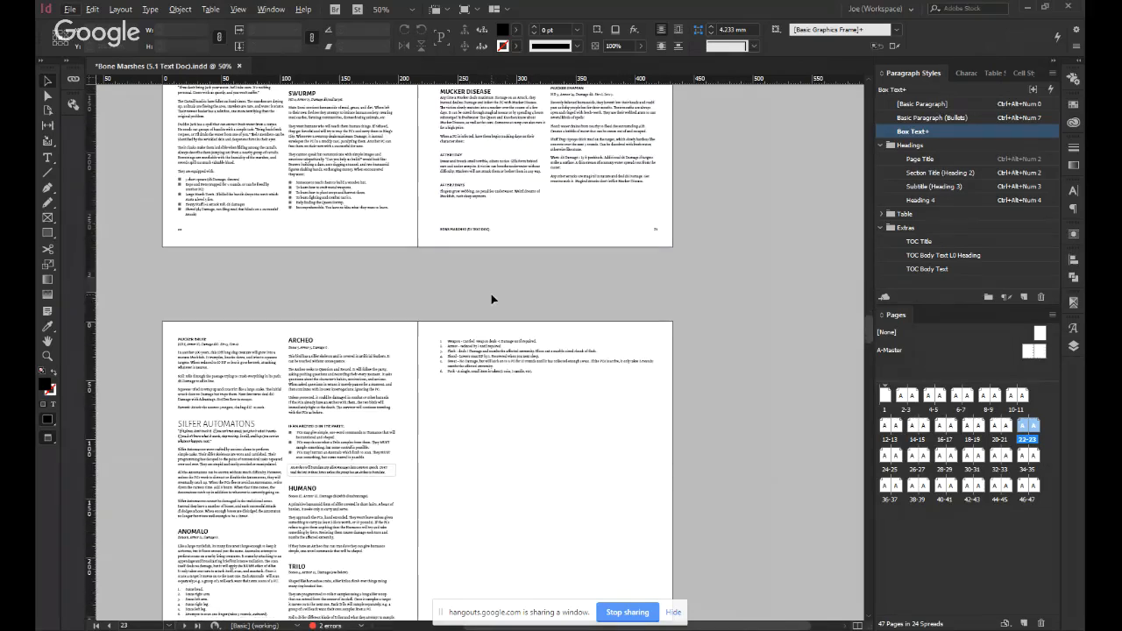
scroll(342, 474, down, 2)
scroll(342, 473, down, 2)
Break the text before the "Muckers" heading on page 21 so the section starts on page 22.
scroll(306, 356, up, 5)
double_click(460, 139)
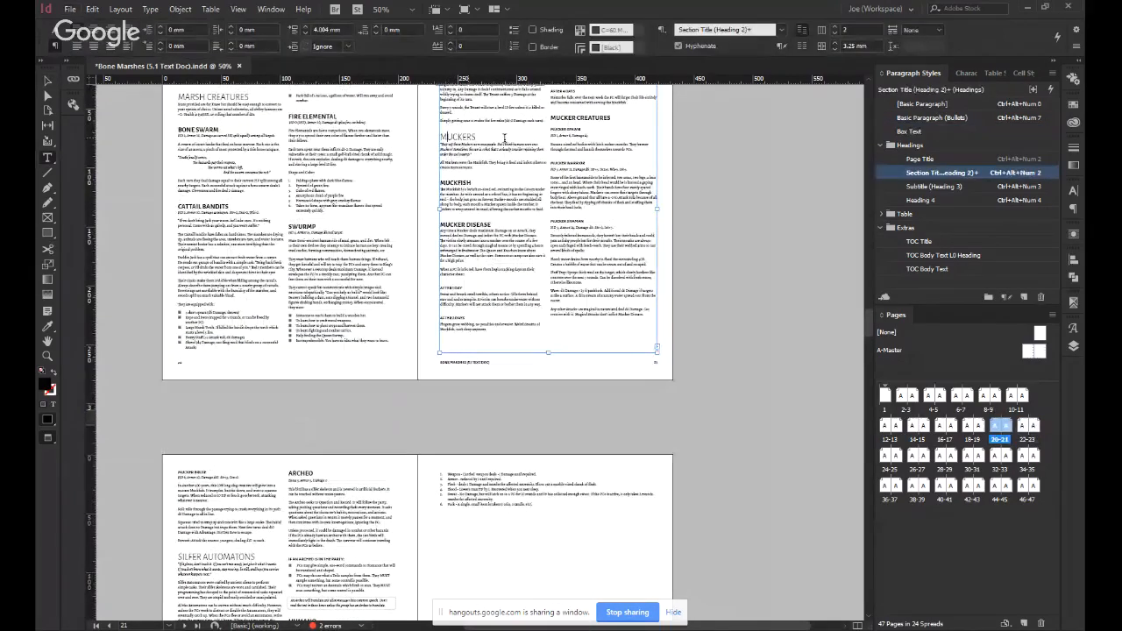
key(KP_Enter)
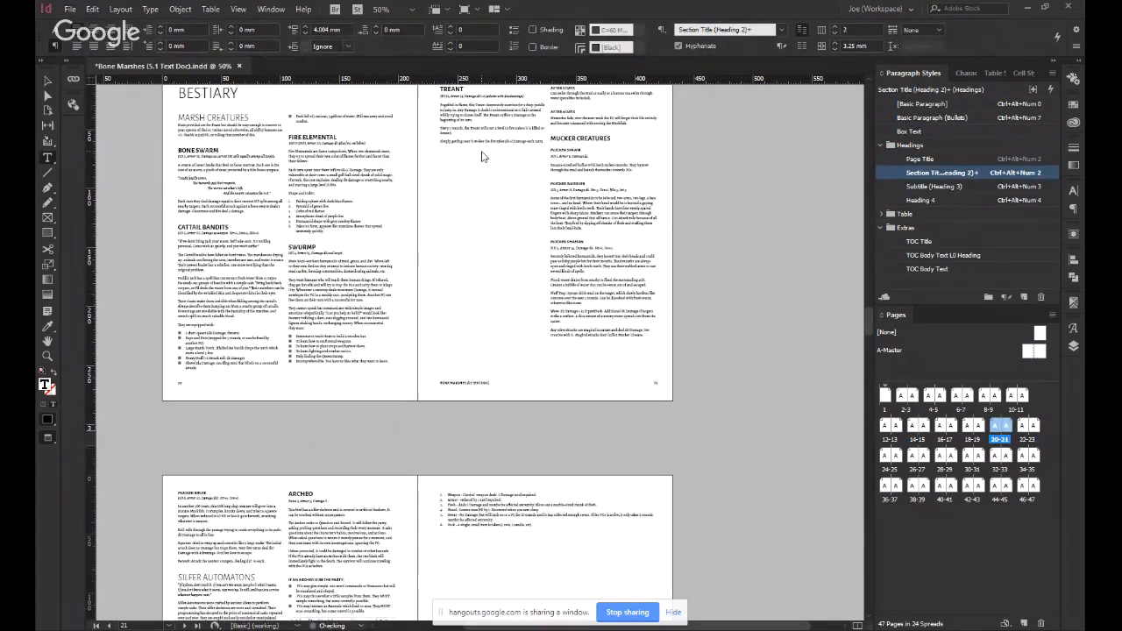
scroll(509, 413, down, 3)
scroll(488, 413, up, 3)
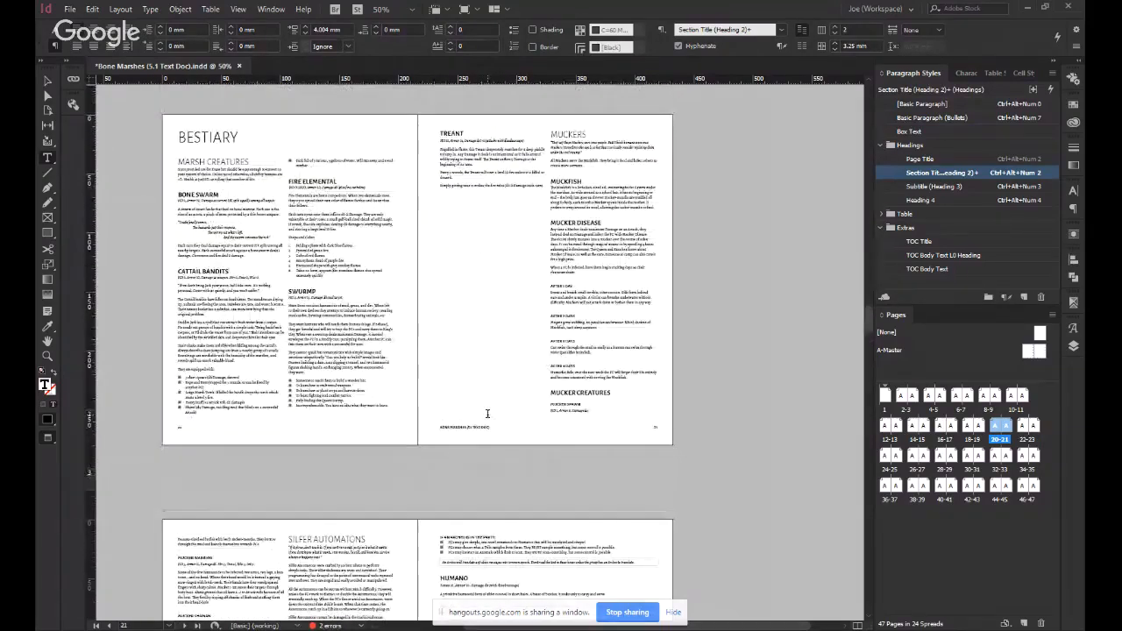
click(483, 410)
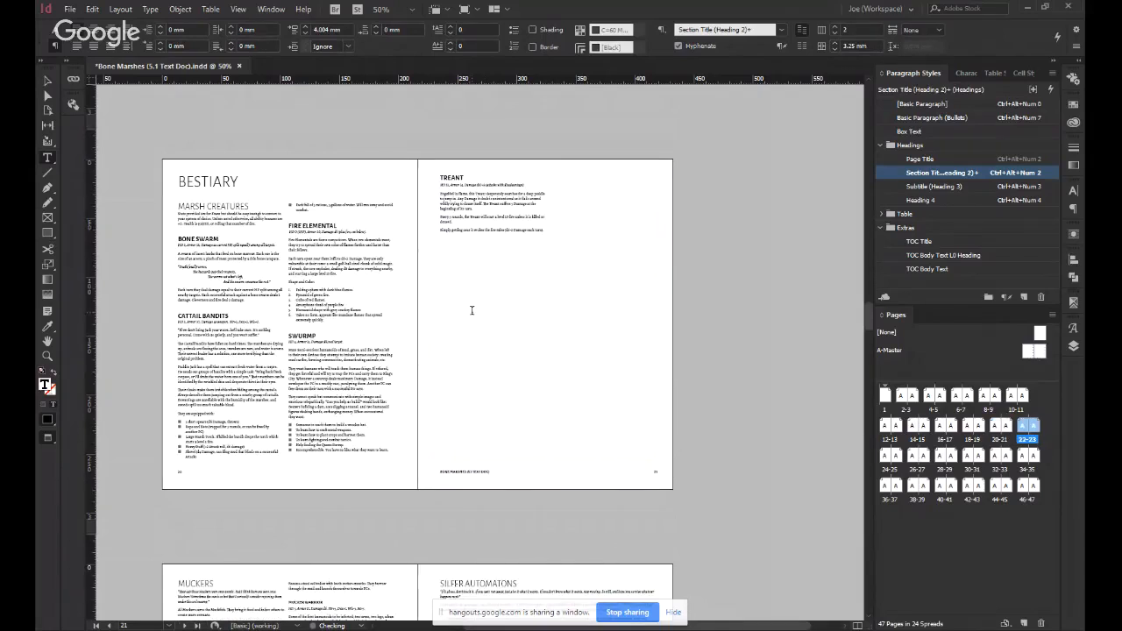
Try a three-column layout for the Silfer Automatons text frame on page 23 and compare it with the other Bestiary pages.
scroll(471, 310, down, 5)
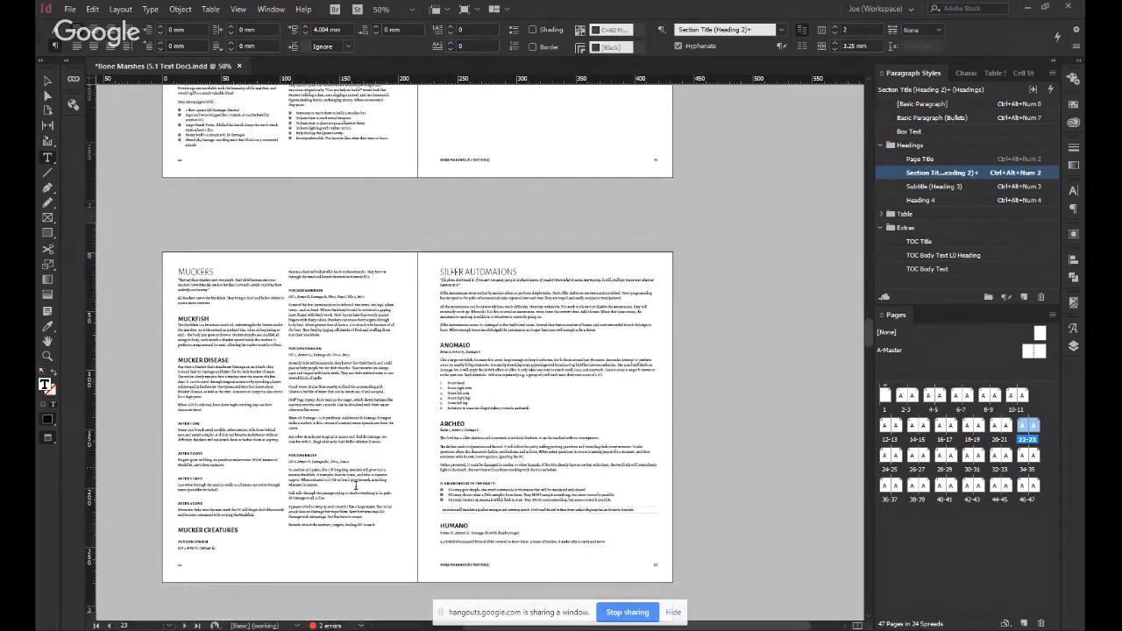
key(Escape)
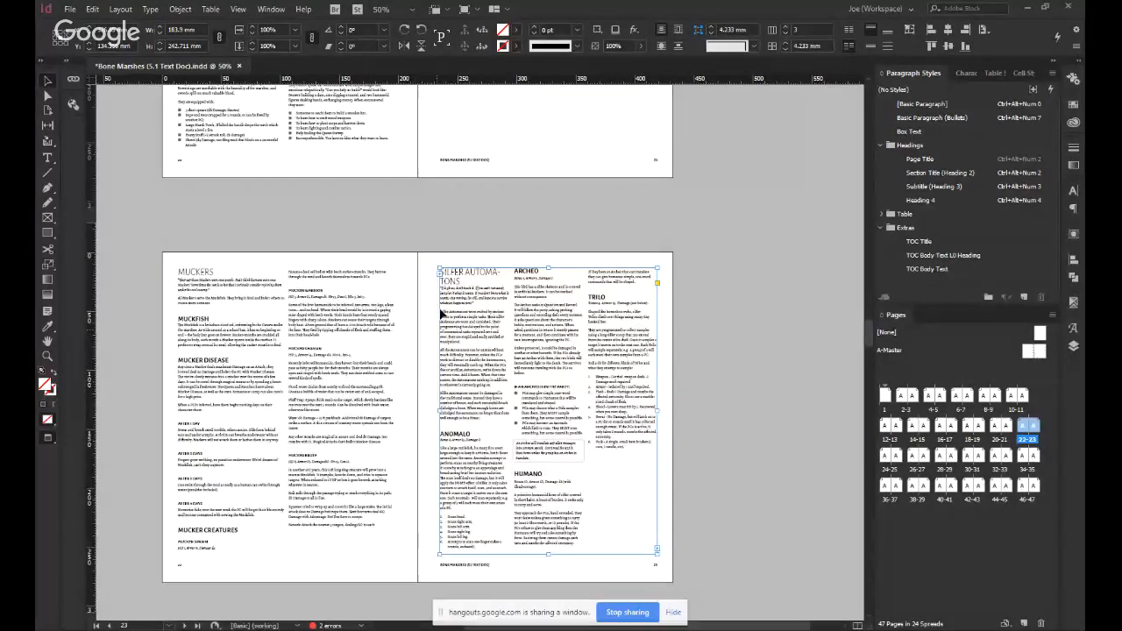
scroll(457, 290, up, 8)
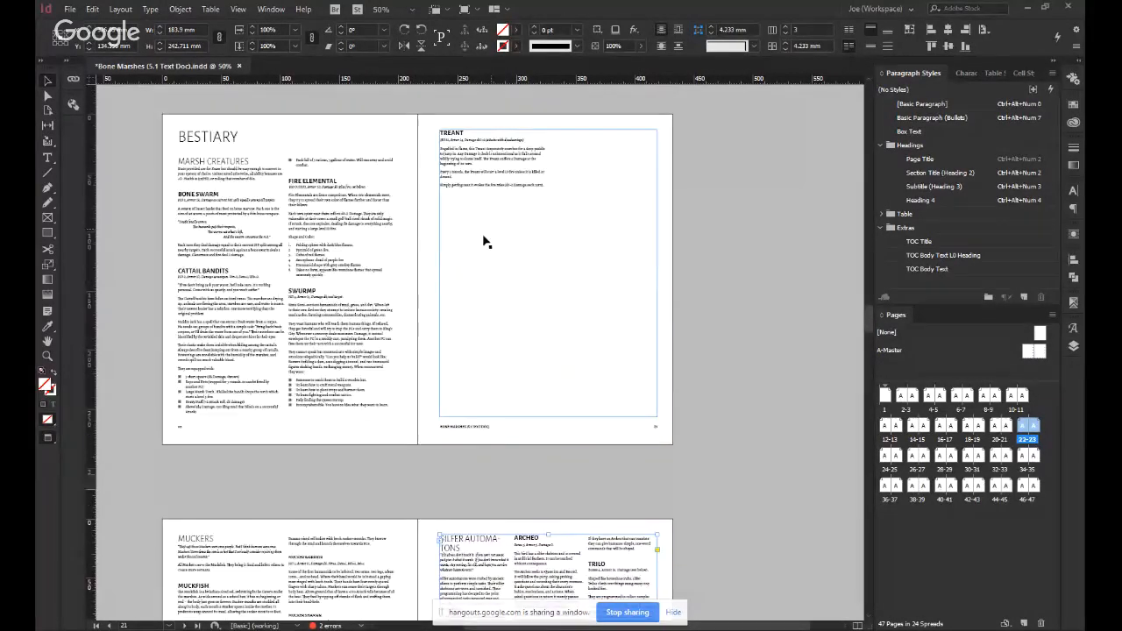
scroll(458, 290, down, 4)
scroll(458, 291, down, 2)
click(290, 354)
scroll(291, 354, up, 5)
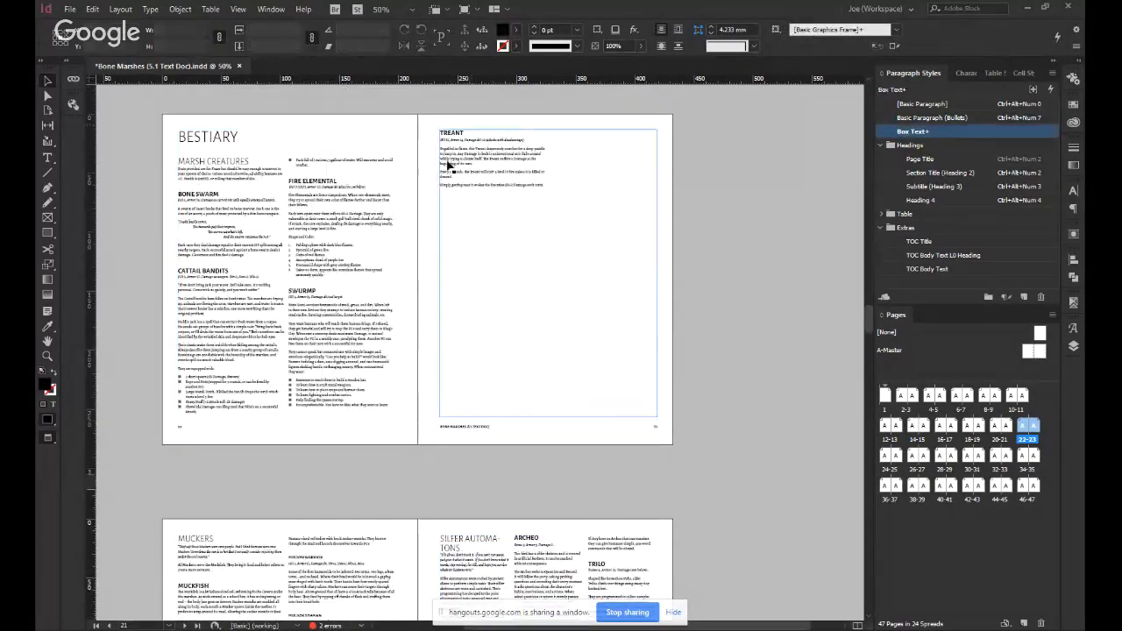
scroll(389, 416, down, 4)
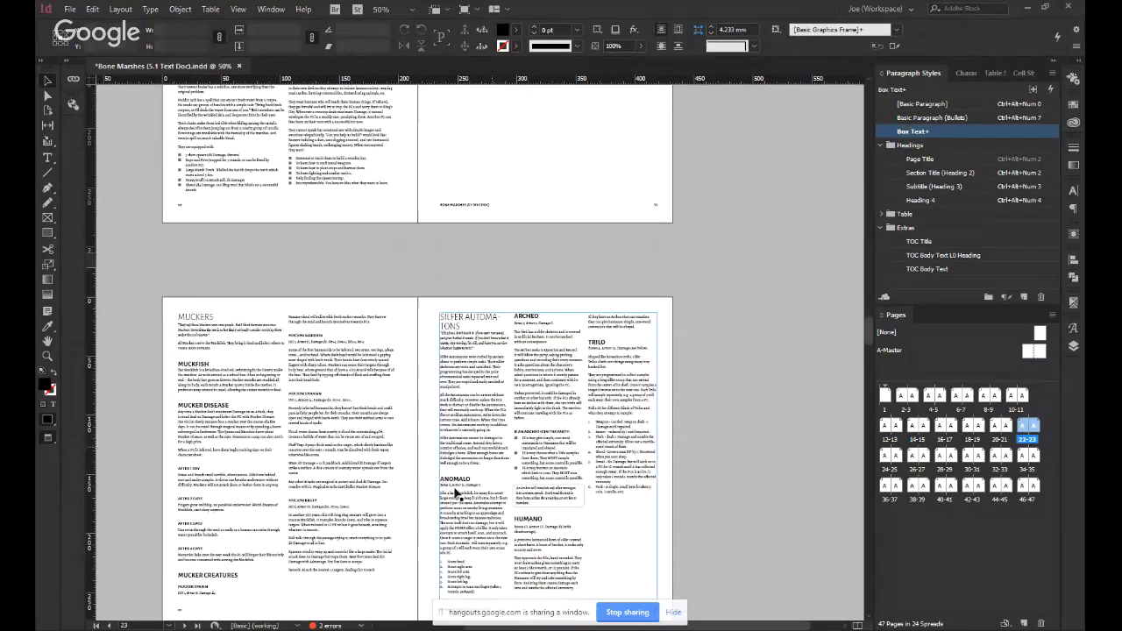
Set the page 23 text frame to two columns and make the "Silfer Automatons" heading span all columns.
click(544, 398)
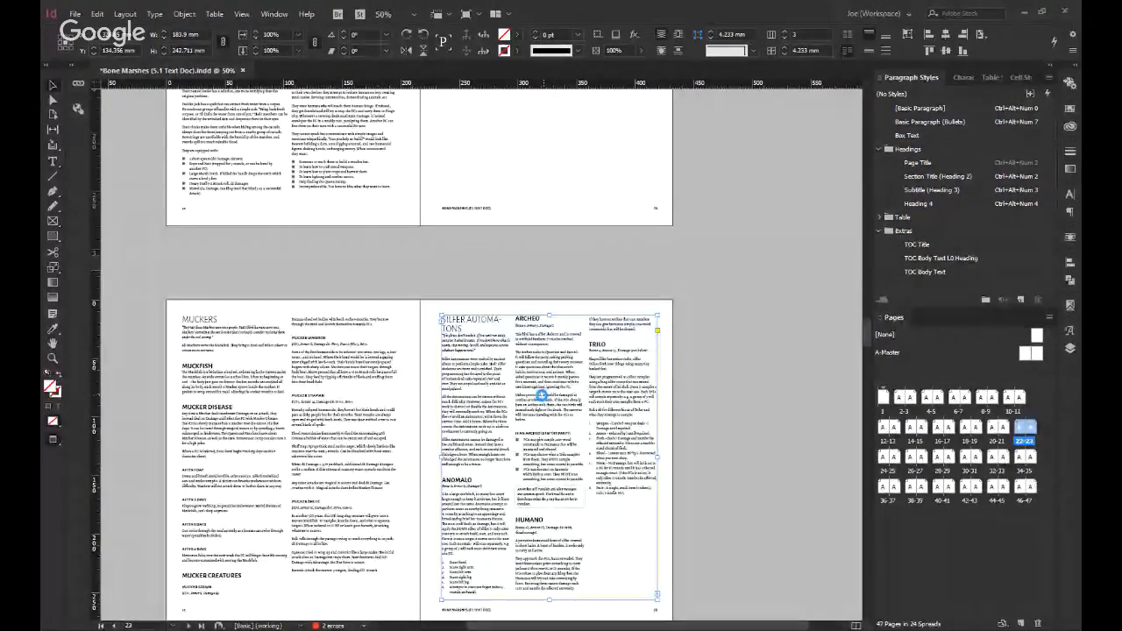
key(Return)
click(710, 376)
scroll(710, 381, down, 3)
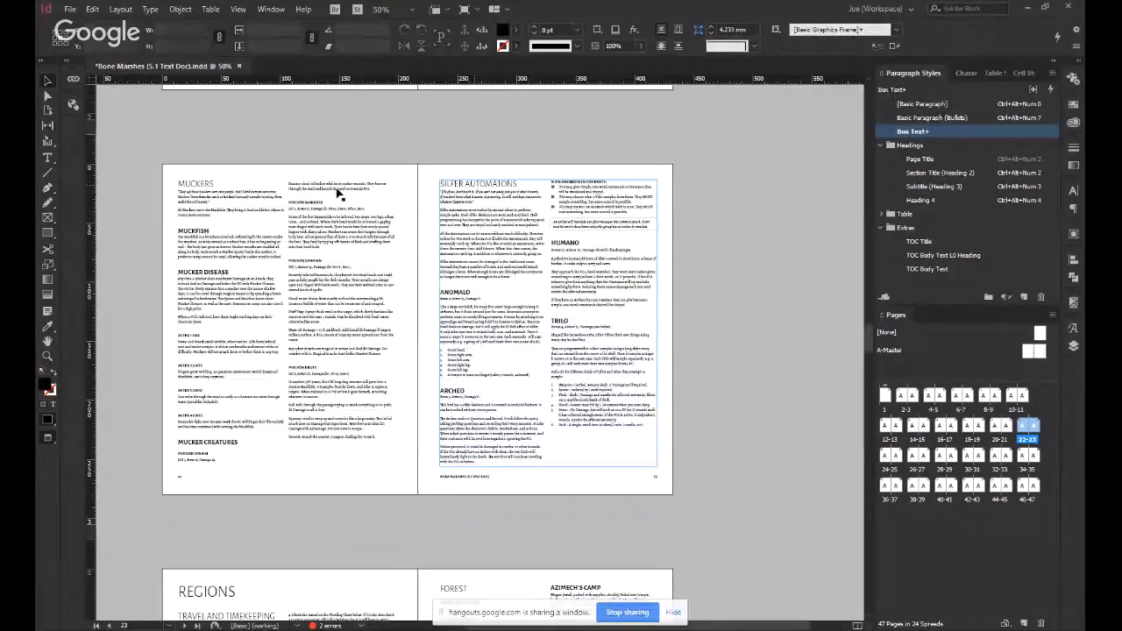
double_click(479, 185)
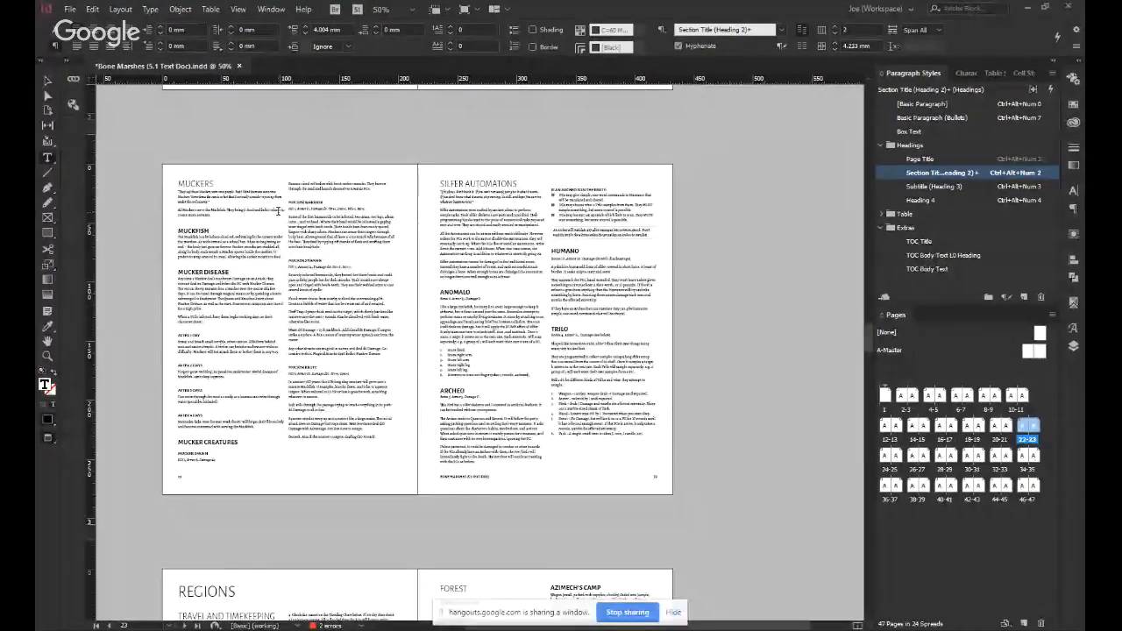
Make the "Muckers" heading on page 22 span all columns and check it against the preceding Bestiary spread.
scroll(416, 259, up, 3)
scroll(313, 279, up, 2)
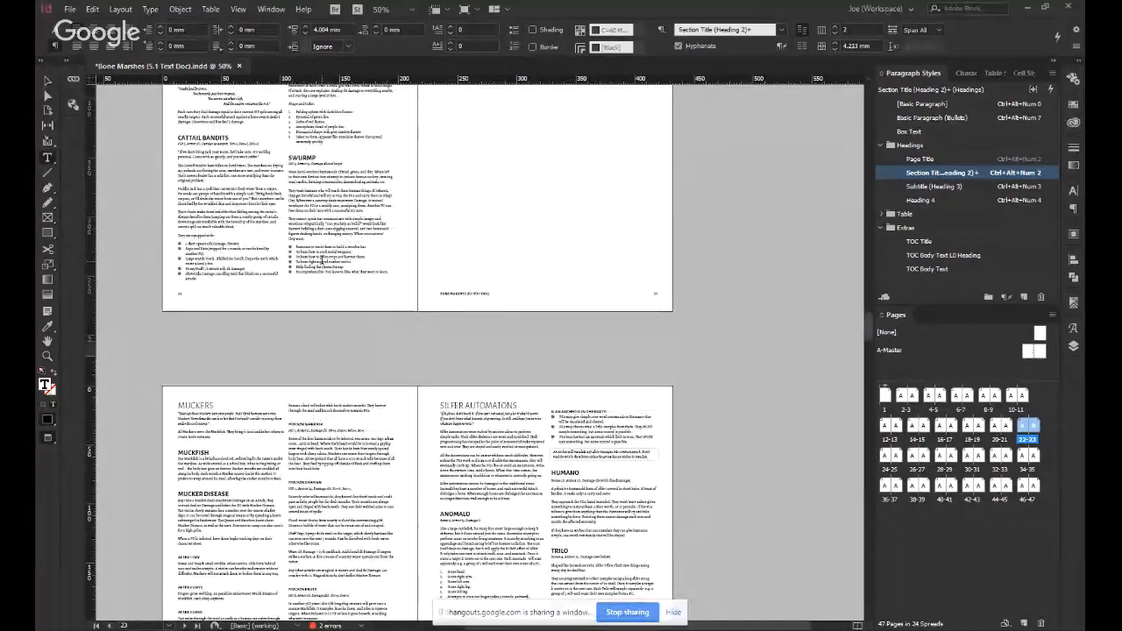
scroll(322, 261, up, 2)
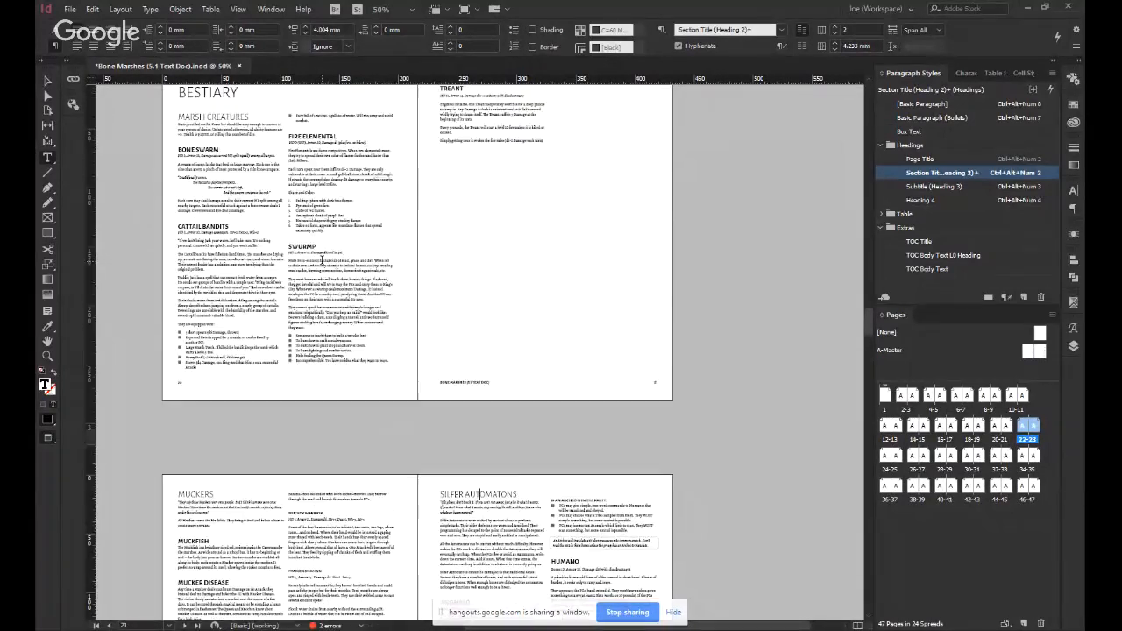
scroll(263, 316, down, 3)
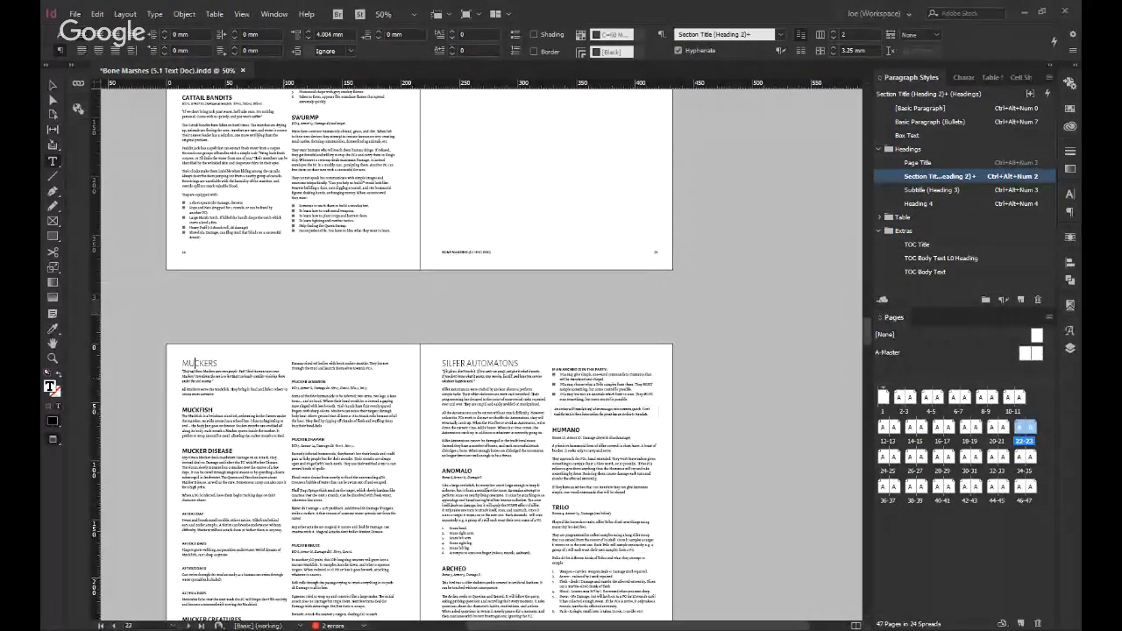
key(ctrl+z)
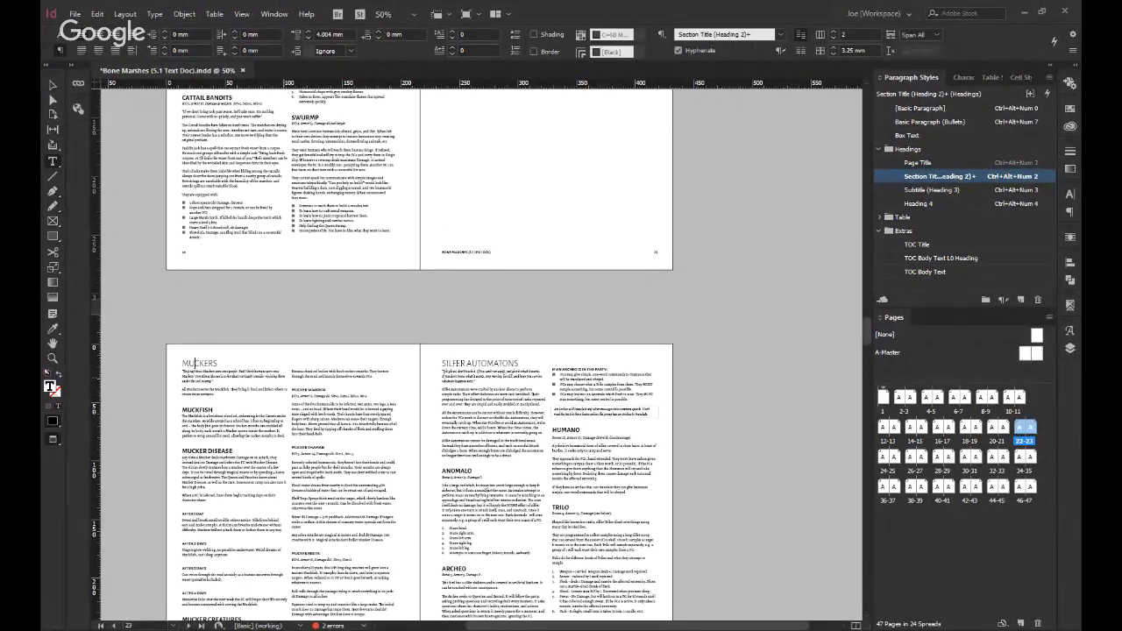
scroll(333, 434, up, 5)
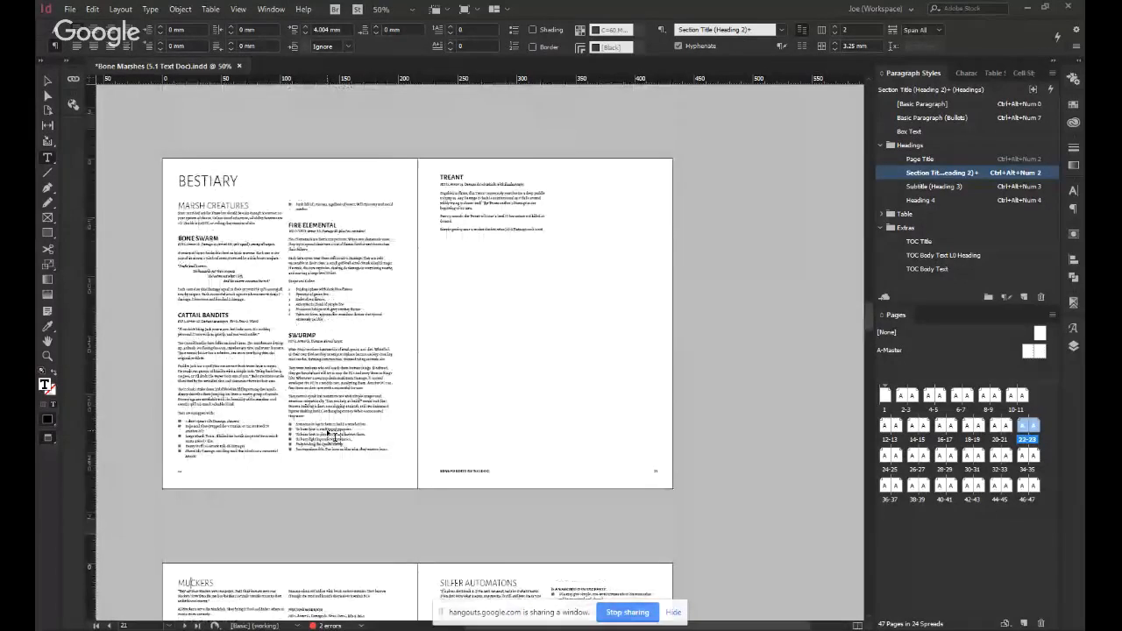
scroll(271, 294, down, 3)
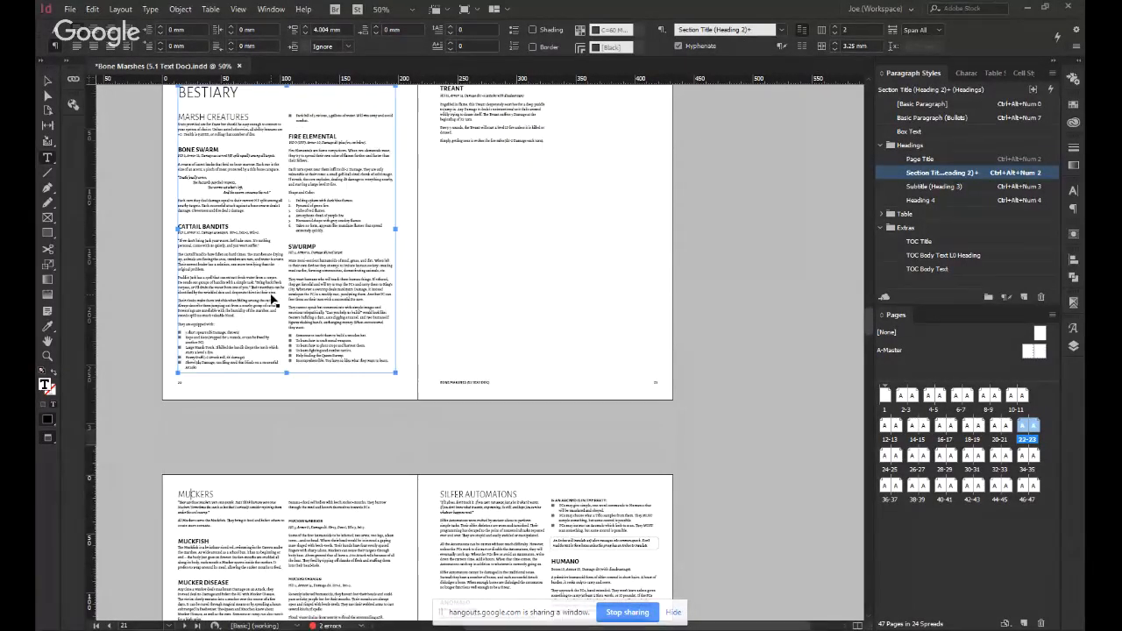
Remove the break before the "Muckers" heading so the section flows back onto page 21 beneath the Treant entry.
key(ctrl+z)
key(ctrl+z)
click(520, 238)
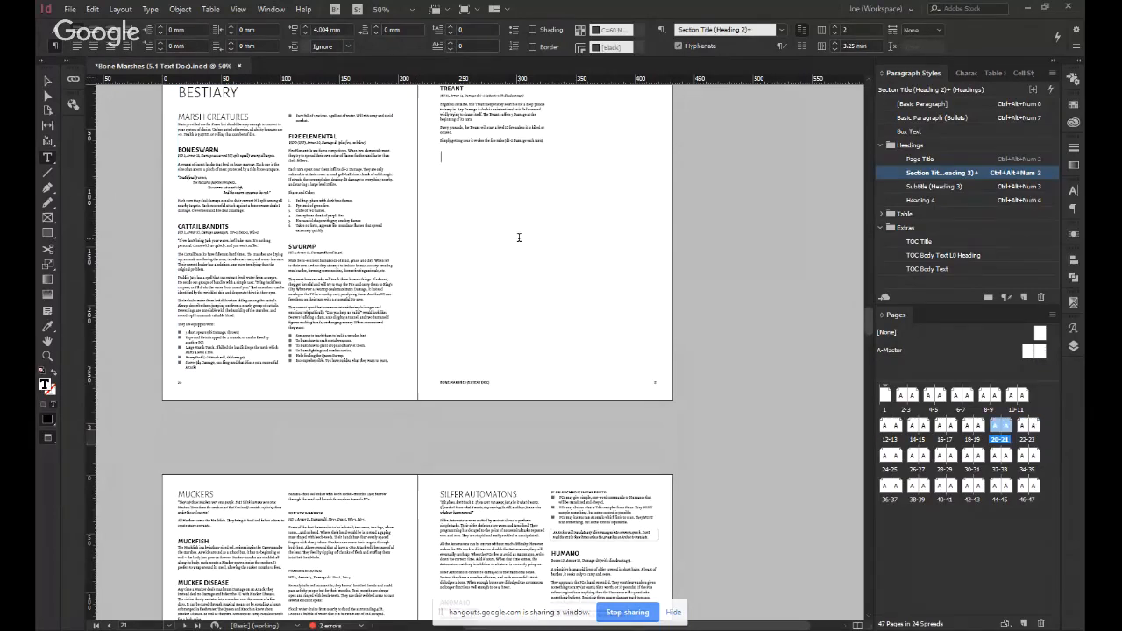
key(Delete)
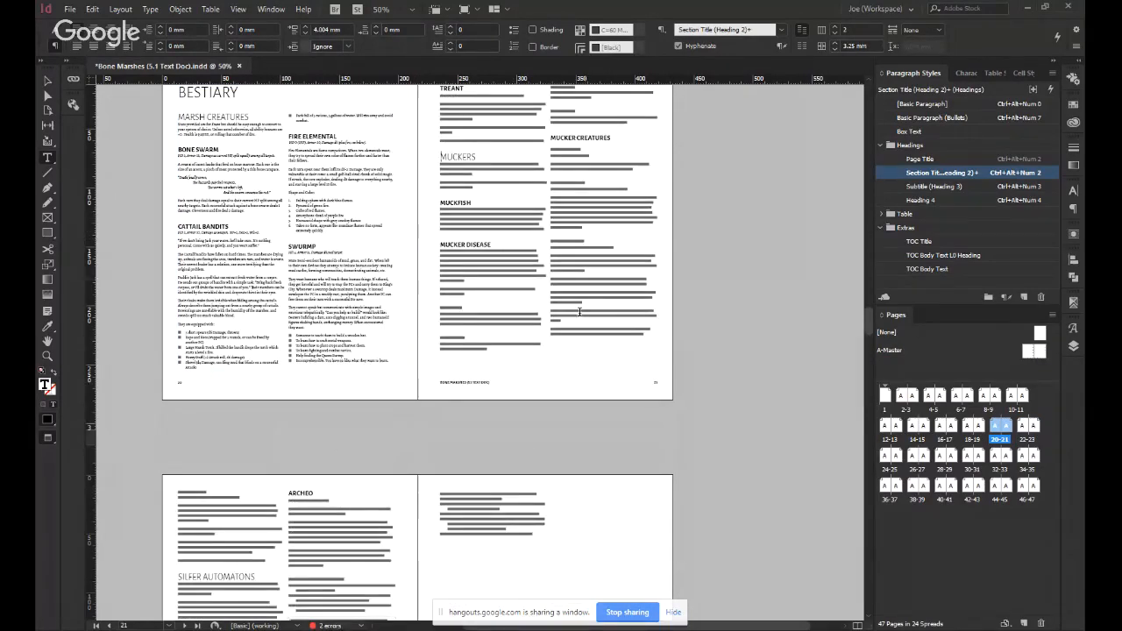
click(579, 297)
Check how the Bestiary text reflows across pages 20–23 and save the document.
scroll(579, 297, up, 2)
scroll(526, 329, down, 2)
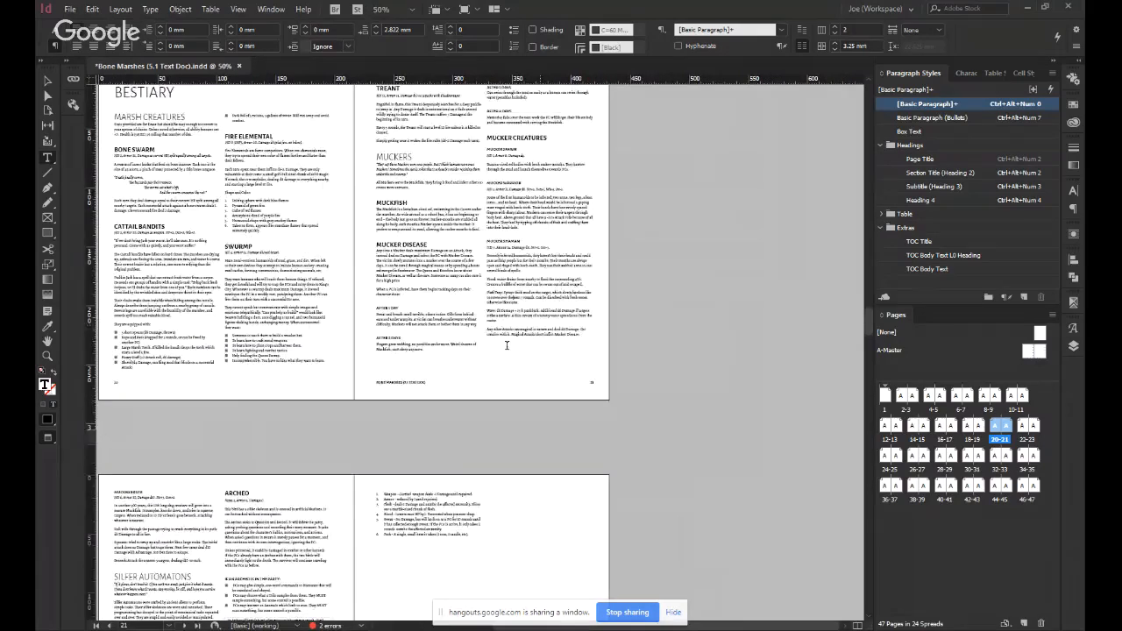
scroll(506, 343, down, 3)
key(Escape)
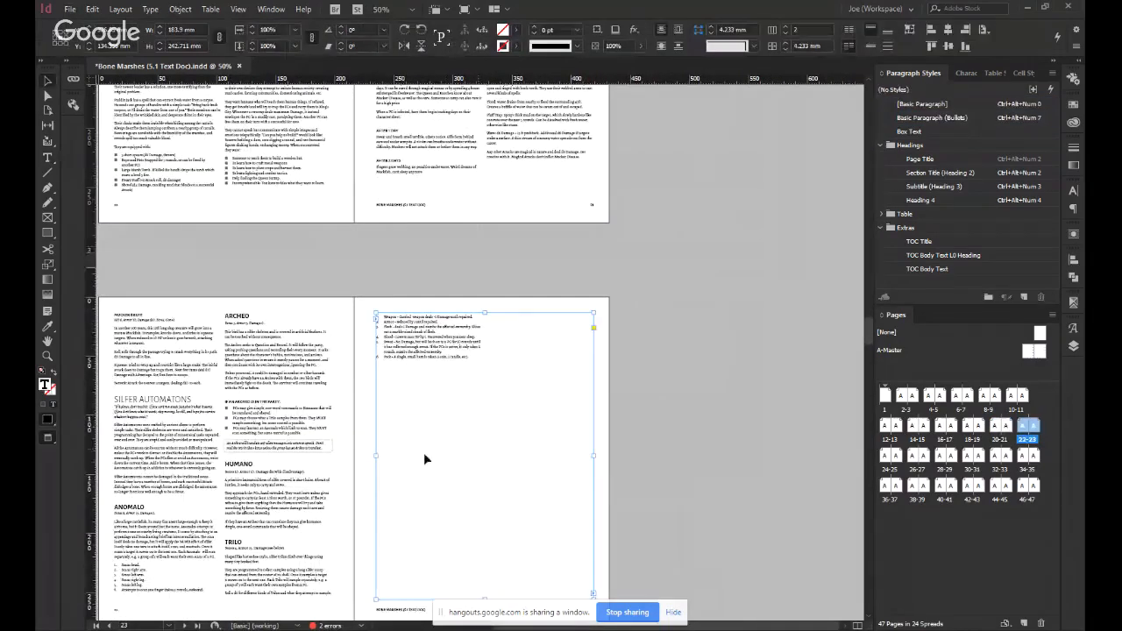
scroll(394, 421, up, 2)
scroll(362, 379, up, 3)
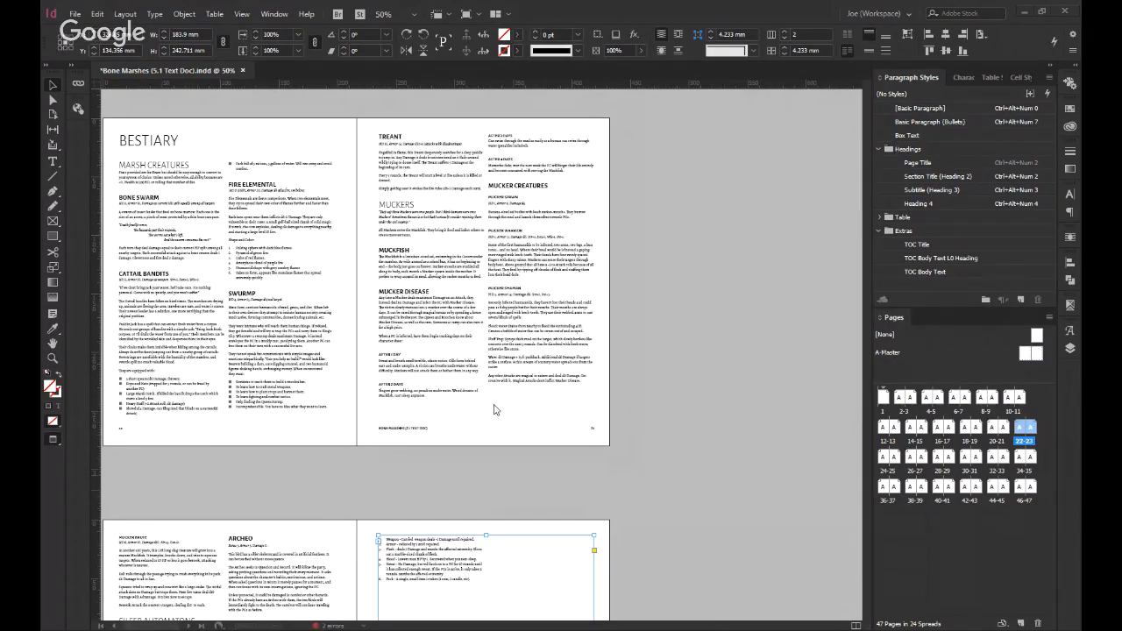
click(259, 481)
click(184, 307)
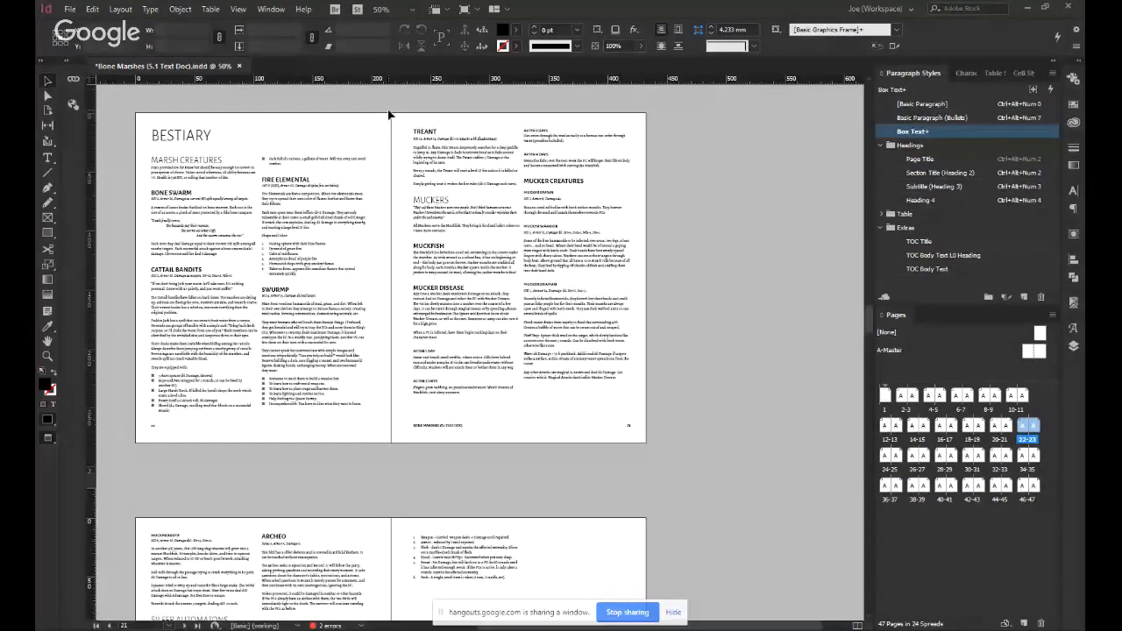
scroll(210, 266, up, 1)
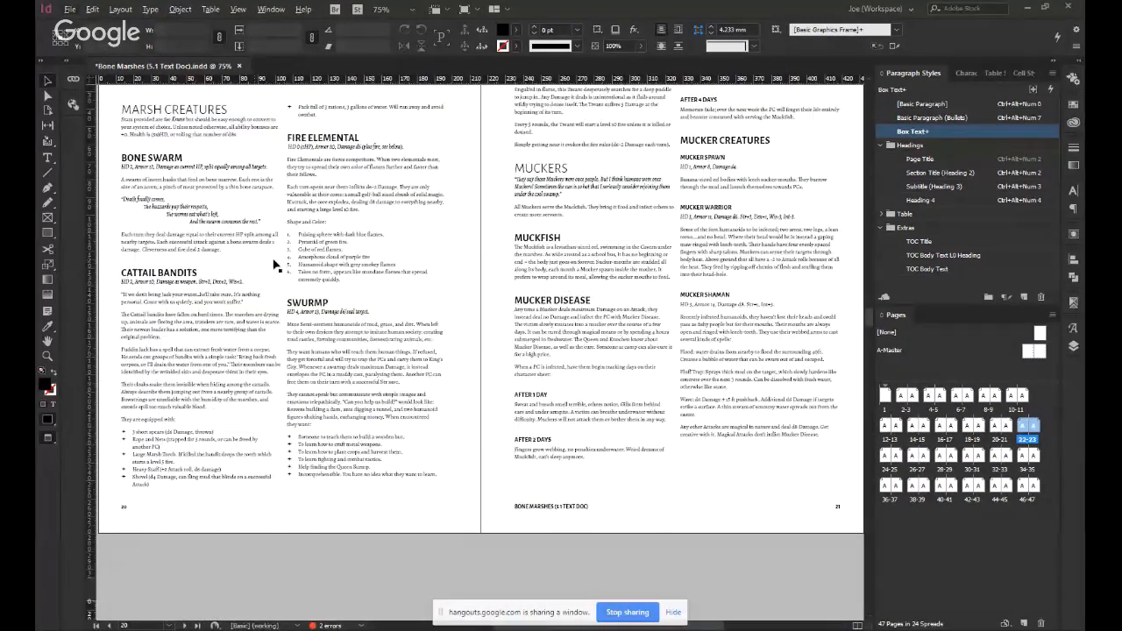
scroll(279, 265, left, 1)
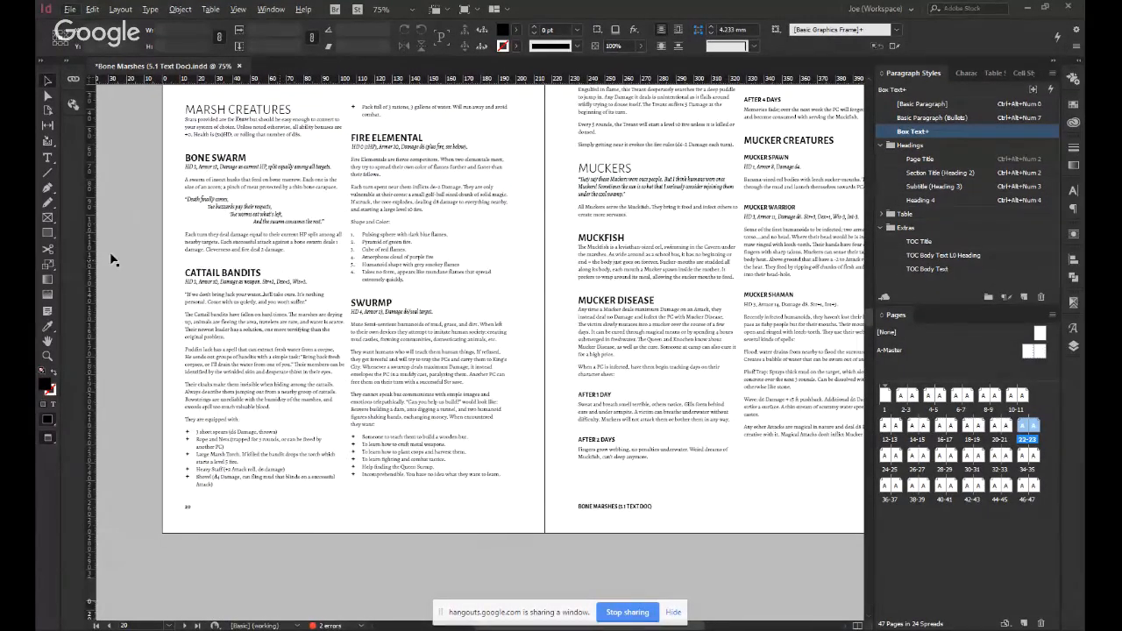
key(ctrl+s)
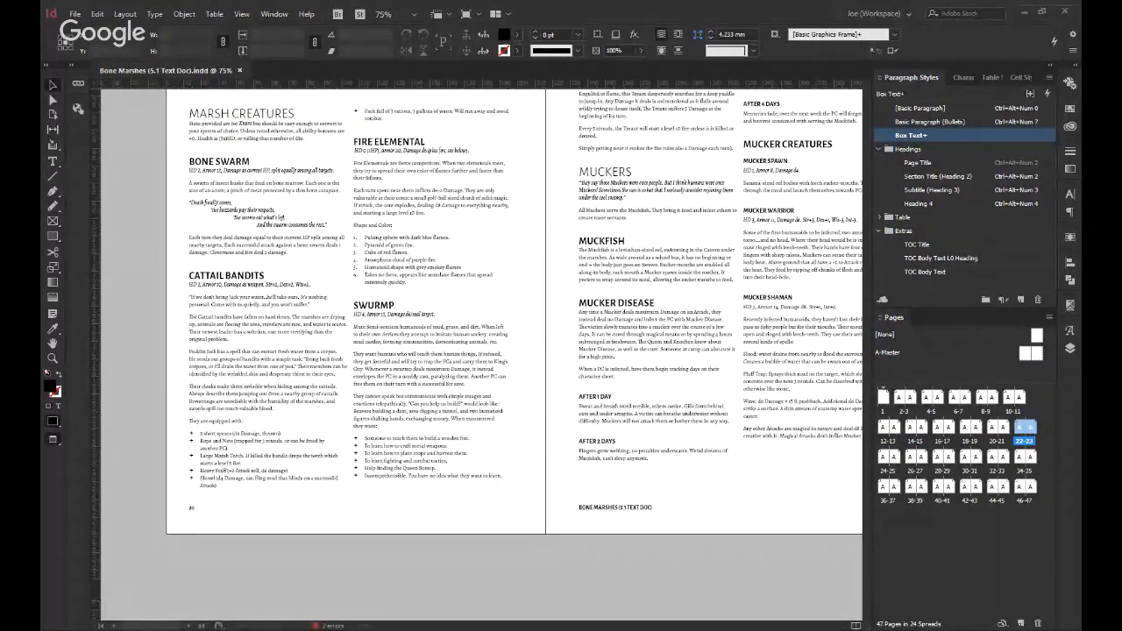
Place an empty graphic frame about 90 × 120 mm over the "Swurmp" section in page 20's second column.
click(422, 302)
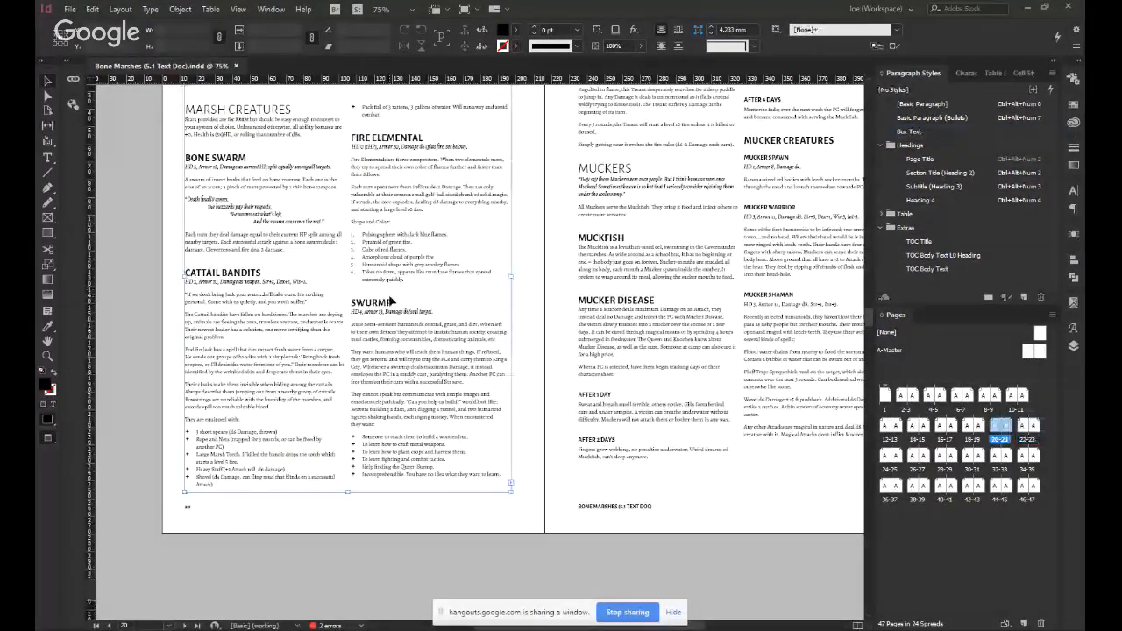
click(49, 220)
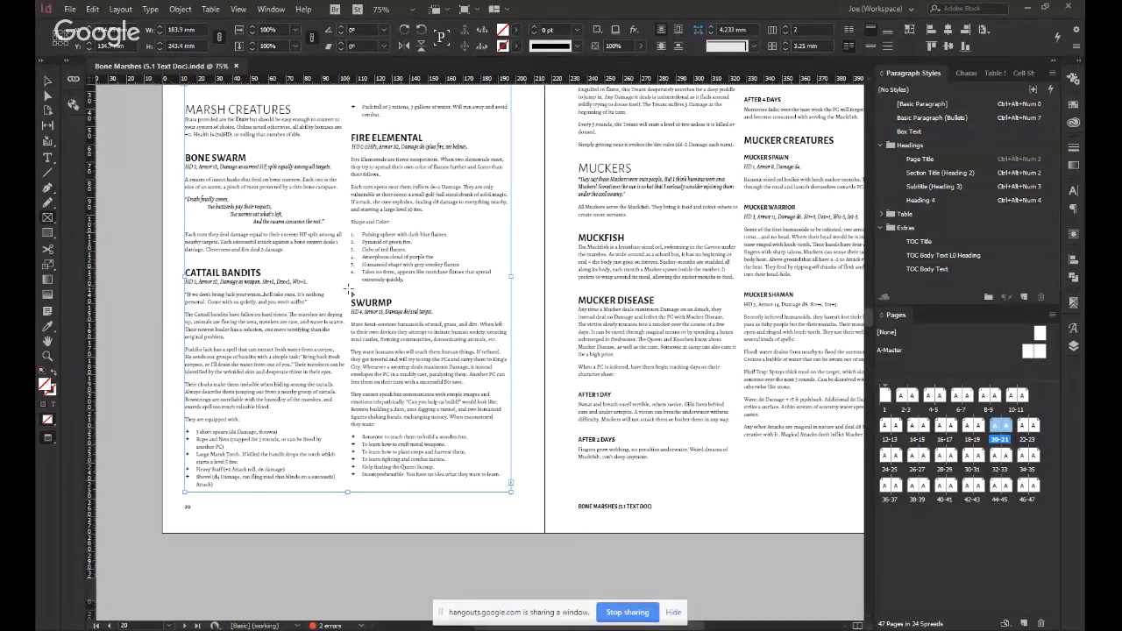
drag(351, 289, 513, 502)
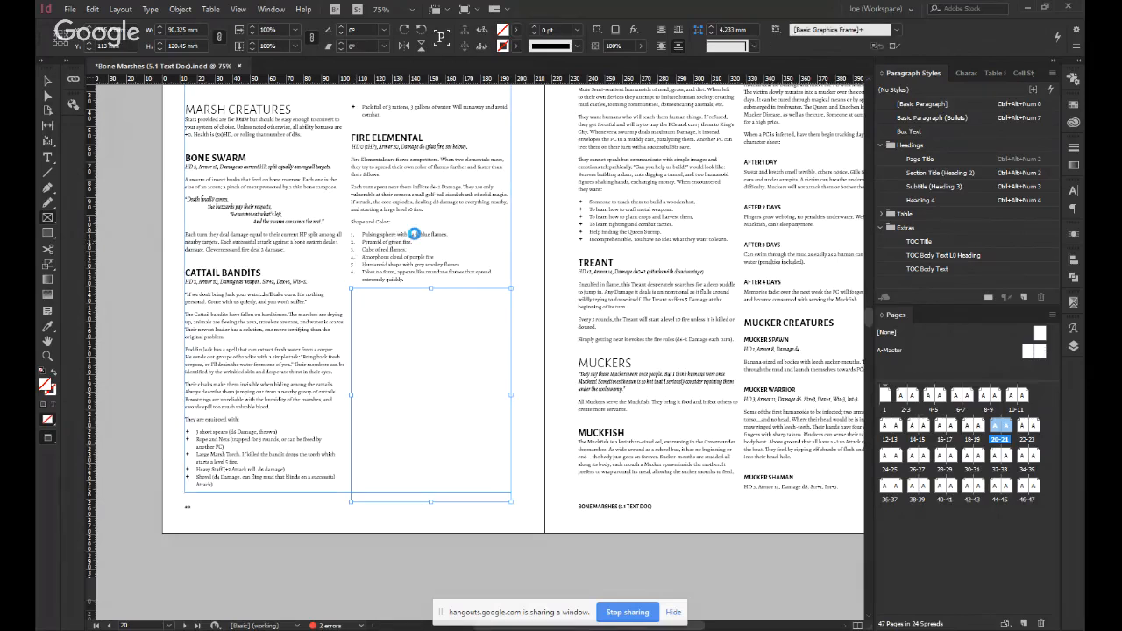
key(ctrl+z)
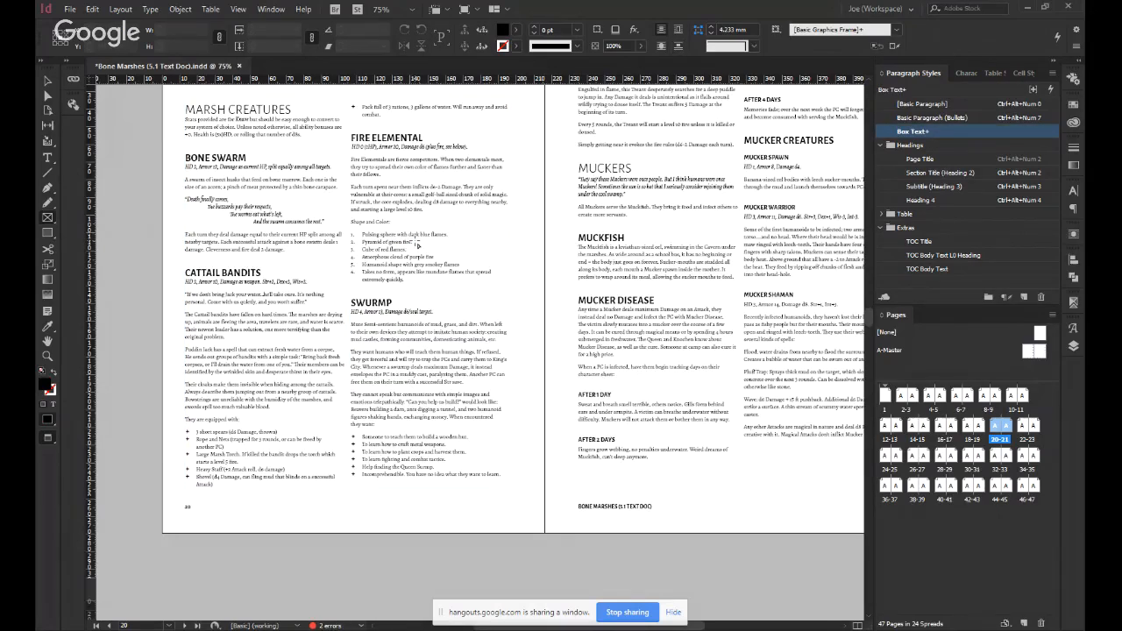
scroll(417, 246, up, 2)
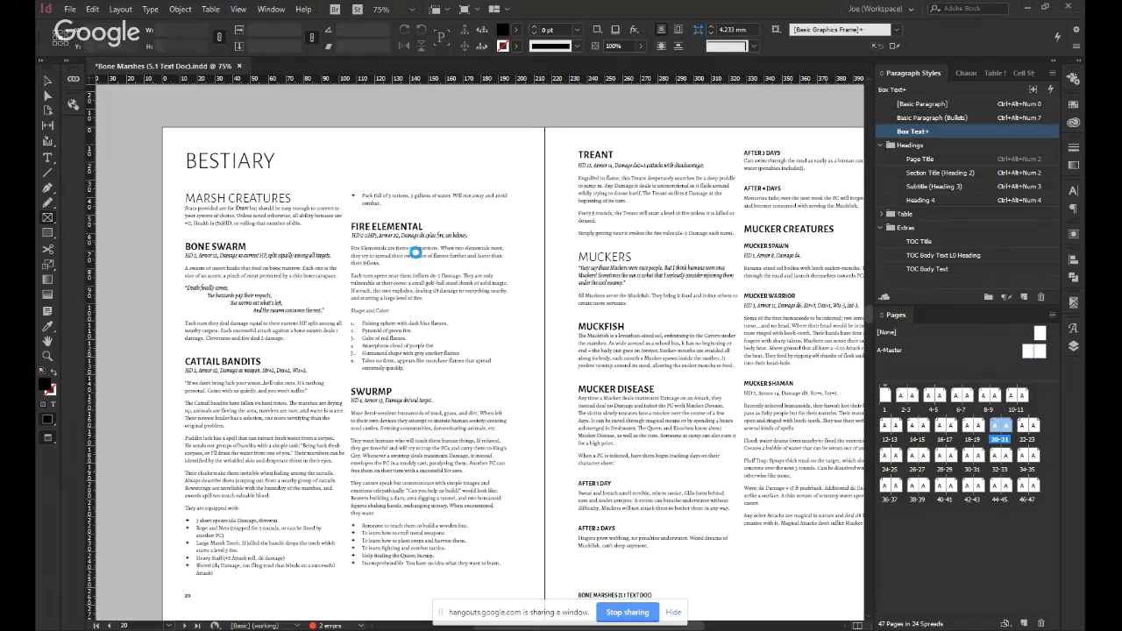
key(ctrl+v)
key(v)
drag(487, 293, 430, 441)
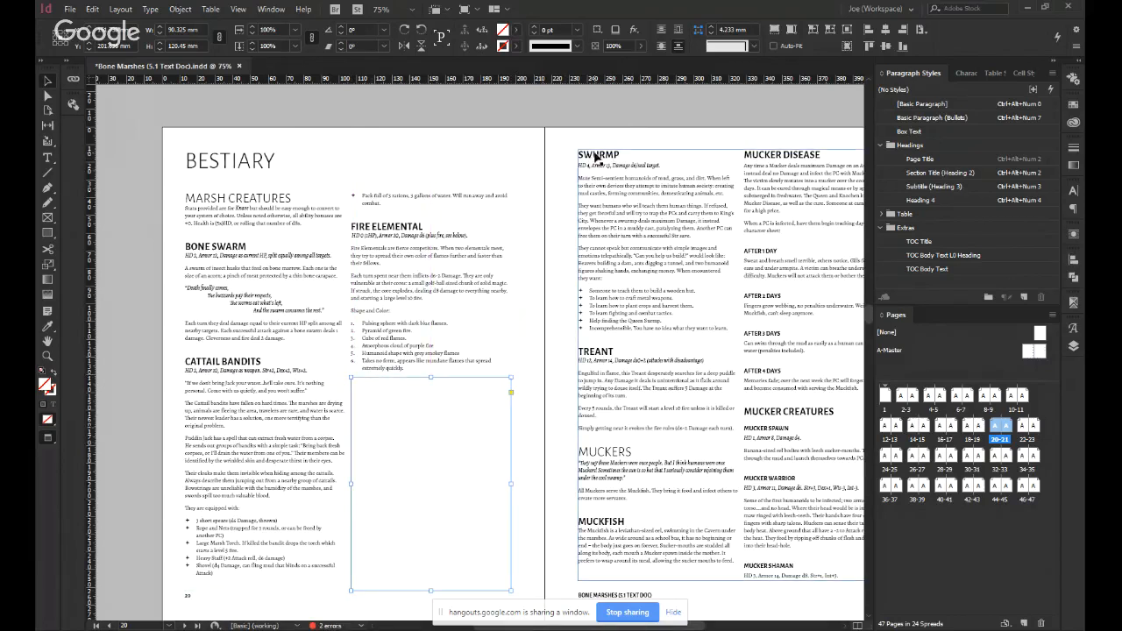
Move the empty graphic frame to page 21's first column, align its left and top edges, and check its text wrap offsets.
drag(395, 453, 650, 233)
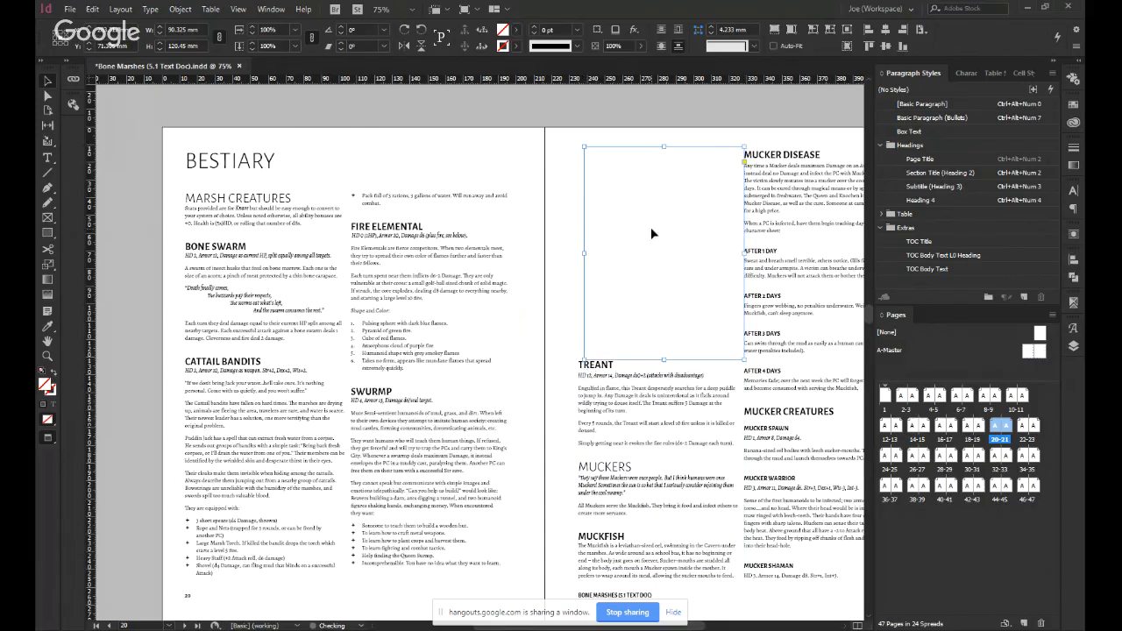
click(869, 31)
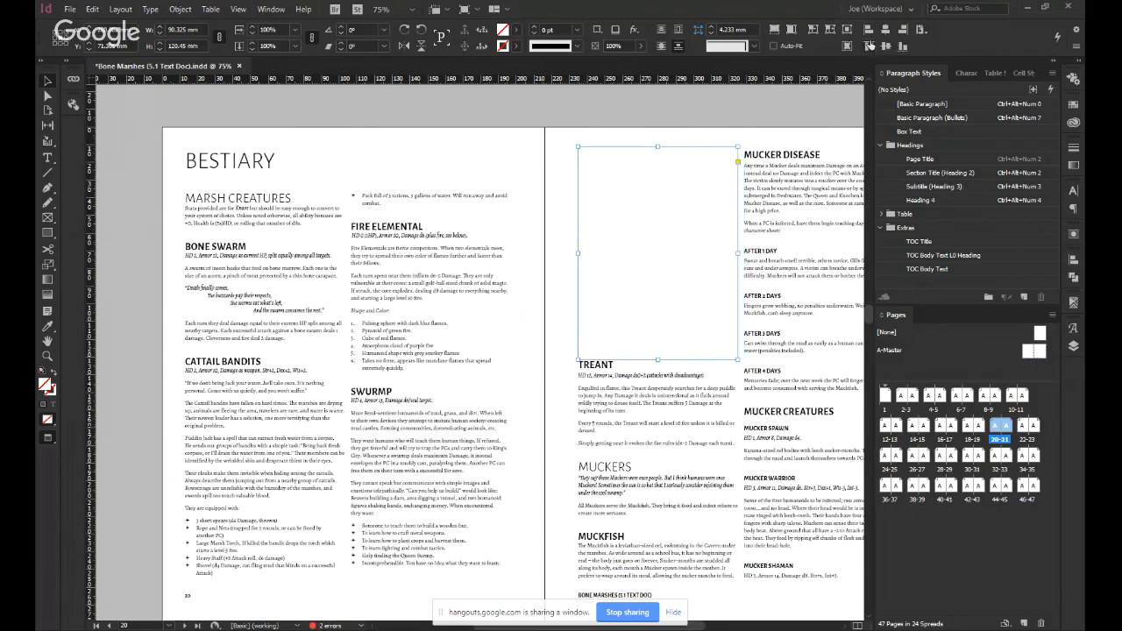
click(869, 45)
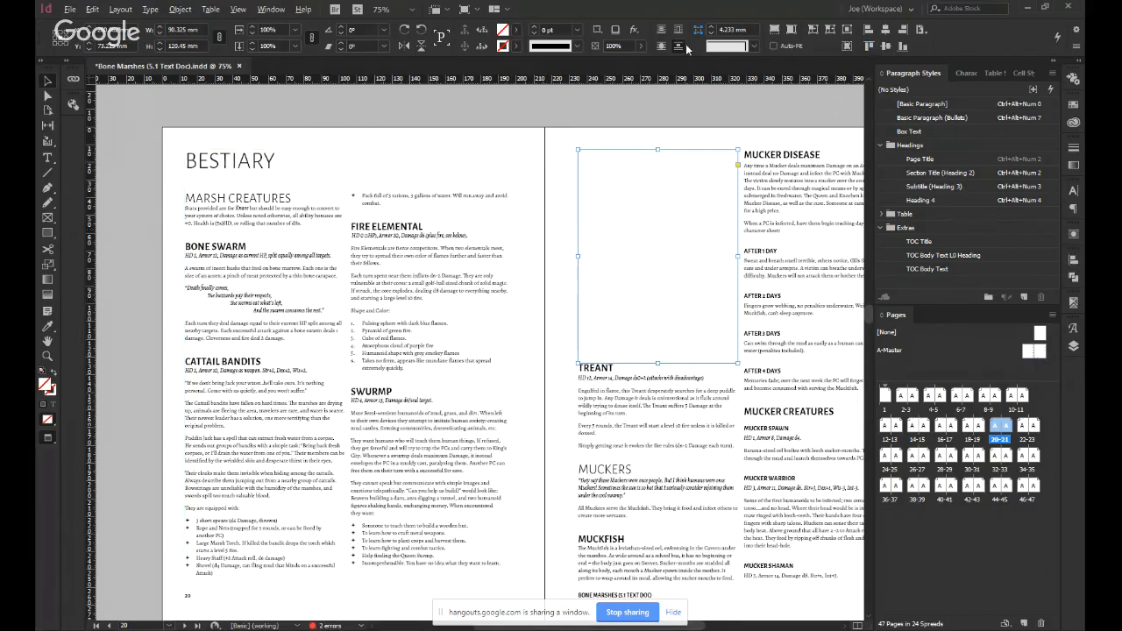
key(ctrl+alt+w)
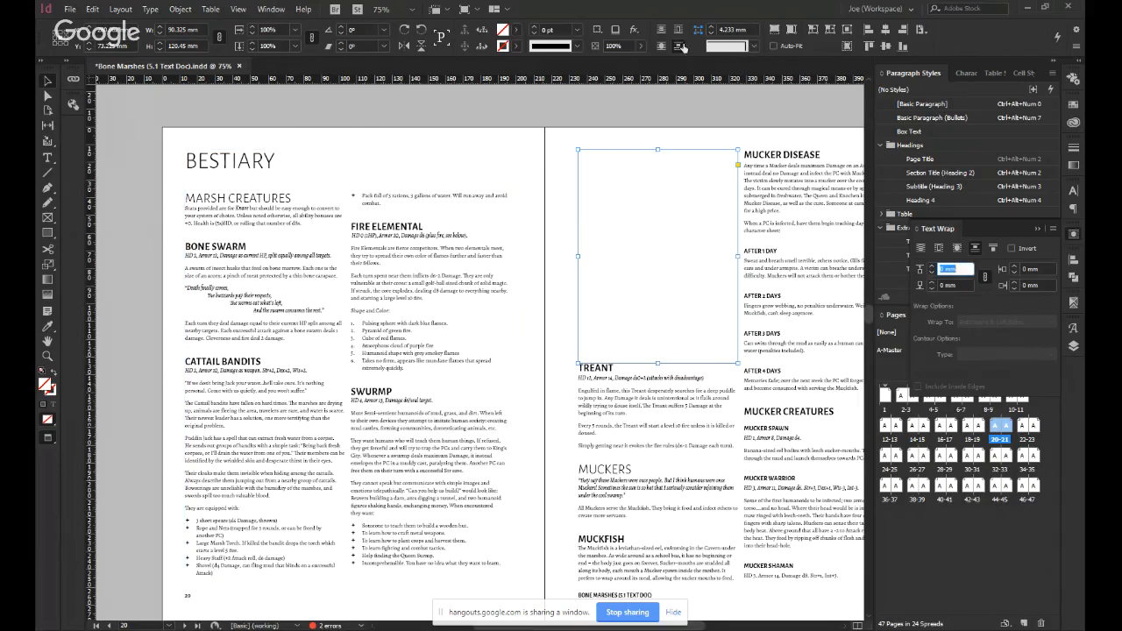
key(ctrl+alt+w)
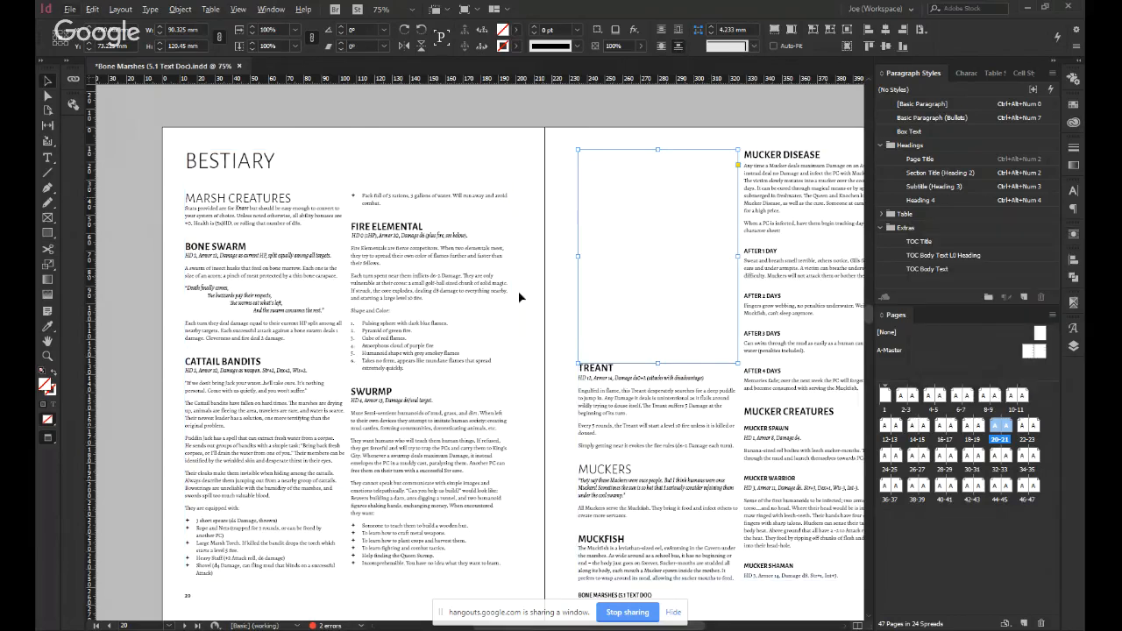
Delete the empty graphic frame from the first column of page 21.
click(541, 199)
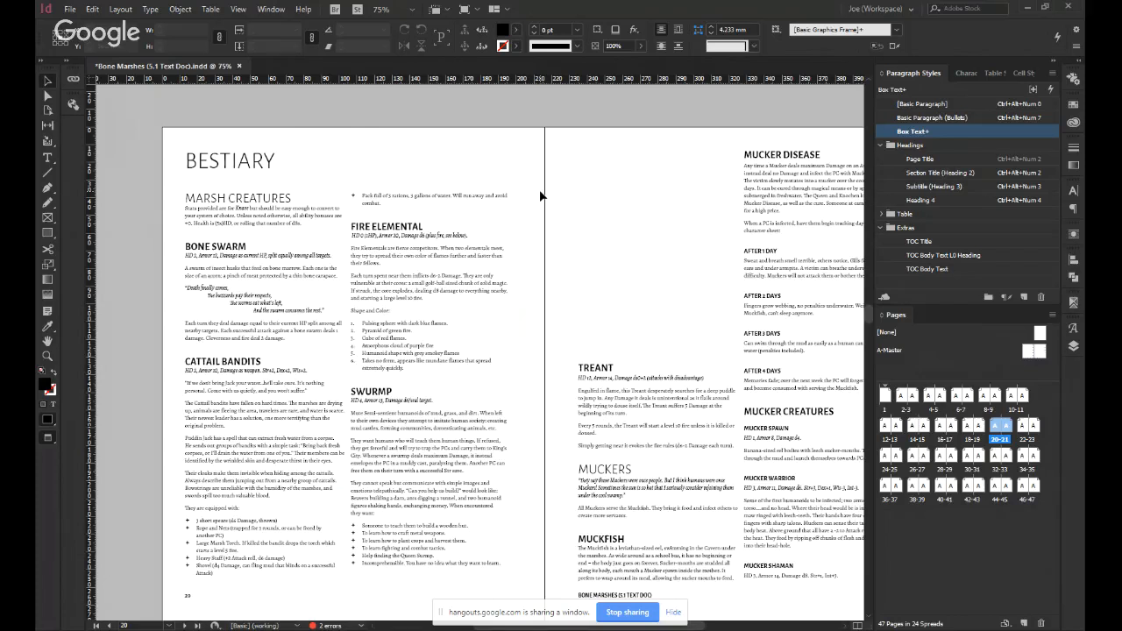
click(640, 228)
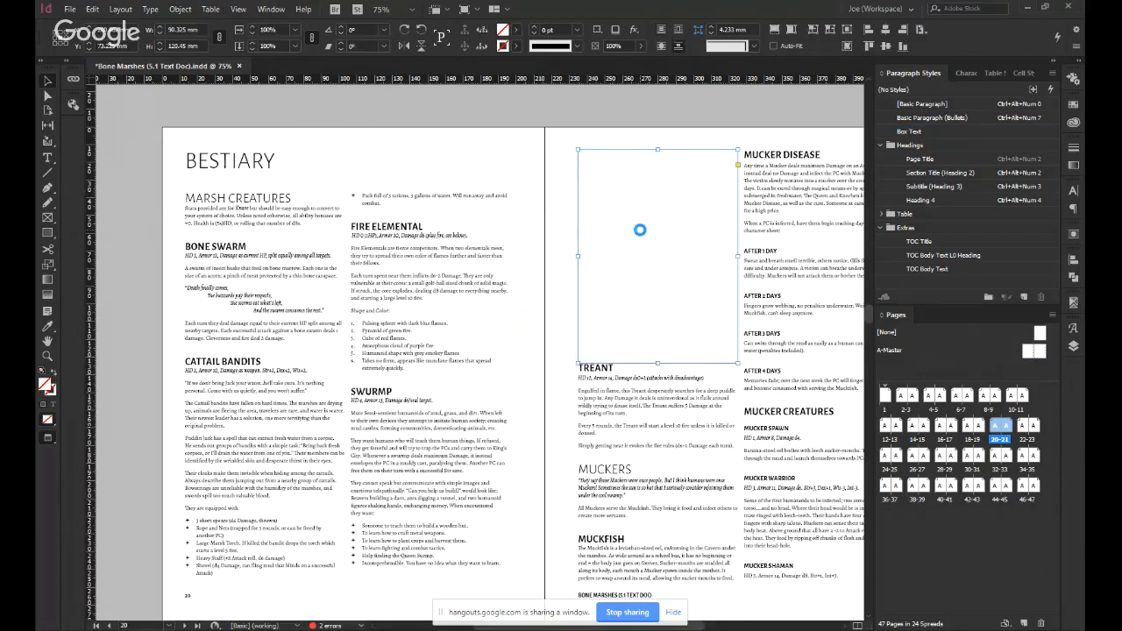
key(Delete)
Insert an empty [Basic Paragraph] line above the "Swurmp" heading on page 20.
double_click(514, 377)
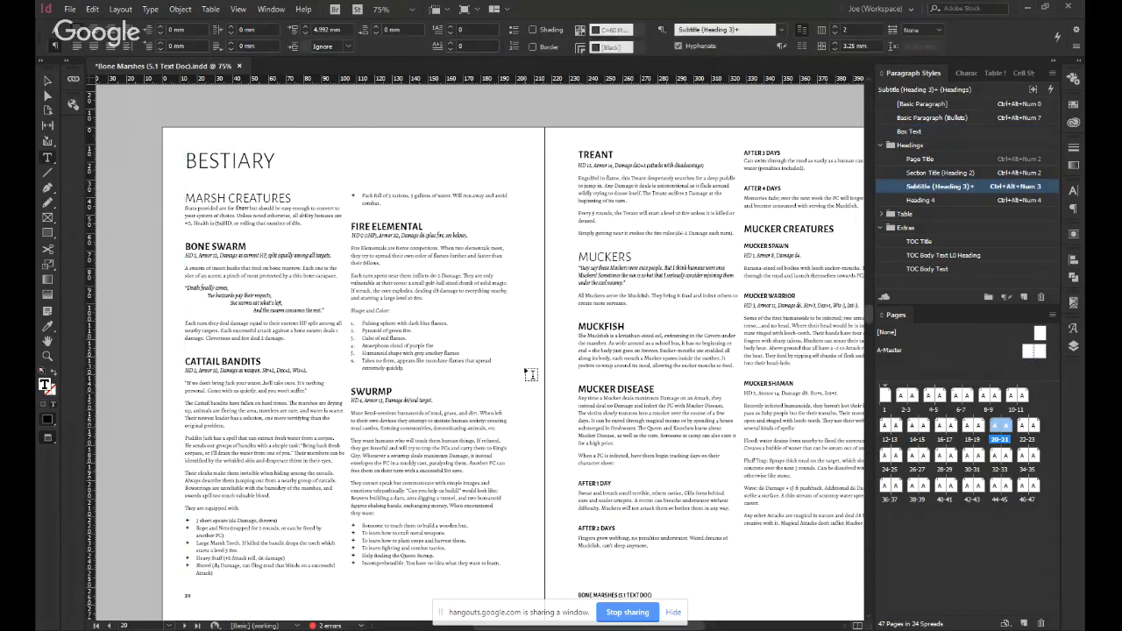
key(Return)
key(BackSpace)
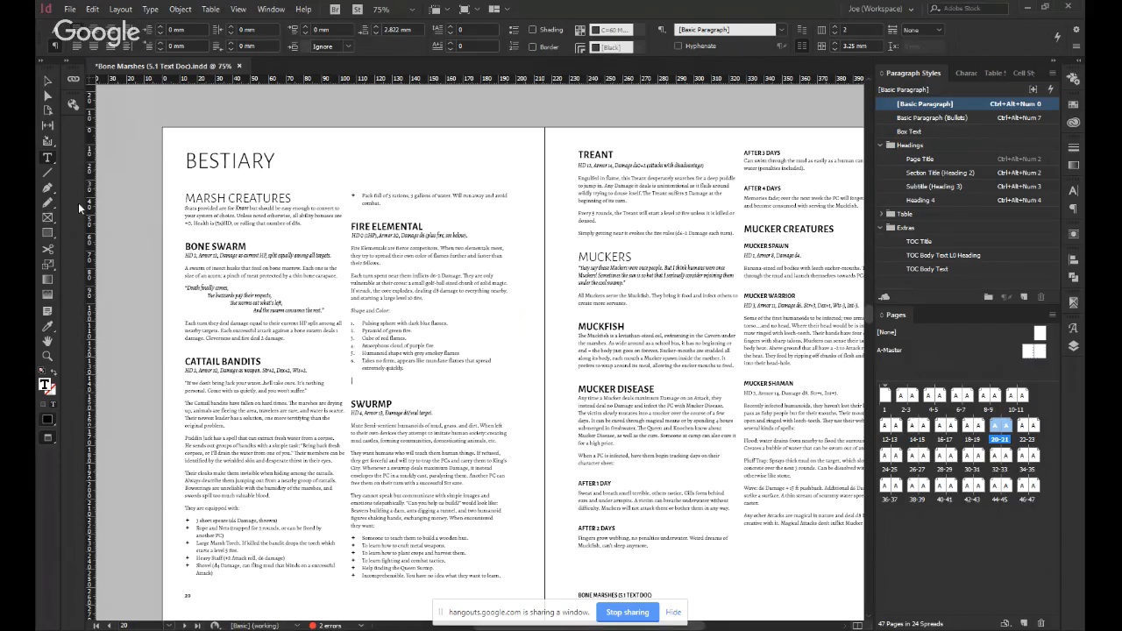
Draw an illustration frame about 89.5 × 85 mm and place it at the empty line above the "Swurmp" heading.
click(47, 218)
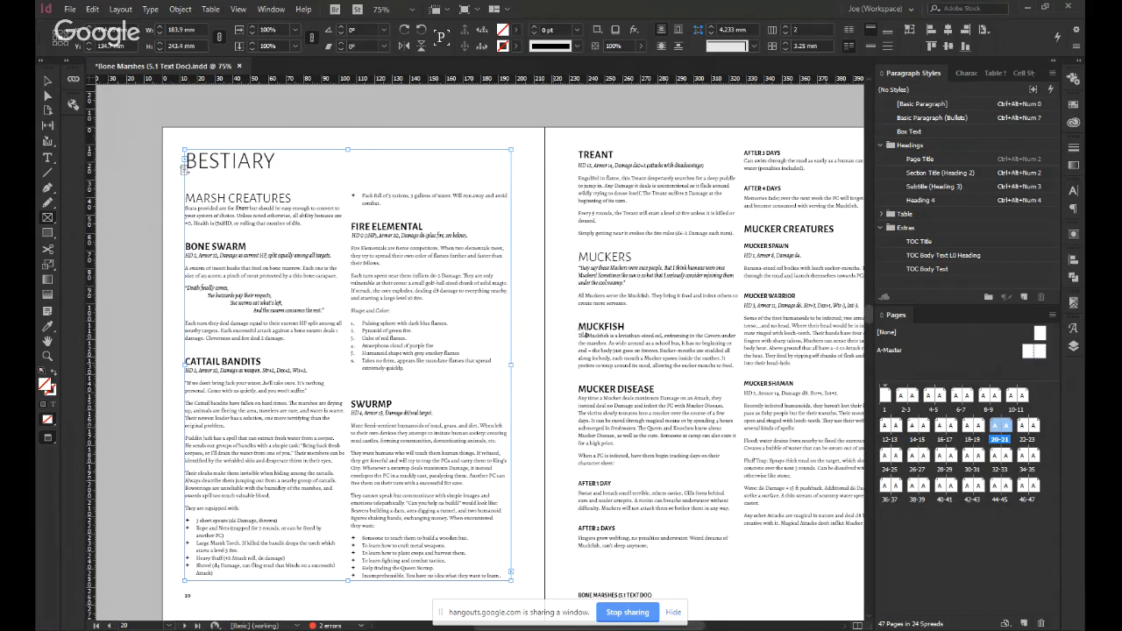
drag(520, 341, 666, 491)
key(Delete)
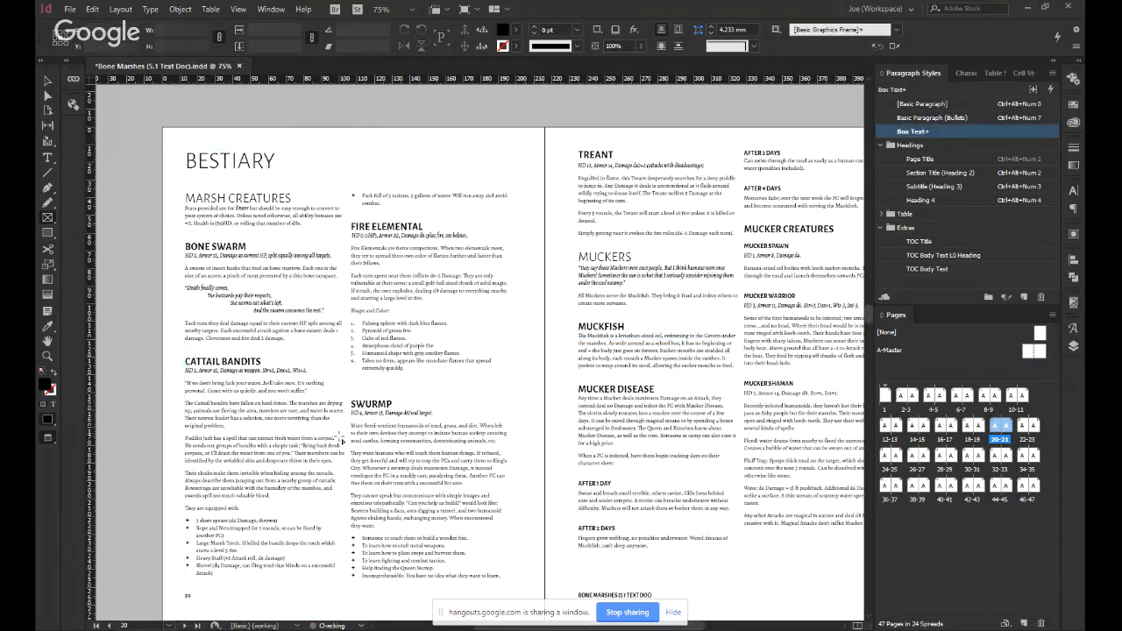
key(t)
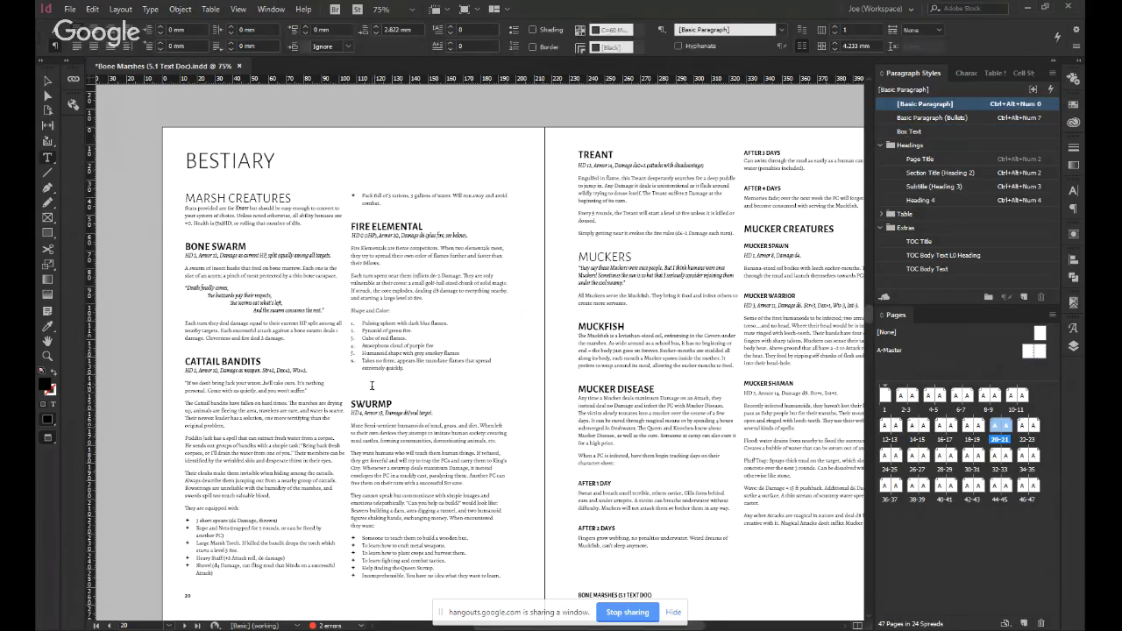
click(375, 387)
key(Escape)
double_click(379, 391)
key(Escape)
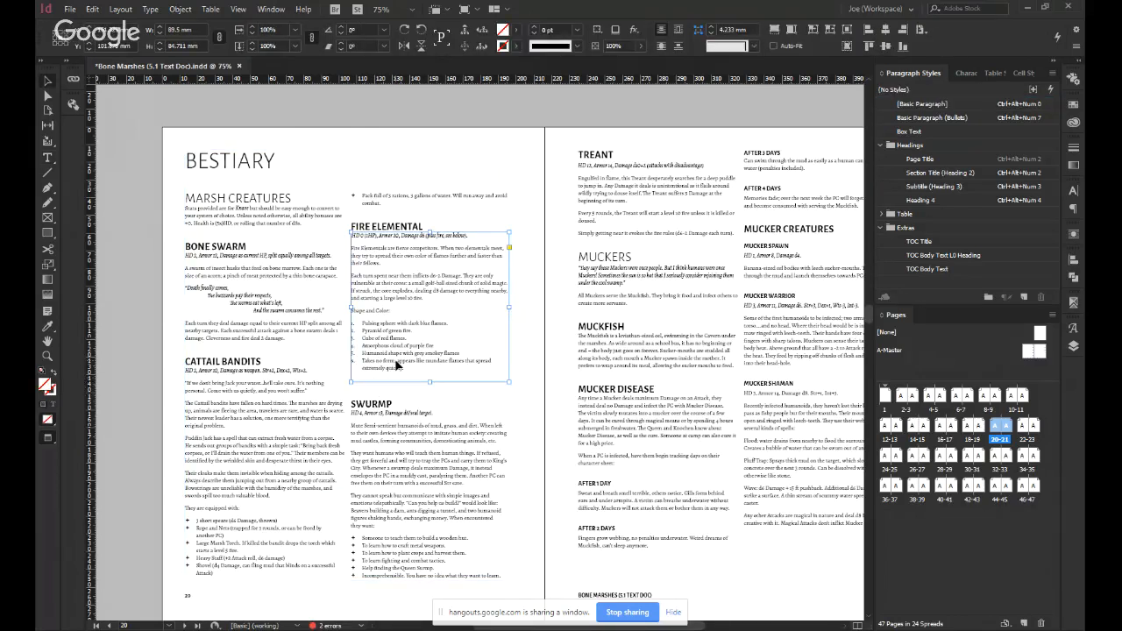
Nudge the illustration frame down in page 20's second column so its top sits below the Fire Elemental stat line.
key(shift+Down)
key(shift+Down)
key(shift+Down)
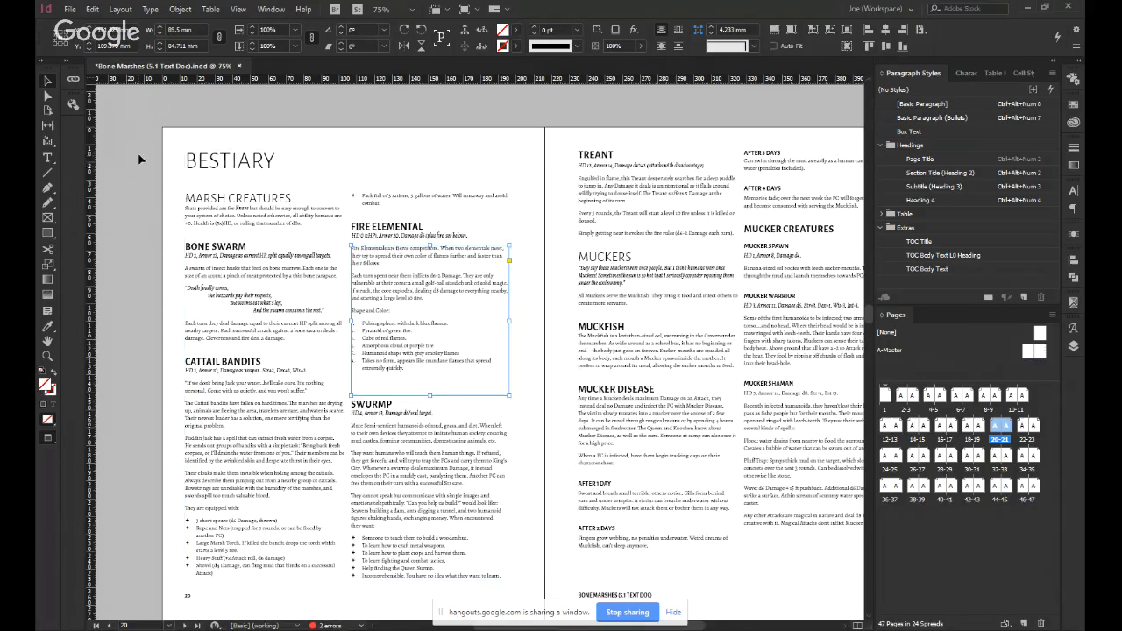
Move the illustration frame down to sit between the Fire Elemental list and the "Swurmp" heading, and widen it to 90.325 mm.
click(437, 383)
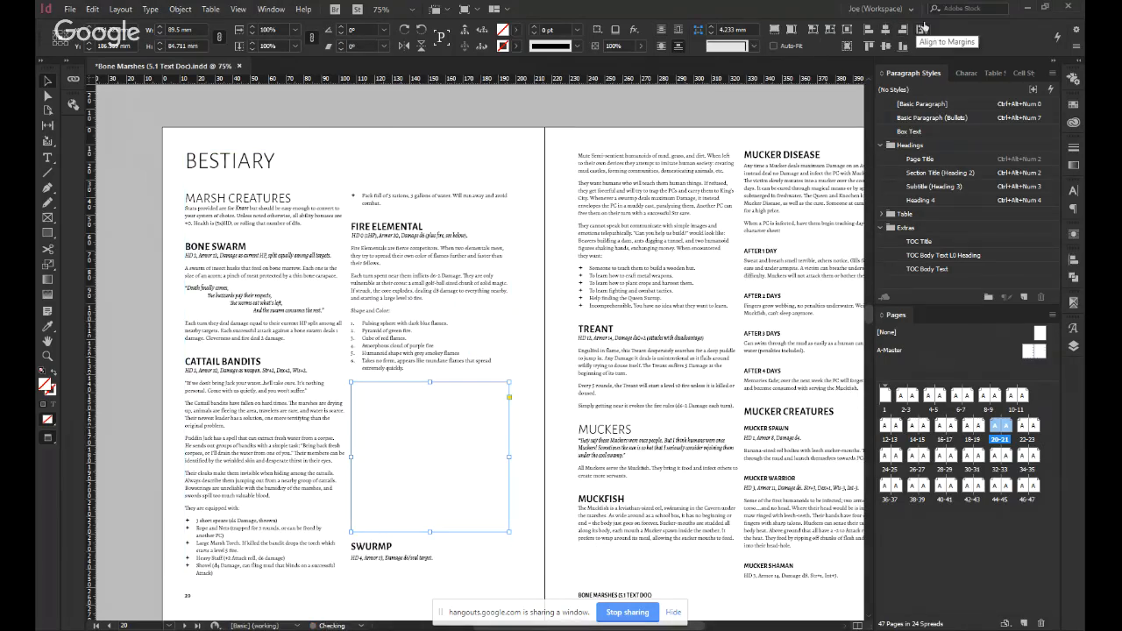
click(465, 419)
click(476, 414)
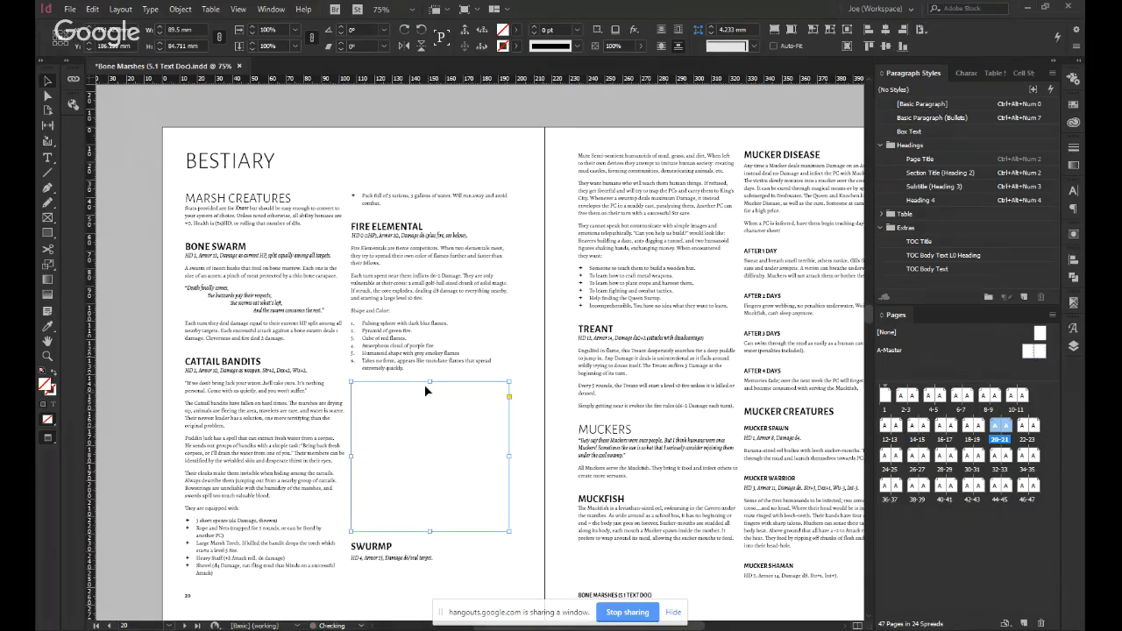
click(429, 383)
click(499, 416)
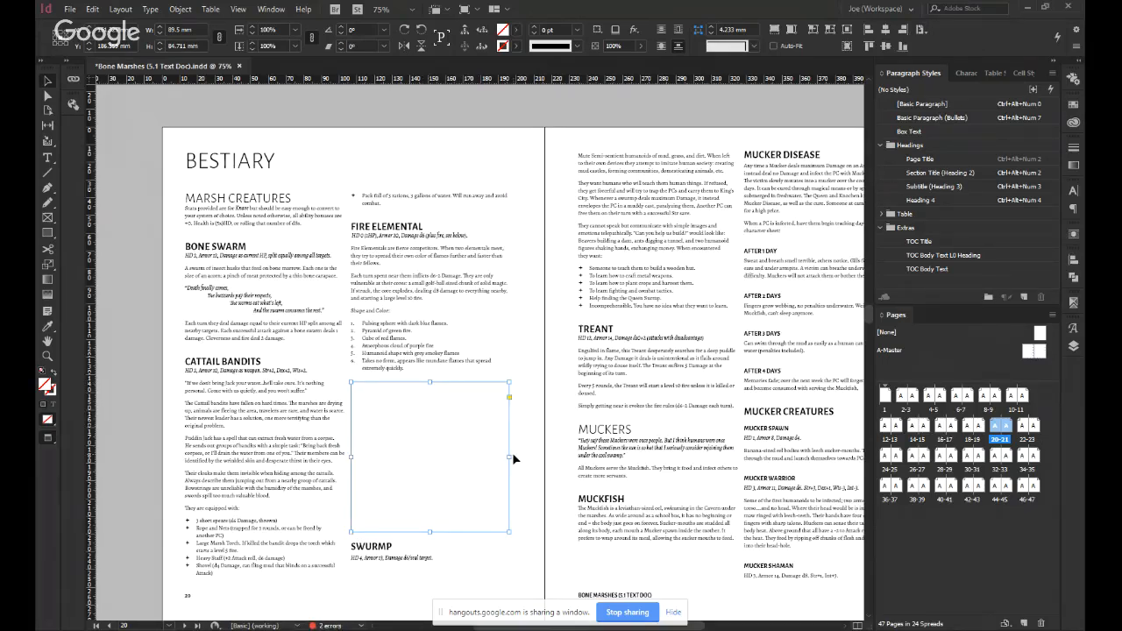
drag(511, 456, 511, 458)
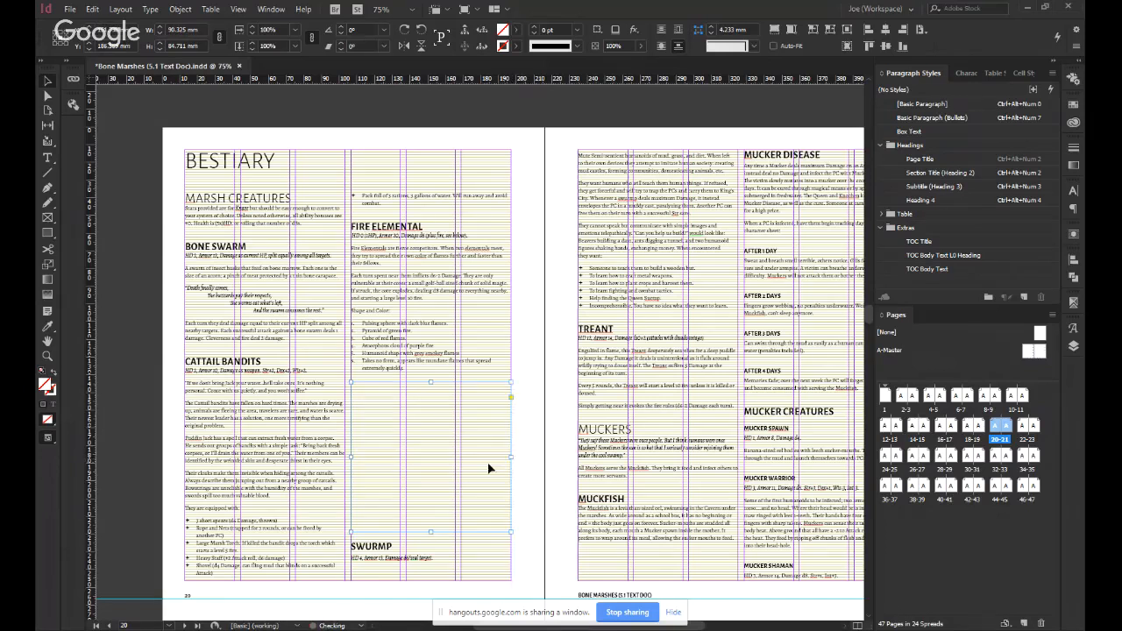
drag(430, 384, 436, 383)
Insert a series of empty lines above the "Fire Elemental" heading to test how the illustration frame follows the text.
key(t)
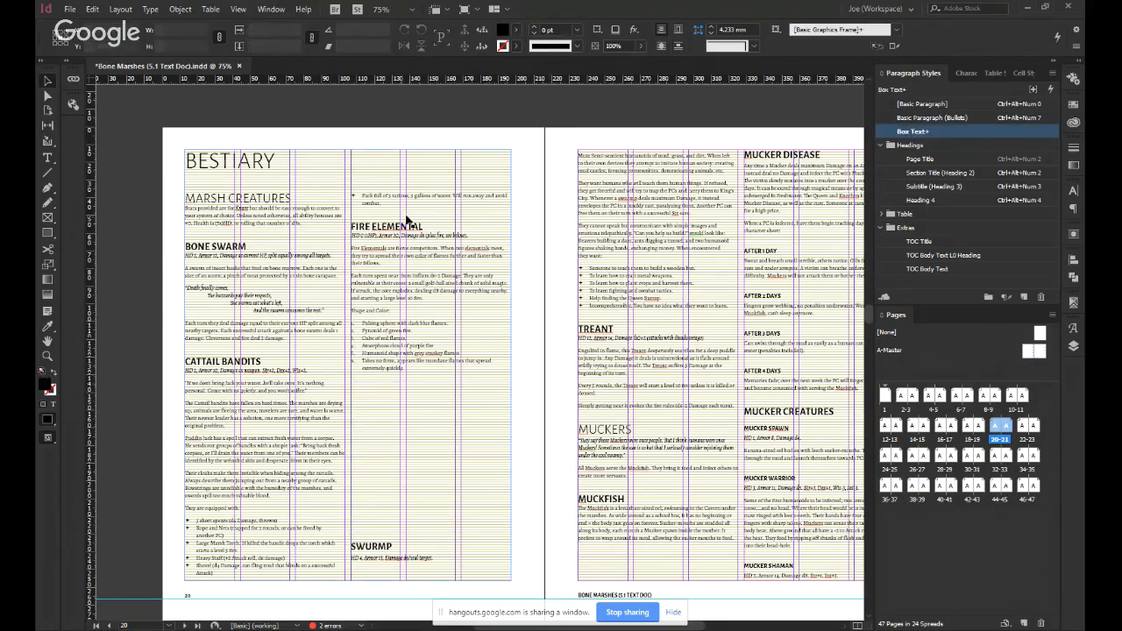
click(460, 218)
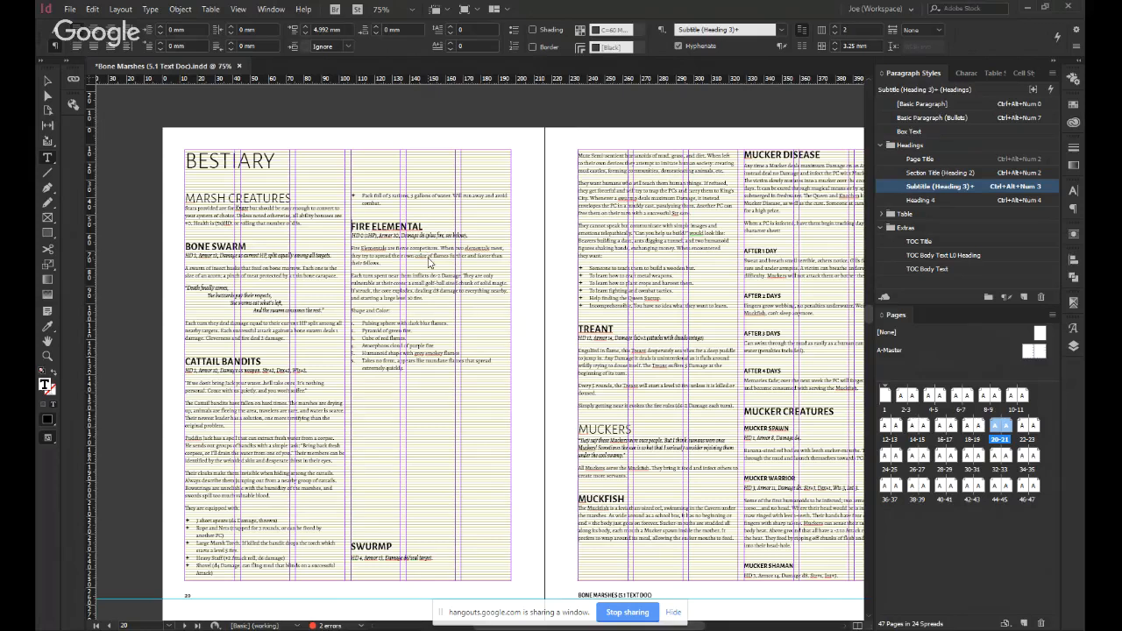
key(Return)
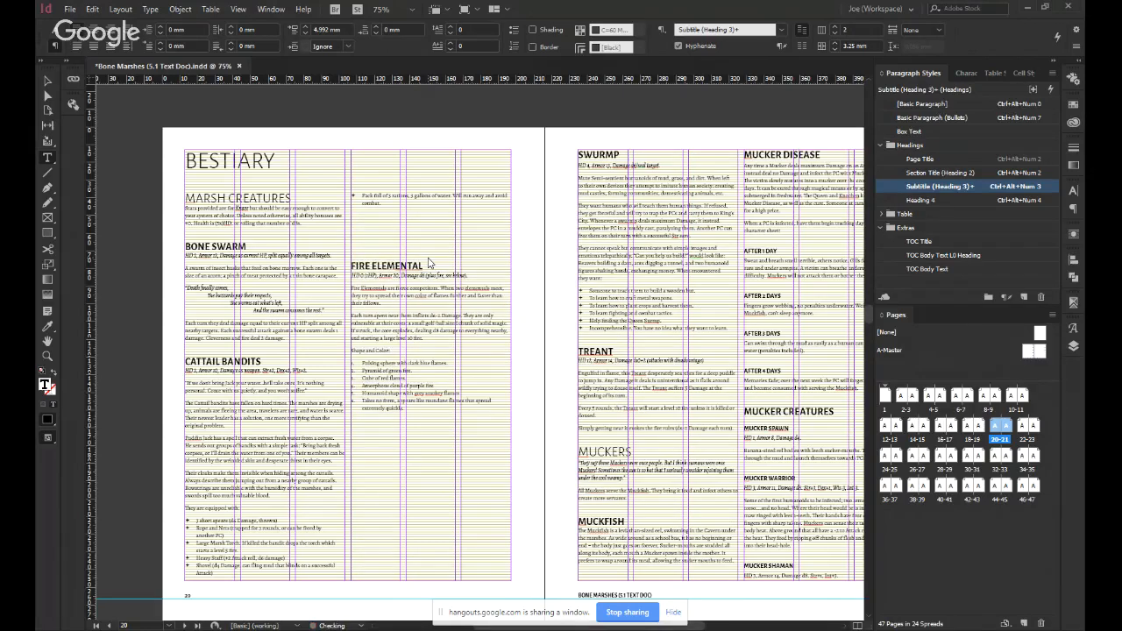
key(Return)
key(Return)
key(Return)
key(Return)
key(Return)
key(Return)
key(Return)
key(Return)
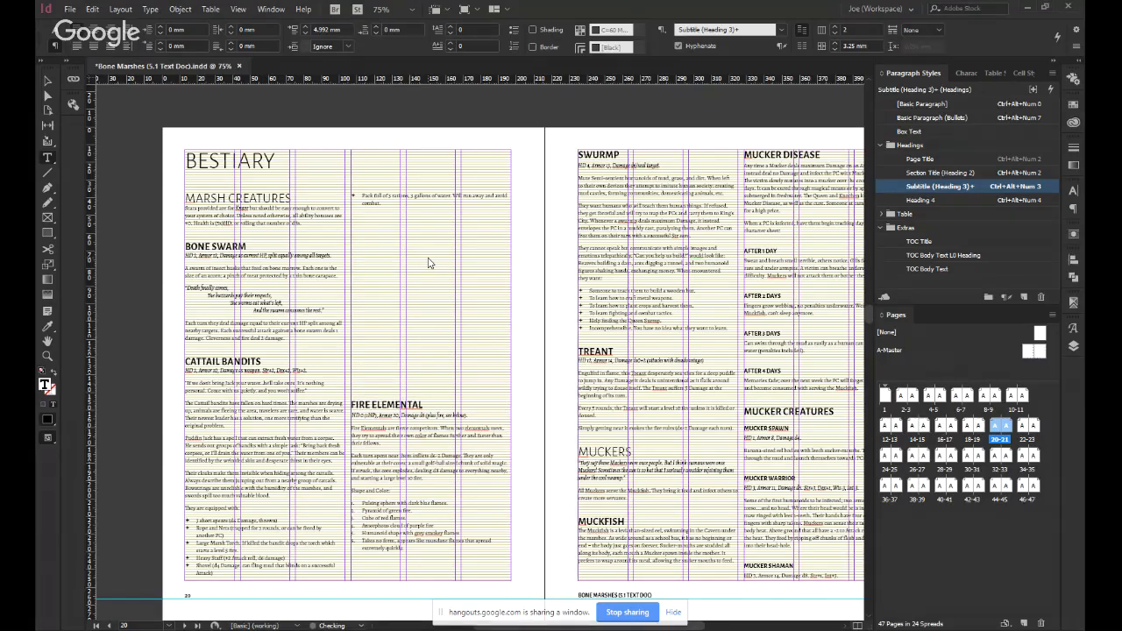
key(Return)
key(Return)
key(Return)
key(Return)
key(Return)
key(Return)
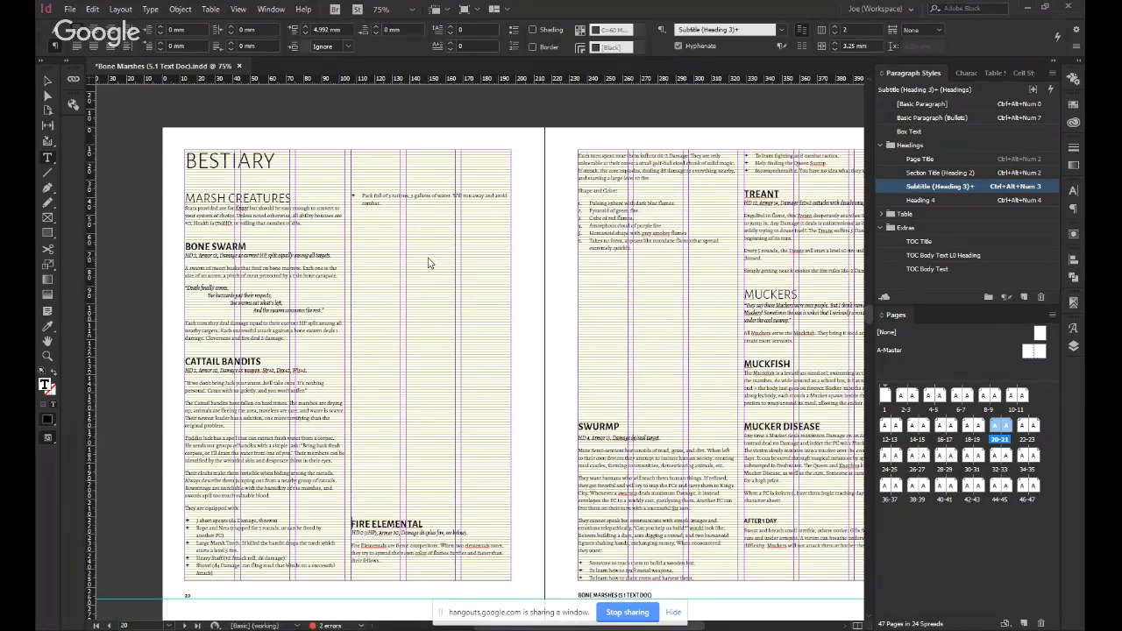
Remove the added empty lines above the "Fire Elemental" heading on page 20.
key(BackSpace)
key(BackSpace)
key(BackSpace)
key(BackSpace)
key(BackSpace)
key(BackSpace)
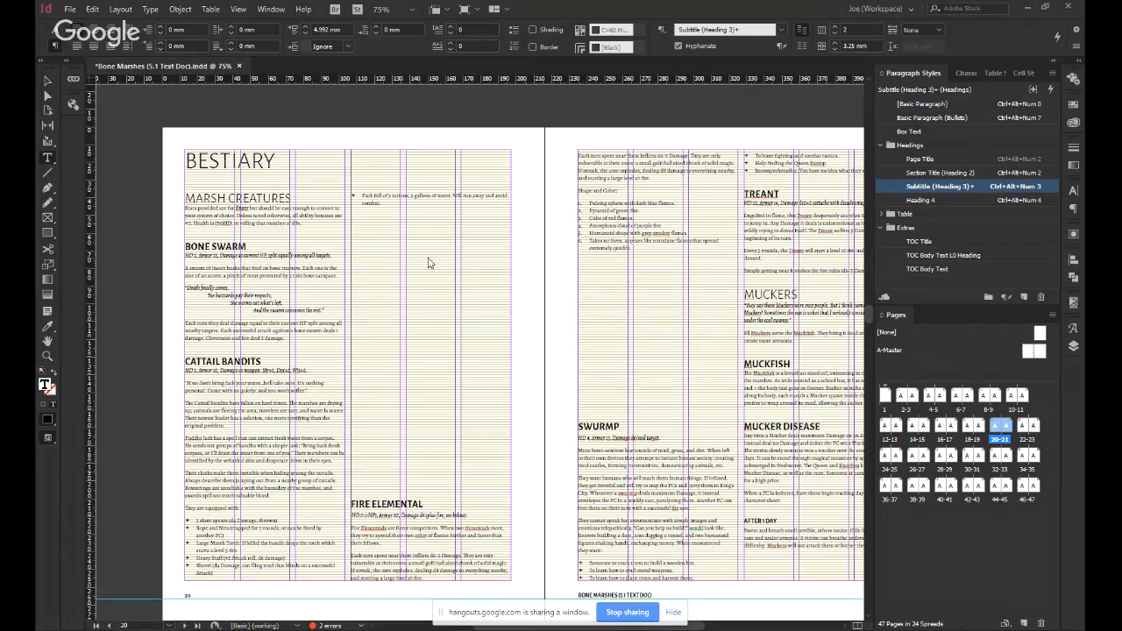
key(BackSpace)
key(BackSpace)
key(BackSpace)
key(BackSpace)
key(BackSpace)
key(BackSpace)
key(BackSpace)
key(BackSpace)
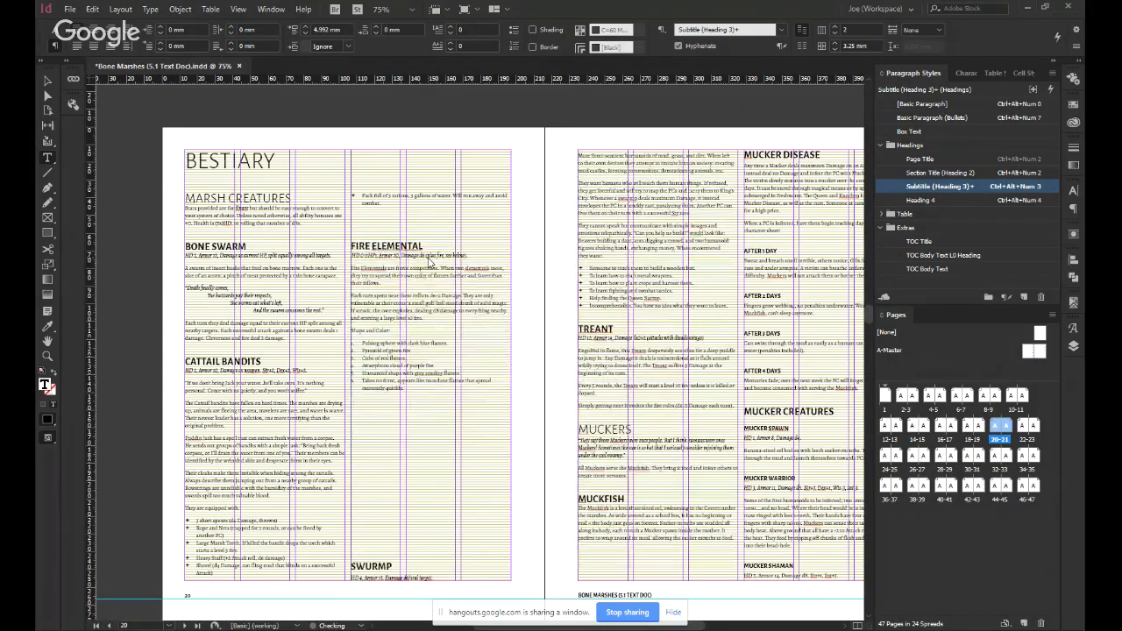
key(BackSpace)
key(Escape)
click(406, 454)
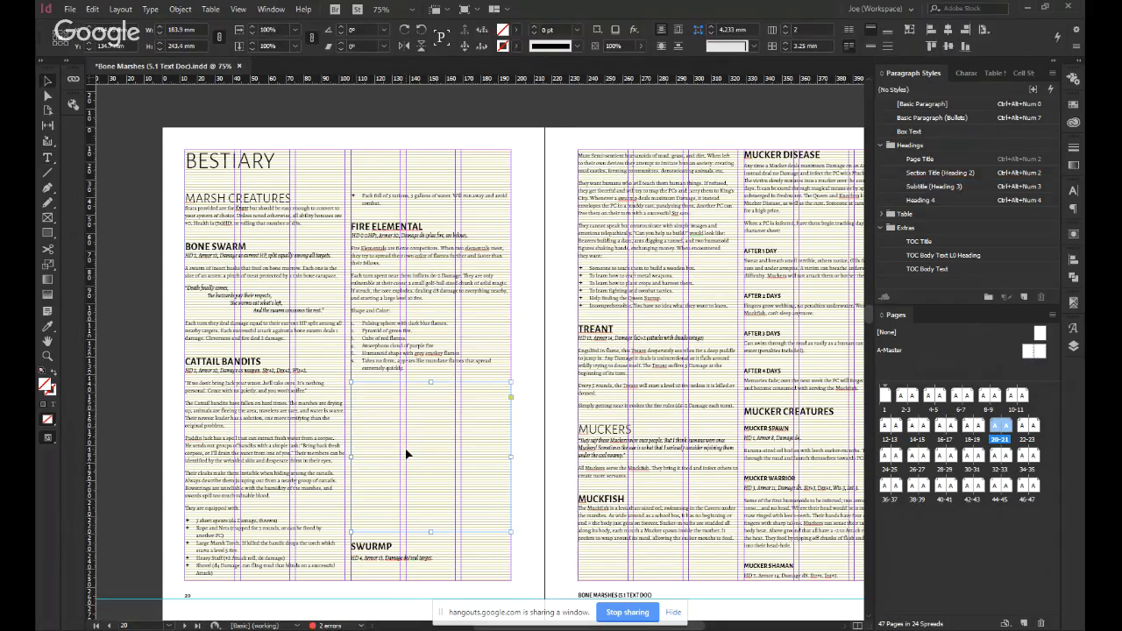
click(240, 9)
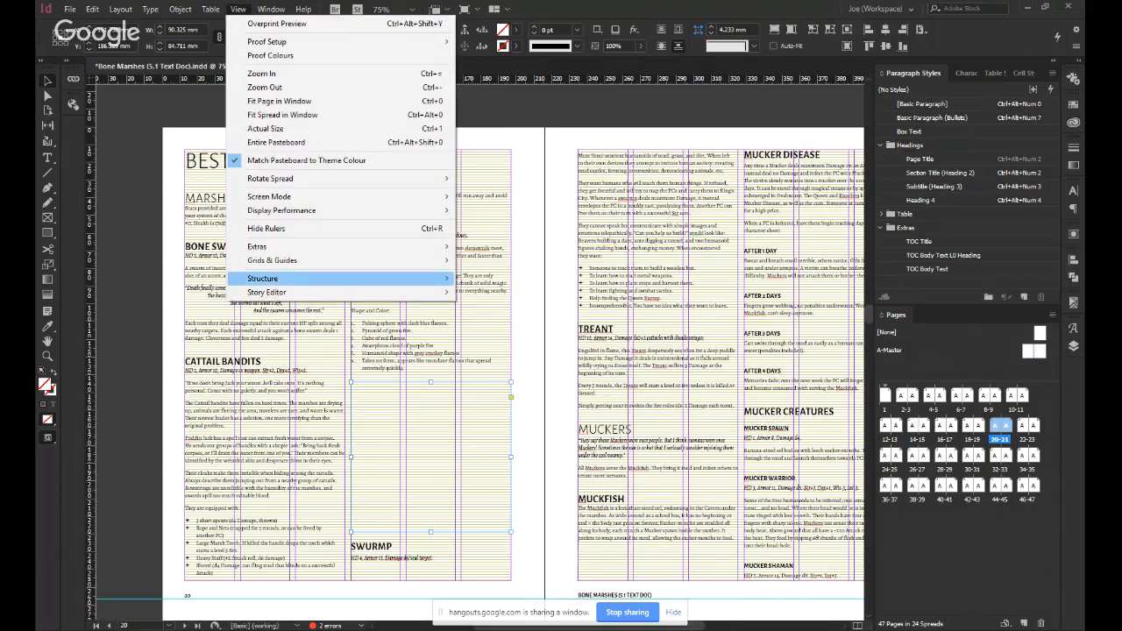
mouse_move(377, 277)
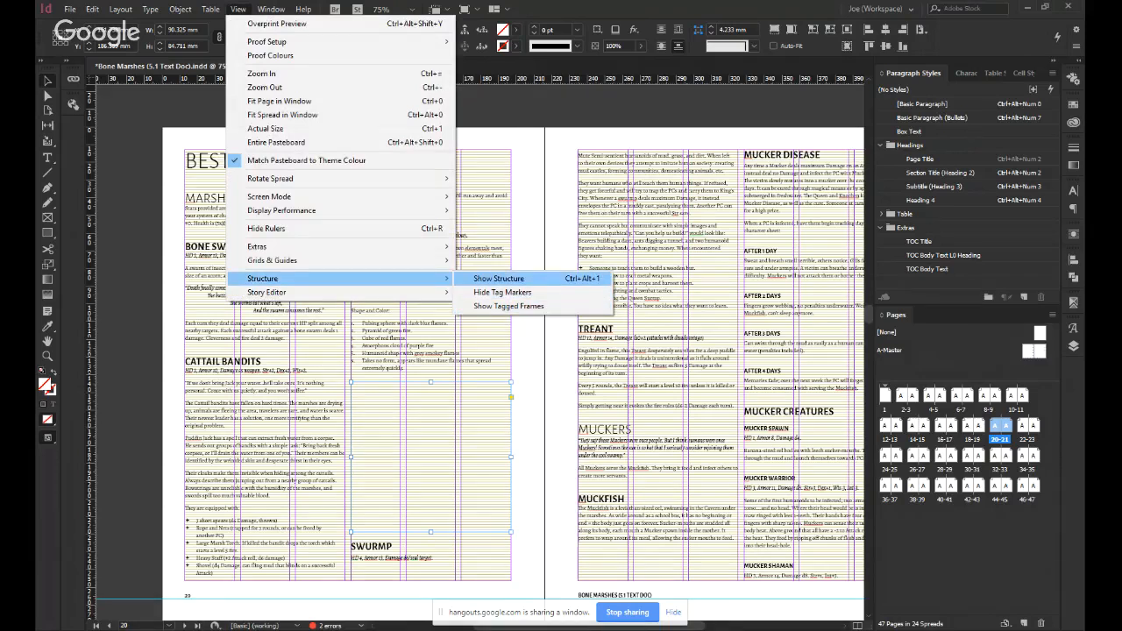
click(498, 278)
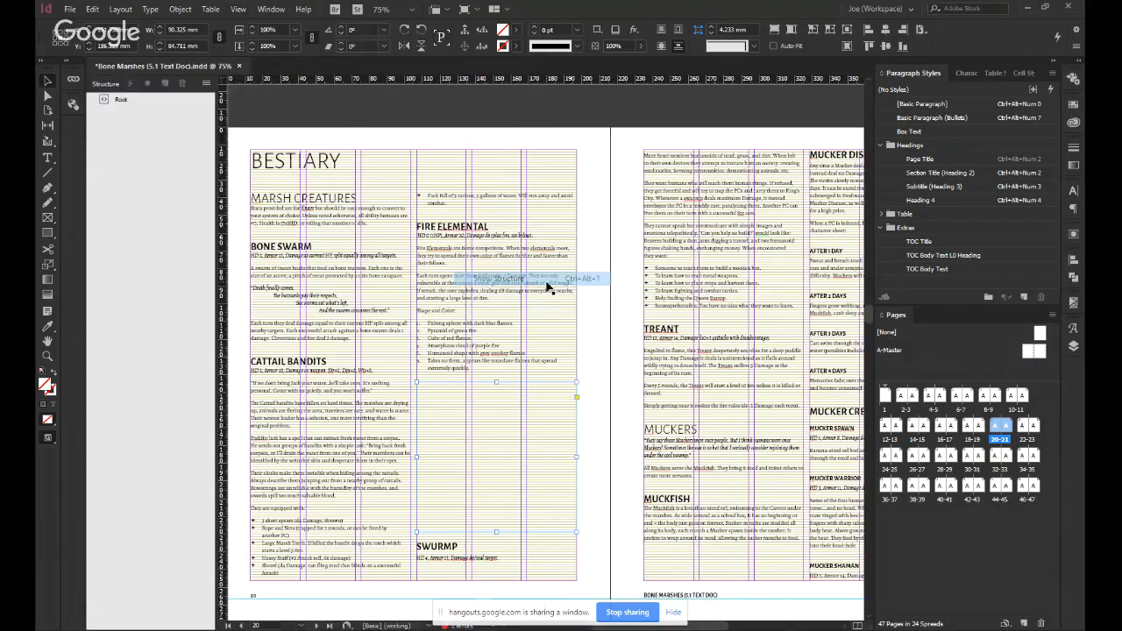
click(247, 9)
mouse_move(395, 278)
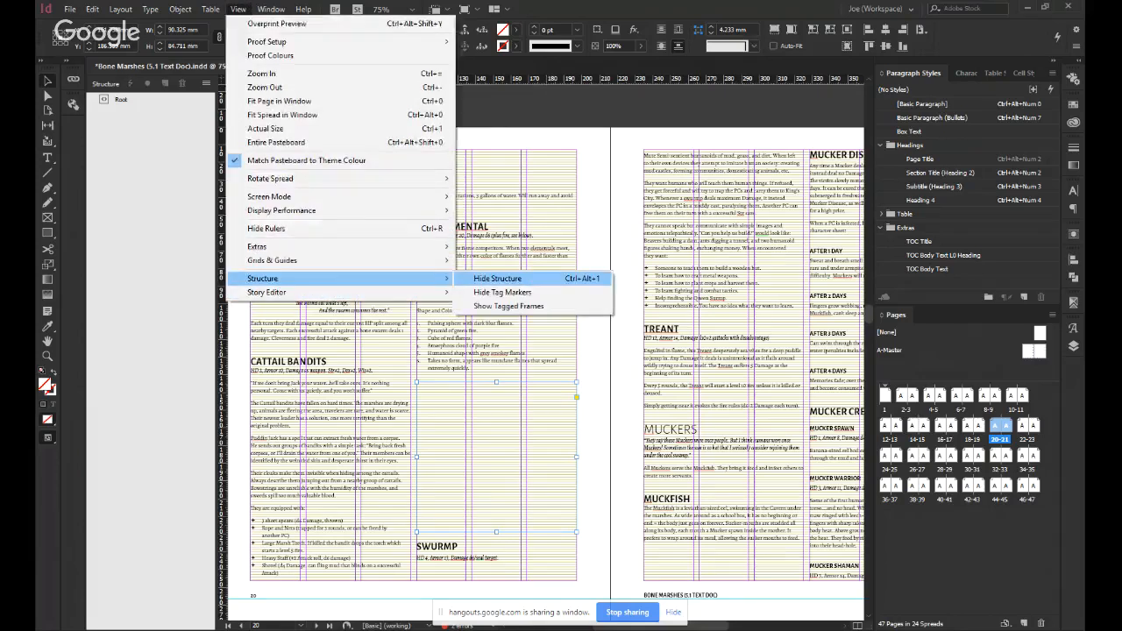
click(498, 278)
Turn on the display of frame edges for the layout.
click(238, 9)
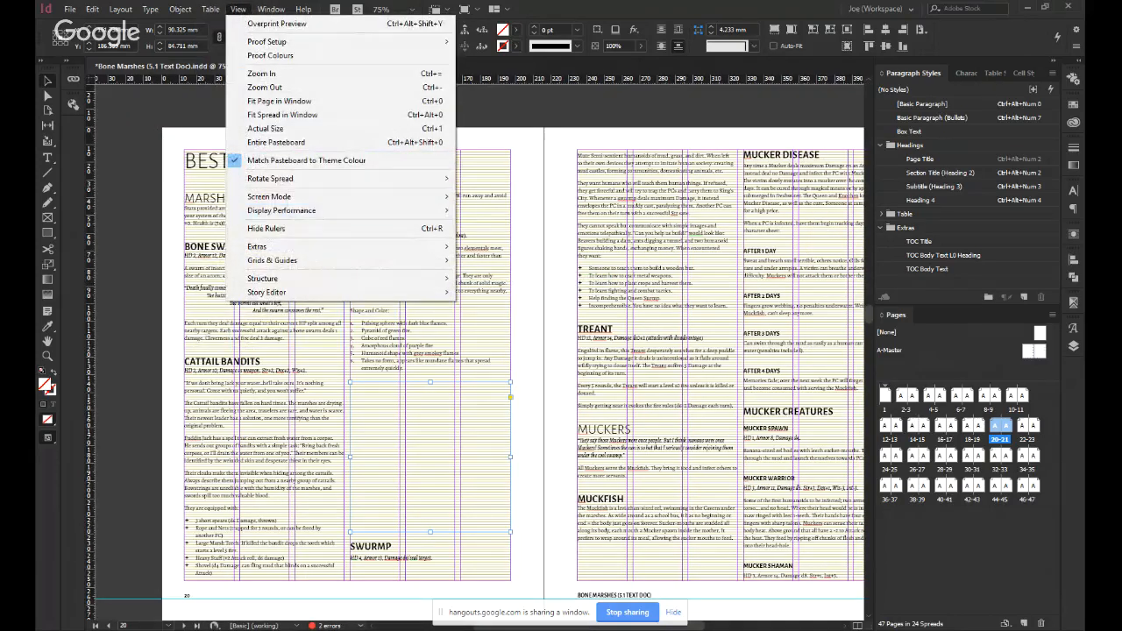
mouse_move(281, 210)
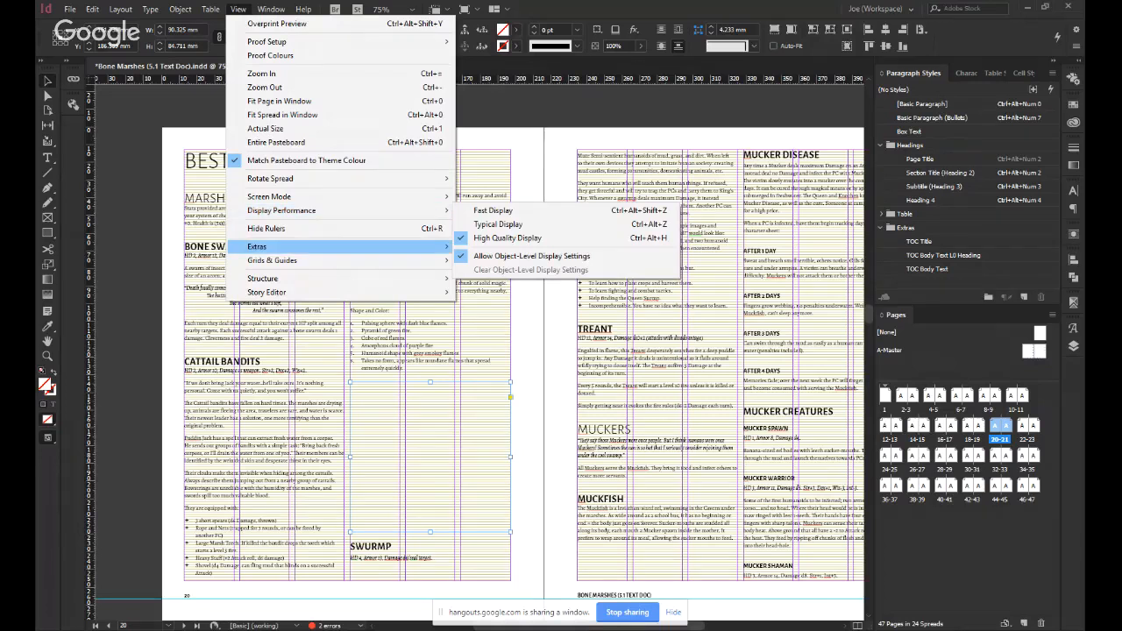
mouse_move(263, 247)
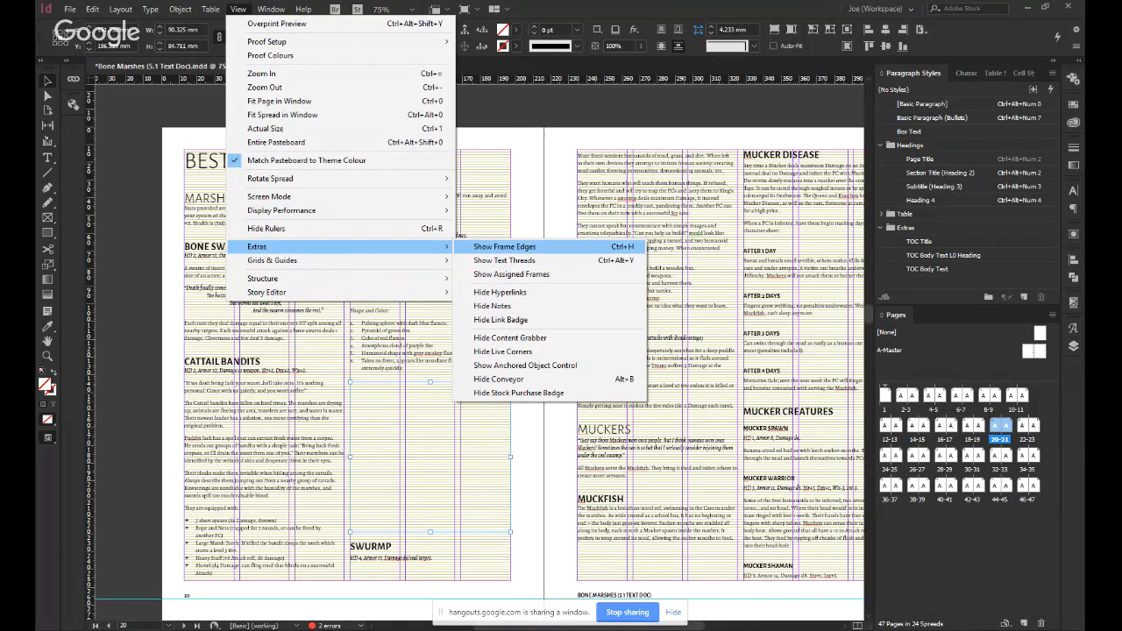
click(526, 248)
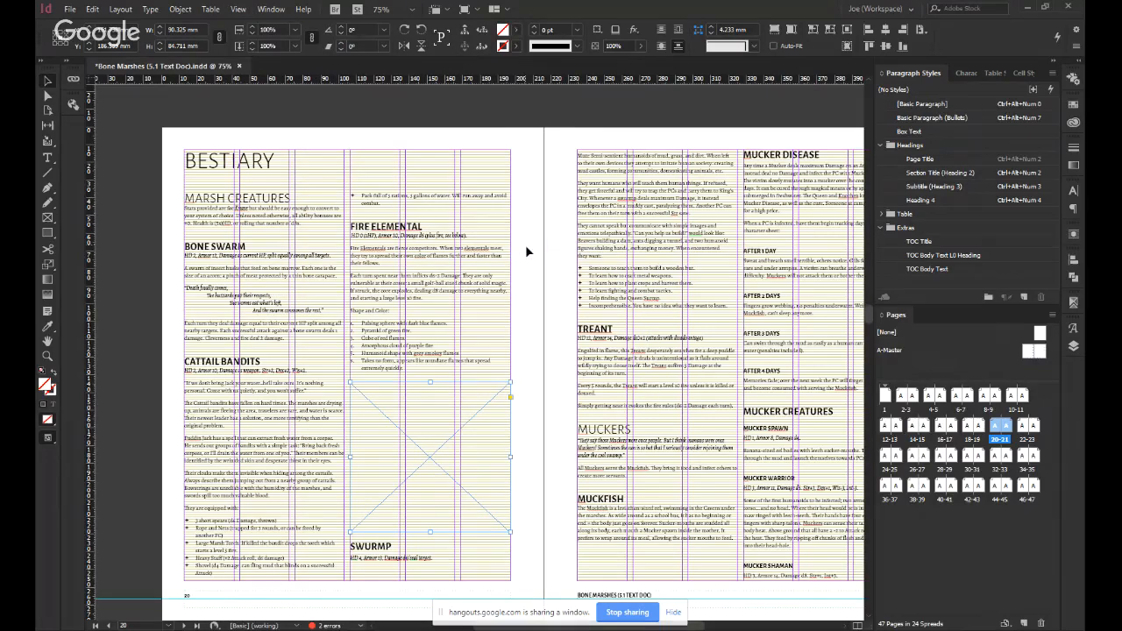
Compare how the empty illustration frame on page 20 looks deselected, selected and in preview mode.
click(527, 337)
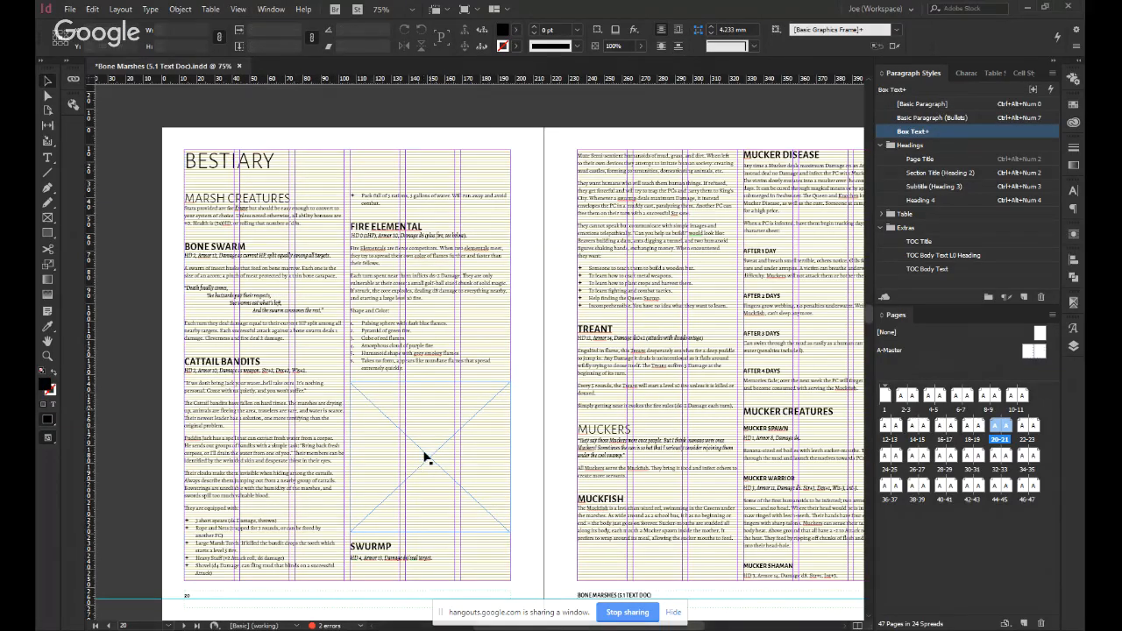
click(548, 420)
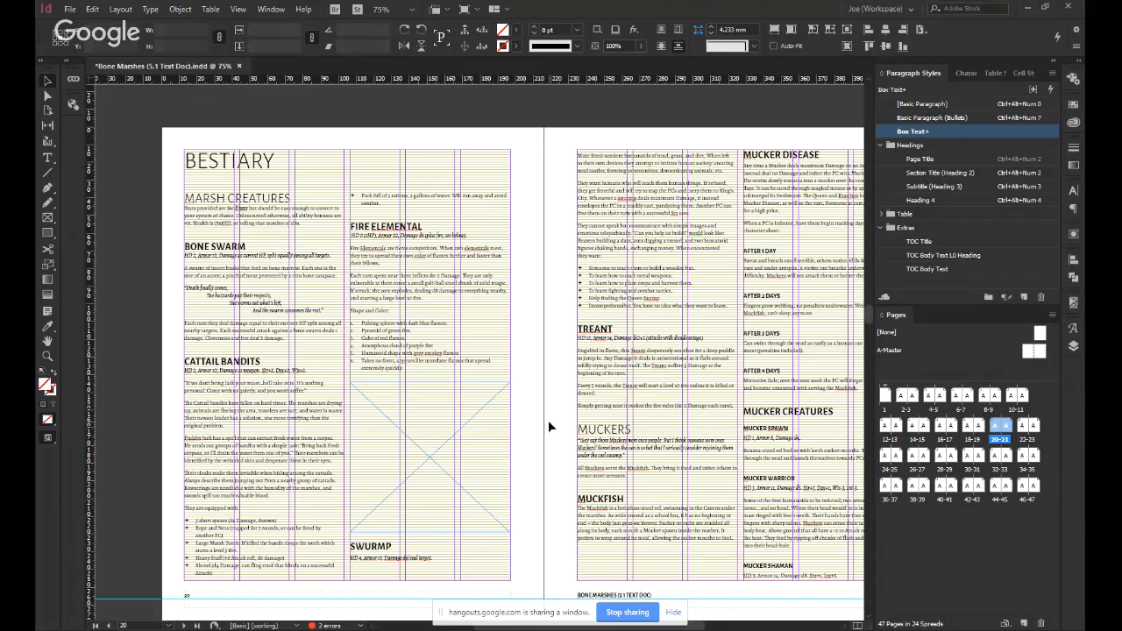
click(405, 429)
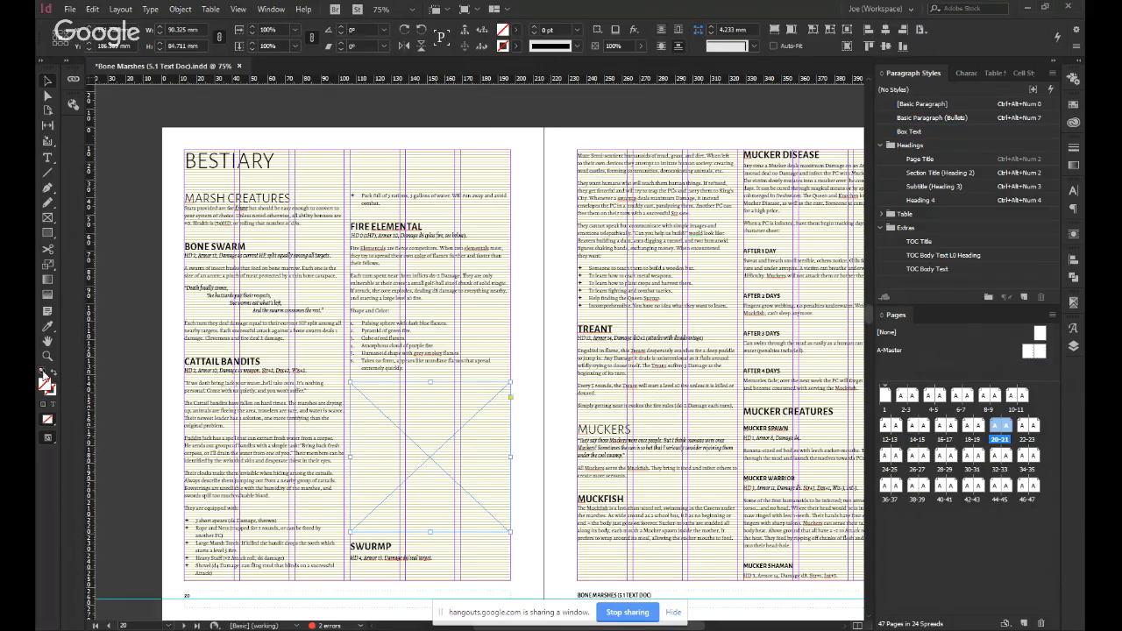
click(182, 438)
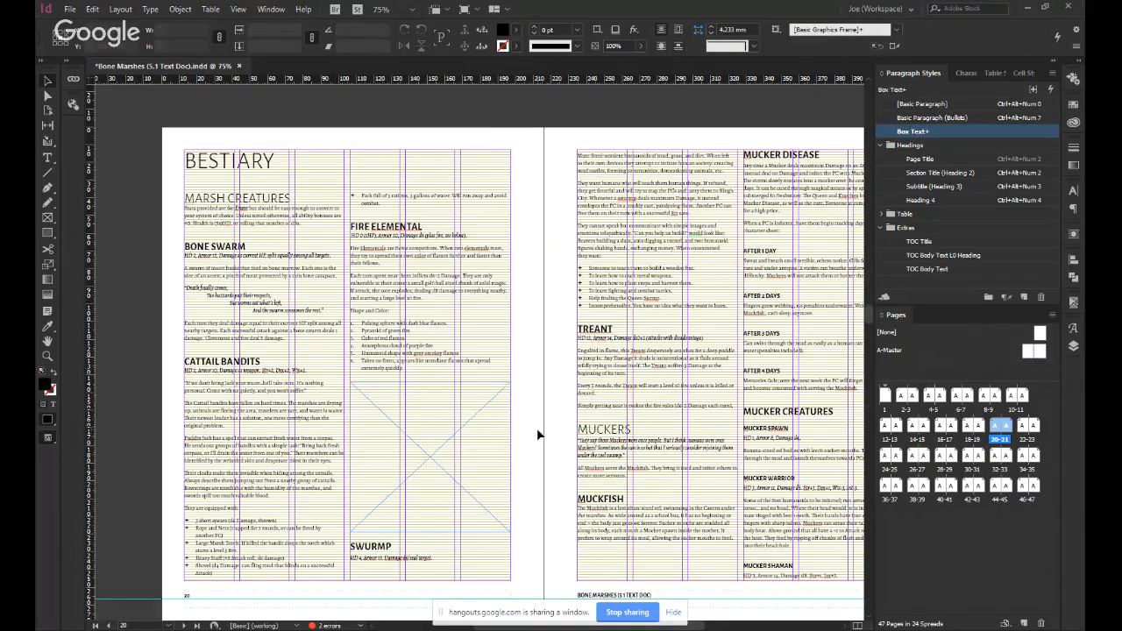
key(w)
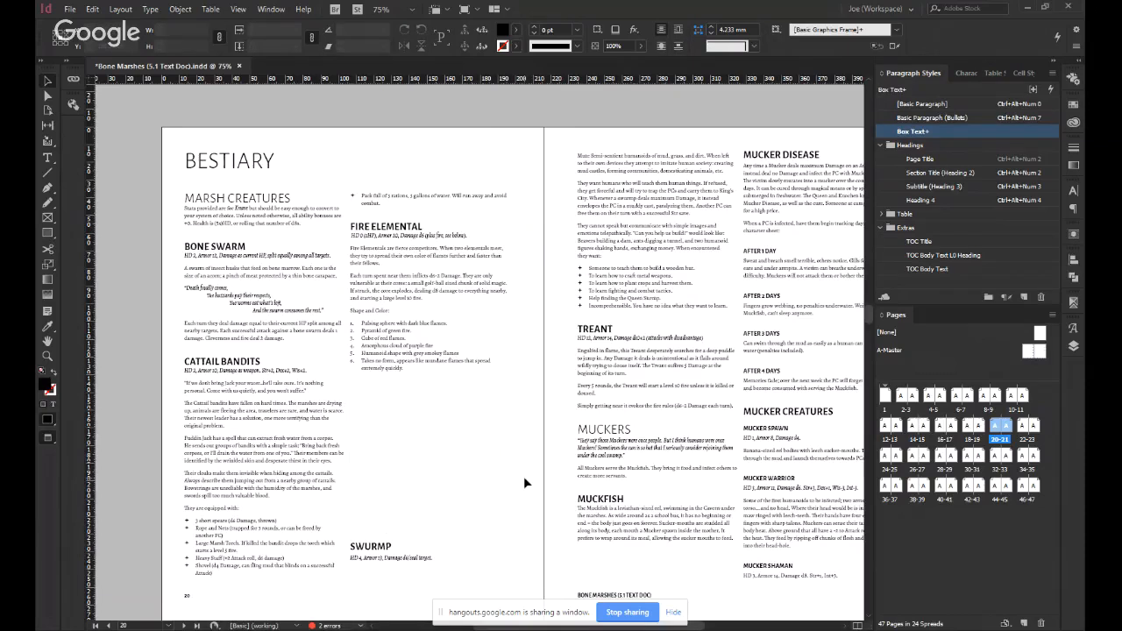
key(w)
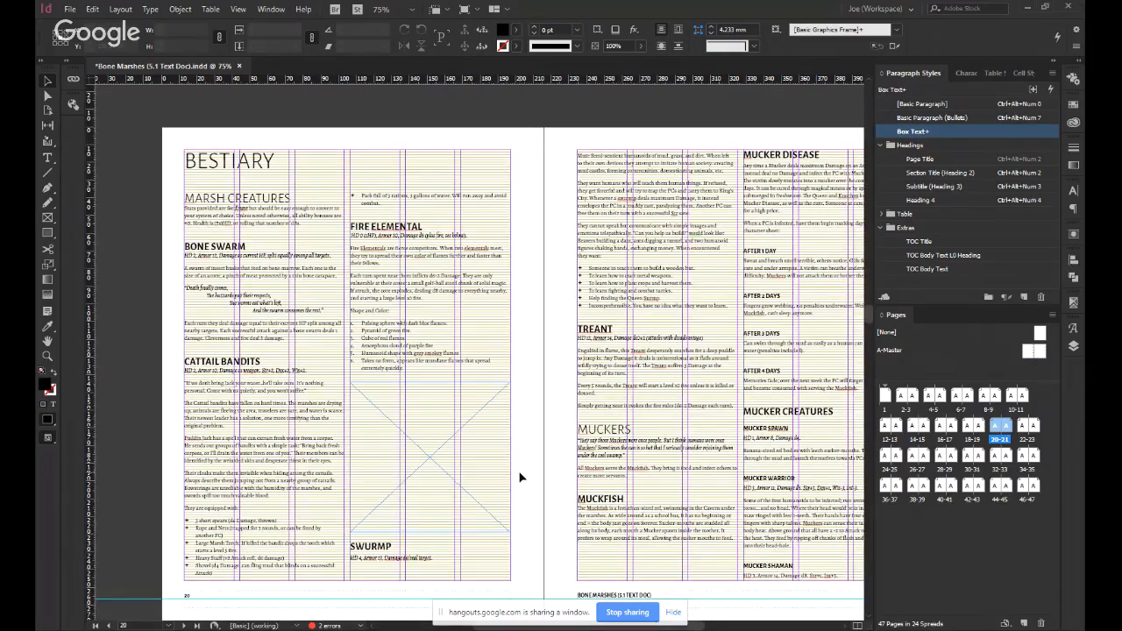
Paste a copy of page 20's illustration frame on a new [Basic Paragraph] line after the Mucker Spawn description on page 21.
drag(535, 444, 457, 376)
click(369, 397)
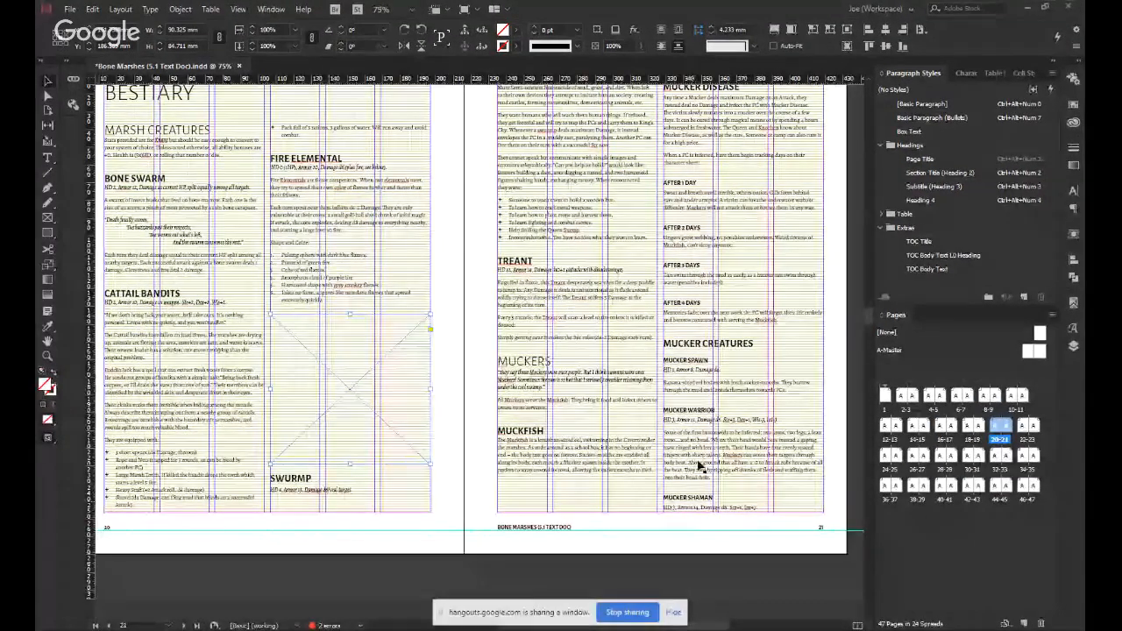
scroll(727, 431, down, 4)
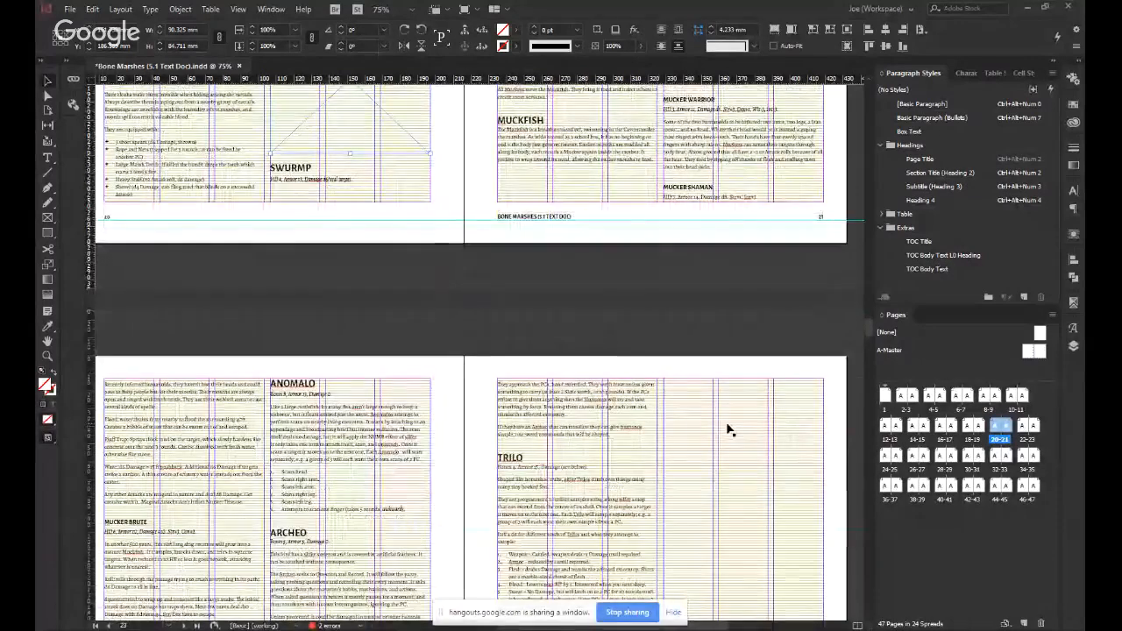
scroll(320, 406, down, 2)
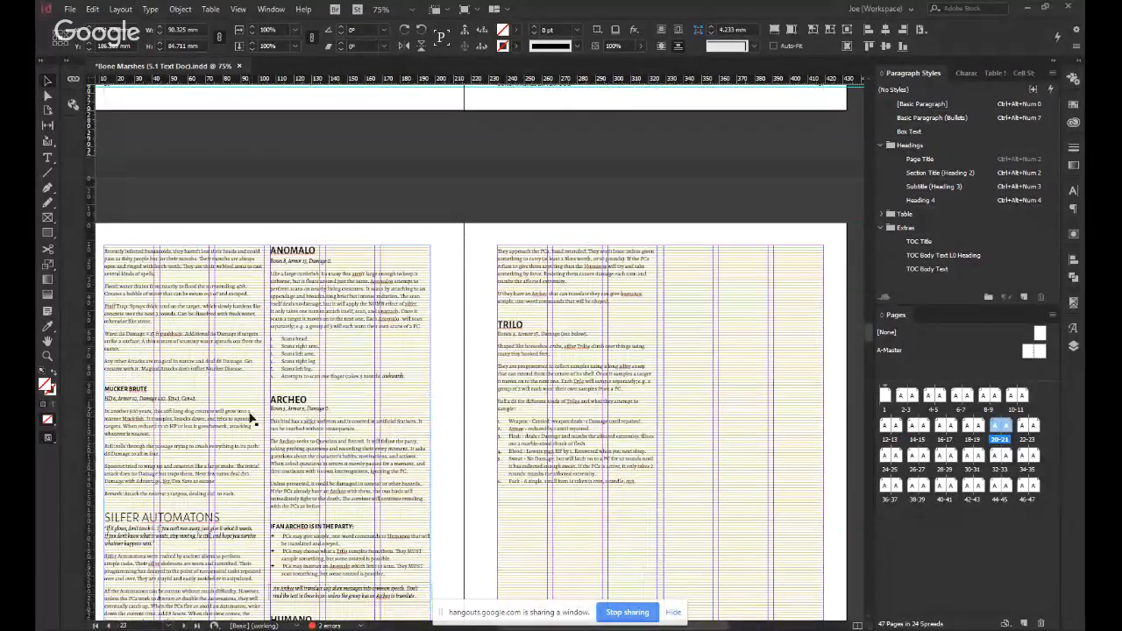
double_click(223, 380)
click(223, 389)
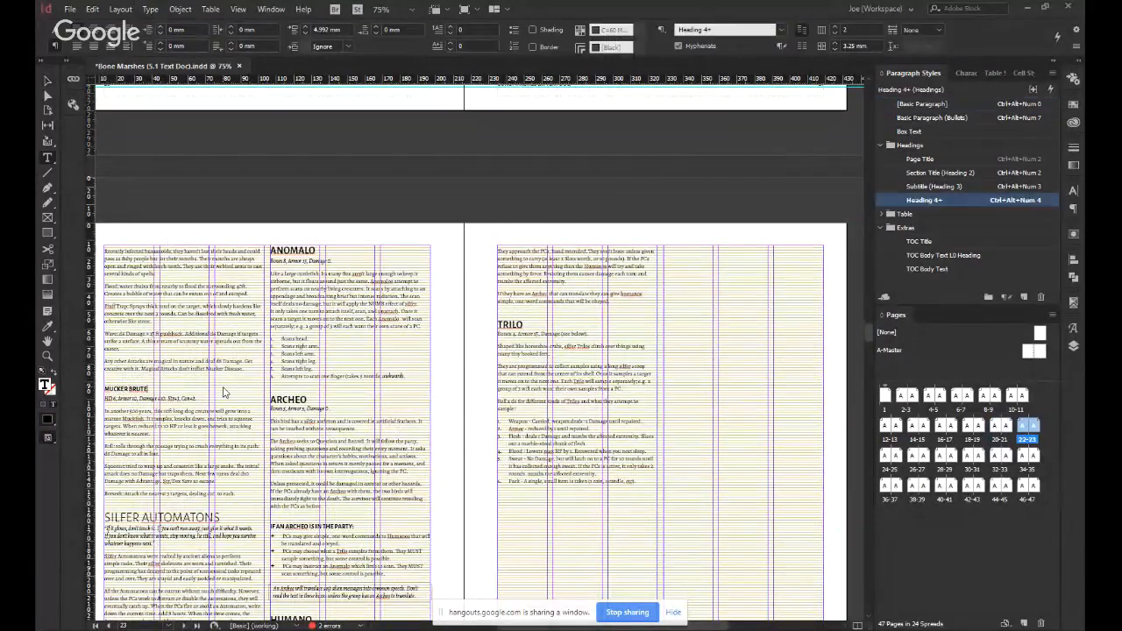
scroll(247, 520, up, 4)
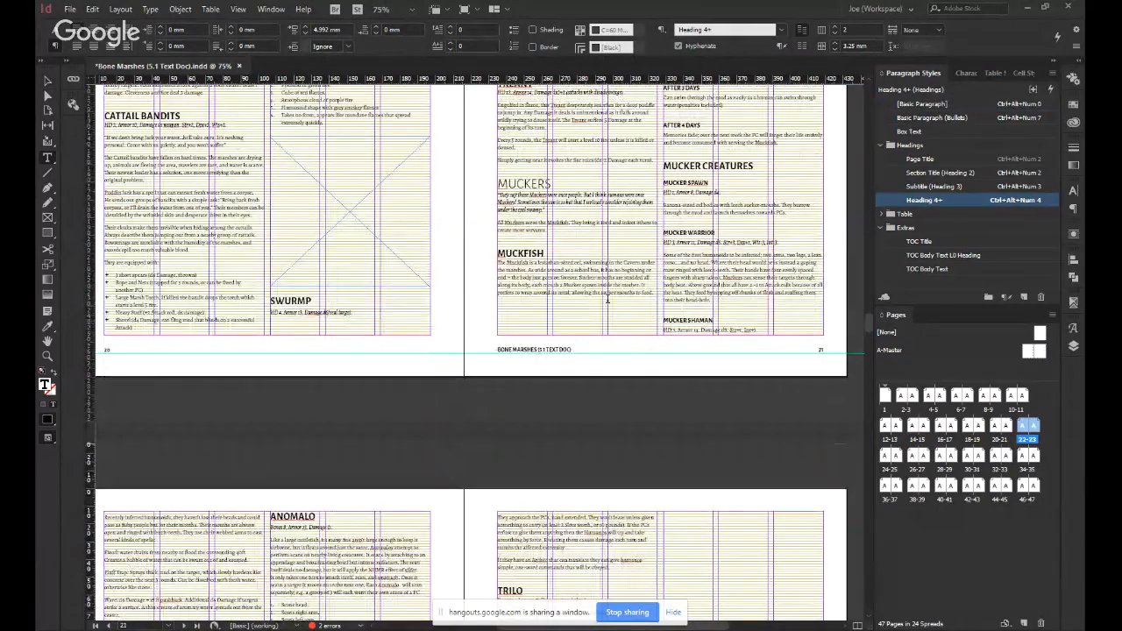
click(779, 161)
scroll(760, 327, up, 1)
scroll(638, 291, right, 1)
scroll(639, 290, up, 1)
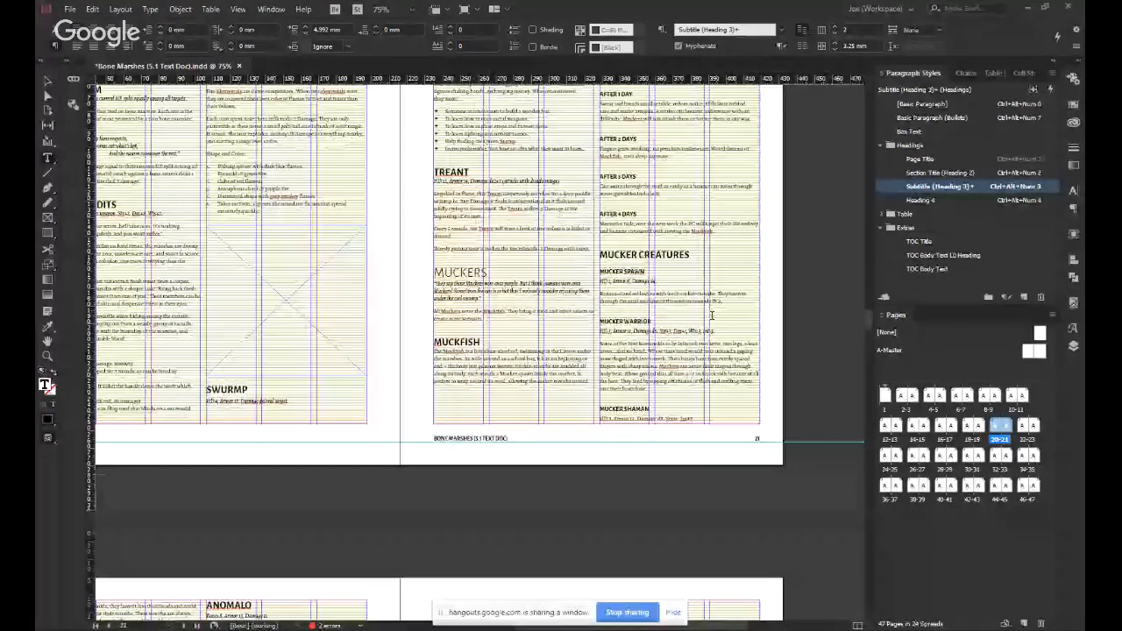
click(721, 302)
key(Return)
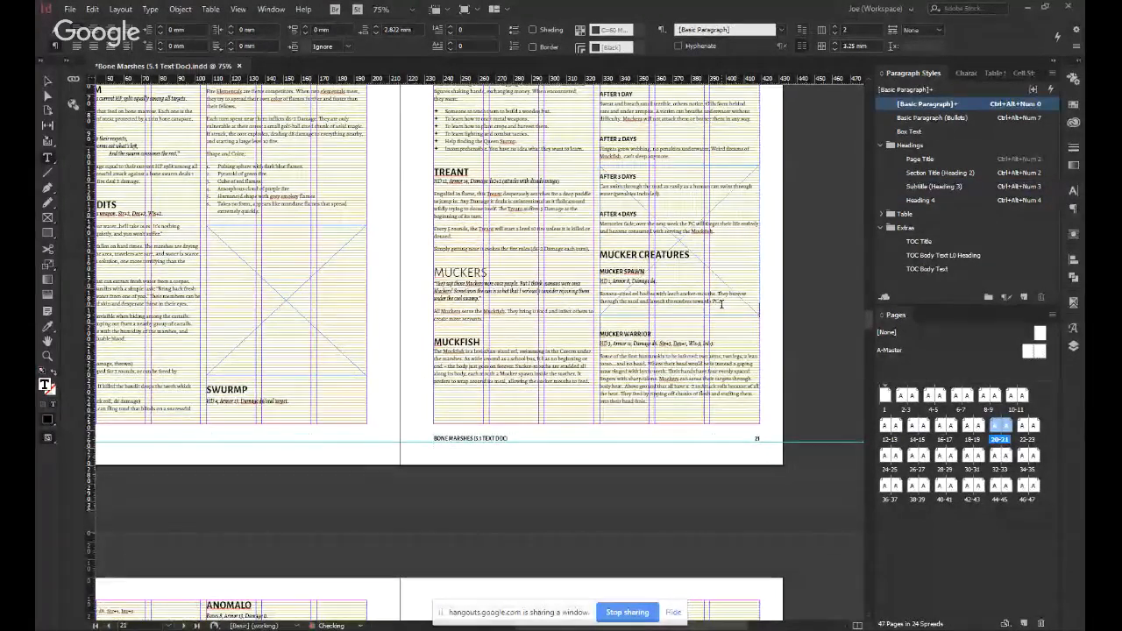
Move the pasted frame on page 21 down its column until it sits entirely below the Mucker Spawn description.
key(Escape)
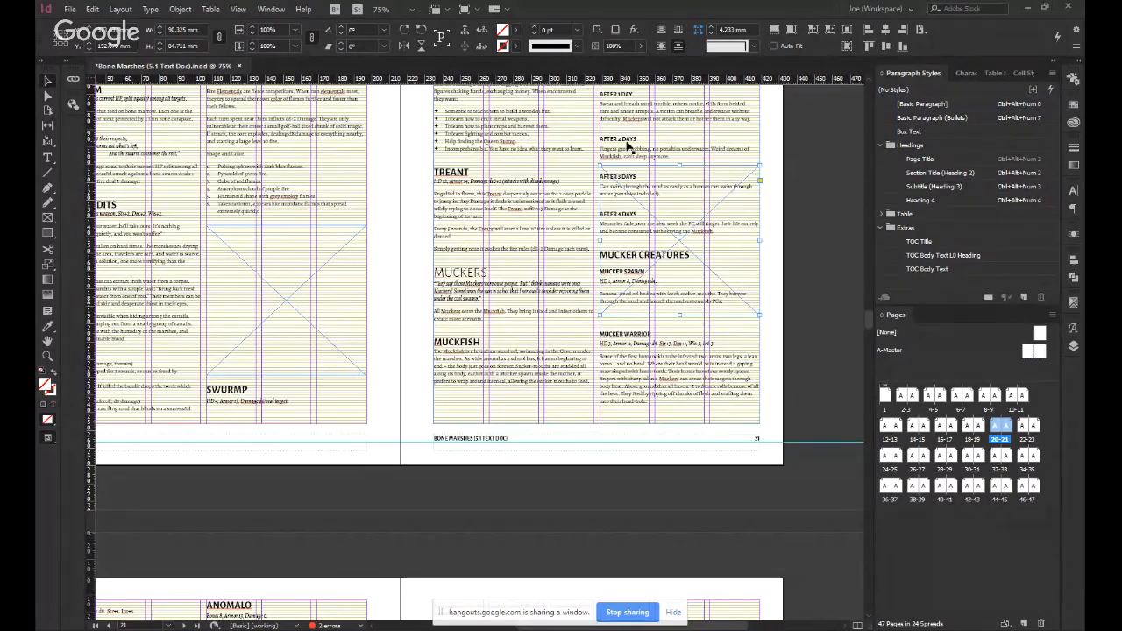
key(shift+Down)
key(shift+Down)
key(shift+Down)
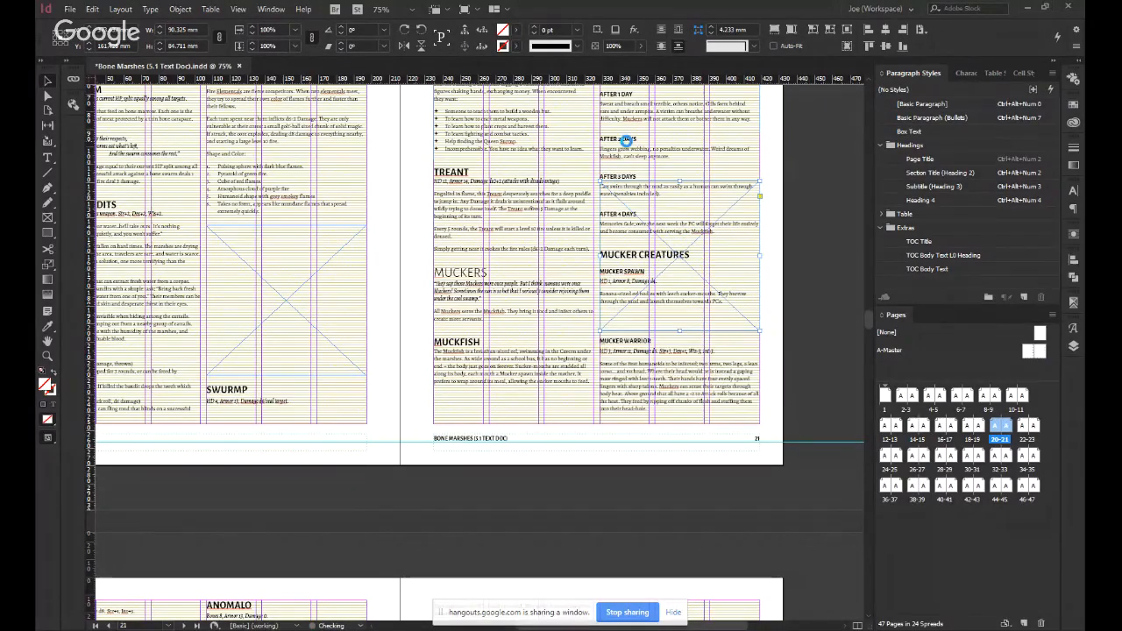
key(shift+Down)
key(shift+Down)
key(shift+Down)
key(shift+Down)
key(shift+Down)
key(shift+Down)
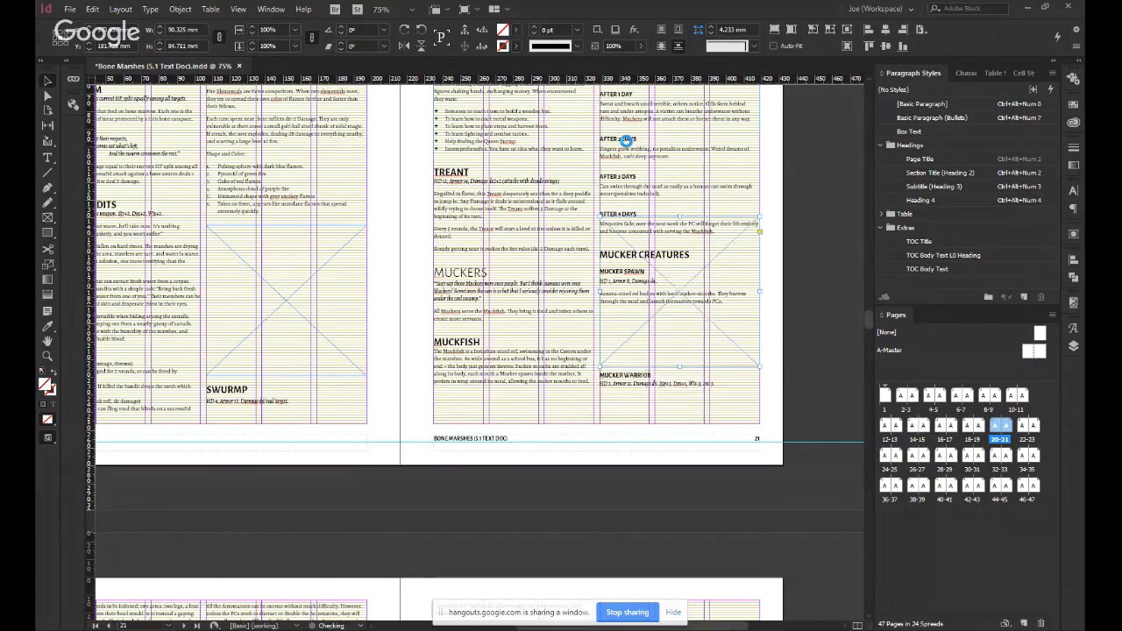
key(shift+Down)
key(shift+Down)
key(shift+Down)
key(shift+Down)
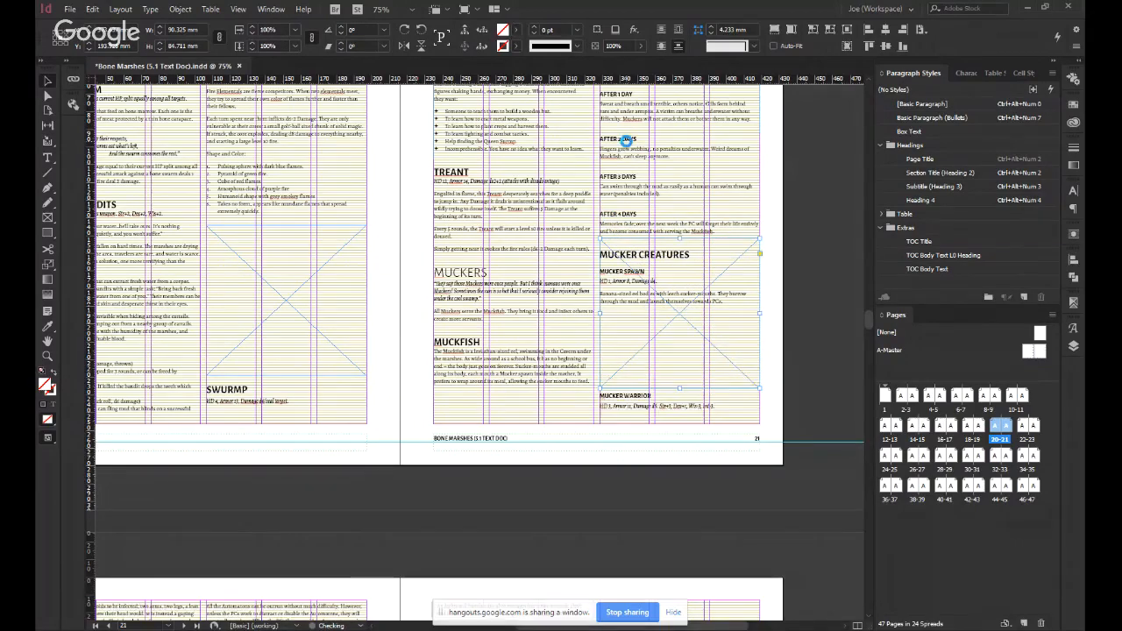
key(shift+Down)
key(shift+Down)
key(shift+Down)
key(shift+Down)
key(shift+Down)
key(shift+Down)
key(shift+Down)
key(shift+Down)
key(shift+Down)
key(shift+Down)
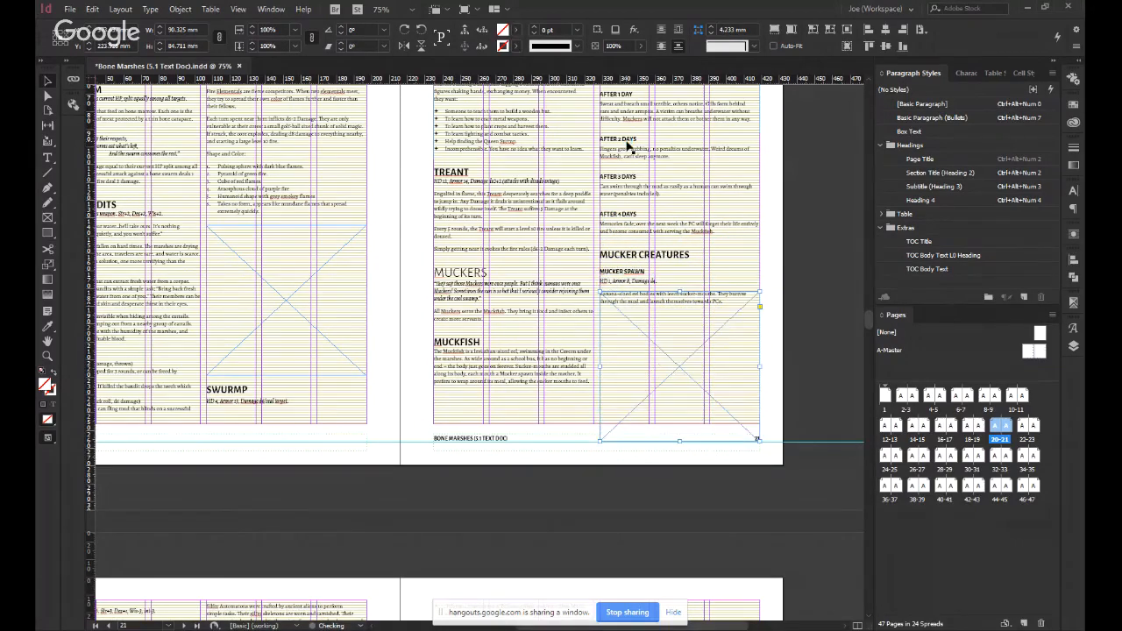
key(shift+Down)
key(shift+Down)
key(shift+Down)
key(shift+Down)
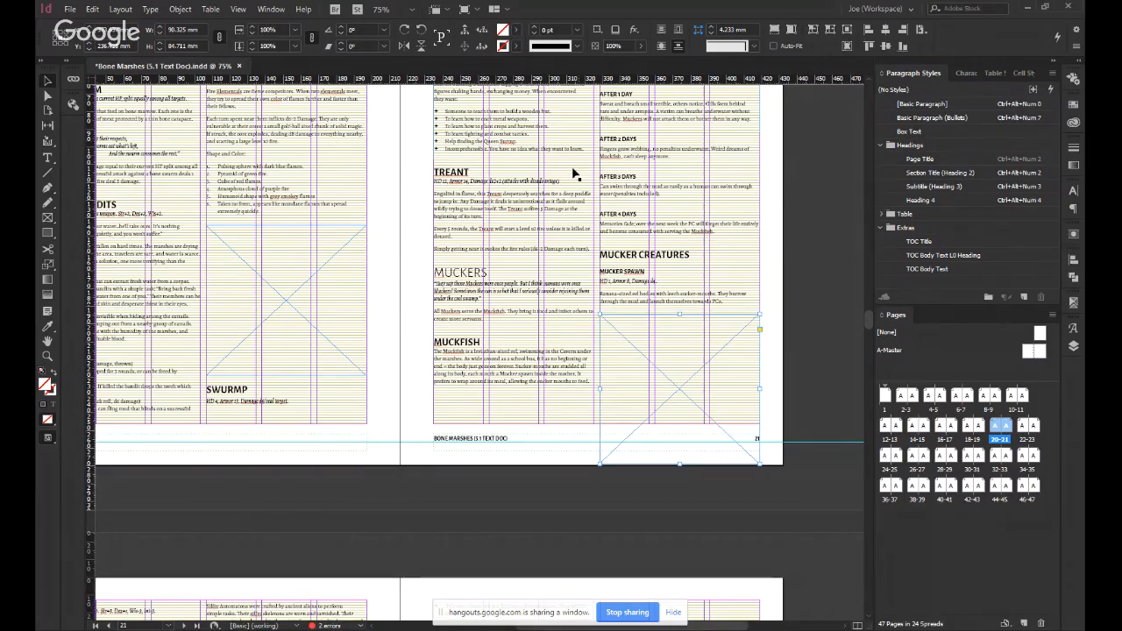
Deselect the frame and examine how the Mucker and Silfer Automatons text flows across pages 20 to 23.
scroll(489, 302, down, 10)
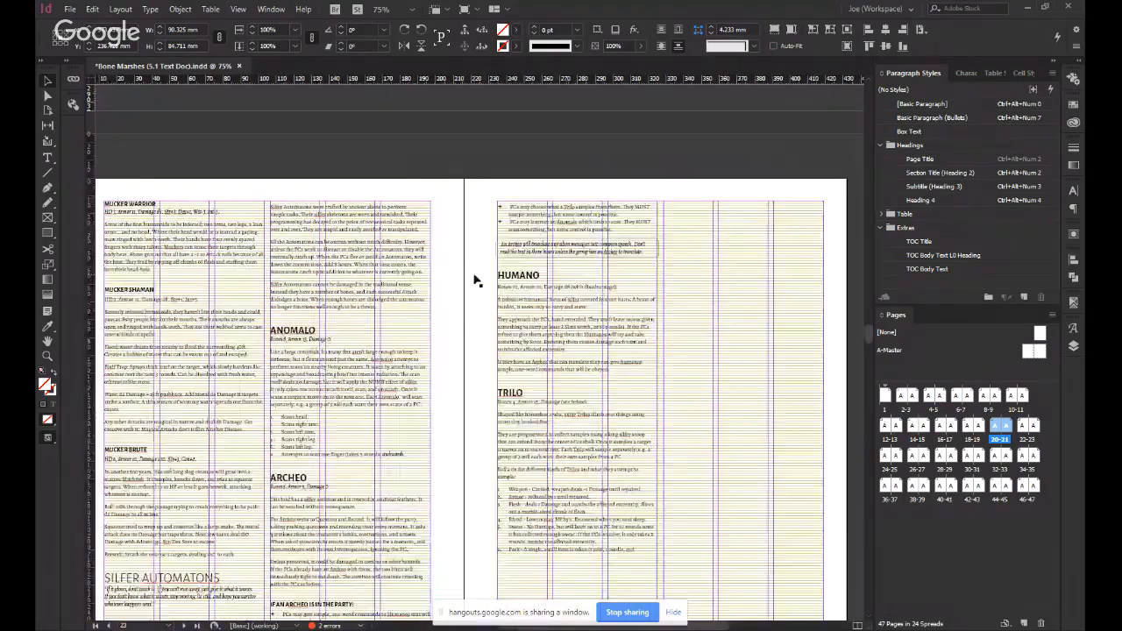
scroll(476, 279, left, 2)
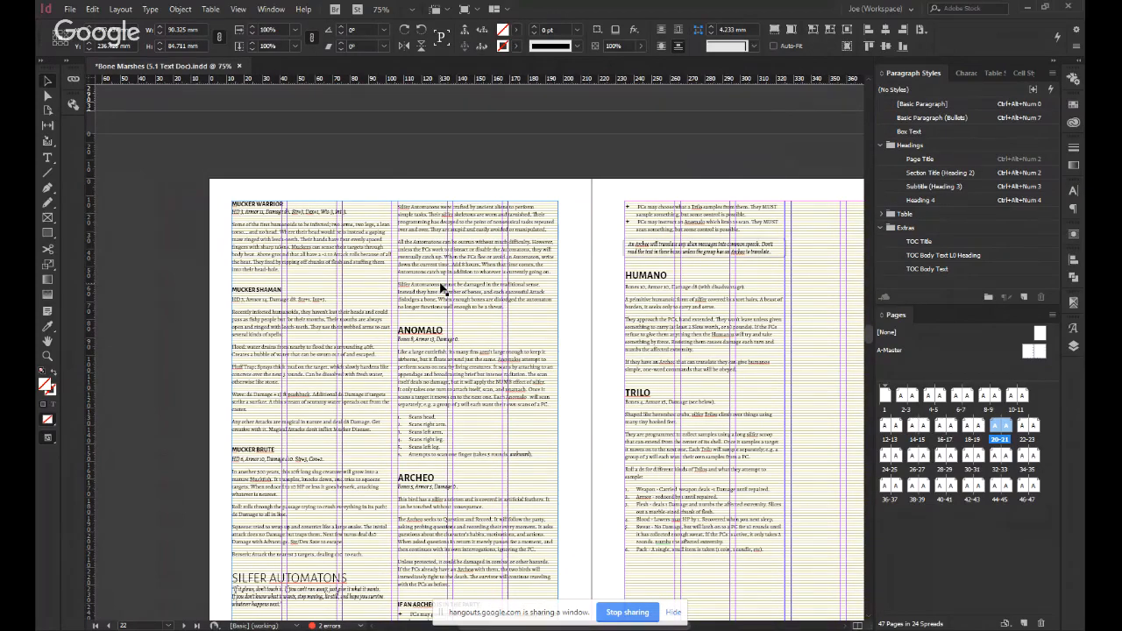
scroll(442, 288, up, 4)
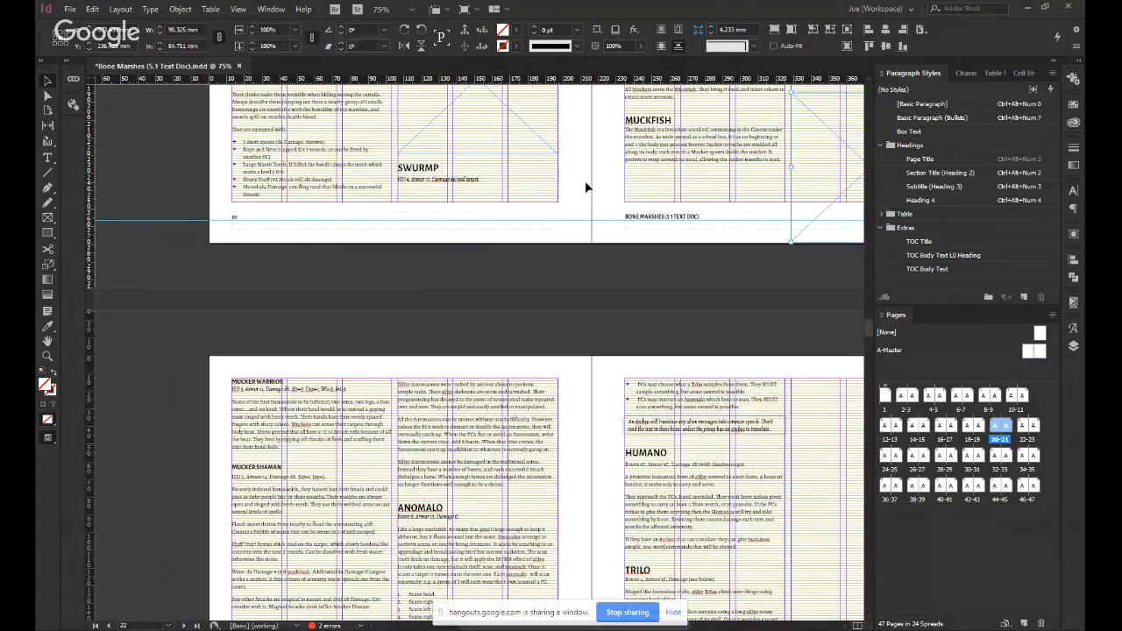
click(587, 186)
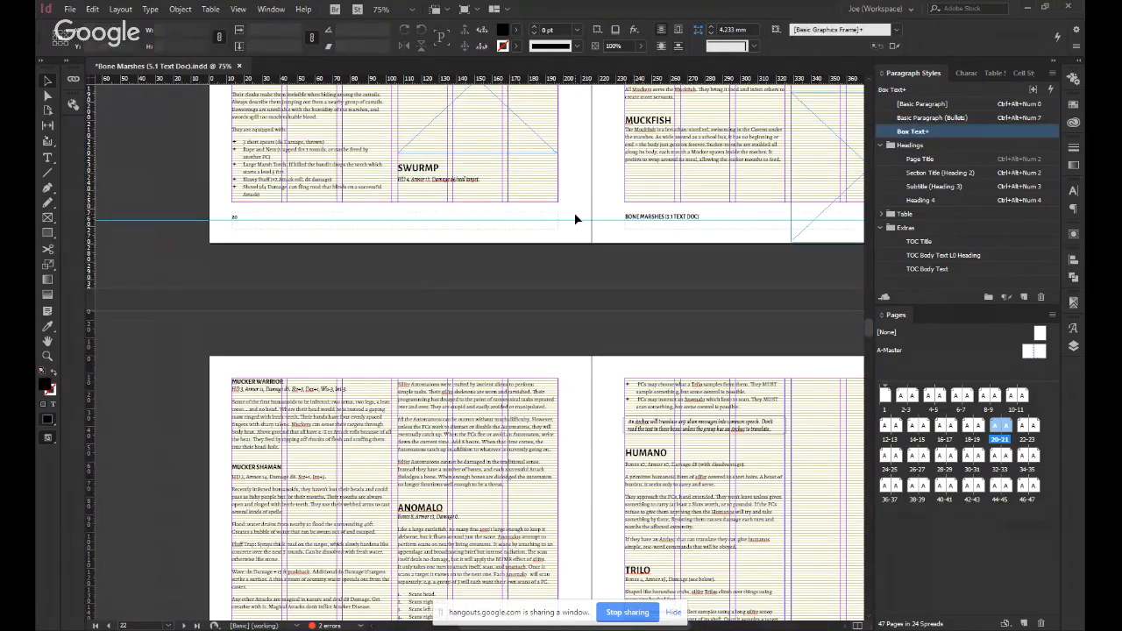
scroll(575, 219, down, 5)
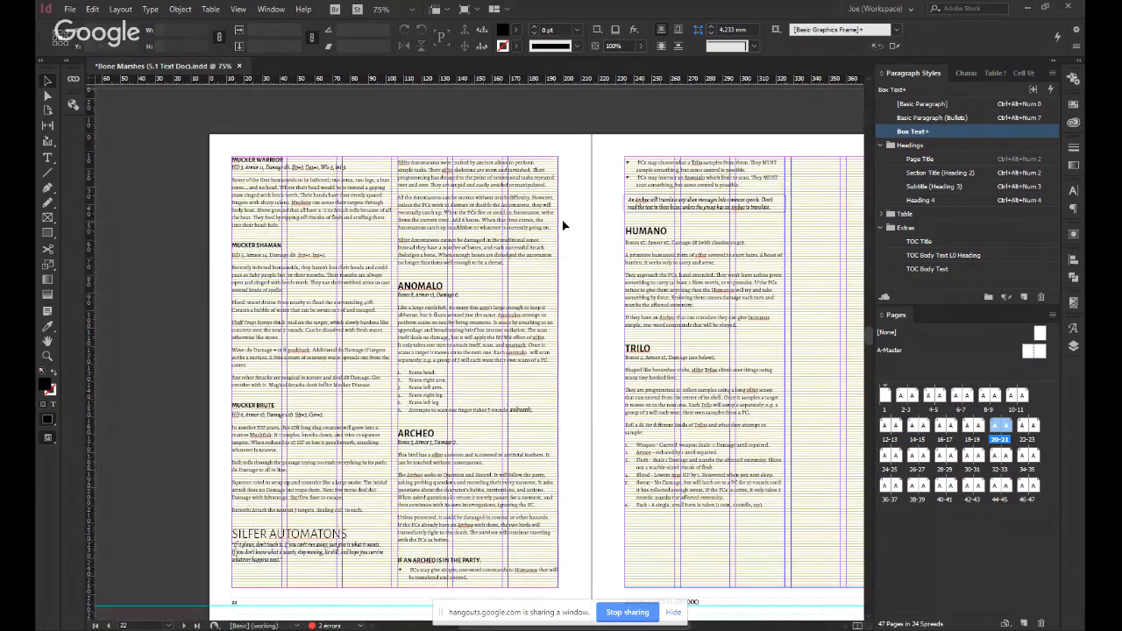
scroll(620, 194, right, 4)
scroll(608, 205, up, 4)
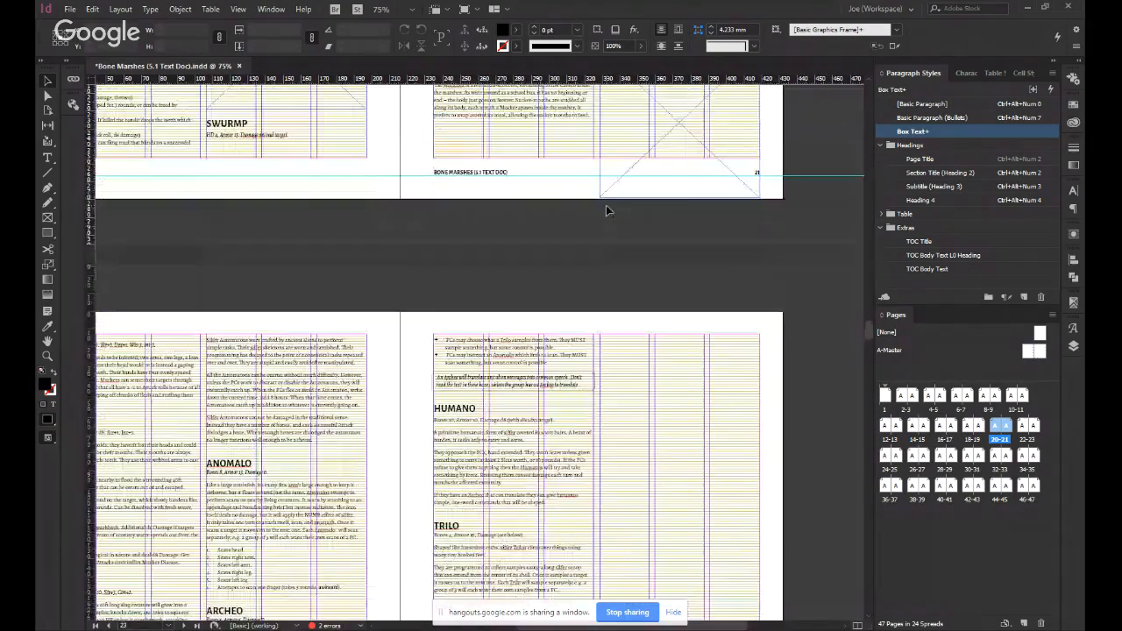
scroll(606, 205, up, 4)
scroll(606, 205, down, 5)
scroll(595, 214, left, 4)
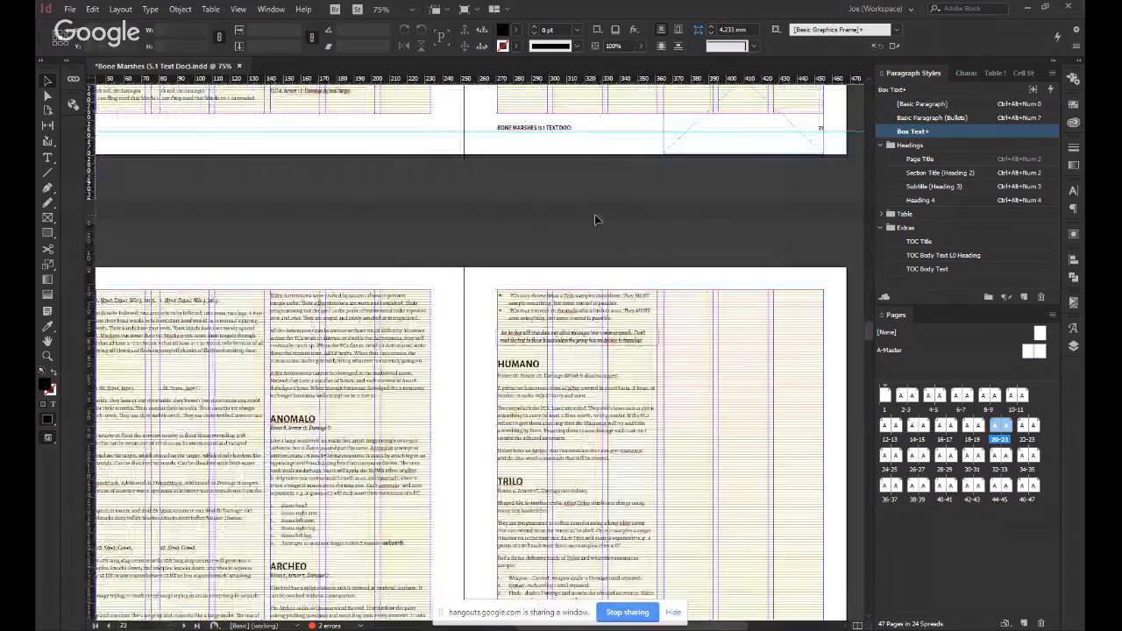
scroll(595, 226, down, 3)
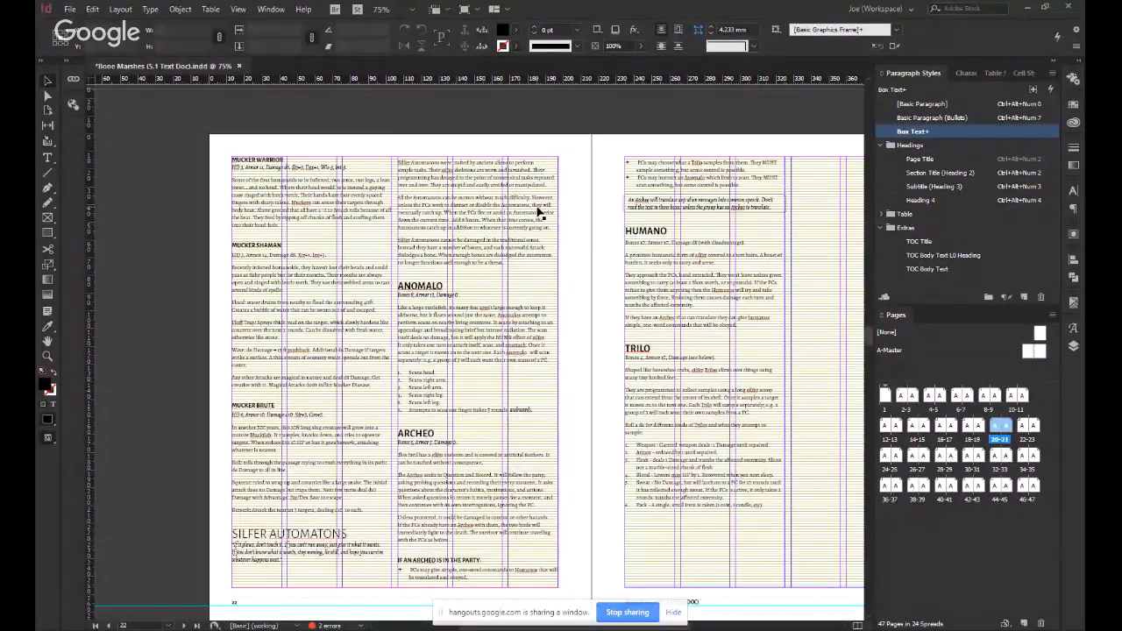
scroll(568, 251, down, 1)
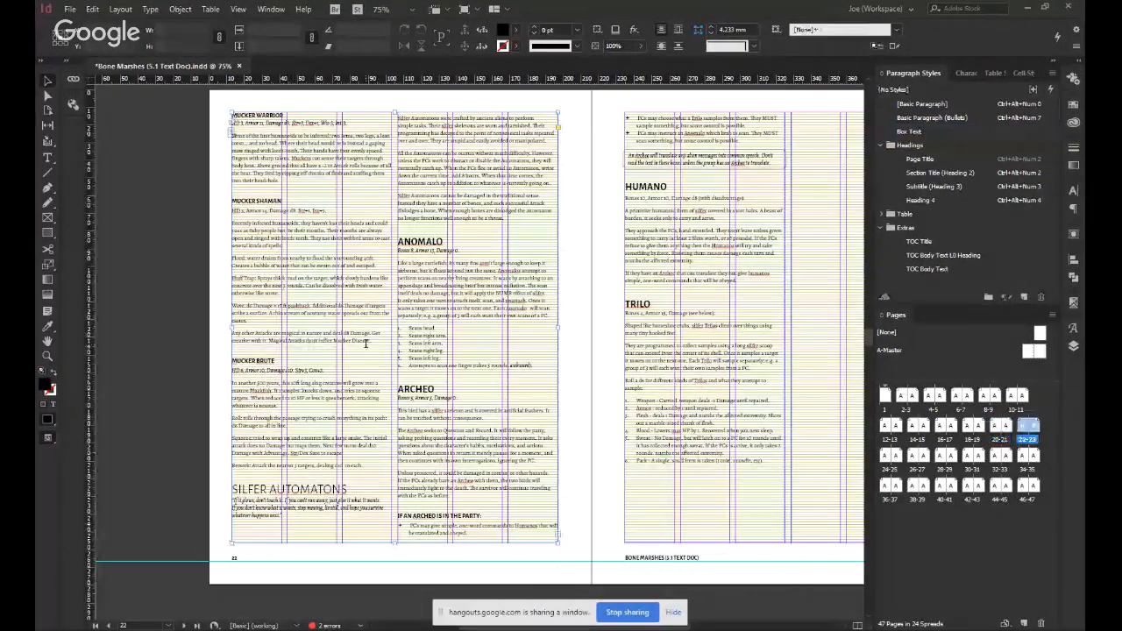
Paste a copy of the illustration frame on a new line after the Mucker Shaman description on page 22.
double_click(367, 343)
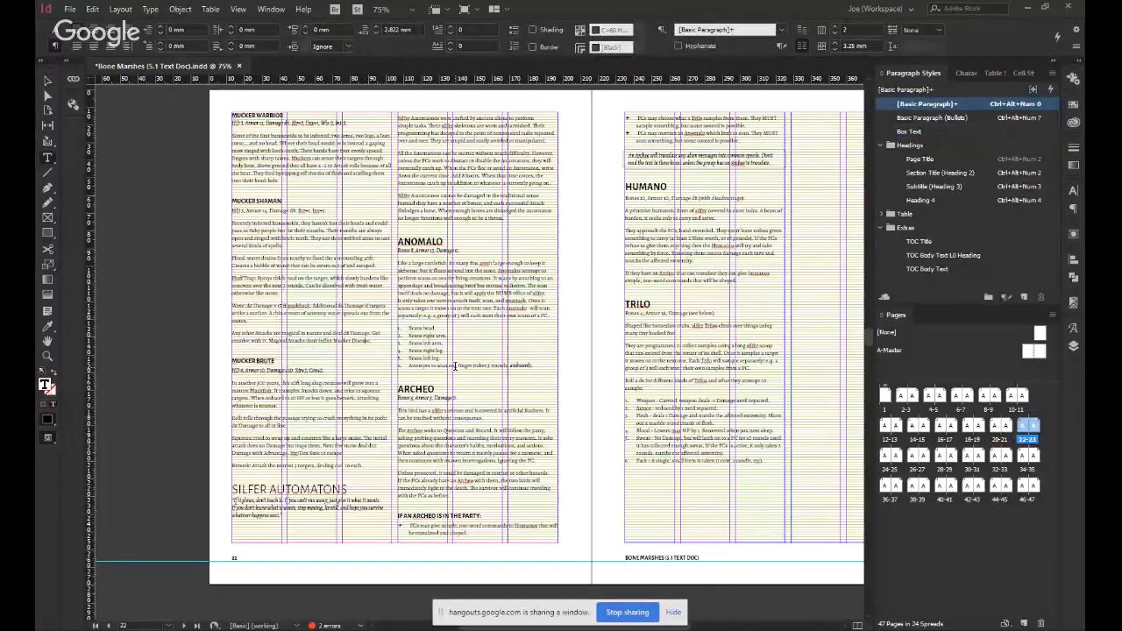
key(Return)
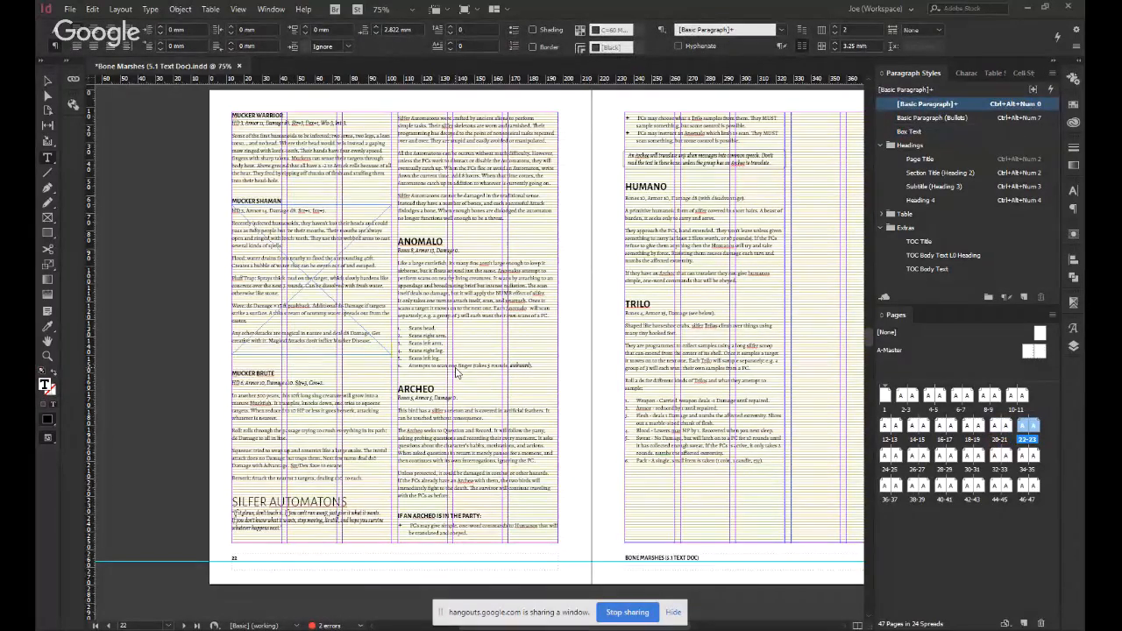
key(Escape)
Move the pasted frame on page 22 down its column to just below the Mucker Shaman text, and deselect it.
click(295, 356)
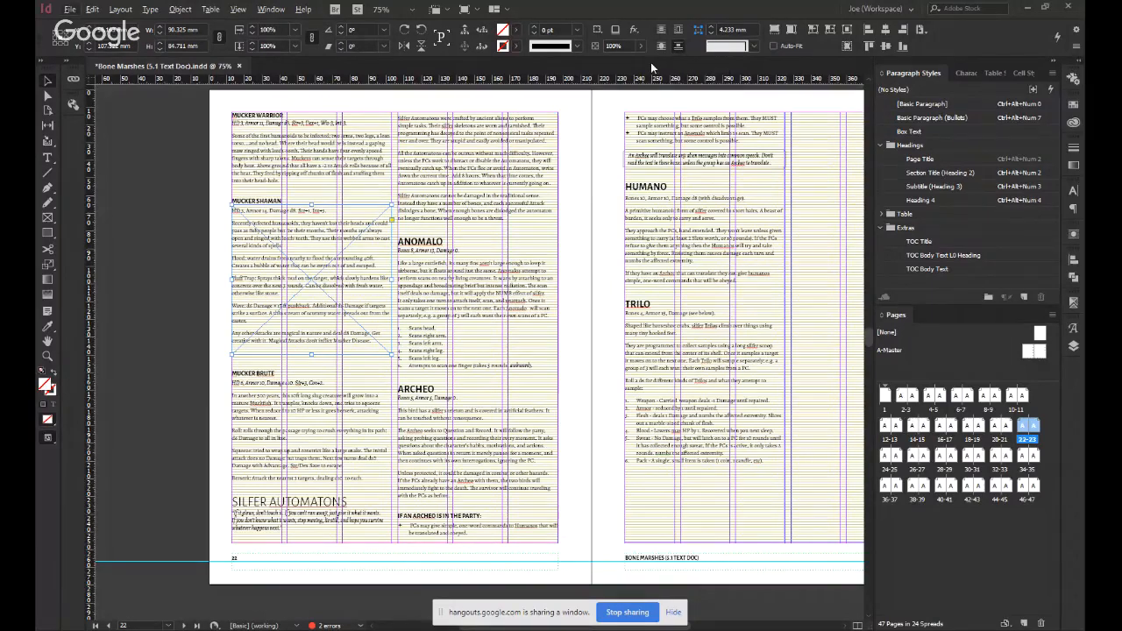
key(shift+Down)
key(shift+Down)
key(shift+Down)
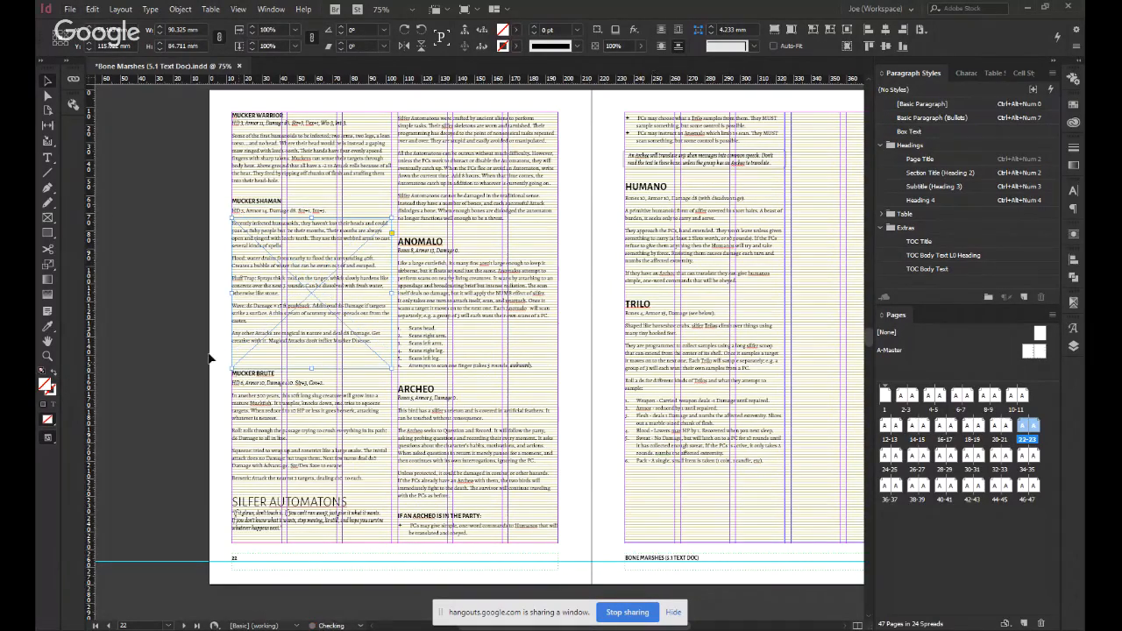
key(shift+Down)
key(shift+Down)
key(shift+Down)
key(shift+Down)
key(shift+Down)
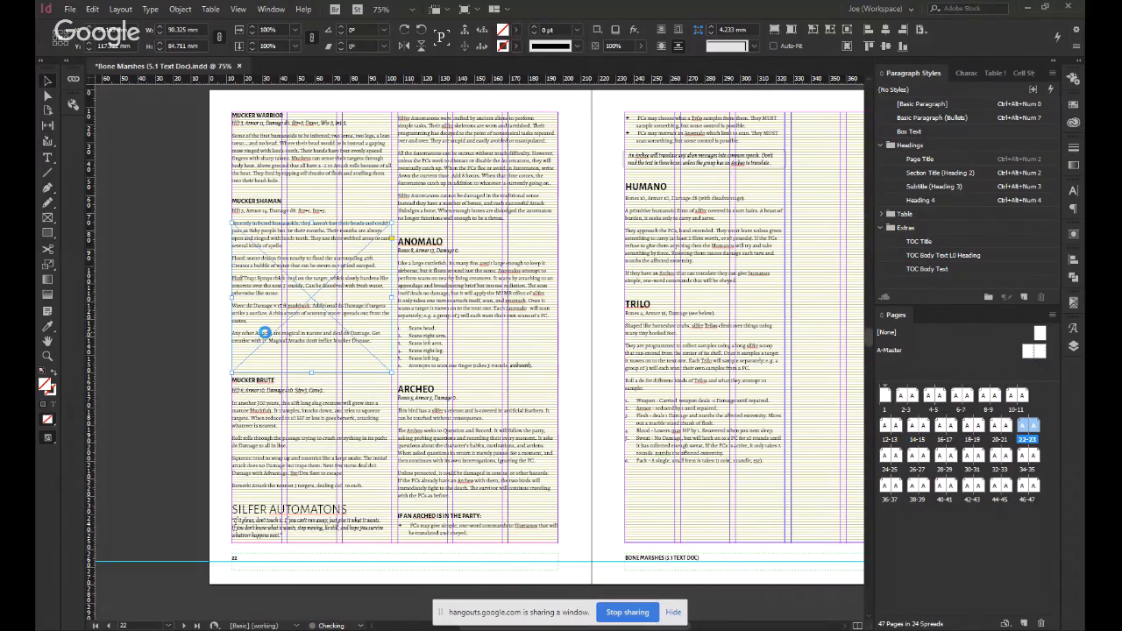
key(shift+Down)
key(shift+Down)
key(shift+Down)
key(shift+Down)
key(shift+Down)
key(shift+Down)
key(shift+Down)
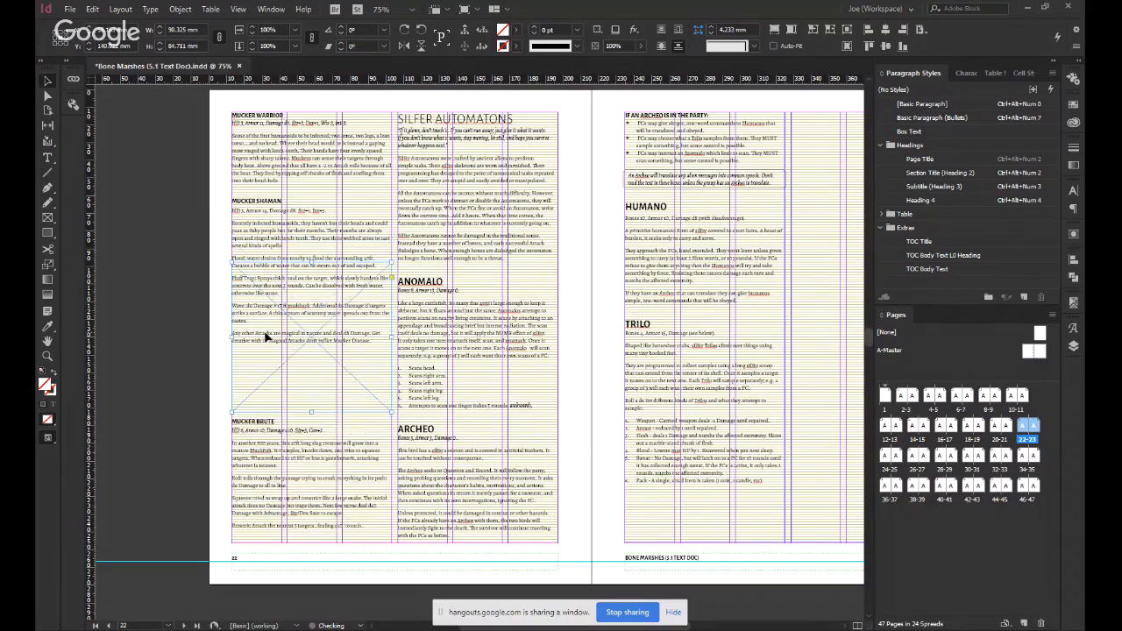
drag(309, 338, 307, 419)
click(194, 408)
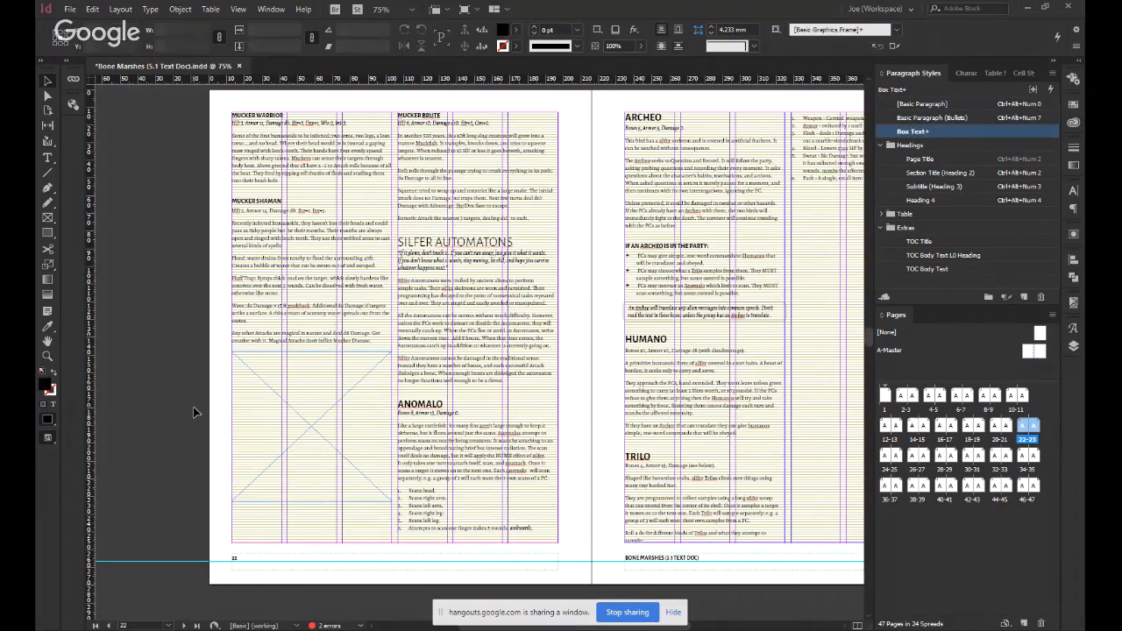
Review the placed illustration frames and the surrounding text flow on the spreads from page 20 to page 23.
scroll(193, 407, up, 1)
scroll(193, 407, up, 10)
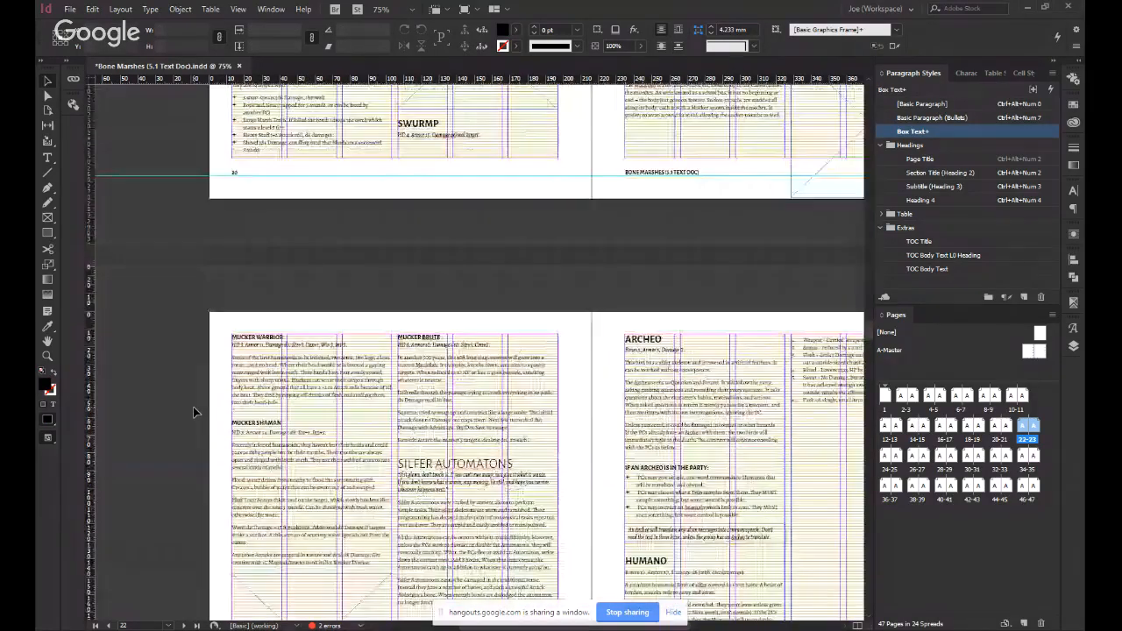
scroll(193, 413, down, 8)
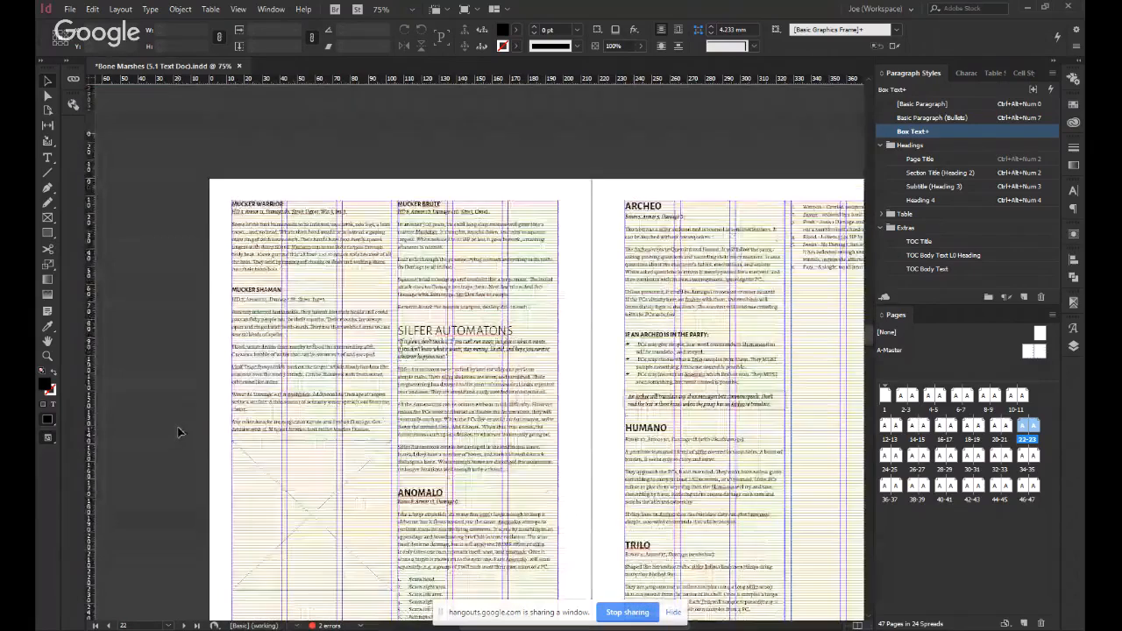
scroll(180, 427, up, 8)
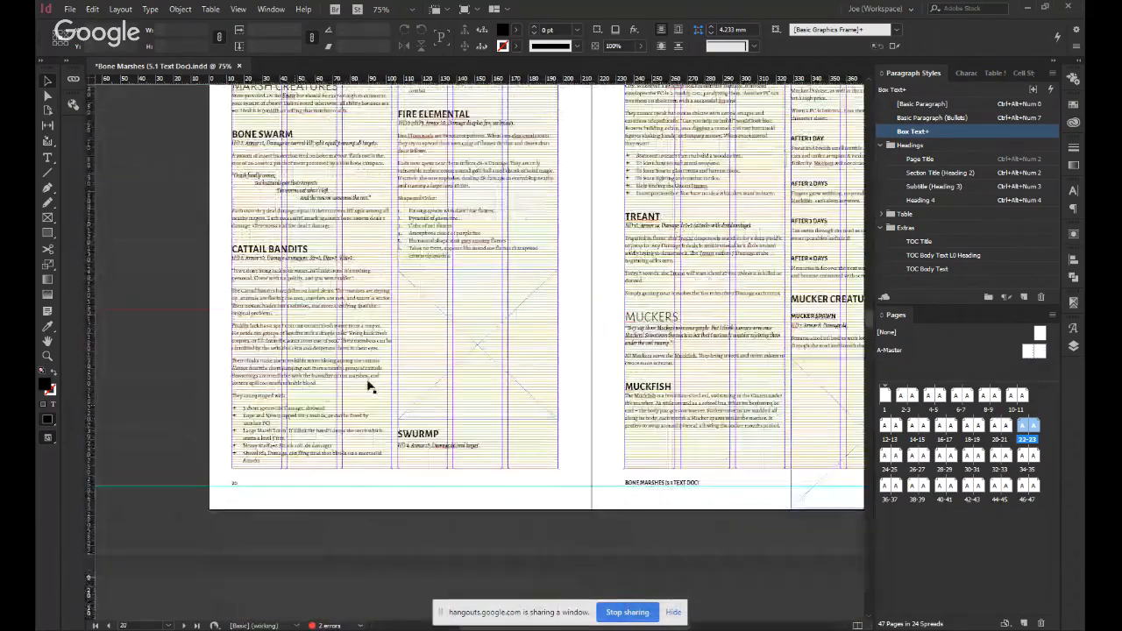
click(492, 335)
click(592, 332)
drag(617, 354, 499, 318)
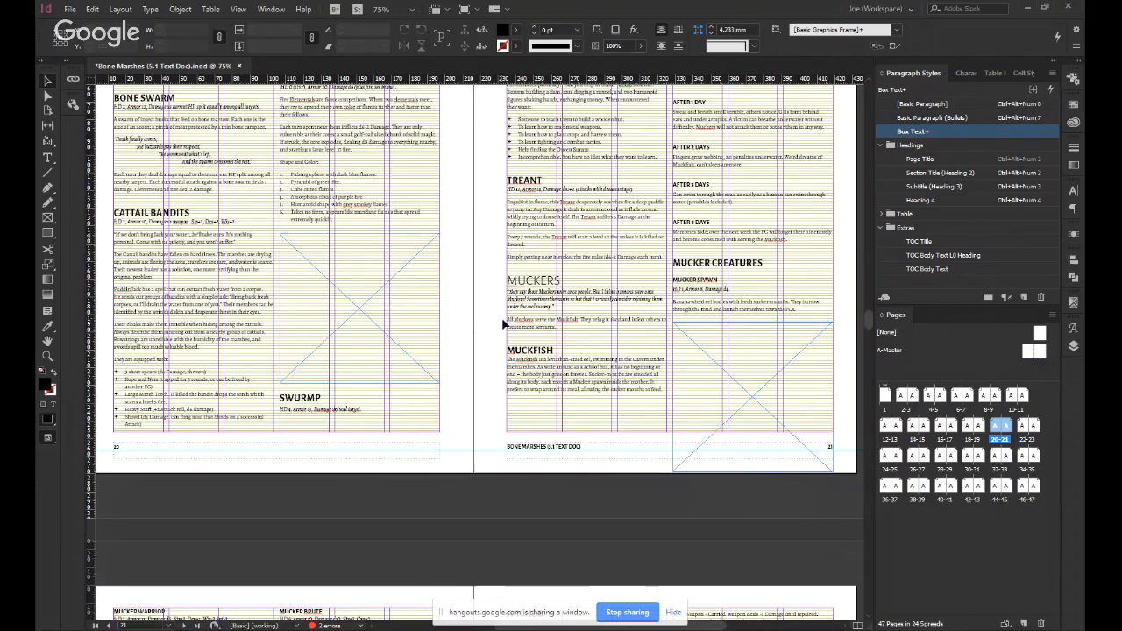
scroll(479, 313, down, 1)
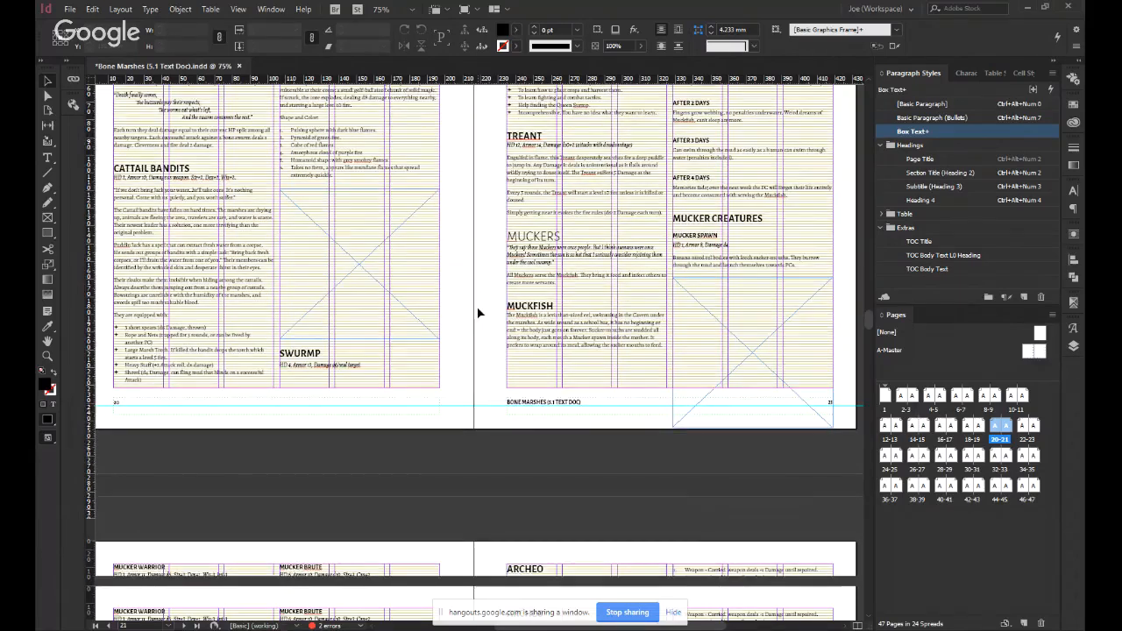
scroll(479, 313, down, 2)
scroll(479, 313, up, 5)
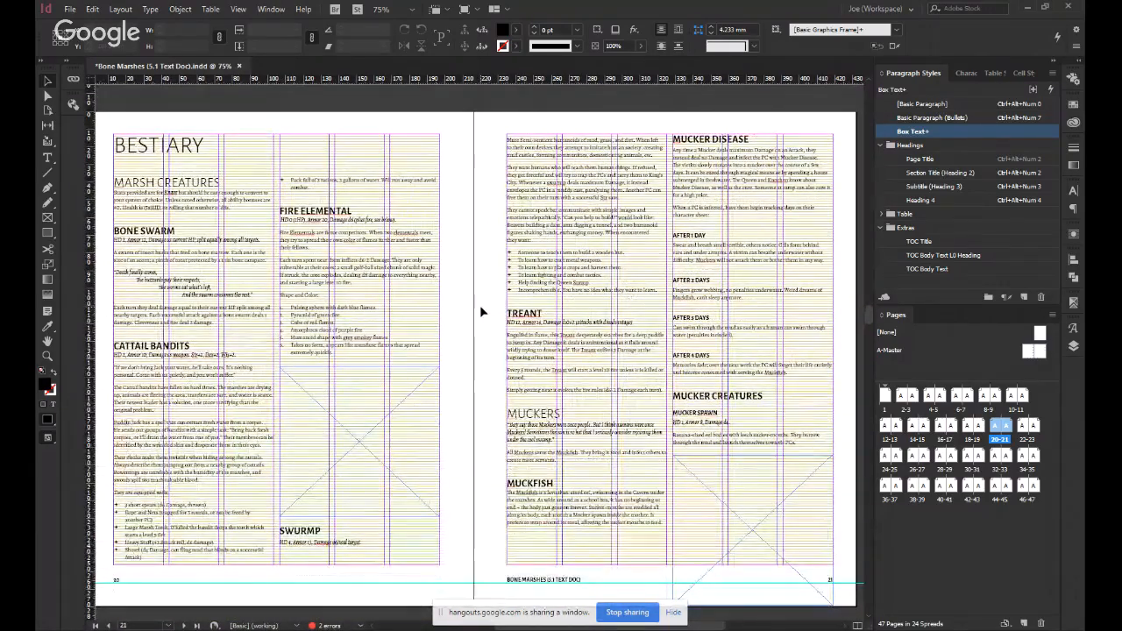
Resize the illustration frame above "Swurmp" on page 20 to about 45.5 mm high at full column width, and deselect it.
click(366, 473)
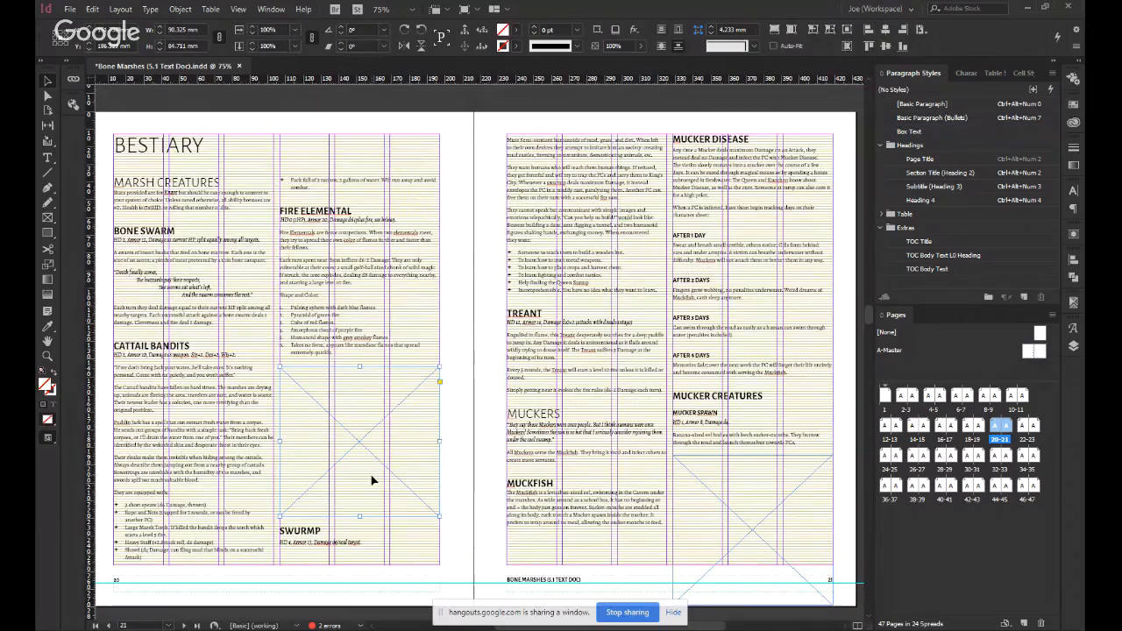
drag(439, 515, 419, 473)
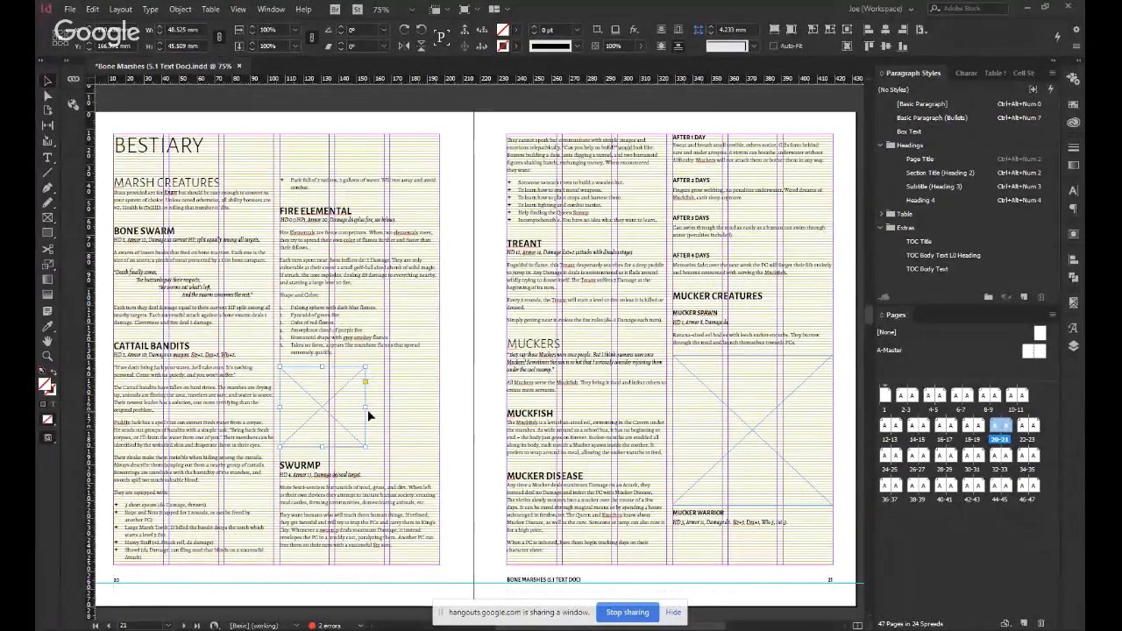
drag(365, 409, 440, 425)
click(459, 440)
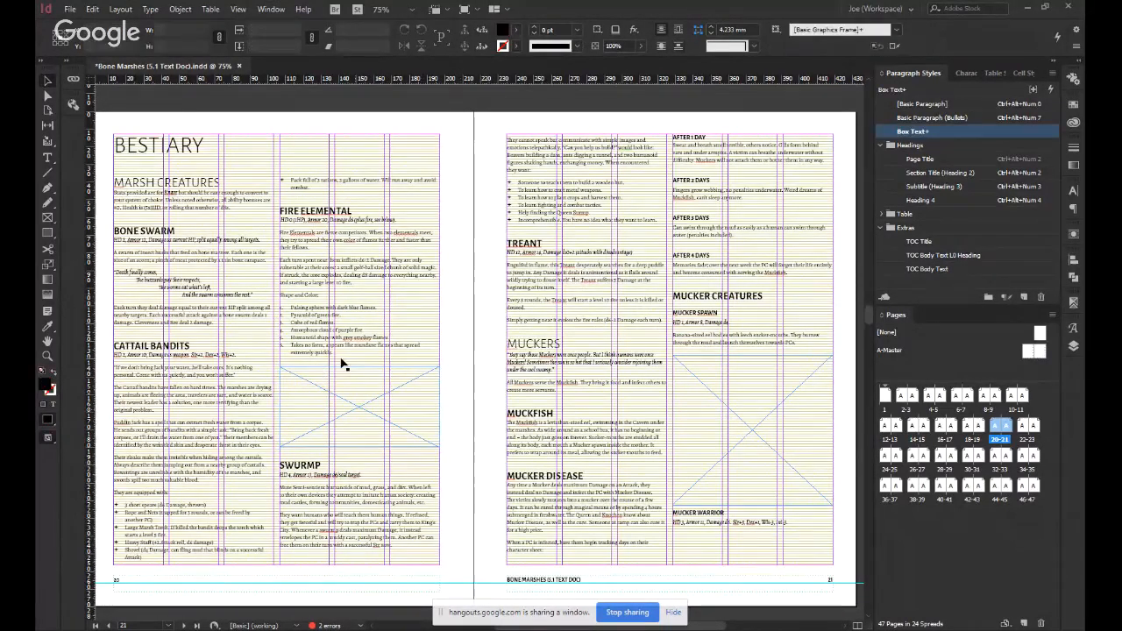
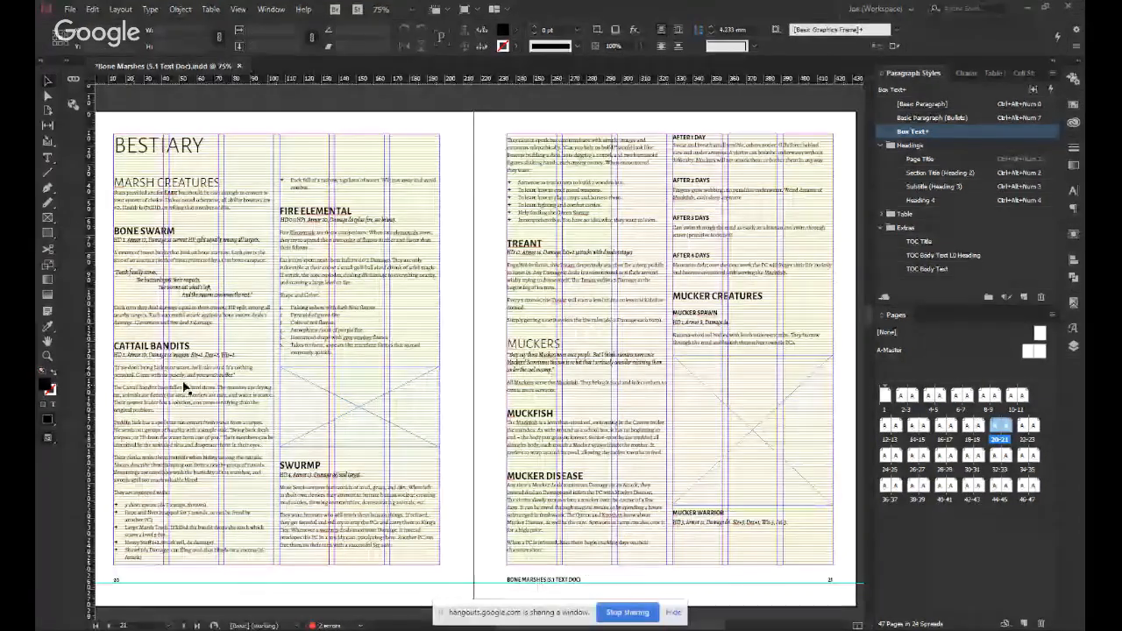
Place the ogre illustration in the frame above "Swurmp" on page 20 and fill the frame proportionally with it.
click(430, 403)
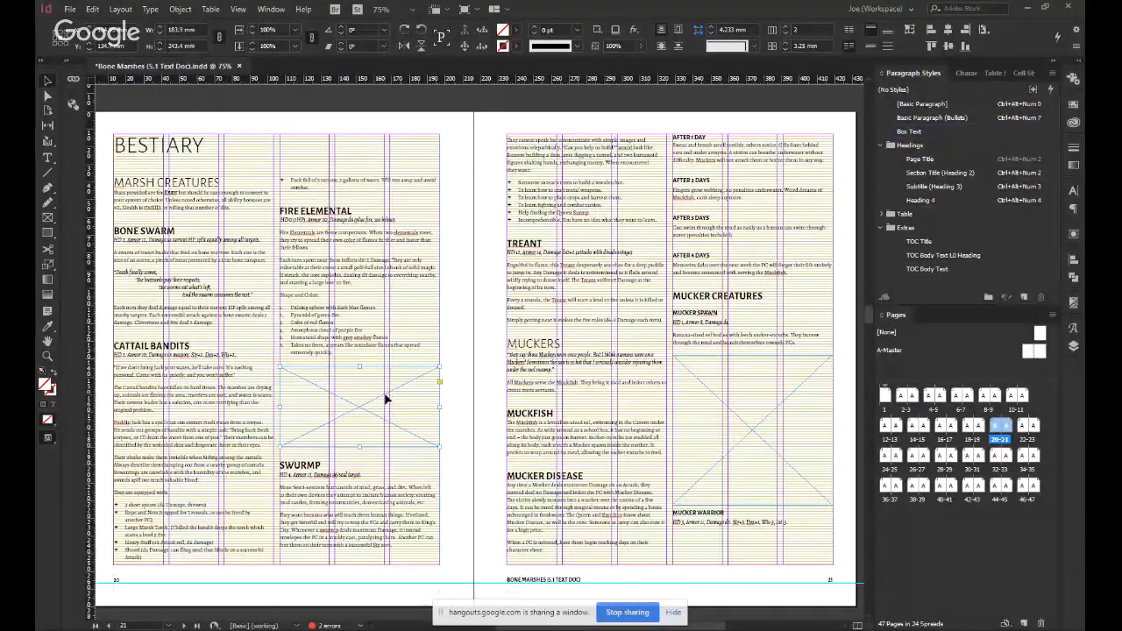
click(437, 407)
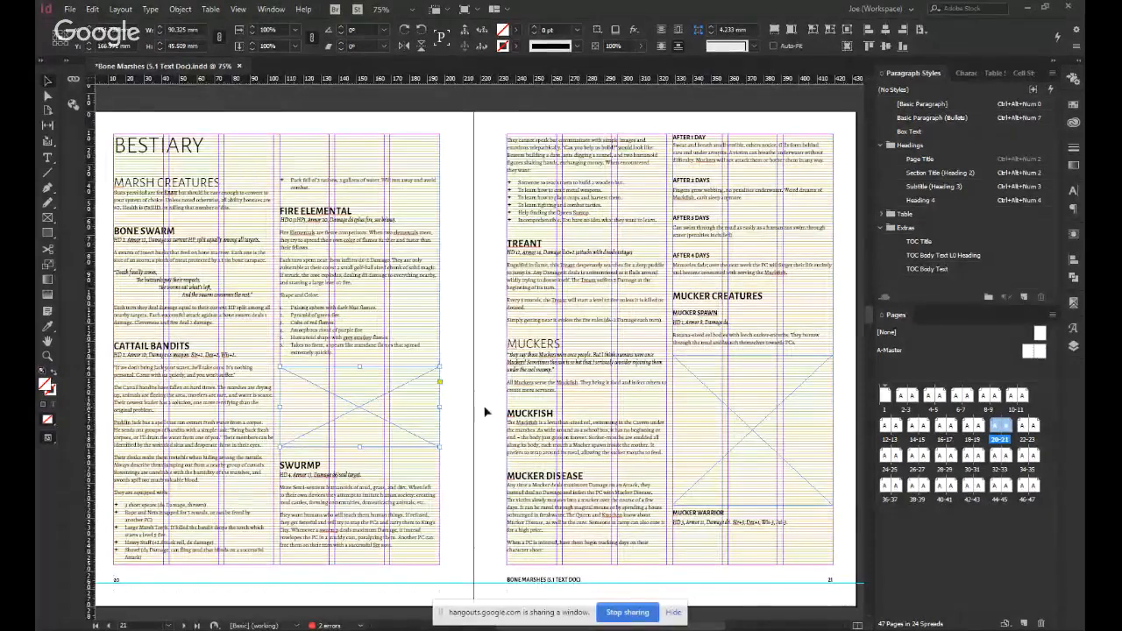
click(484, 410)
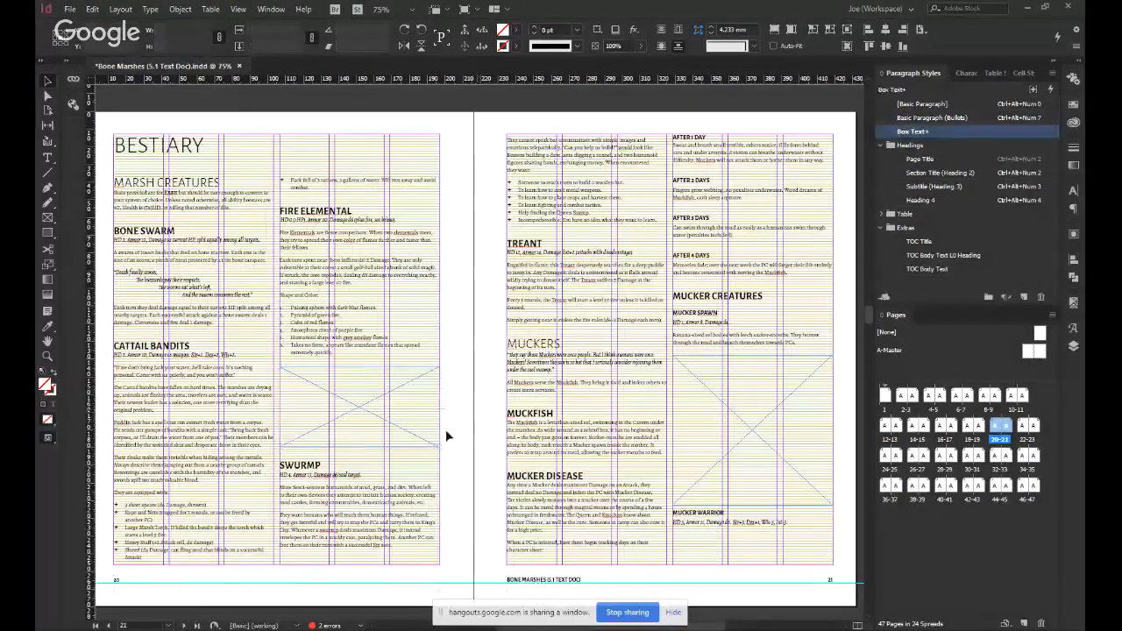
click(366, 415)
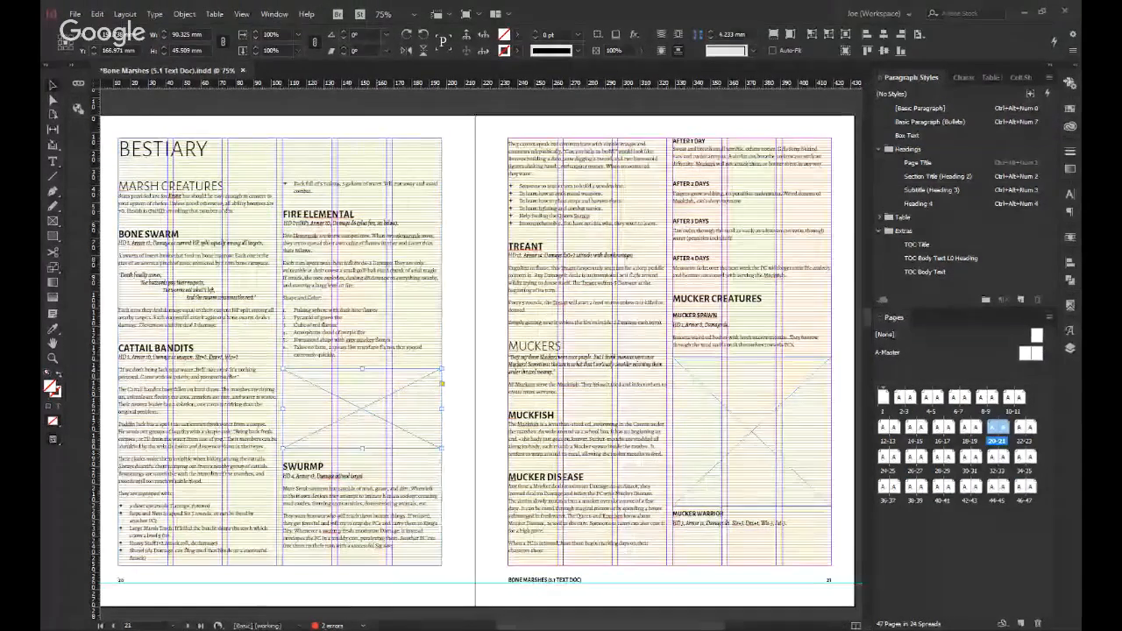
double_click(431, 467)
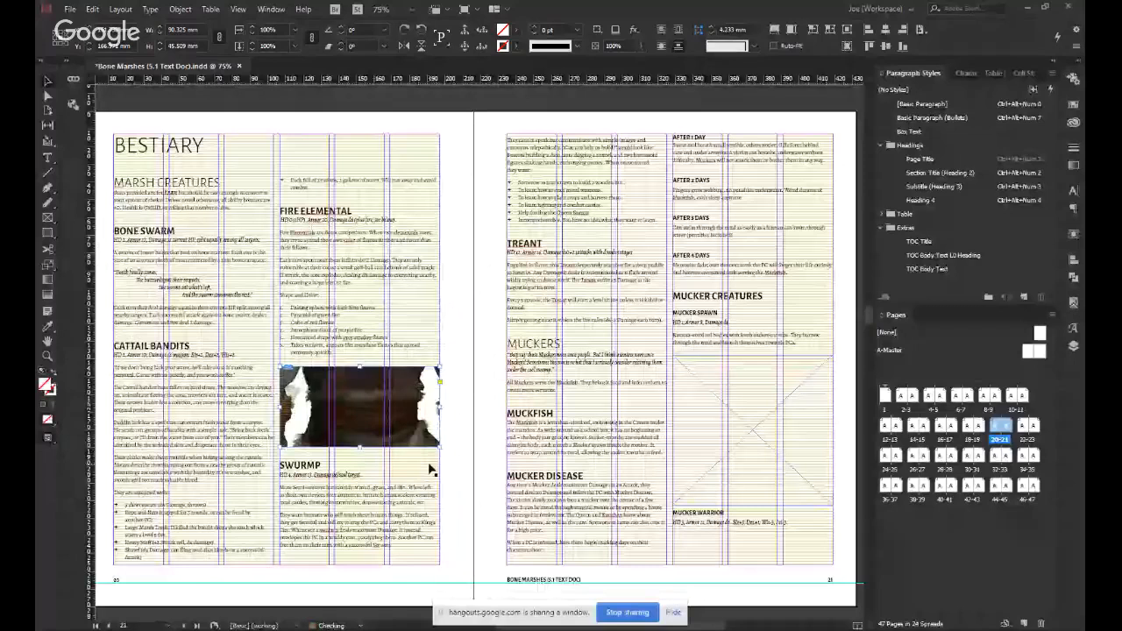
click(464, 392)
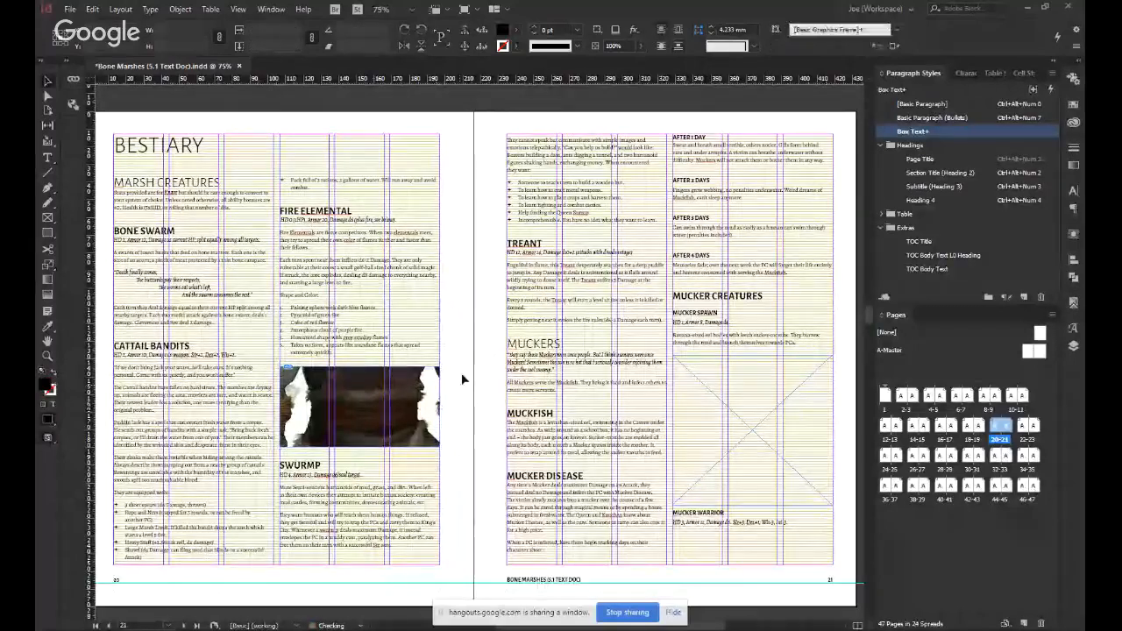
click(385, 376)
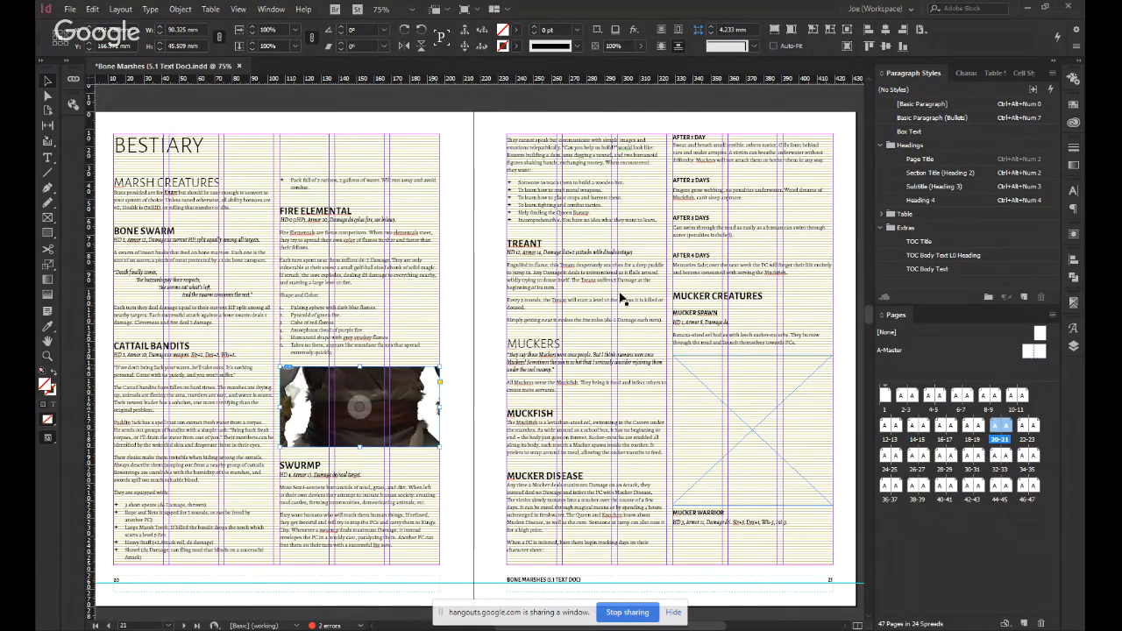
click(775, 29)
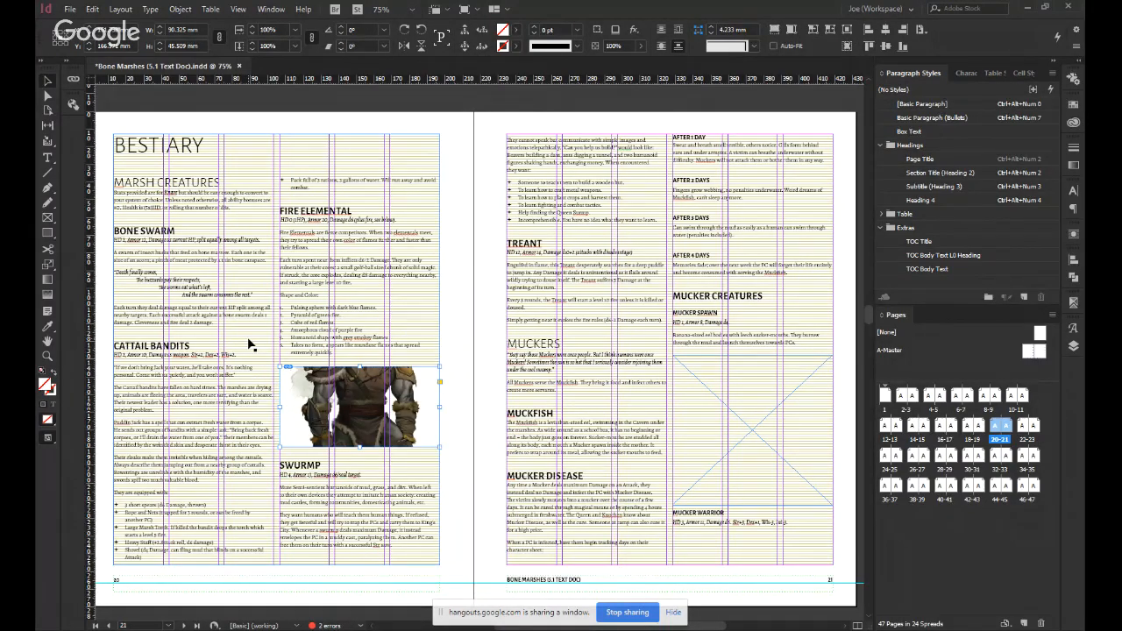
Try fitting the page 20 frame to its content and the content to the frame, restoring the proportional fill.
click(831, 31)
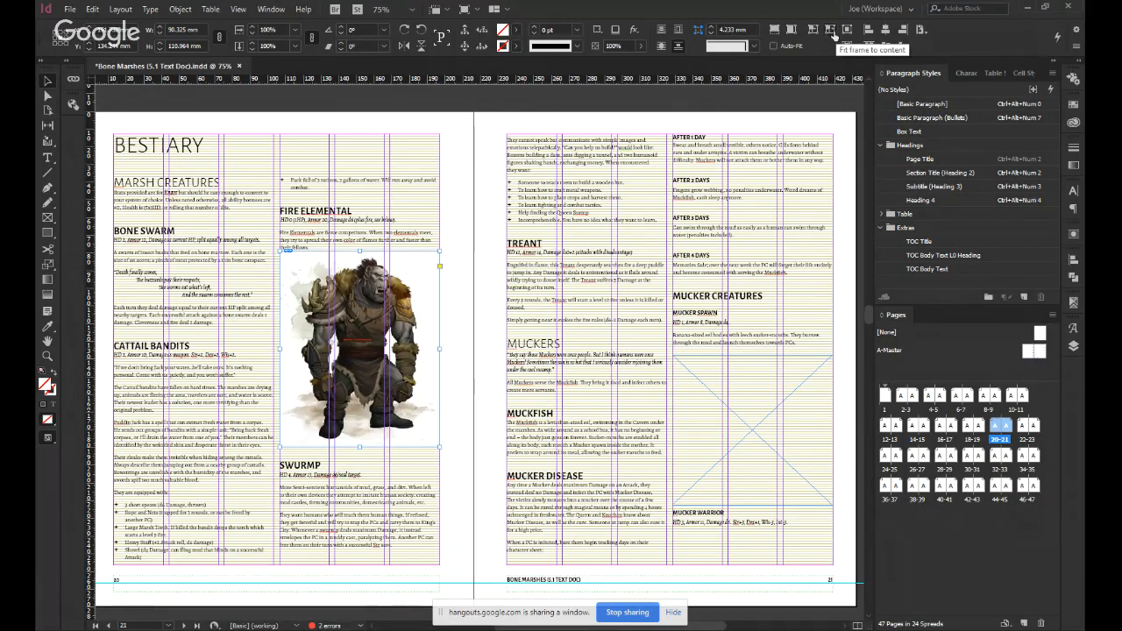
key(ctrl+z)
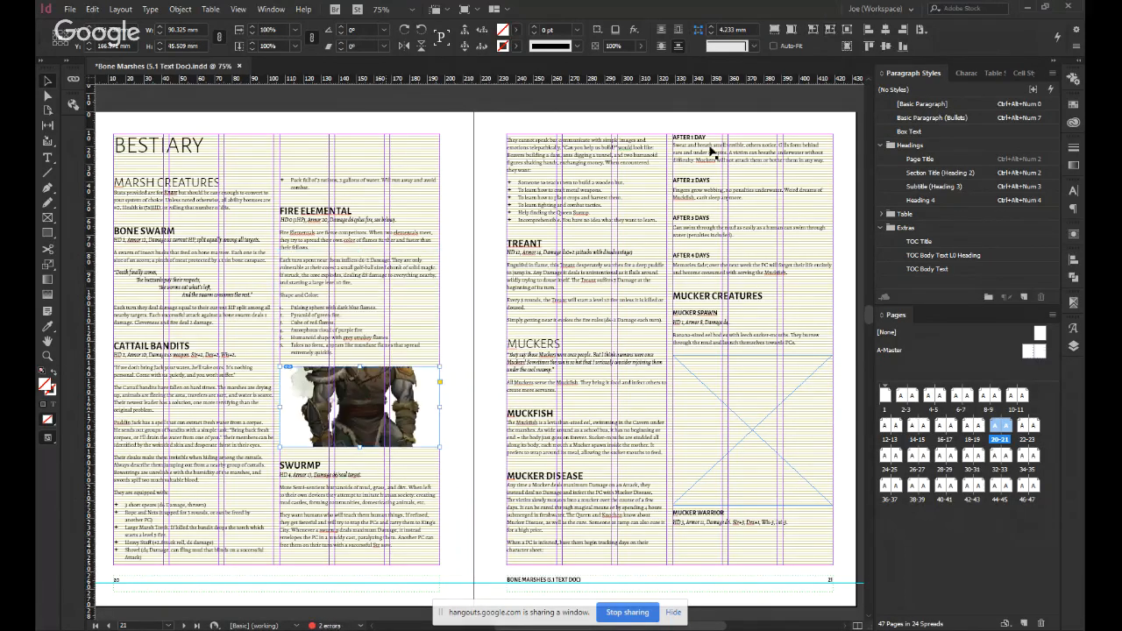
click(812, 30)
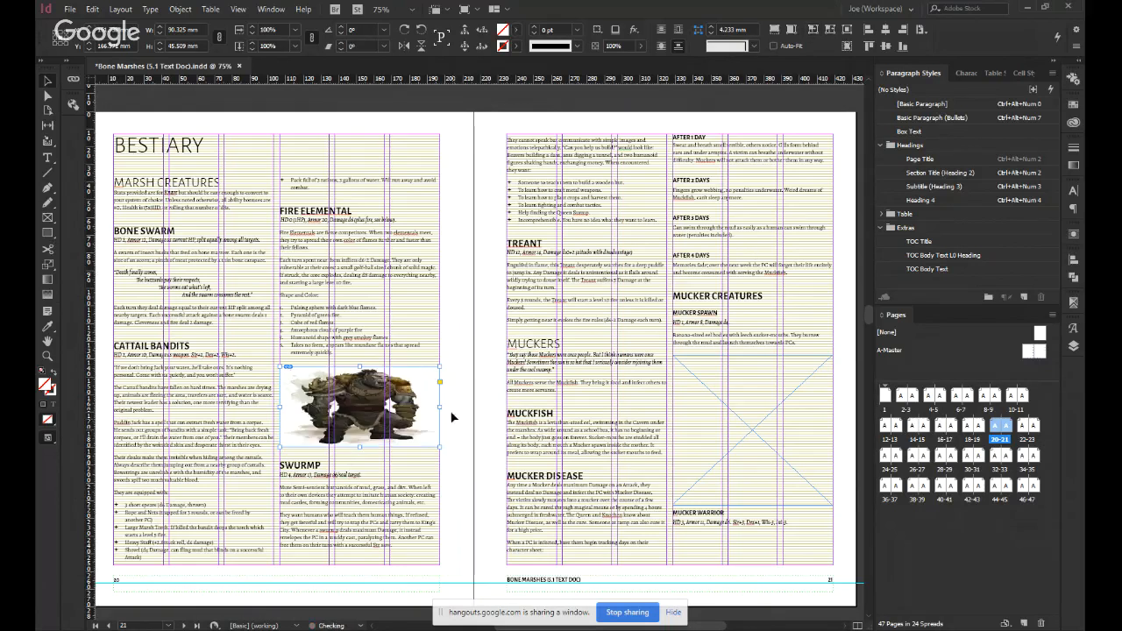
click(775, 33)
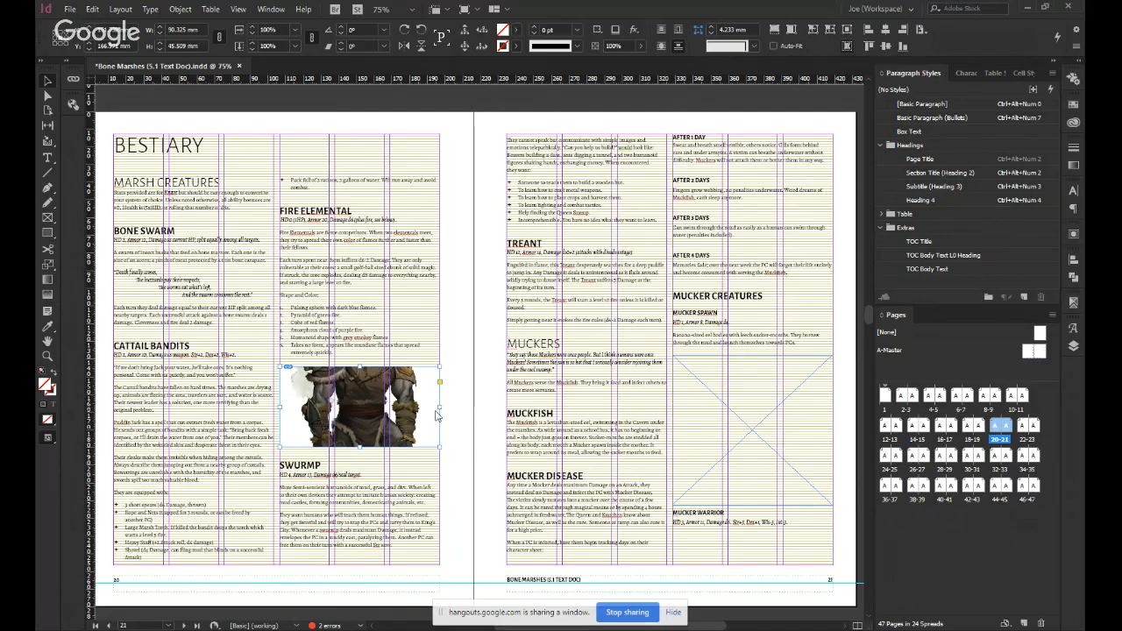
Scale the ogre image inside the page 20 frame to about 39 × 48 mm, move it up to show the whole figure, and deselect it.
click(376, 400)
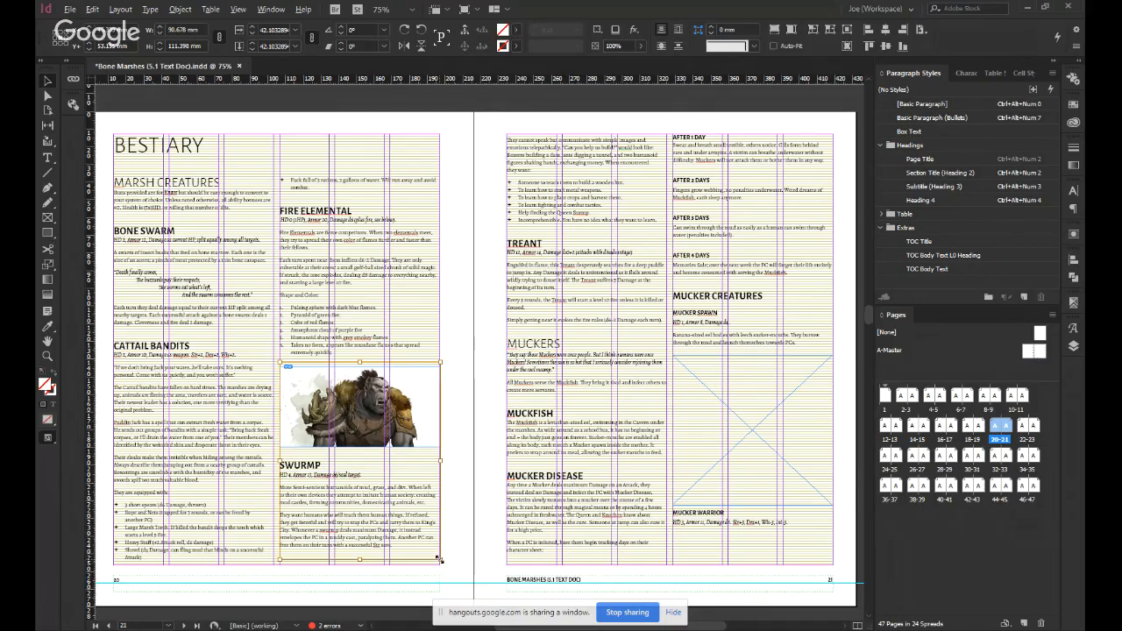
drag(440, 556, 396, 486)
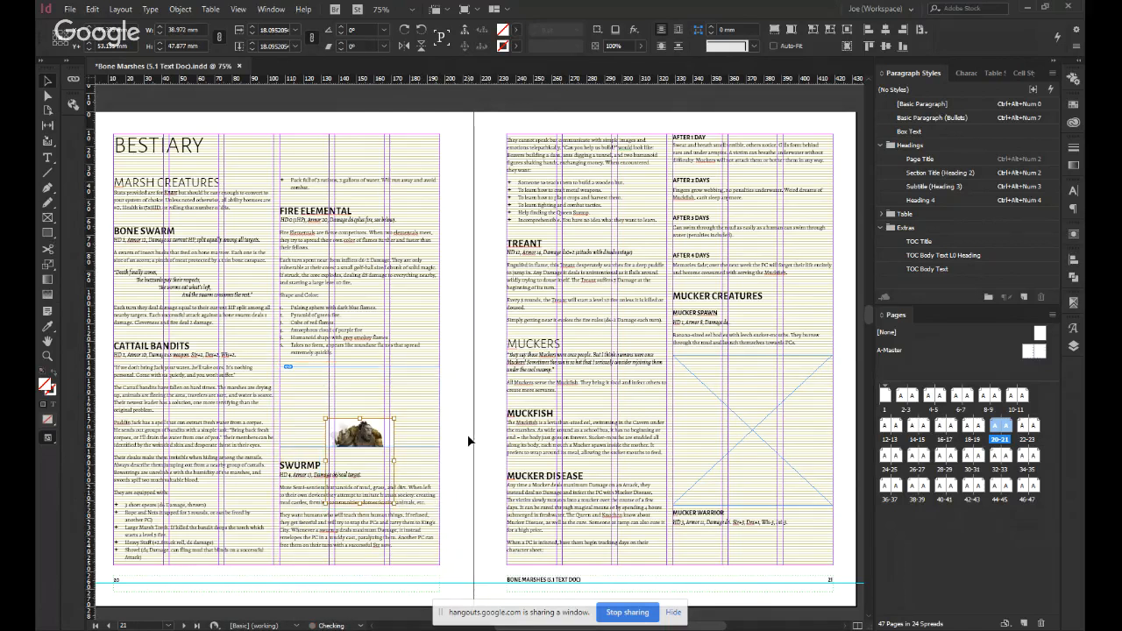
key(shift+Up)
key(shift+Up)
key(shift+Up)
key(shift+Up)
key(shift+Up)
key(shift+Up)
key(shift+Up)
key(shift+Up)
key(shift+Up)
key(shift+Up)
key(shift+Up)
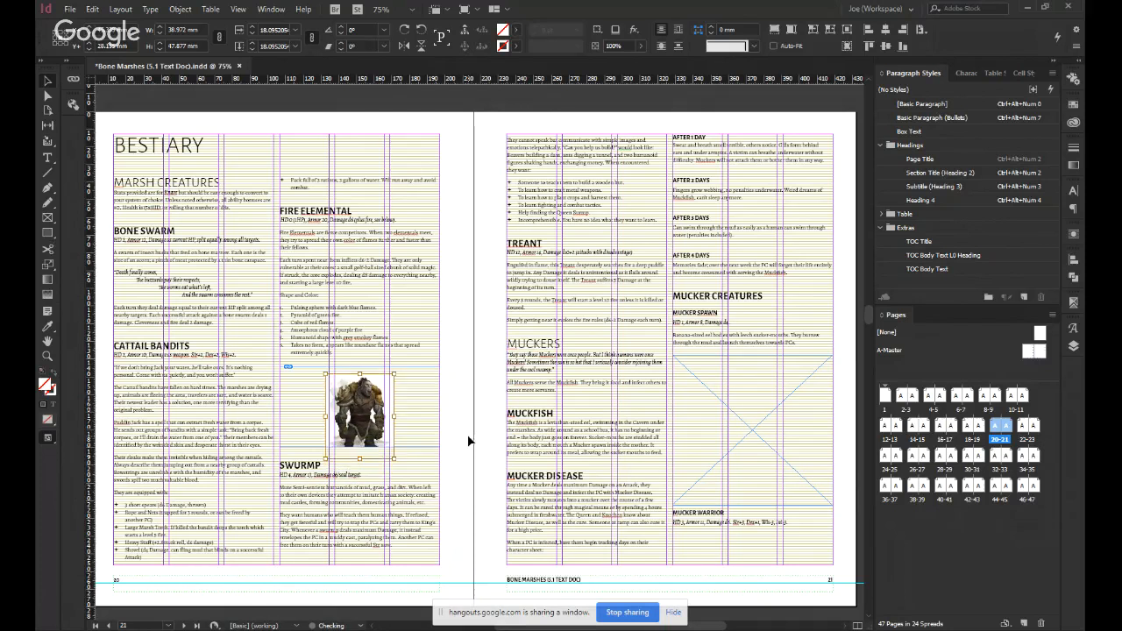
click(468, 440)
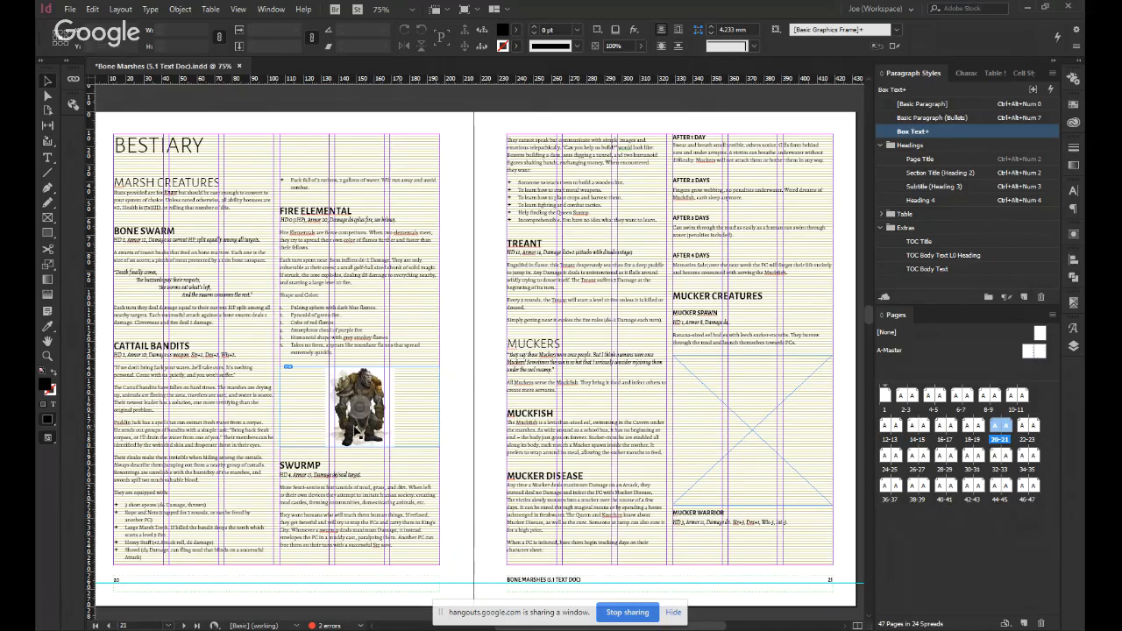
Preview the spread without guides and place the same ogre illustration in the empty frame above "Mucker Warrior" on page 21.
key(w)
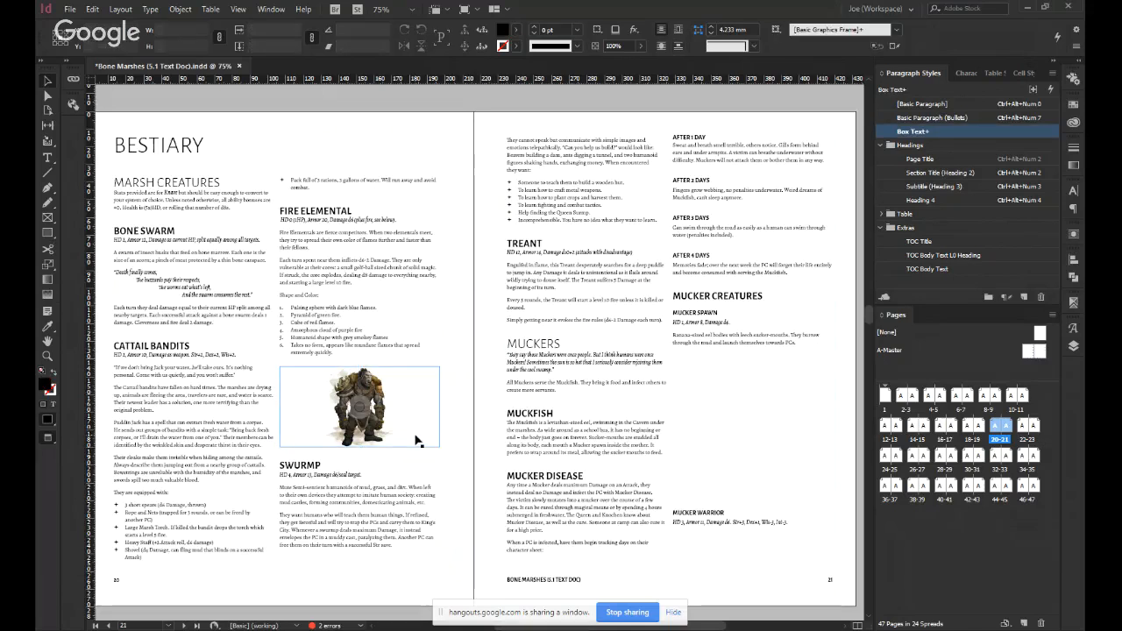
click(723, 425)
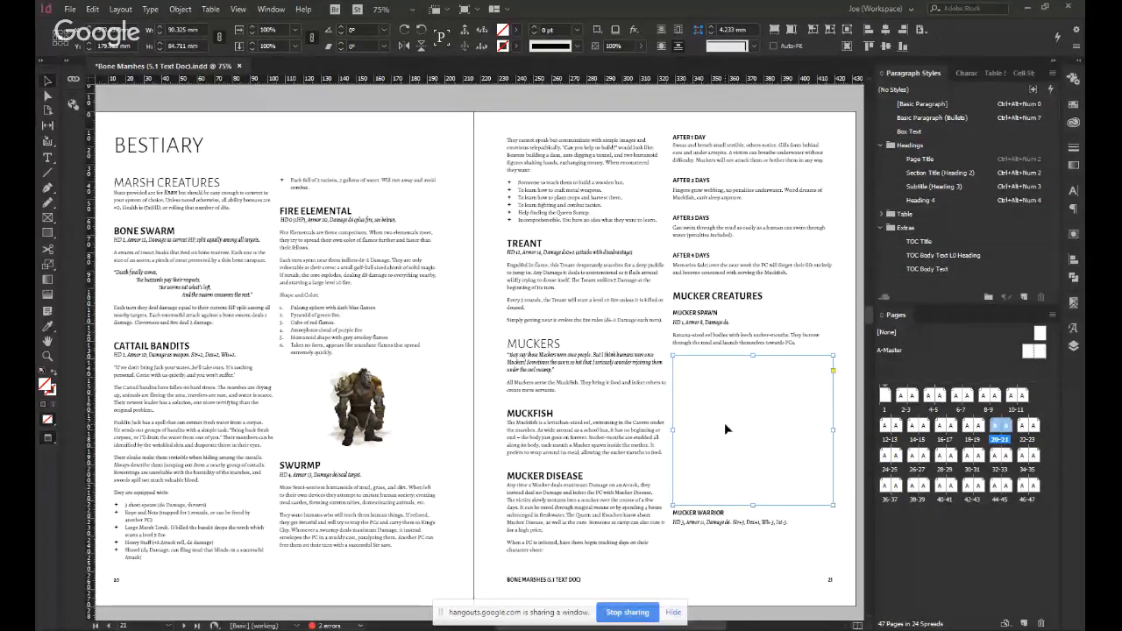
scroll(724, 423, down, 3)
scroll(724, 424, down, 4)
scroll(724, 423, up, 4)
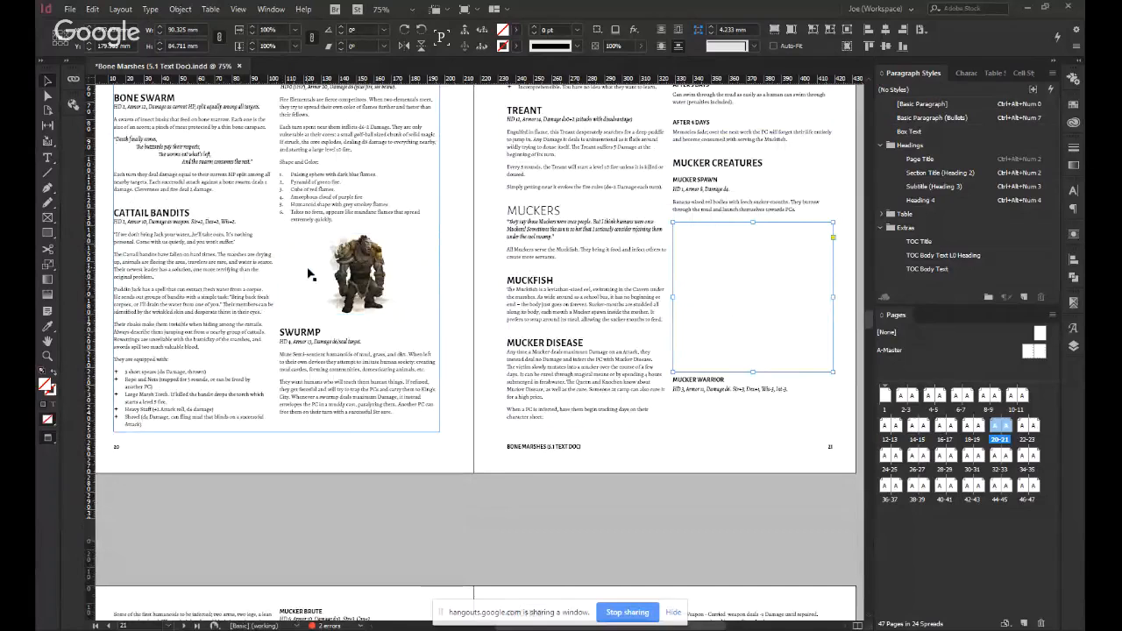
click(349, 275)
click(728, 299)
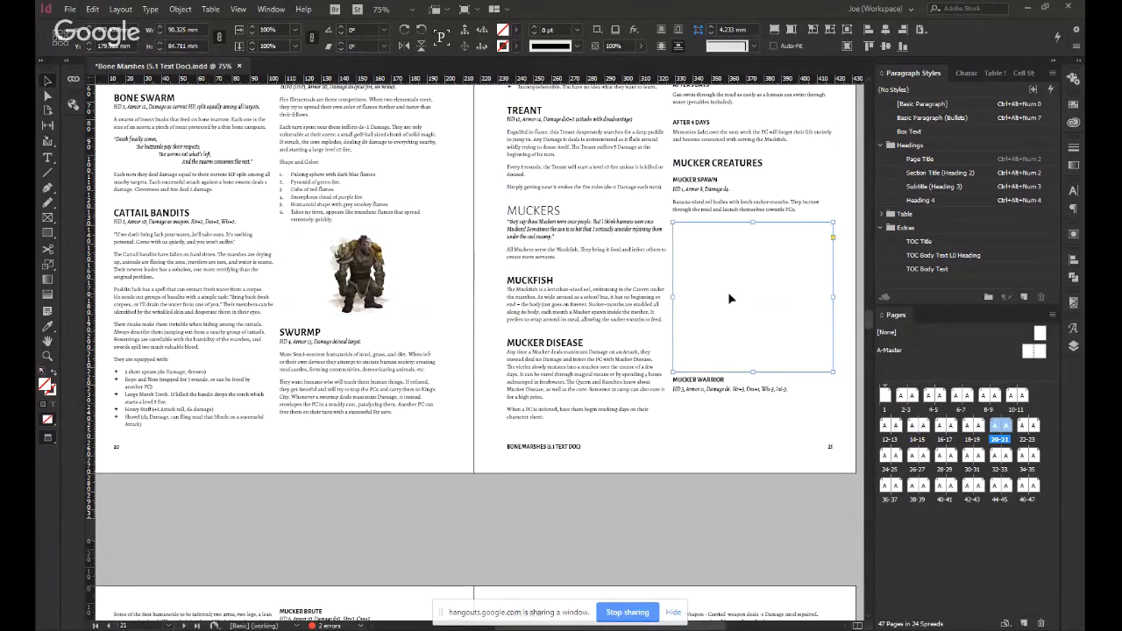
key(ctrl+d)
double_click(679, 312)
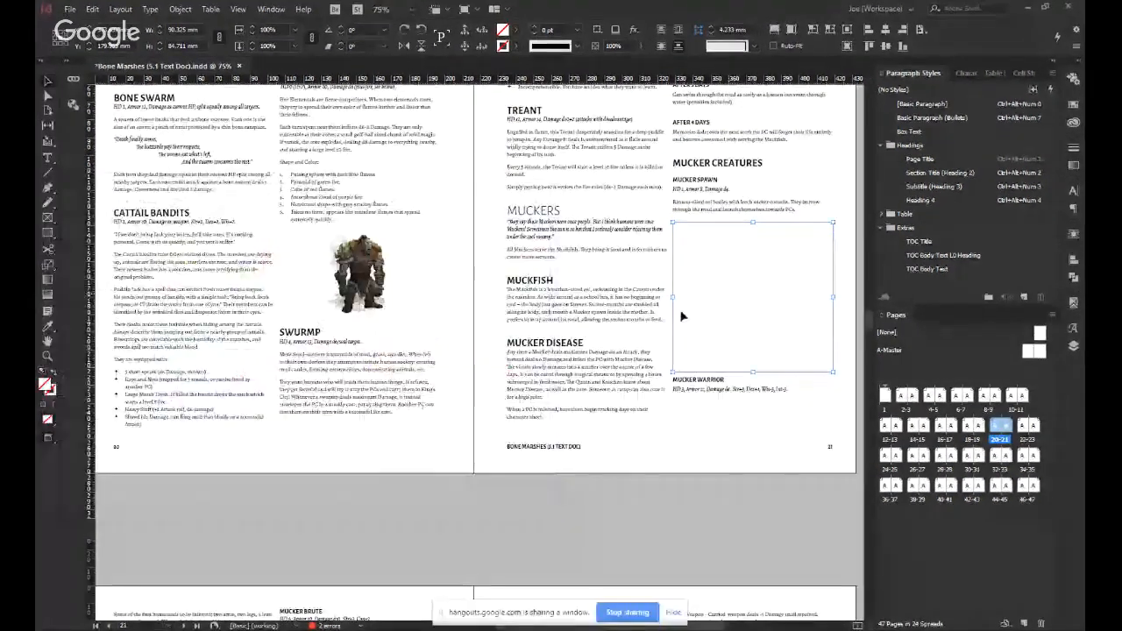
Scale the page 21 ogre image proportionally about its centre to about 69 × 85 mm, matching the frame's height, and deselect it.
click(757, 295)
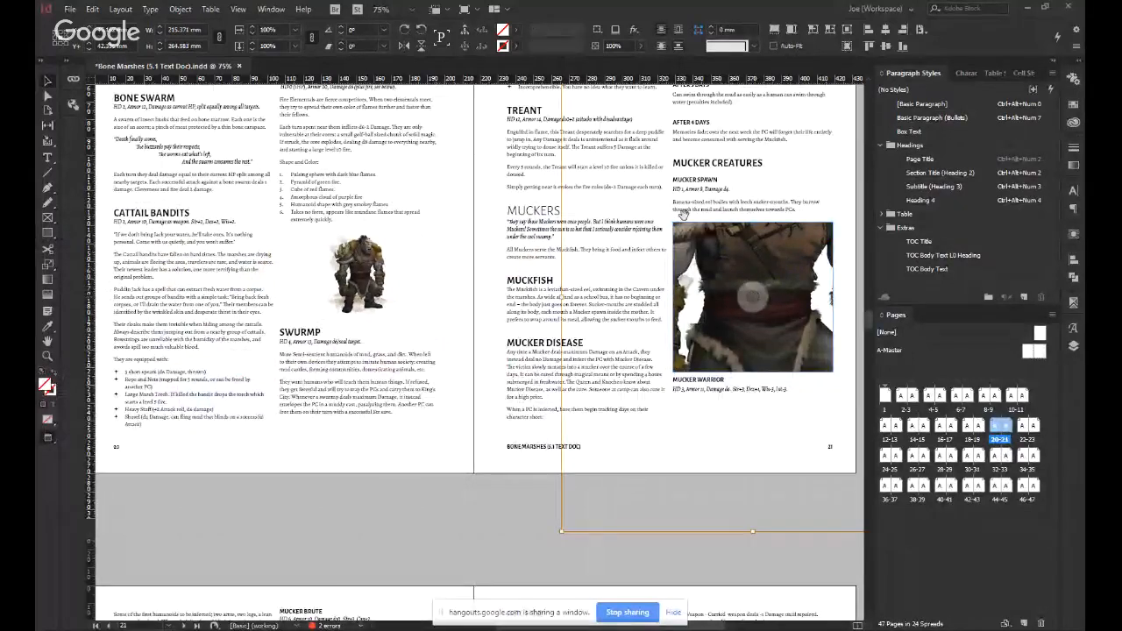
drag(561, 533, 705, 353)
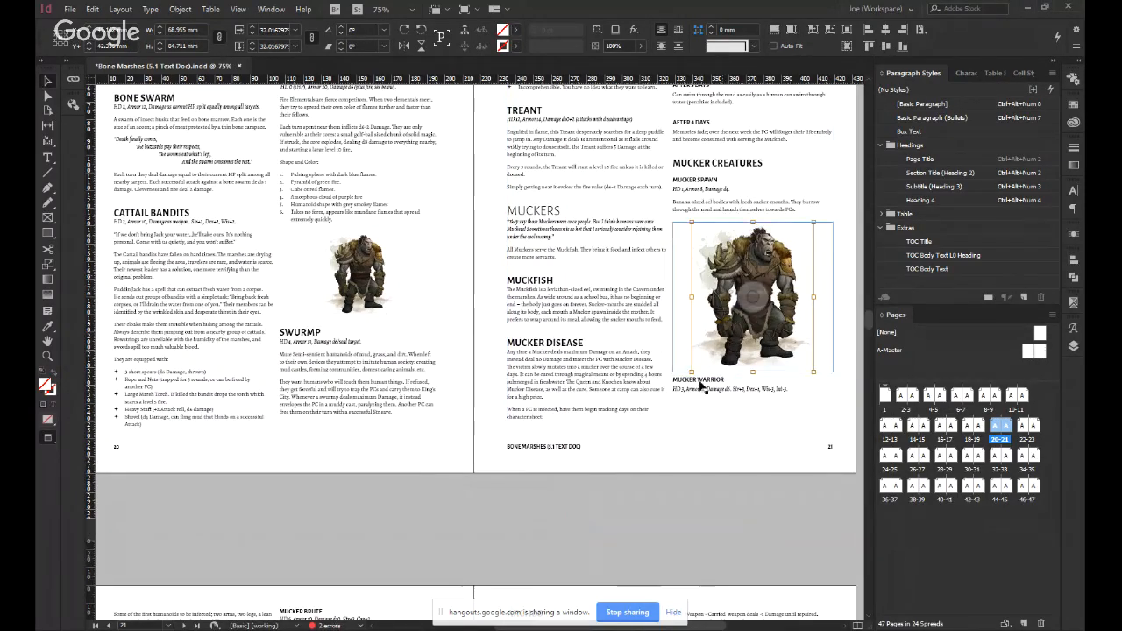
click(608, 516)
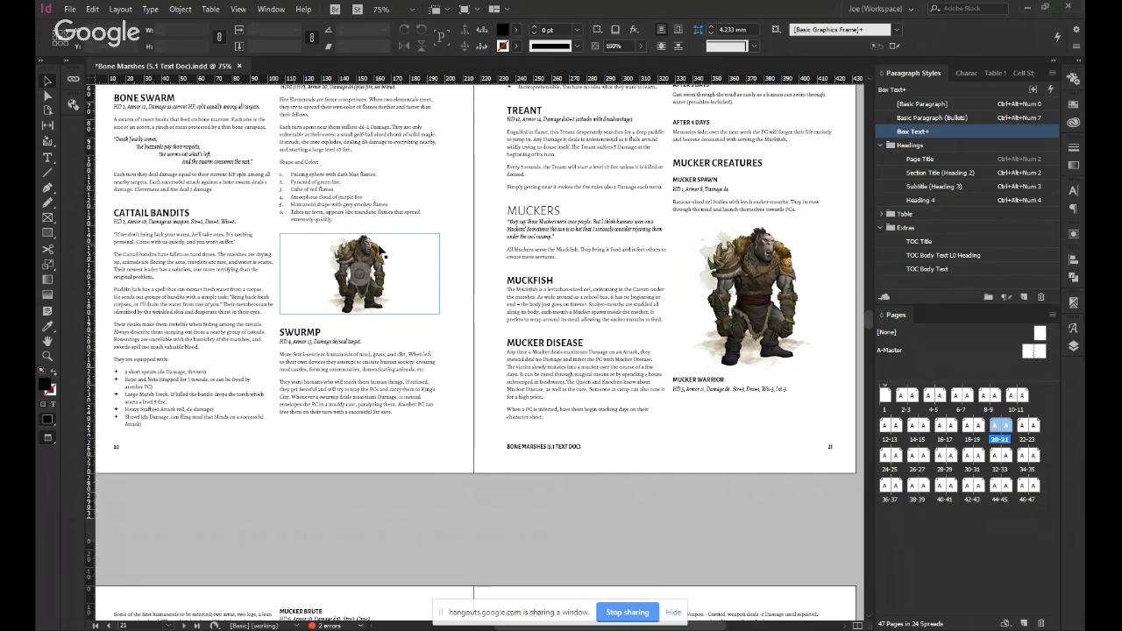
Review the placed illustrations and the surrounding text layout on the spreads from page 20 to page 23.
scroll(413, 440, up, 1)
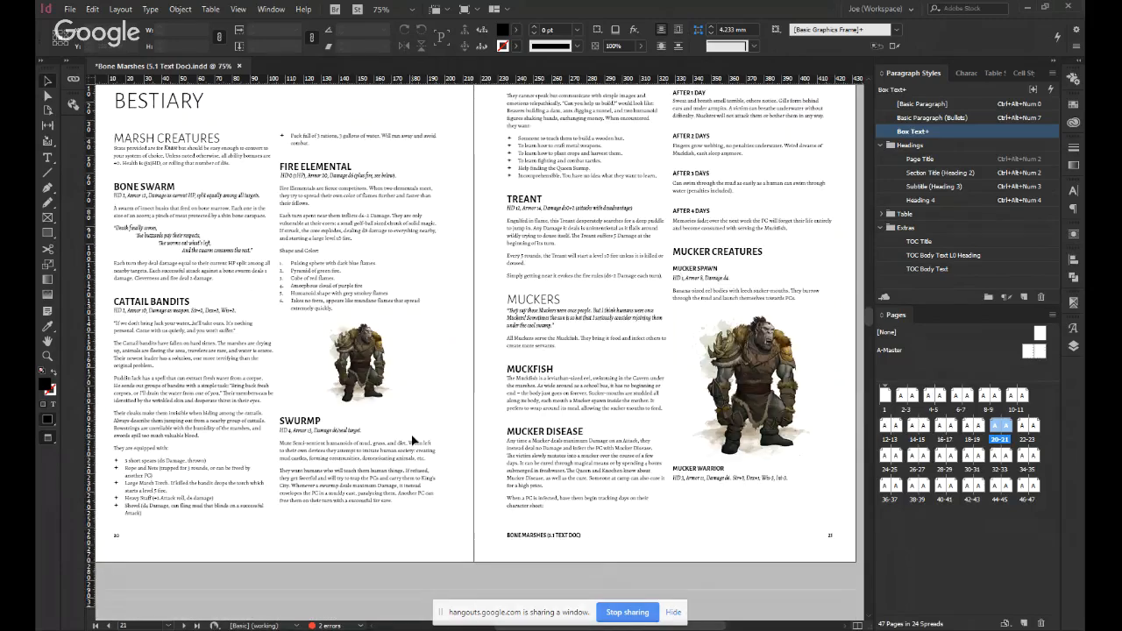
scroll(415, 435, down, 3)
scroll(415, 436, down, 3)
scroll(528, 483, left, 2)
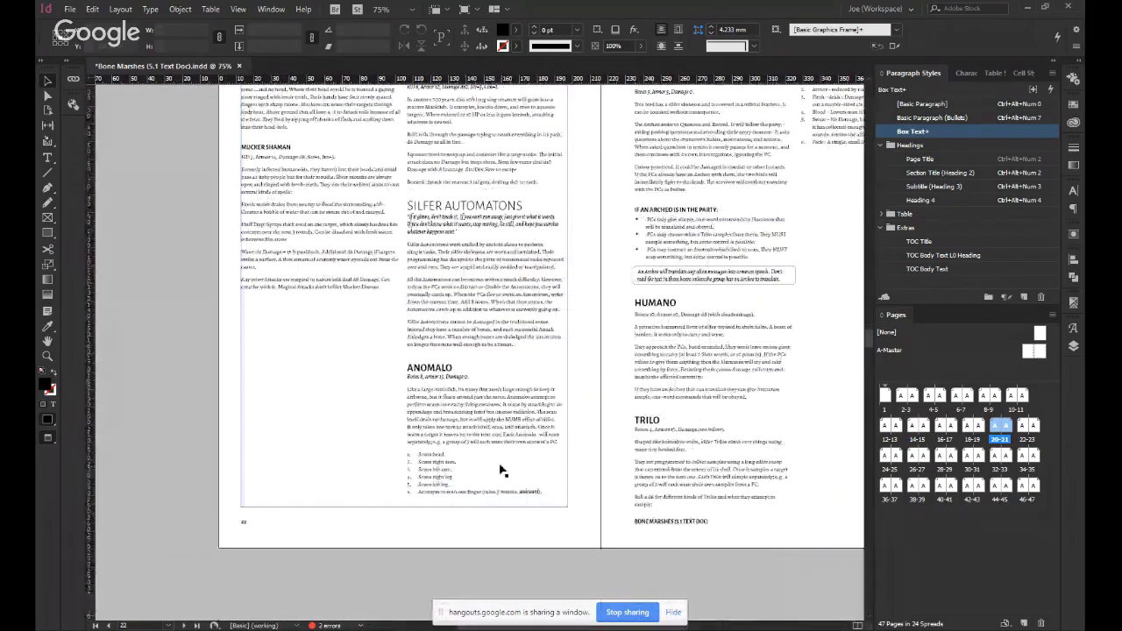
scroll(504, 474, up, 3)
scroll(494, 359, up, 9)
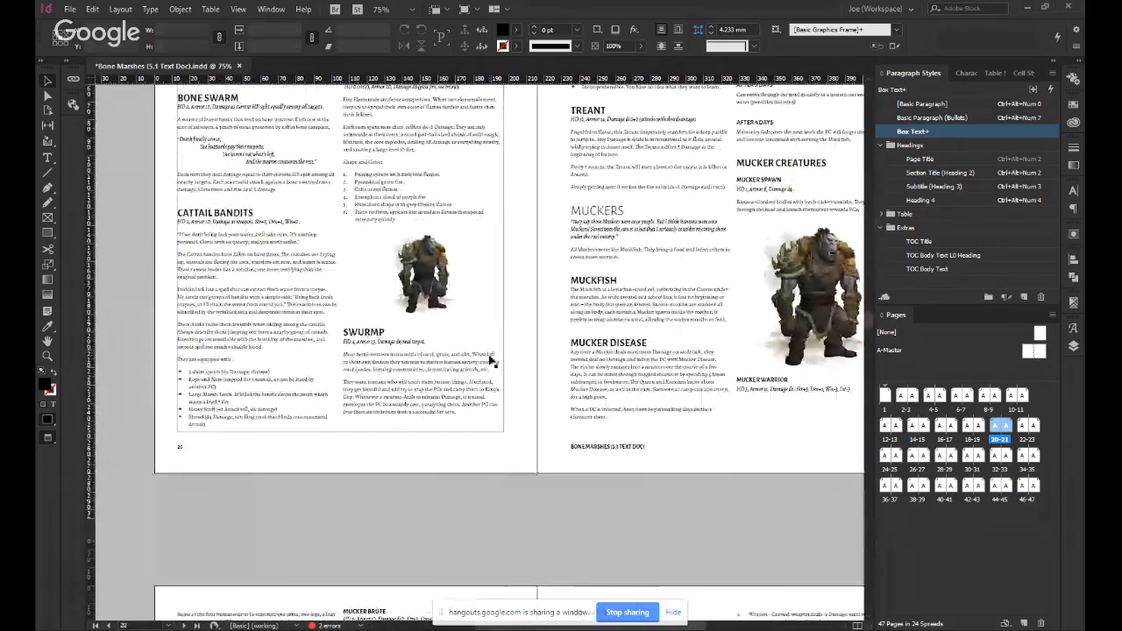
scroll(536, 444, up, 1)
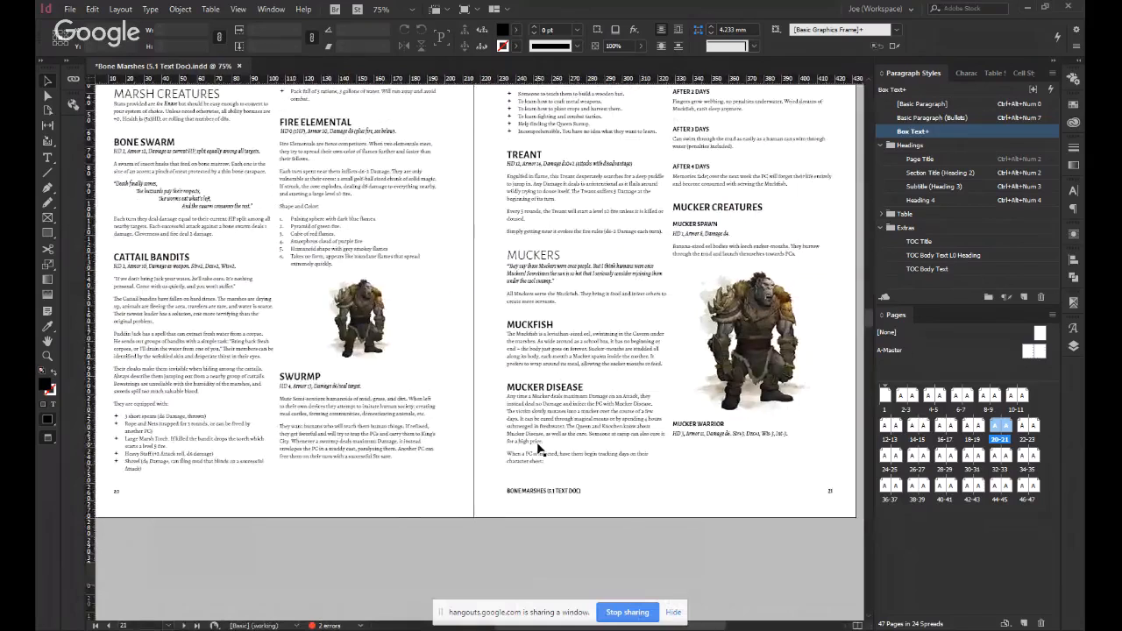
scroll(537, 447, up, 2)
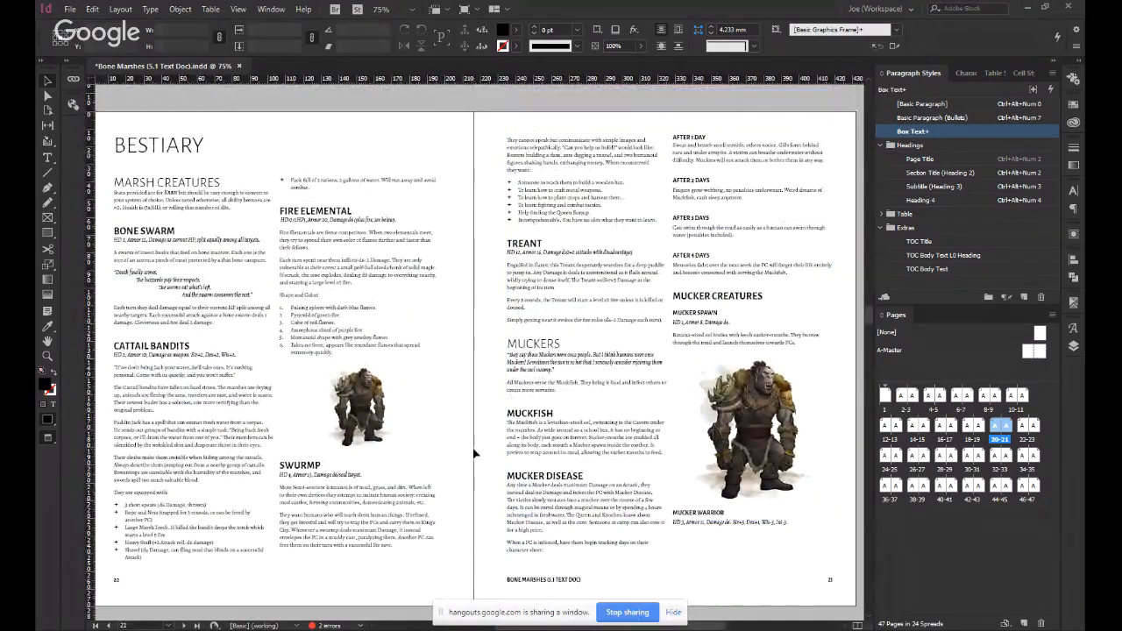
scroll(474, 453, down, 1)
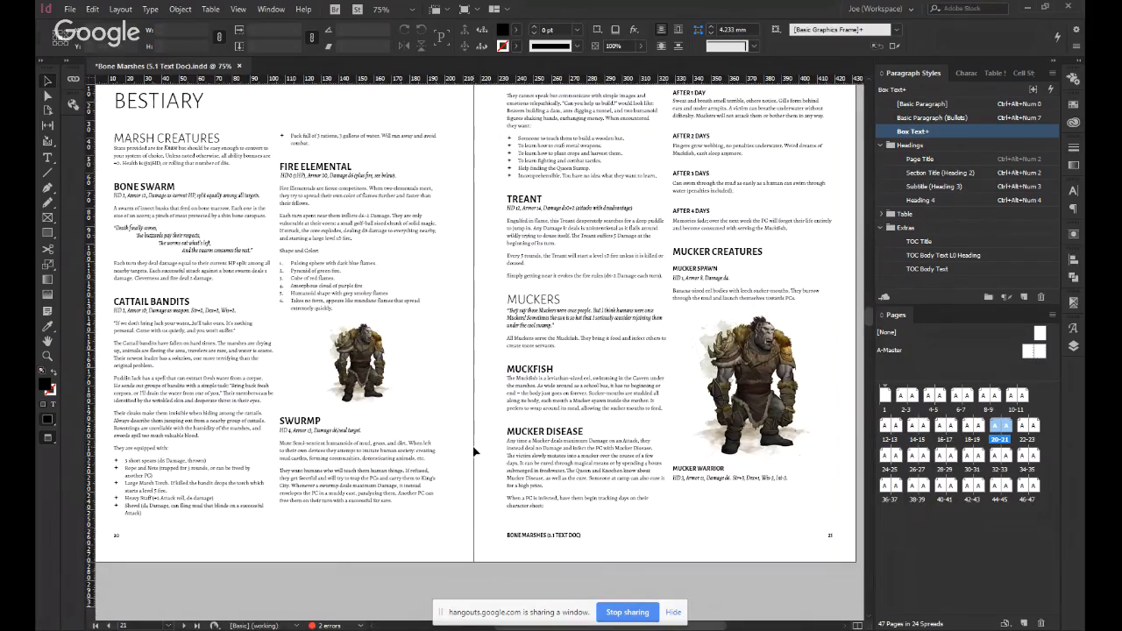
scroll(474, 452, down, 5)
scroll(442, 458, up, 4)
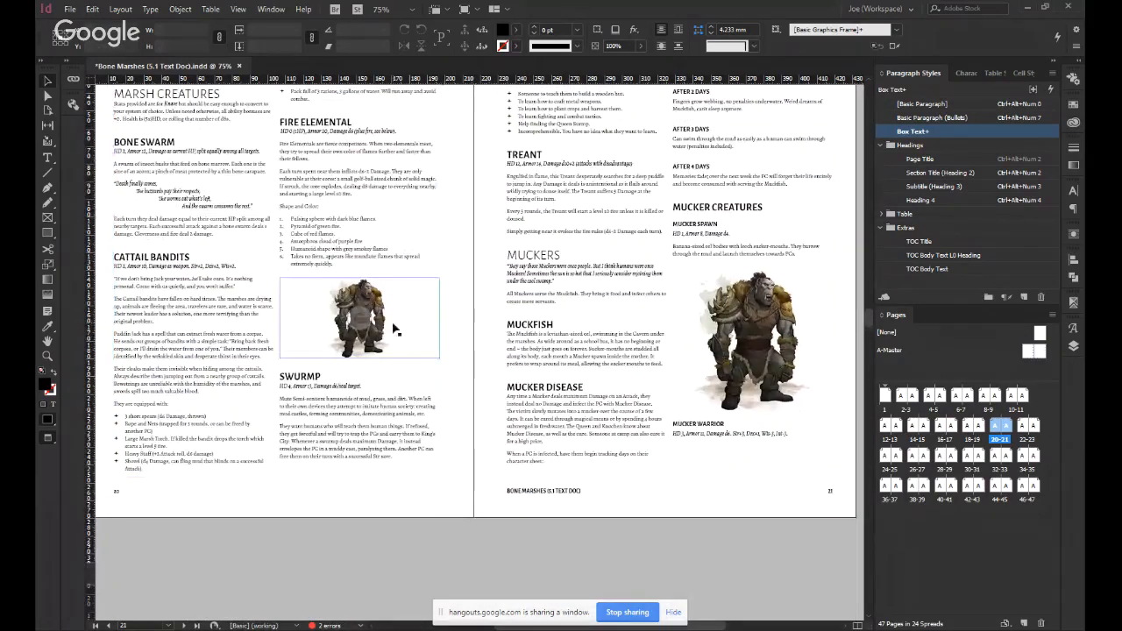
Delete the ogre image from the frame above "Swurmp" on page 20, keeping the empty frame.
click(401, 326)
key(Delete)
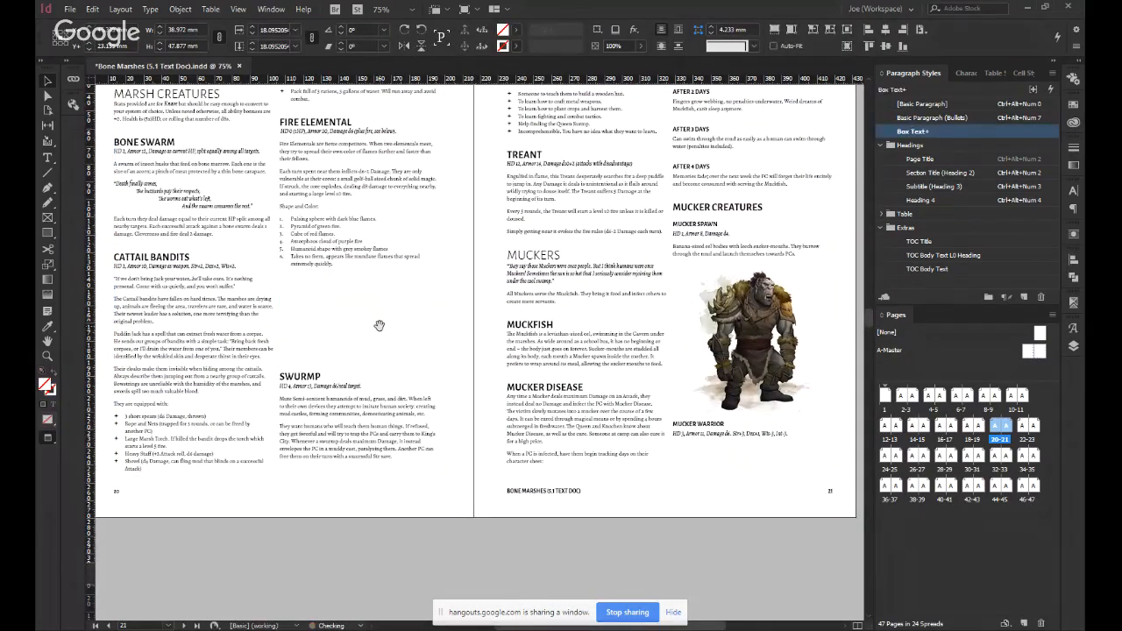
key(ctrl+z)
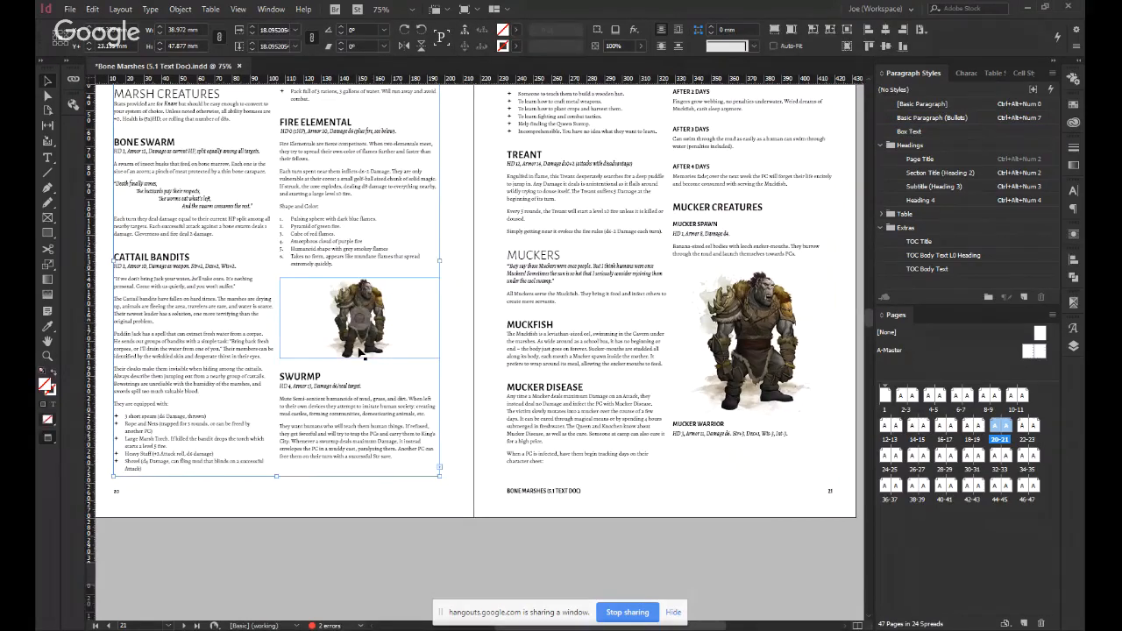
key(Delete)
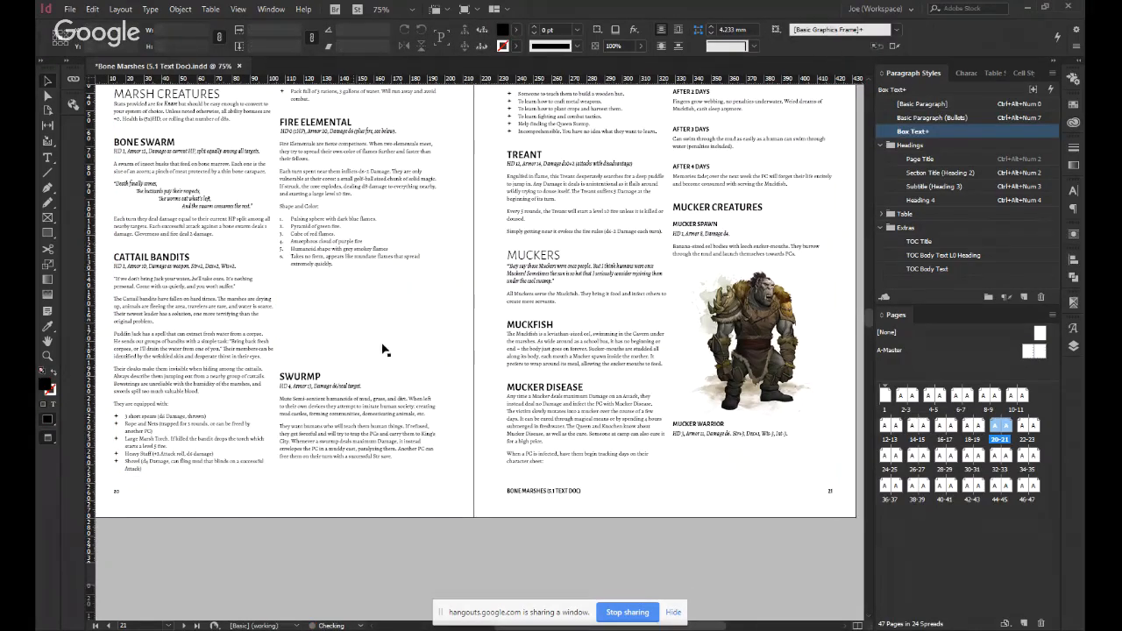
Delete the ogre image from the frame above "Mucker Warrior" on page 21, keeping the empty frame, and deselect it.
click(756, 294)
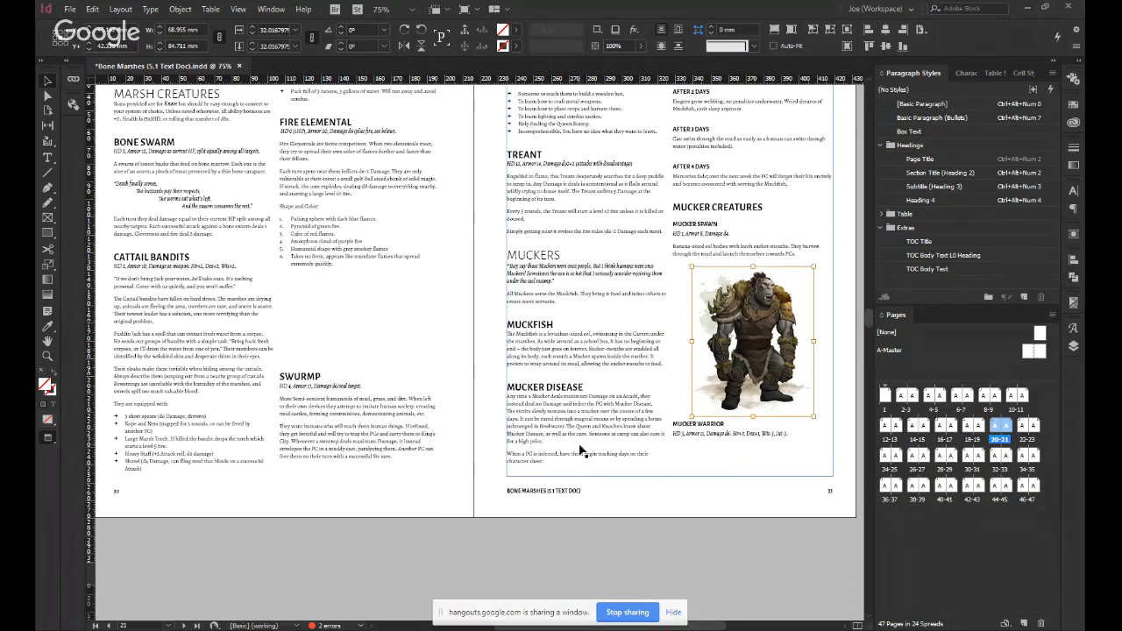
key(Delete)
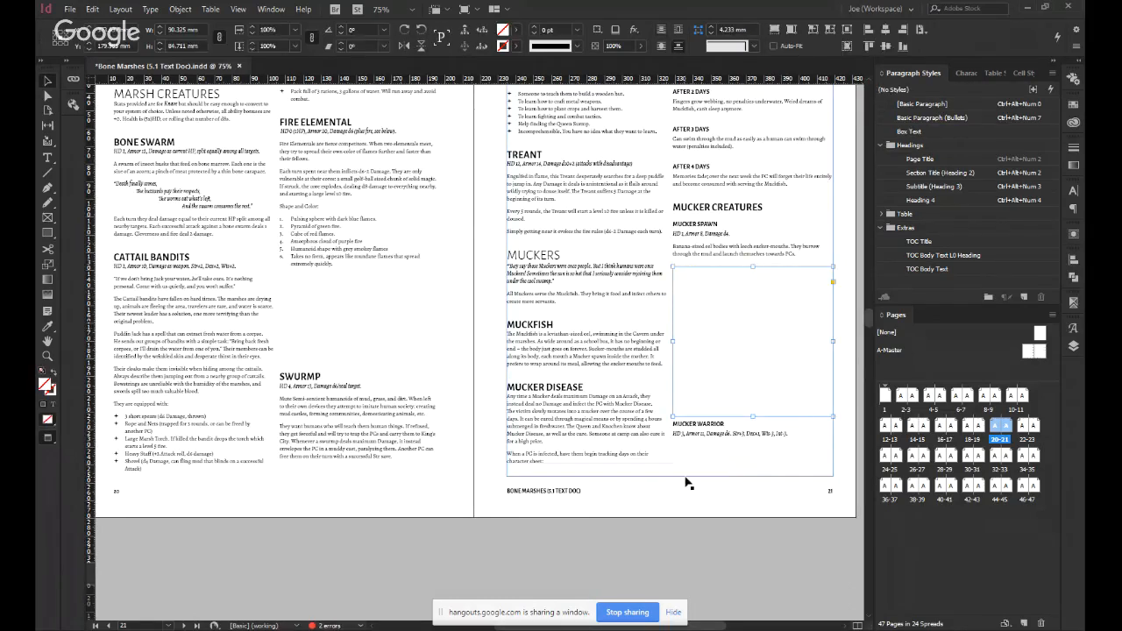
click(669, 537)
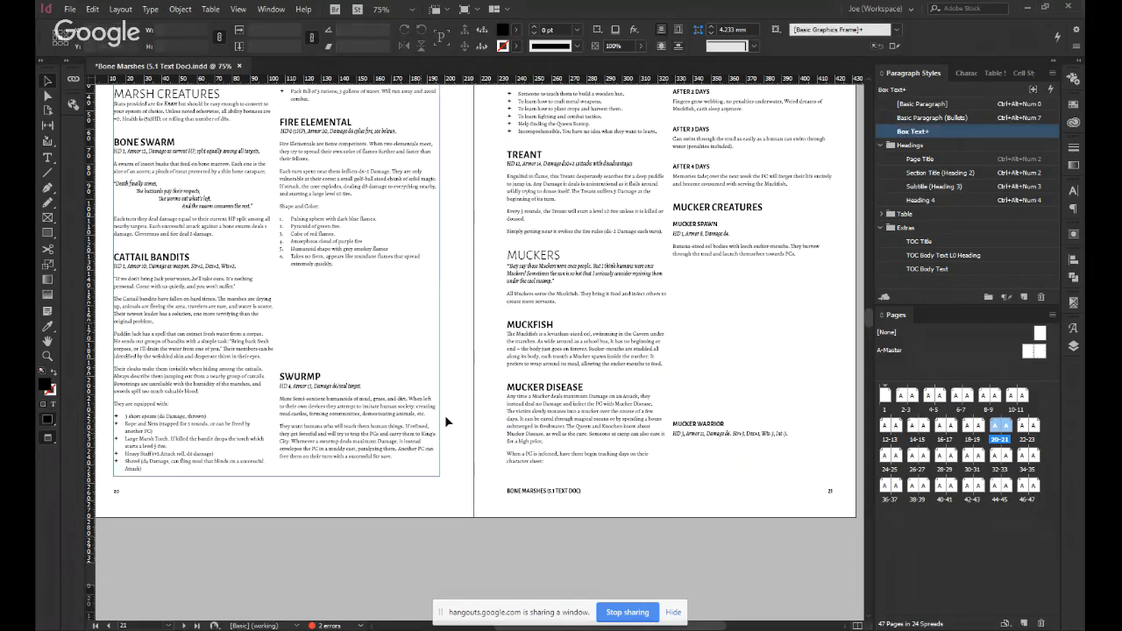
Leave the preview so guides and frame edges show, and go to the spread of pages 22 and 23.
click(333, 314)
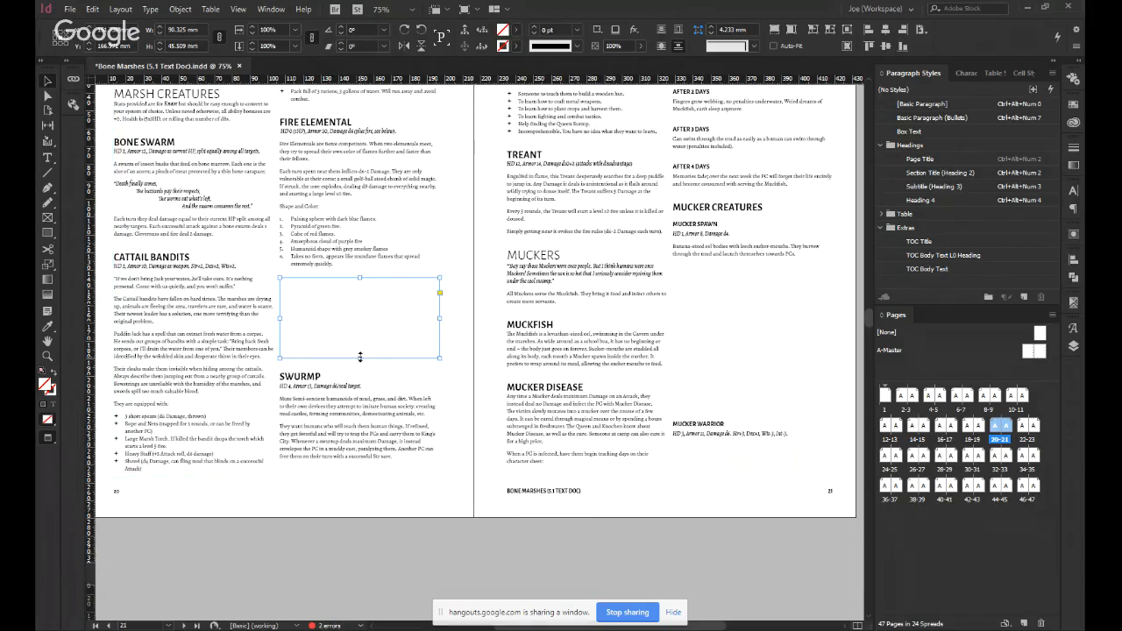
key(w)
key(w)
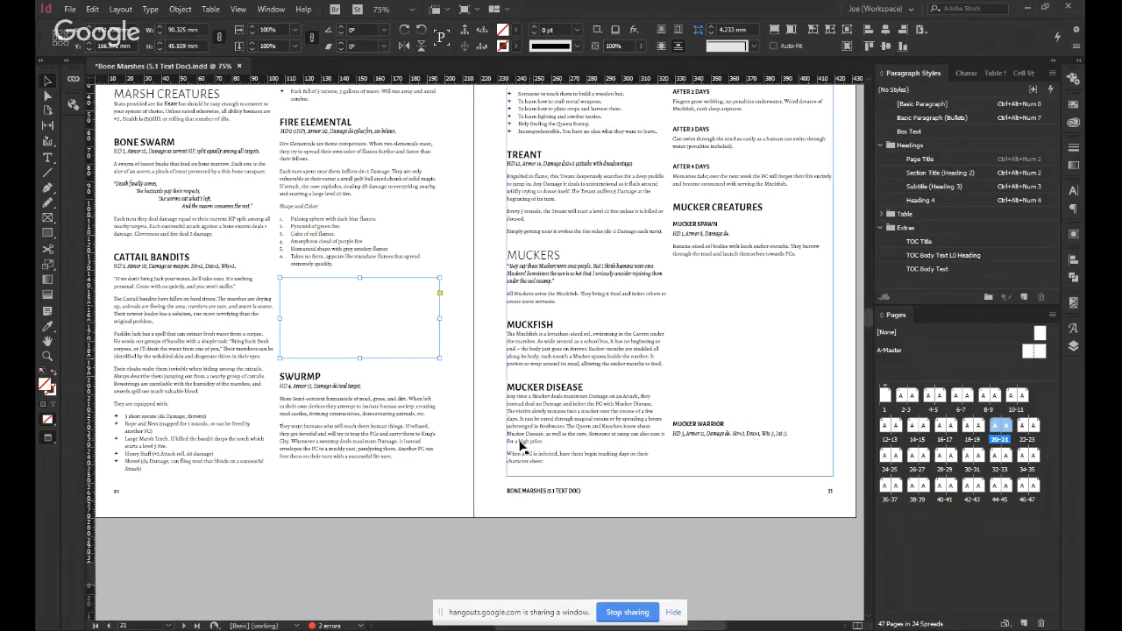
scroll(521, 445, down, 3)
click(442, 391)
key(w)
scroll(494, 342, down, 5)
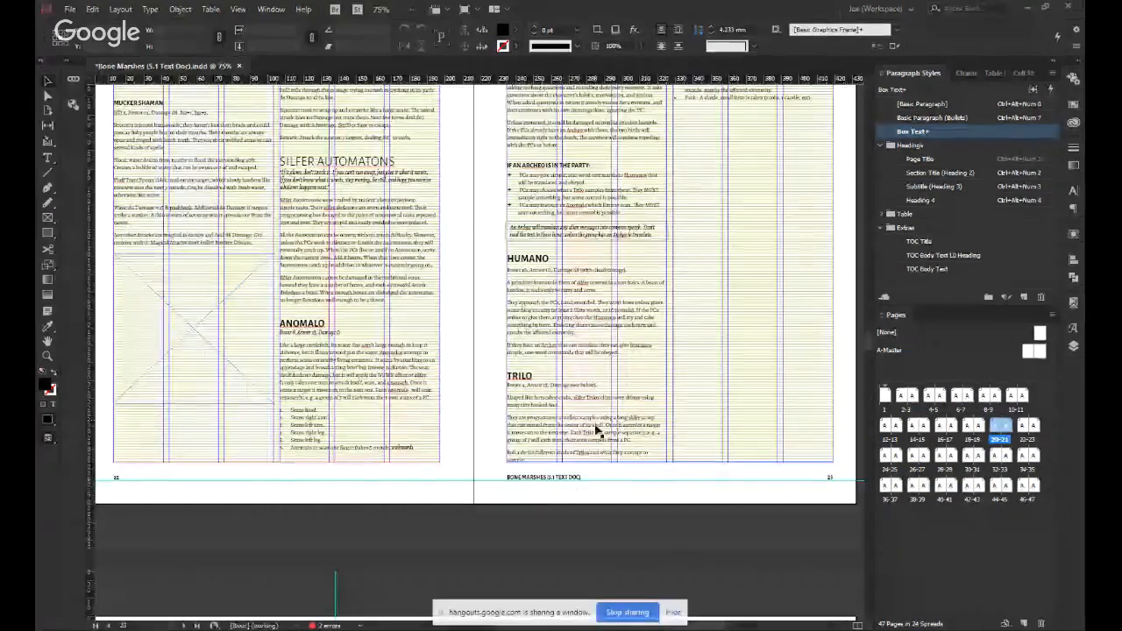
scroll(591, 430, up, 3)
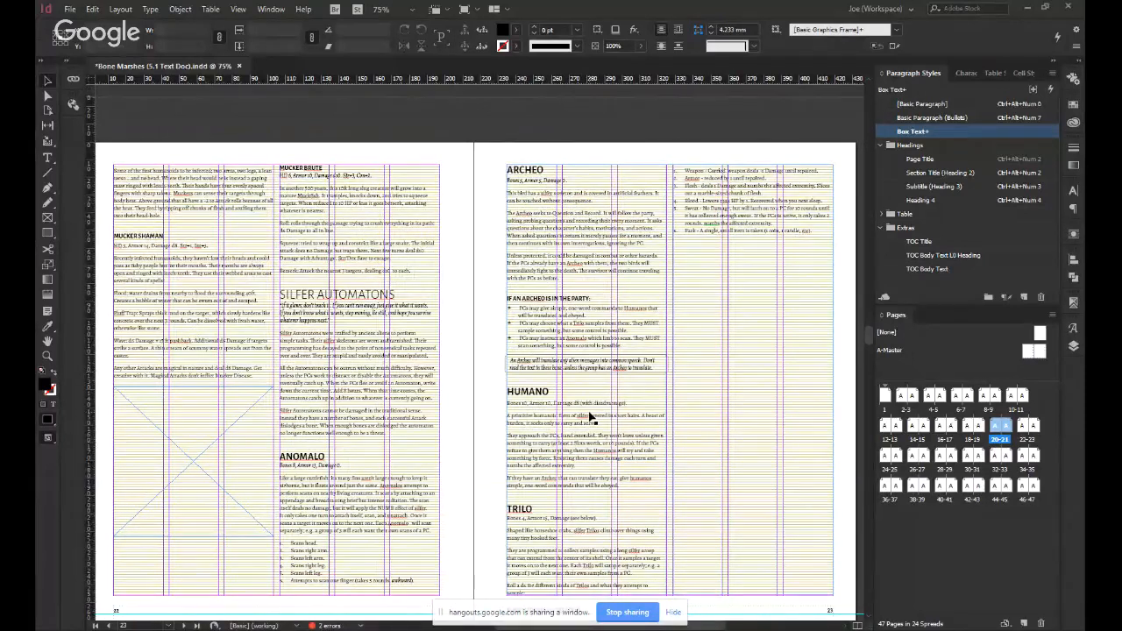
Copy the empty illustration frame on page 22 and paste it as an anchored frame in a new paragraph above "Anomalo".
click(162, 504)
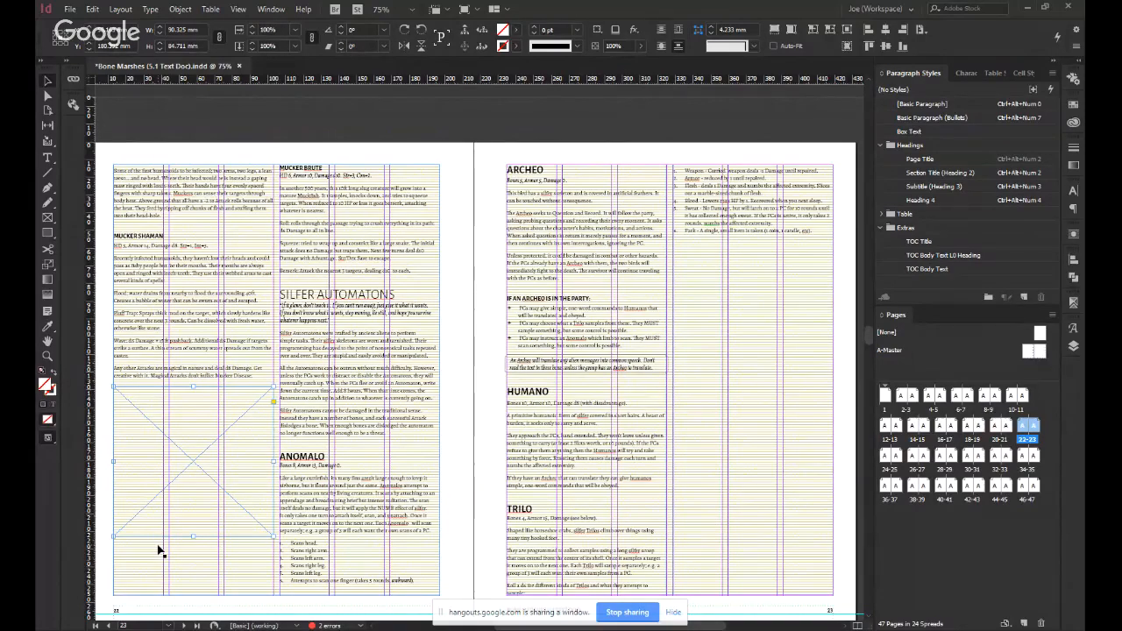
double_click(371, 446)
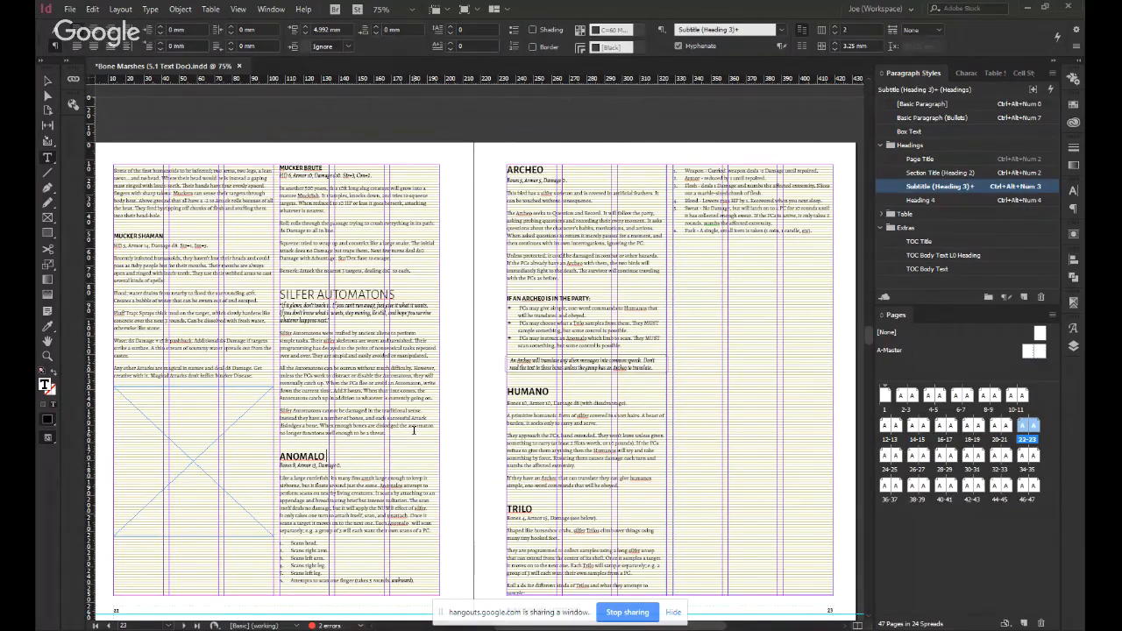
click(401, 428)
key(Return)
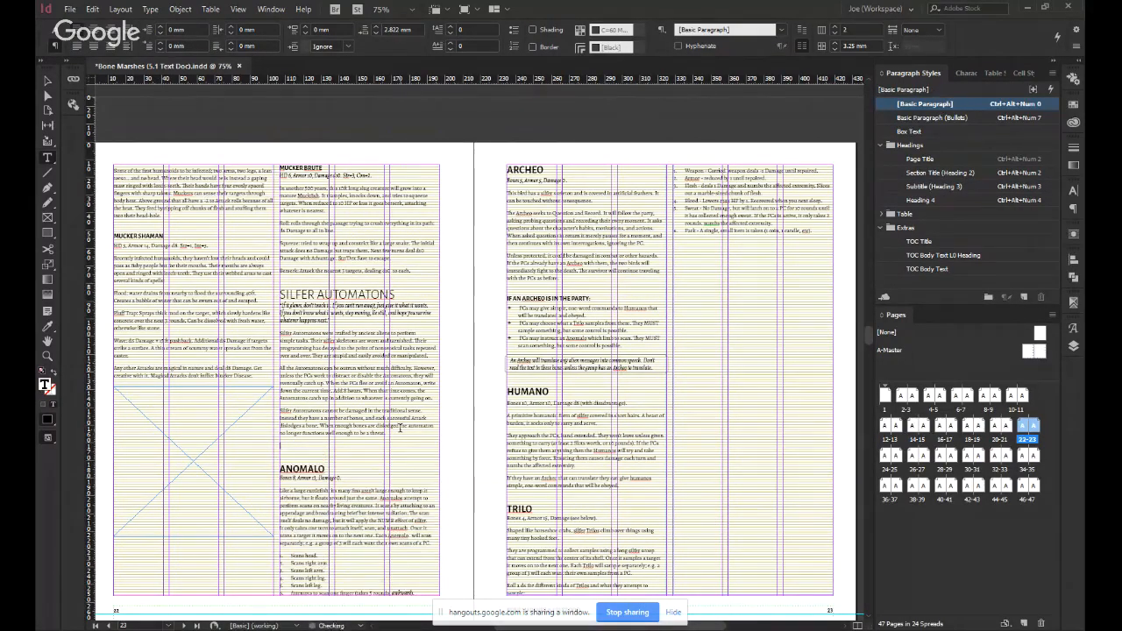
key(Escape)
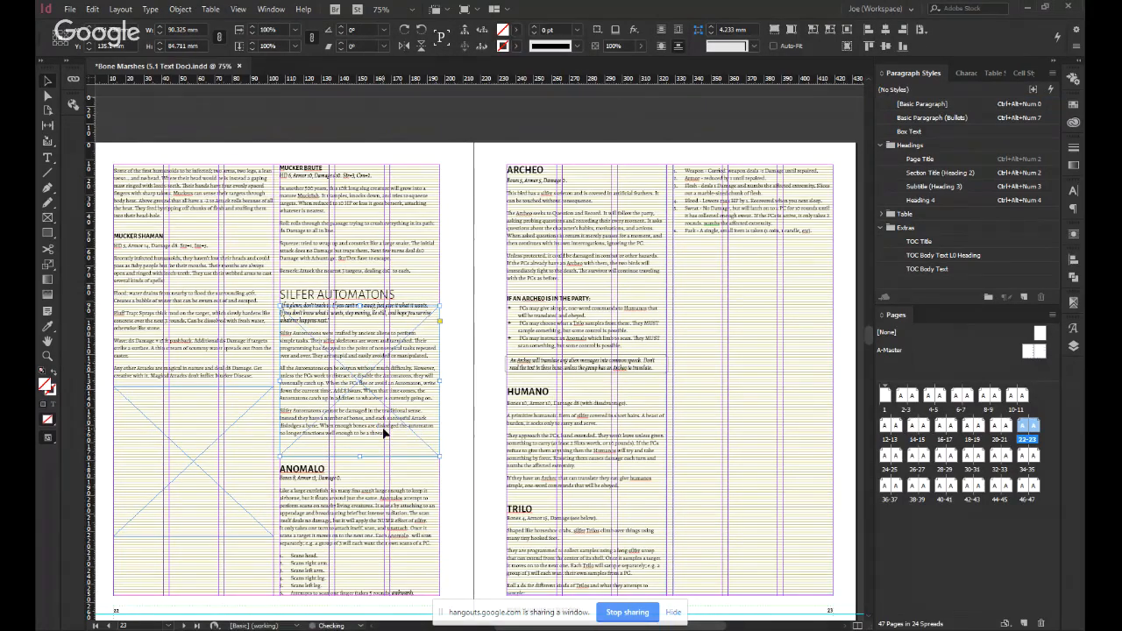
Nudge the pasted frame down to the foot of its column, below the Silfer Automatons text, and deselect it.
key(shift+Down)
key(shift+Down)
key(shift+Down)
key(shift+Down)
key(shift+Down)
key(shift+Down)
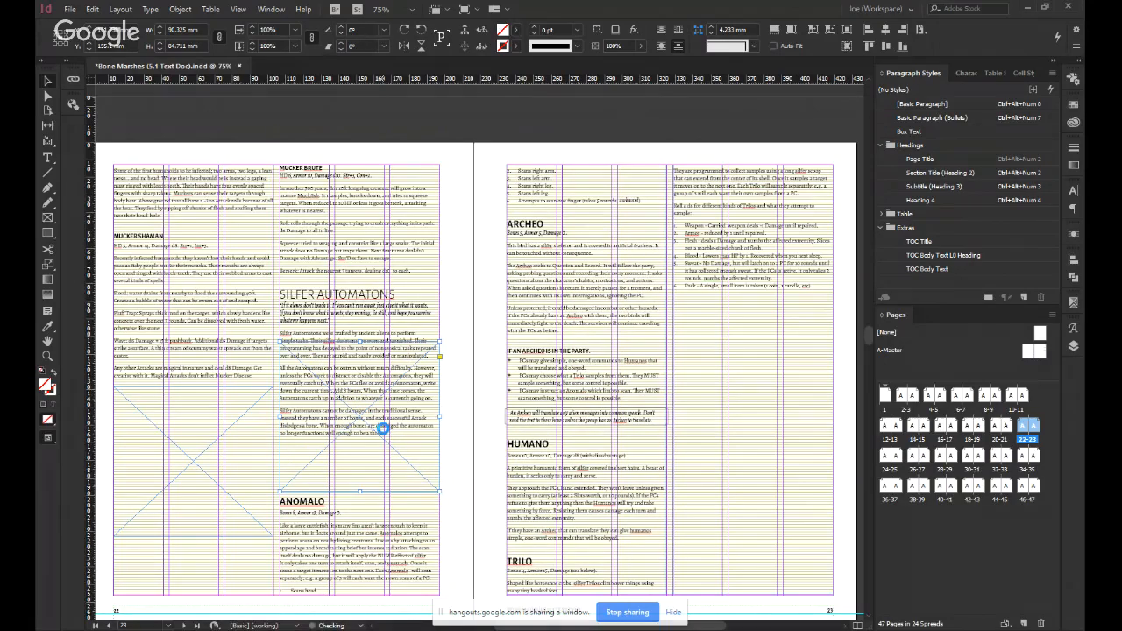
key(shift+Down)
key(shift+Down)
key(shift+Down)
key(shift+Down)
key(shift+Down)
key(shift+Down)
key(shift+Down)
key(shift+Down)
key(shift+Down)
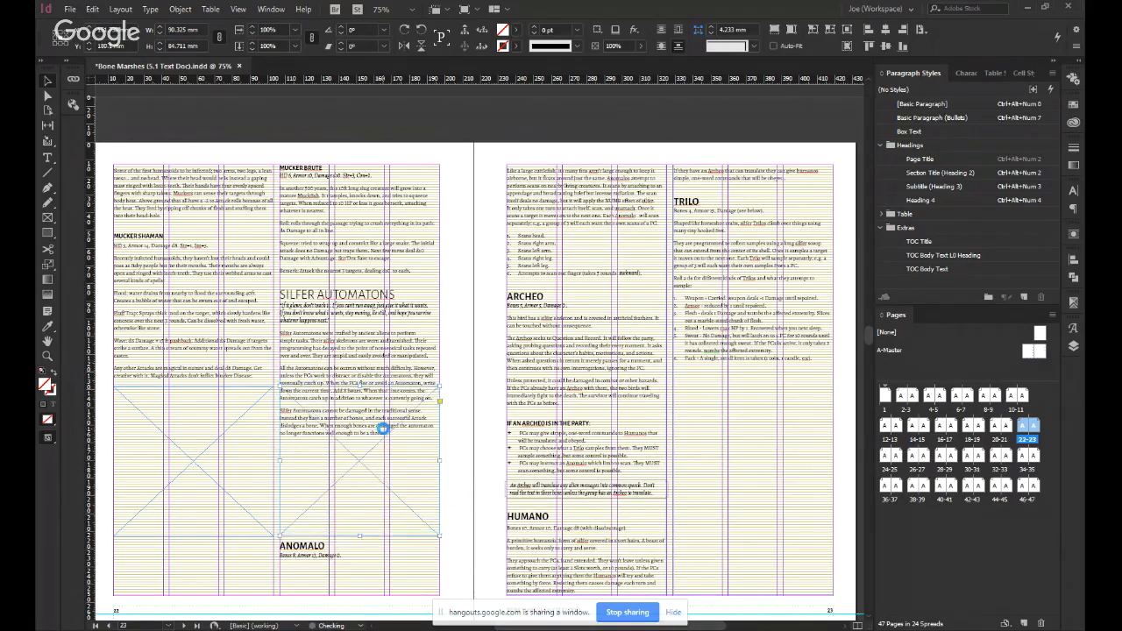
key(shift+Down)
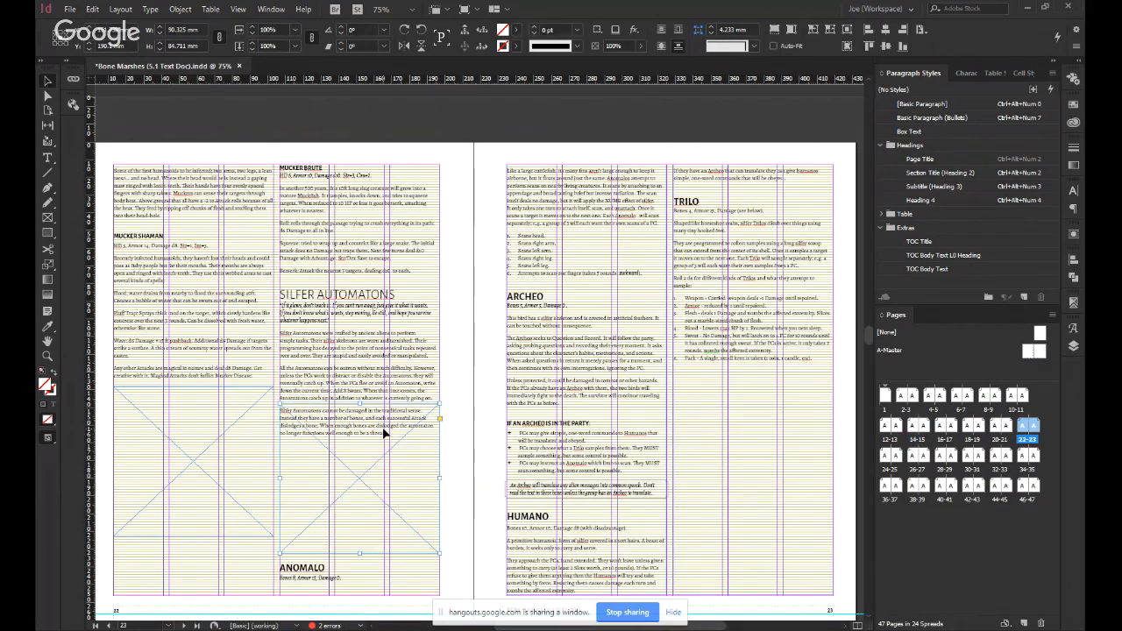
key(shift+Down)
key(shift+Down)
key(shift+Down)
key(shift+Down)
key(shift+Down)
key(shift+Down)
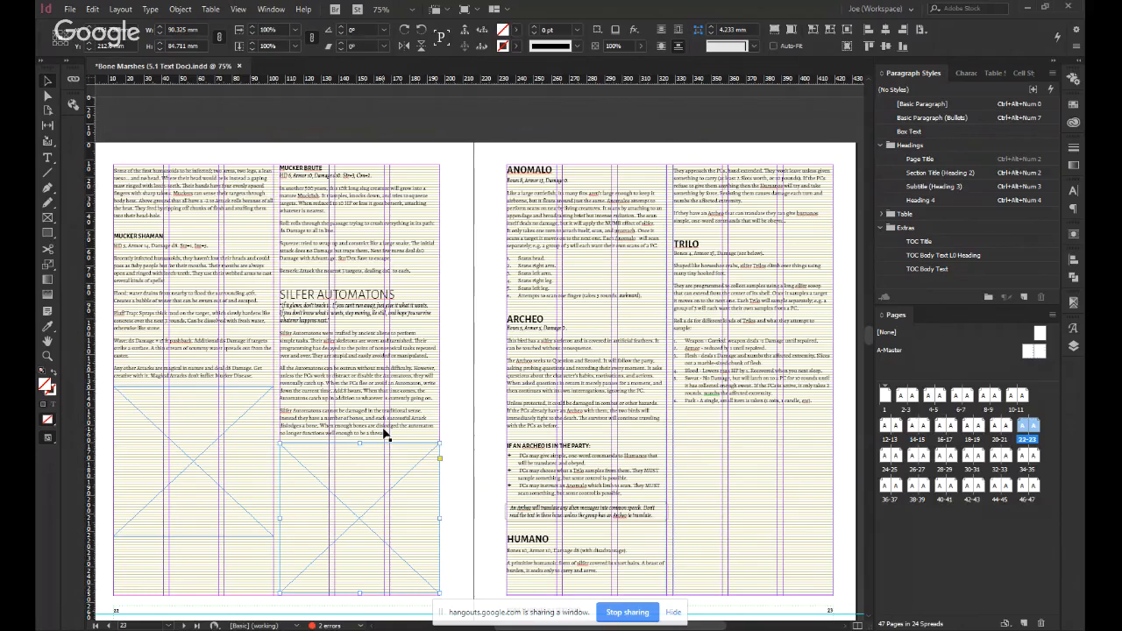
click(490, 416)
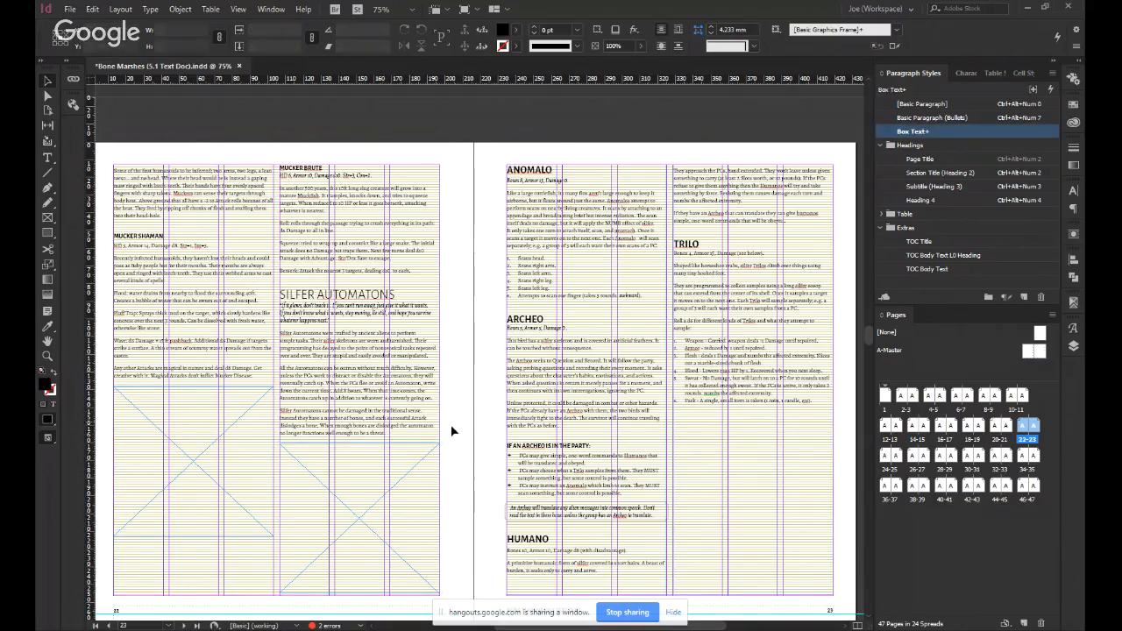
Paste an anchored frame in a new Basic Paragraph line after the Anomalo list on page 23 and move it down above "Archeo".
scroll(451, 425, down, 2)
scroll(451, 431, up, 2)
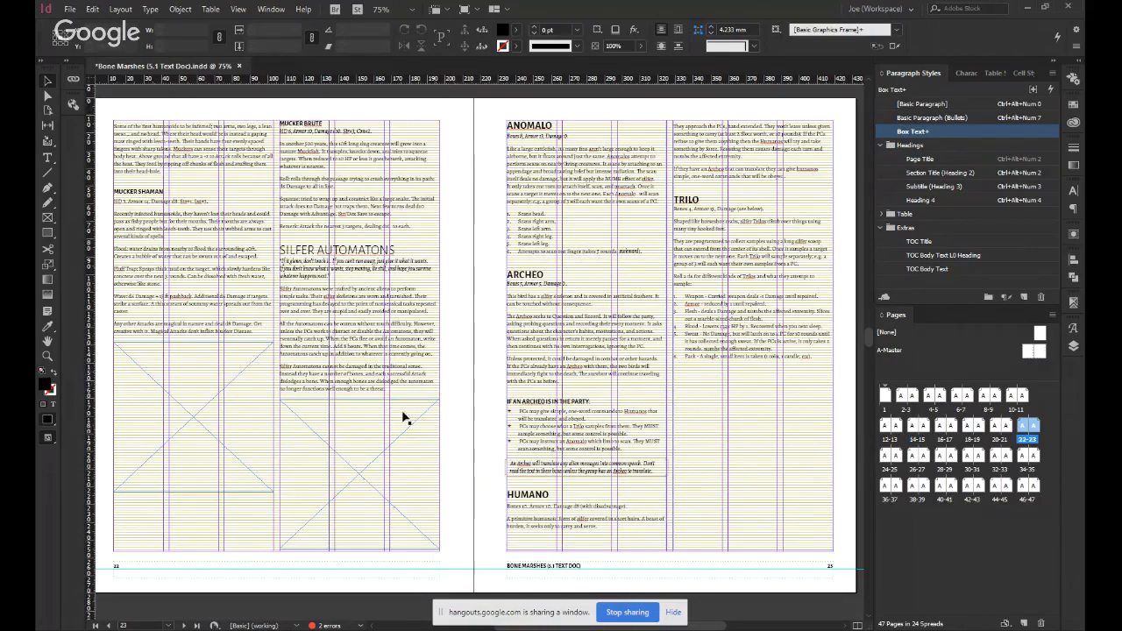
click(646, 250)
double_click(646, 250)
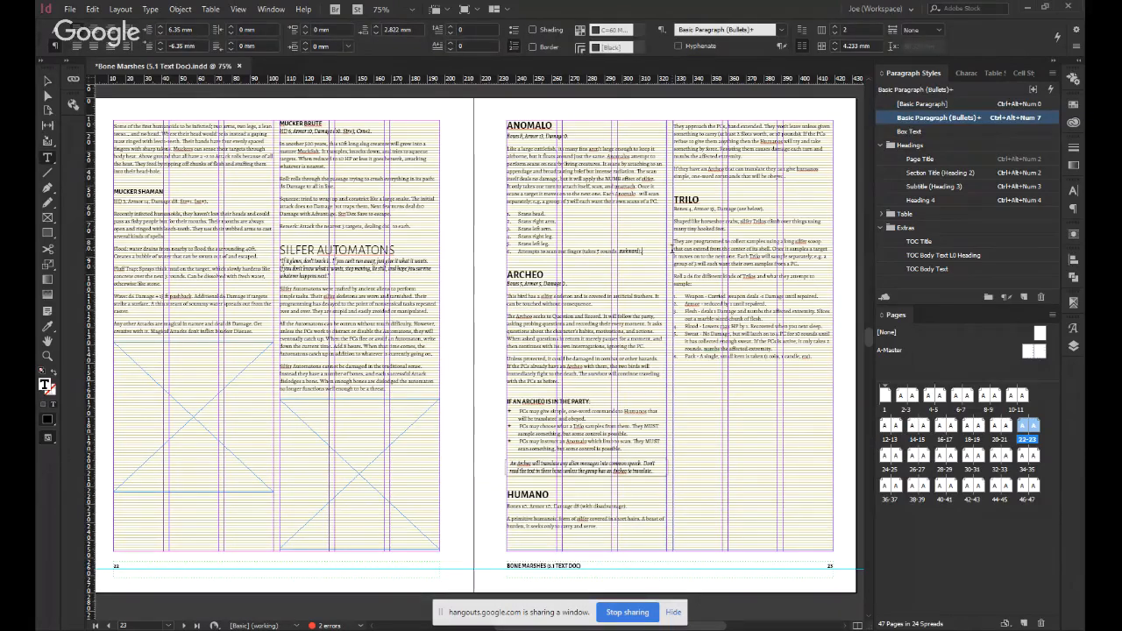
key(Return)
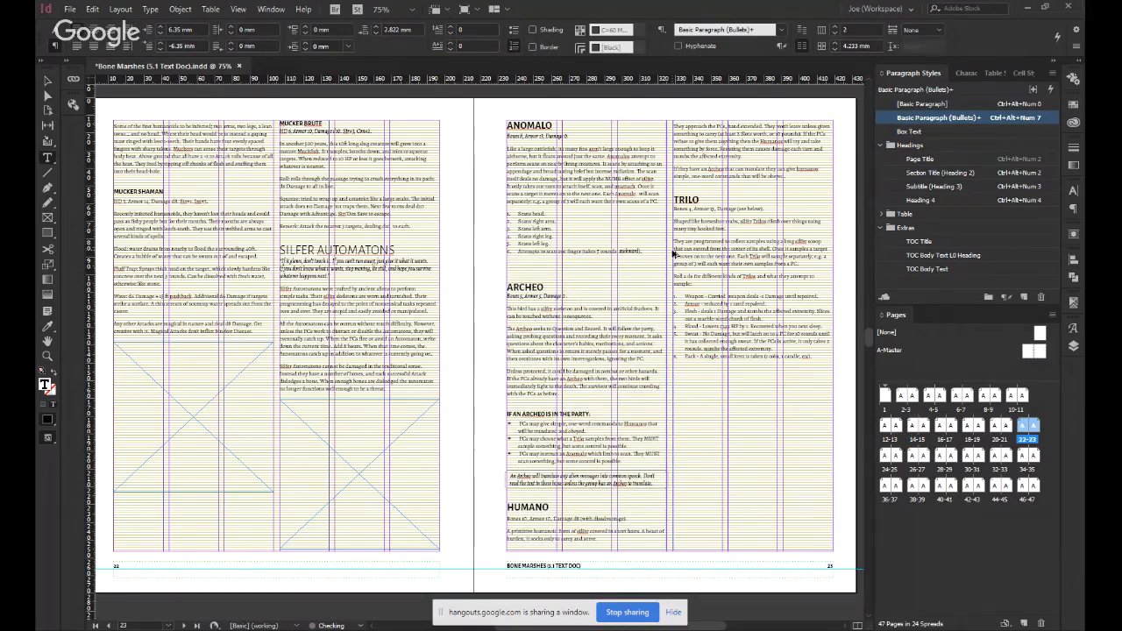
key(ctrl+alt+KP_0)
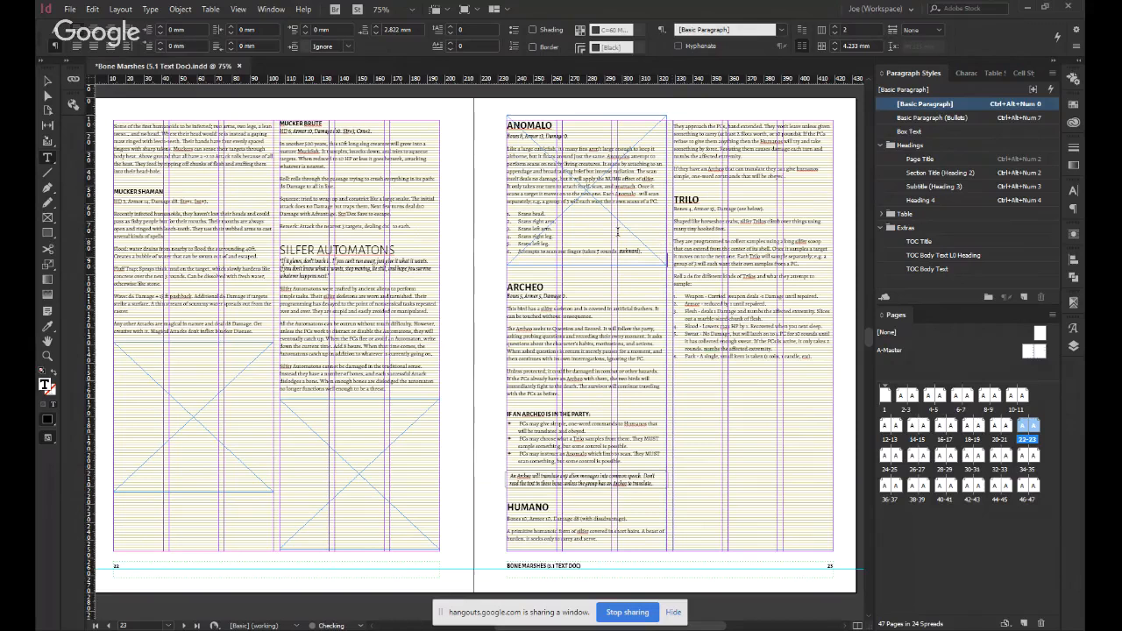
key(Escape)
drag(593, 181, 575, 327)
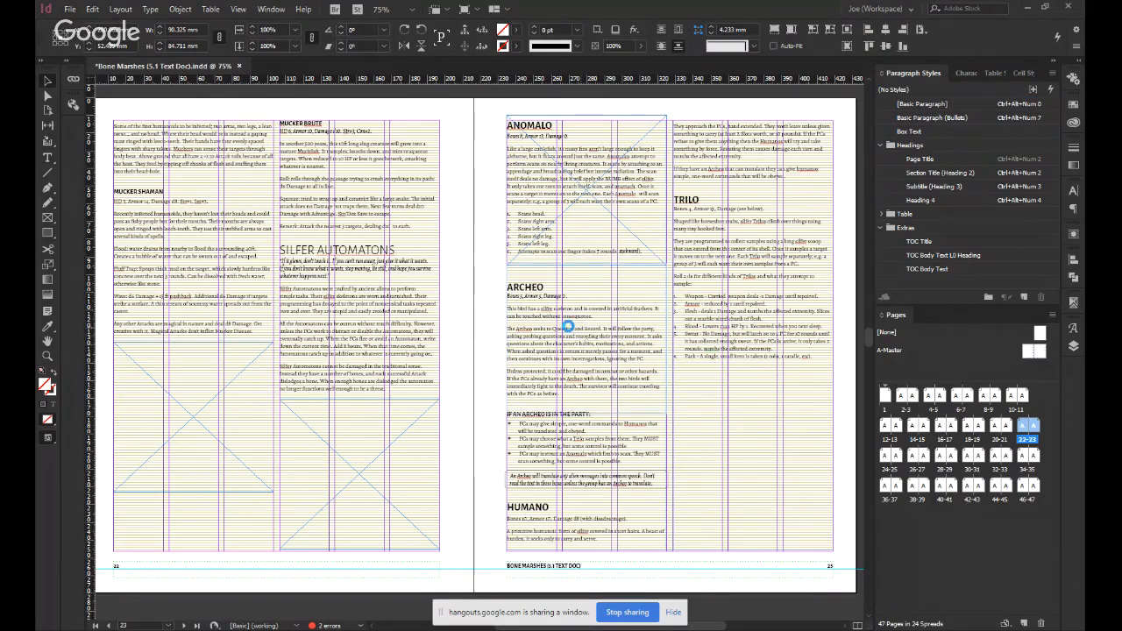
click(462, 324)
Add a Basic Paragraph line above "Humano", paste the anchored frame there and place it between the boxed text and that heading.
double_click(747, 224)
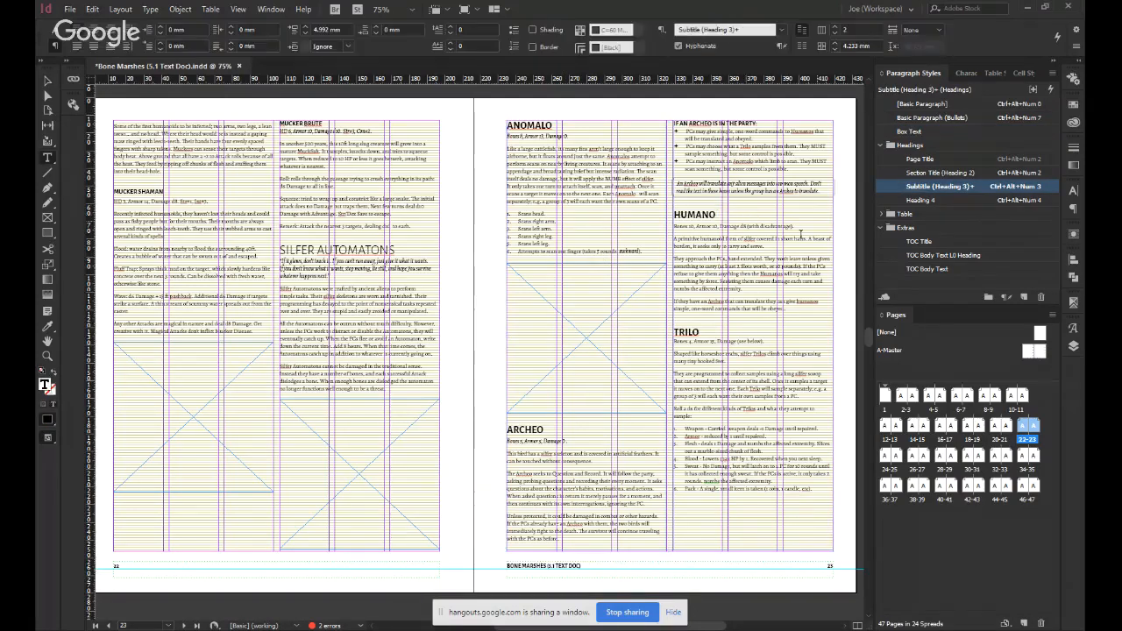
key(Return)
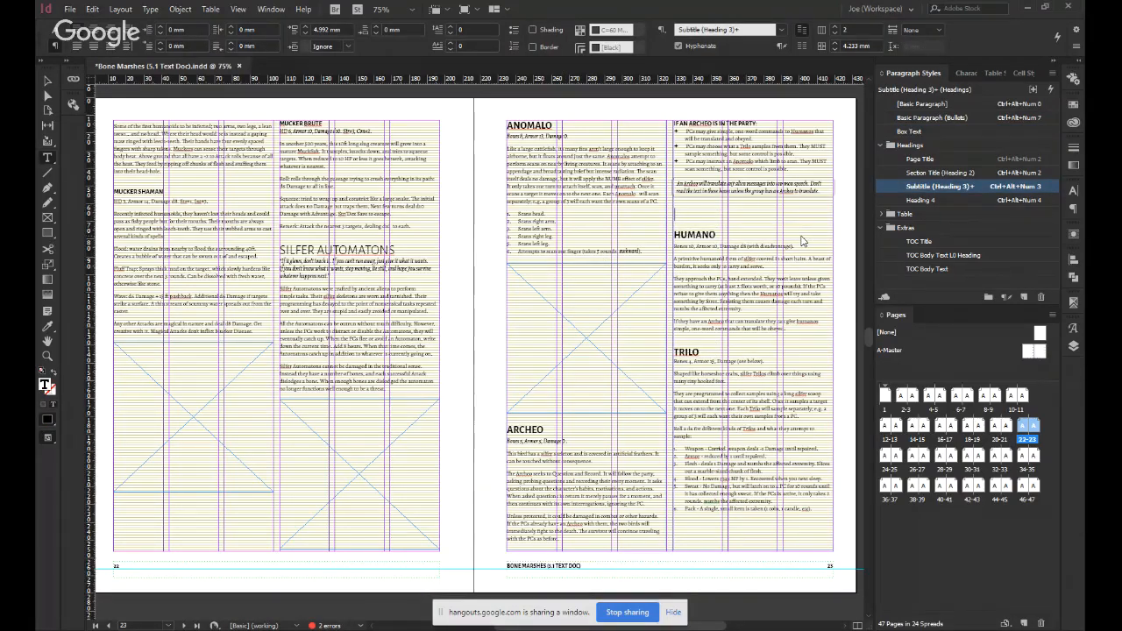
key(ctrl+alt+KP_0)
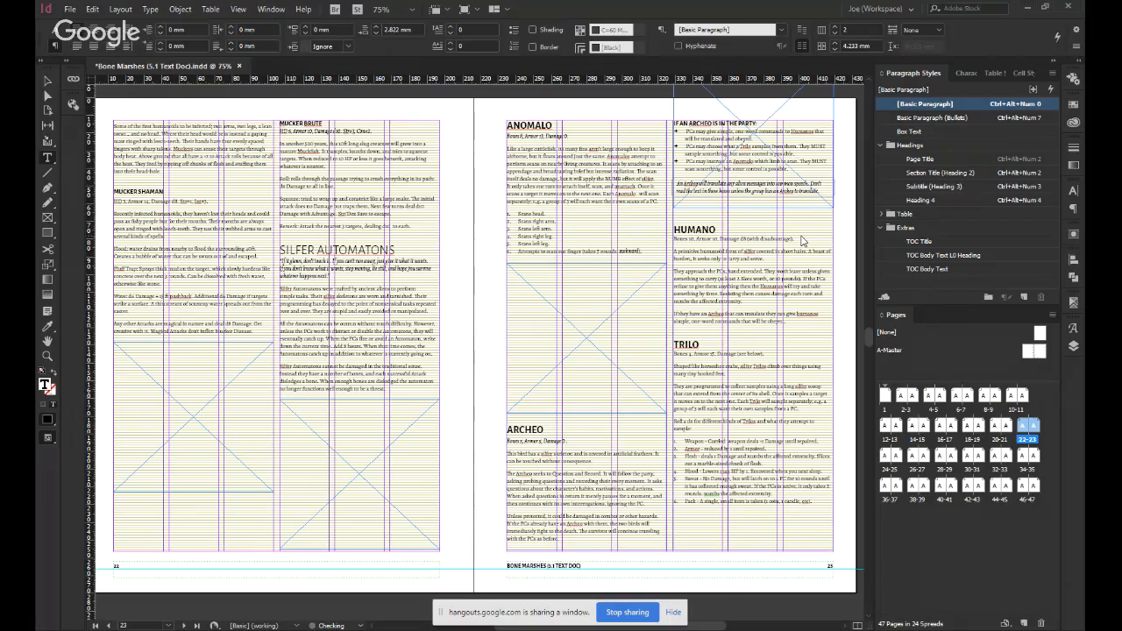
key(Escape)
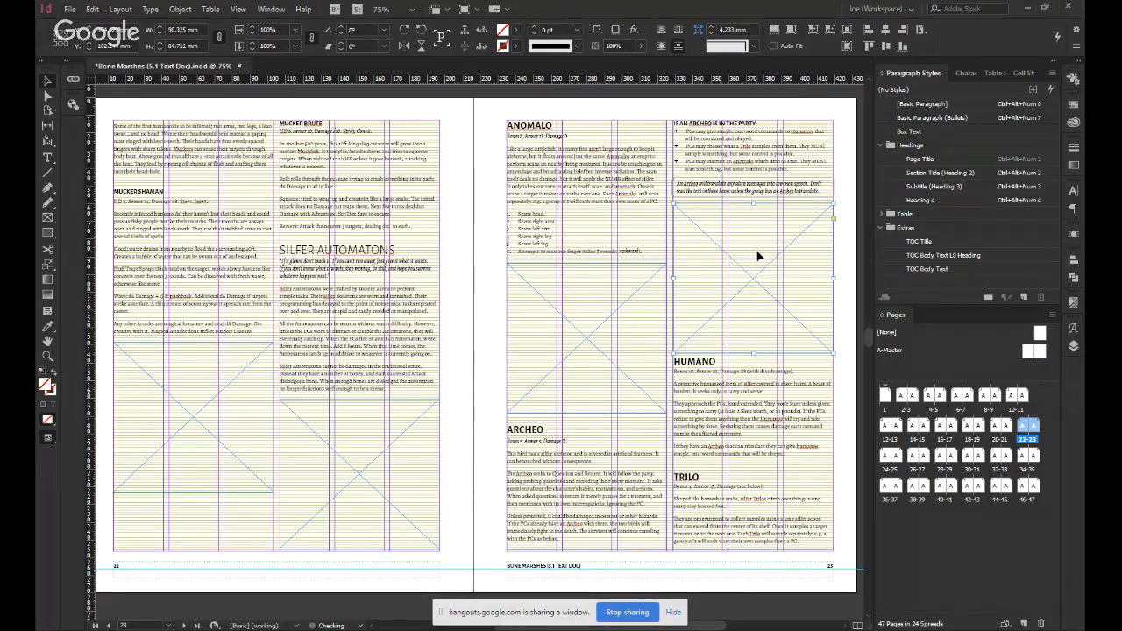
click(837, 371)
Paste another anchored frame in a new paragraph after the Humano text and move it down directly below that text.
drag(811, 384, 734, 357)
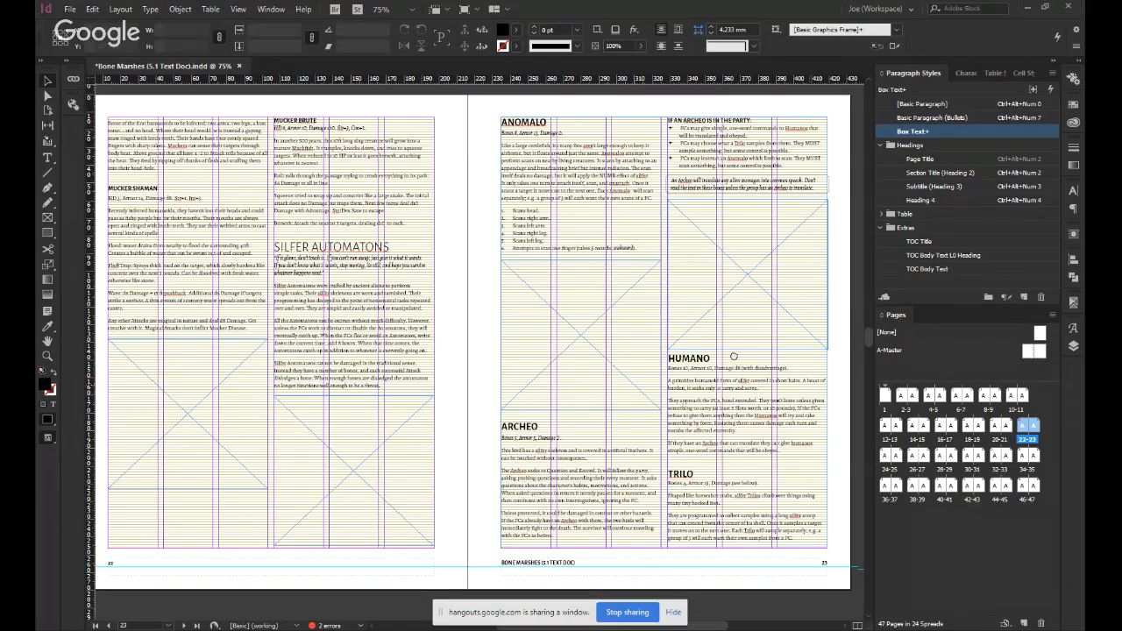
double_click(741, 430)
key(Return)
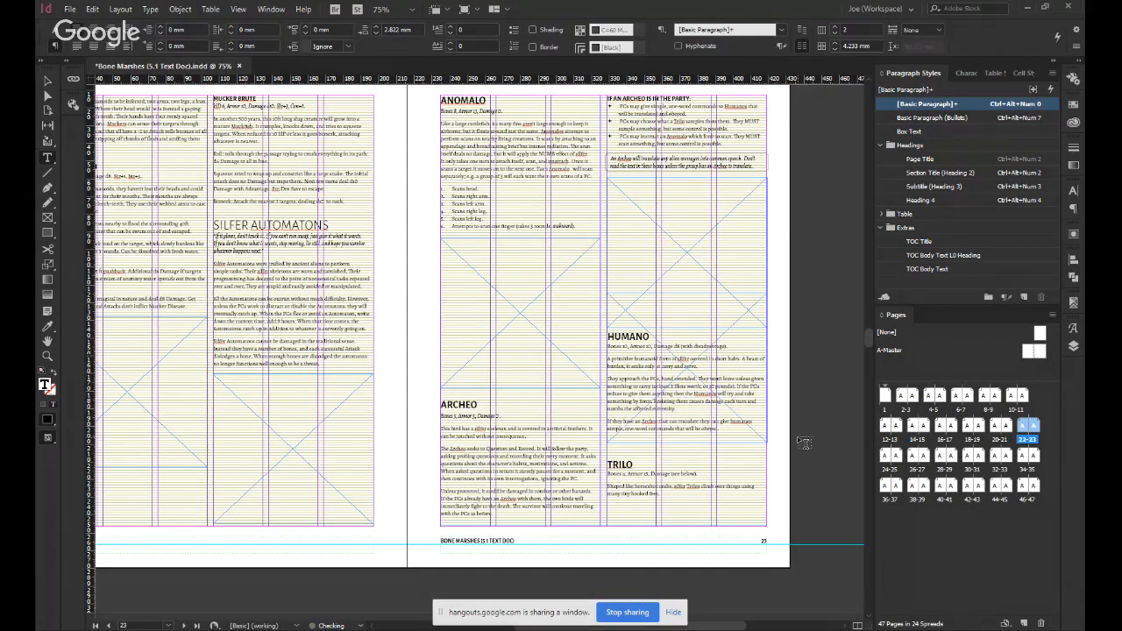
key(Escape)
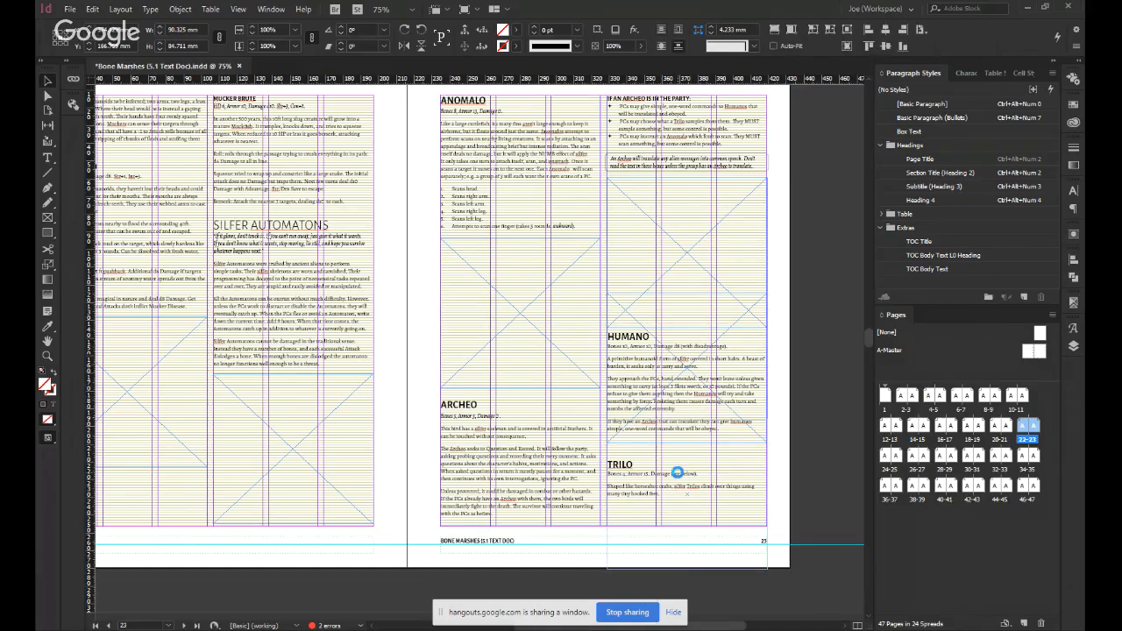
key(Delete)
drag(677, 457, 676, 463)
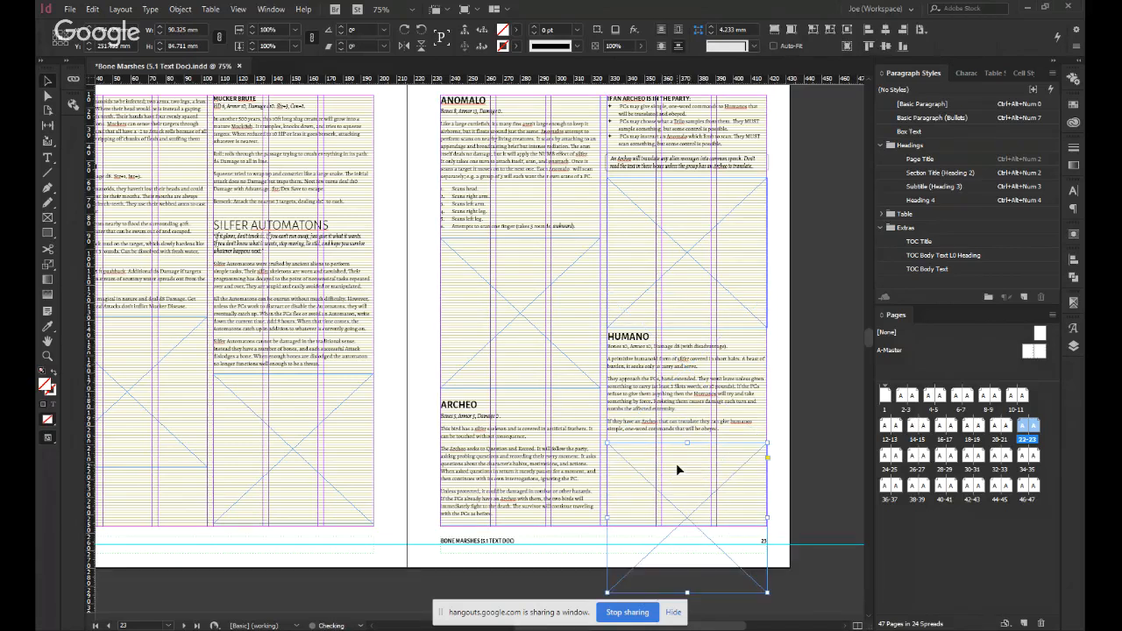
click(772, 413)
Review the empty illustration frames and text flow on the spreads from page 20 to page 25.
scroll(776, 436, down, 5)
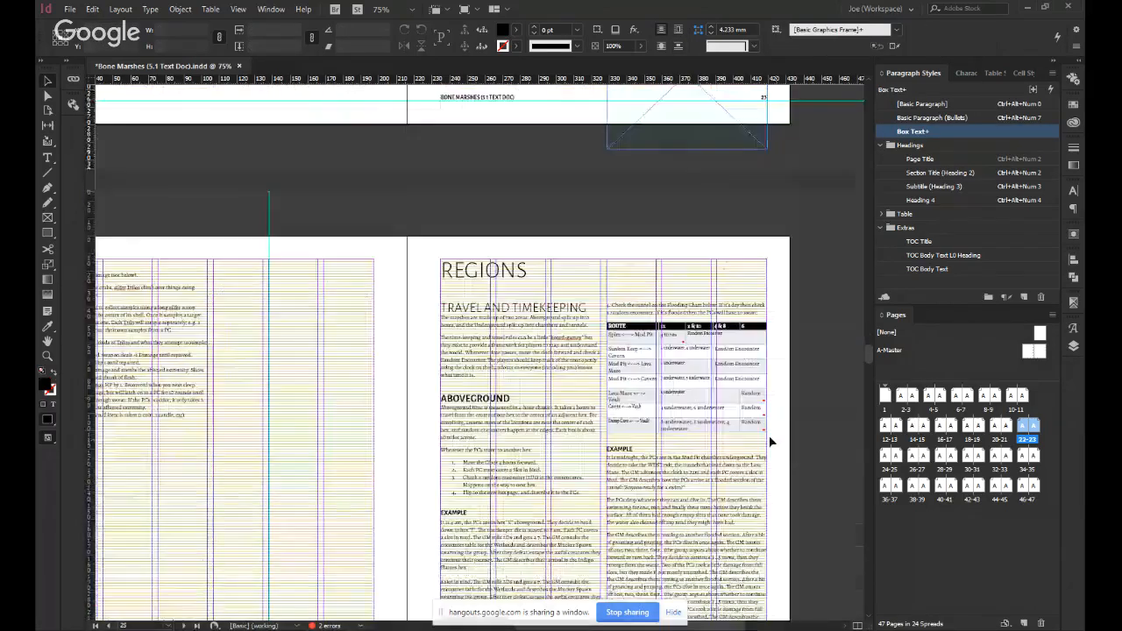
scroll(721, 325, up, 4)
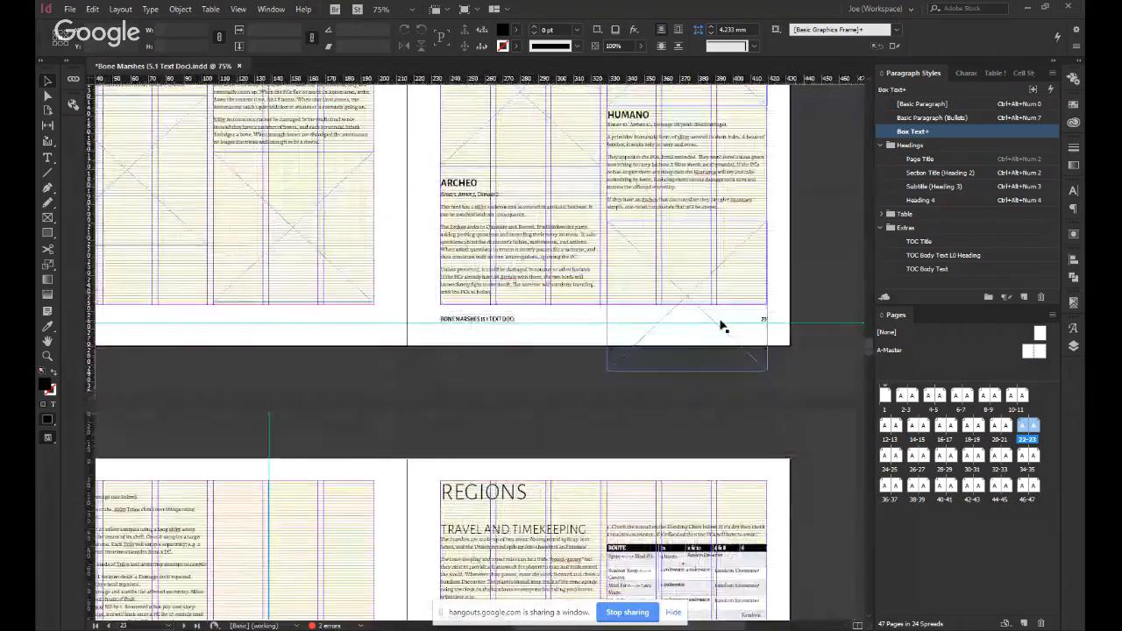
scroll(719, 325, up, 2)
scroll(719, 325, up, 6)
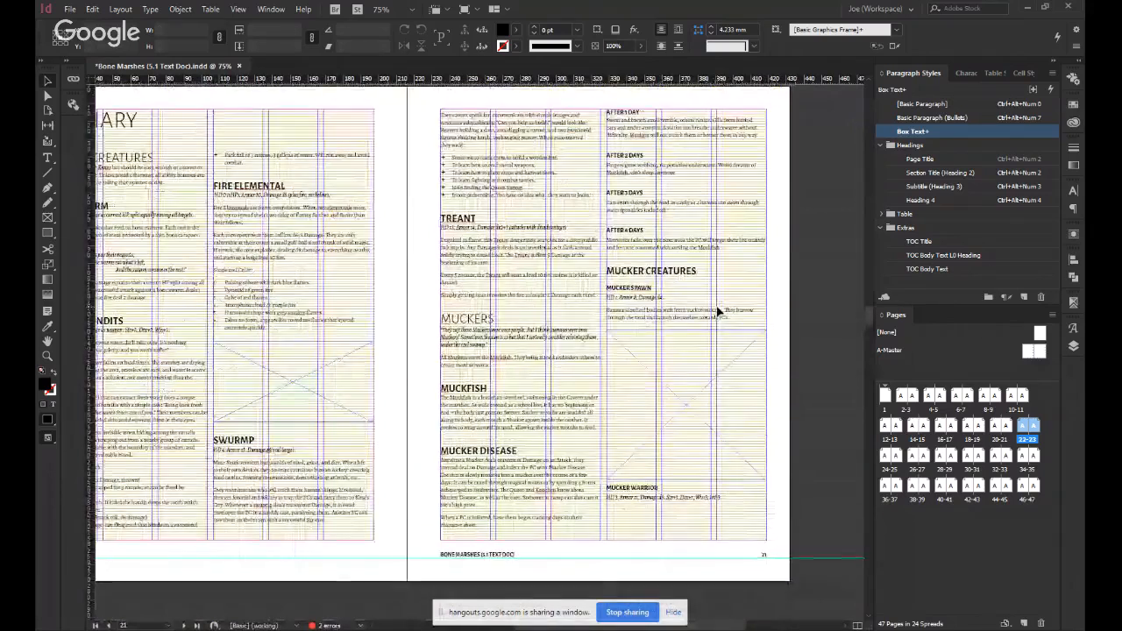
scroll(717, 340, left, 1)
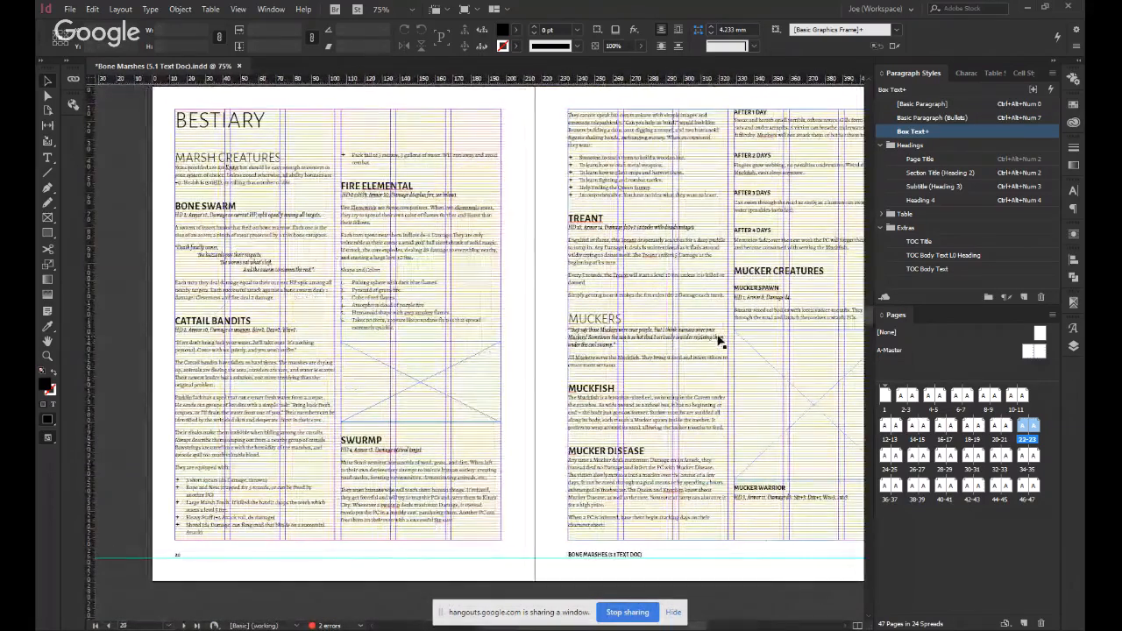
click(543, 317)
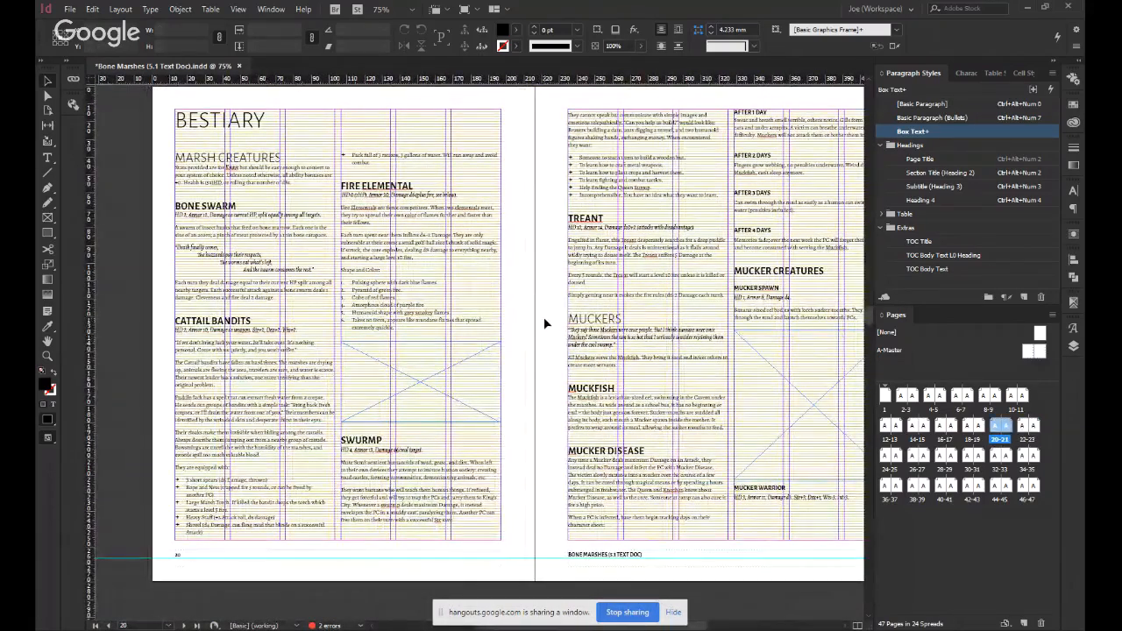
scroll(543, 316, down, 1)
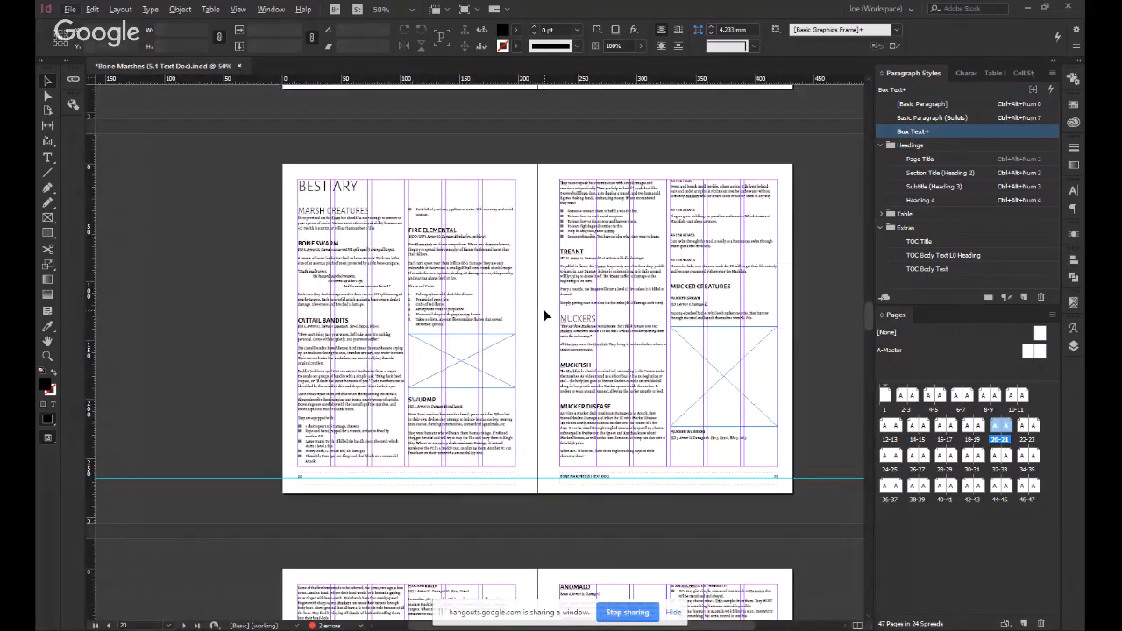
Review the text flow and reserved illustration gaps on pages 20 to 23 with guides and frame edges hidden.
scroll(544, 309, up, 1)
scroll(544, 308, down, 1)
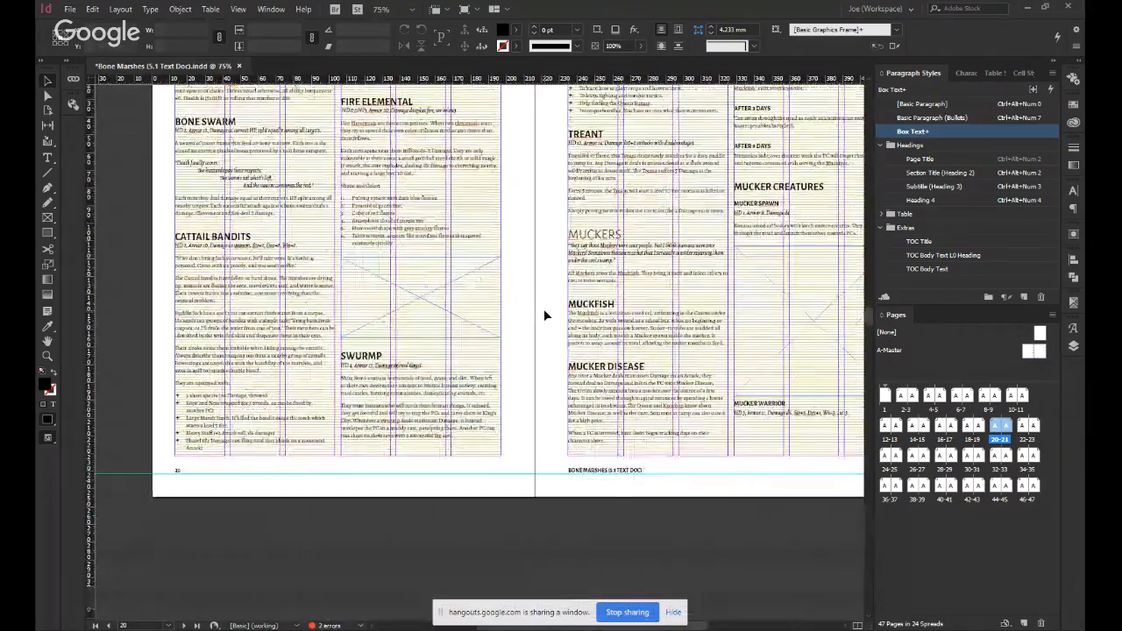
scroll(543, 308, down, 6)
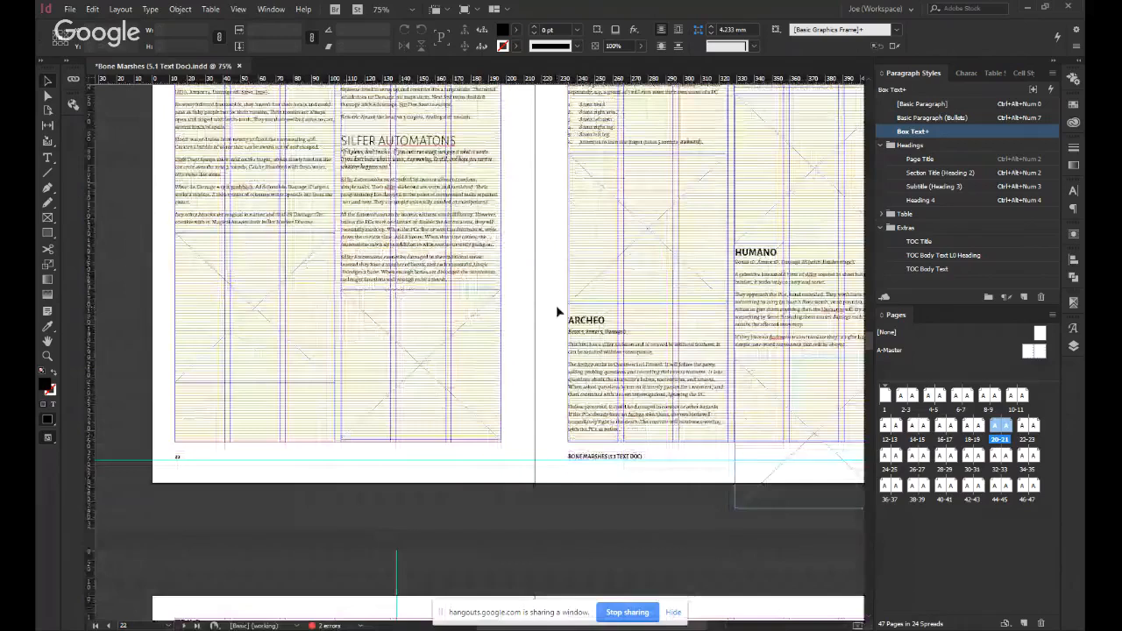
scroll(556, 305, up, 2)
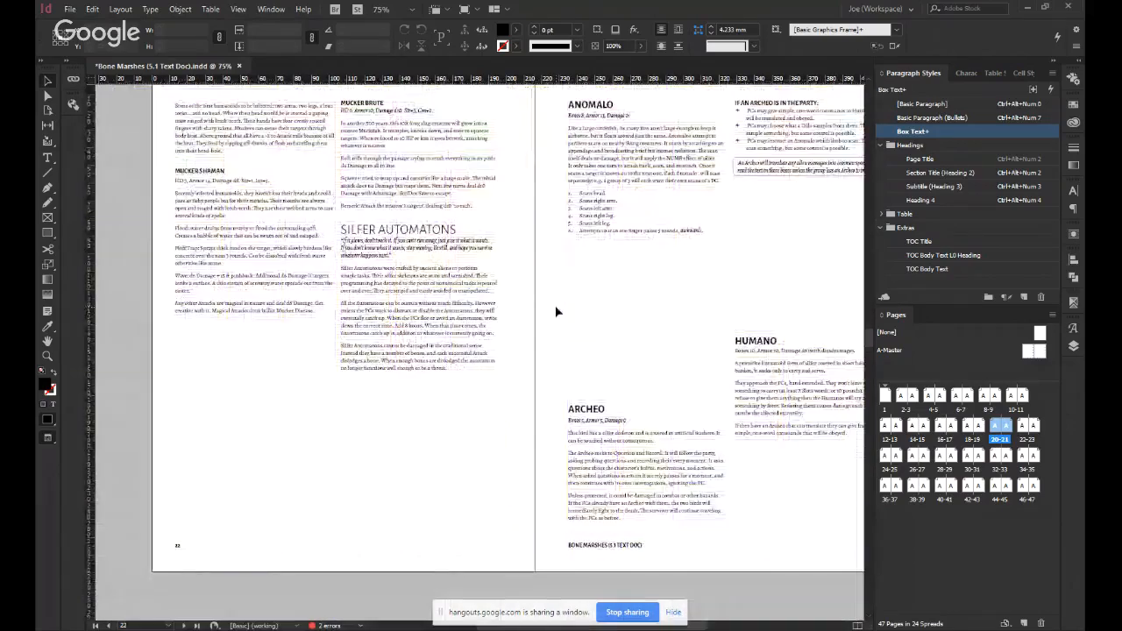
scroll(555, 311, down, 1)
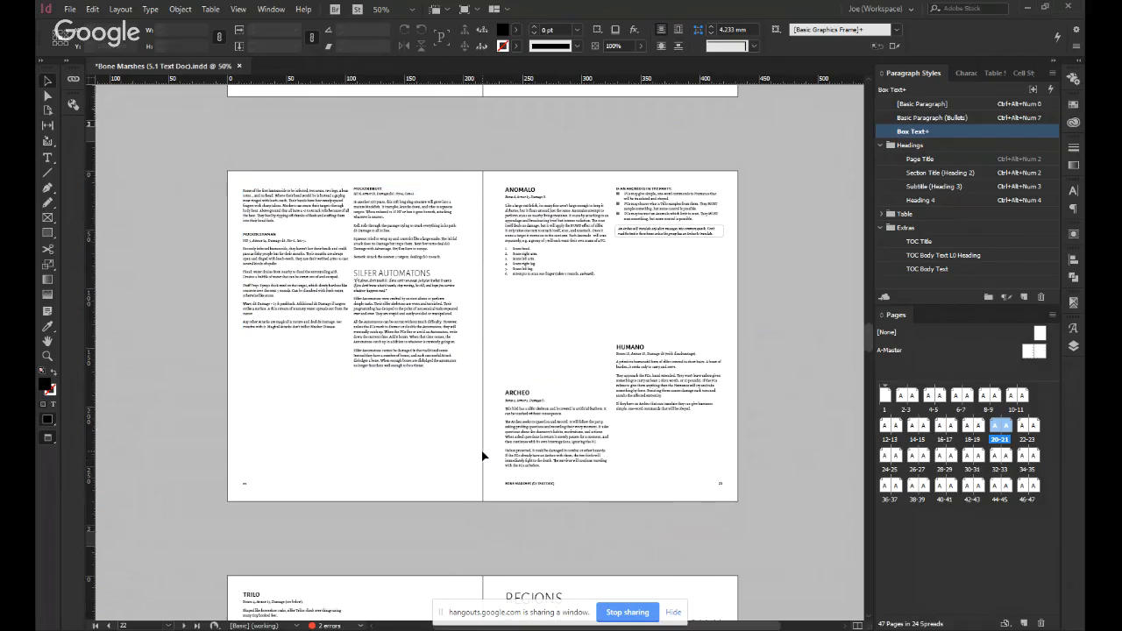
scroll(483, 456, down, 1)
scroll(482, 456, up, 2)
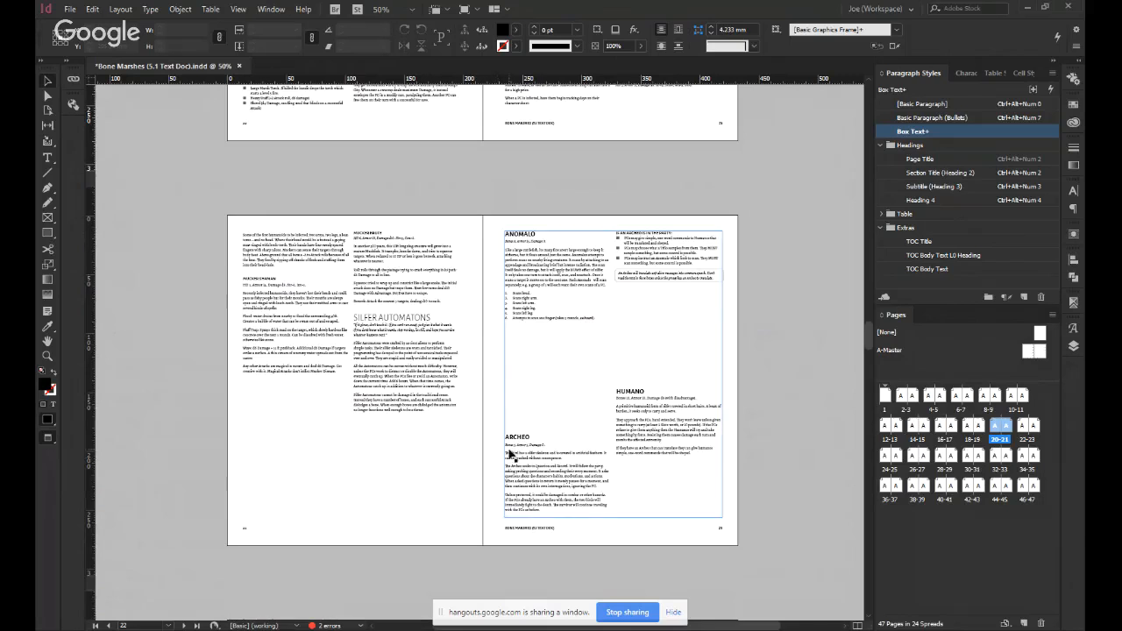
scroll(531, 441, up, 2)
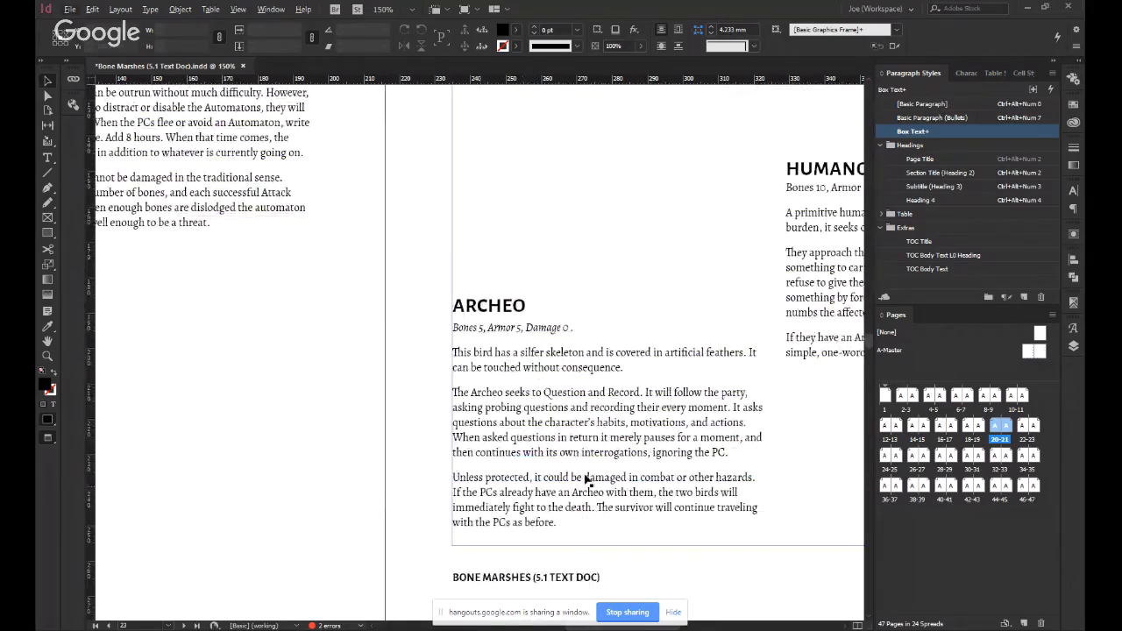
Examine the Archeo entry's body text and the surrounding gaps on the page 22–23 spread.
double_click(481, 392)
drag(493, 392, 658, 399)
click(628, 466)
scroll(628, 465, down, 2)
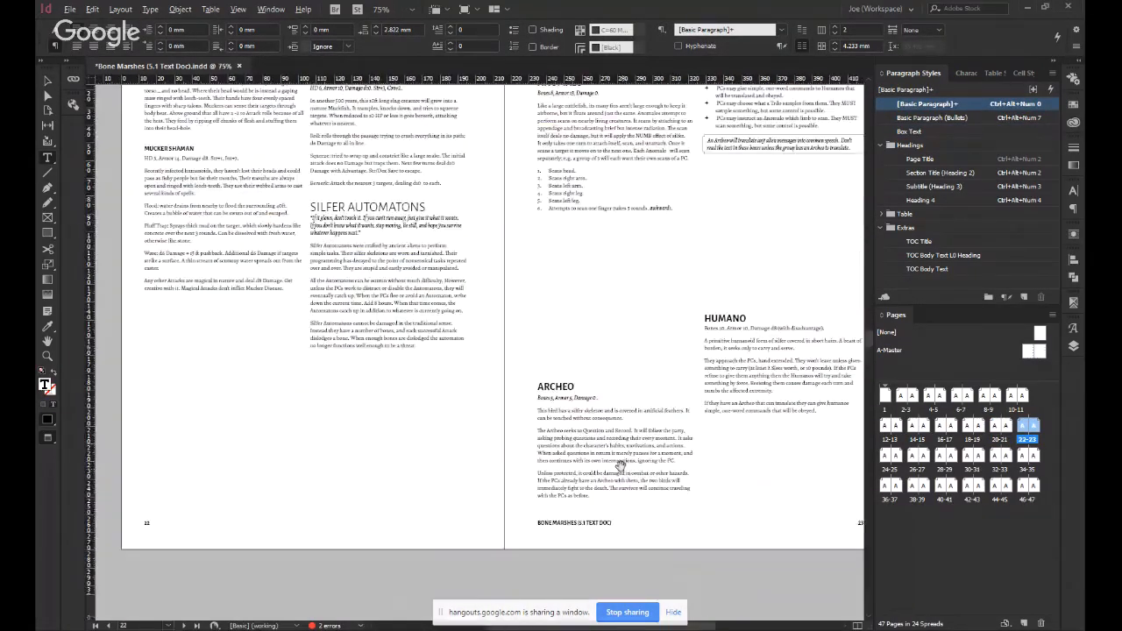
key(Escape)
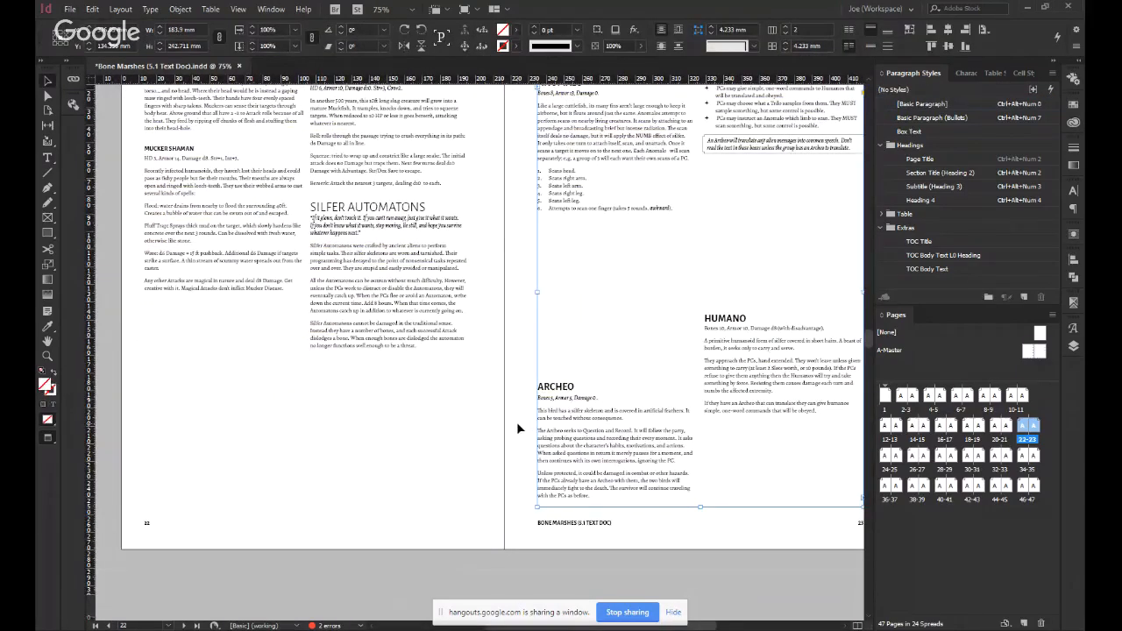
click(516, 421)
drag(670, 368, 627, 396)
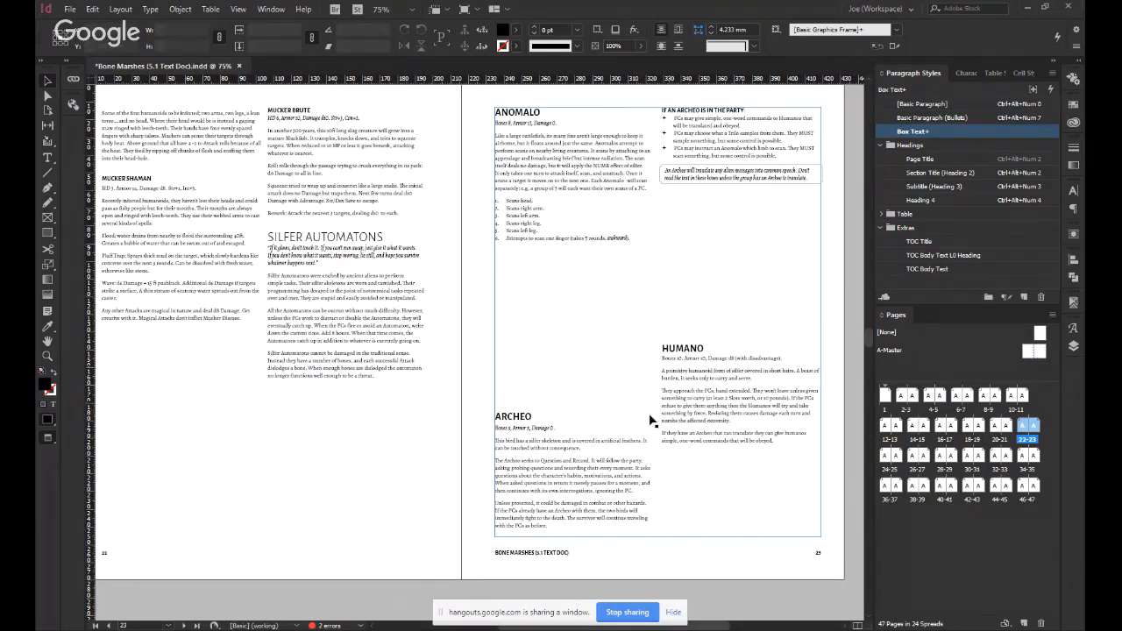
click(367, 488)
click(461, 414)
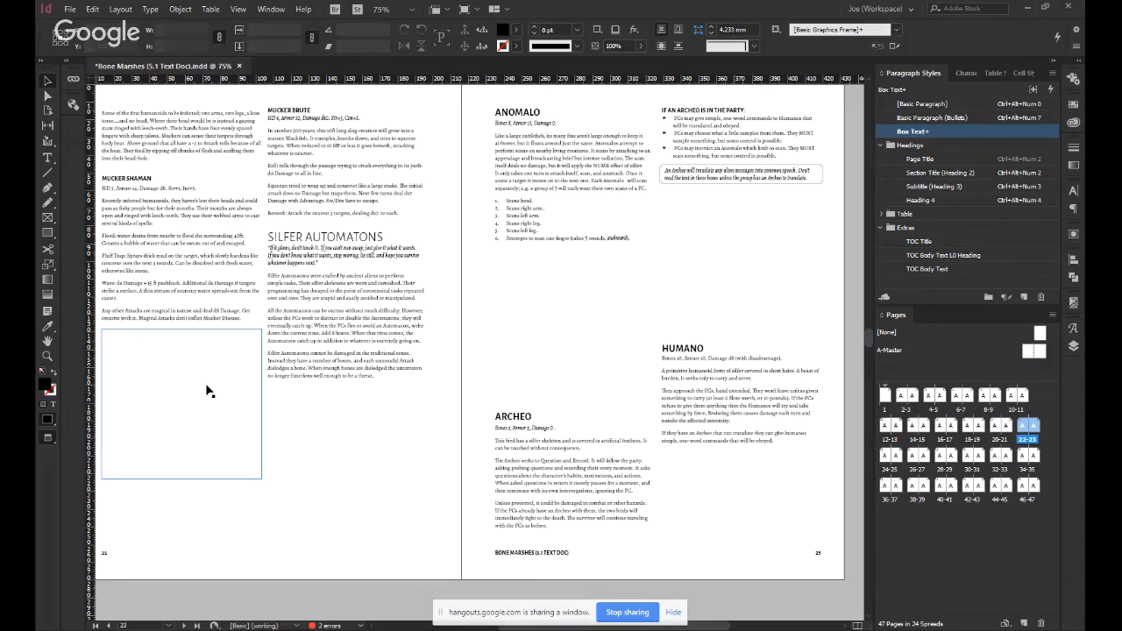
Delete the empty anchored illustration frames between the creature entries on pages 22 and 23.
click(214, 396)
drag(228, 404, 367, 463)
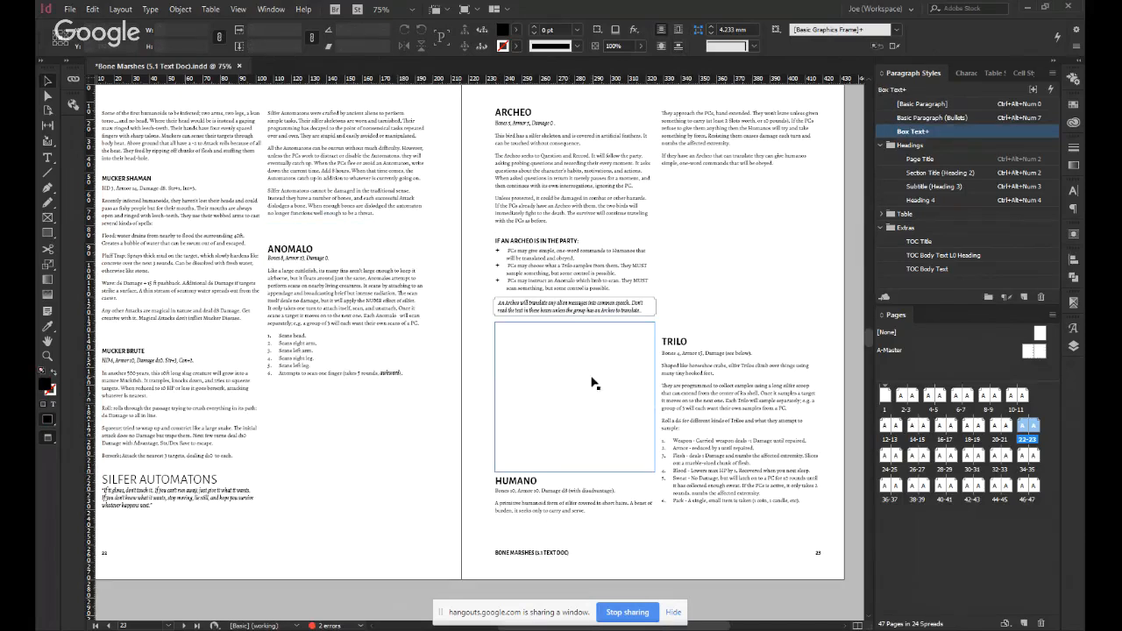
key(ctrl+z)
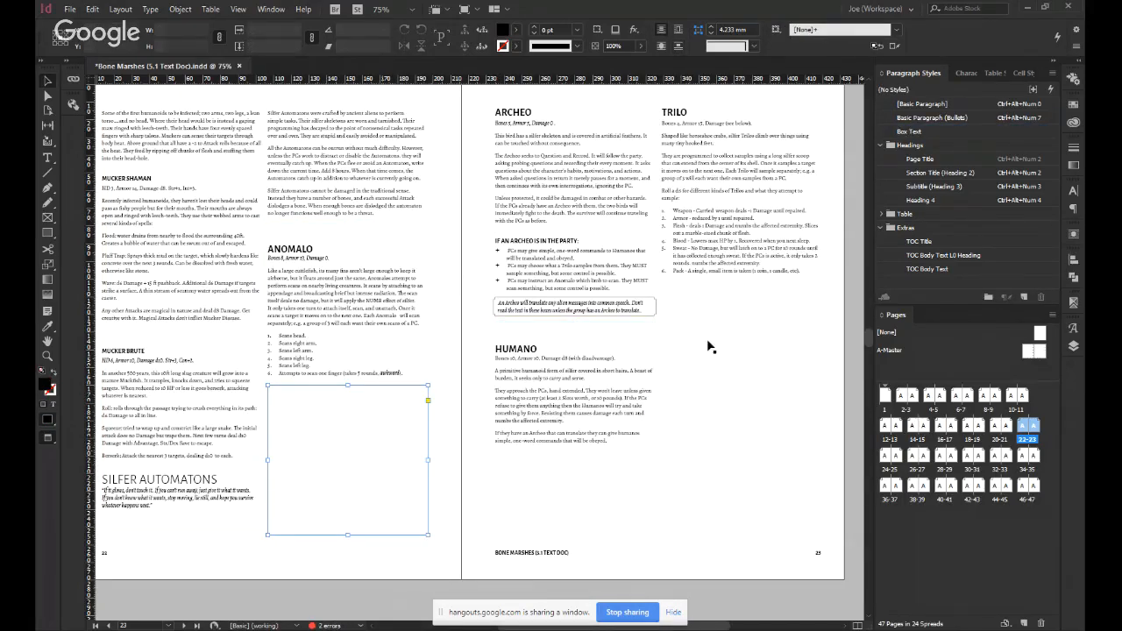
key(ctrl+z)
key(ctrl+z)
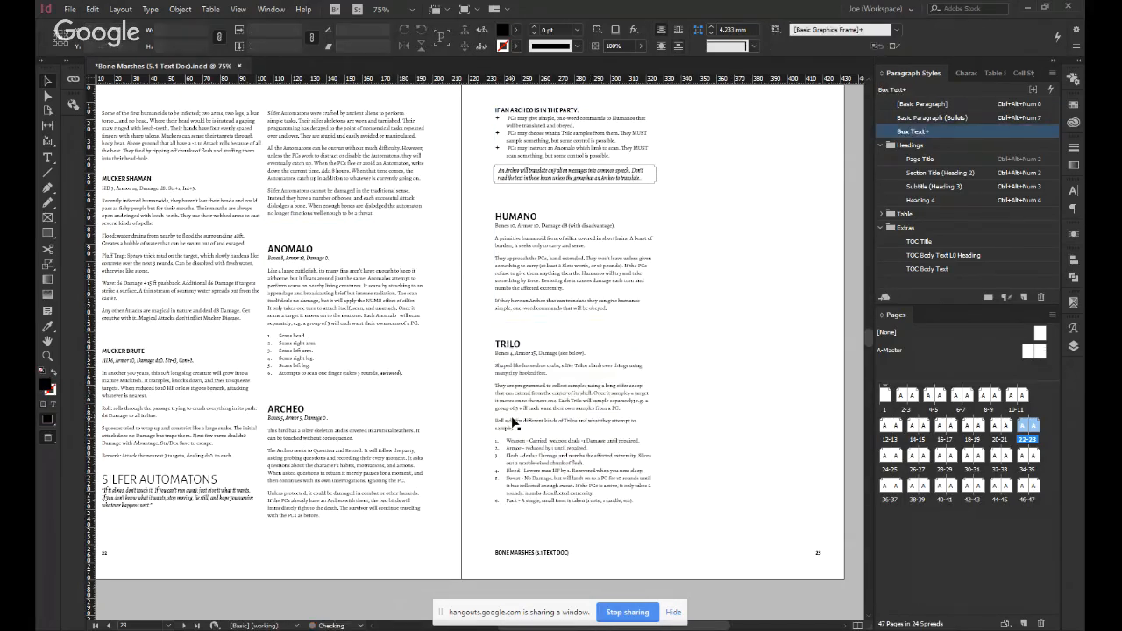
Delete the empty anchored frames under Mucker Spawn on page 21 and above Swurmp on page 20.
scroll(514, 422, down, 3)
scroll(509, 409, up, 10)
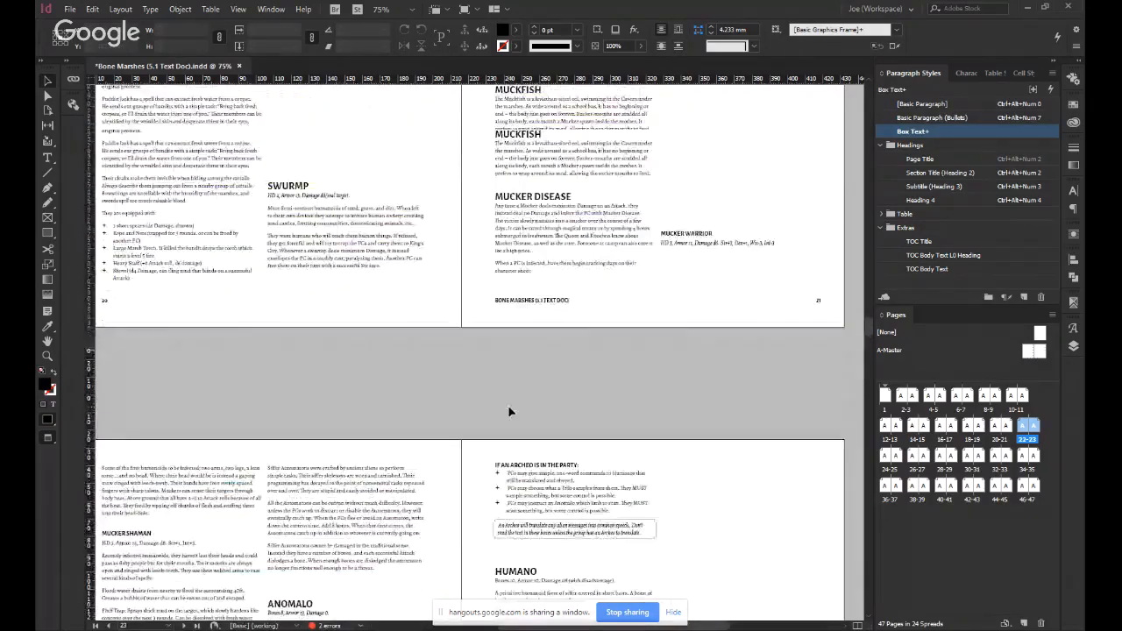
scroll(696, 307, up, 3)
key(ctrl+z)
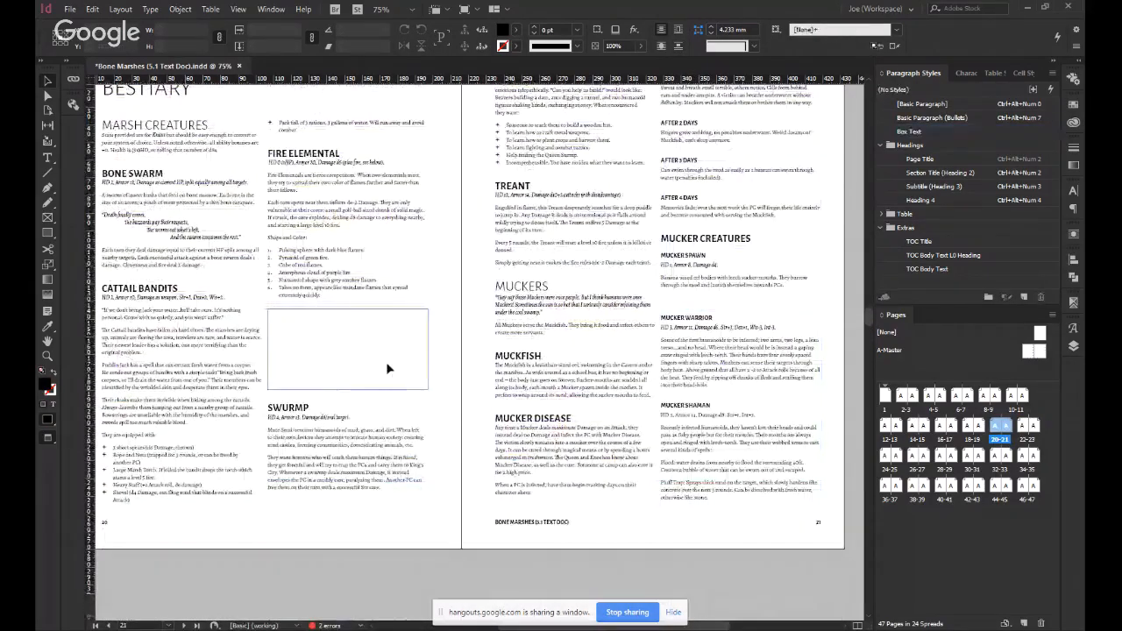
key(ctrl+z)
scroll(511, 402, up, 2)
scroll(511, 402, down, 1)
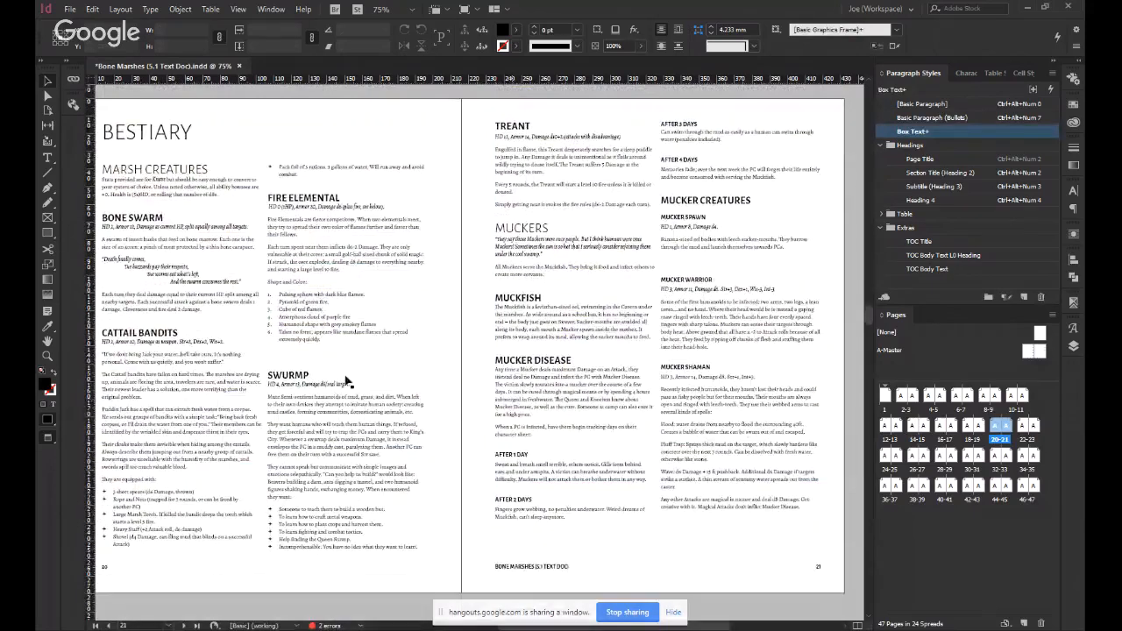
Remove the leftover empty paragraph between the Fire Elemental list and the Swurmp heading on page 20.
double_click(295, 355)
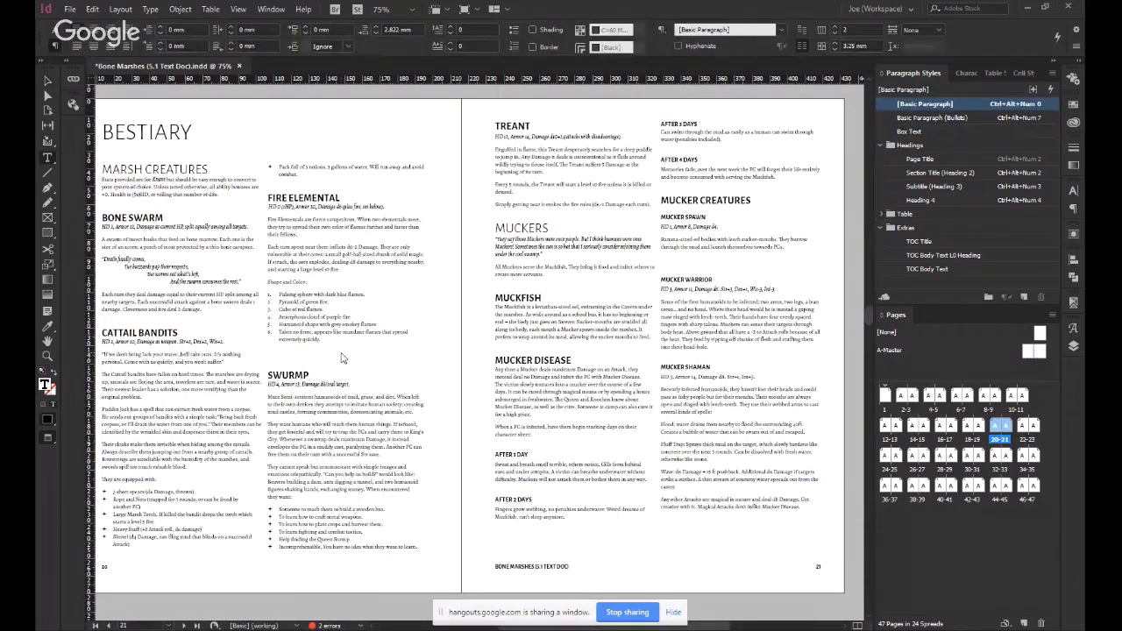
key(BackSpace)
scroll(510, 408, down, 4)
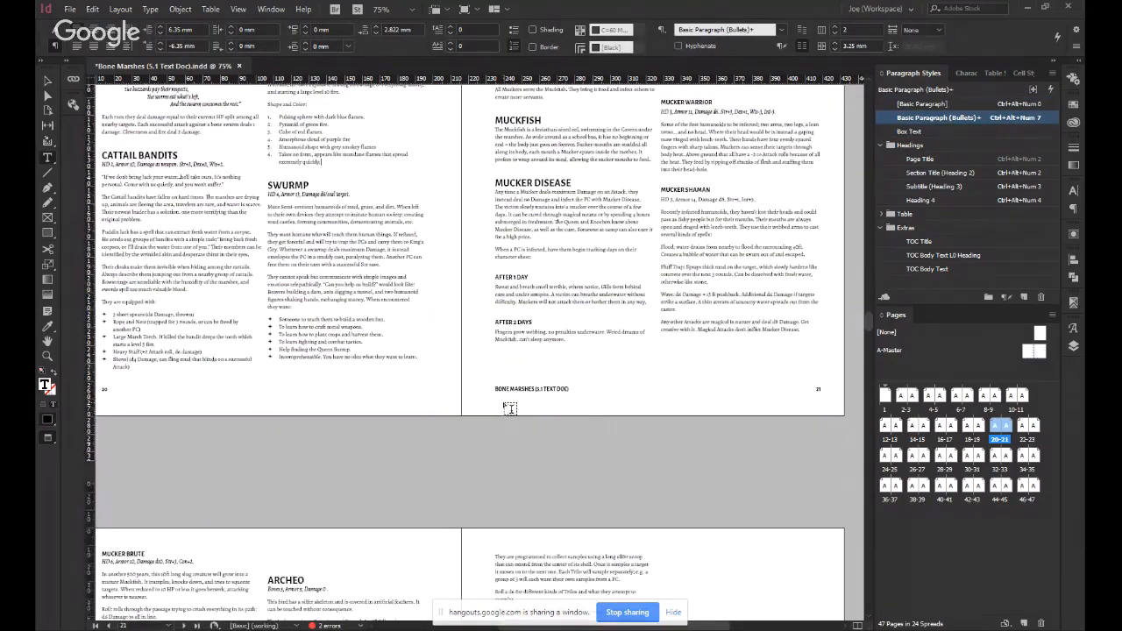
scroll(503, 401, down, 4)
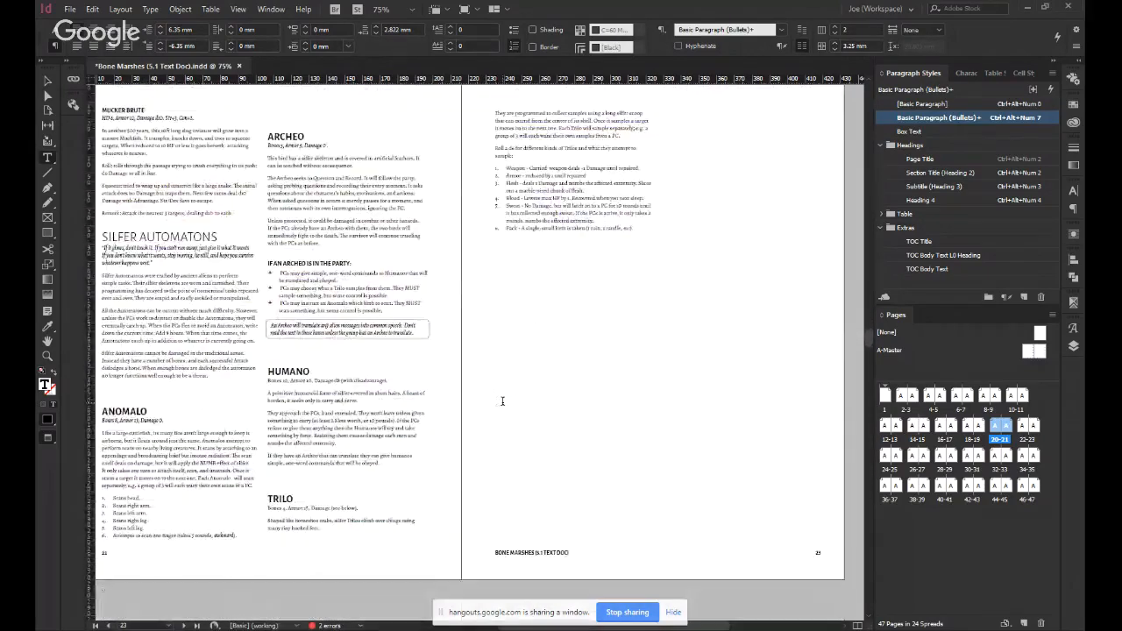
scroll(502, 401, up, 2)
scroll(373, 402, down, 2)
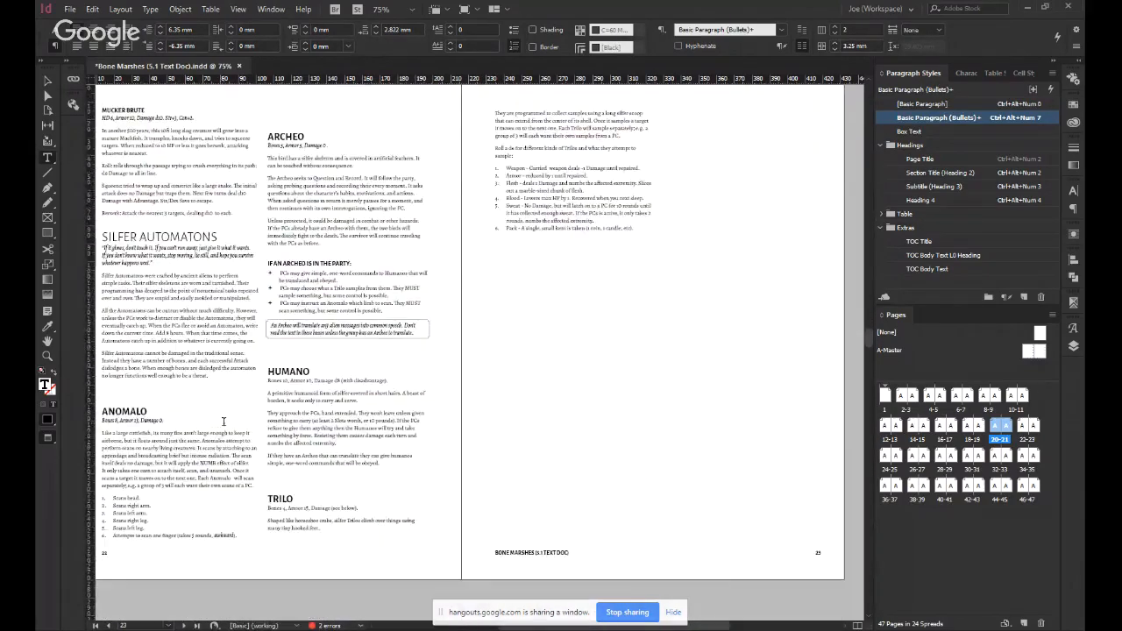
Remove the leftover empty paragraphs above the Archeo, Humano, Trilo and Anomalo headings on page 22.
click(305, 109)
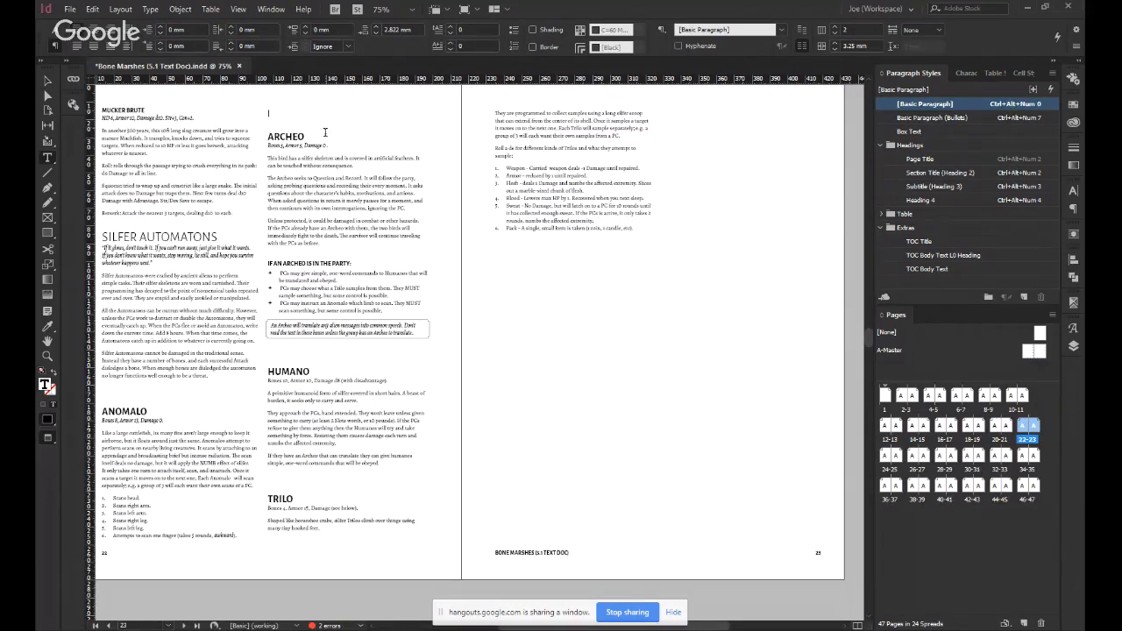
key(Delete)
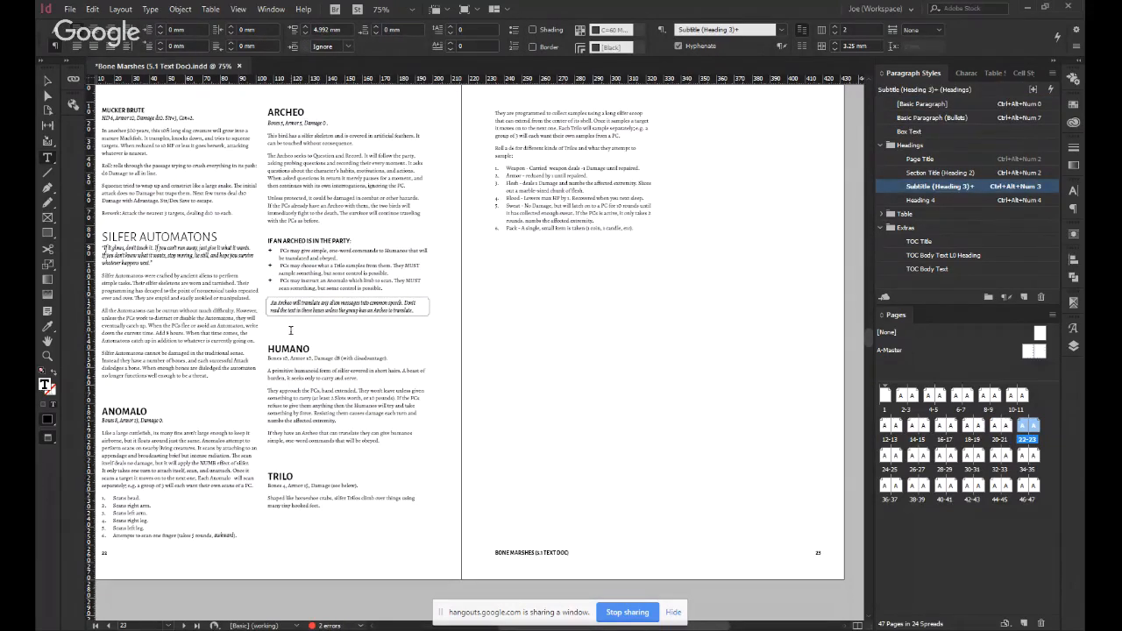
click(291, 330)
key(Delete)
click(291, 451)
key(Delete)
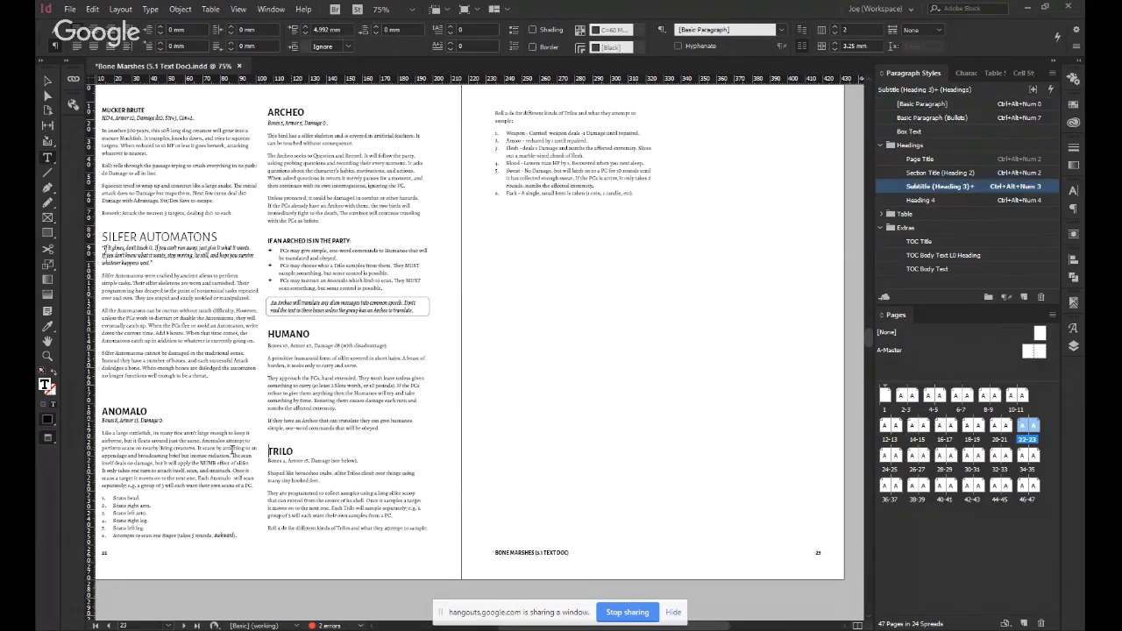
click(145, 421)
click(104, 386)
key(Delete)
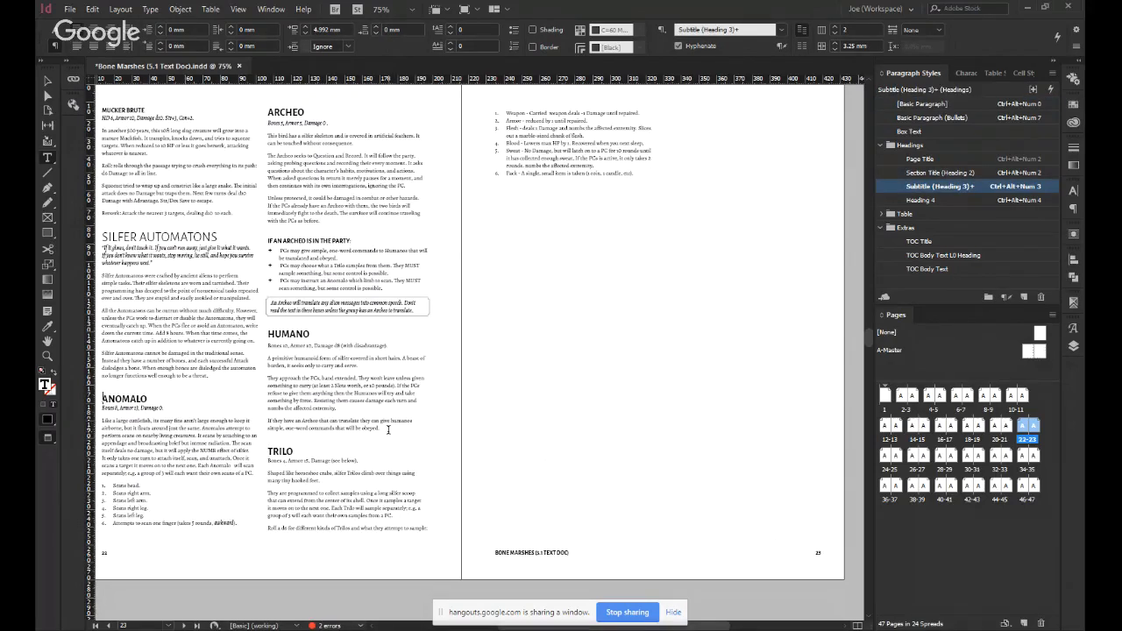
key(Escape)
Insert a page break before the Muckers section title so the section starts on page 22.
scroll(388, 430, up, 10)
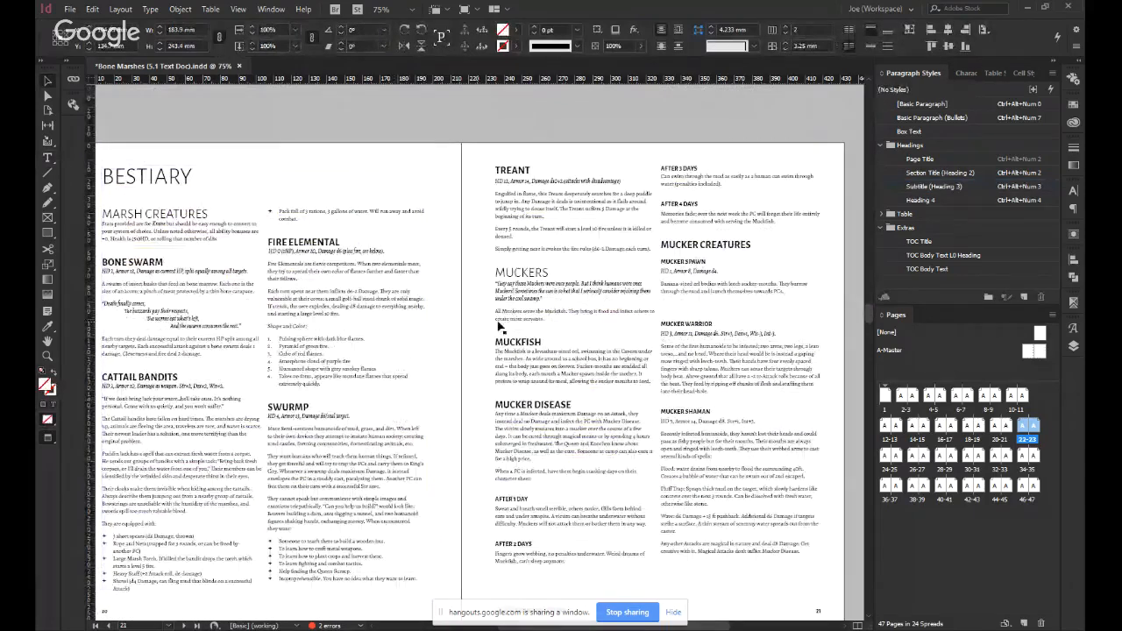
double_click(504, 273)
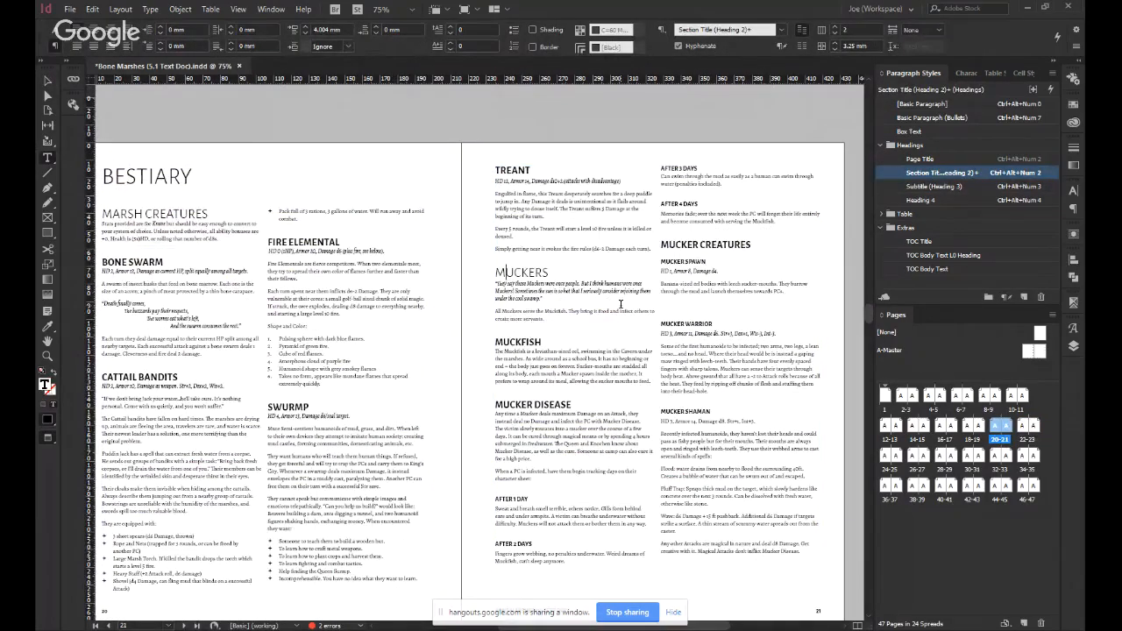
key(ctrl+KP_Enter)
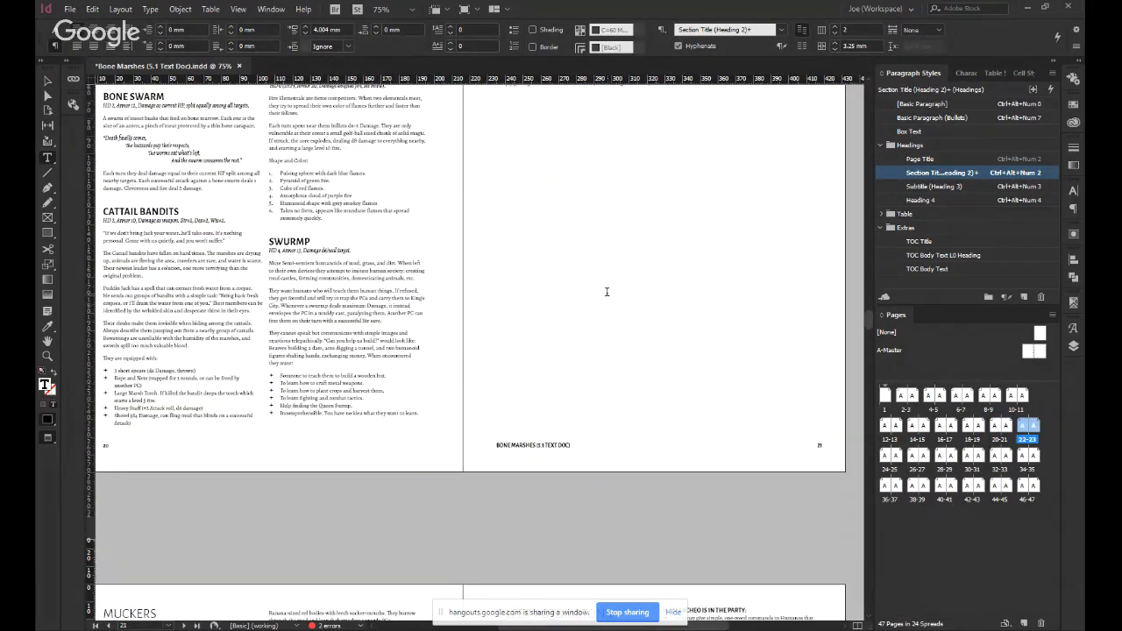
Check the text flow from Treant on page 21 through the Muckers and Silfer Automatons sections to the Regions spread.
scroll(607, 292, down, 5)
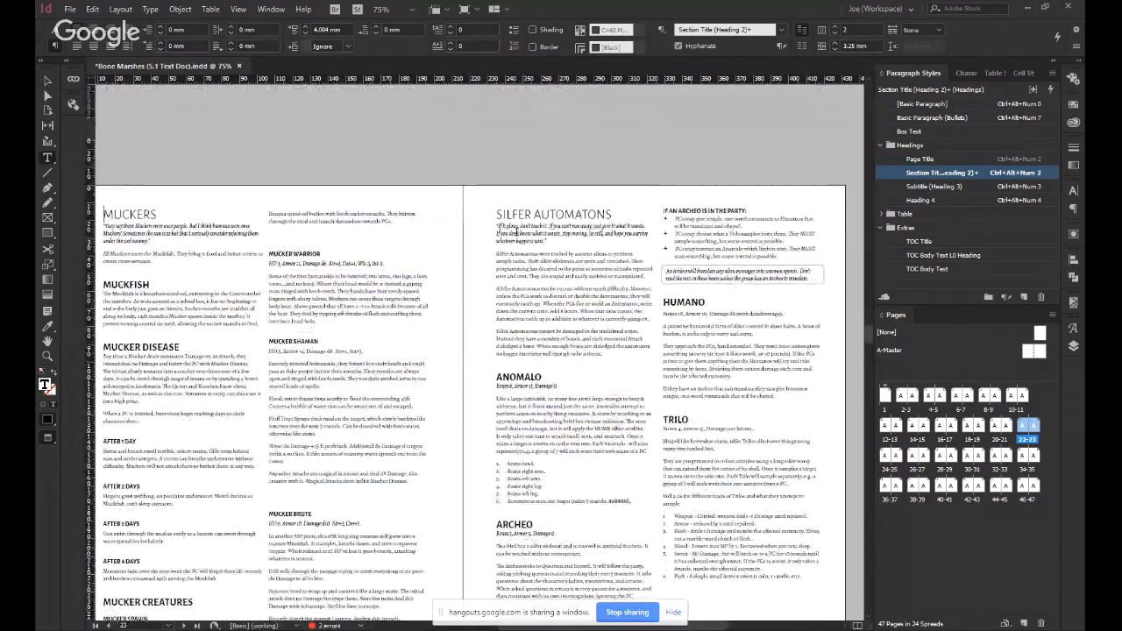
click(499, 216)
scroll(568, 319, down, 5)
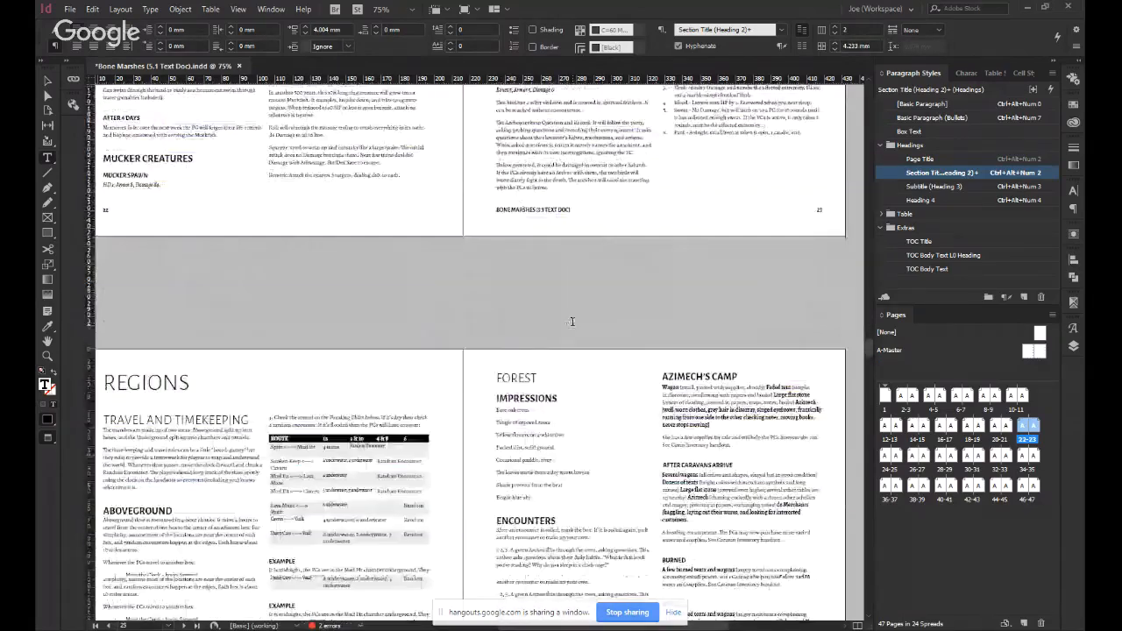
scroll(568, 318, up, 9)
scroll(568, 319, up, 3)
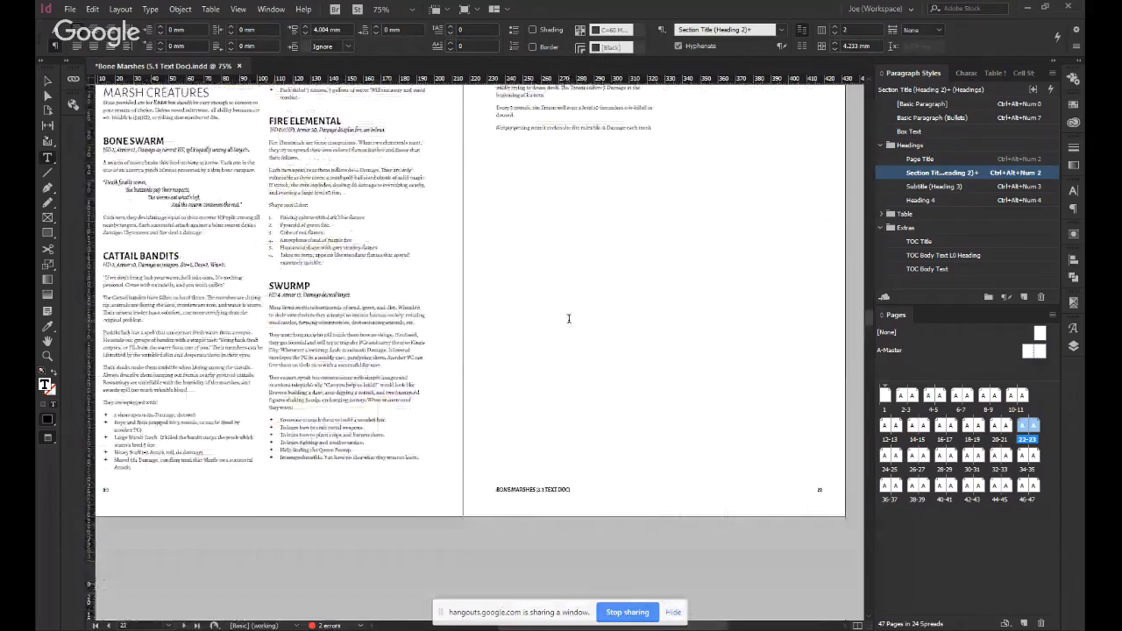
key(Escape)
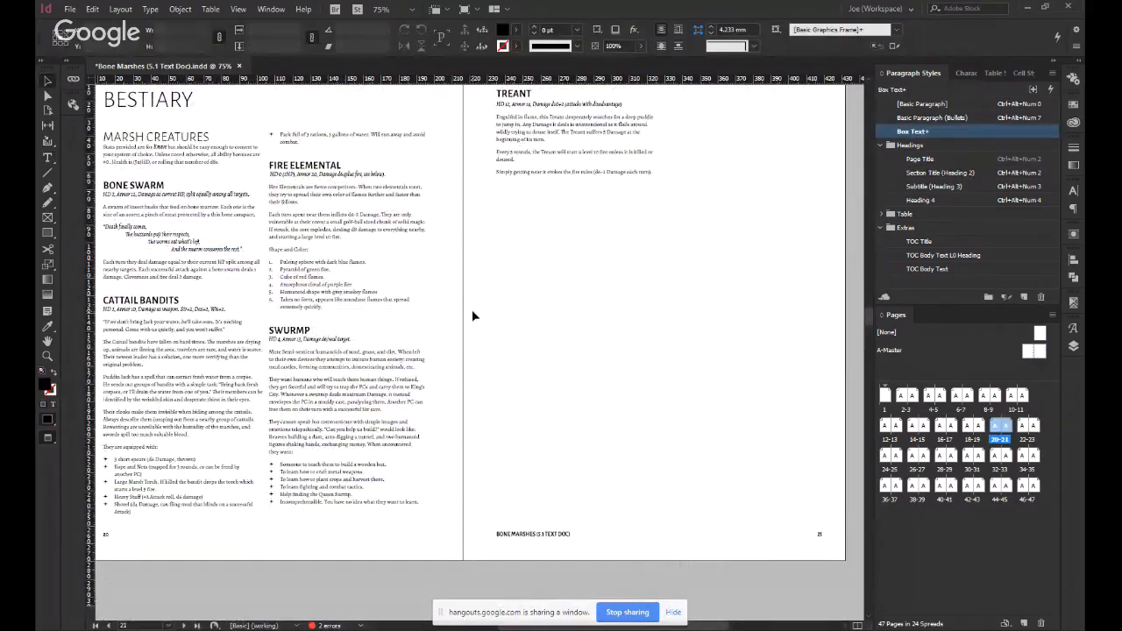
scroll(472, 310, down, 5)
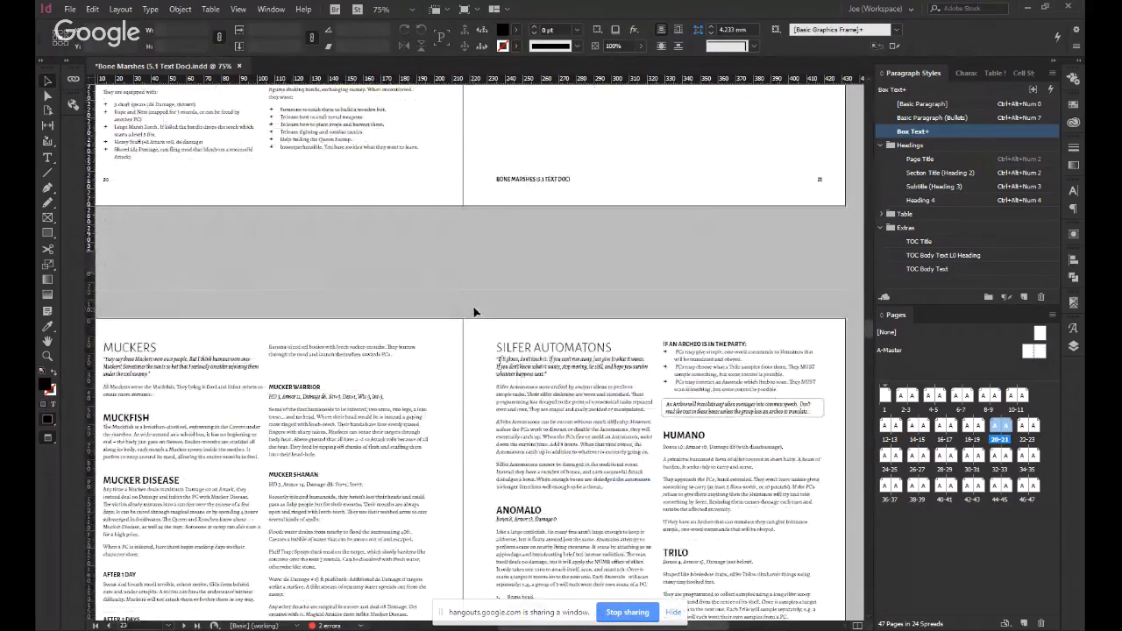
scroll(472, 315, down, 3)
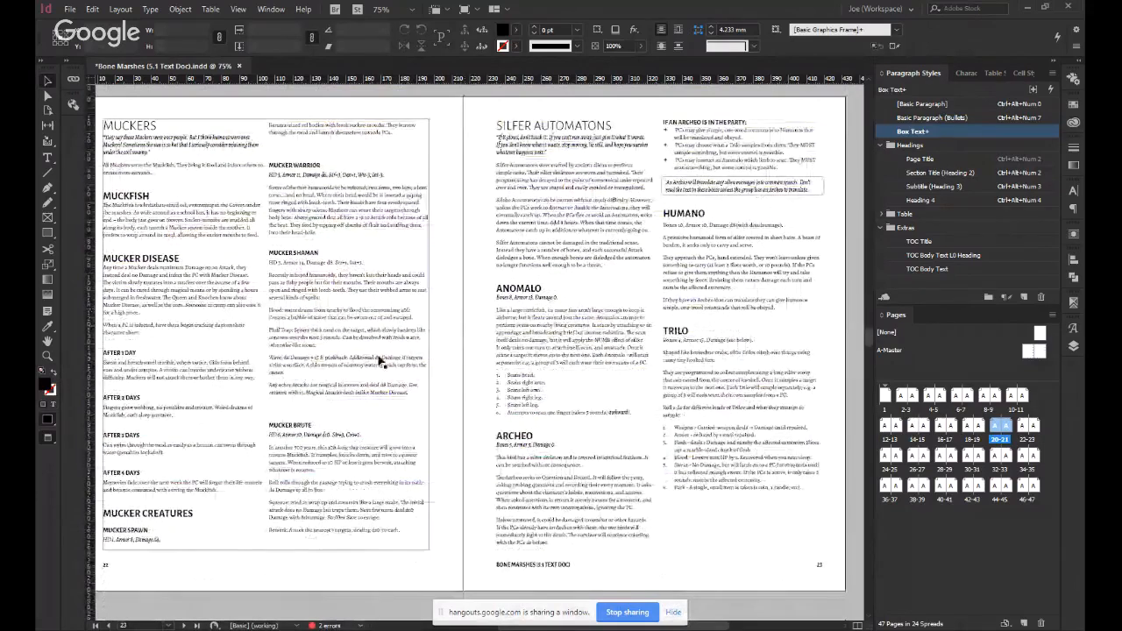
Remove the empty paragraph above the Mucker Brute heading on page 22.
double_click(328, 414)
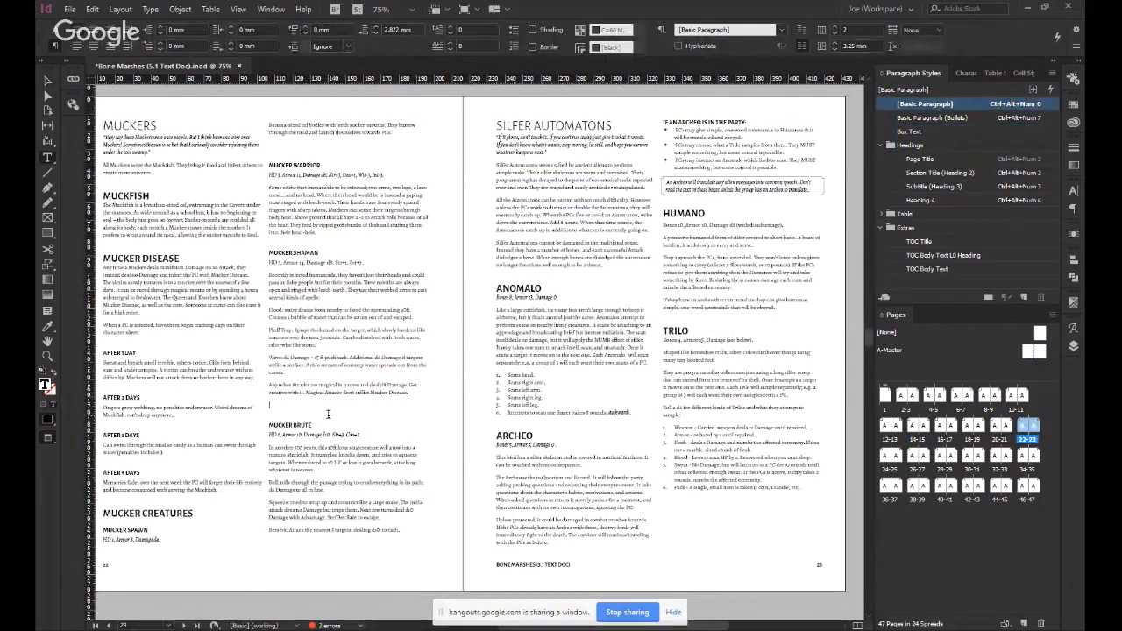
key(ctrl+alt+KP_4)
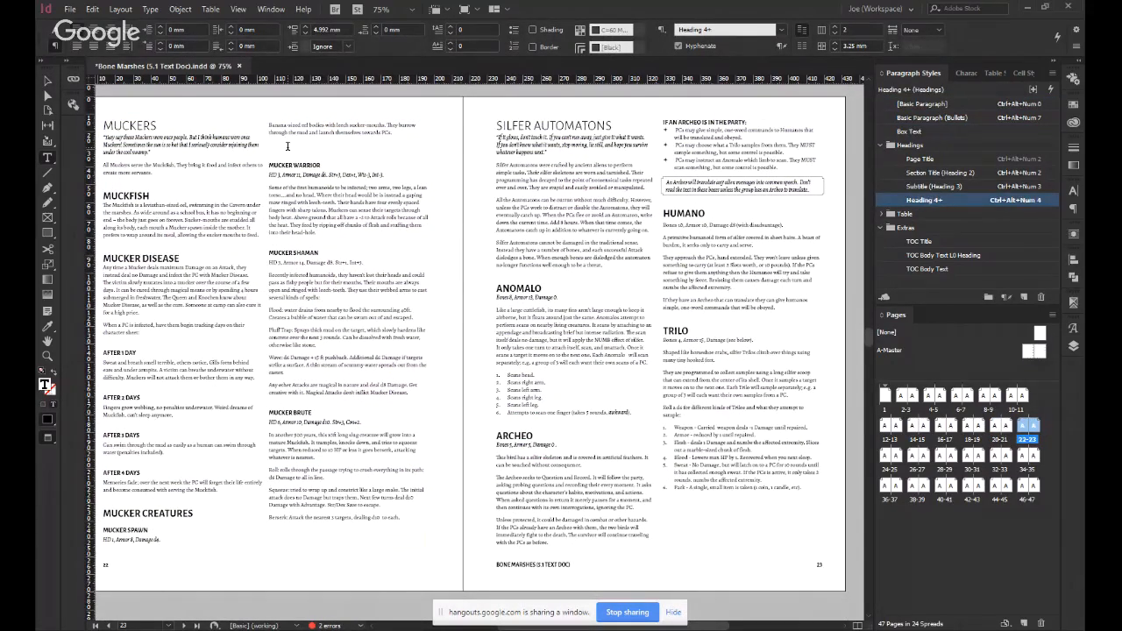
Remove the empty paragraph above the Mucker Warrior heading and insert a column break before the Mucker Creatures heading on page 22.
click(287, 147)
key(ctrl+alt+KP_4)
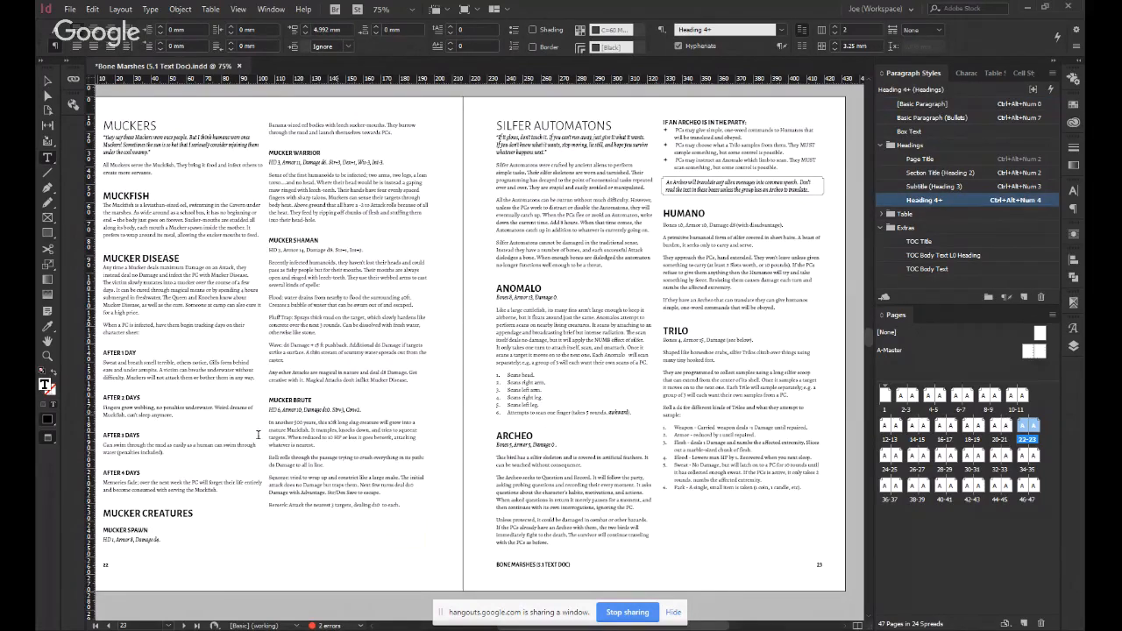
click(131, 511)
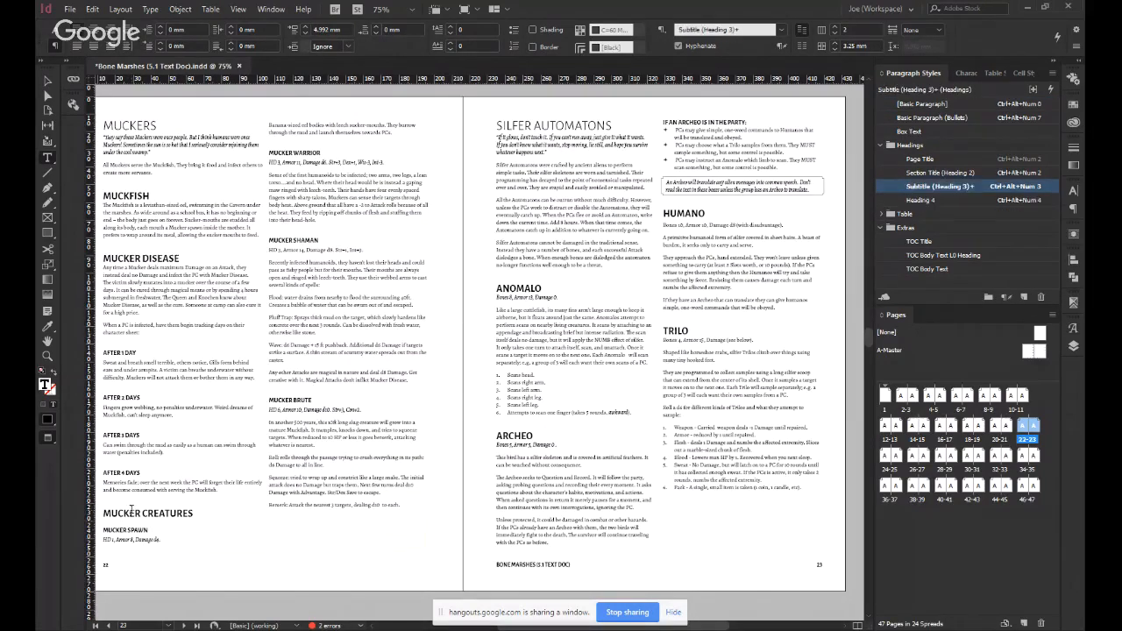
key(KP_Enter)
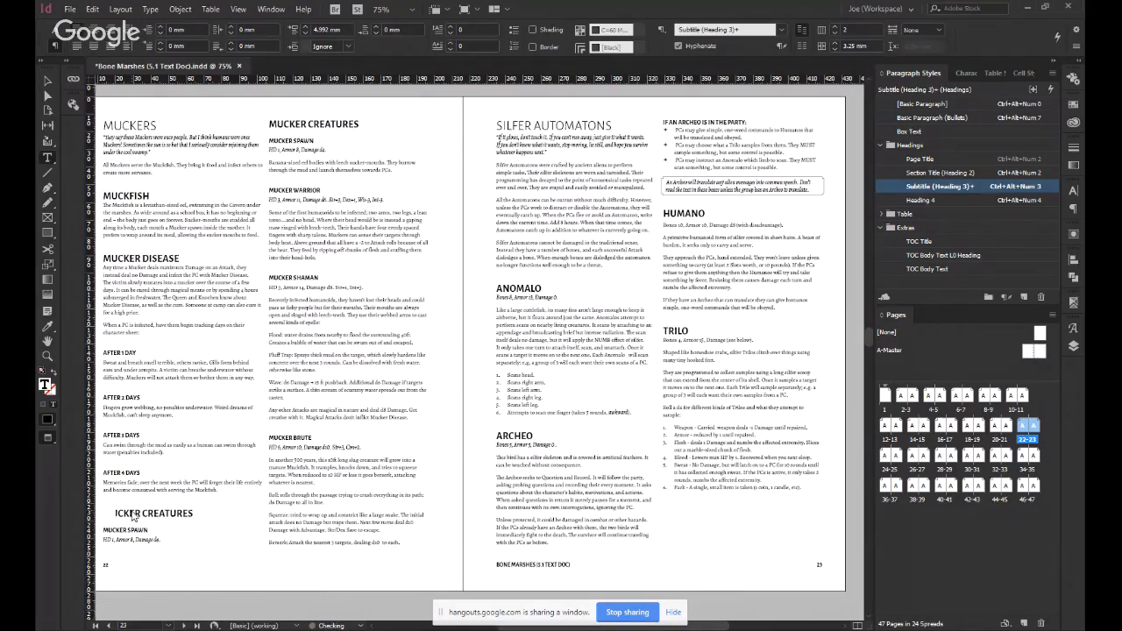
key(Escape)
Examine the text flow of the Bestiary spread on pages 20 and 21 and its transition into the Muckers spread.
click(597, 491)
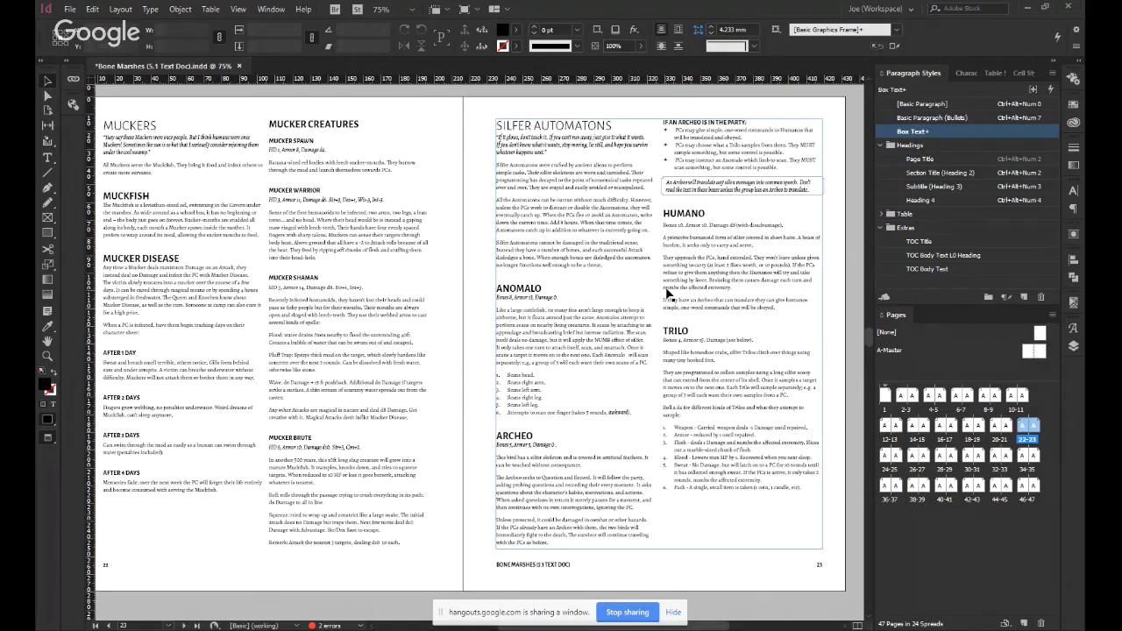
scroll(668, 295, up, 10)
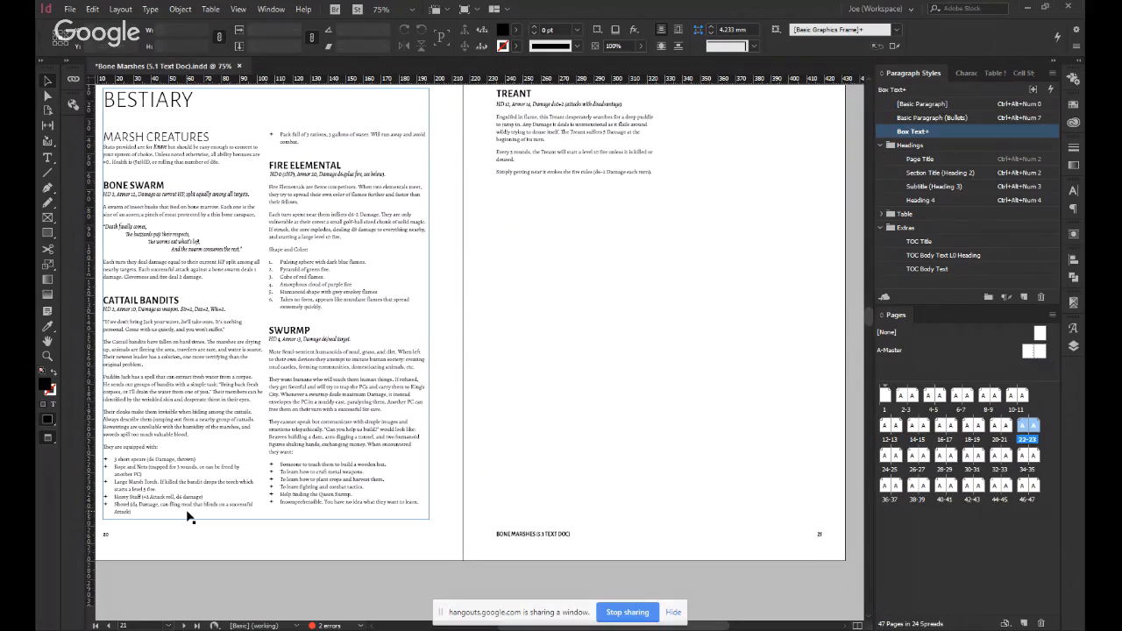
scroll(336, 433, up, 2)
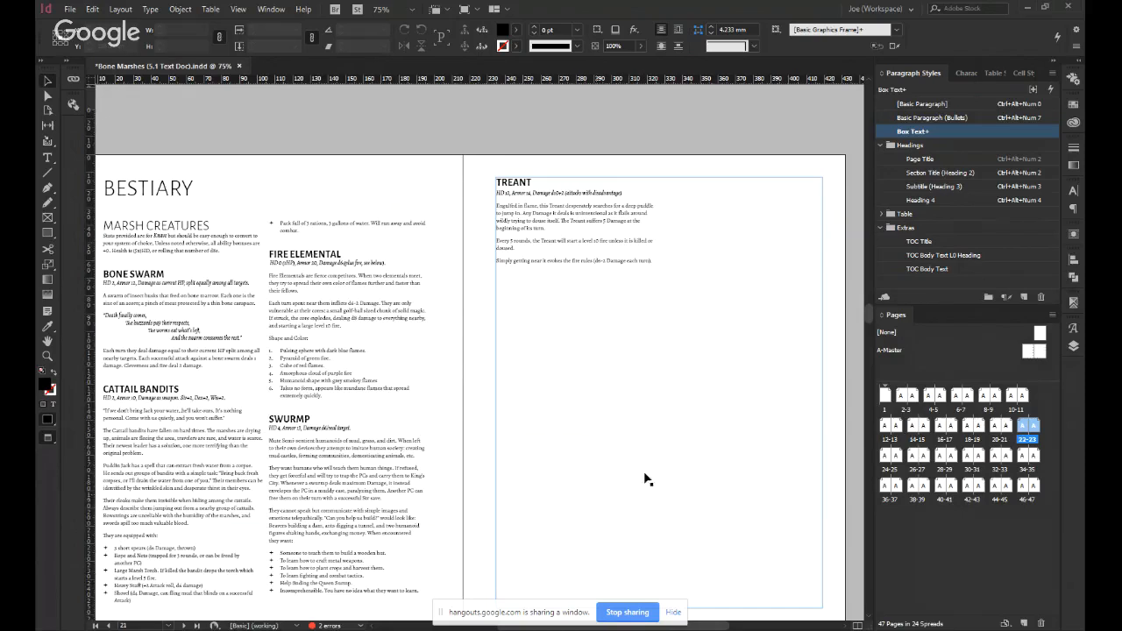
scroll(591, 462, down, 1)
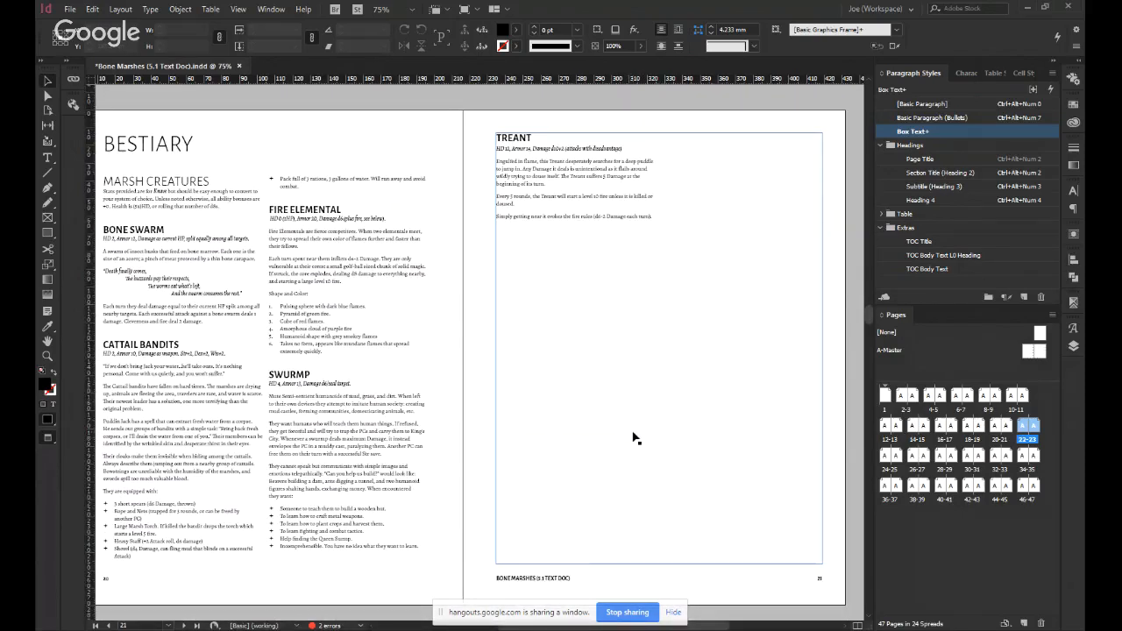
scroll(602, 426, down, 5)
scroll(595, 425, down, 4)
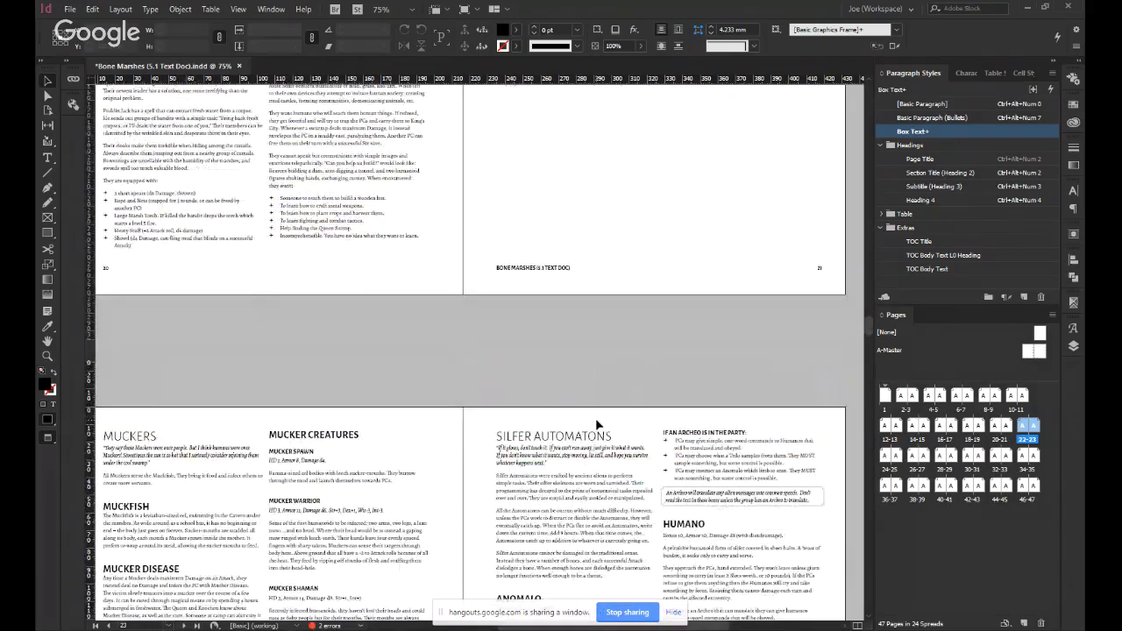
scroll(465, 430, up, 8)
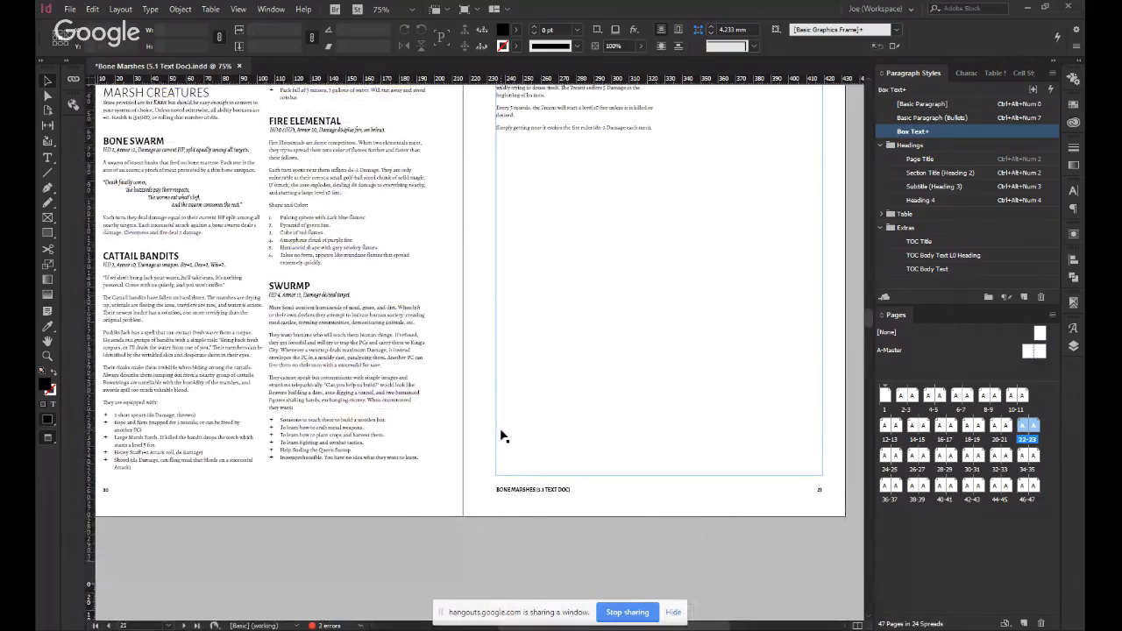
scroll(502, 436, up, 3)
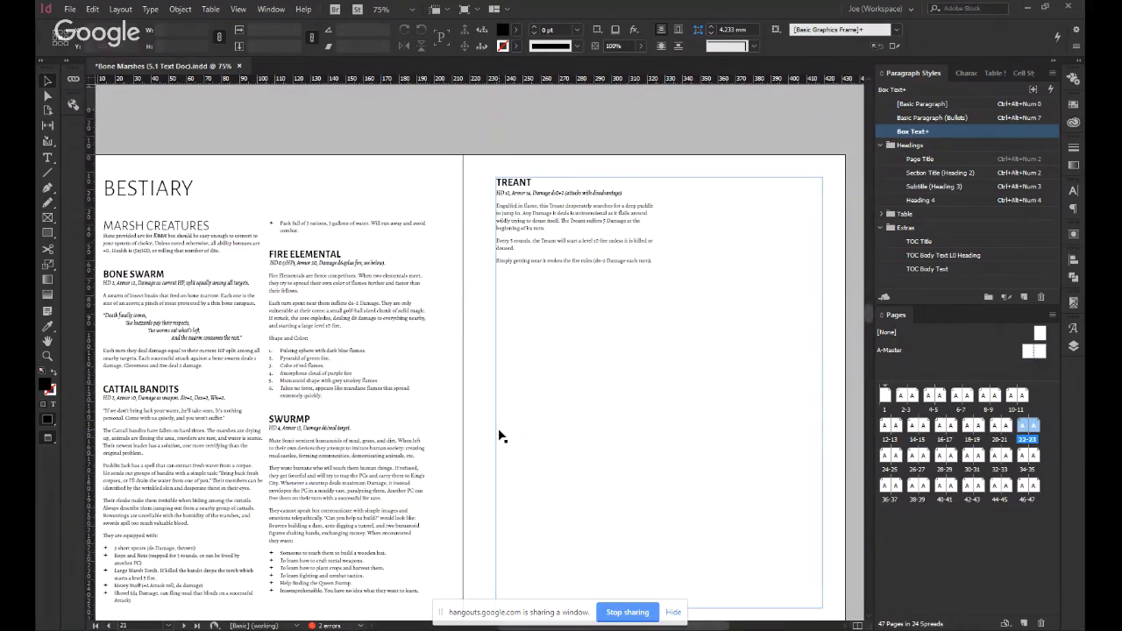
scroll(498, 436, down, 10)
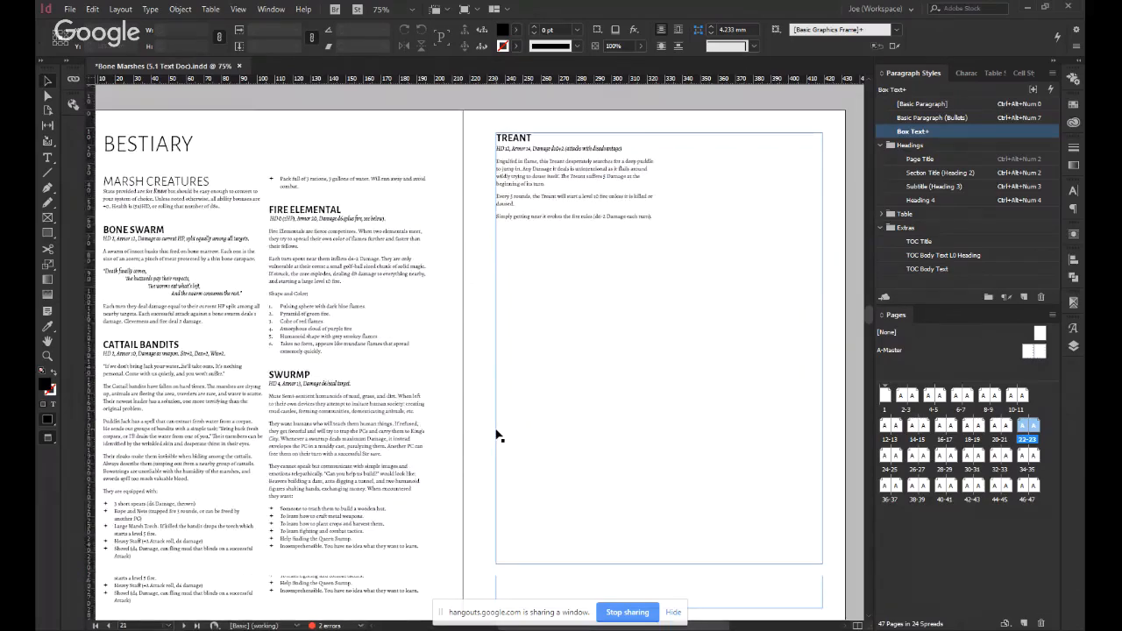
Delete the text frames on pages 23 and 25 so the Silfer Automatons and Regions text flows on to the following pages.
key(Escape)
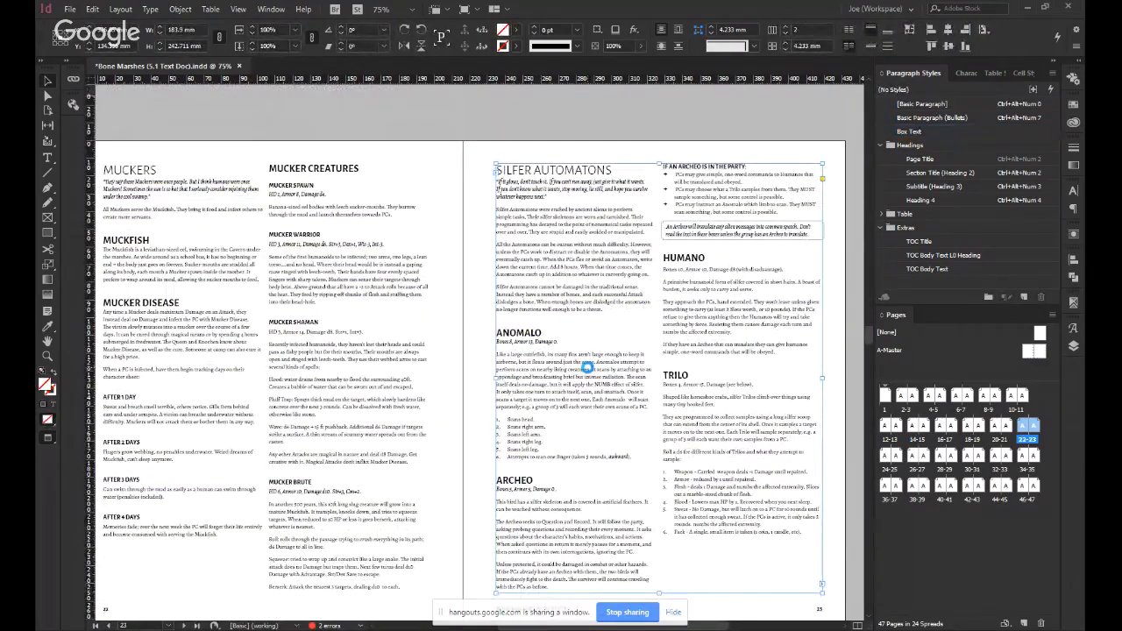
scroll(577, 362, down, 5)
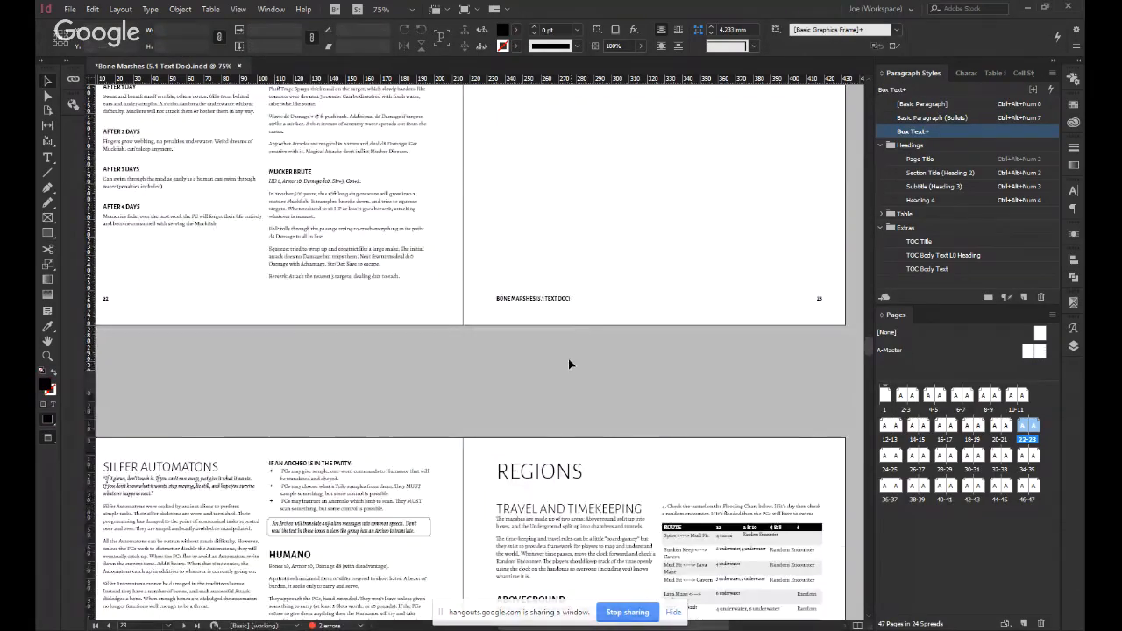
scroll(568, 365, down, 2)
click(590, 360)
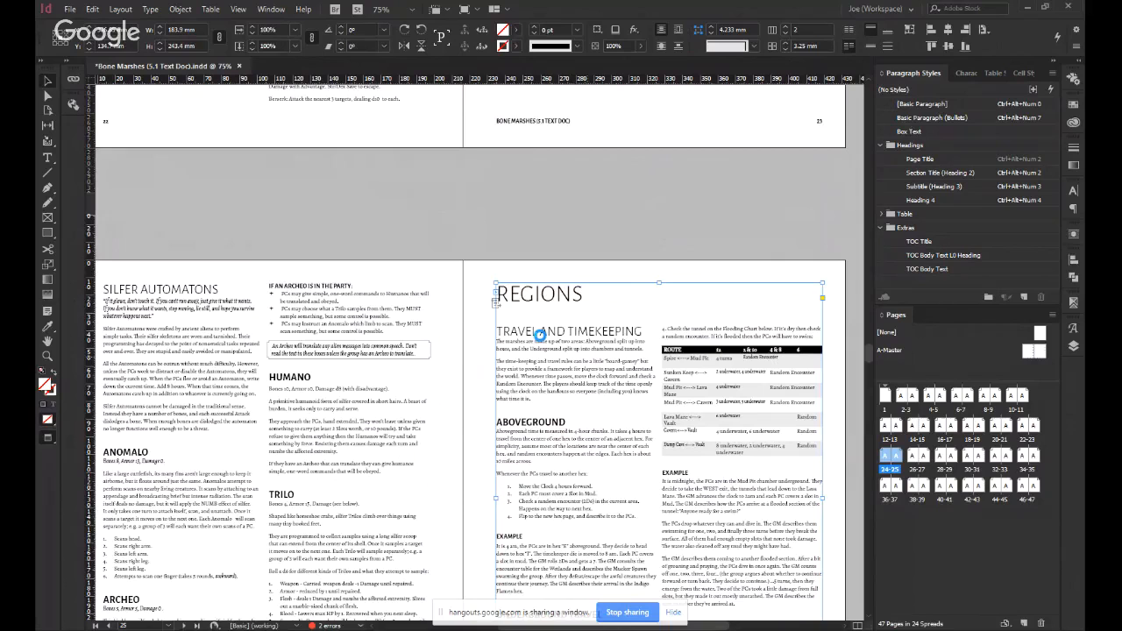
key(Delete)
scroll(546, 343, down, 3)
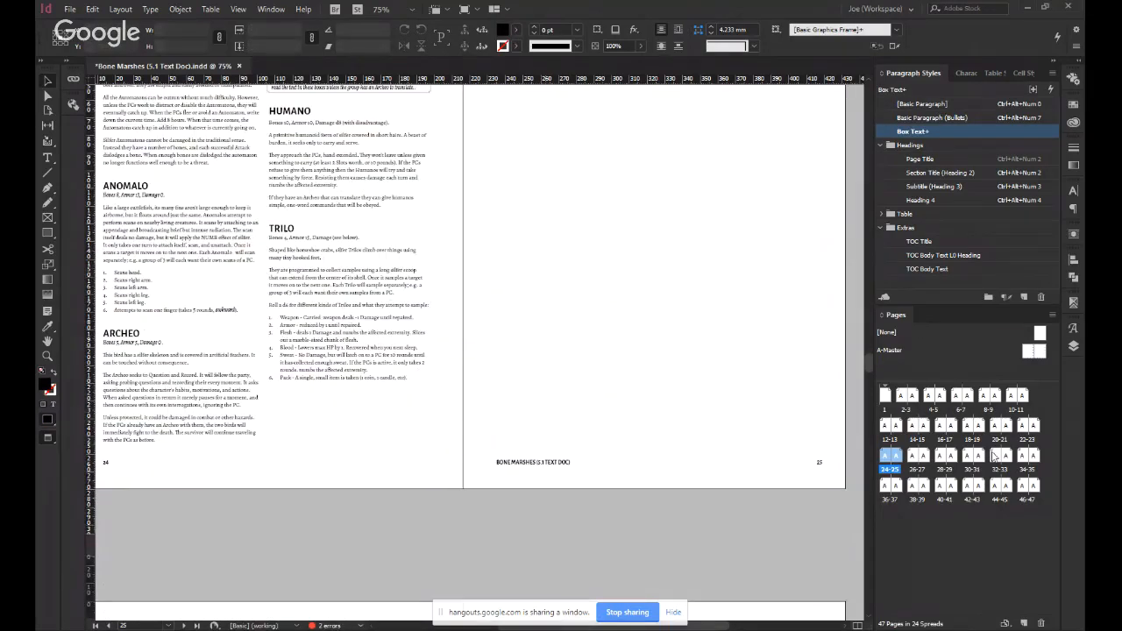
Check the text flow on pages 40 and 41, then from page 16 through to the Bestiary and Muckers spreads.
double_click(972, 489)
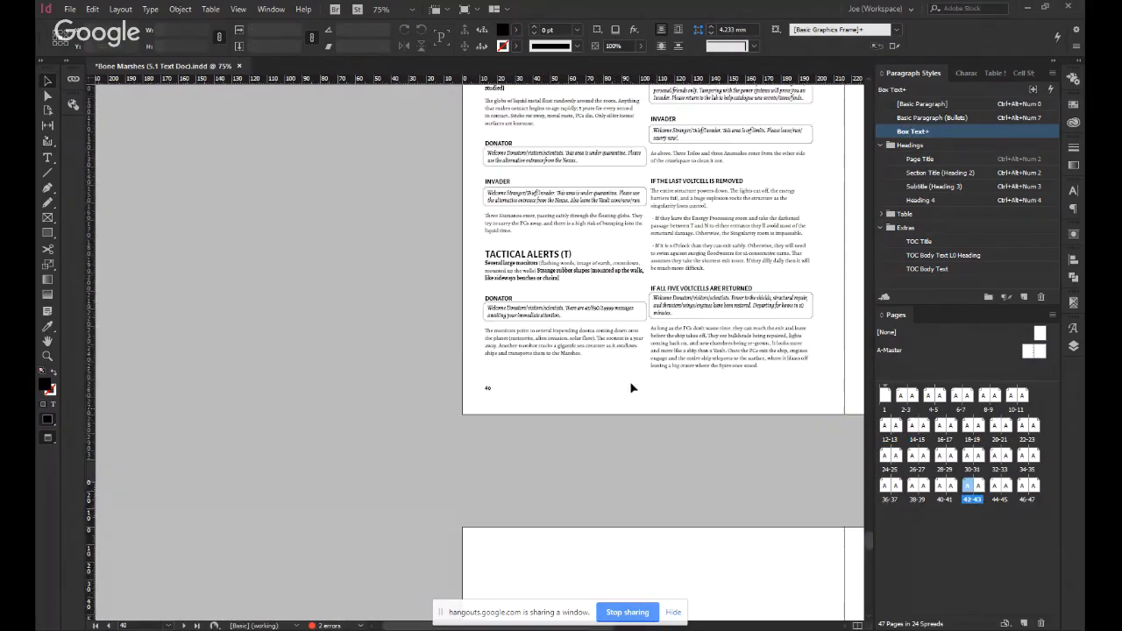
scroll(673, 348, down, 1)
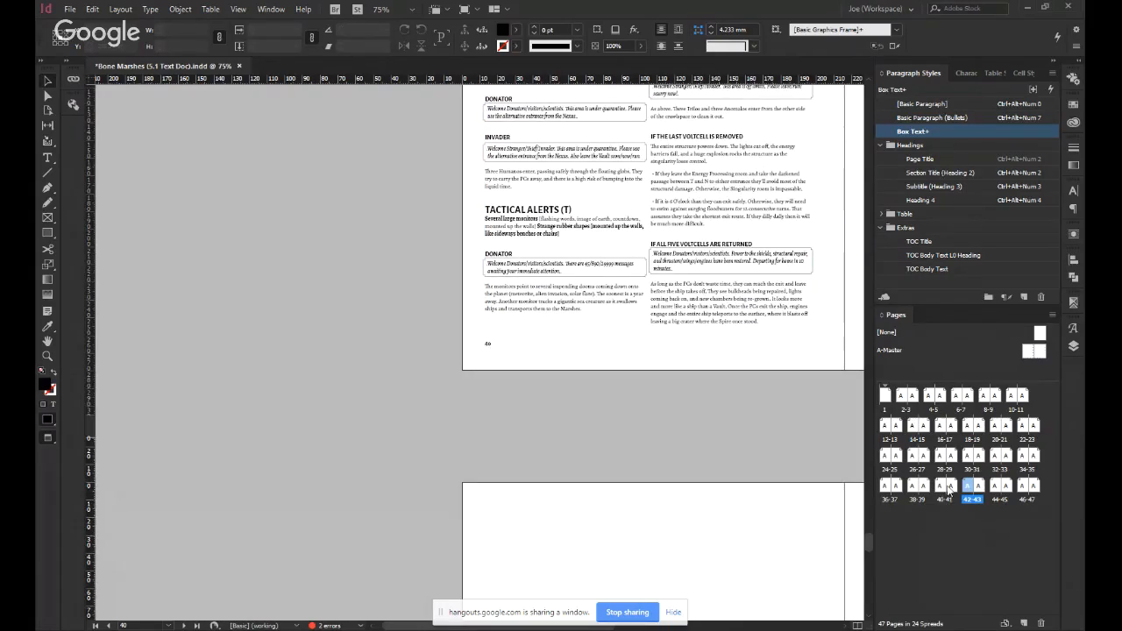
double_click(944, 488)
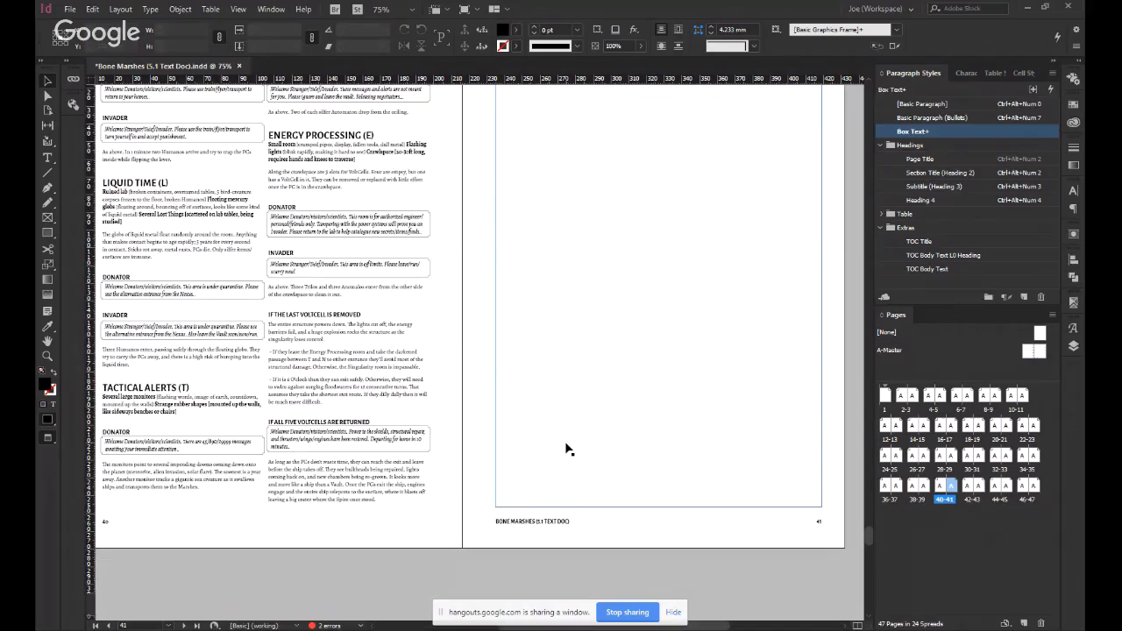
double_click(945, 427)
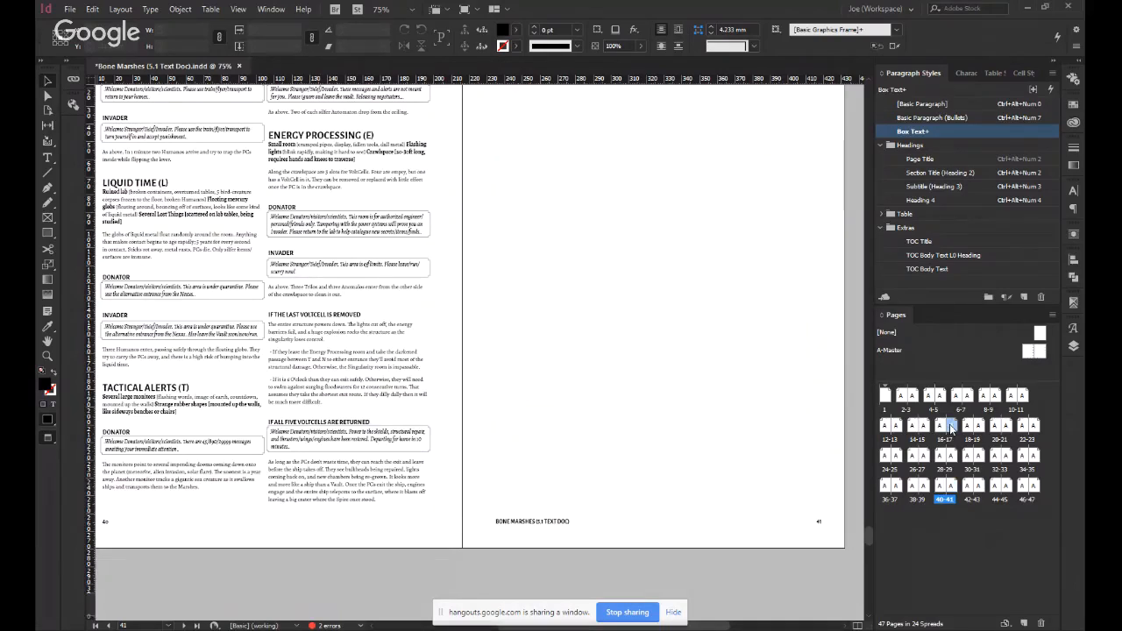
scroll(474, 372, up, 3)
scroll(481, 372, down, 10)
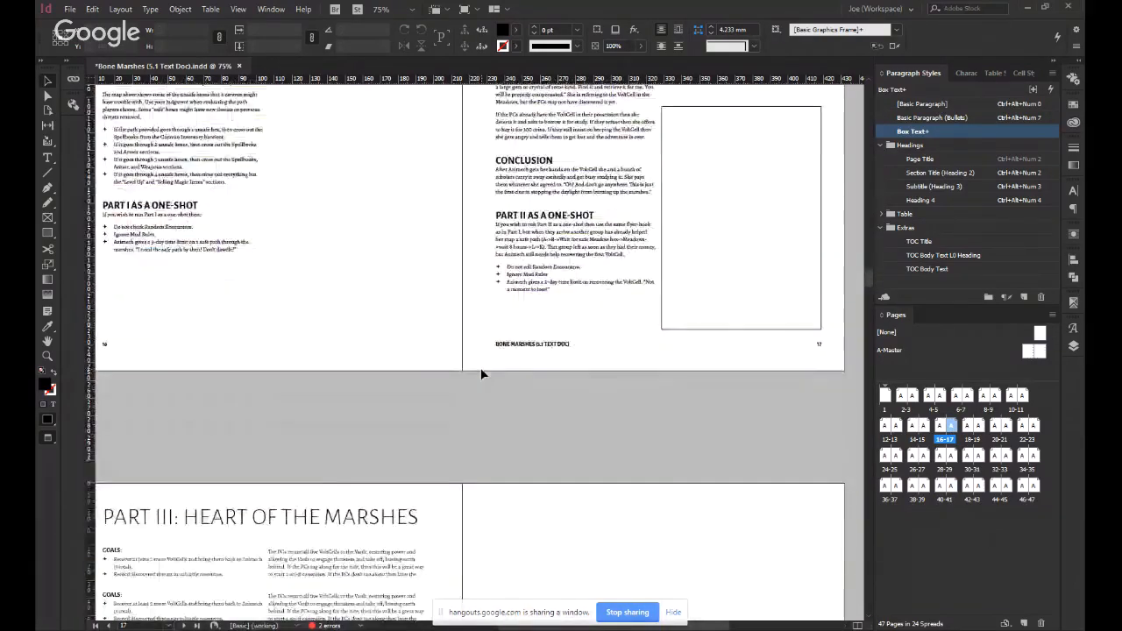
scroll(481, 375, down, 12)
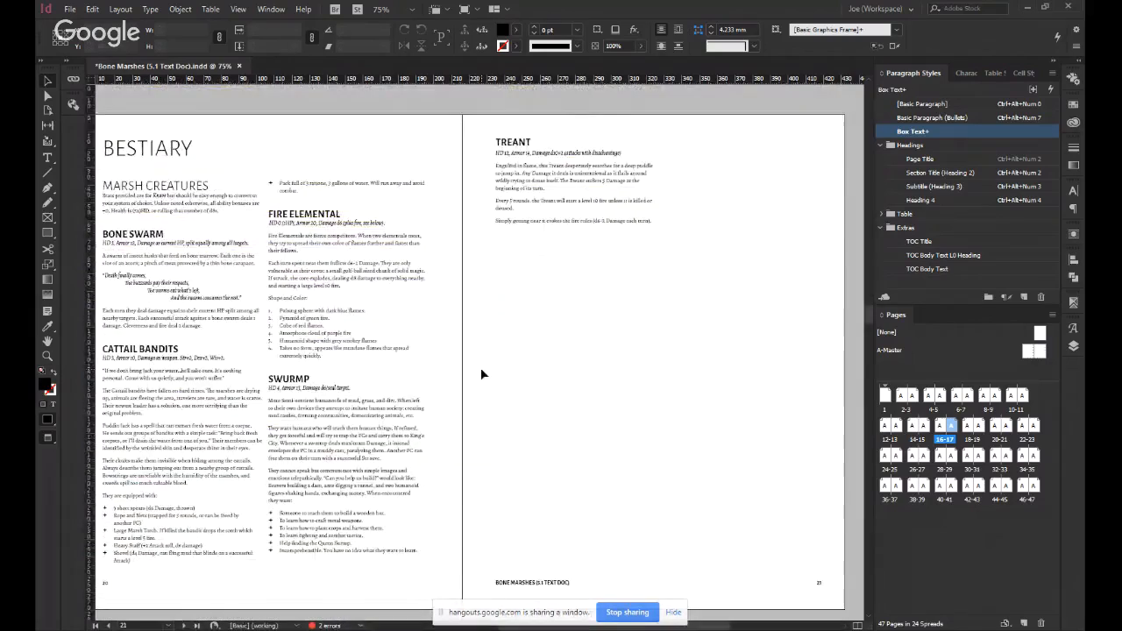
scroll(480, 375, up, 6)
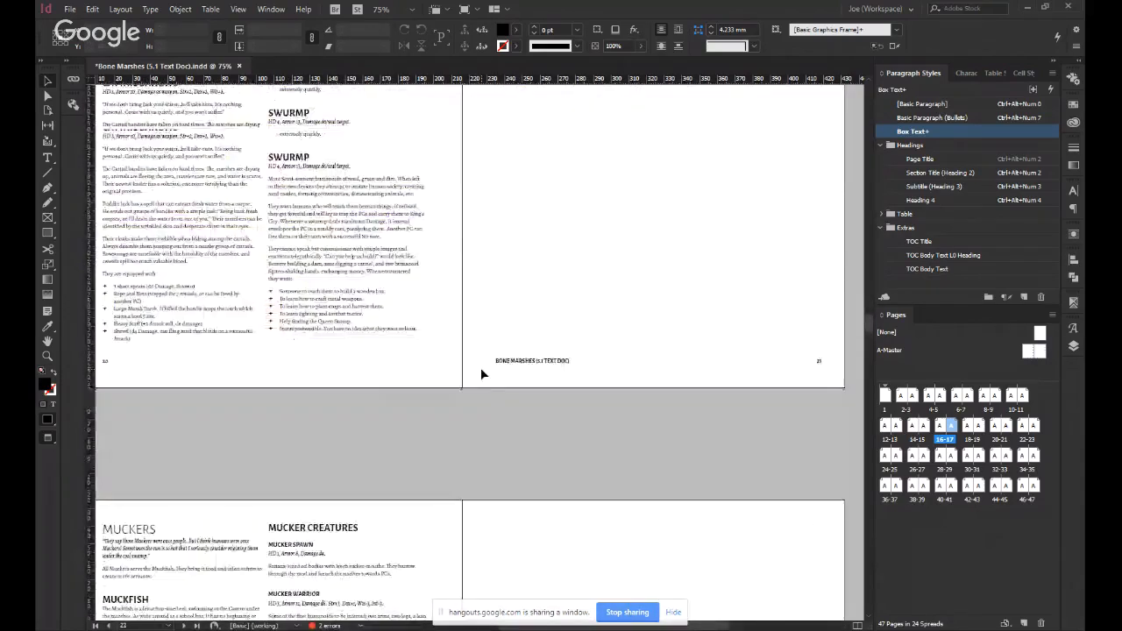
scroll(532, 379, up, 2)
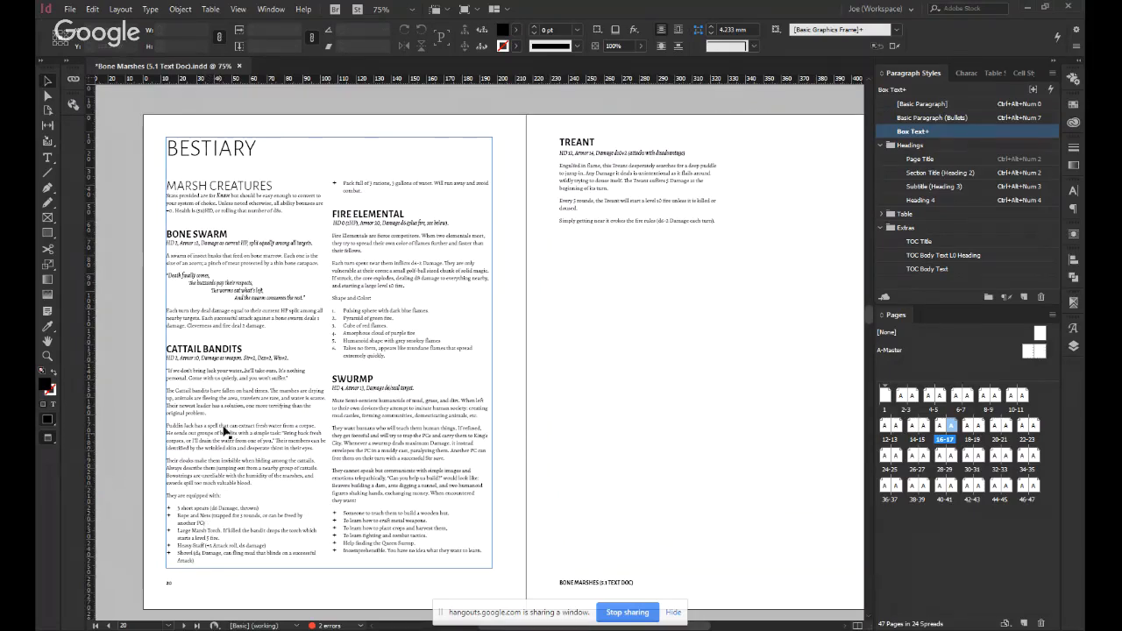
Join the Puddin Jack paragraph to the one before it, and reword the Rope and Nets bullet's parenthesis as "trapped for 3 rounds; can be freed by another PC".
double_click(235, 410)
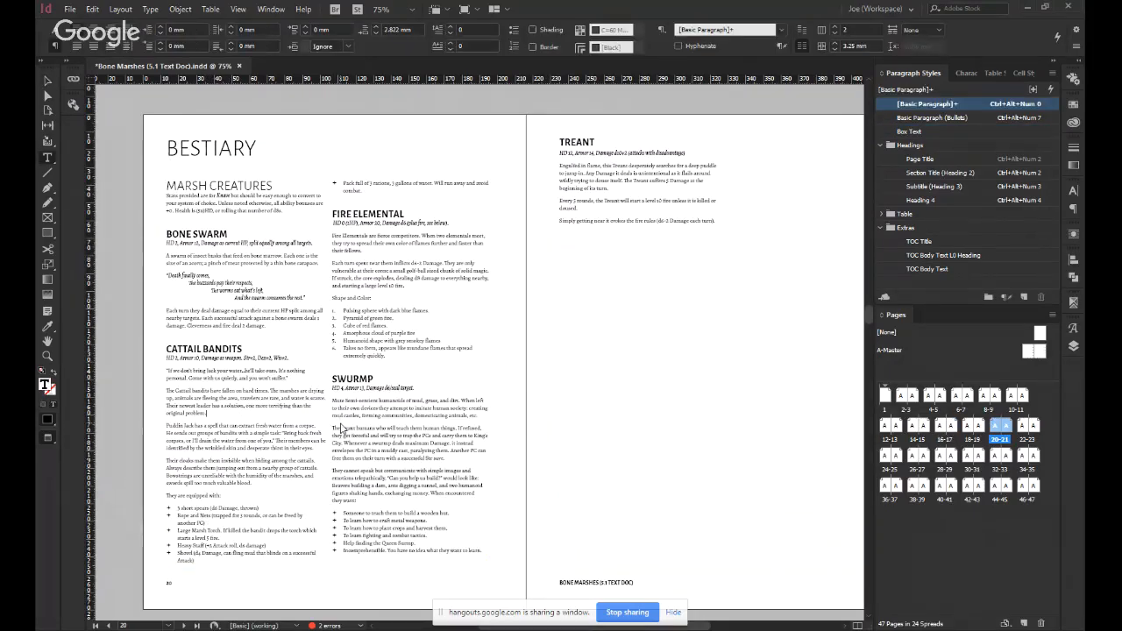
key(Delete)
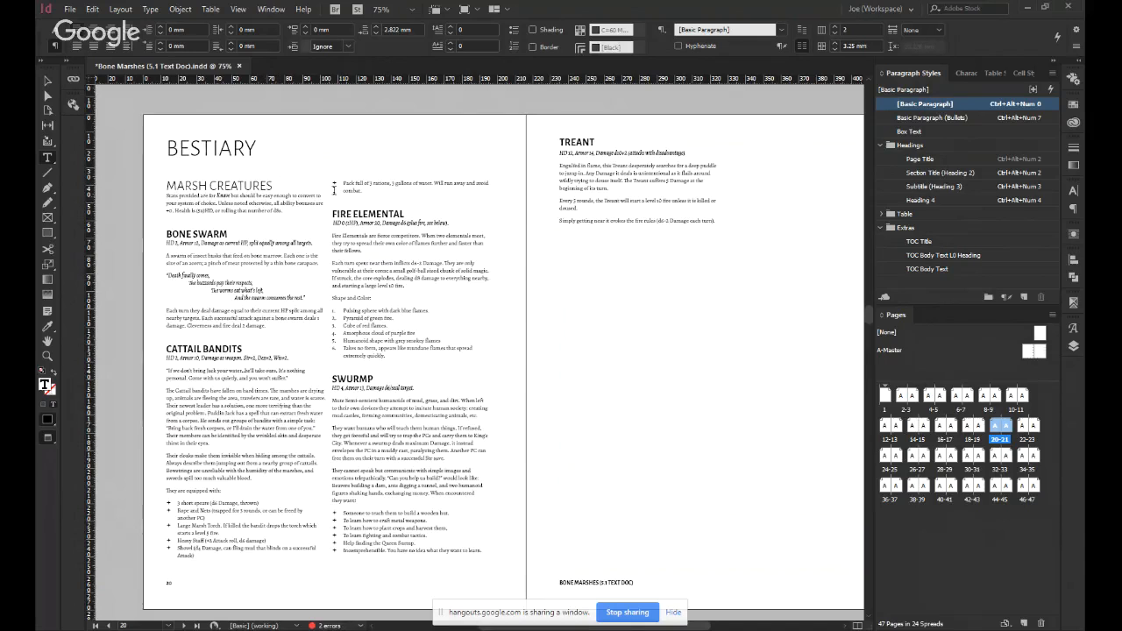
scroll(225, 526, up, 1)
scroll(219, 518, up, 2)
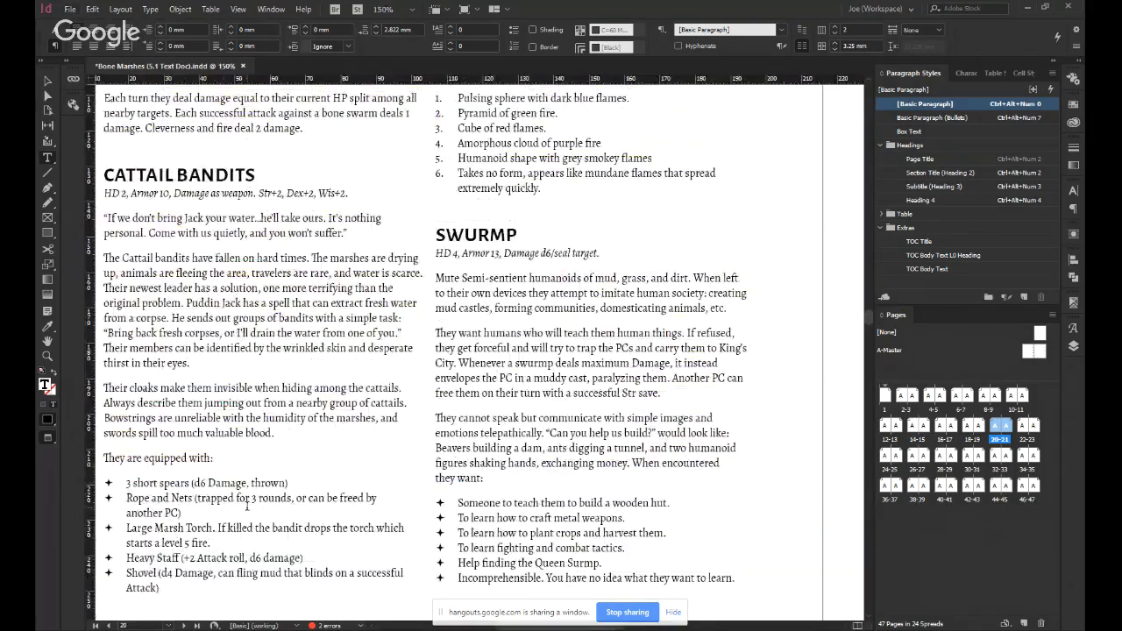
click(415, 495)
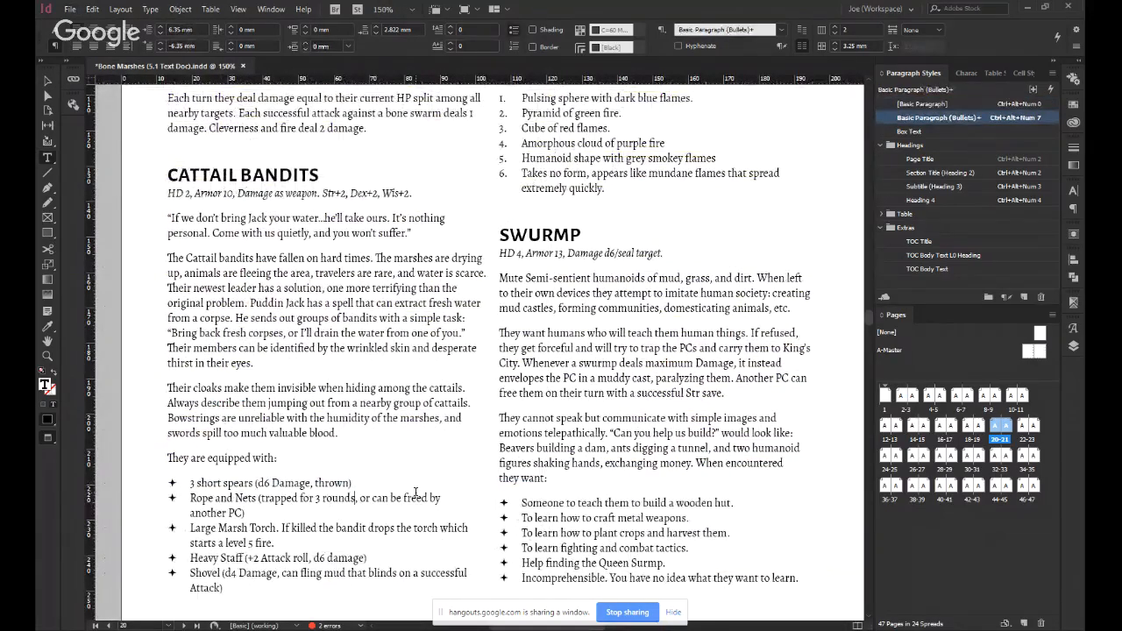
text(;)
key(ctrl+shift+Right)
key(ctrl+shift+Right)
key(ctrl+shift+Right)
key(ctrl+shift+Left)
key(BackSpace)
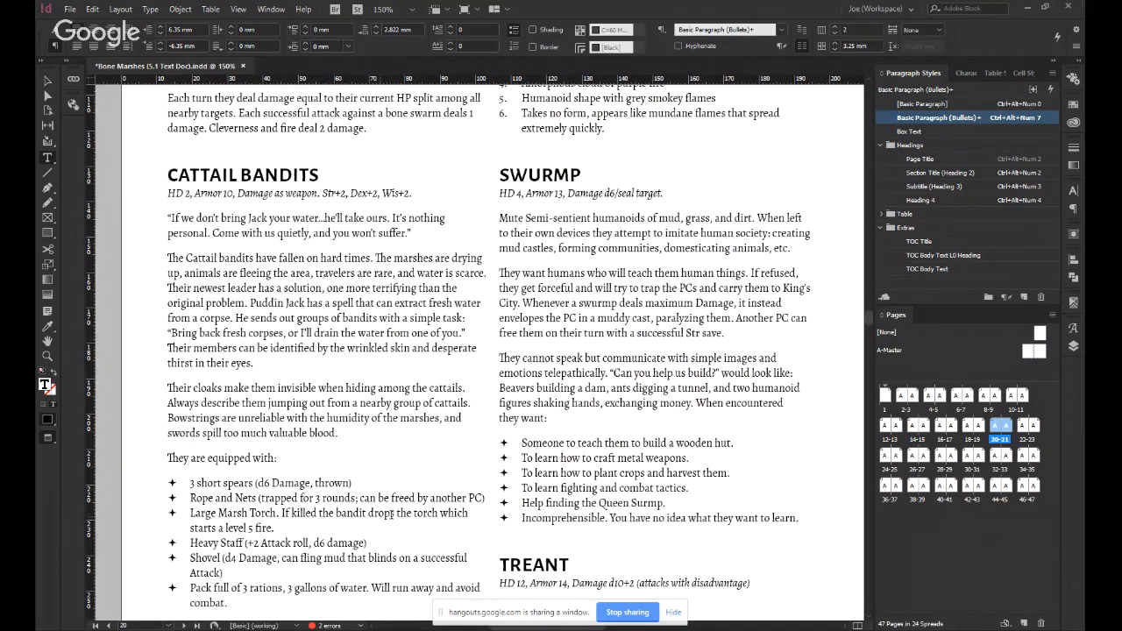
Shorten the Large Marsh Torch bullet's second sentence to "If killed the dropped torch starts a level 5 fire.".
key(ctrl+Left)
key(ctrl+Left)
key(ctrl+shift+Right)
key(ctrl+shift+Right)
text(drop)
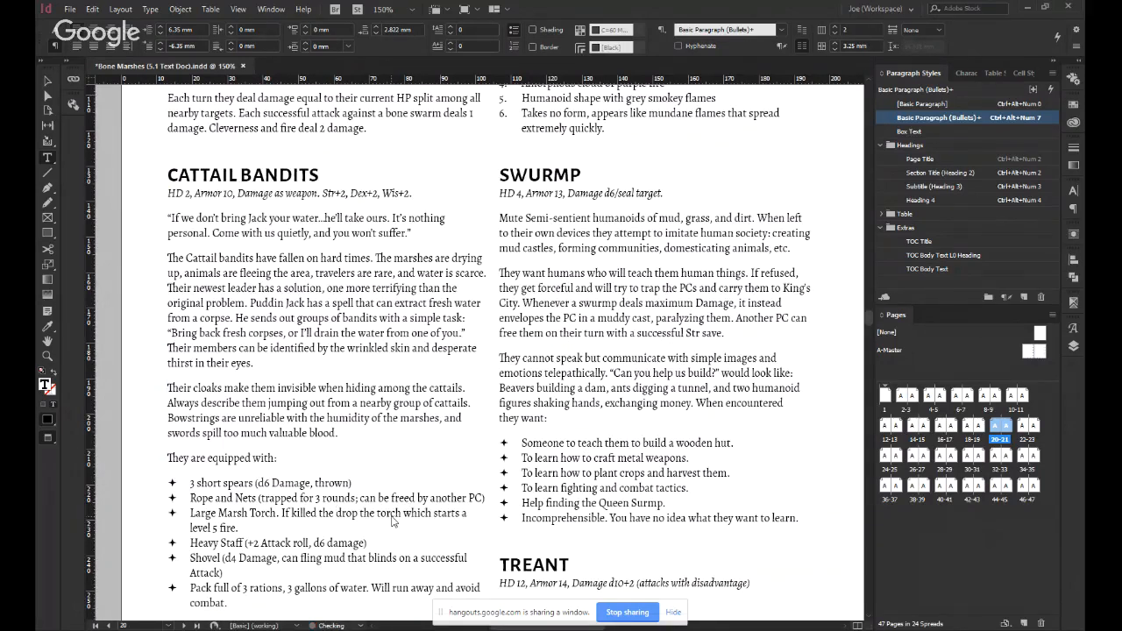
key(BackSpace)
text(ped)
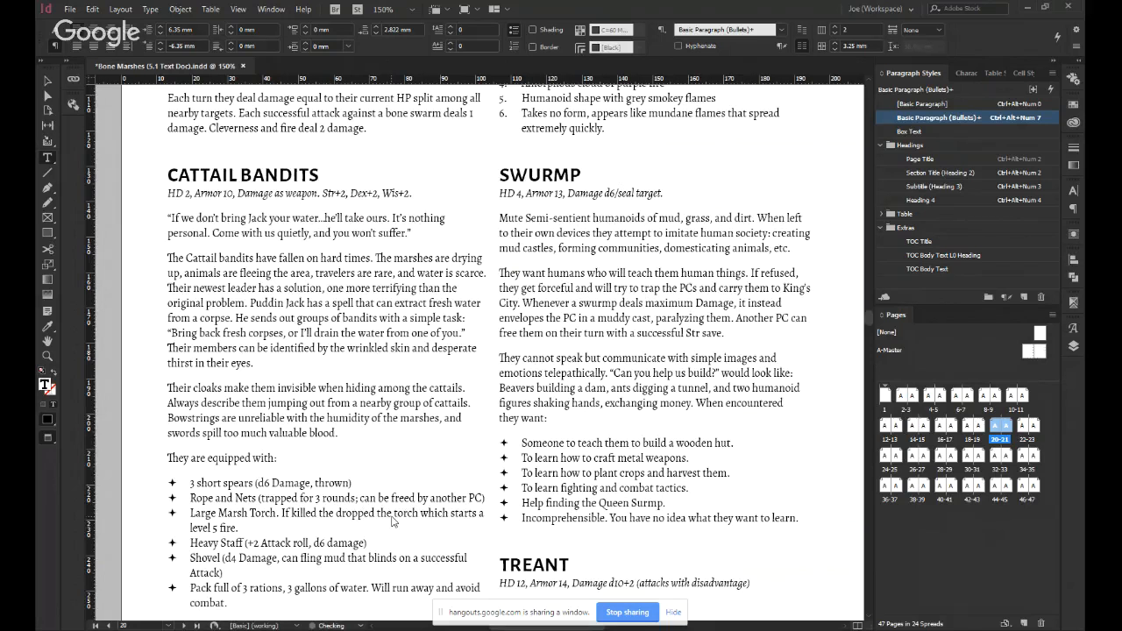
key(ctrl+shift+Right)
key(BackSpace)
key(ctrl+Right)
key(ctrl+shift+Right)
key(BackSpace)
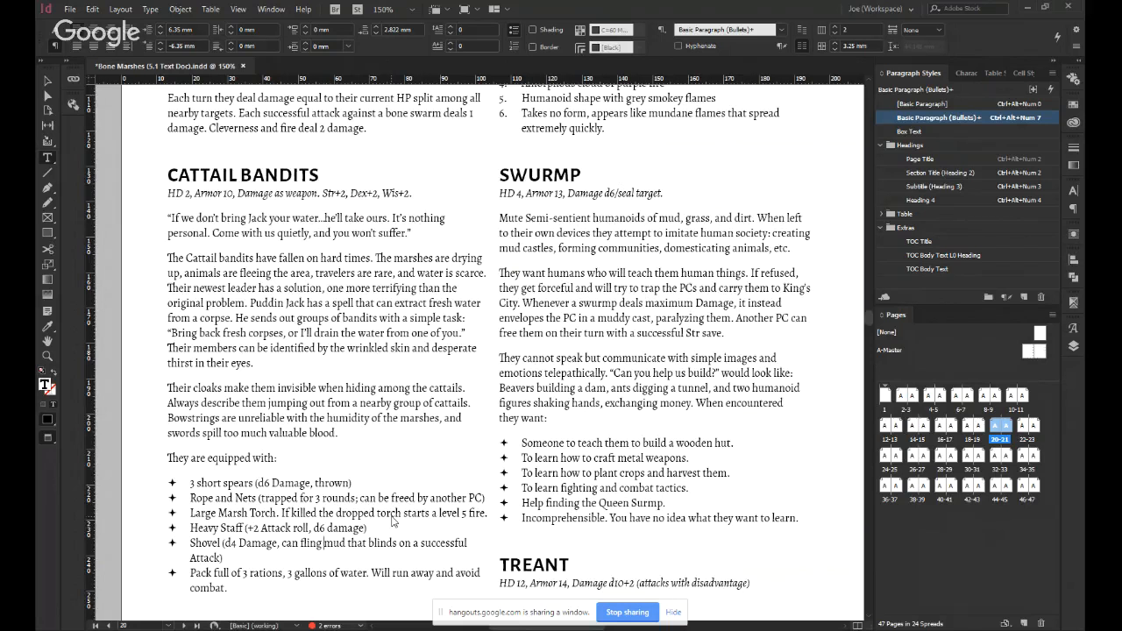
Delete the words "can fling mud that blinds" from the Cattail Bandits' Shovel bullet.
key(ctrl+Left)
key(ctrl+Left)
key(ctrl+shift+Right)
key(ctrl+shift+Right)
key(ctrl+shift+Right)
key(ctrl+shift+Right)
key(ctrl+shift+Right)
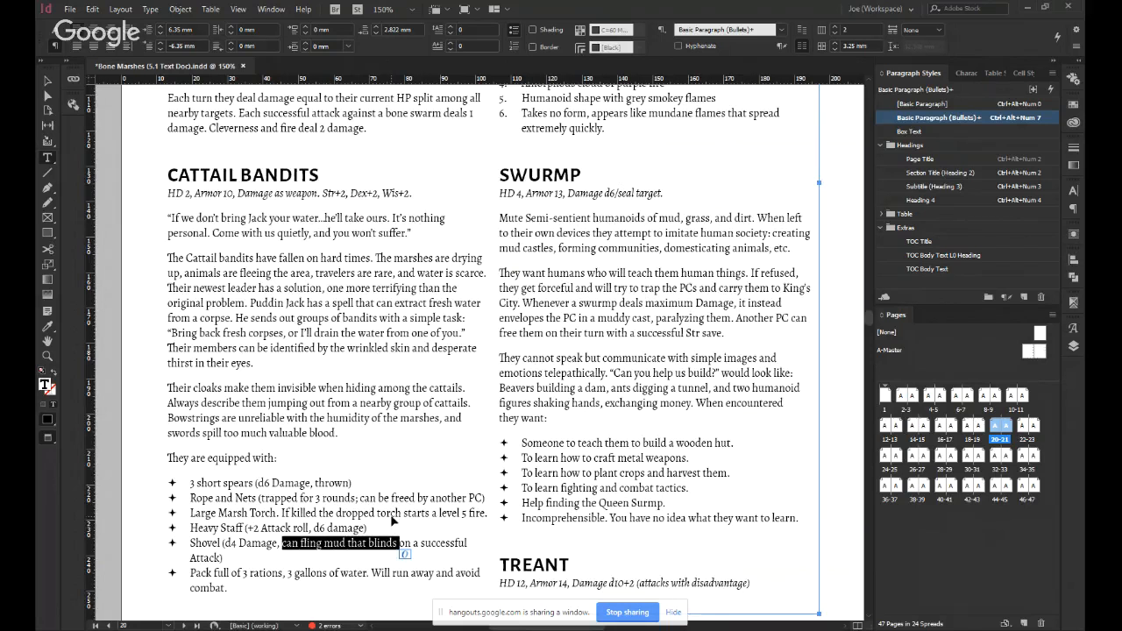
key(BackSpace)
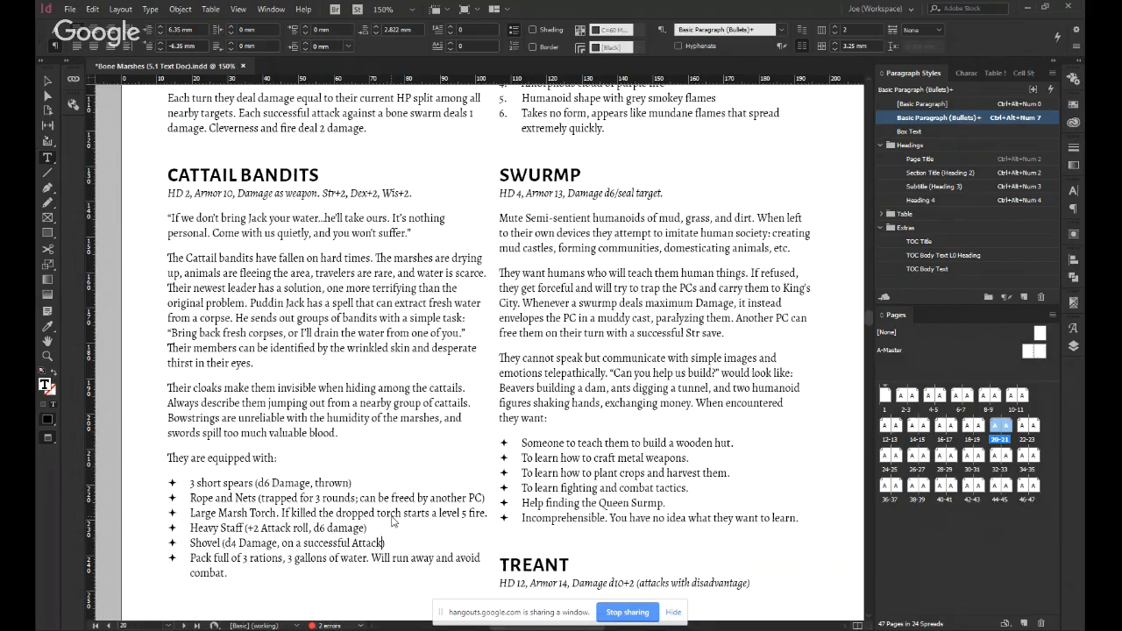
Replace the comma after "d4 Damage" in the Shovel bullet with a period and start the following phrase with a capitalised "On".
text(,)
key(BackSpace)
key(BackSpace)
key(Left)
key(Left)
key(Left)
key(BackSpace)
text(. P)
key(BackSpace)
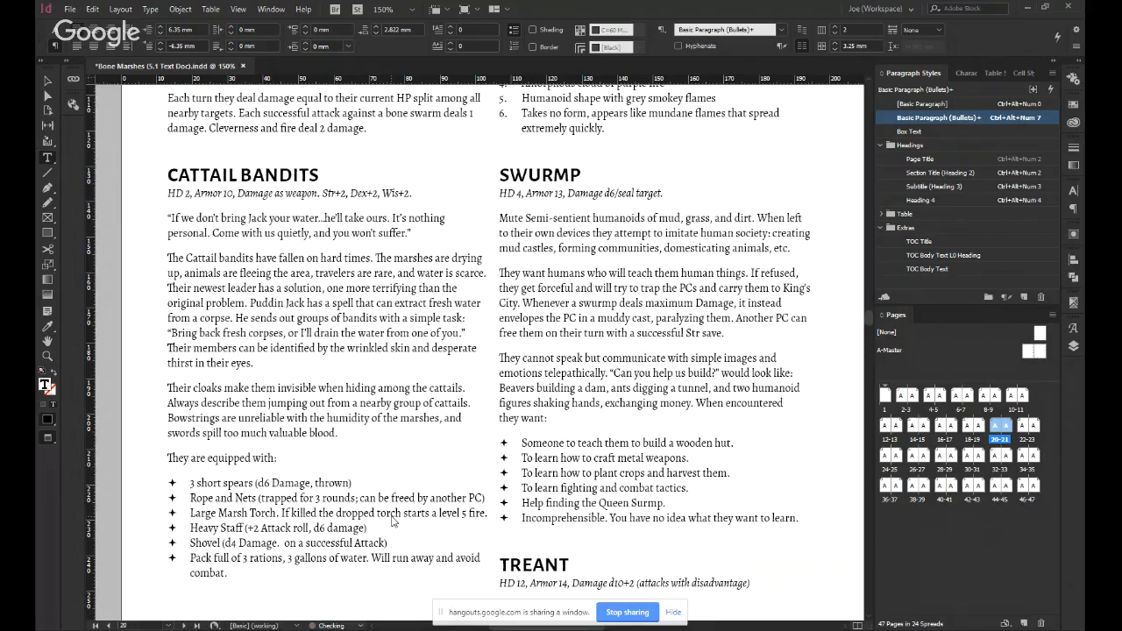
text(o)
key(BackSpace)
text(O)
key(Delete)
key(Delete)
Add ", flings Blinding mud" after "On a successful Attack", inside the closing parenthesis of the Shovel bullet.
key(End)
key(Left)
text(, flings Blinding mud)
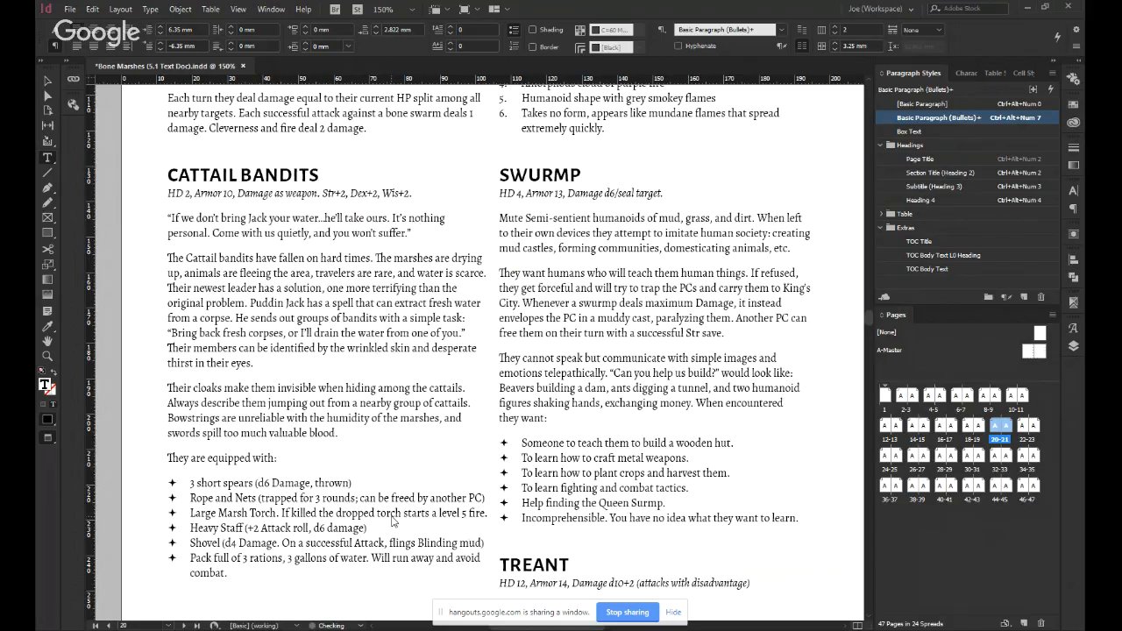
Try italics on the word "Blinding" in the Cattail Bandits' Shovel bullet.
key(ctrl+Left)
key(ctrl+shift+Left)
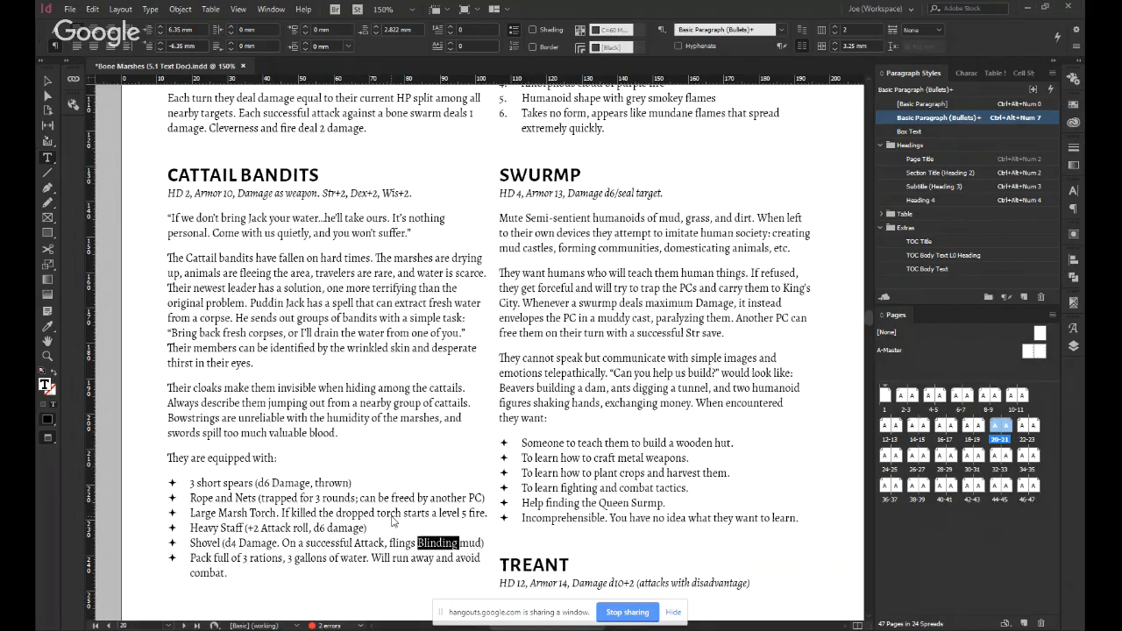
key(ctrl+shift+i)
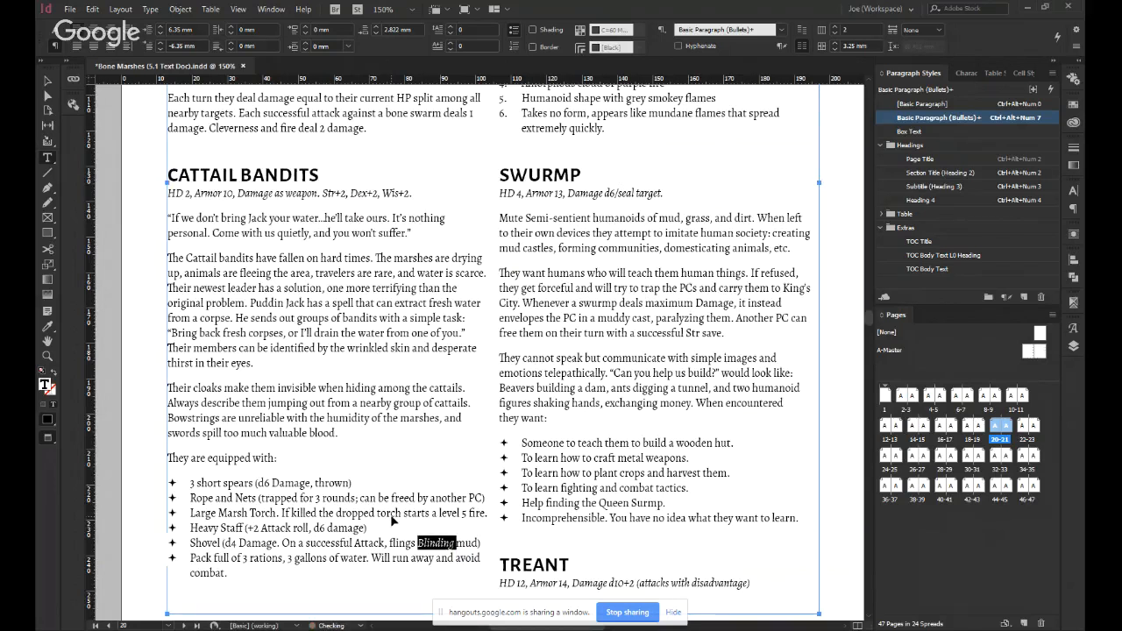
key(ctrl+shift+i)
Change "Blinding" to lowercase "blinding" in the Cattail Bandits' Shovel bullet.
key(ctrl+shift+a)
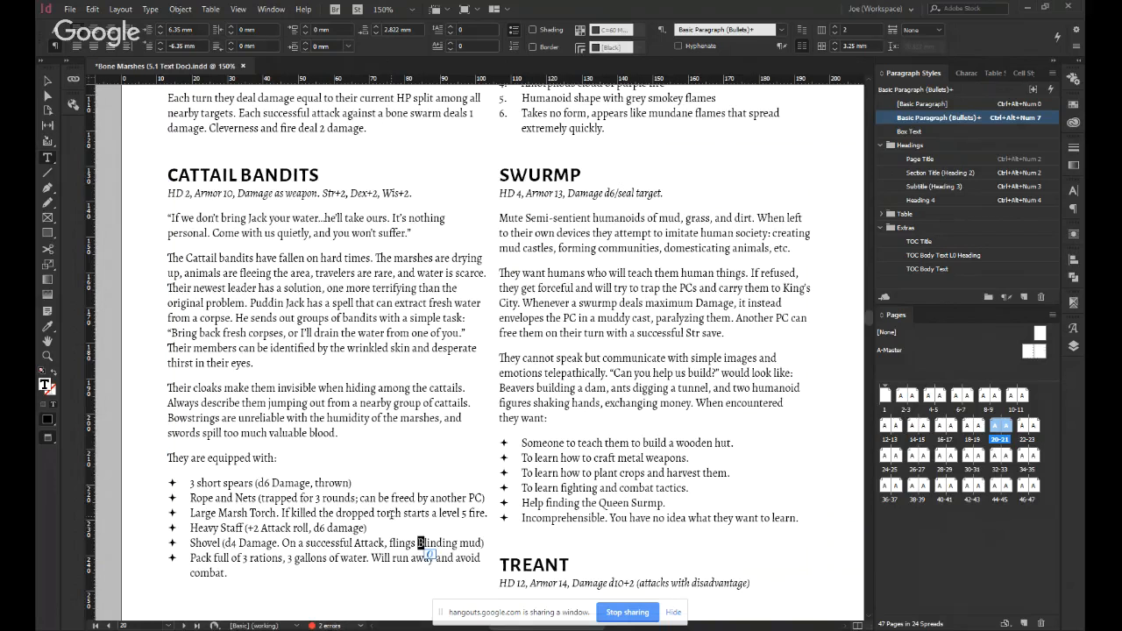
text(b)
key(Left)
key(ctrl+shift+Right)
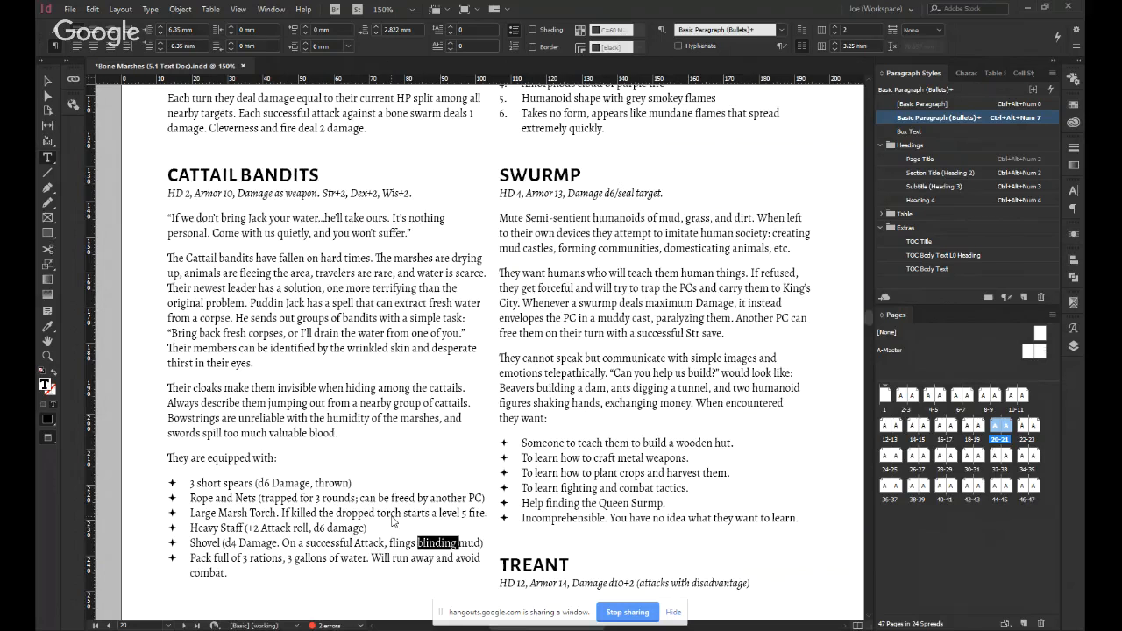
Convert the Cattail Bandits' equipment bullets, from the short spears to the pack of rations, into a numbered list.
key(Right)
key(Down)
key(Down)
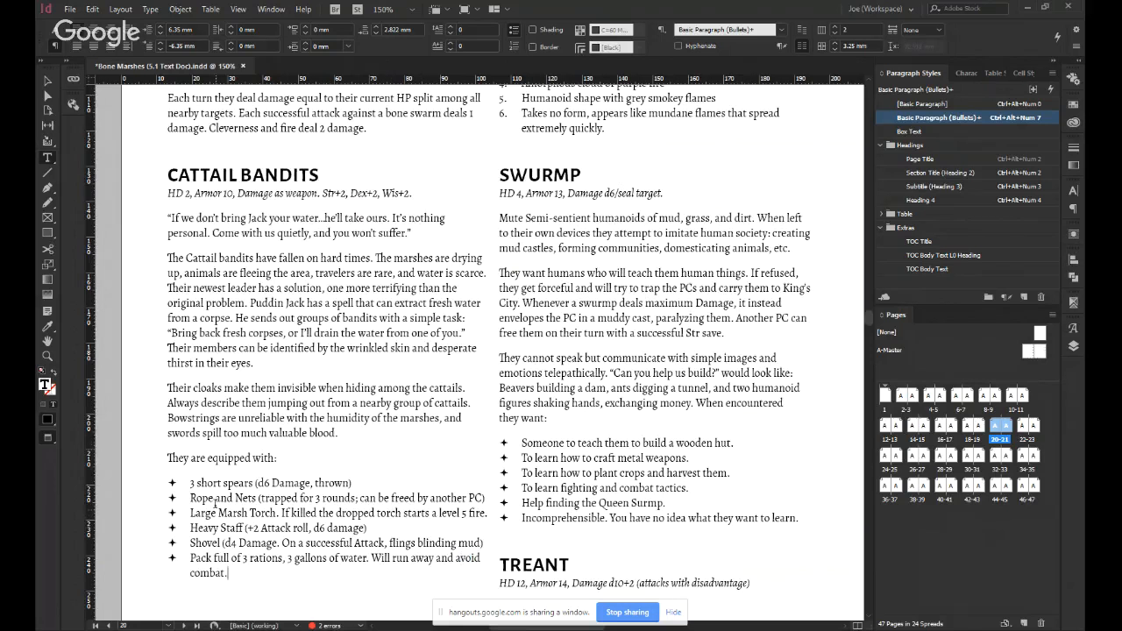
key(shift+Up)
key(shift+Up)
key(shift+Up)
key(shift+Up)
key(shift+Up)
key(shift+Up)
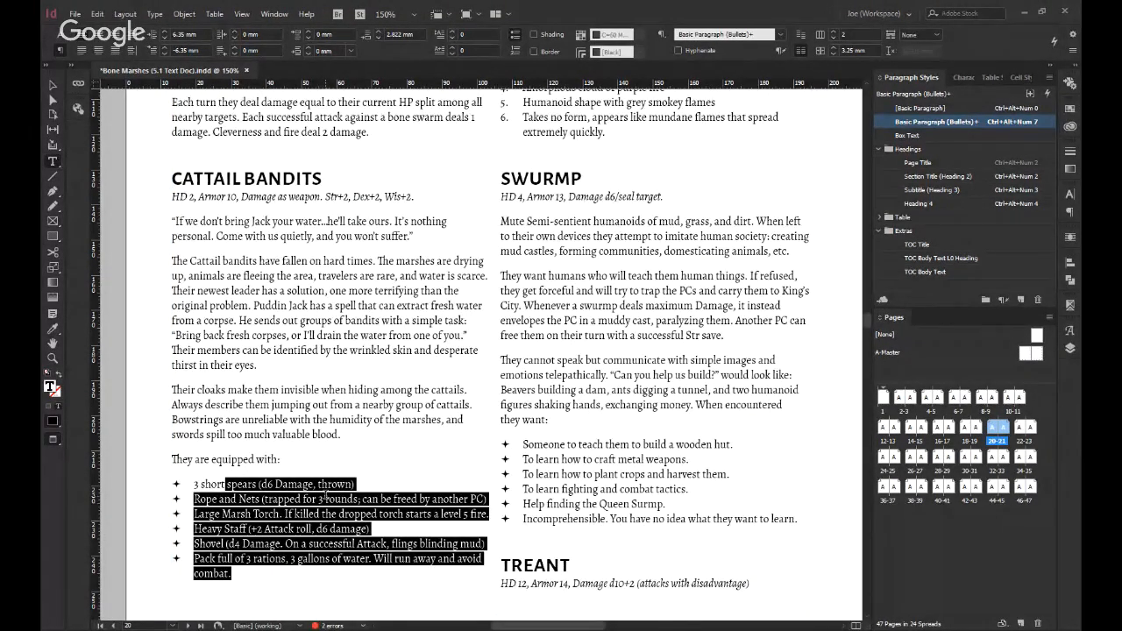
click(244, 464)
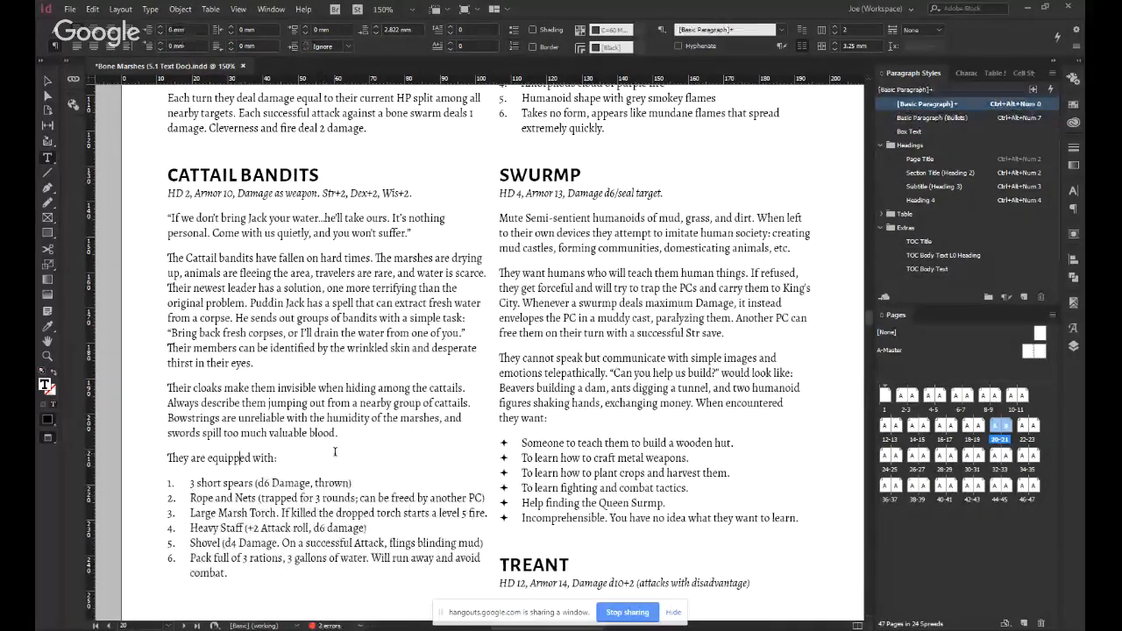
Draw a placeholder frame about 90 by 103 mm over the Fire Elemental entry and make the text jump past it.
scroll(491, 351, up, 4)
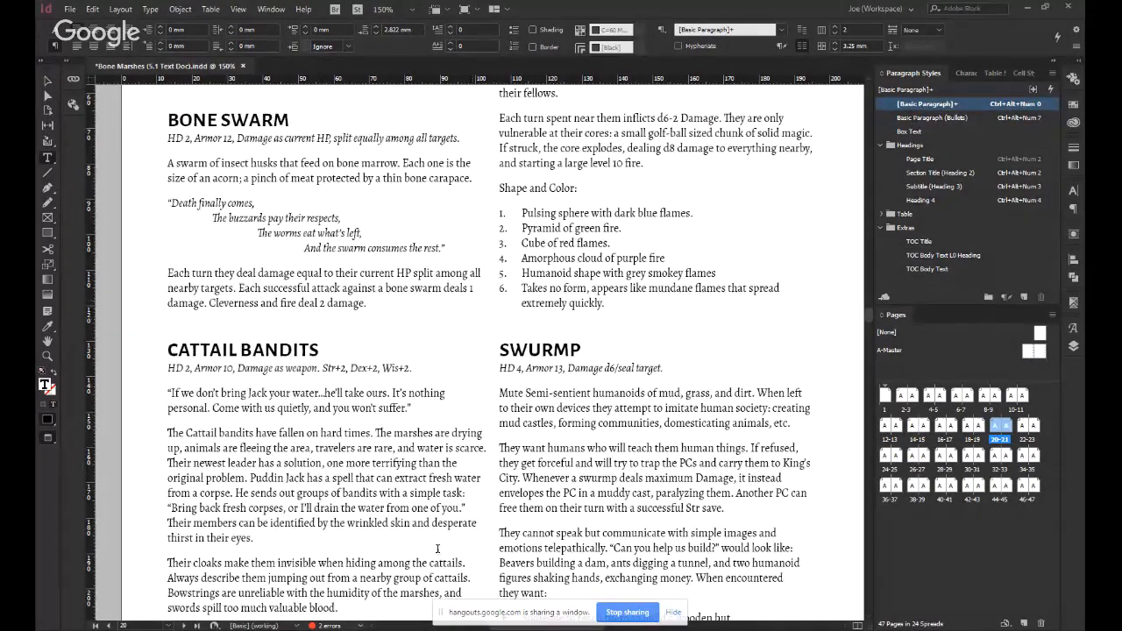
scroll(468, 388, up, 3)
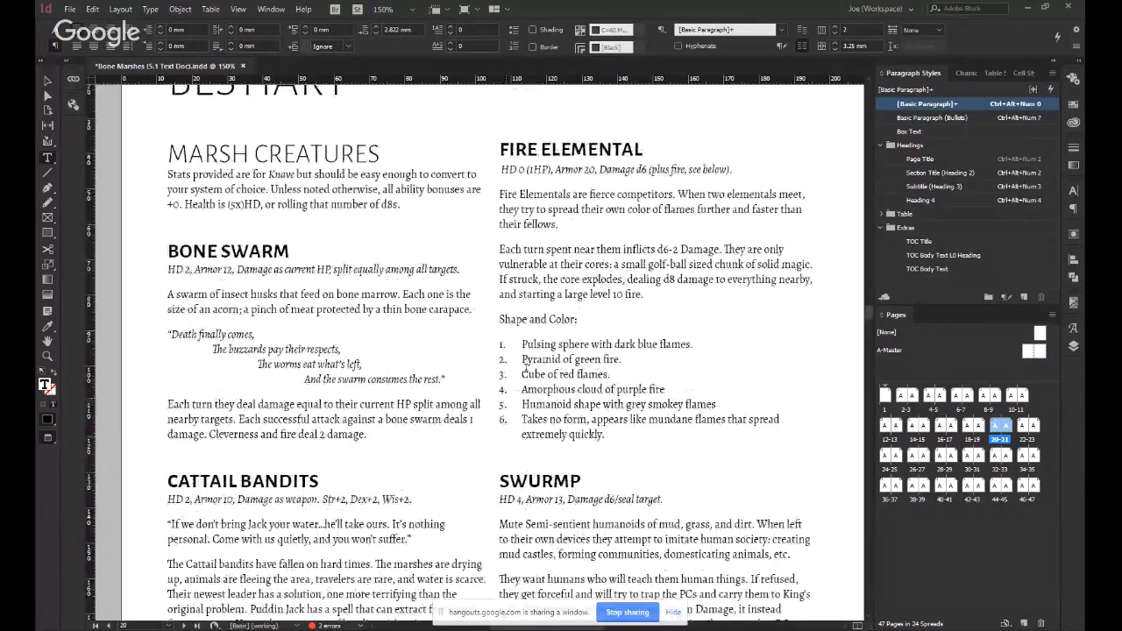
scroll(394, 377, down, 4)
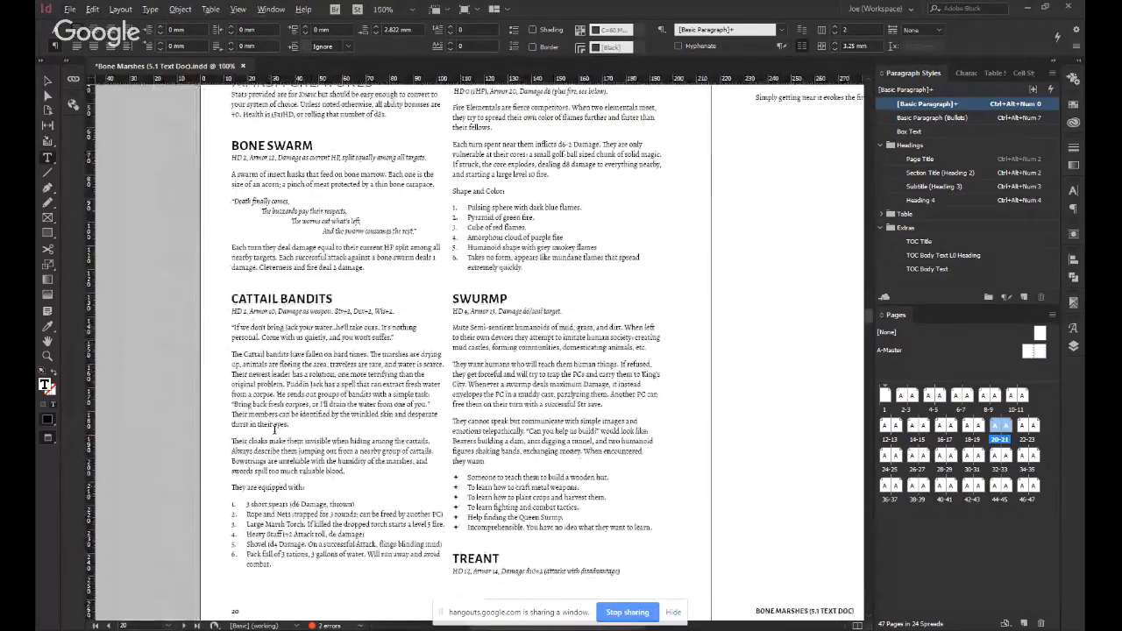
scroll(764, 205, up, 2)
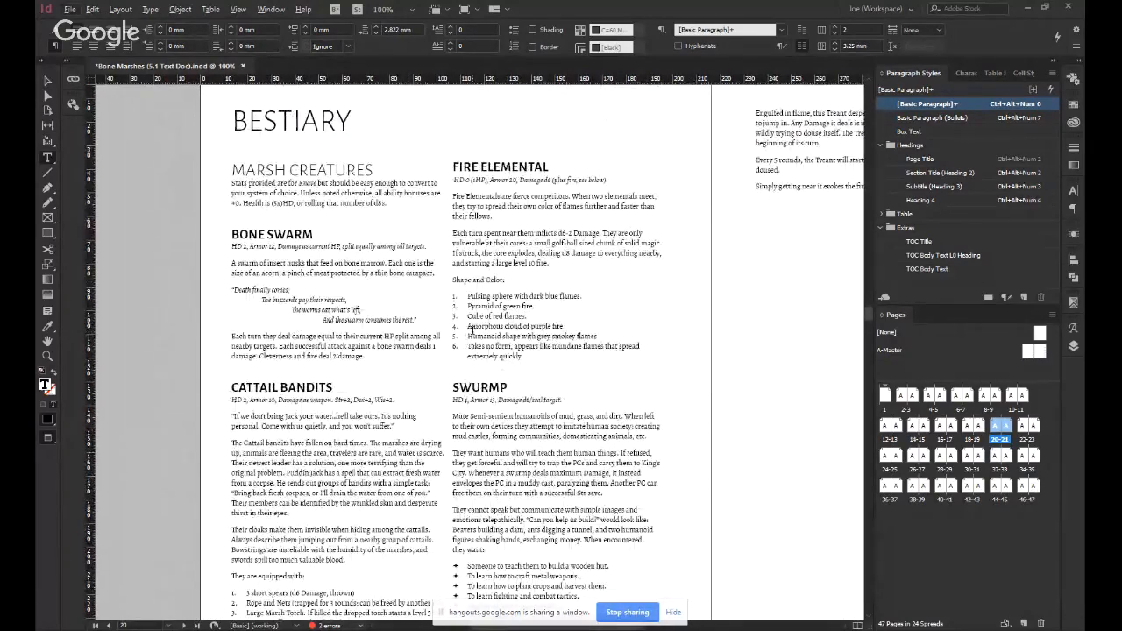
key(Escape)
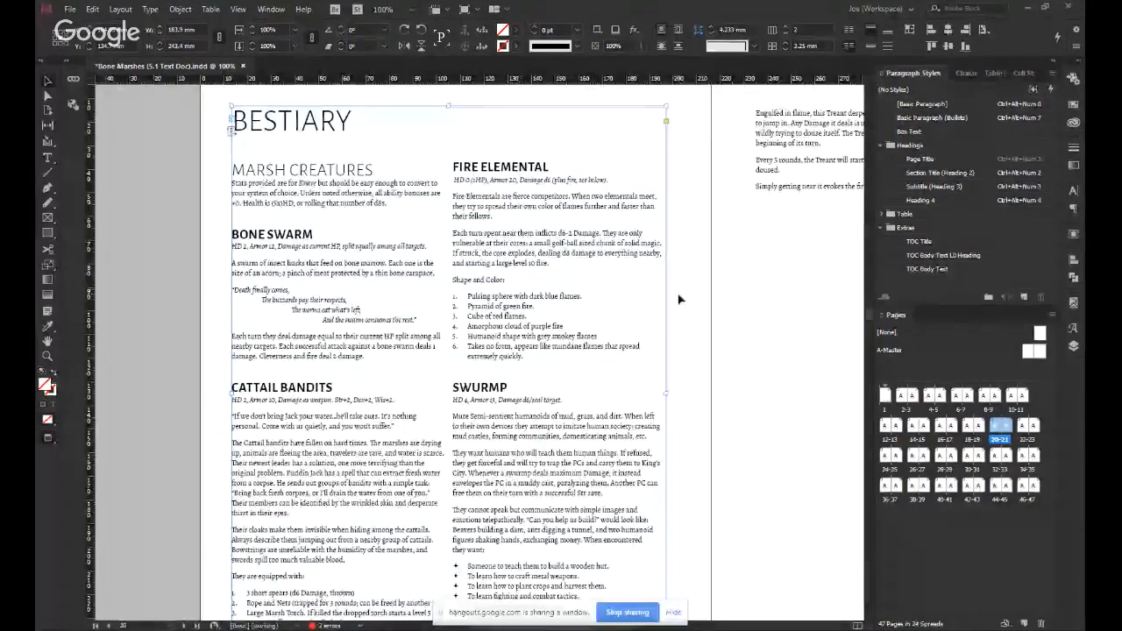
click(683, 305)
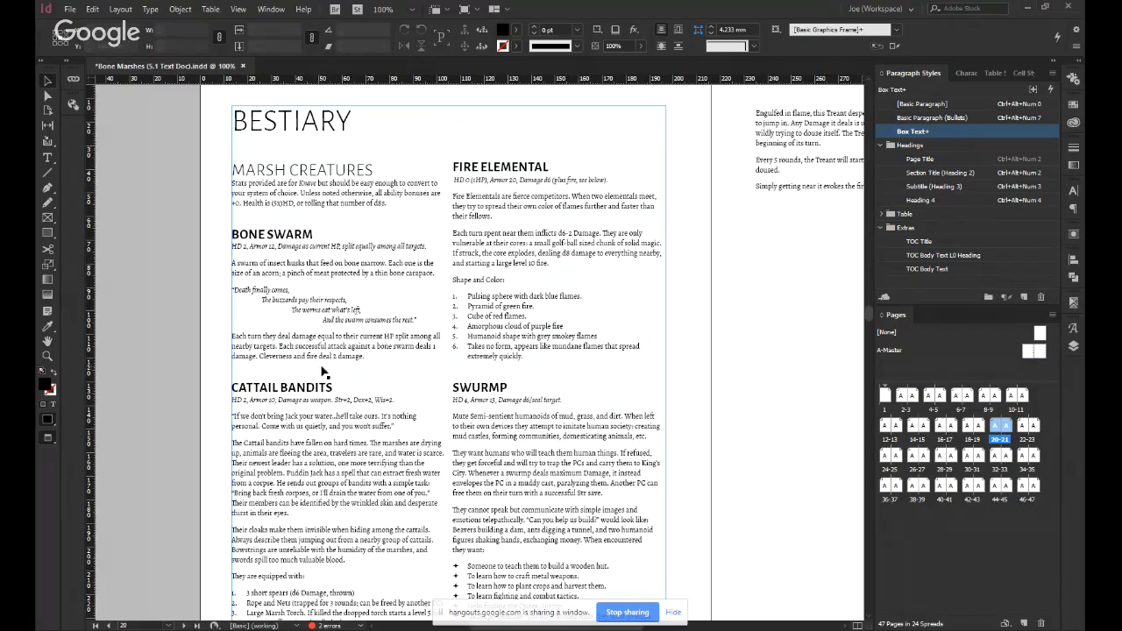
click(40, 217)
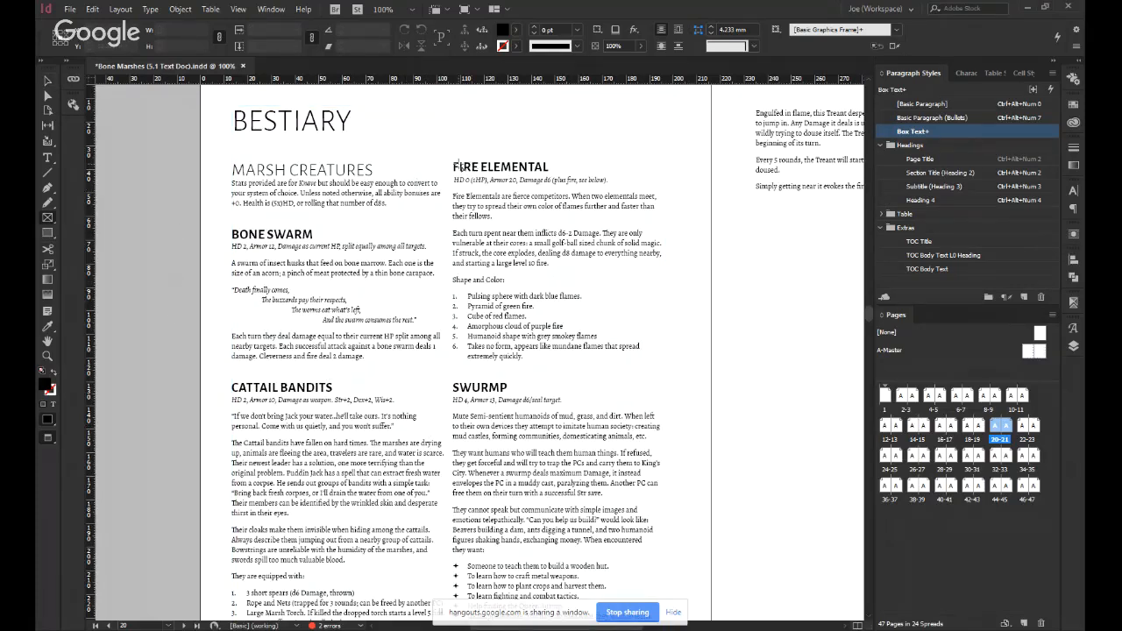
key(w)
drag(452, 165, 667, 406)
key(v)
click(679, 47)
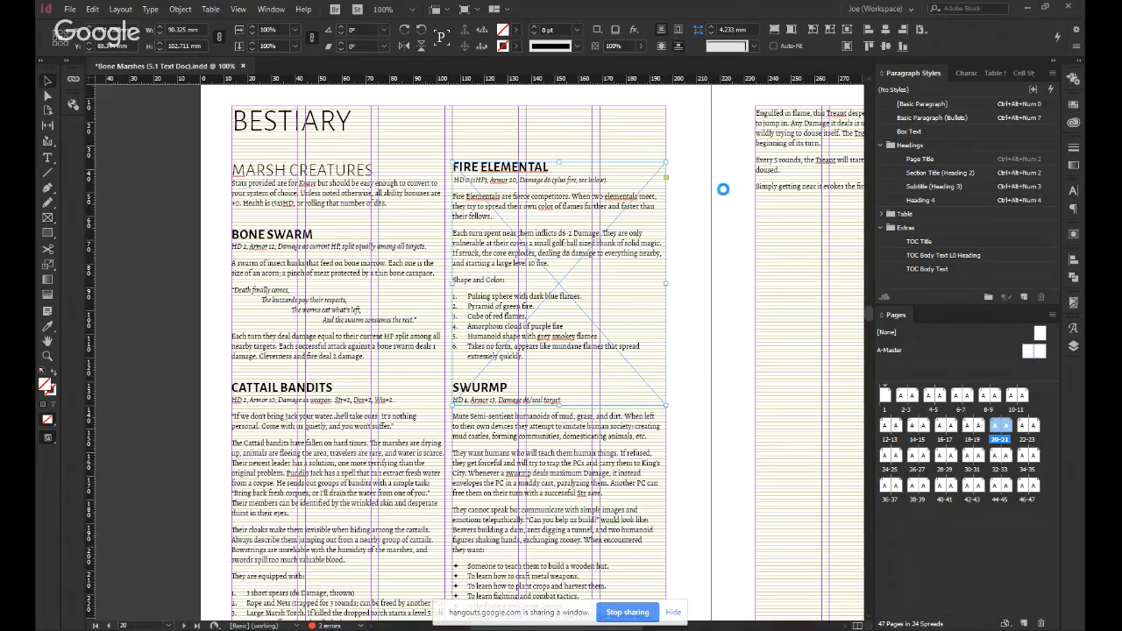
click(719, 275)
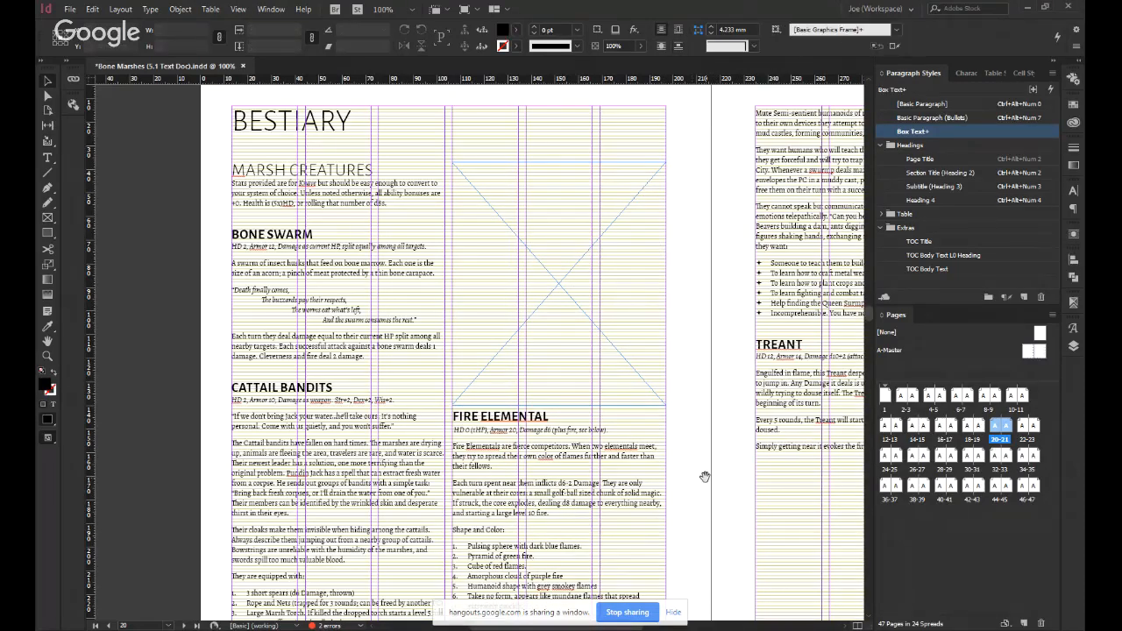
key(ctrl+minus)
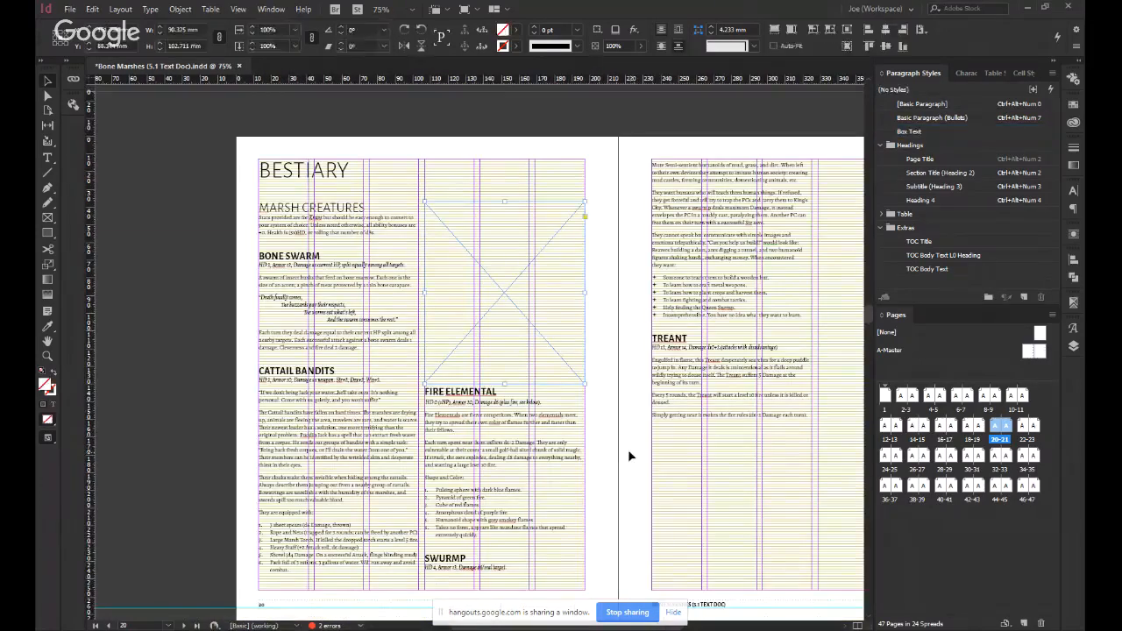
key(t)
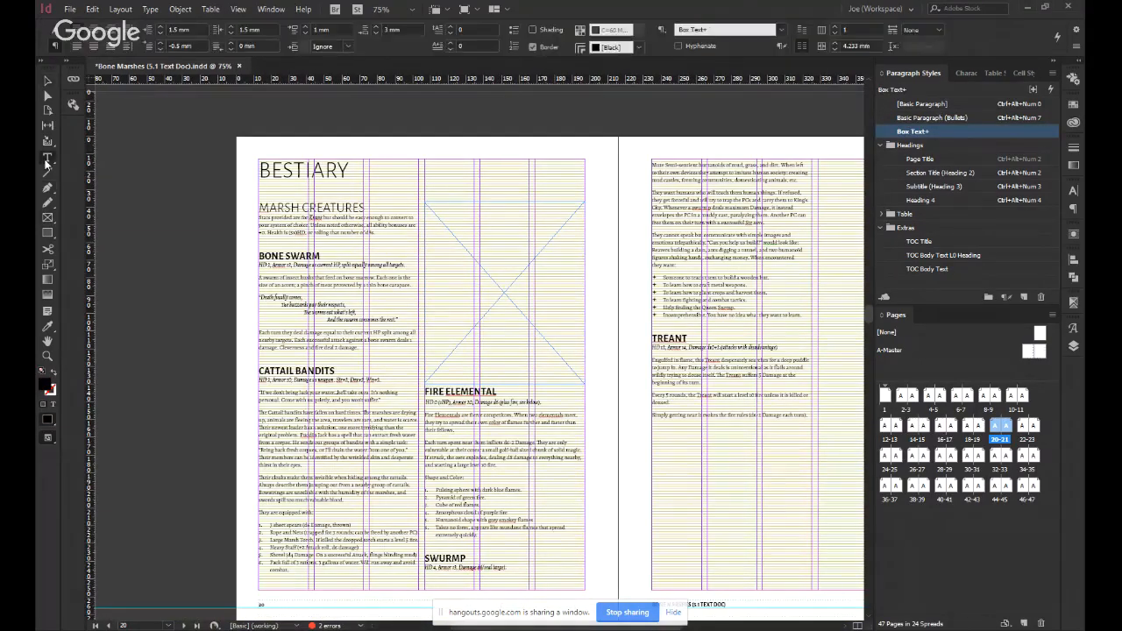
click(438, 270)
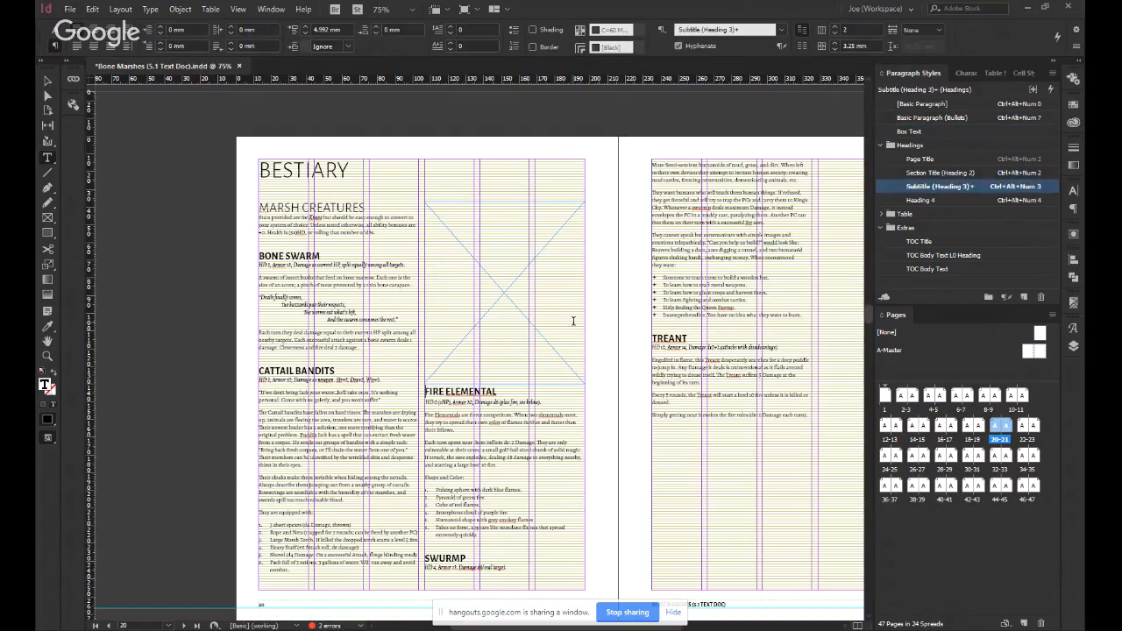
key(Escape)
click(640, 413)
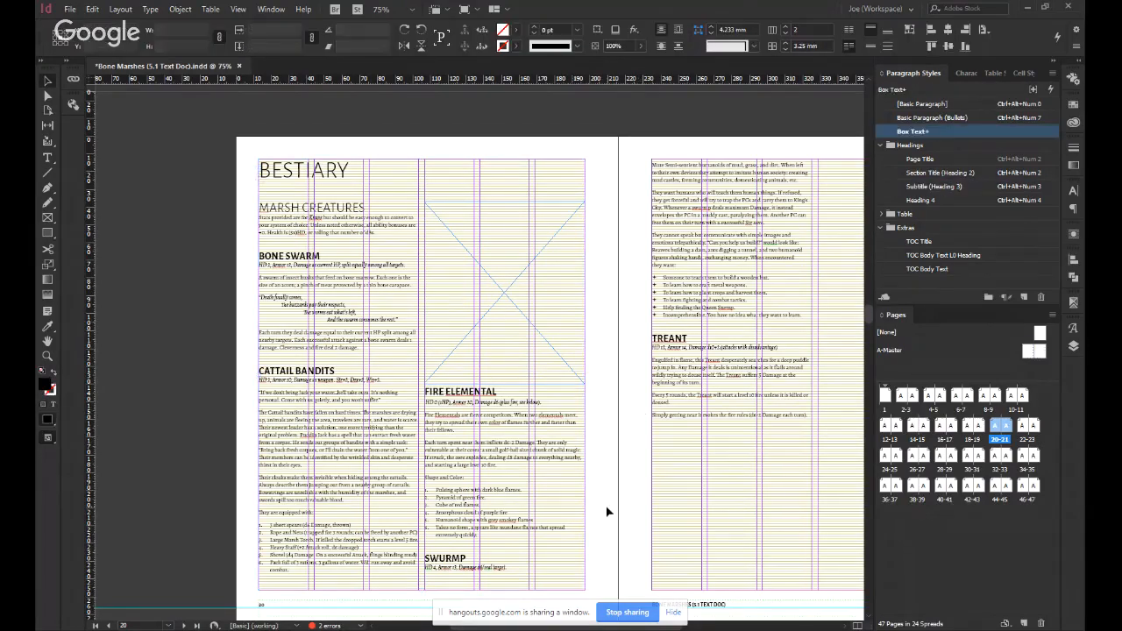
Move the placeholder frame to the lower second column of page 20, beneath Fire Elemental, and stretch it to about 123 mm tall.
click(533, 307)
drag(496, 298, 503, 441)
drag(501, 546, 504, 584)
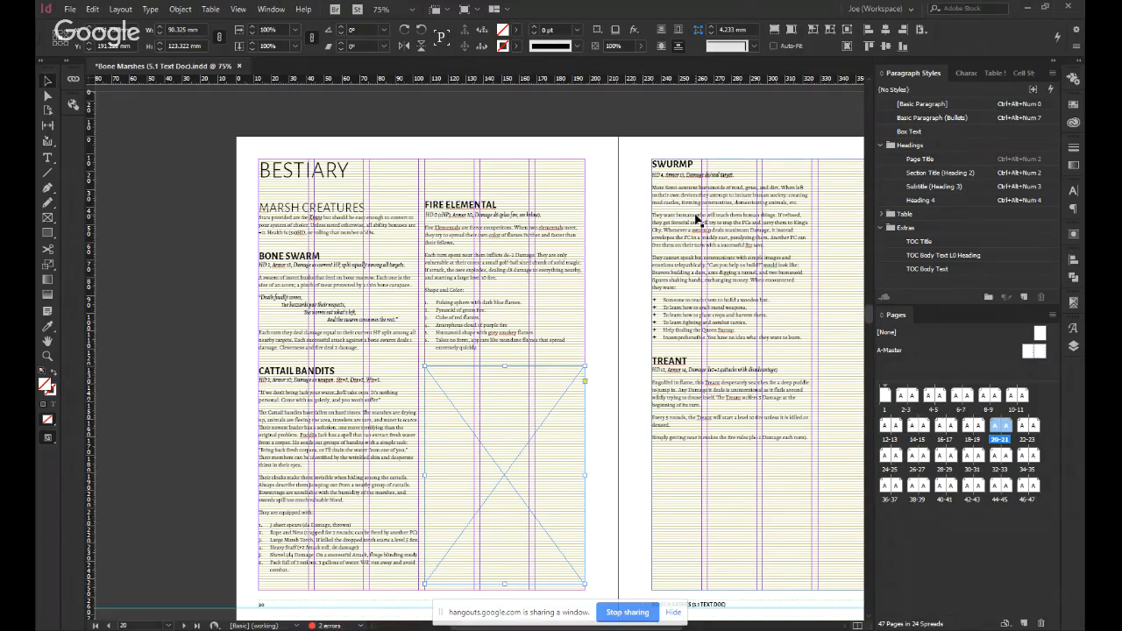
click(605, 341)
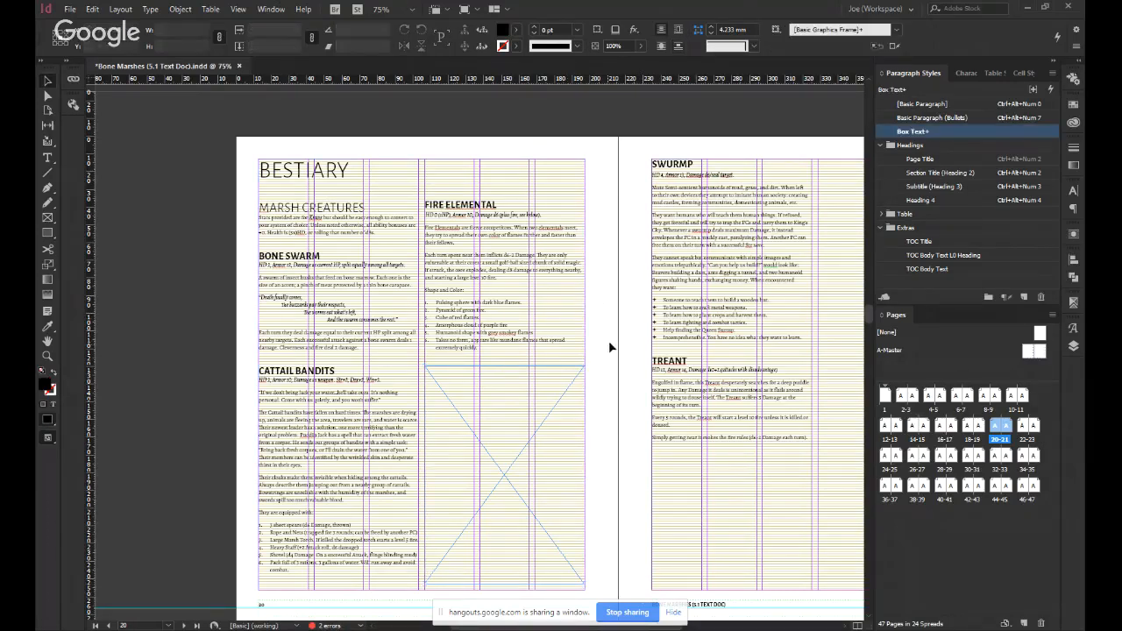
Draw a column-wide placeholder frame, about 90 by 134 mm, beneath the Swurmp list on page 21, reaching the lower margin.
drag(579, 319, 481, 371)
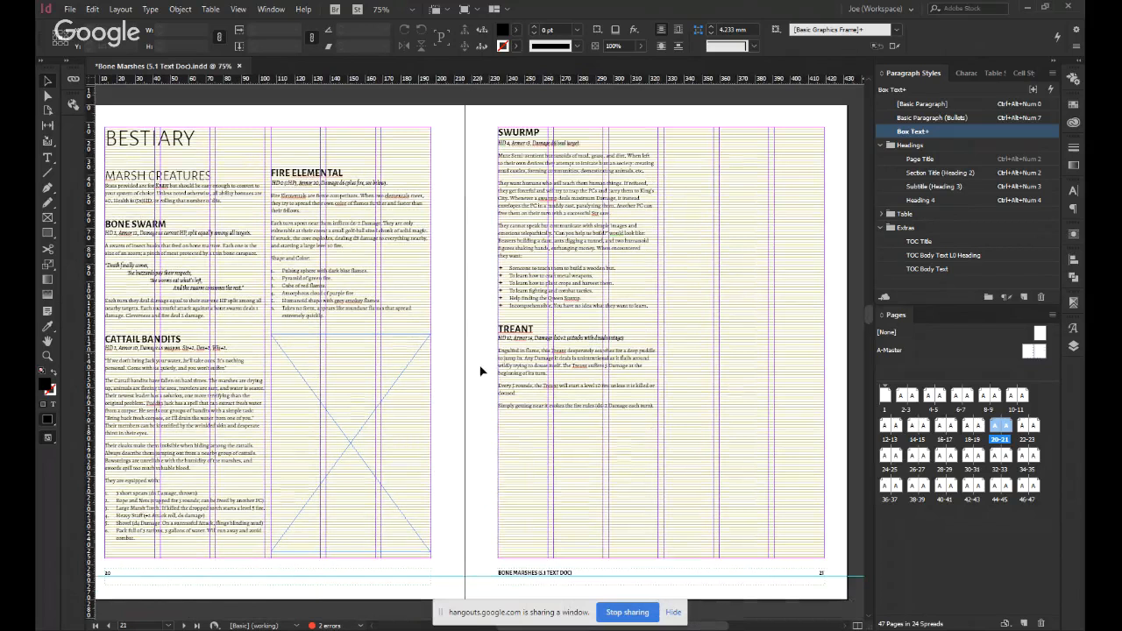
click(48, 217)
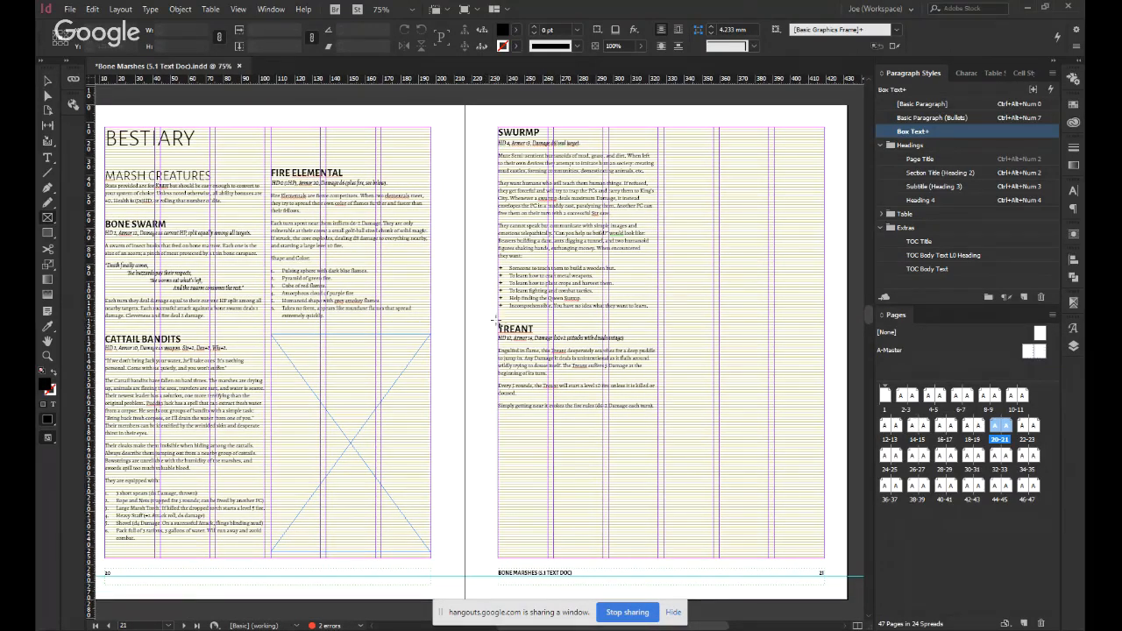
drag(500, 323, 657, 557)
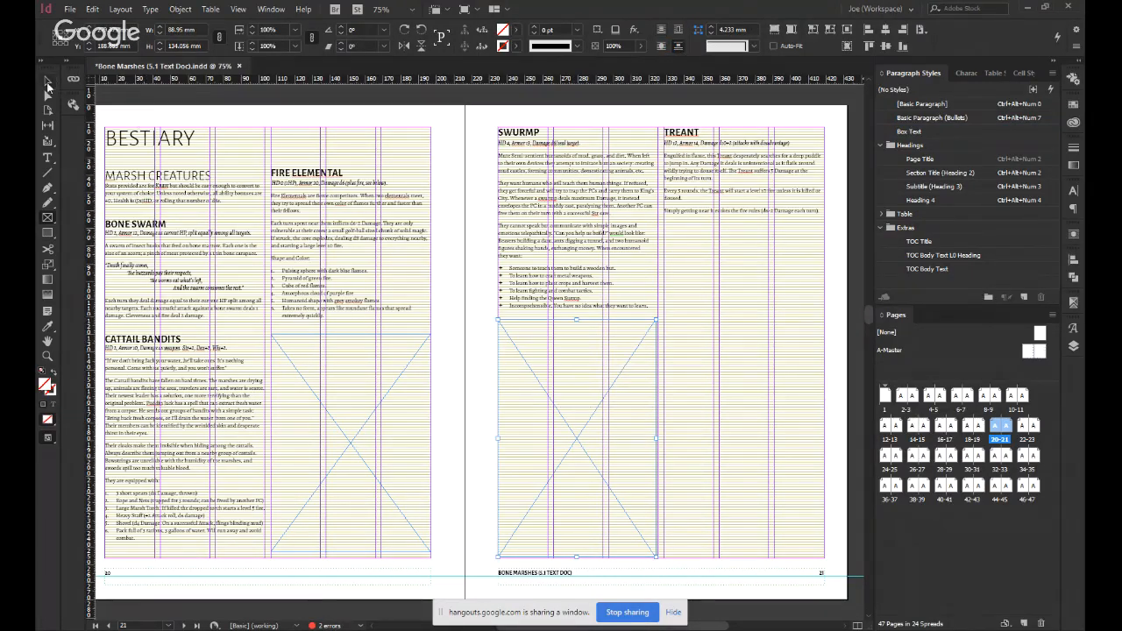
drag(656, 440, 658, 445)
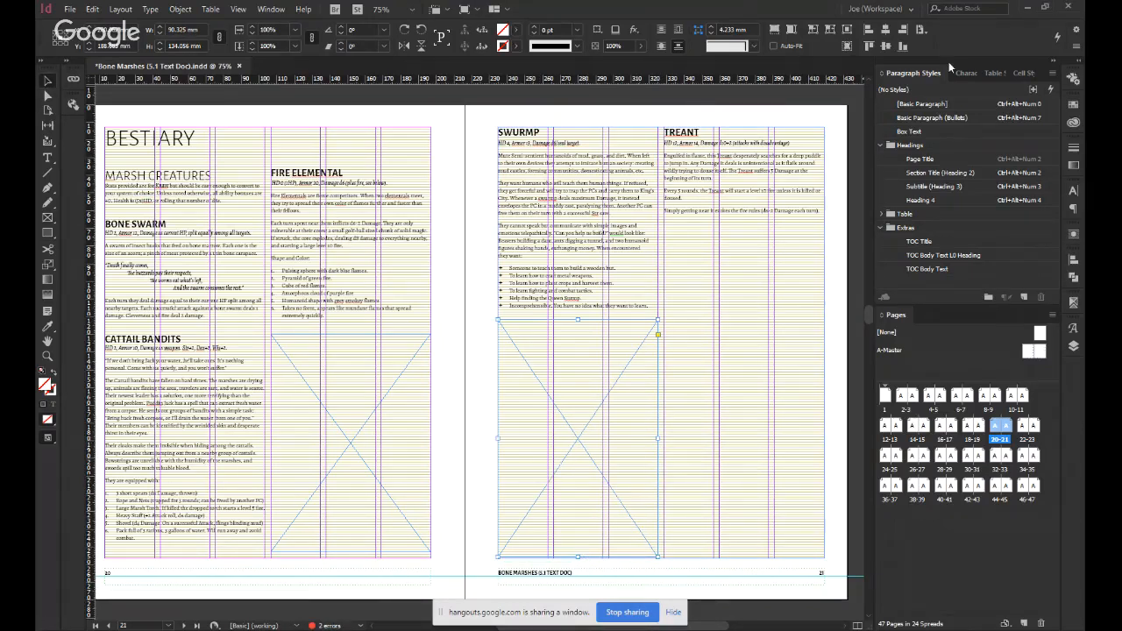
Shift the placeholder frame under Fire Elemental down to the lower margin of page 20.
click(390, 451)
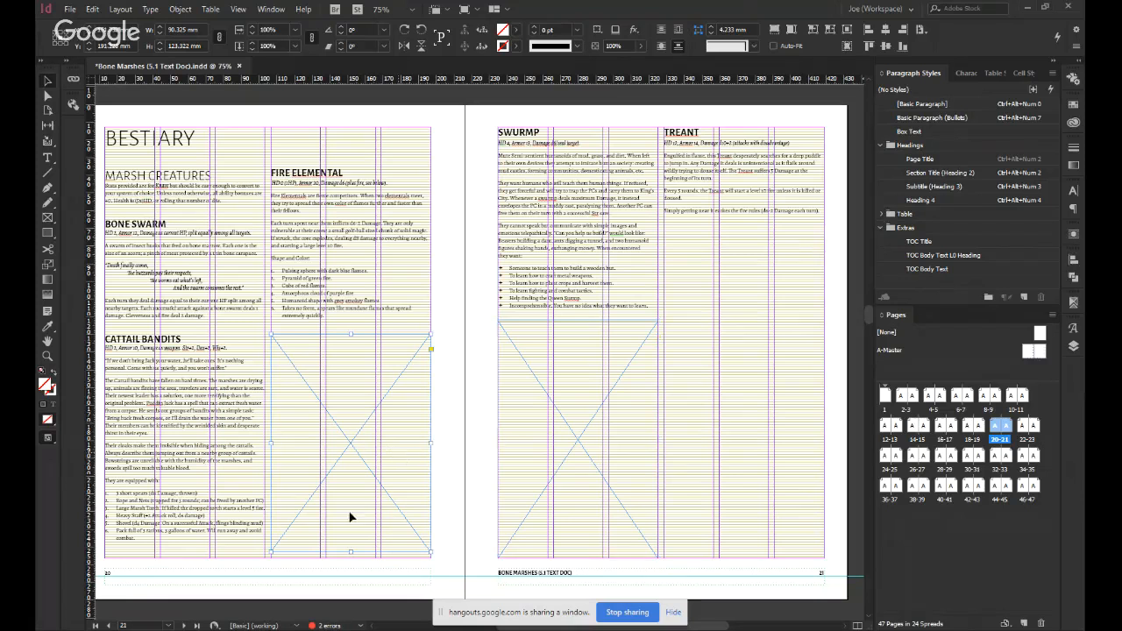
click(449, 347)
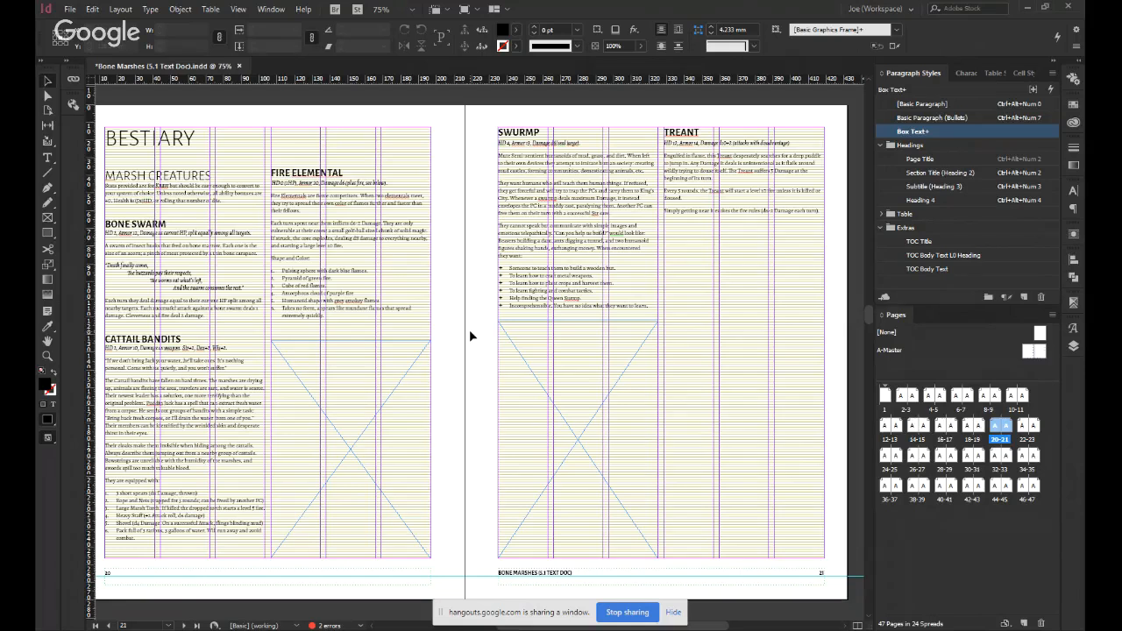
Try a placeholder frame about 90 by 188 mm in the empty column space beneath the Treant entry on page 21.
scroll(469, 336, up, 1)
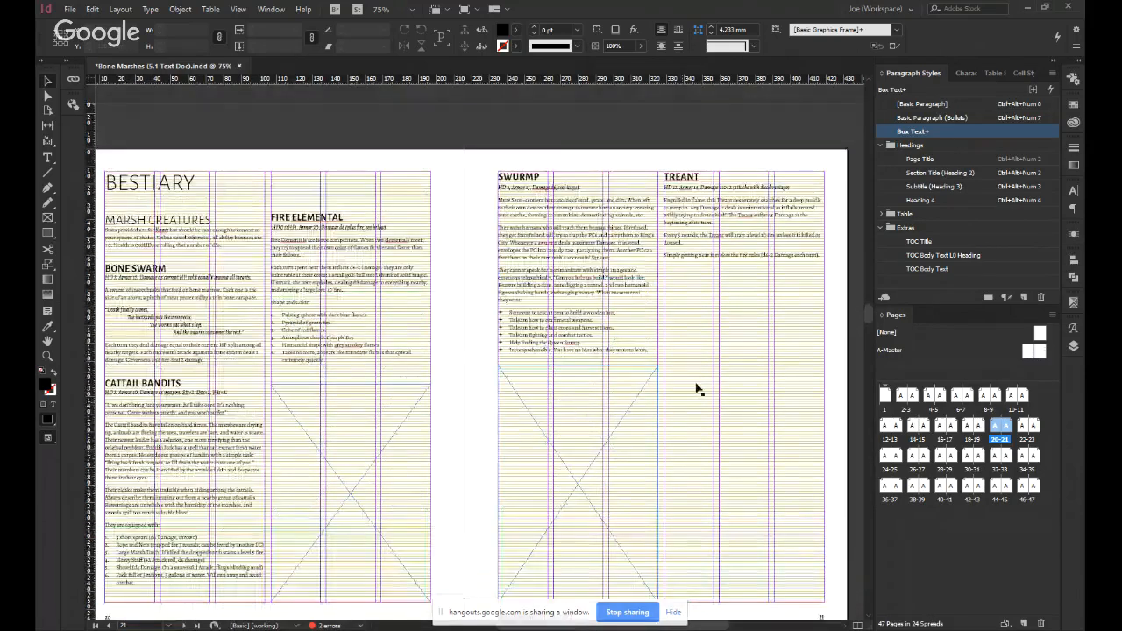
key(w)
drag(740, 407, 670, 346)
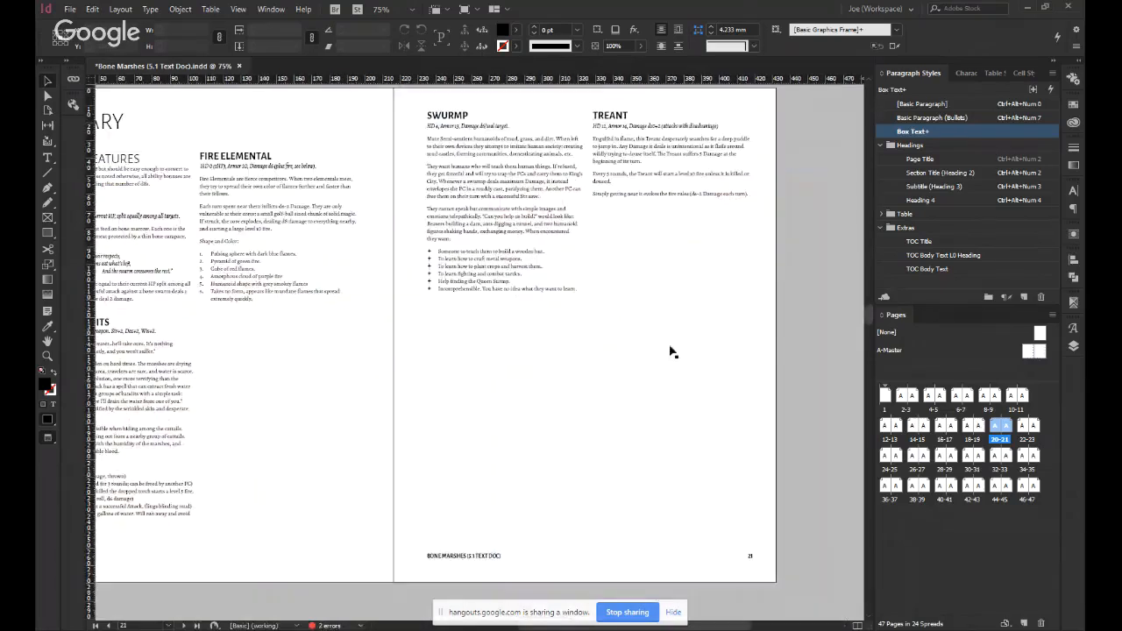
double_click(657, 244)
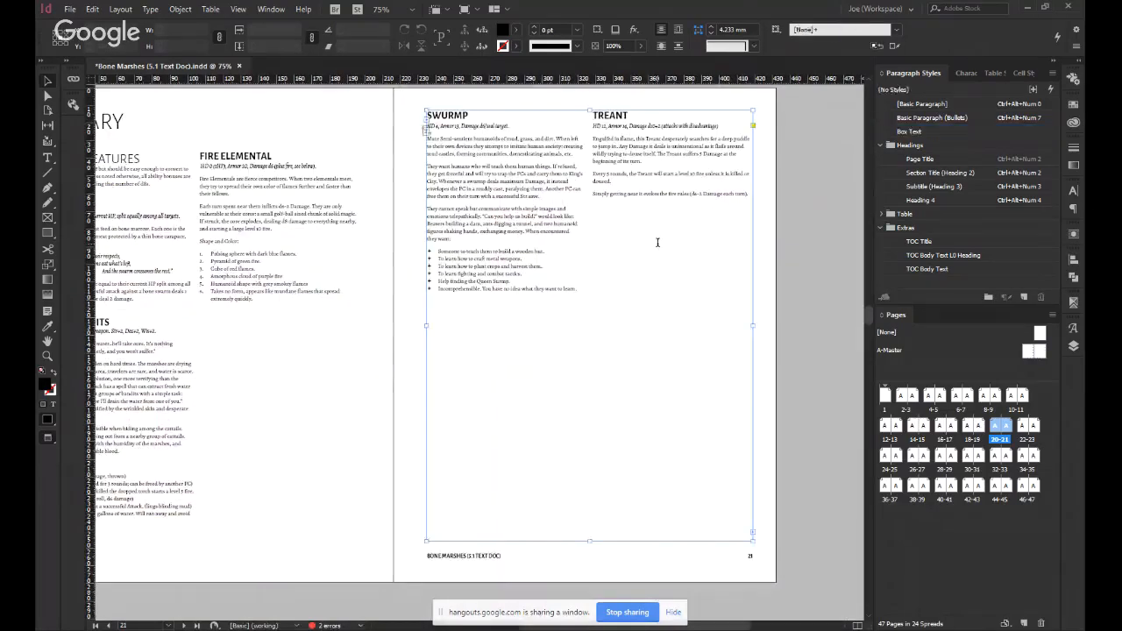
click(603, 229)
key(Escape)
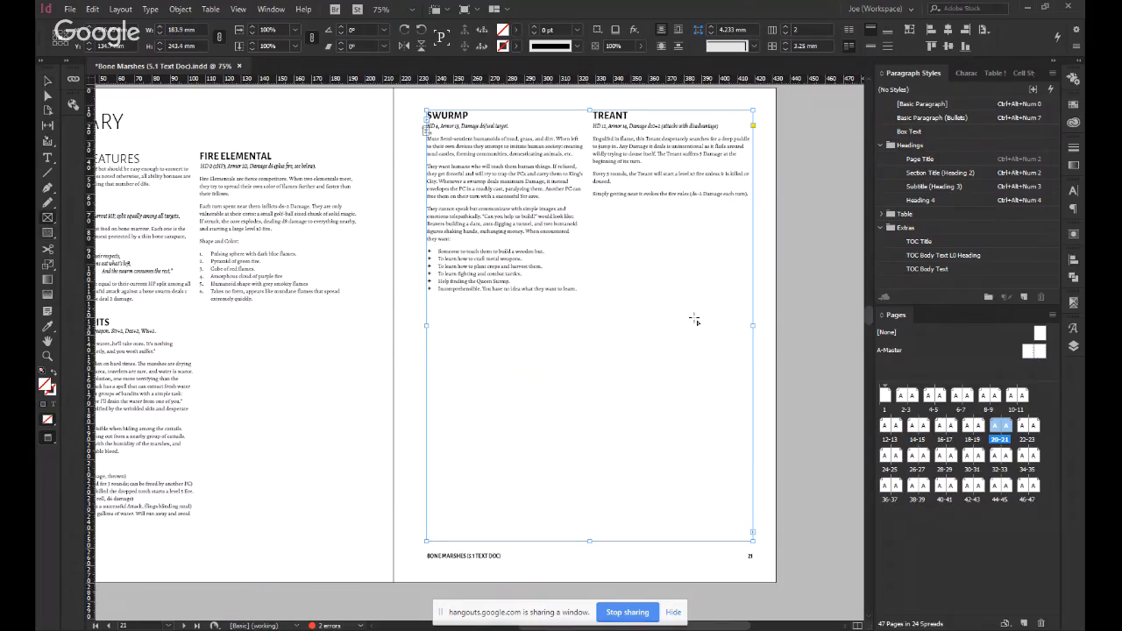
key(w)
drag(594, 209, 753, 542)
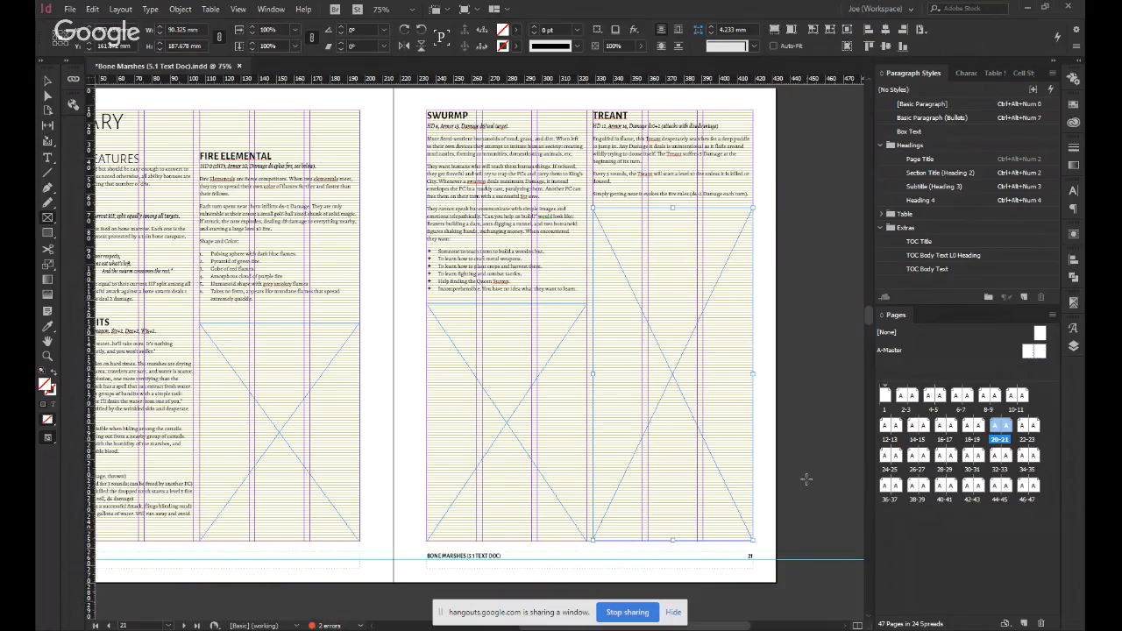
key(v)
key(Delete)
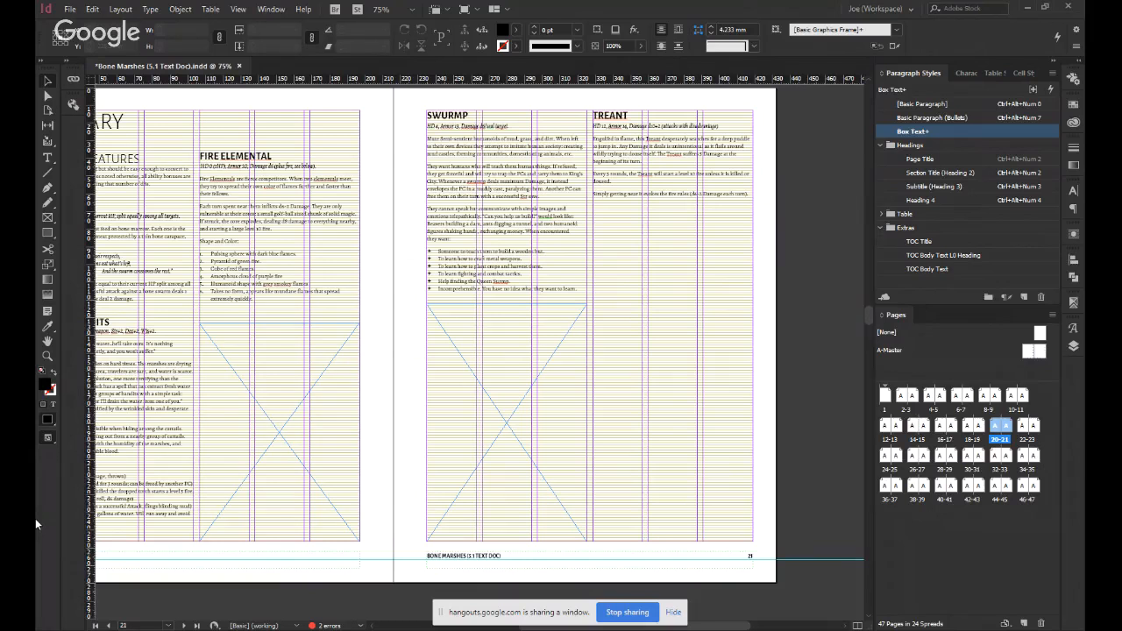
click(324, 387)
click(525, 399)
click(639, 413)
click(774, 389)
scroll(759, 412, down, 4)
scroll(754, 417, down, 2)
scroll(755, 417, up, 6)
scroll(713, 362, down, 6)
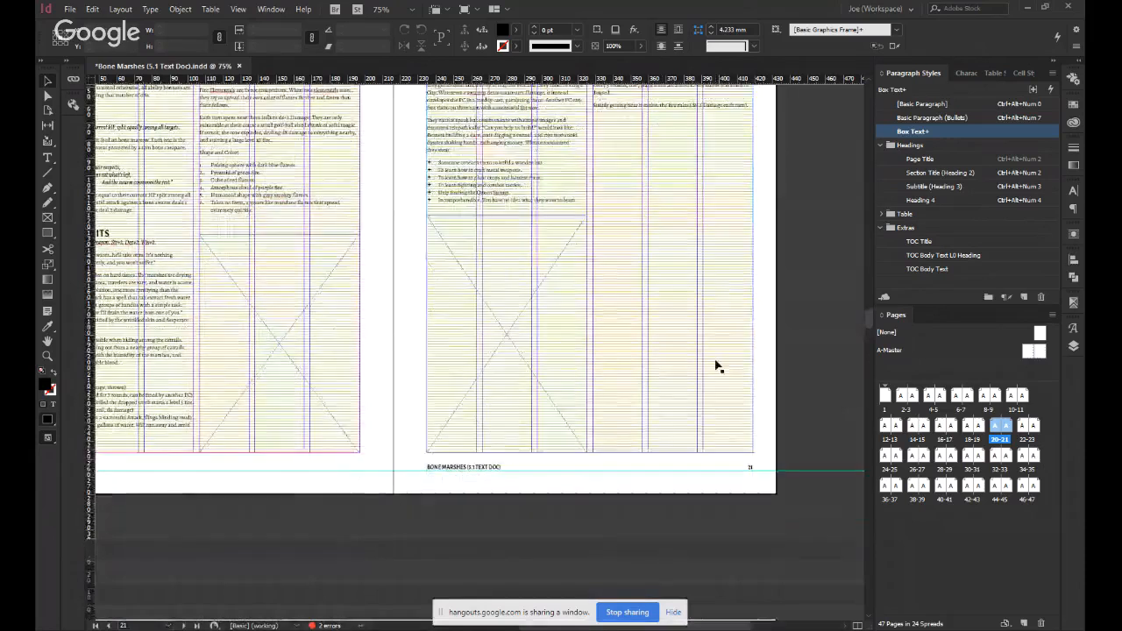
Draw a placeholder frame filling page 23 from margin to margin, about 184 by 243 mm.
scroll(798, 474, down, 3)
scroll(798, 475, left, 3)
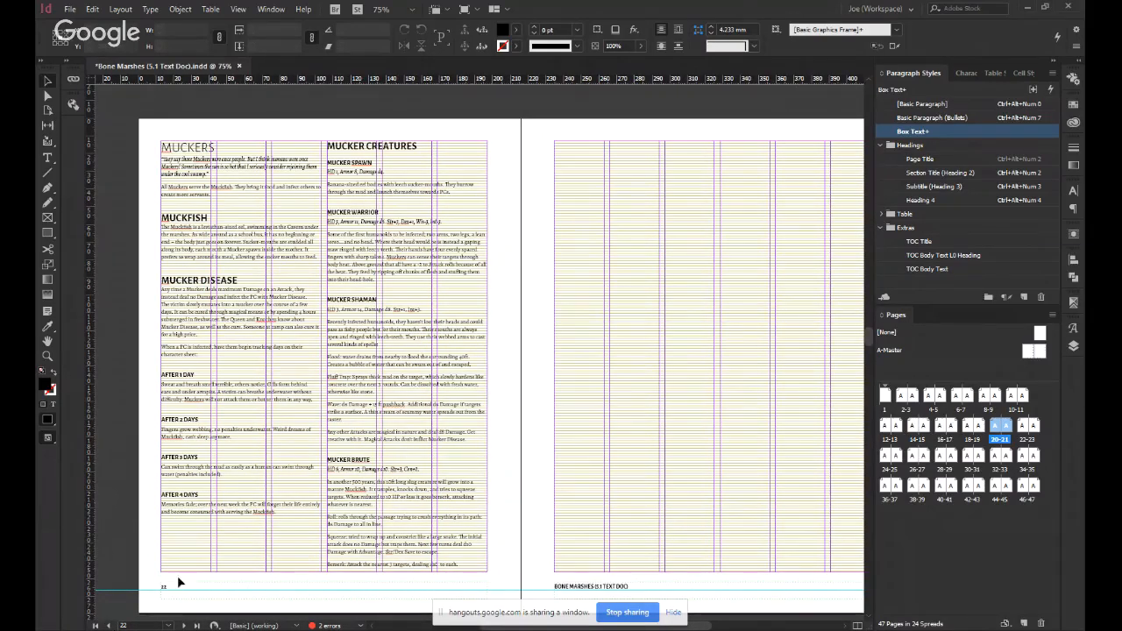
drag(682, 380, 487, 372)
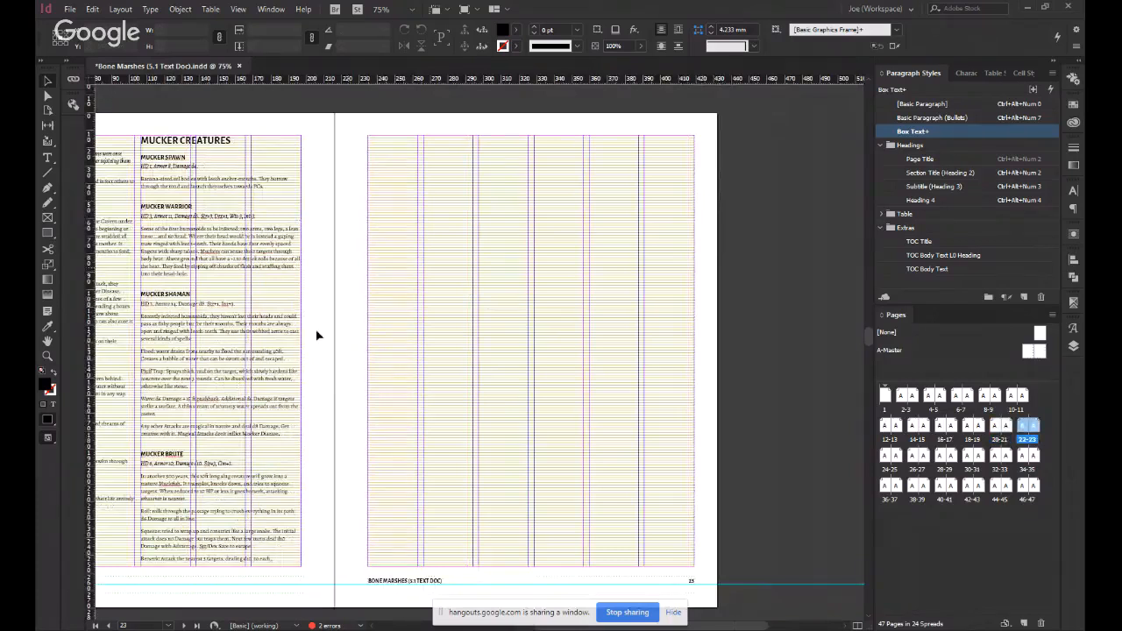
click(48, 216)
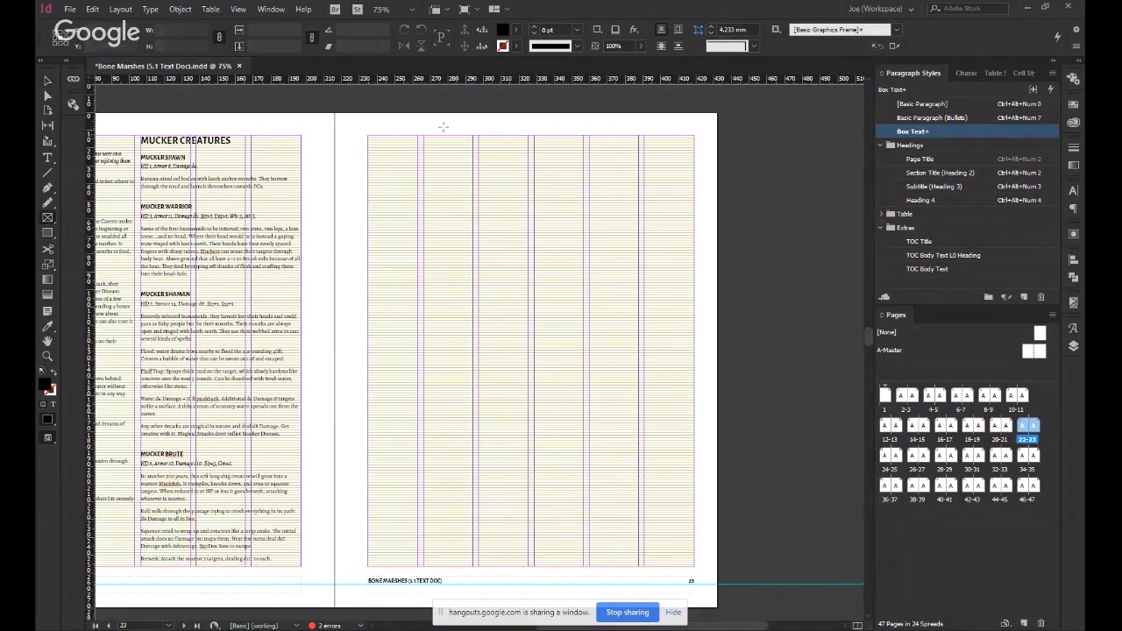
drag(368, 137, 694, 566)
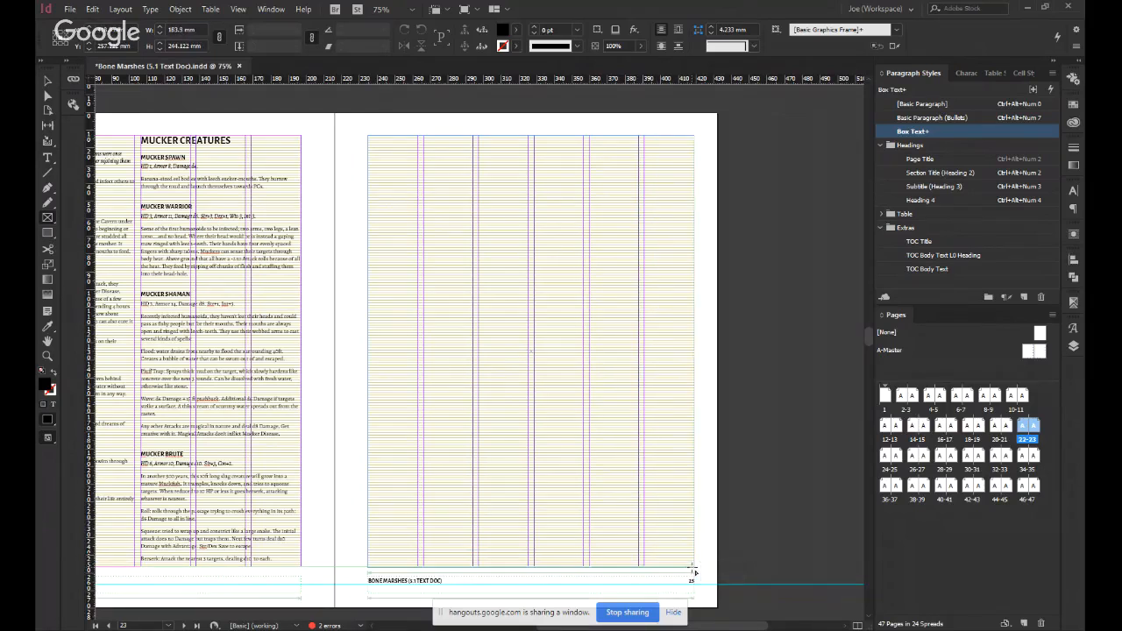
key(v)
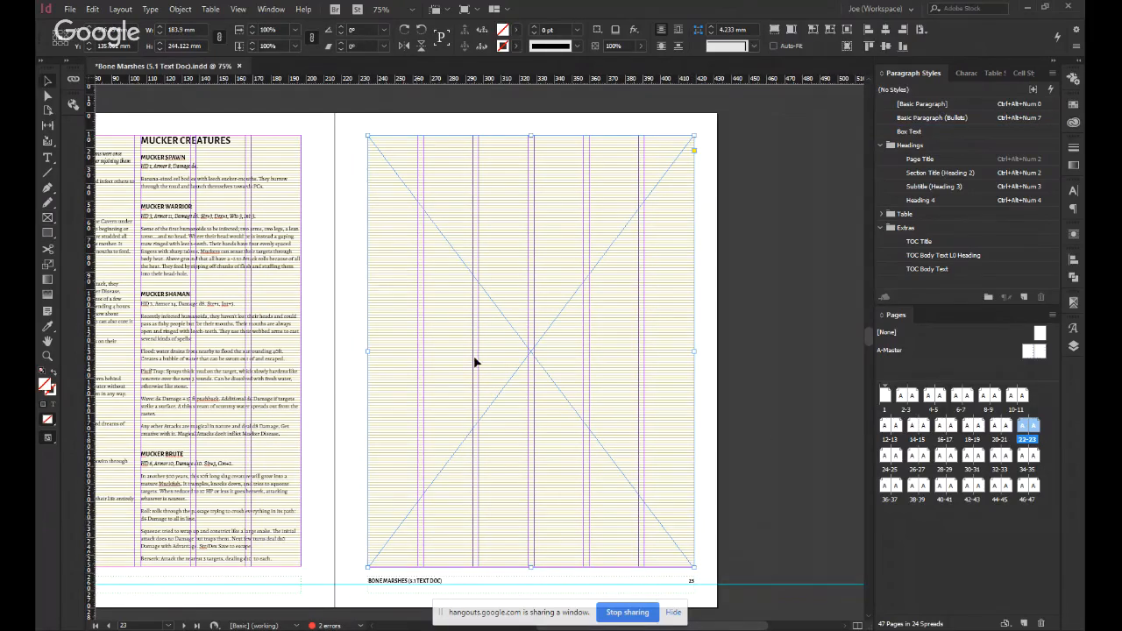
drag(532, 568, 537, 567)
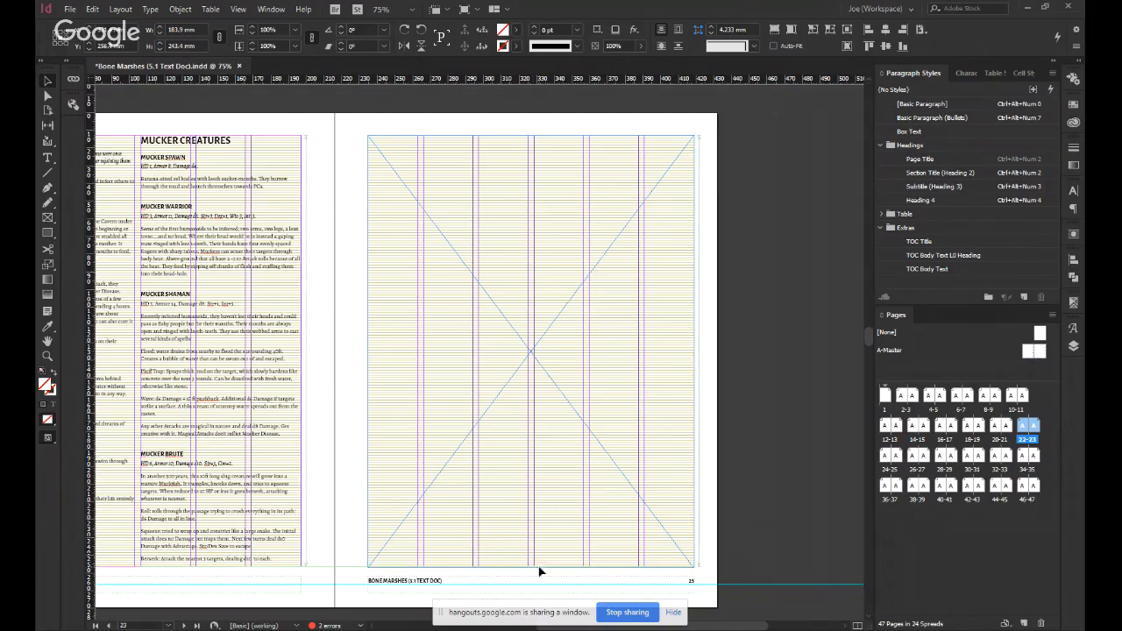
click(348, 533)
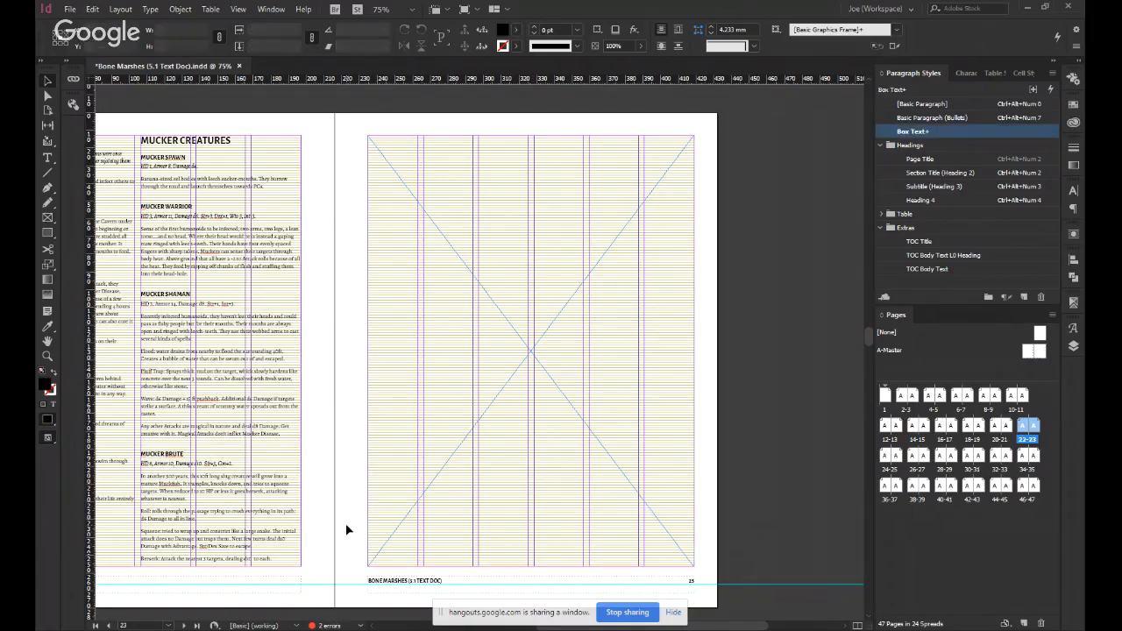
Place the armoured ogre illustration in the full-page frame on page 23 and preview the spread without guides.
scroll(346, 526, down, 1)
scroll(346, 526, up, 1)
click(554, 380)
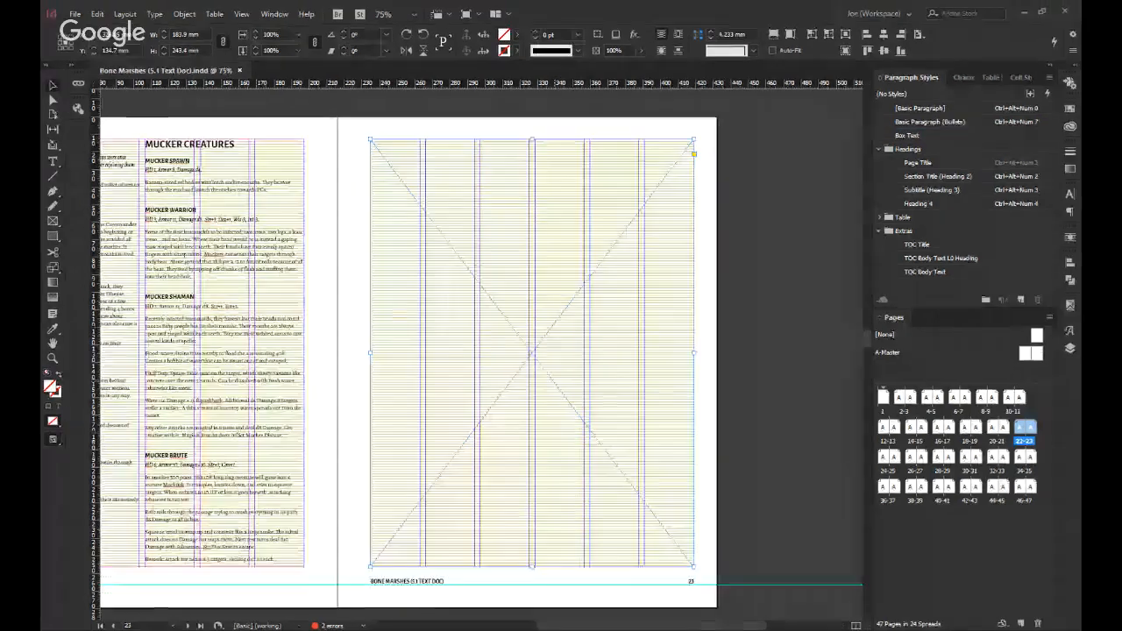
key(Return)
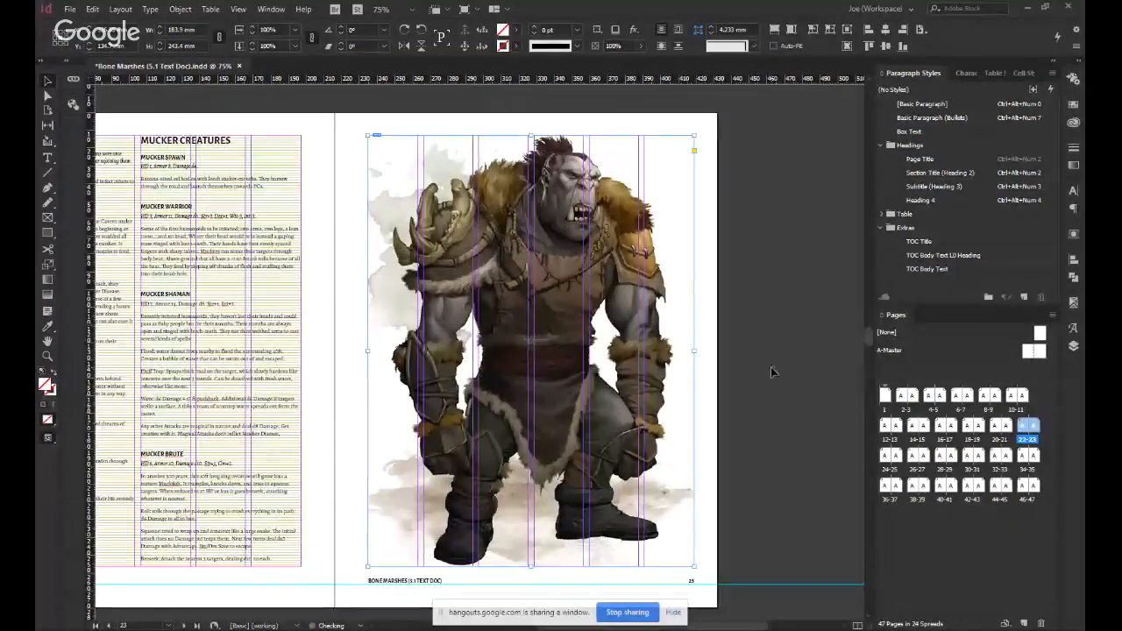
click(771, 373)
key(w)
drag(377, 390, 503, 394)
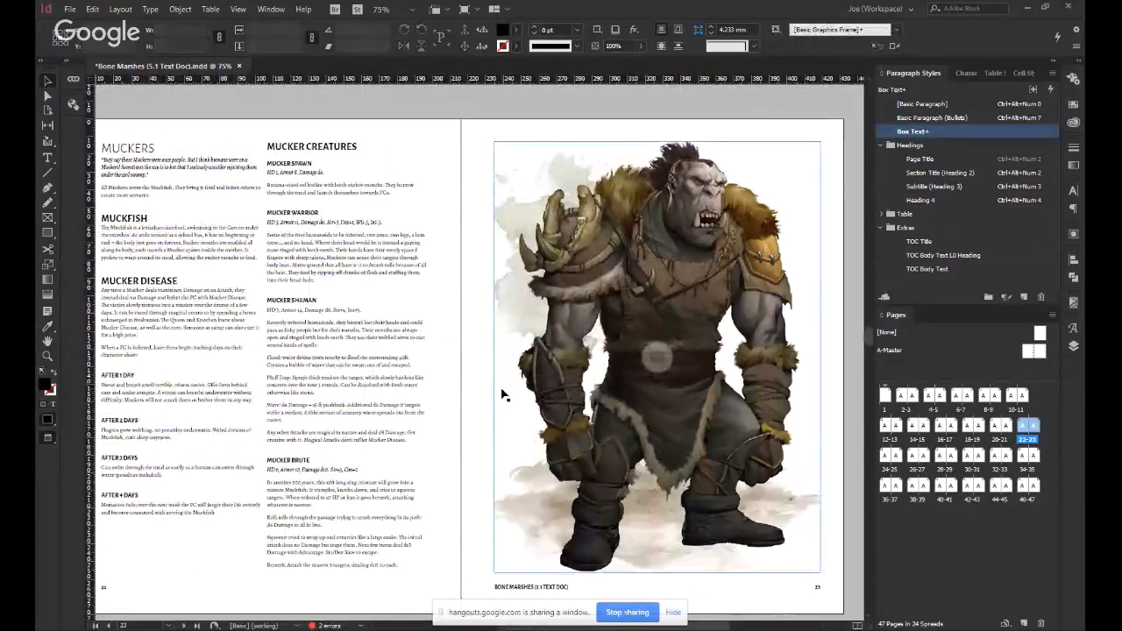
scroll(502, 392, down, 1)
scroll(511, 402, up, 1)
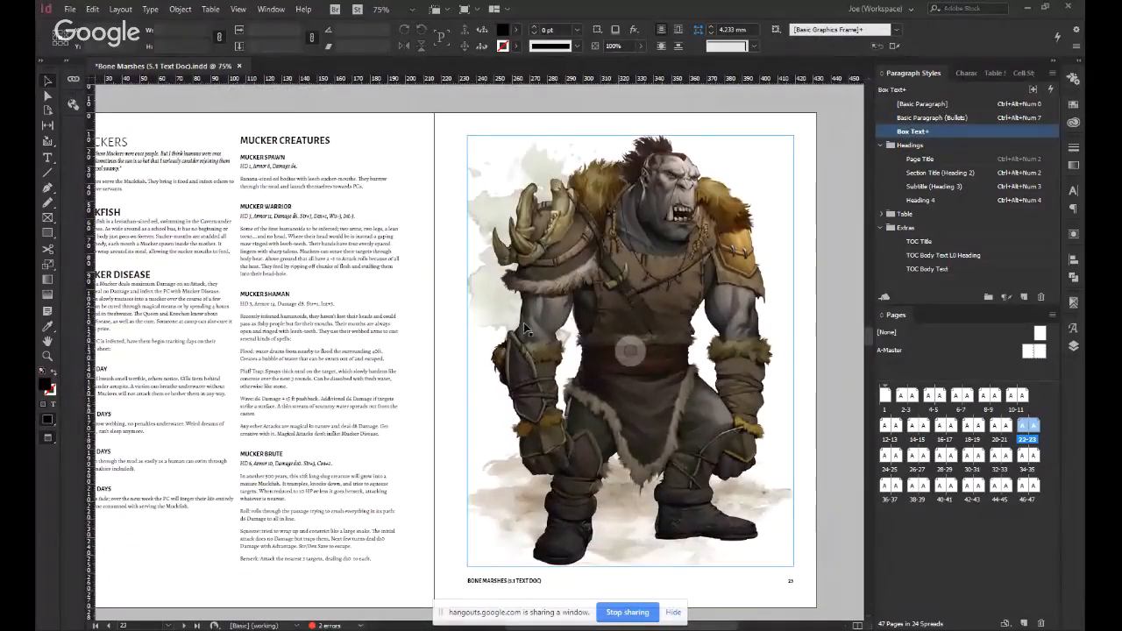
Try a copy of the ogre illustration, about 50 by 66 mm and fitted to its frame, in page 22's second column.
click(566, 281)
drag(677, 267, 350, 390)
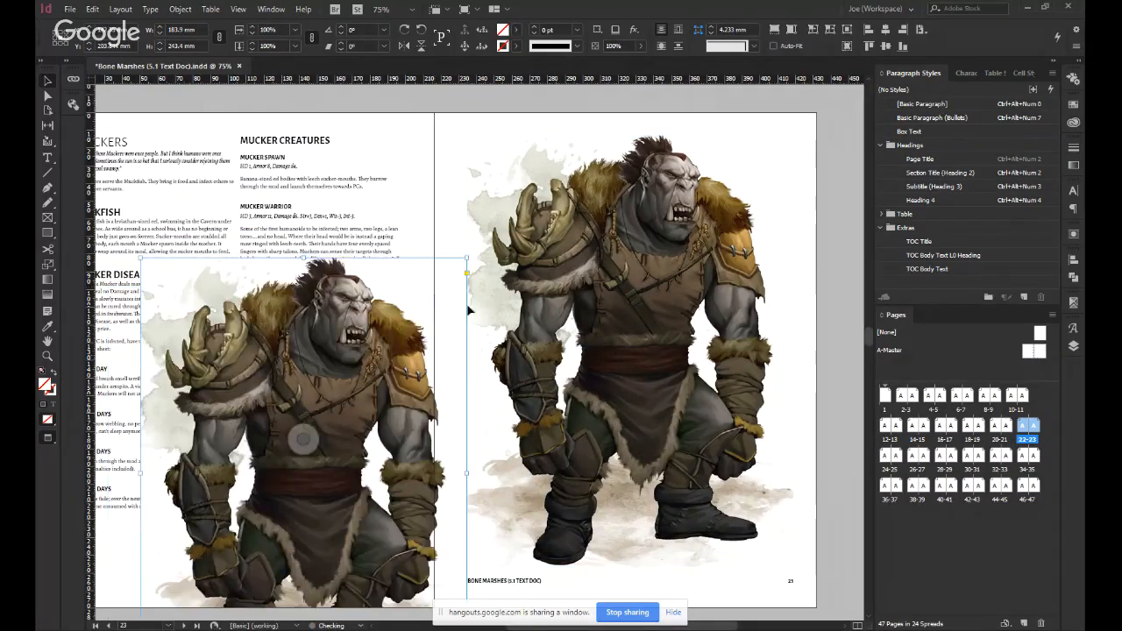
drag(468, 257, 348, 415)
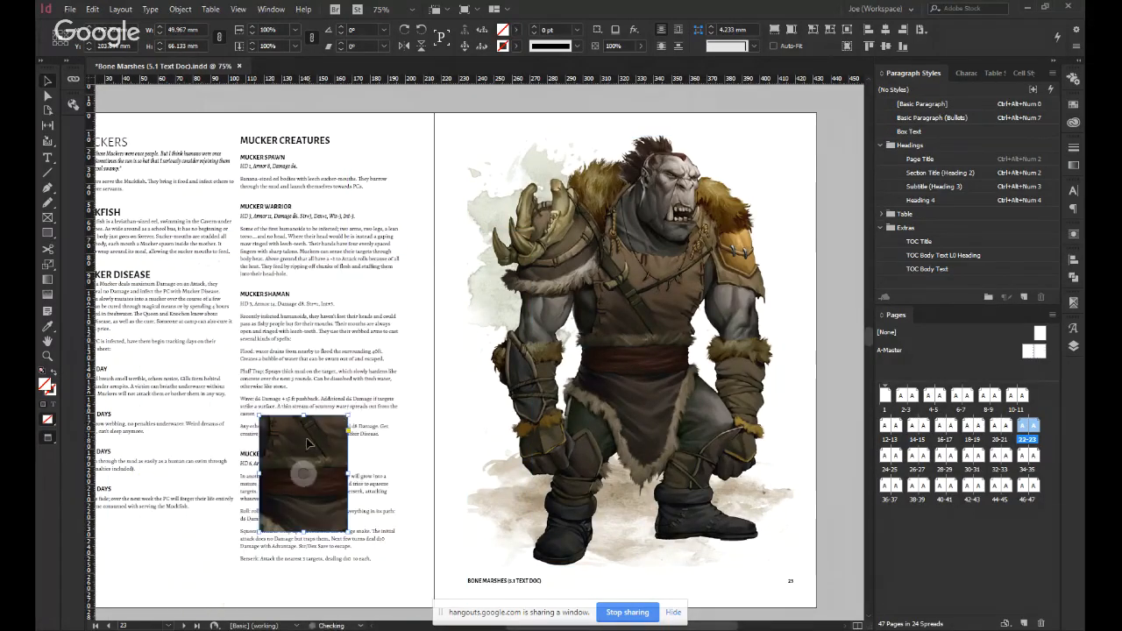
click(772, 31)
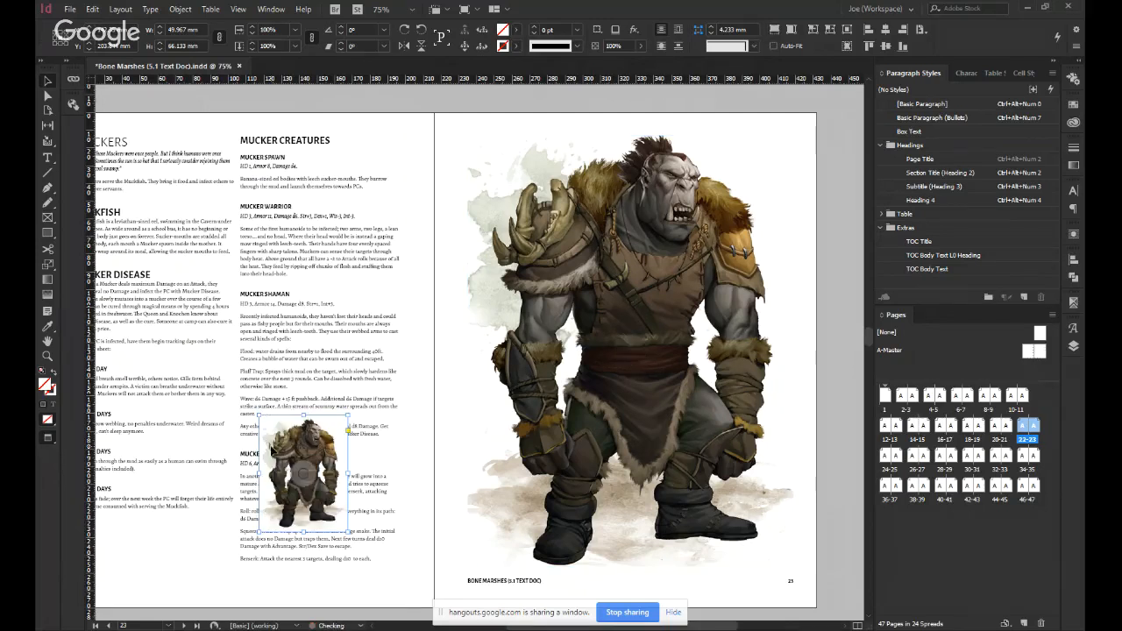
drag(290, 441, 253, 384)
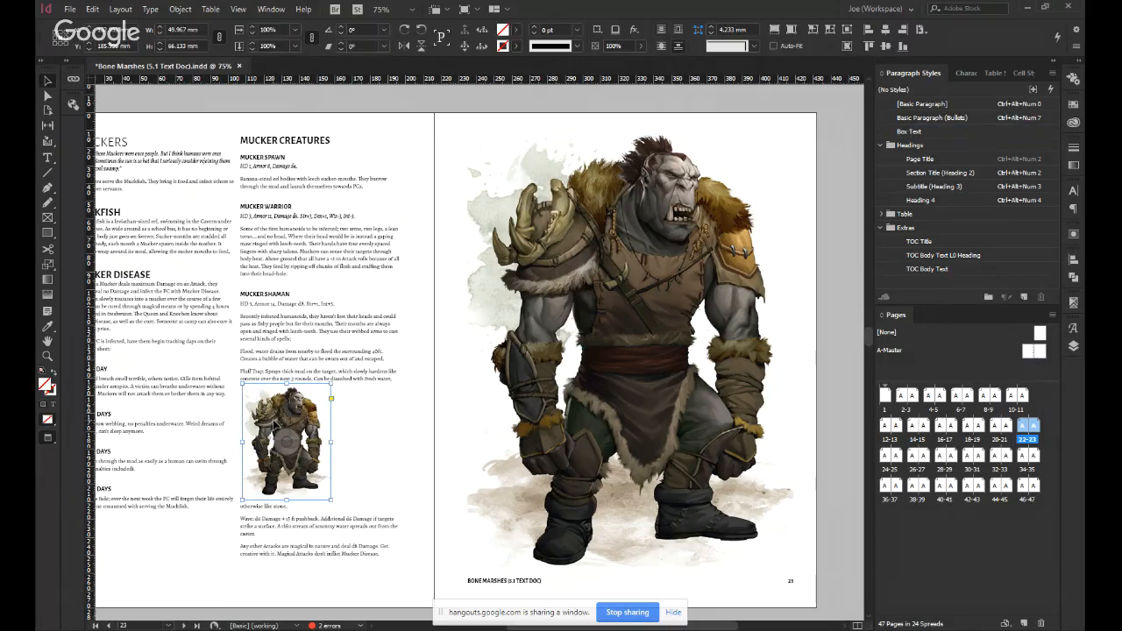
key(Delete)
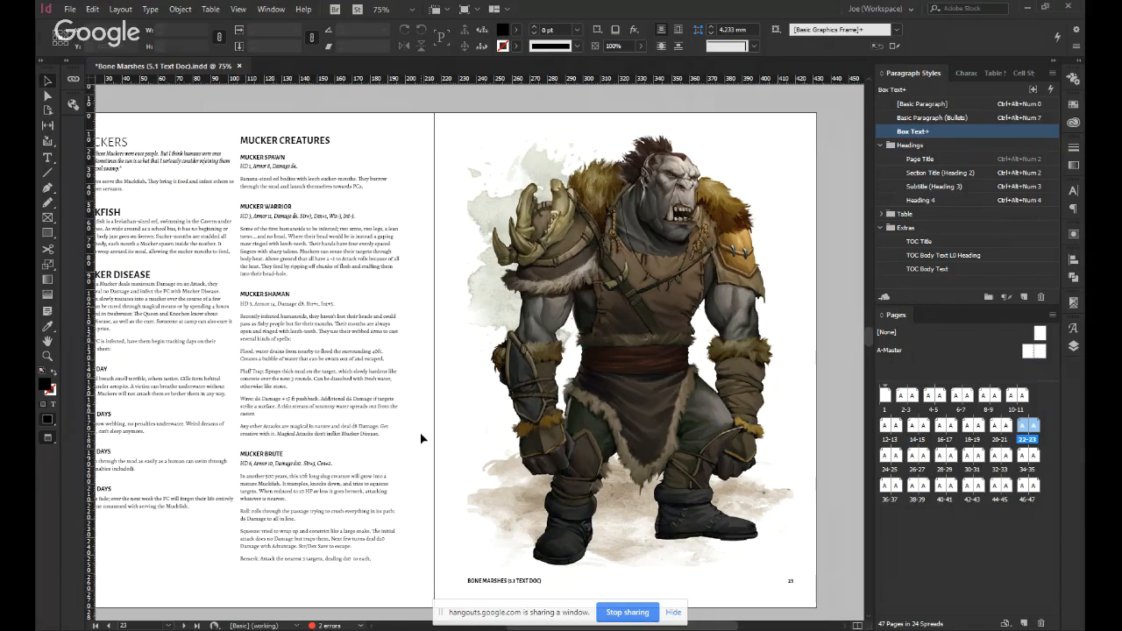
Shrink the page 23 illustration about its centre to about 107 by 142 mm with Auto-Fit on, and move it higher on the page.
key(ctrl+alt+0)
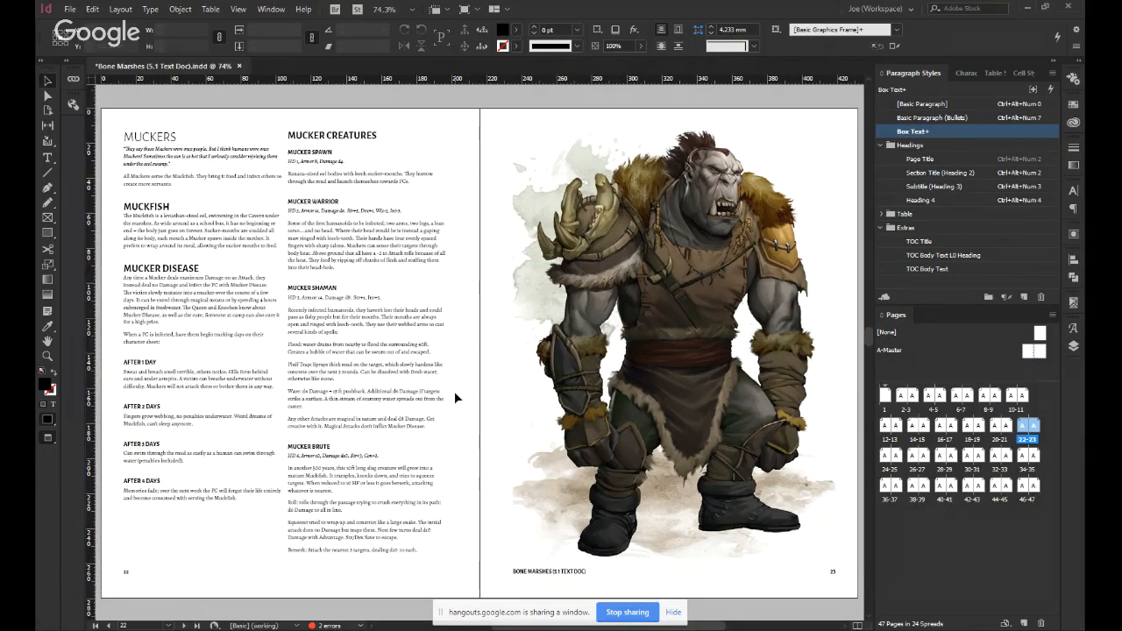
click(517, 370)
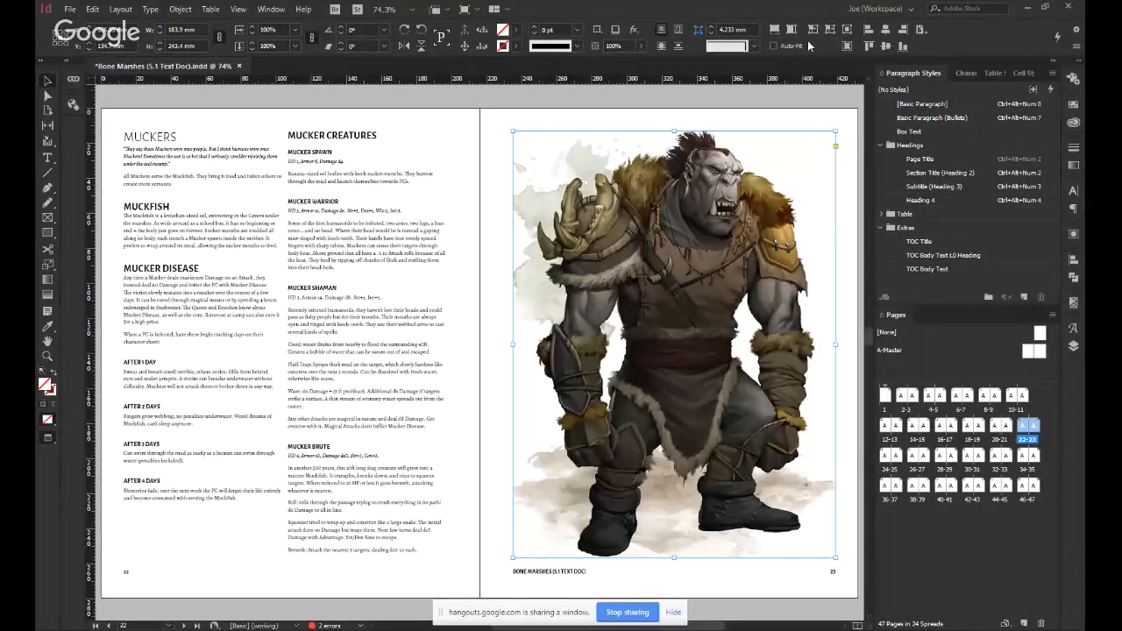
drag(835, 130, 761, 283)
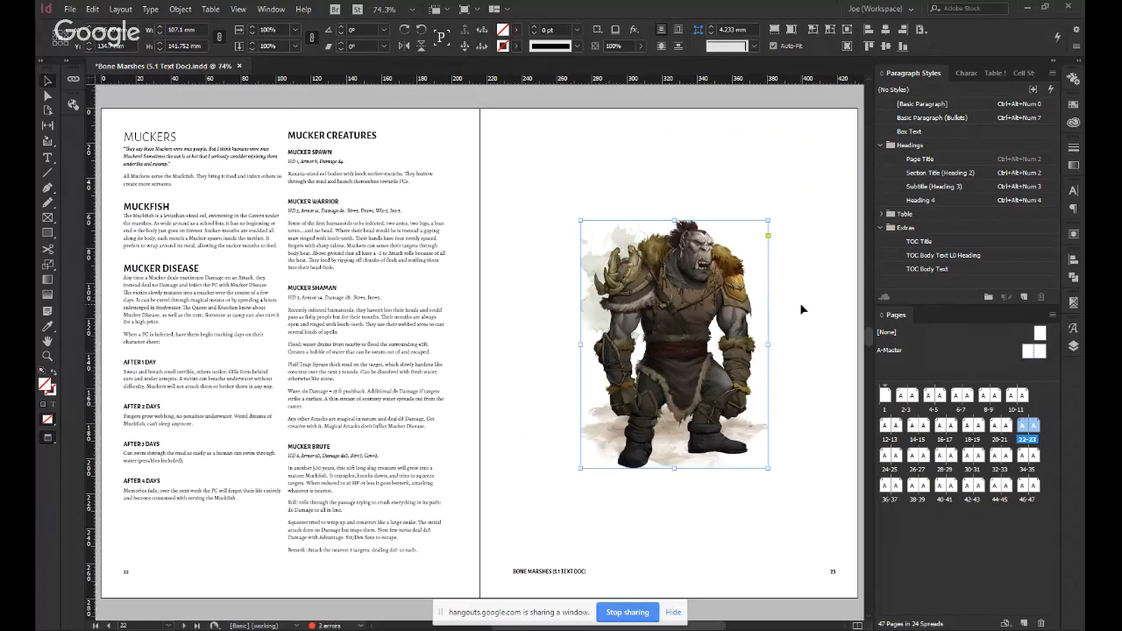
click(797, 344)
drag(796, 351, 774, 348)
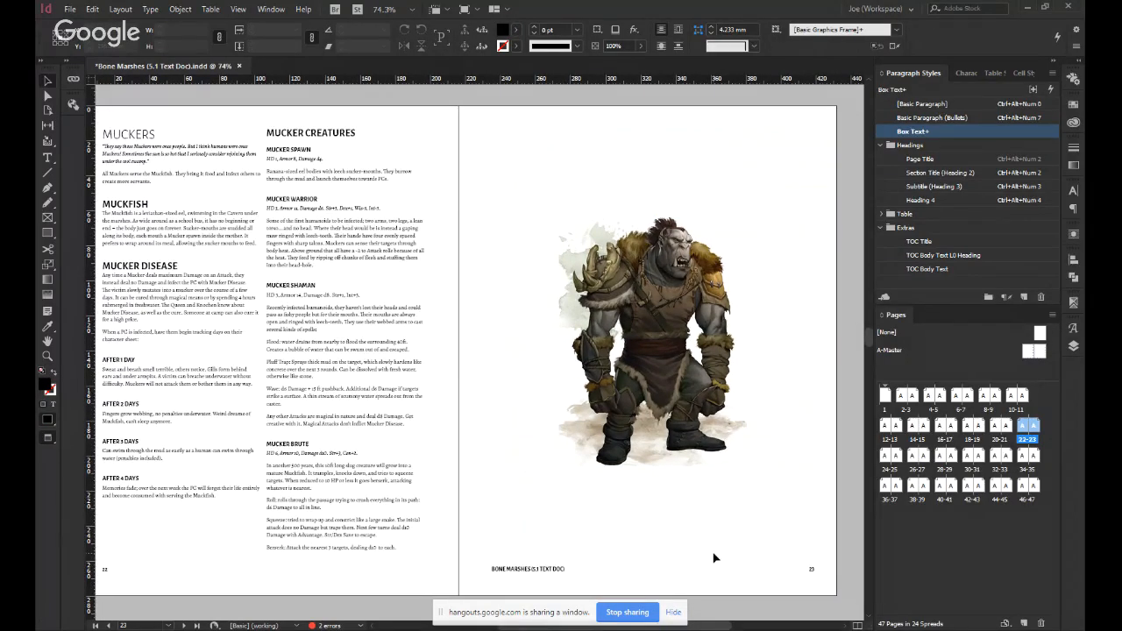
drag(625, 290, 616, 221)
click(575, 493)
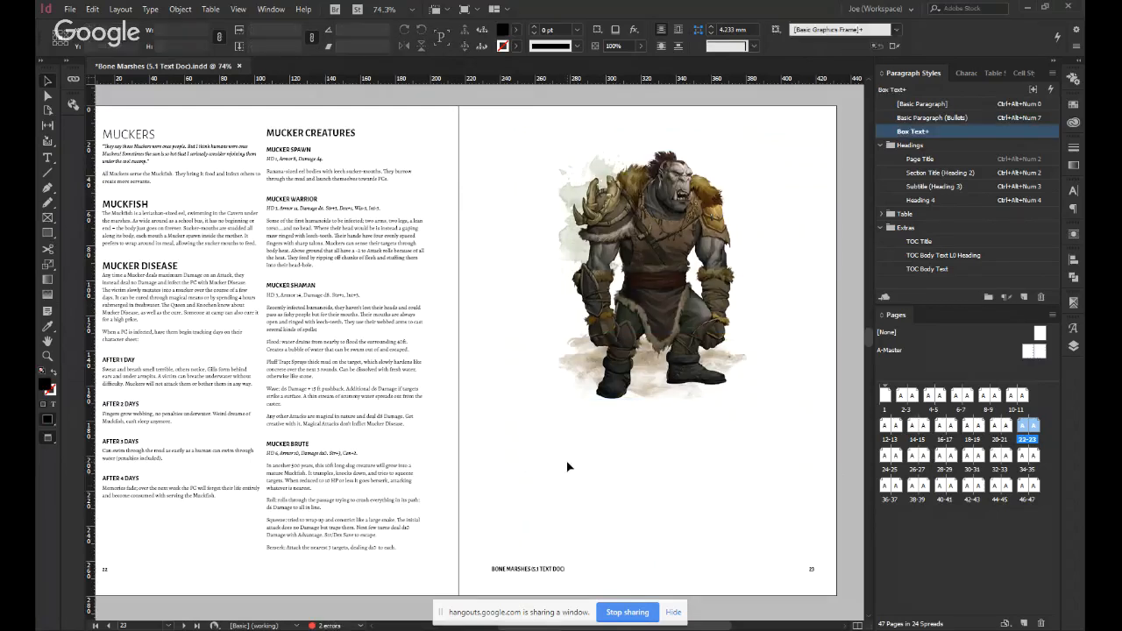
Add a text frame beneath the illustration reading "Muckers are bad, y'all" in Subtitle (Heading 3), with "-some guy" below in Basic Paragraph.
key(t)
drag(530, 445, 739, 503)
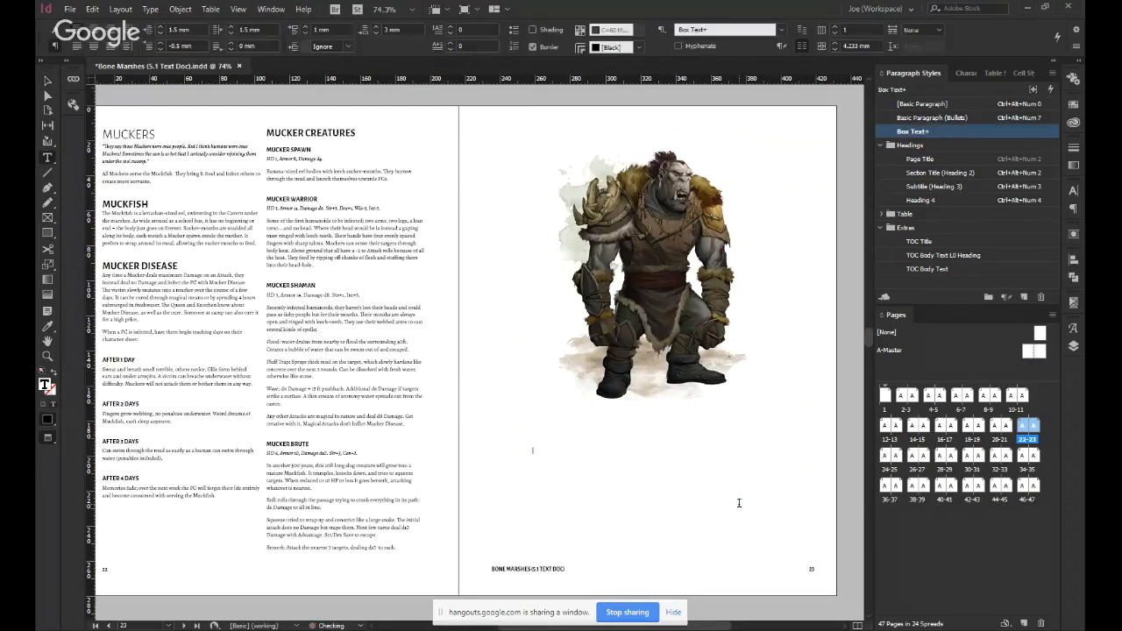
key(ctrl+alt+KP_3)
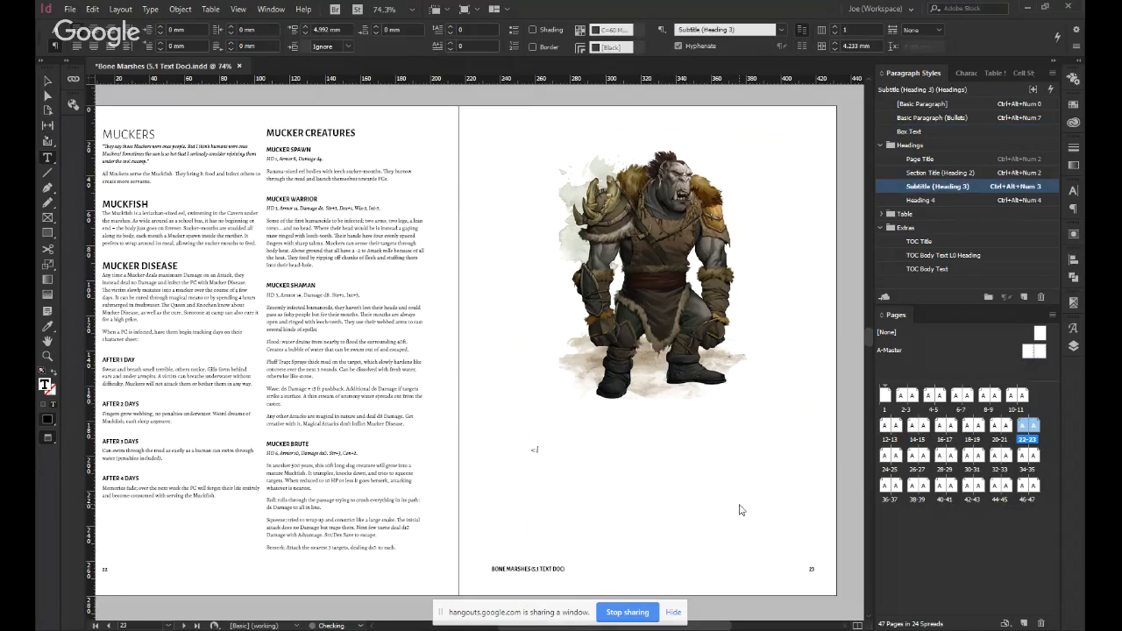
text(MUCLER)
key(Return)
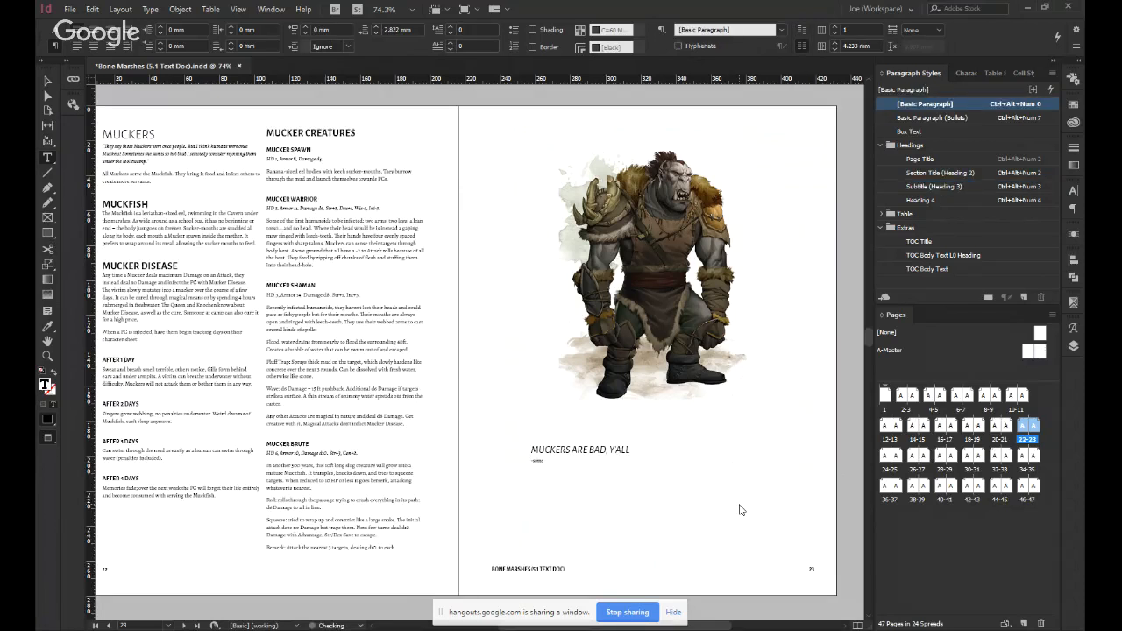
text(-some guy)
Right-align the quote and fit its frame across the full text width at page 23's lower margin.
key(ctrl+a)
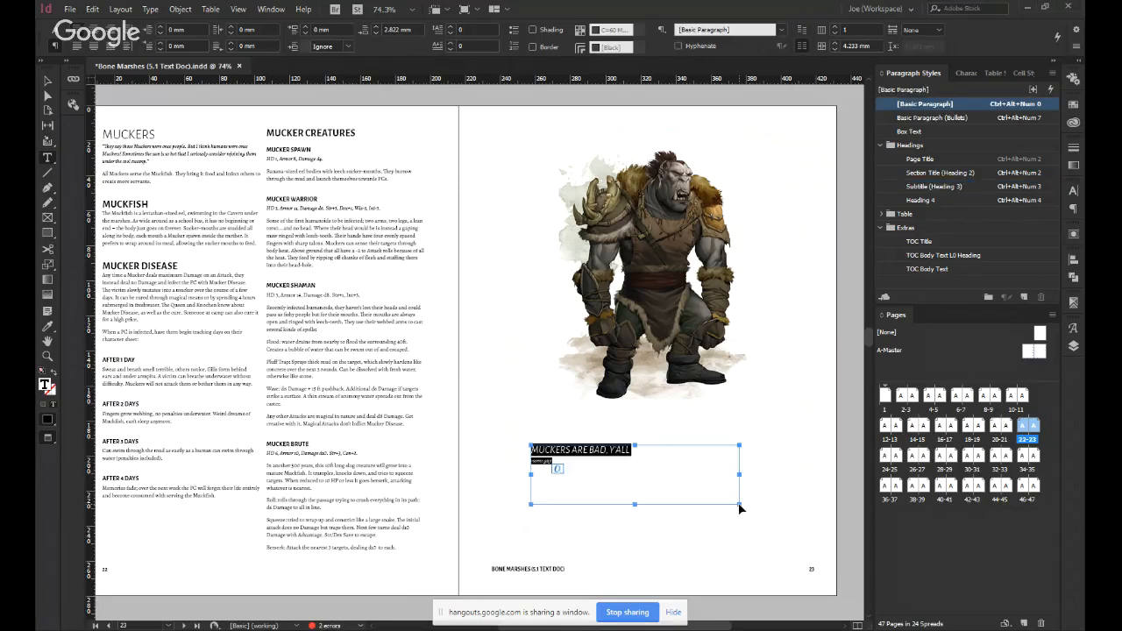
key(ctrl+shift+c)
key(Escape)
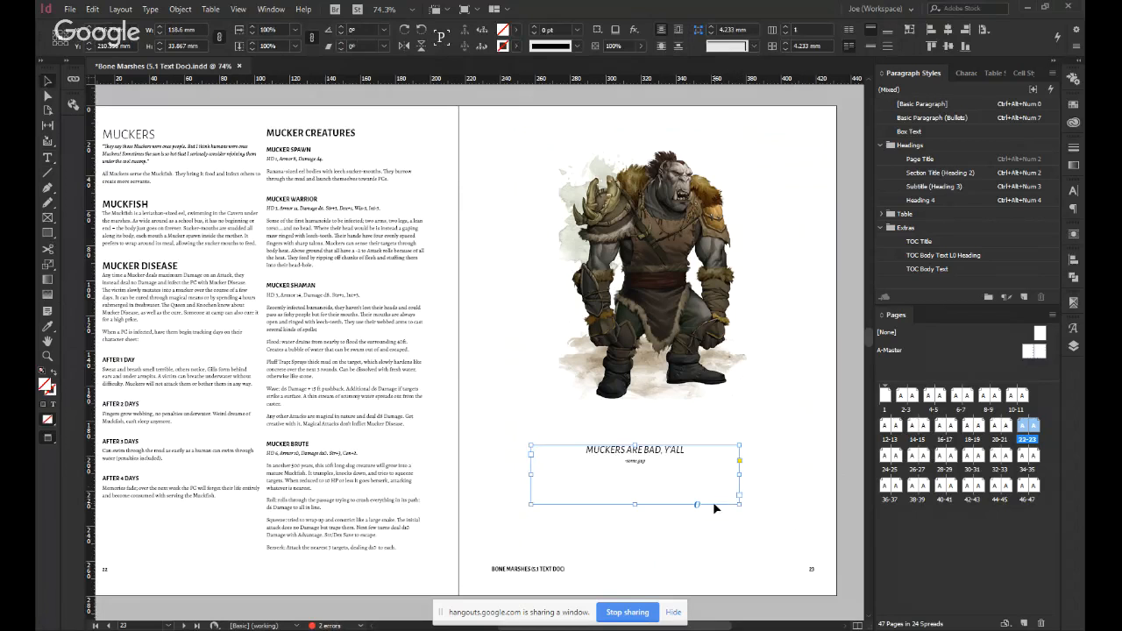
key(ctrl+shift+r)
drag(704, 504, 725, 546)
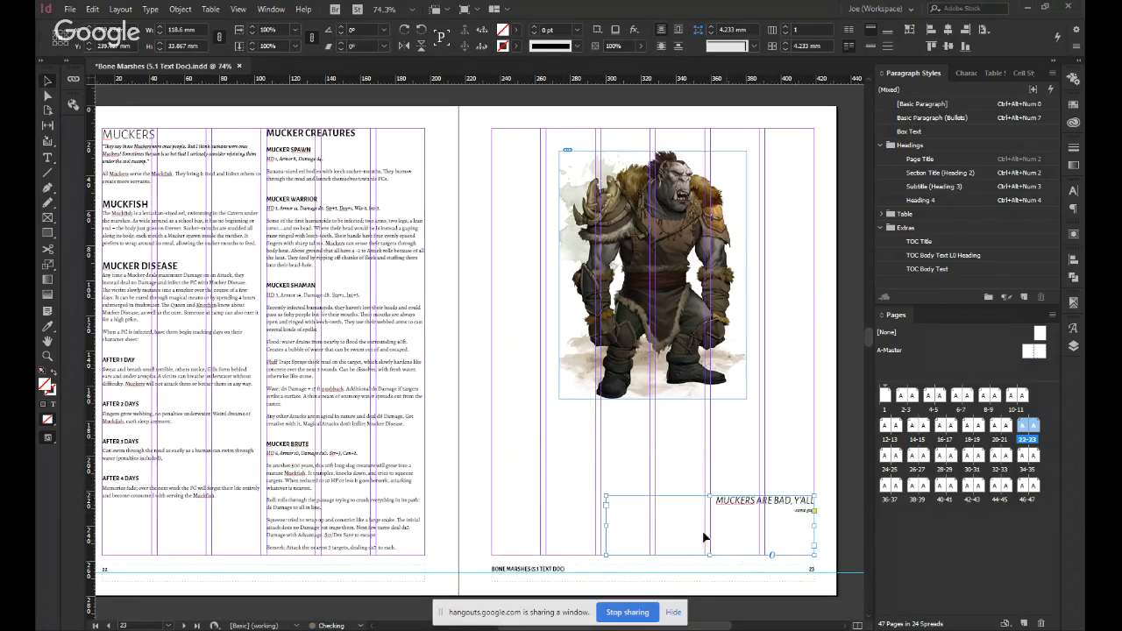
drag(605, 496, 491, 528)
Move the ogre illustration down to about the middle of page 23 and preview the page without guides.
click(761, 460)
drag(690, 310, 691, 358)
key(w)
Turn off All Caps for the quote line "Muckers are bad, y'all".
click(781, 540)
triple_click(780, 532)
key(ctrl+shift+k)
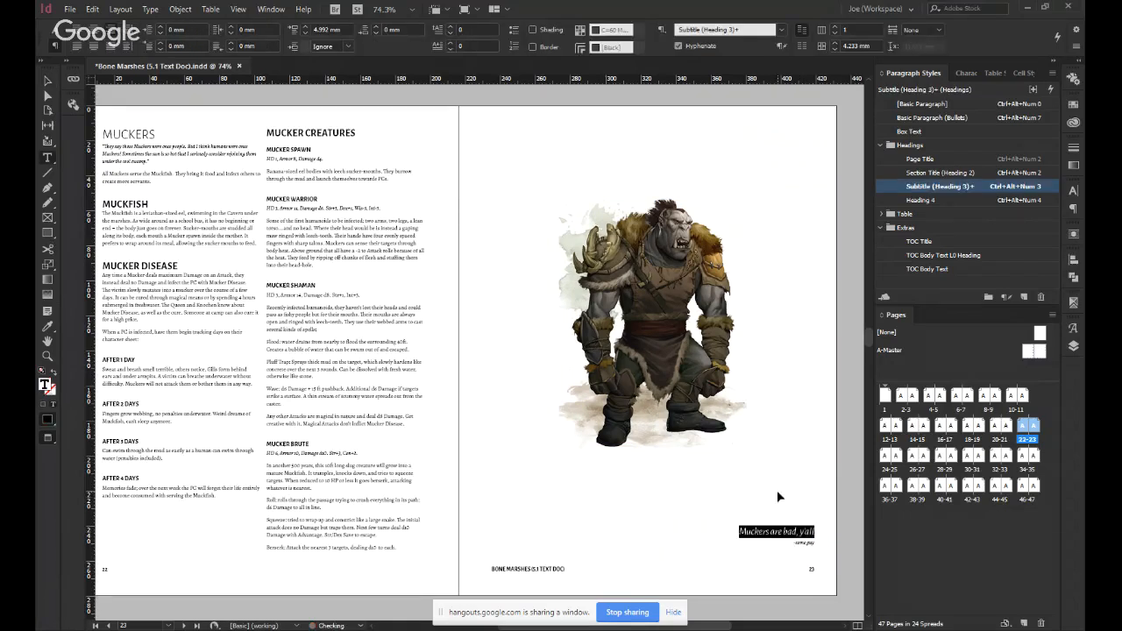
key(Escape)
click(839, 480)
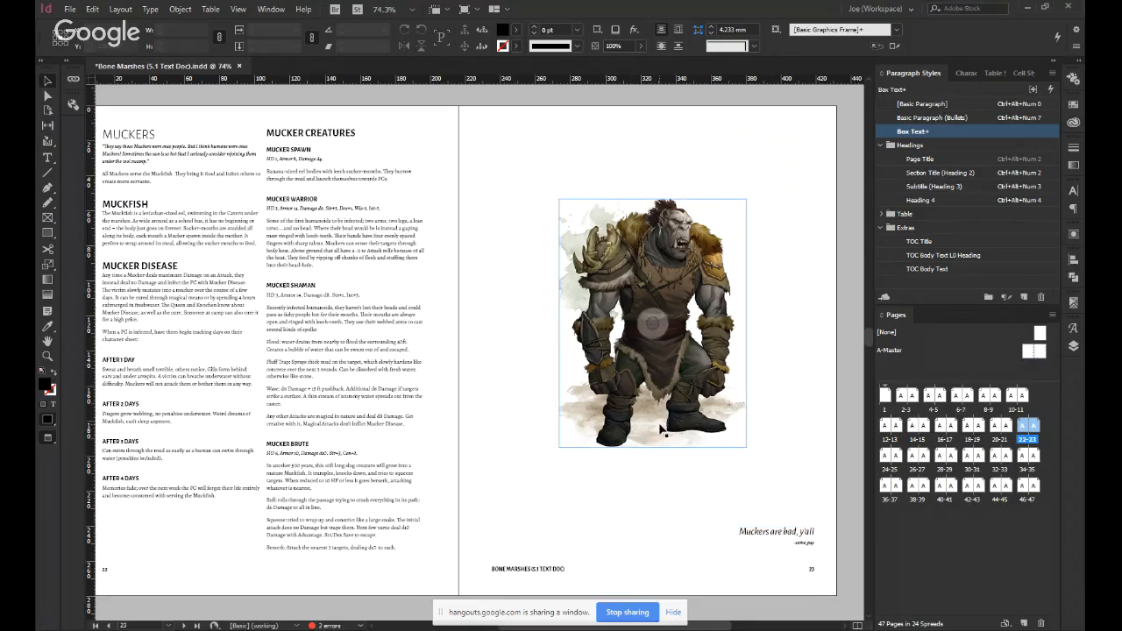
Delete the quote frame and enlarge the ogre illustration to about 148 by 195 mm.
click(715, 532)
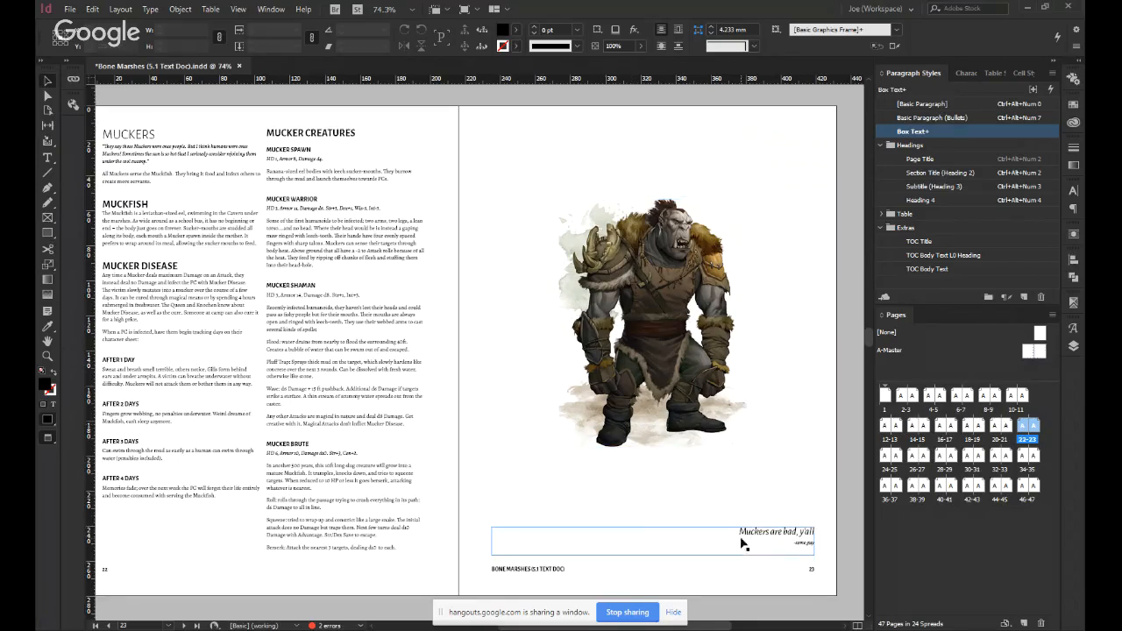
key(Delete)
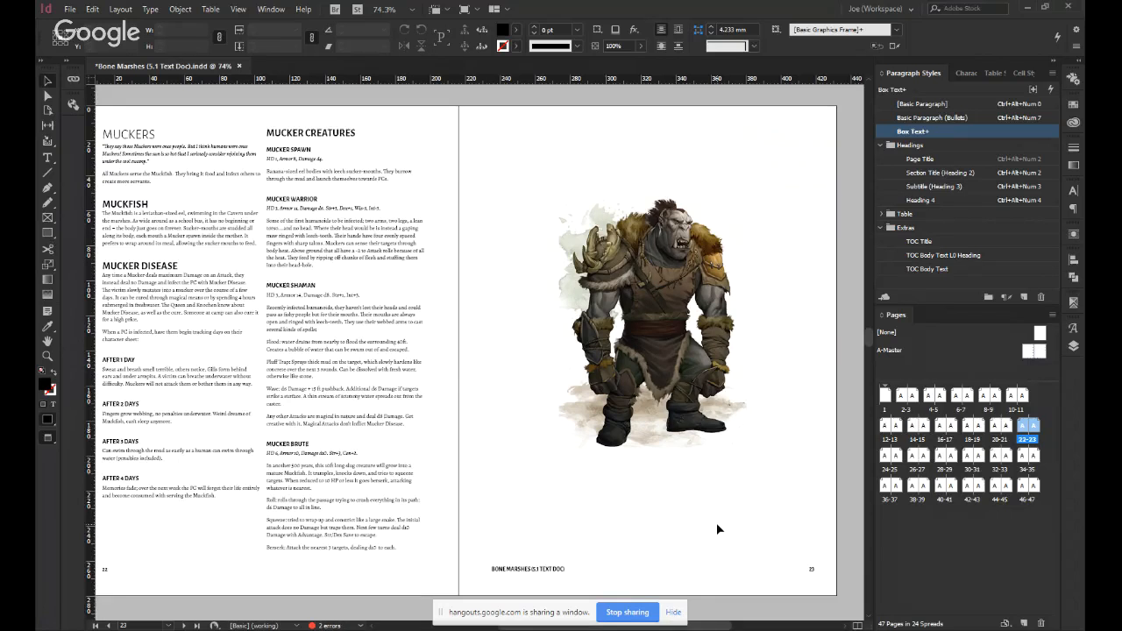
click(696, 412)
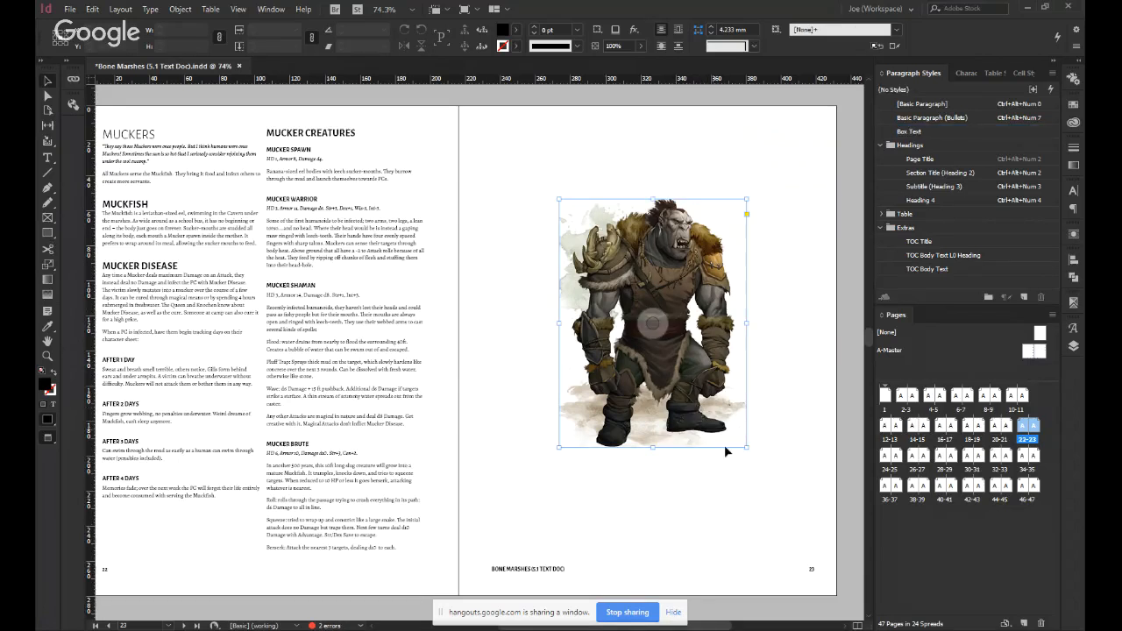
drag(746, 447, 777, 499)
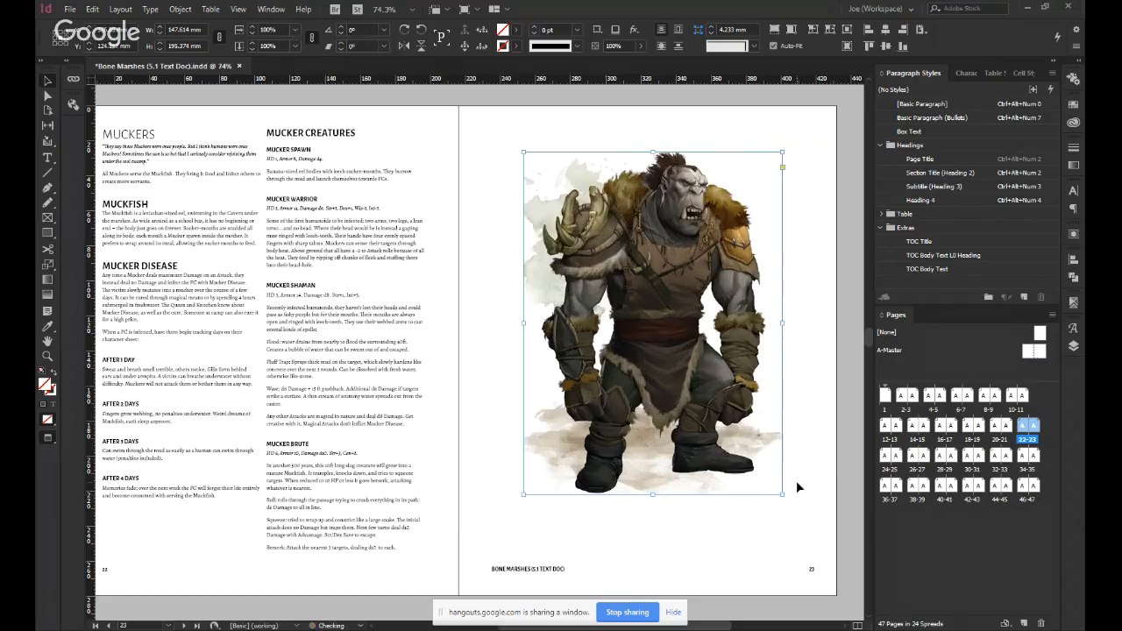
click(796, 476)
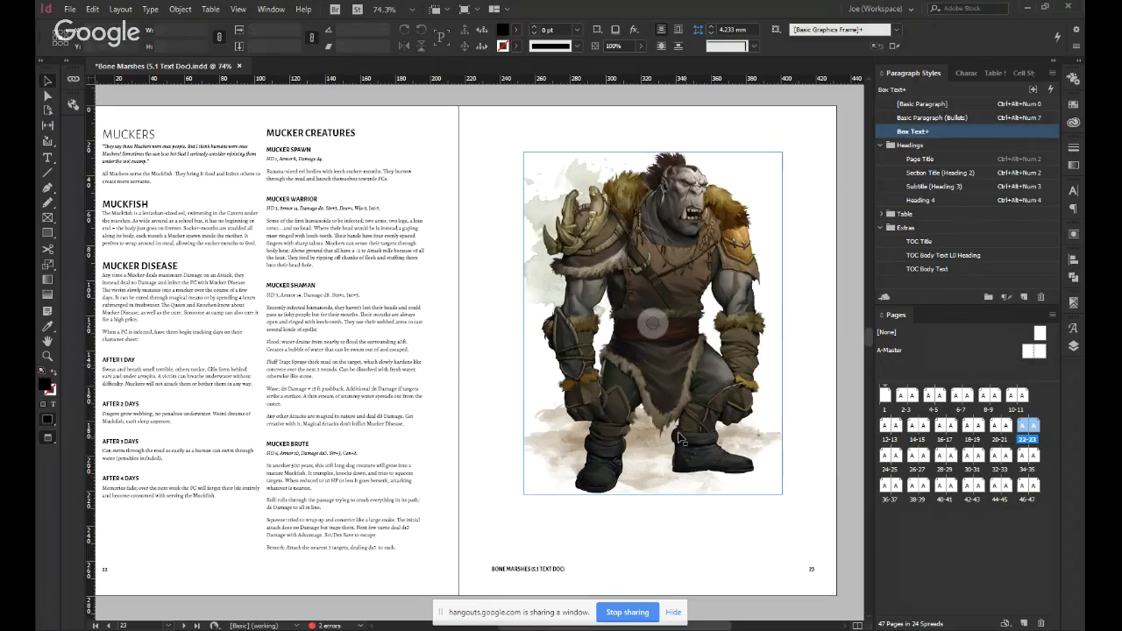
Delete the ogre illustration and its frame from page 23.
click(678, 436)
key(Delete)
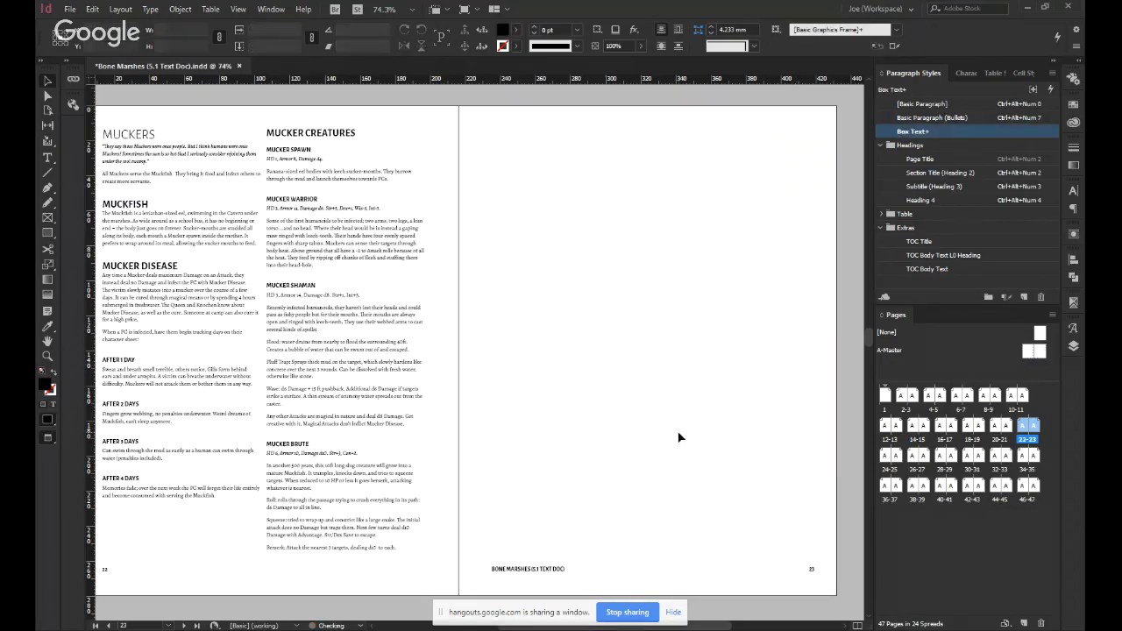
Undo the deletion and enlargement of the ogre illustration on page 23, keeping the quote frame removed.
key(ctrl+z)
key(ctrl+z)
key(ctrl+z)
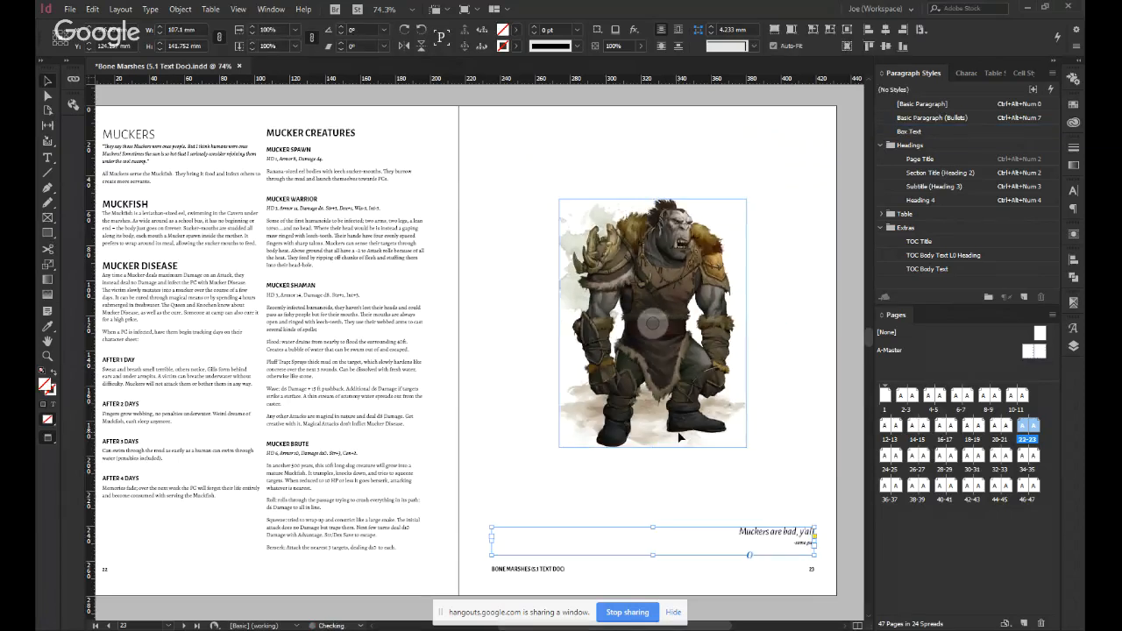
key(ctrl+z)
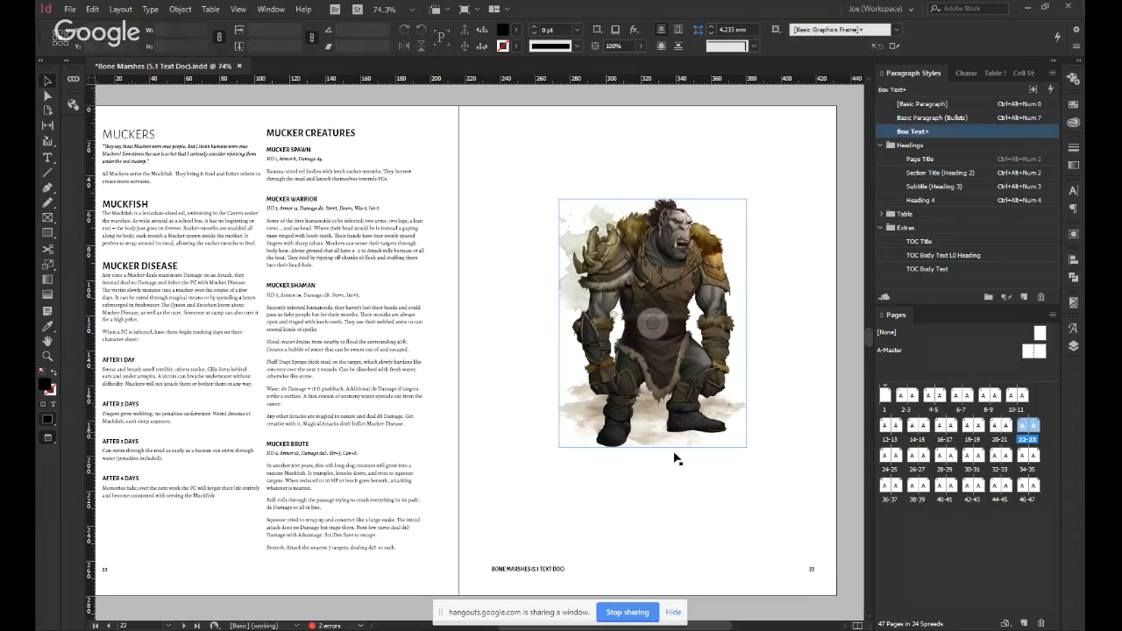
Clear the ogre image from its frame, enlarge the empty frame to about 178 by 236 mm, and delete it.
click(669, 378)
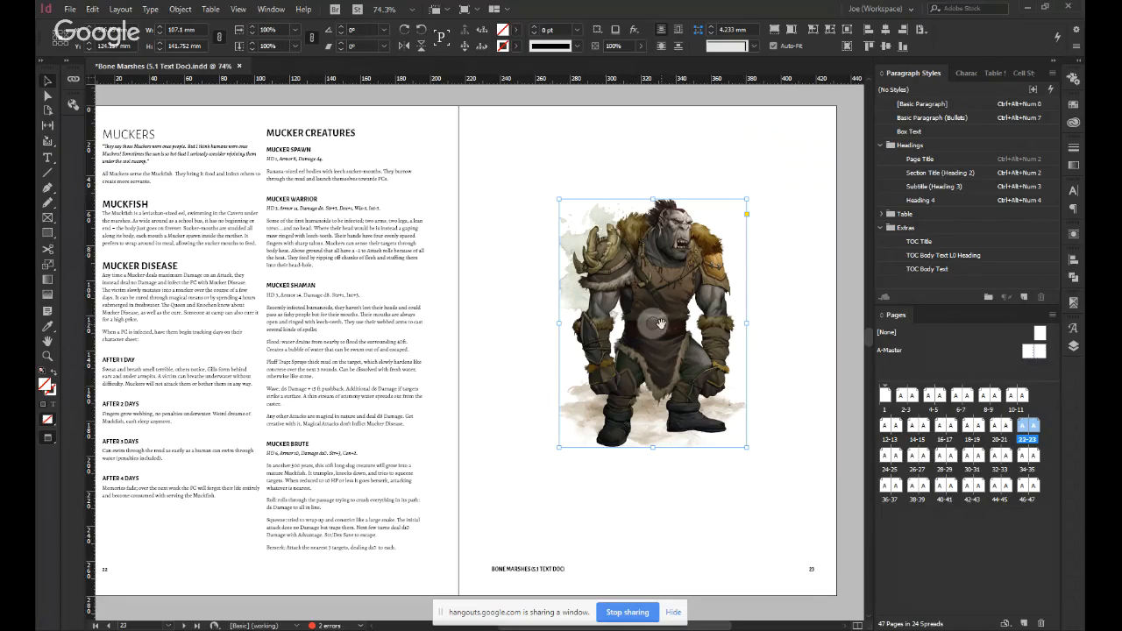
click(660, 323)
key(Delete)
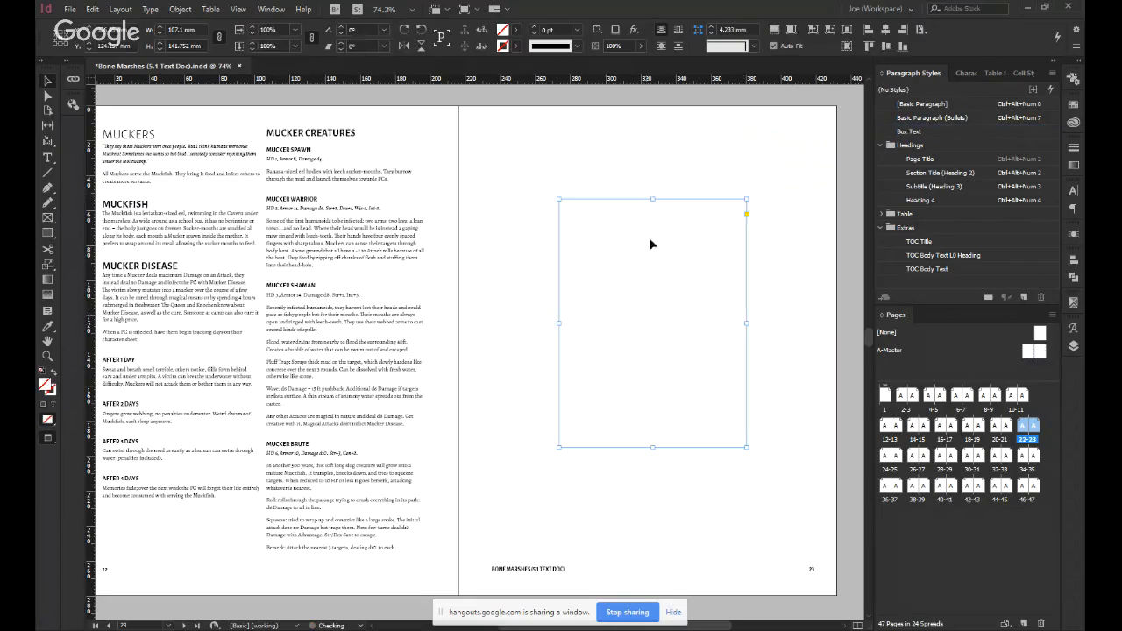
drag(745, 201, 811, 165)
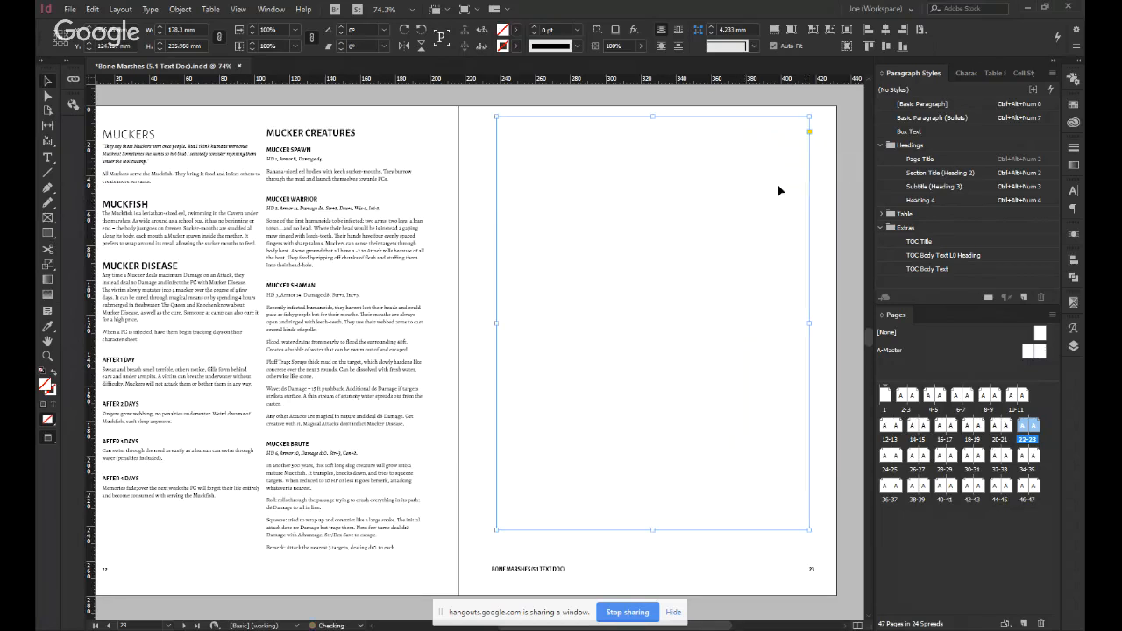
key(Delete)
Show the guides and draw an empty placeholder frame filling the margin area of page 23.
key(w)
key(f)
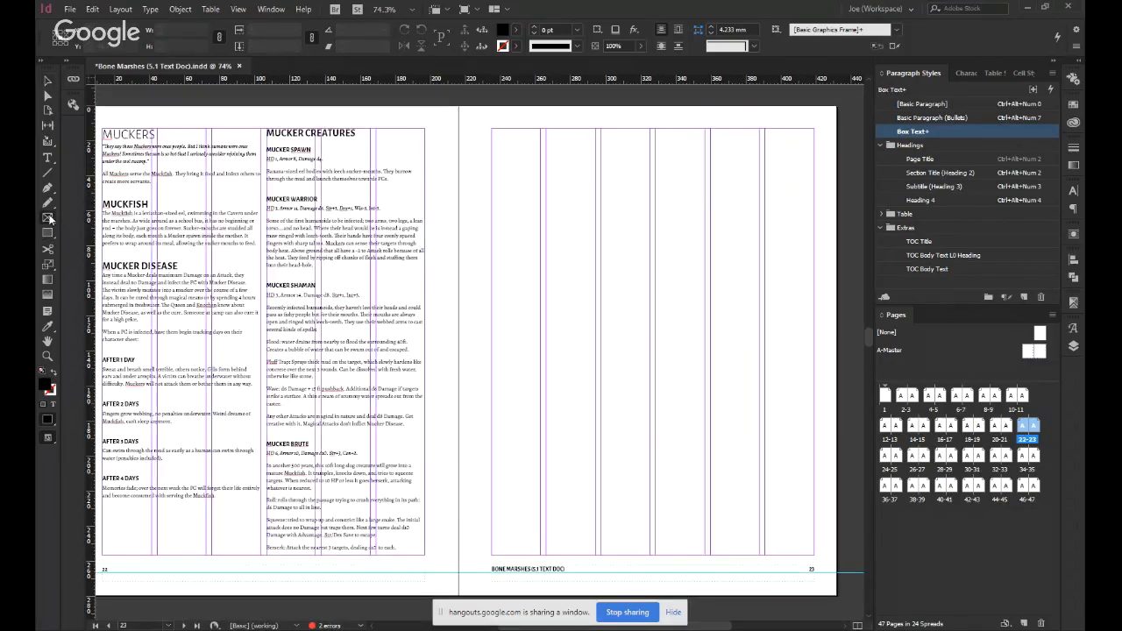
drag(496, 130, 814, 554)
key(v)
click(431, 366)
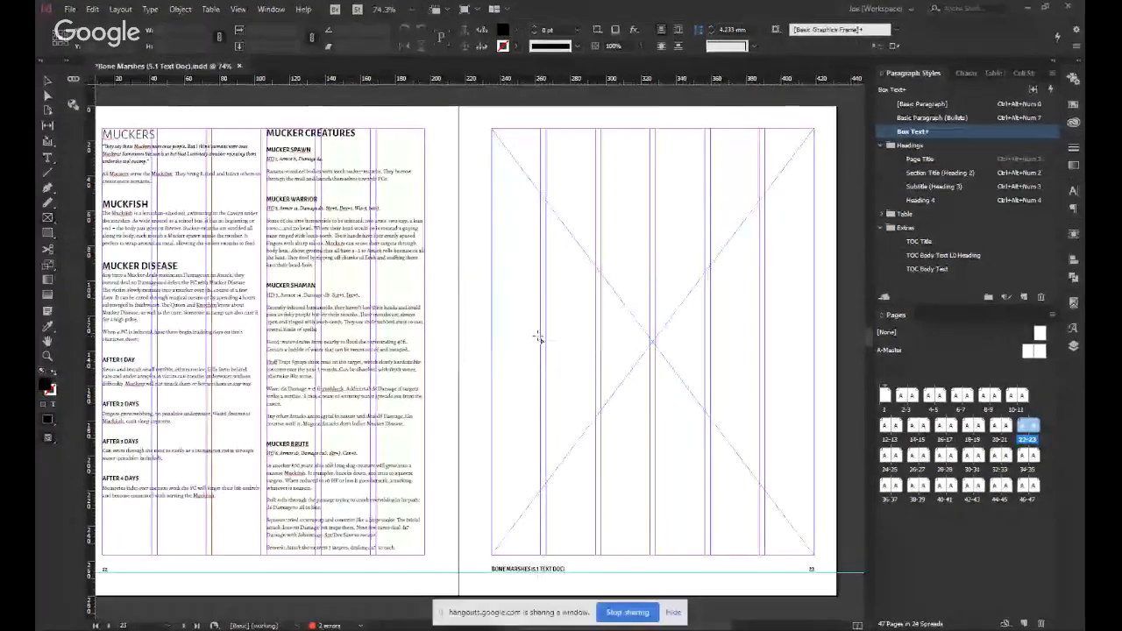
Draw an empty placeholder frame of about 183.9 by 243.4 mm filling the margin area of page 25.
drag(319, 395, 420, 287)
scroll(443, 430, down, 8)
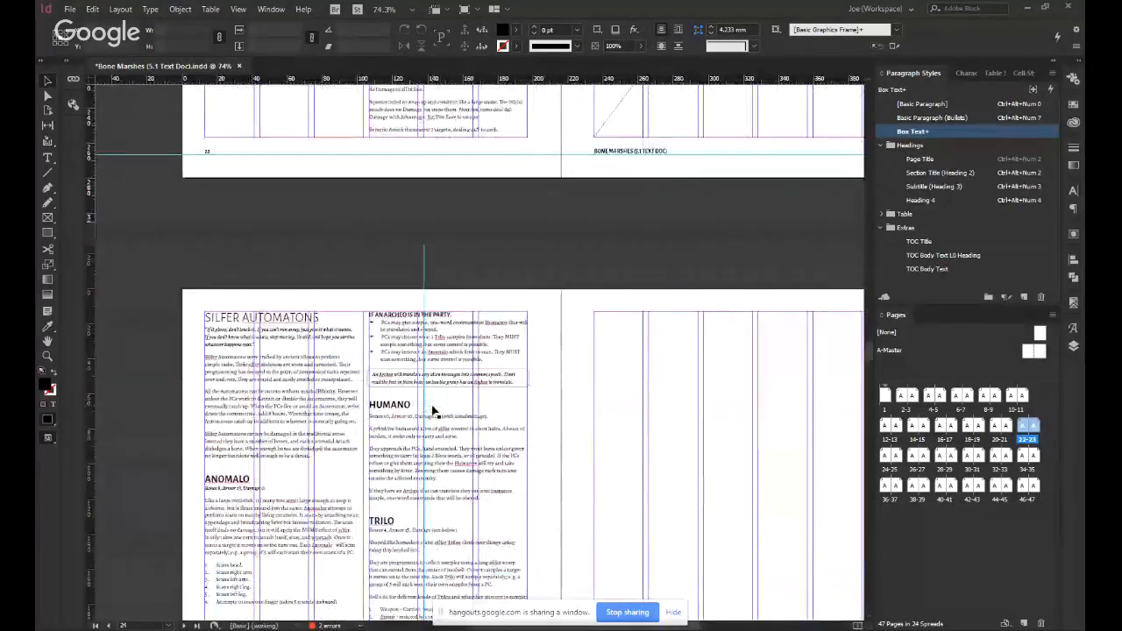
scroll(404, 351, right, 3)
scroll(386, 386, down, 5)
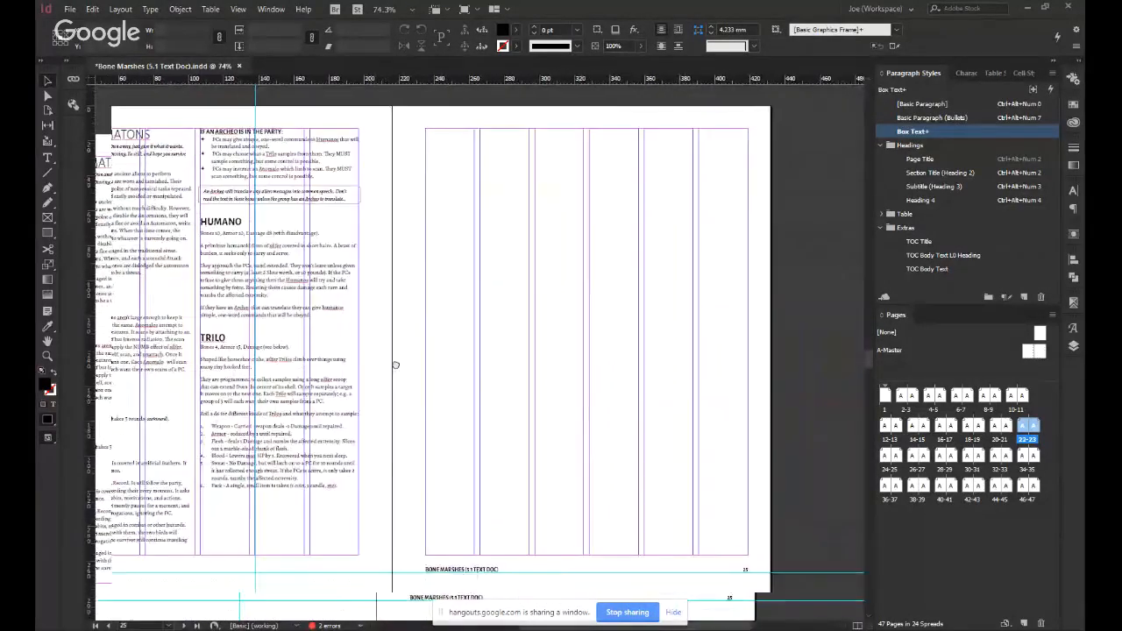
scroll(393, 363, left, 2)
click(49, 218)
drag(445, 120, 768, 549)
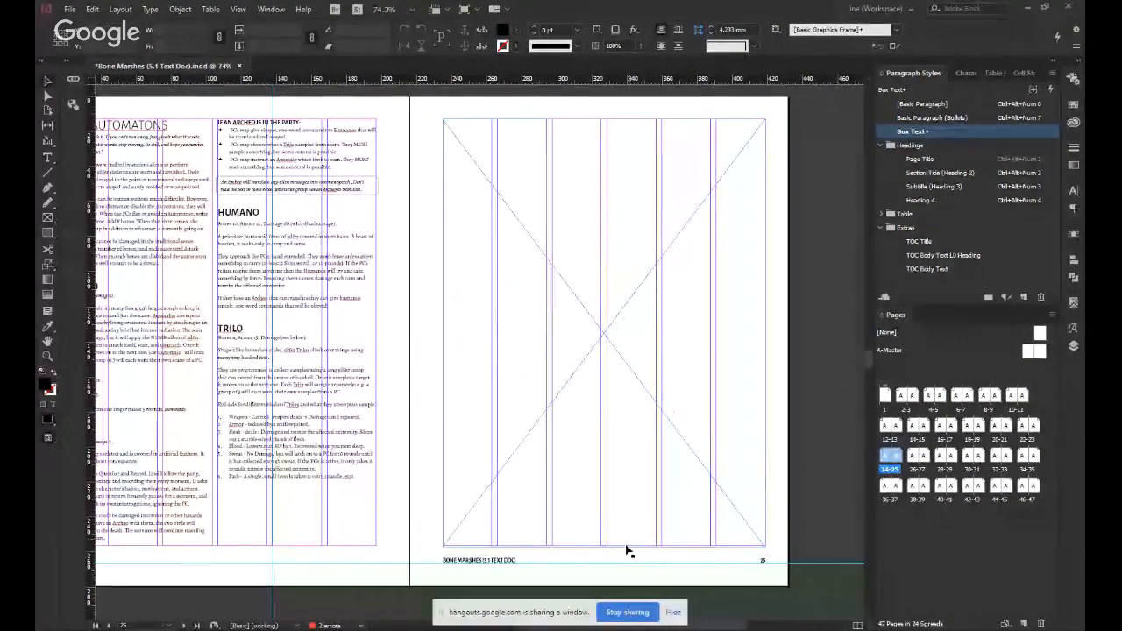
click(603, 545)
drag(603, 549, 616, 546)
click(433, 497)
click(594, 546)
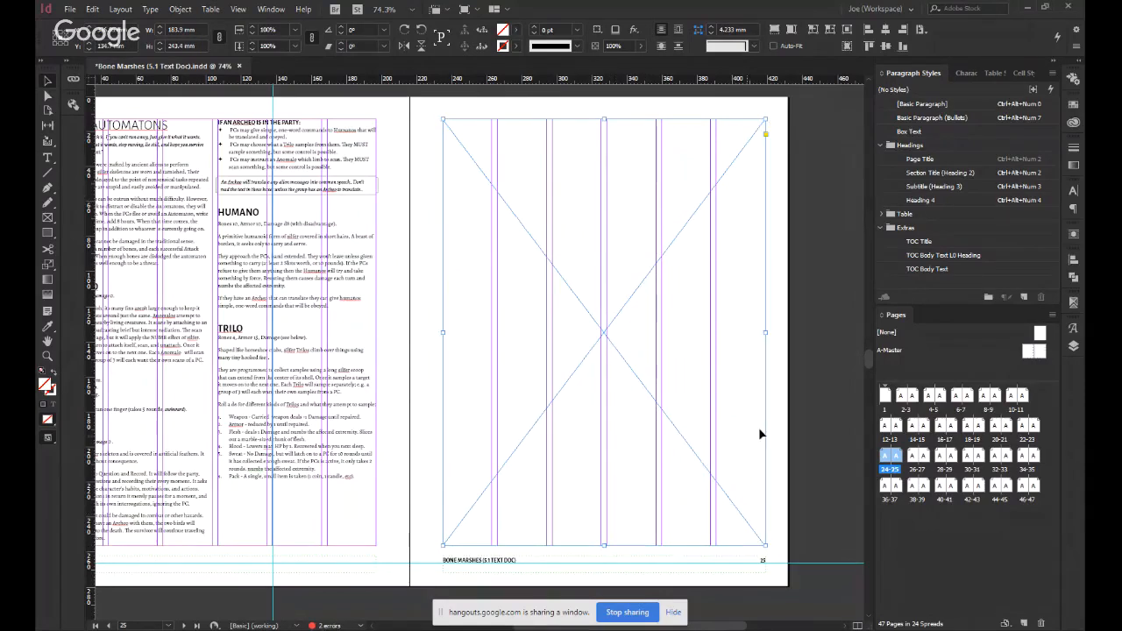
click(439, 312)
Inspect the Silfer Automatons spread and its art placeholder with and without guides, comparing it with the Muckers spread.
scroll(425, 318, up, 5)
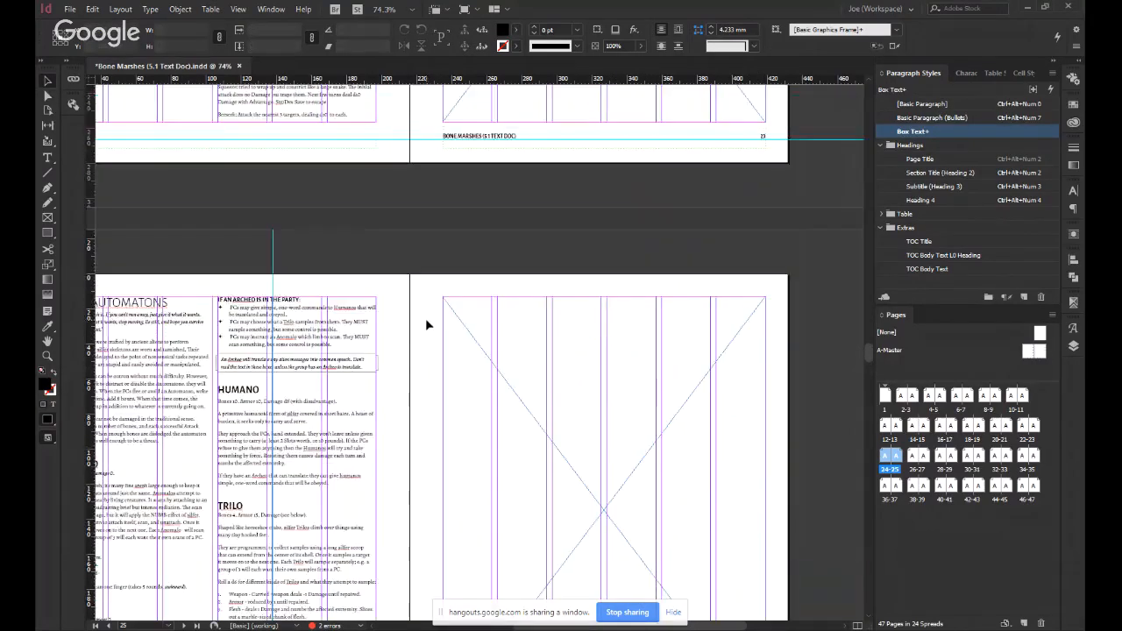
scroll(425, 318, down, 4)
scroll(415, 332, down, 6)
scroll(408, 320, up, 9)
scroll(399, 307, down, 3)
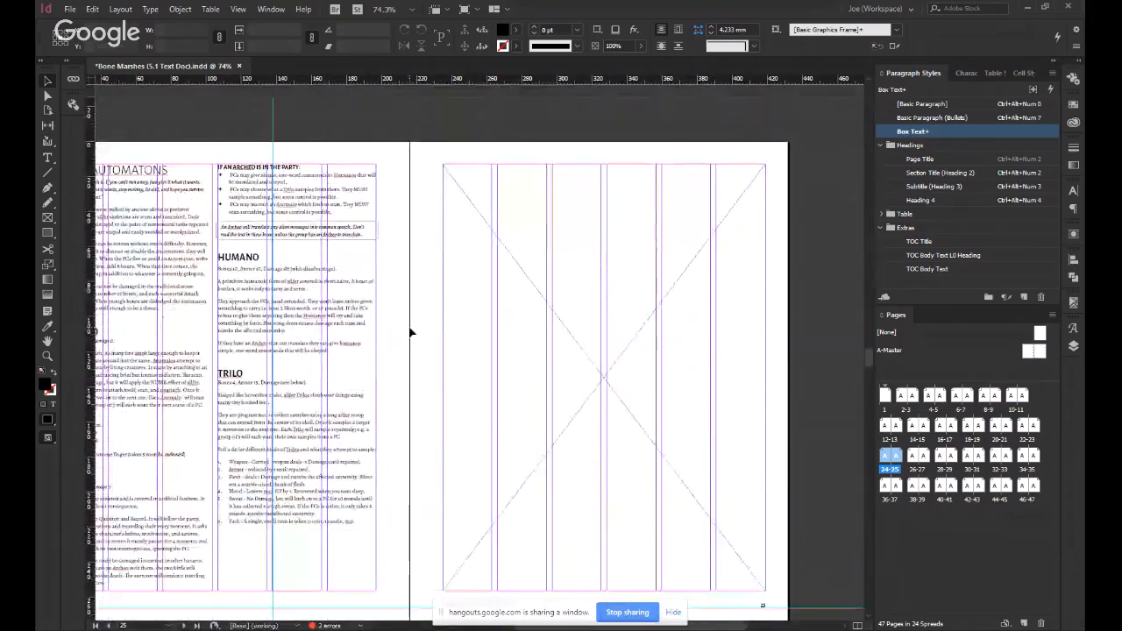
key(w)
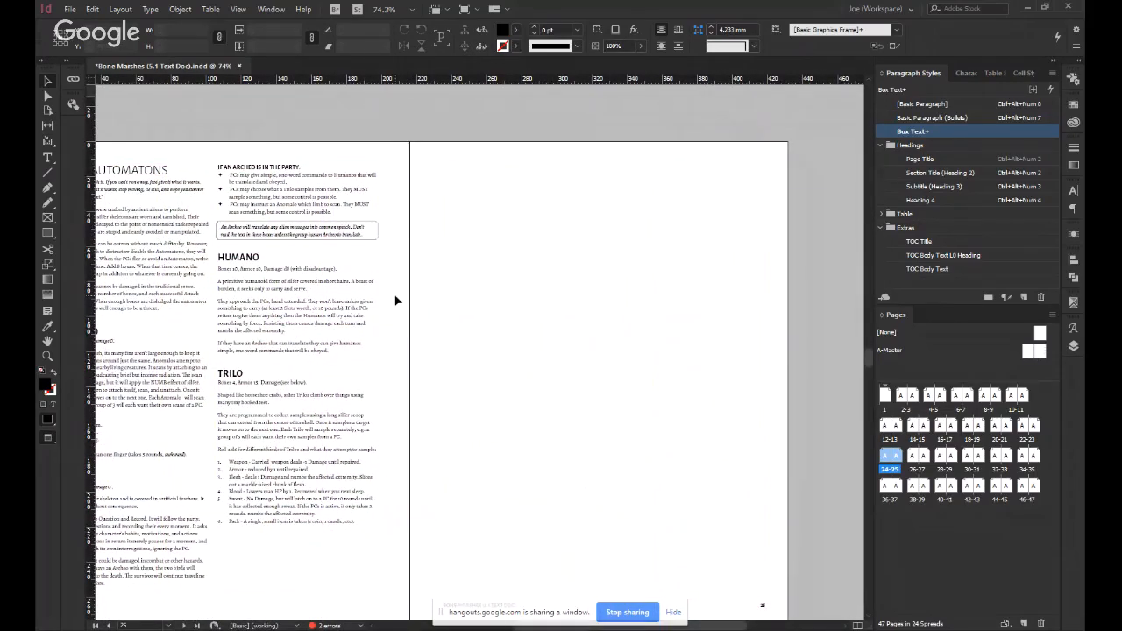
click(453, 328)
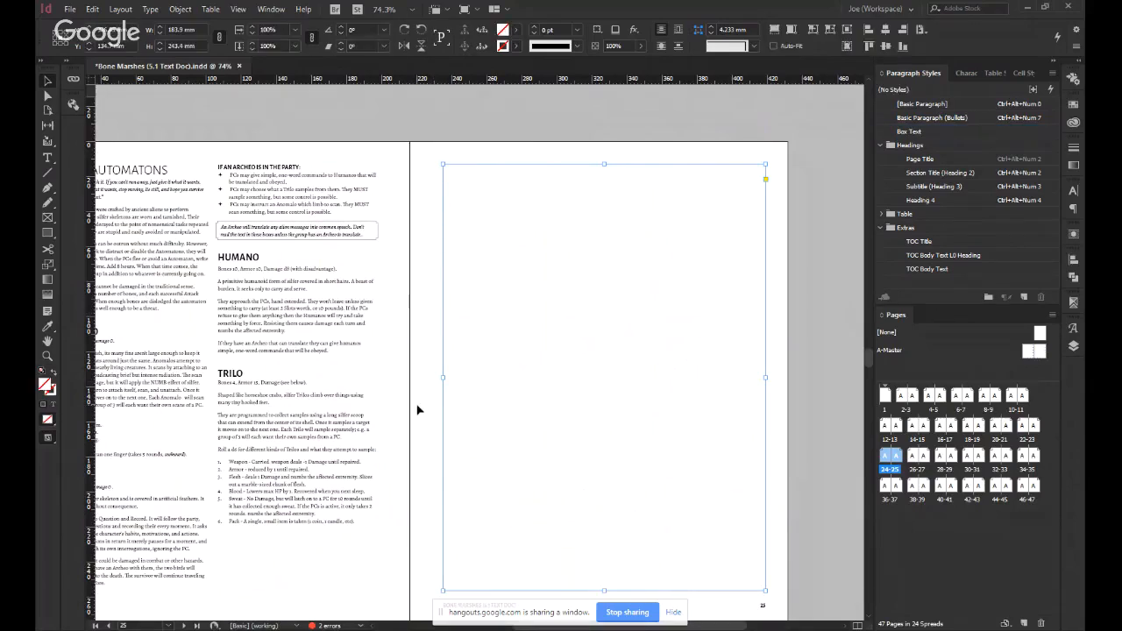
key(w)
click(418, 411)
scroll(417, 410, down, 2)
scroll(417, 410, up, 3)
scroll(417, 410, down, 1)
scroll(417, 411, left, 1)
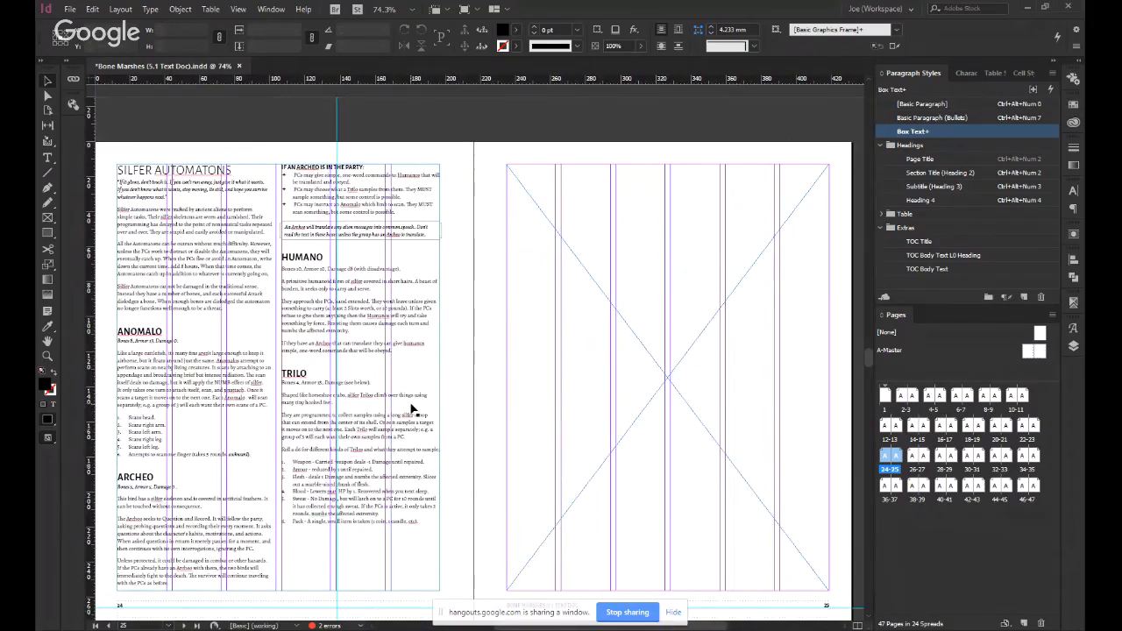
scroll(413, 408, up, 8)
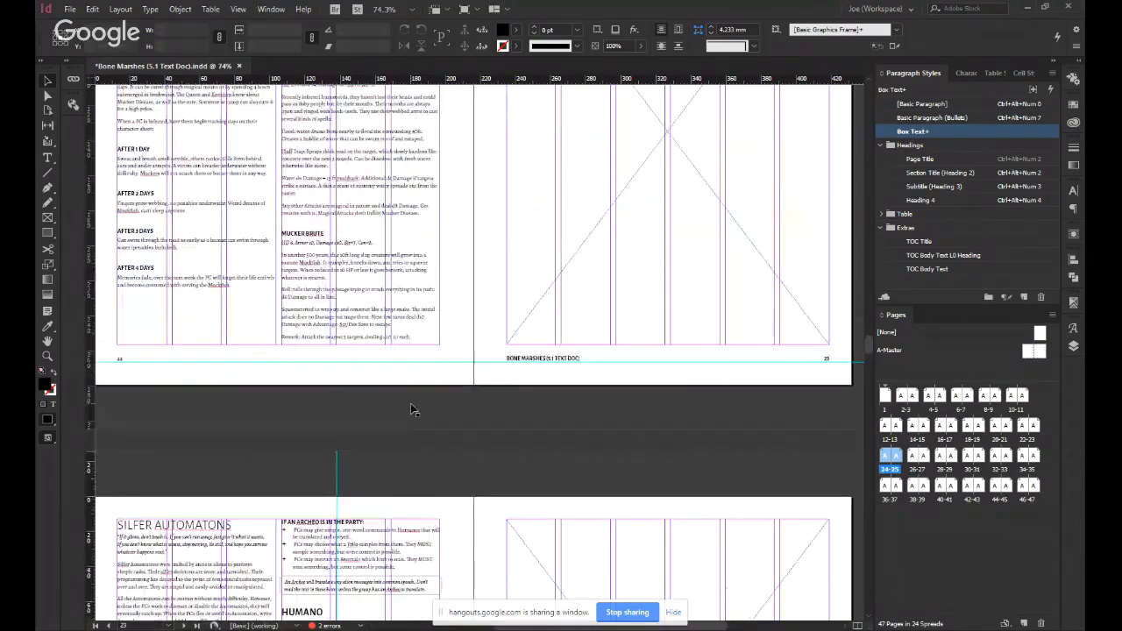
scroll(518, 459, up, 5)
scroll(503, 451, down, 3)
scroll(476, 447, down, 12)
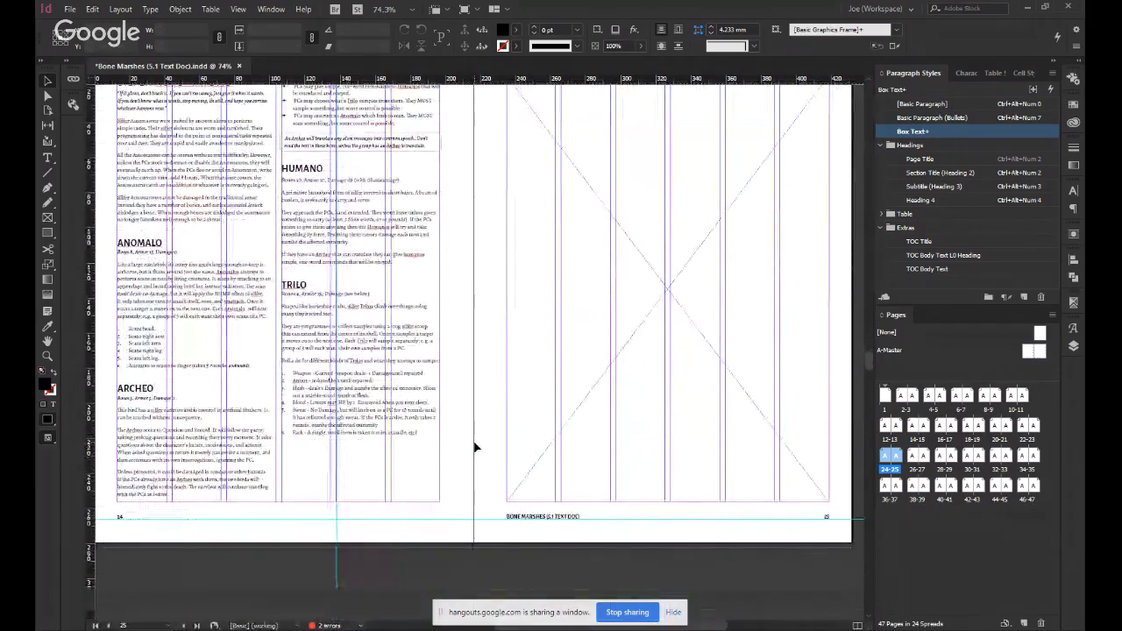
Make the stat lines under the Trilo and Humano headings bold italic in the Basic Paragraph style.
click(288, 293)
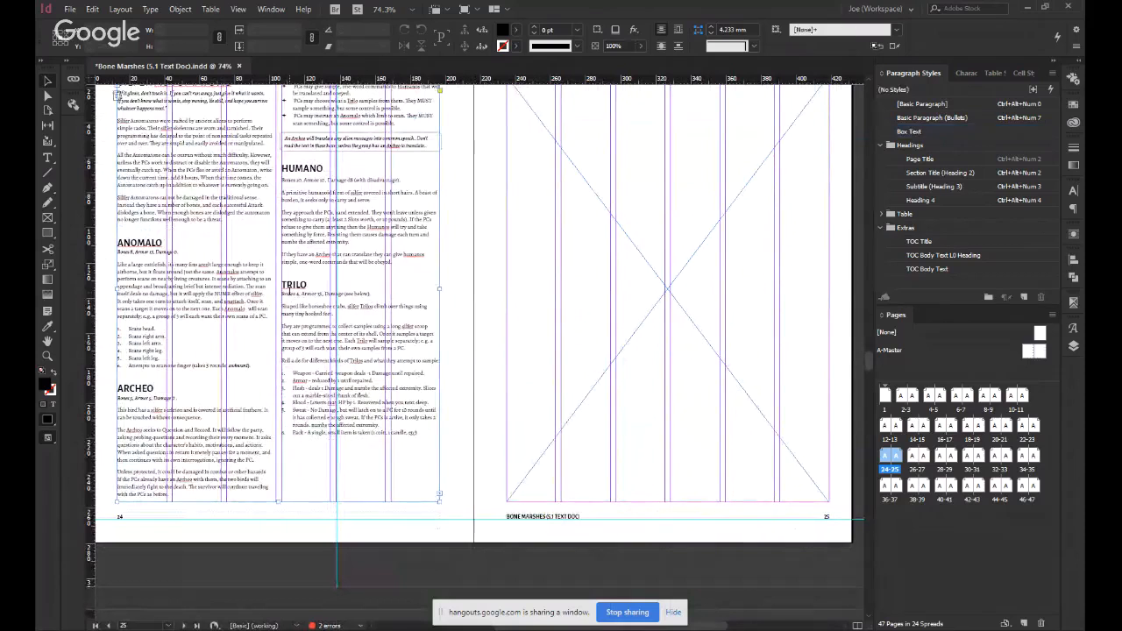
triple_click(287, 293)
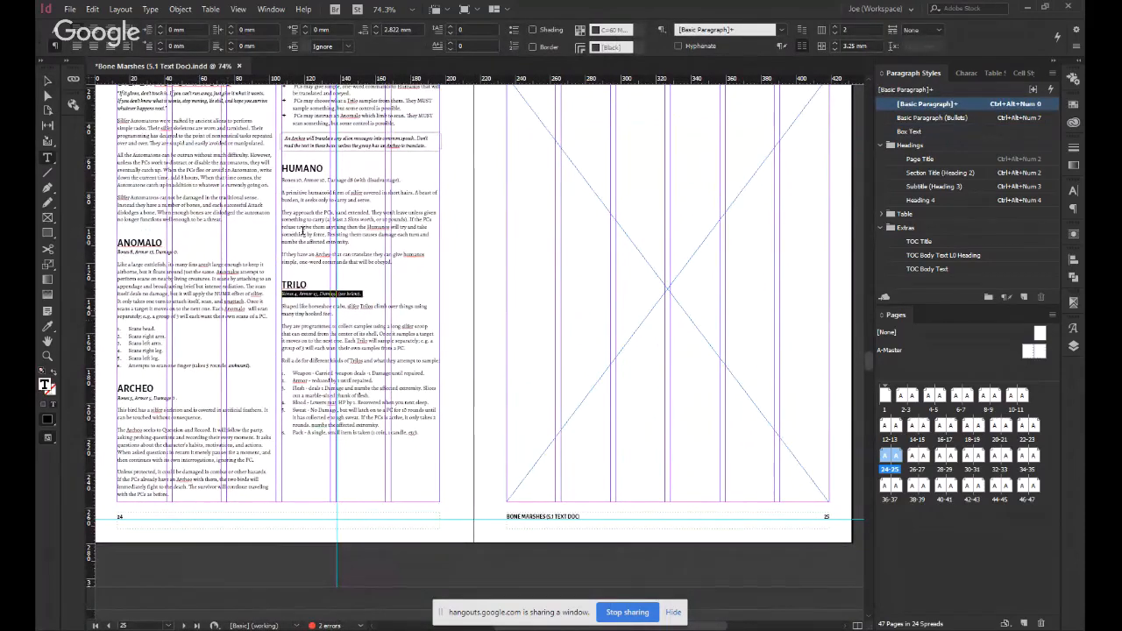
triple_click(312, 180)
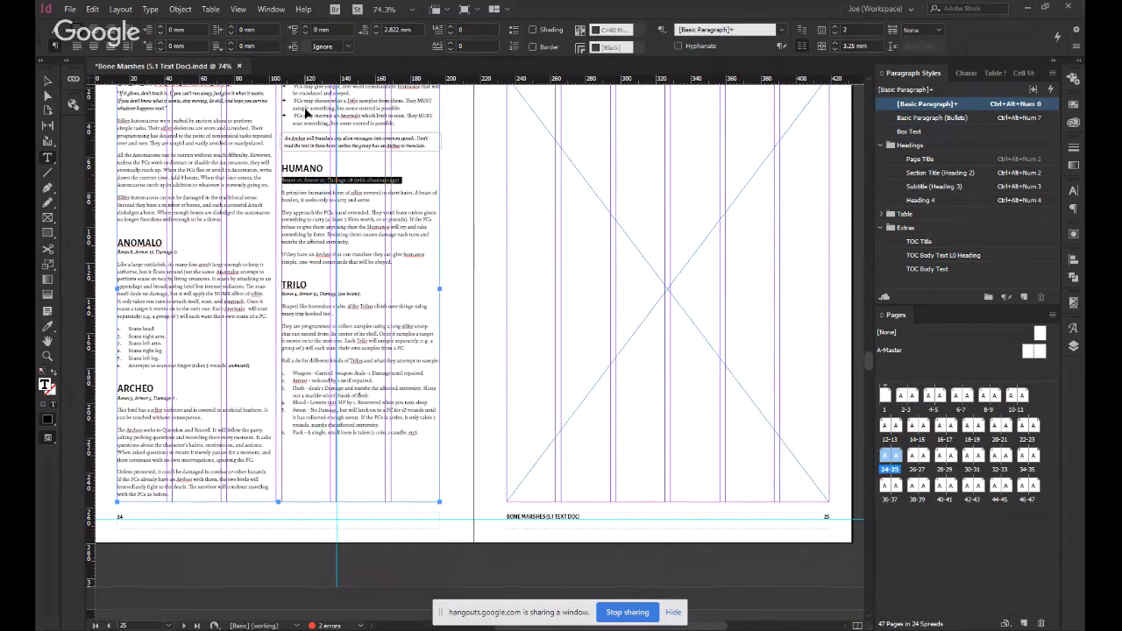
key(ctrl+alt+KP_3)
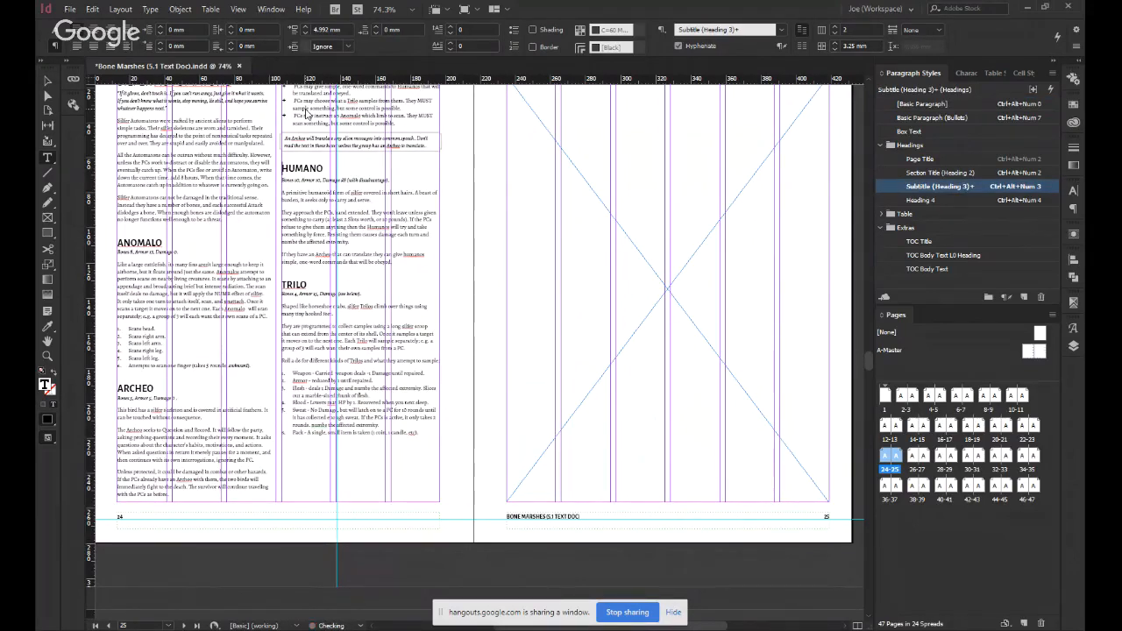
key(ctrl+alt+KP_0)
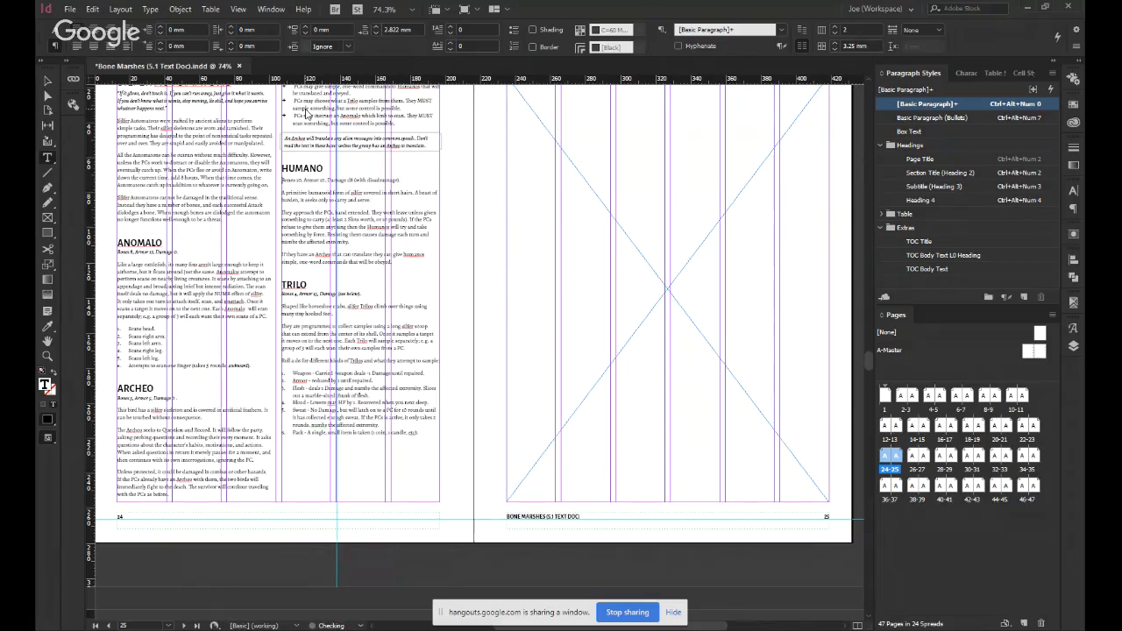
key(Escape)
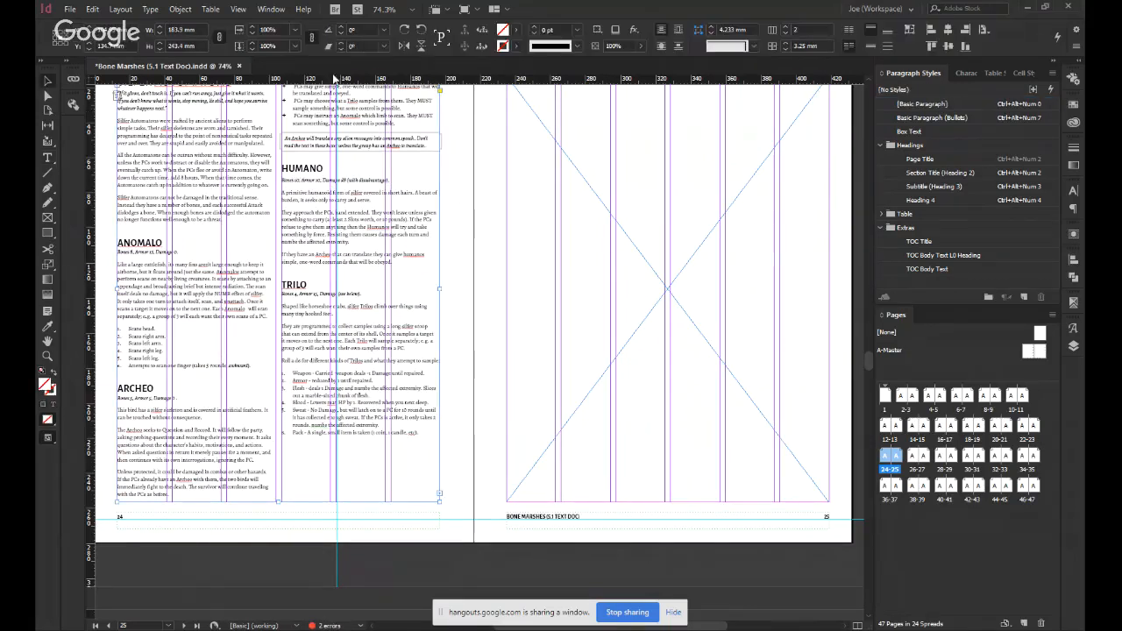
click(452, 301)
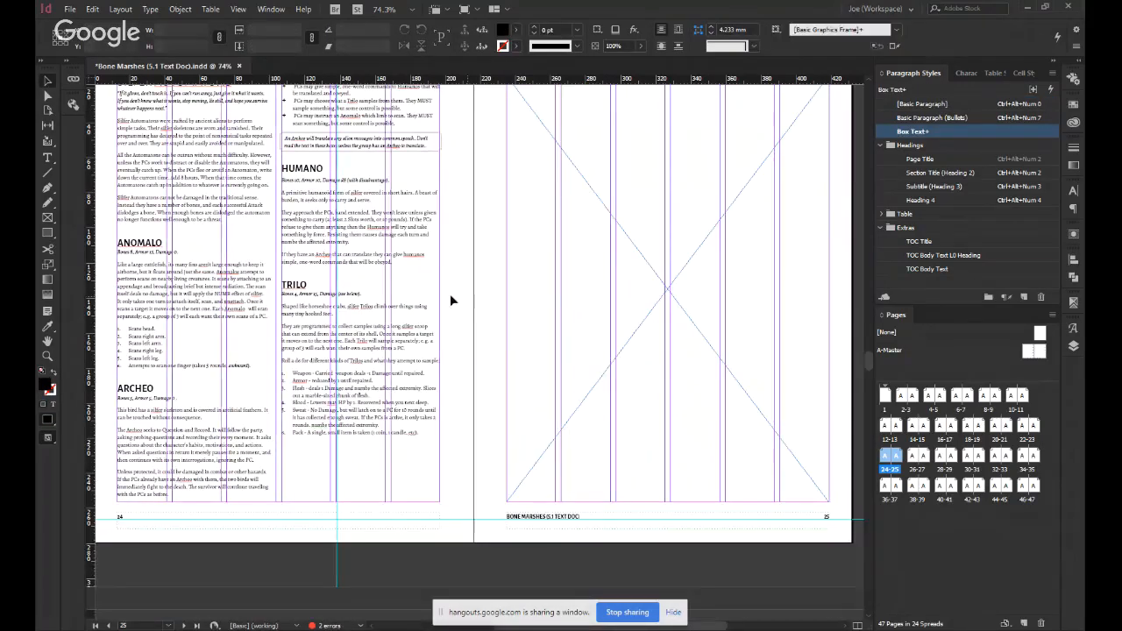
Review the Silfer Automatons page without guides, and look over the Bestiary and Muckers spreads at 50% zoom with guides.
click(325, 489)
click(370, 520)
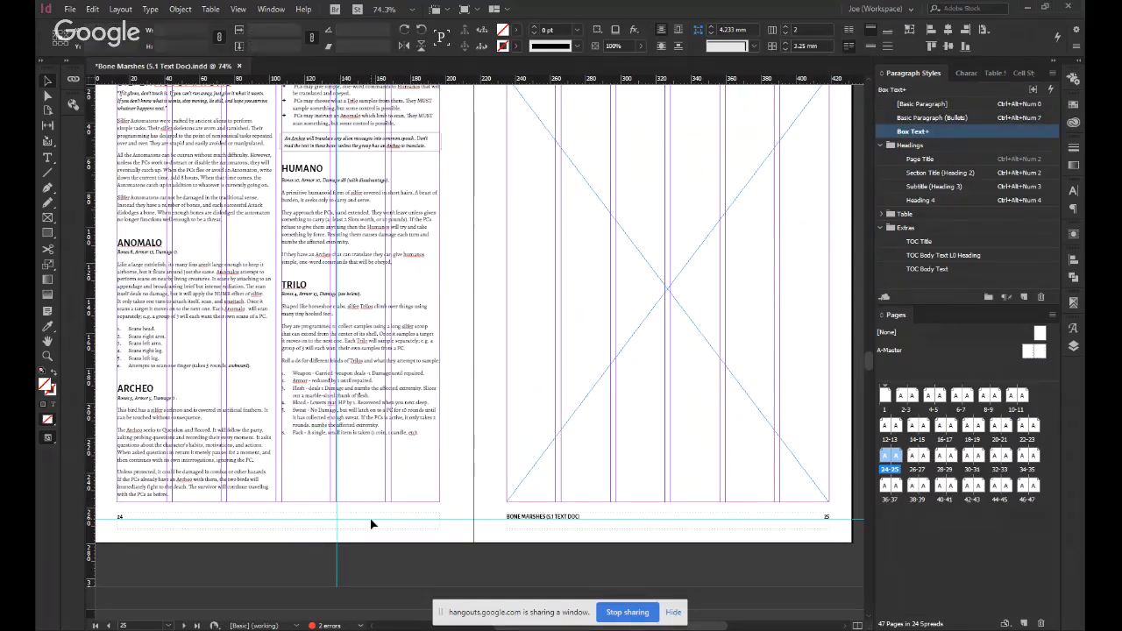
key(w)
key(w)
key(w)
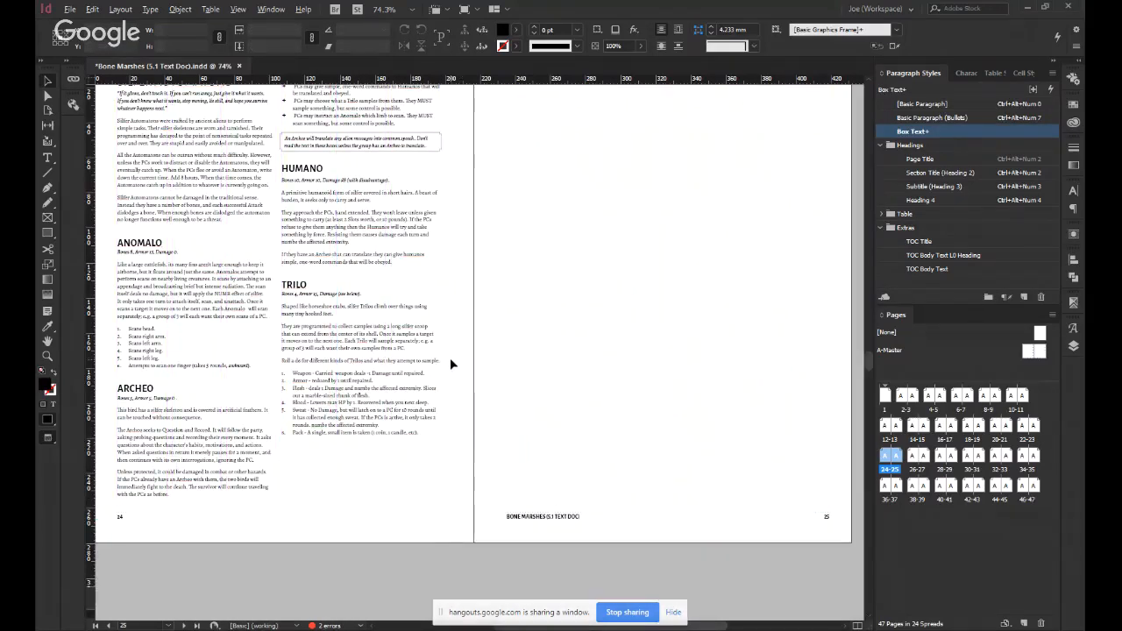
scroll(450, 360, down, 1)
scroll(462, 348, up, 1)
scroll(461, 347, down, 1)
key(w)
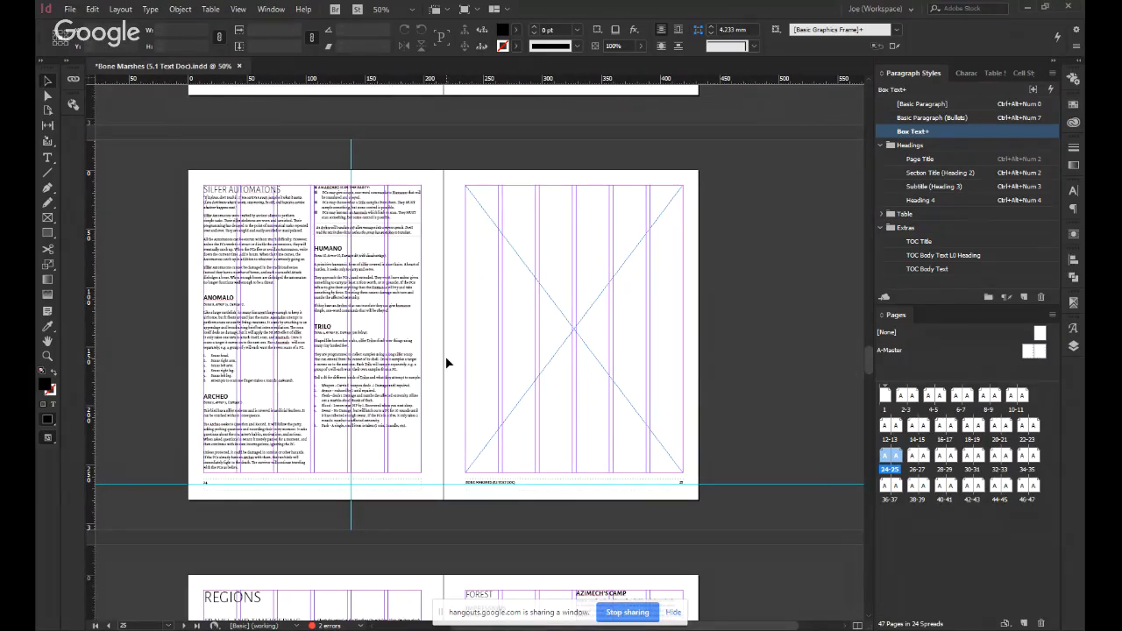
scroll(446, 356, up, 6)
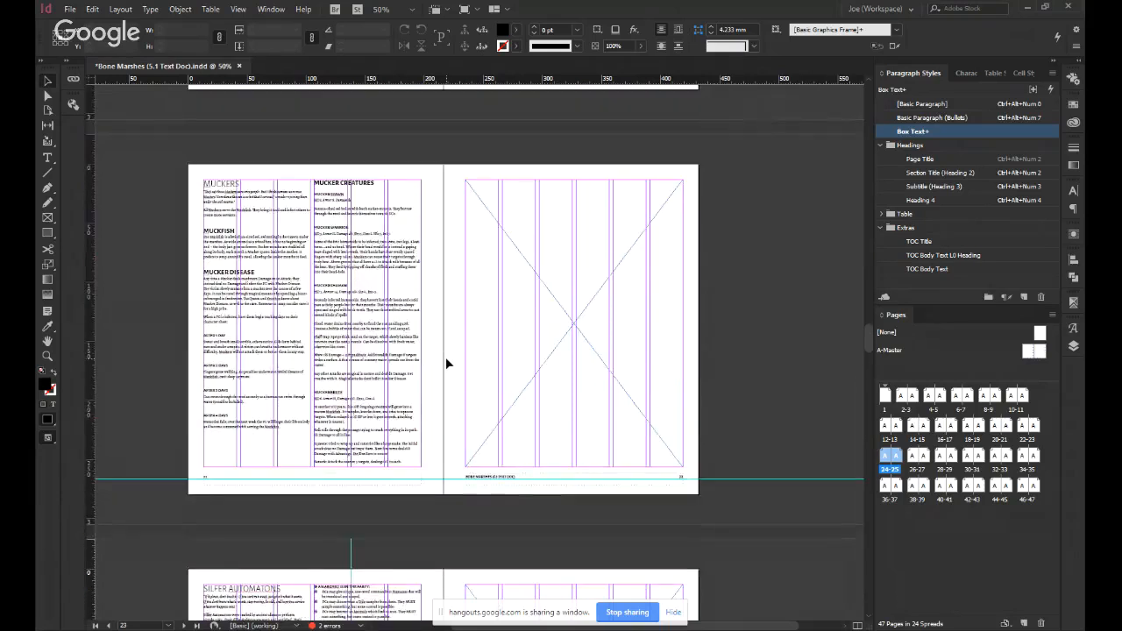
scroll(446, 357, up, 5)
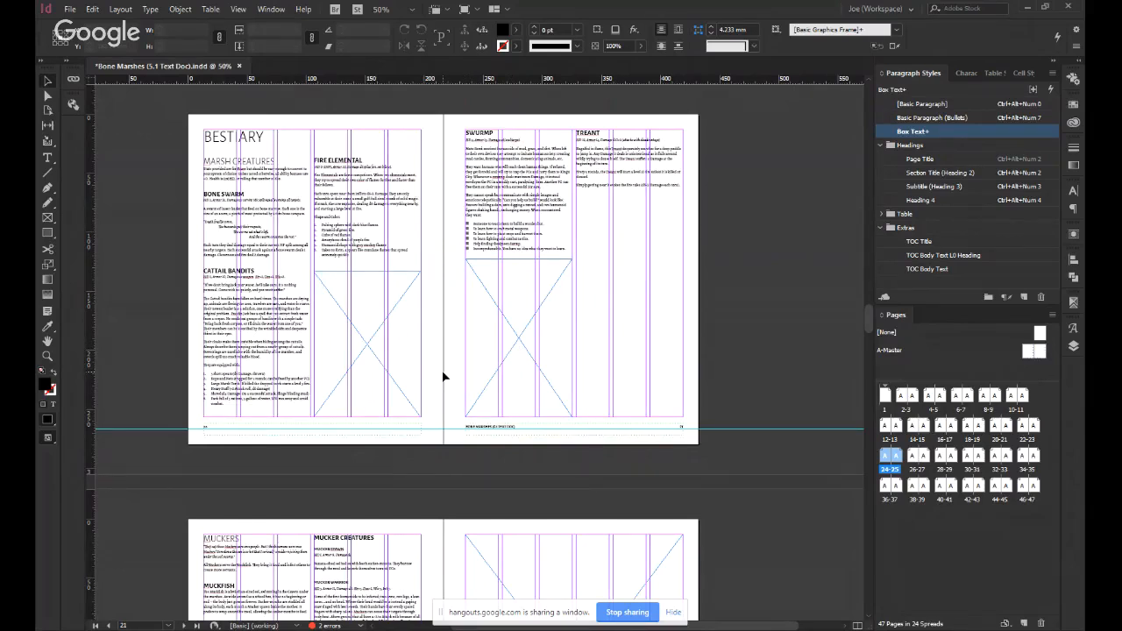
scroll(442, 376, down, 1)
scroll(442, 377, down, 3)
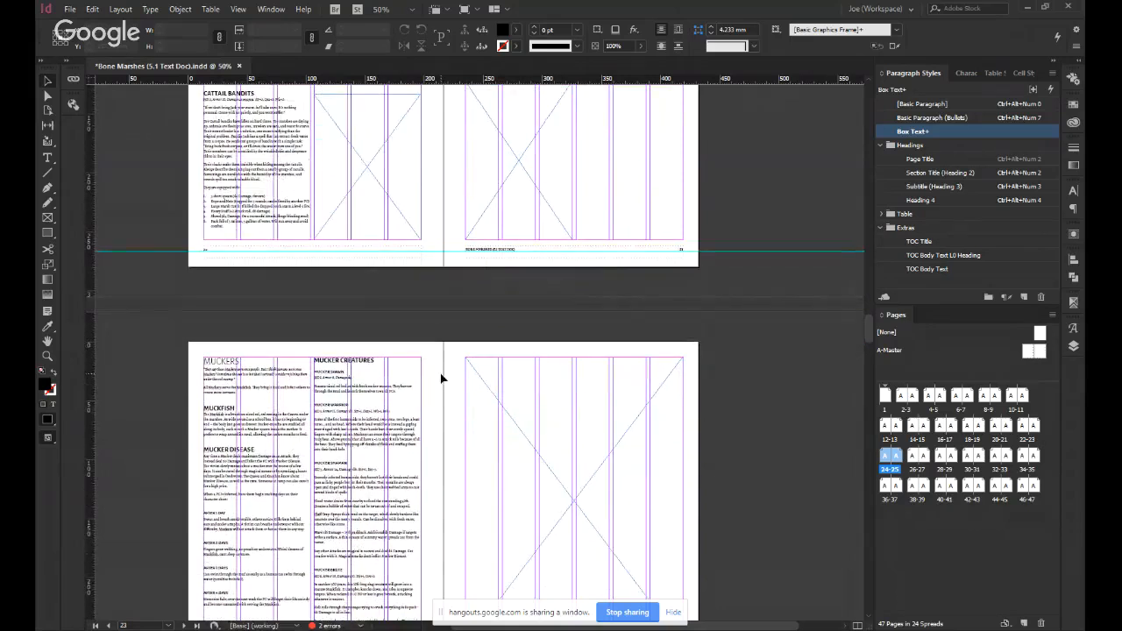
scroll(440, 396, down, 14)
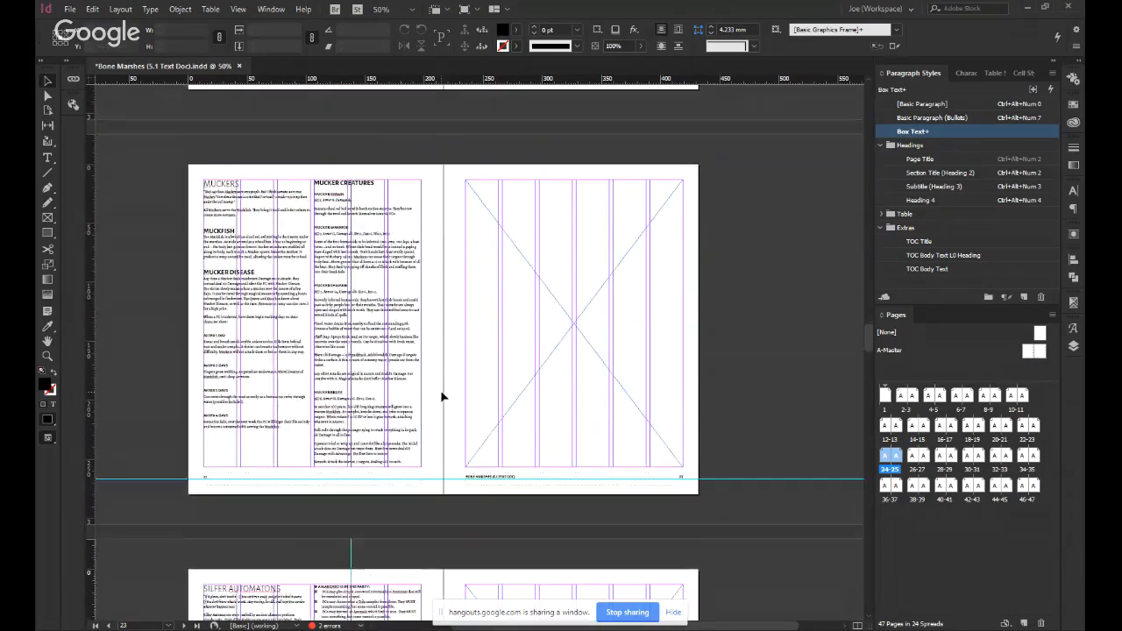
Clear the text from page 27 opposite Regions so that the Forest section starts on page 28.
scroll(442, 397, down, 8)
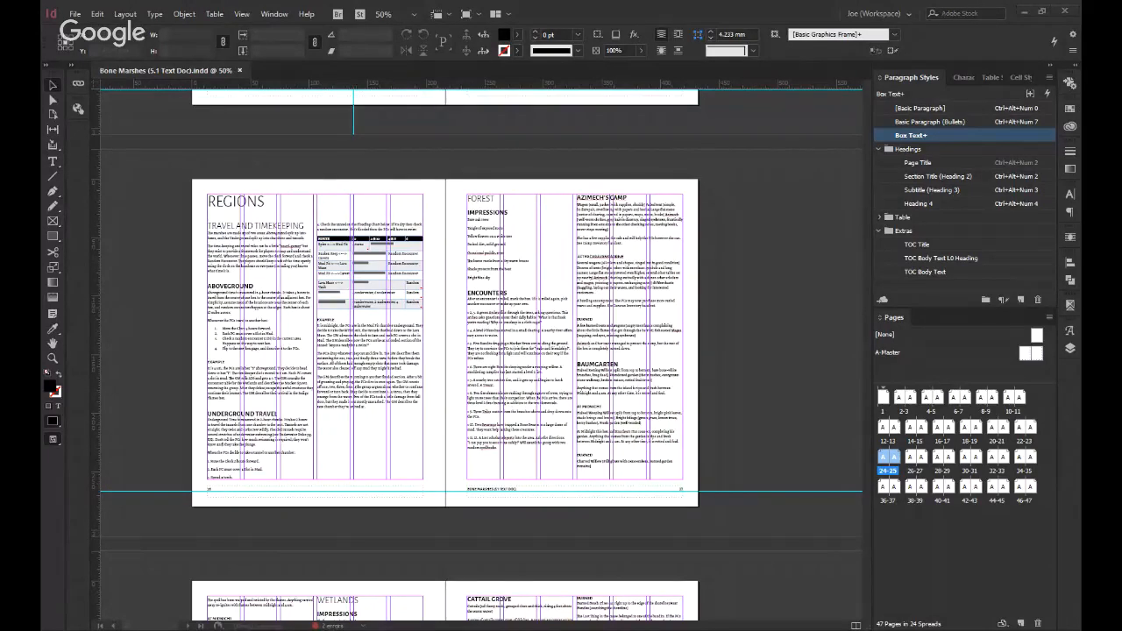
scroll(436, 308, down, 1)
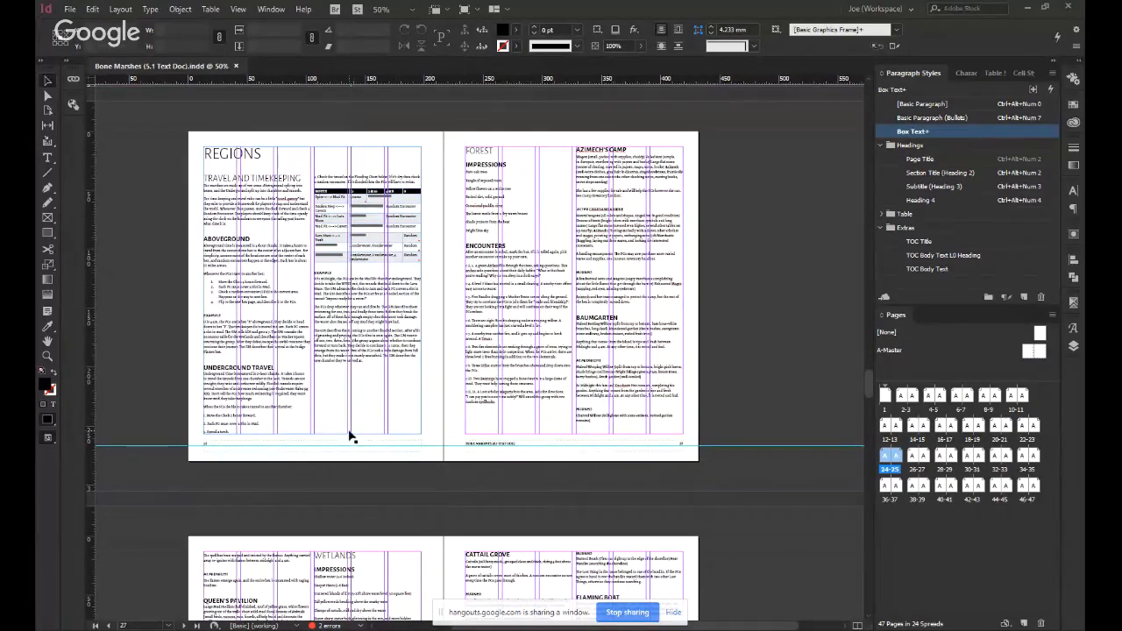
scroll(349, 436, down, 1)
click(521, 230)
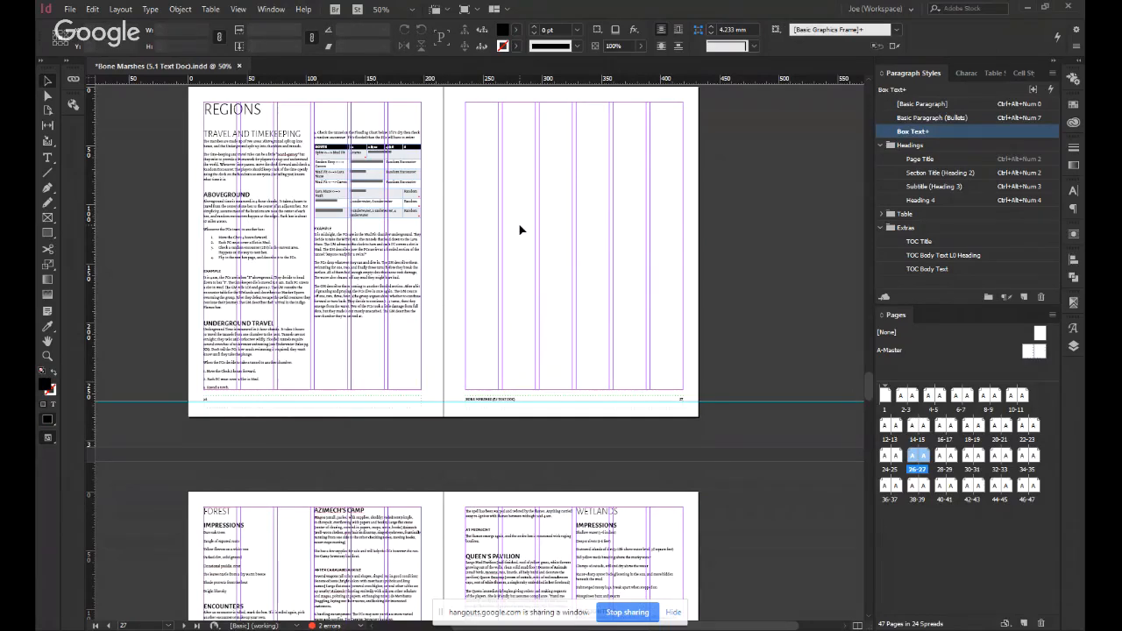
Review the placeholder frames on the Bestiary and Muckers spreads, and check the table and blank facing page on the Regions spread.
scroll(520, 229, up, 10)
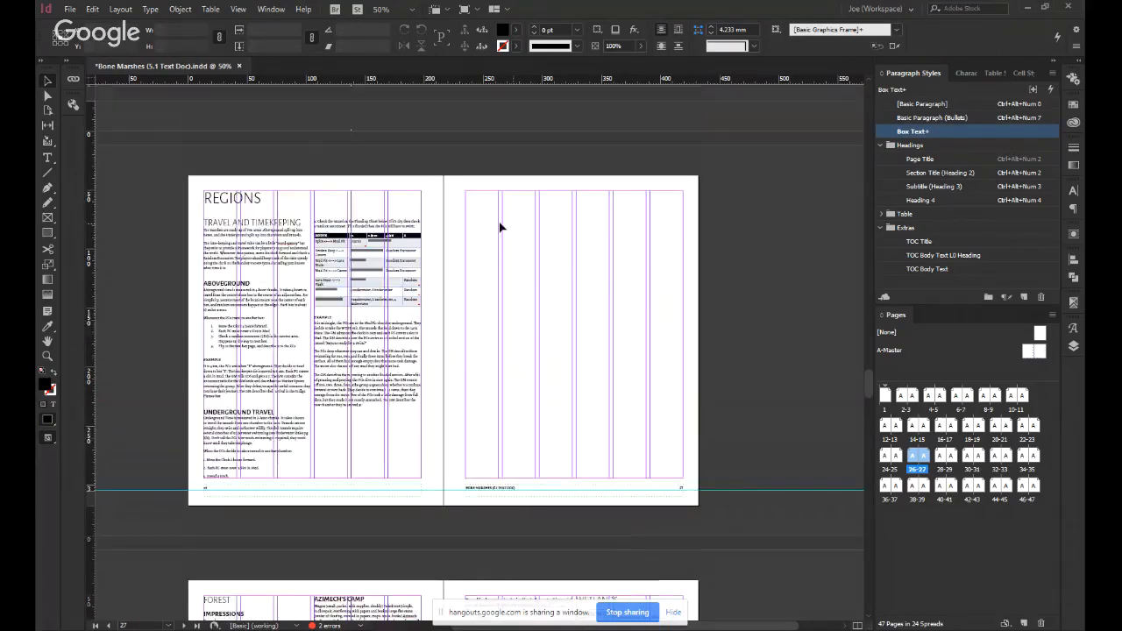
scroll(474, 218, up, 6)
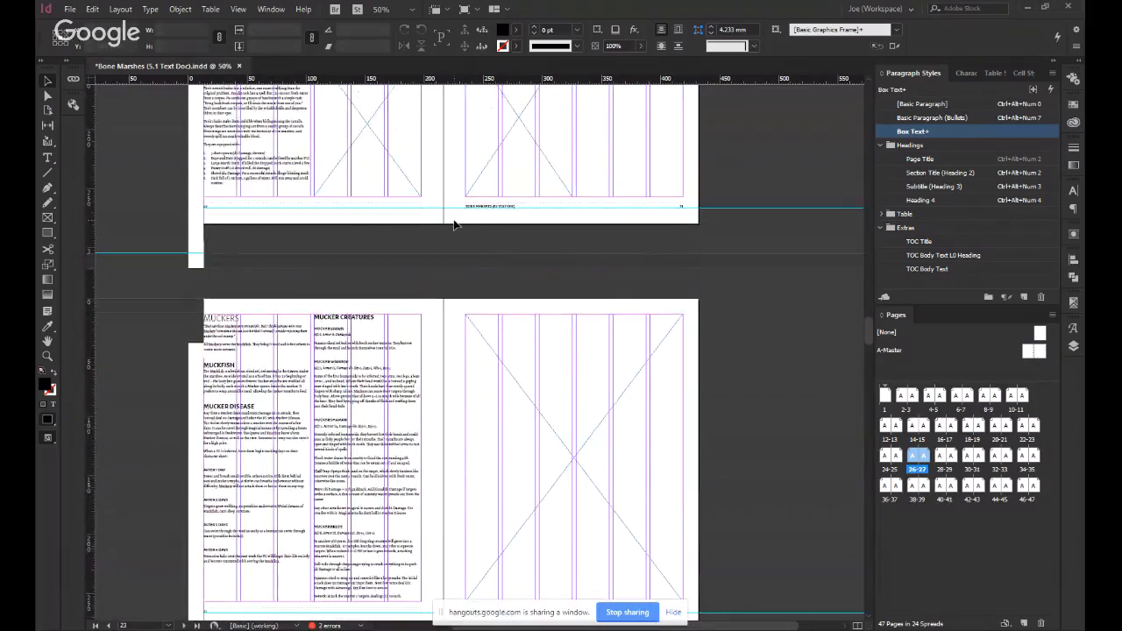
scroll(456, 226, down, 5)
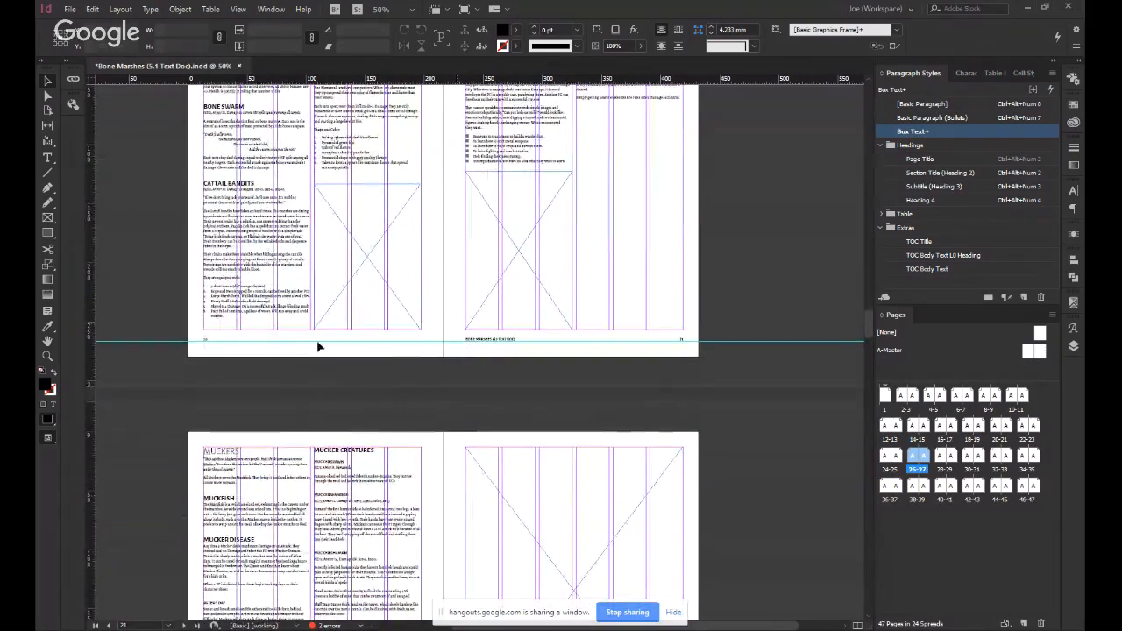
scroll(458, 358, down, 10)
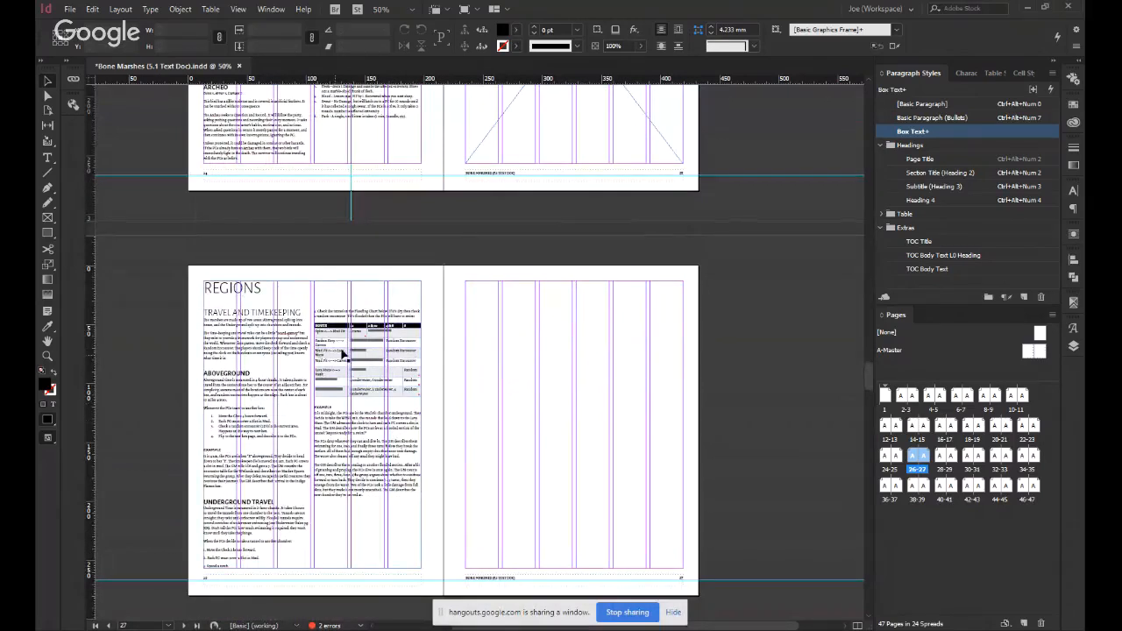
click(334, 327)
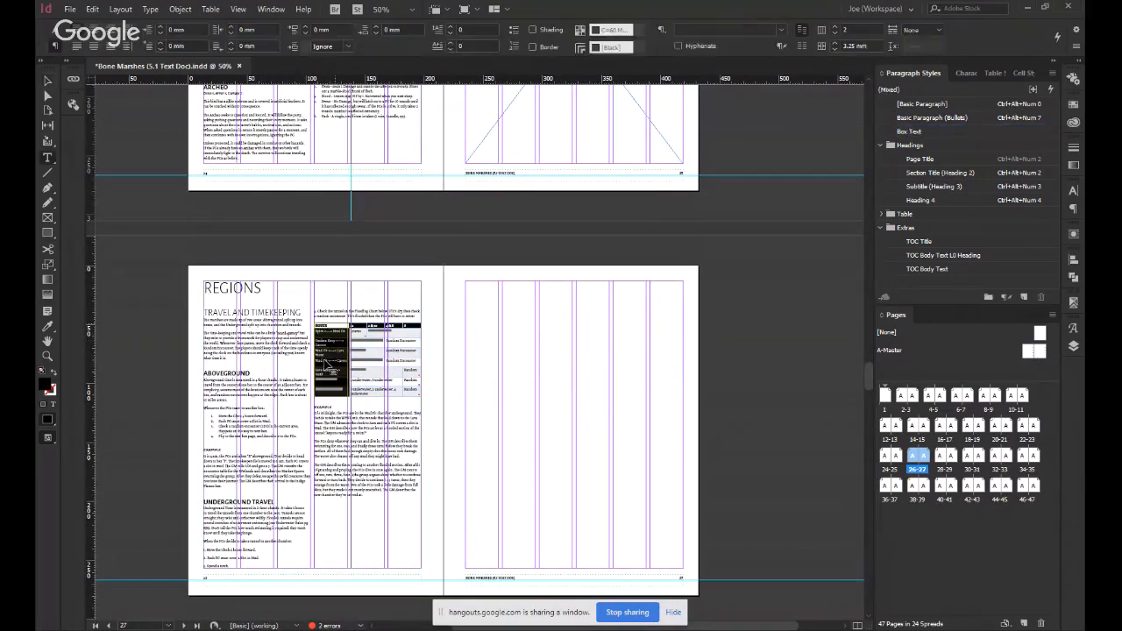
key(Escape)
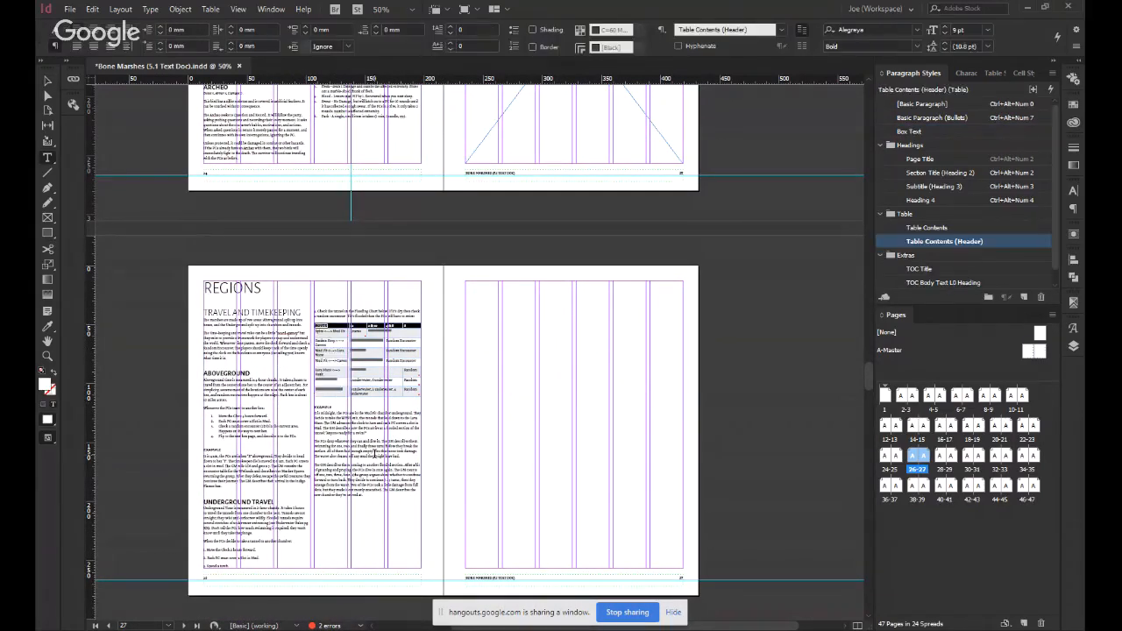
click(375, 454)
key(Escape)
click(443, 409)
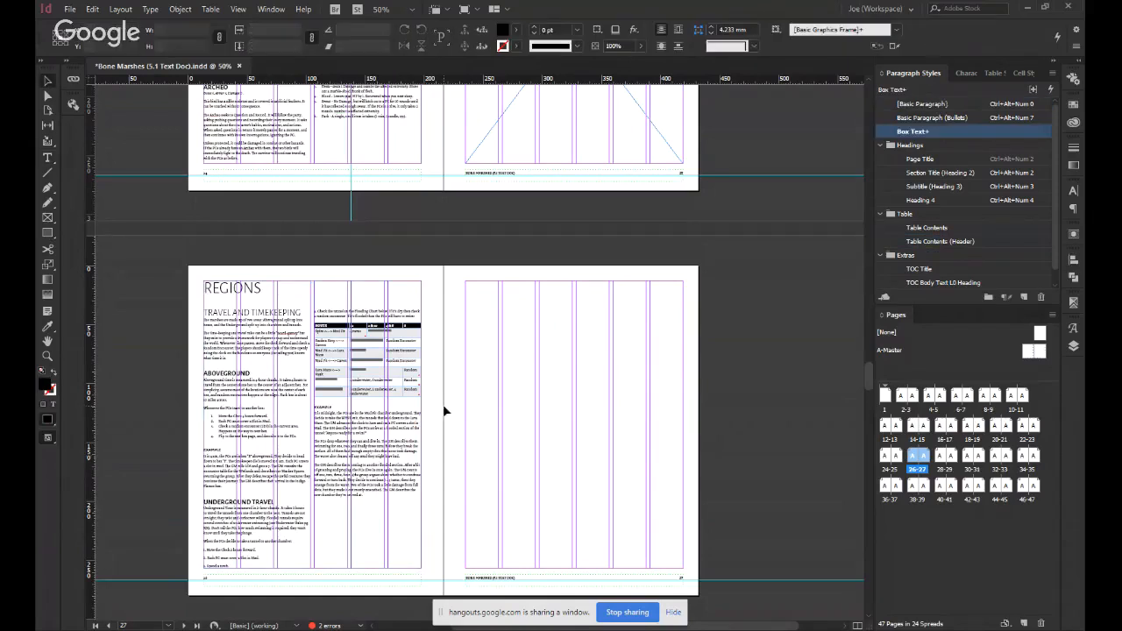
Compare the Regions spread with the Forest and Wetlands spread, and open the page 28 text frame for editing at the Forest heading.
scroll(443, 404, down, 10)
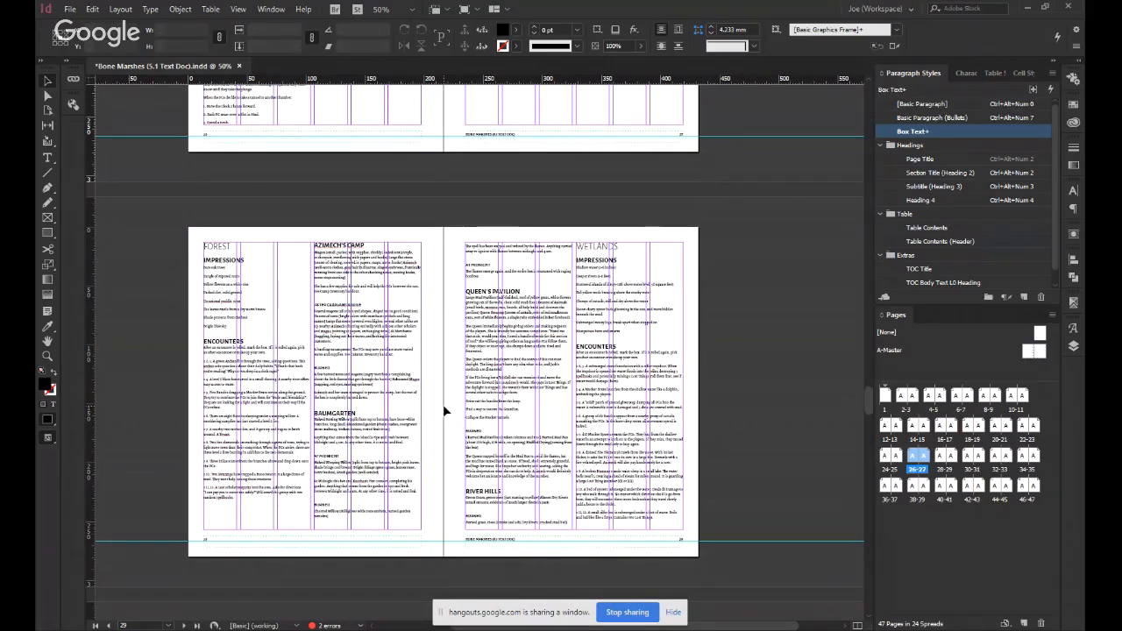
scroll(417, 469, up, 6)
scroll(363, 219, down, 3)
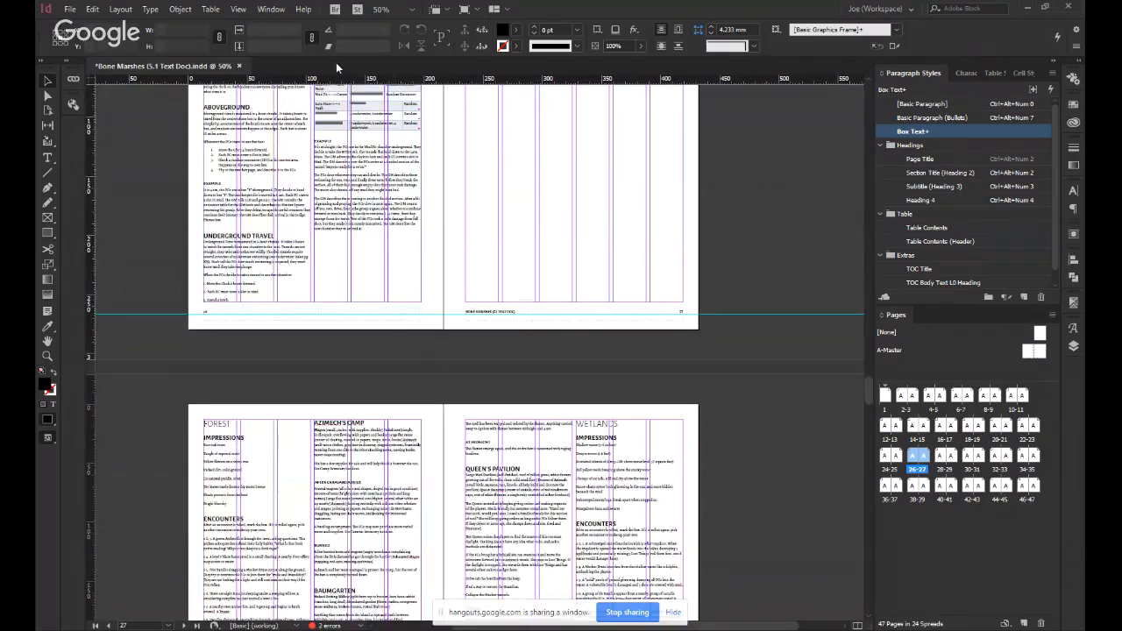
scroll(434, 379, down, 3)
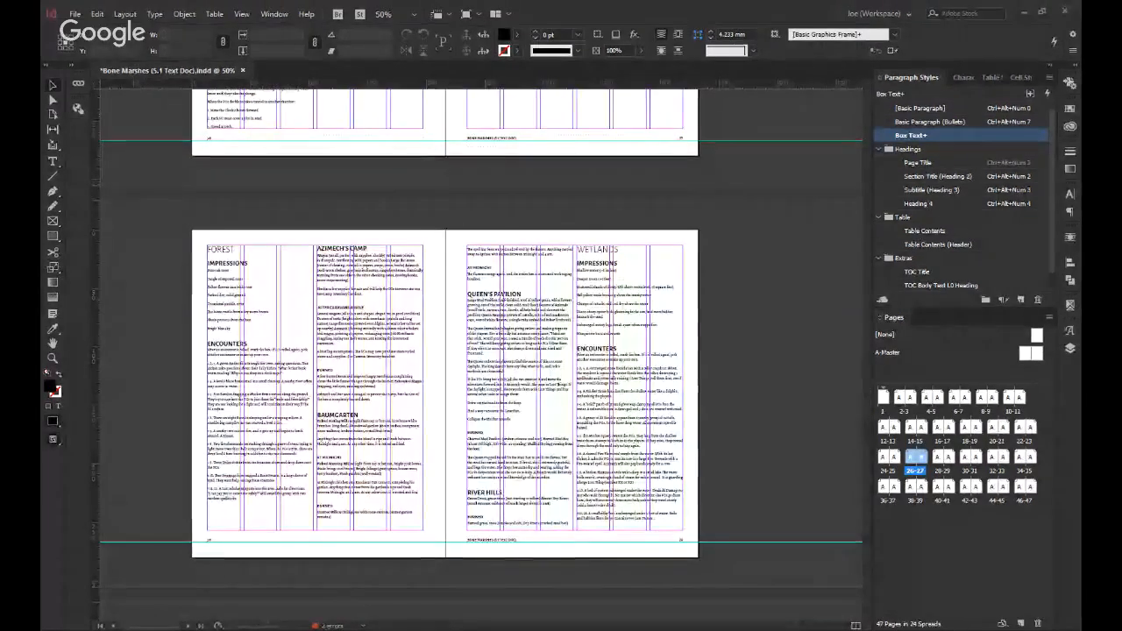
double_click(231, 251)
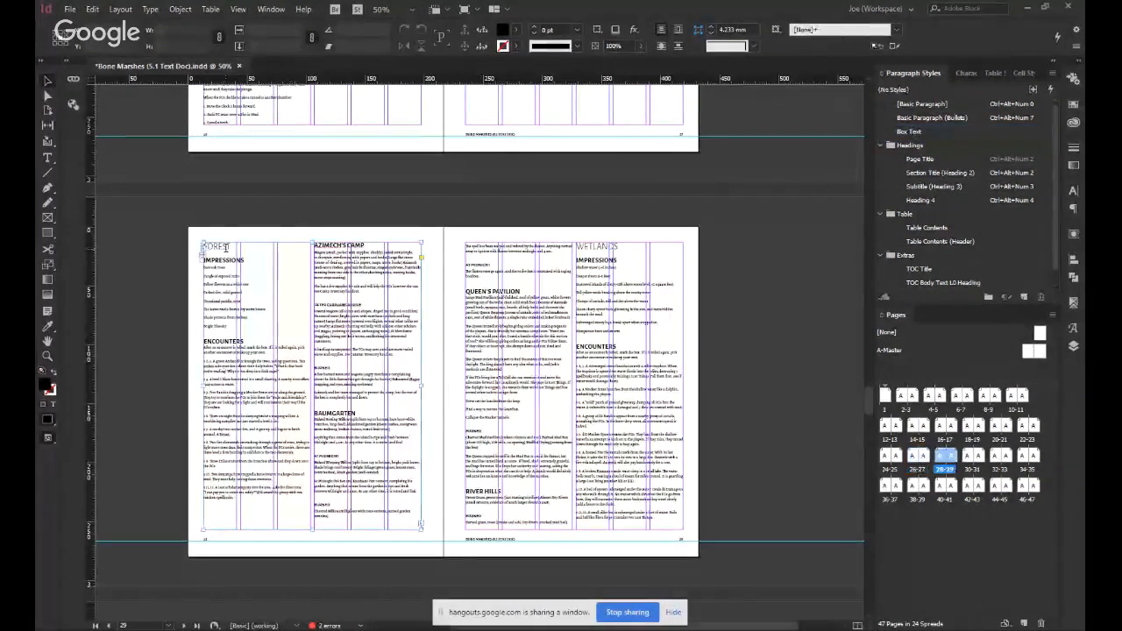
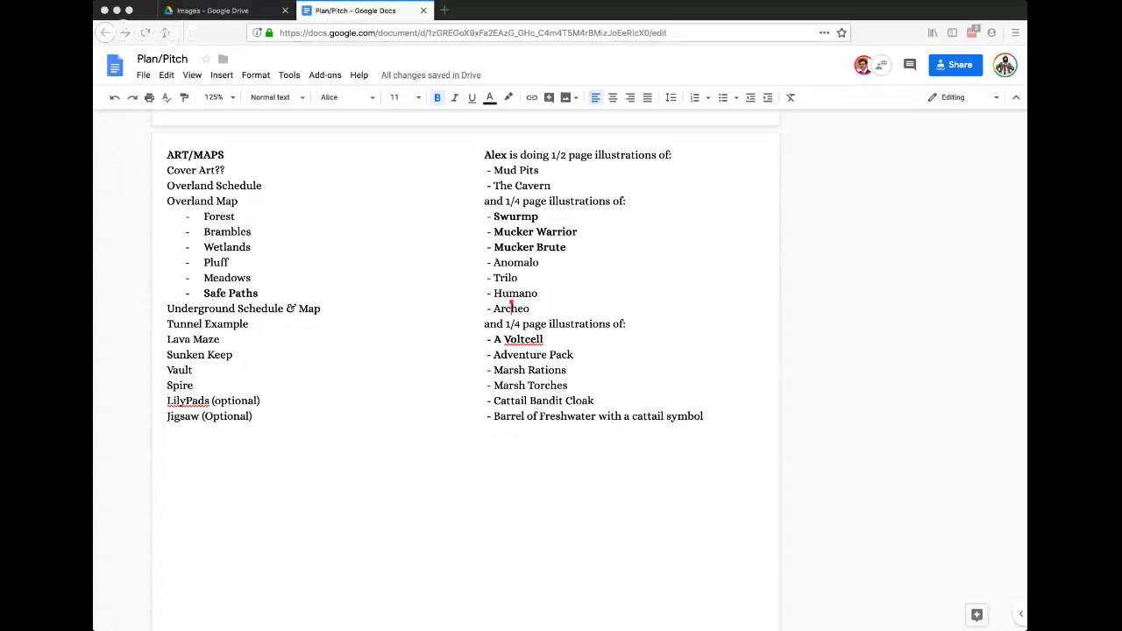
Switch to the Google Drive Images folder, leave the ScheduleAboveGround.png preview and look through the listed map and schedule files.
click(172, 16)
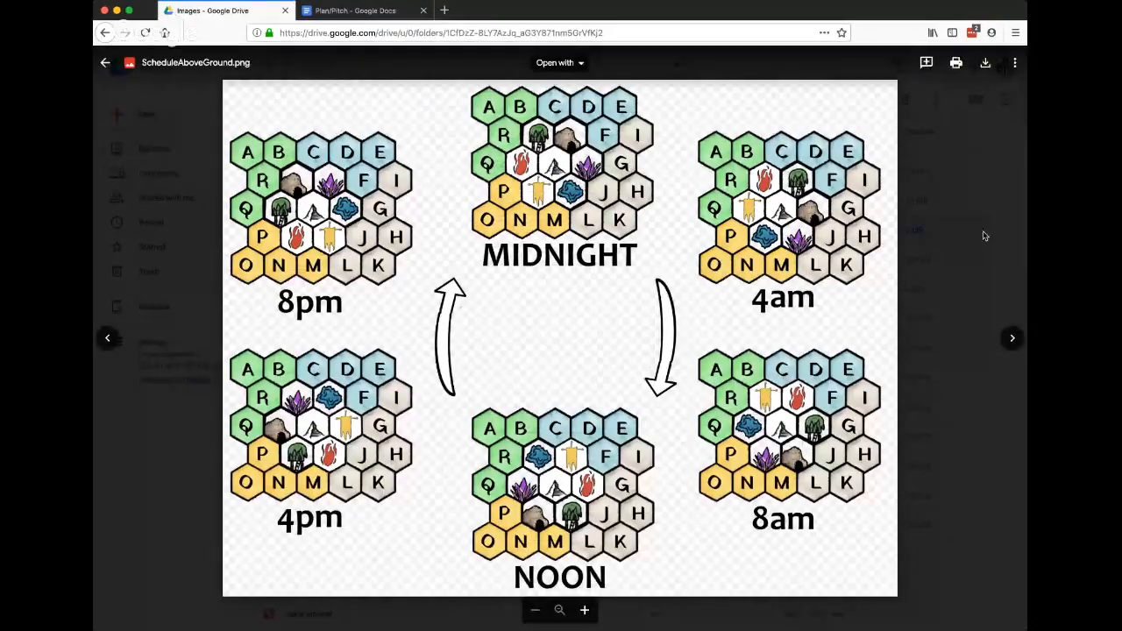
click(982, 230)
scroll(530, 330, up, 5)
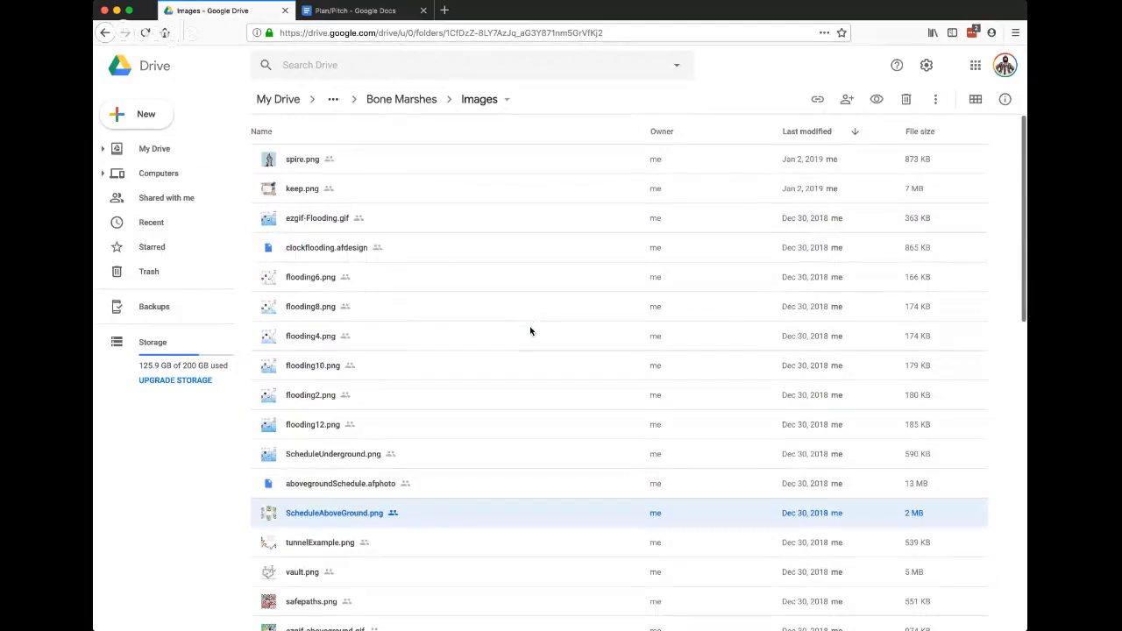
scroll(529, 330, down, 4)
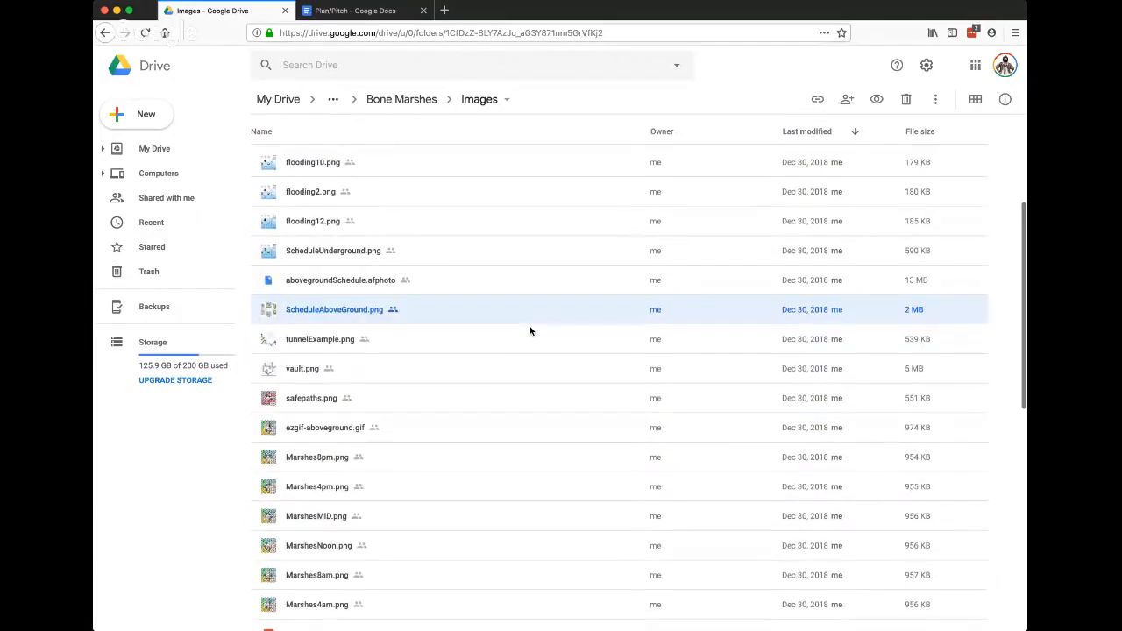
scroll(530, 331, up, 4)
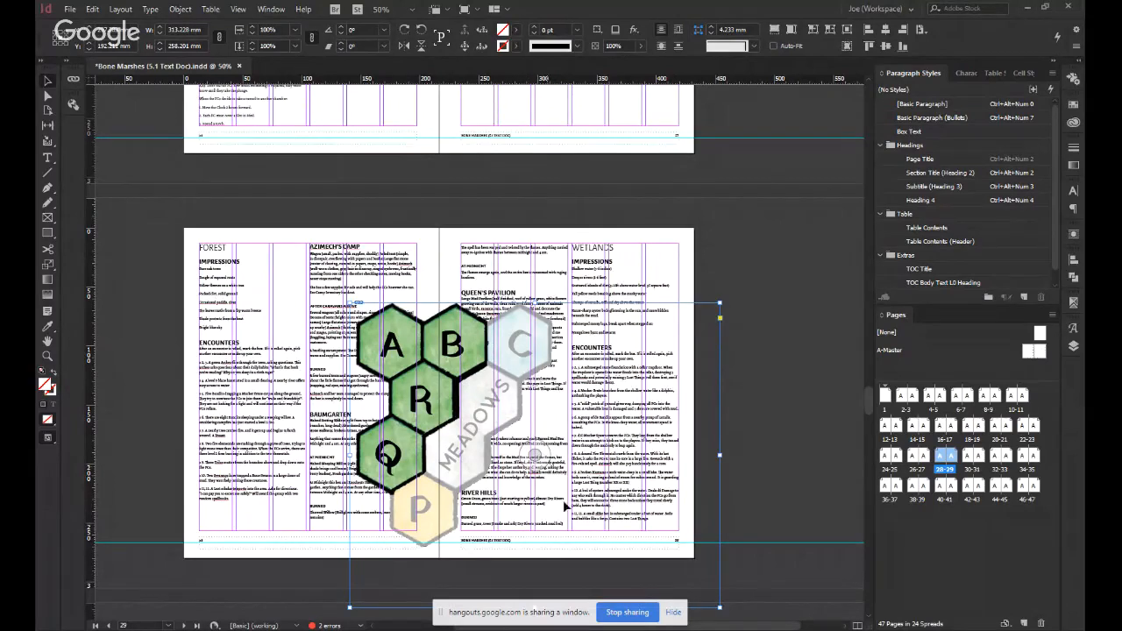
Crop the Forest map's frame to about 90 × 135 mm in the lower Wetlands column and try fitting the image to it.
drag(720, 607, 501, 462)
drag(425, 410, 644, 478)
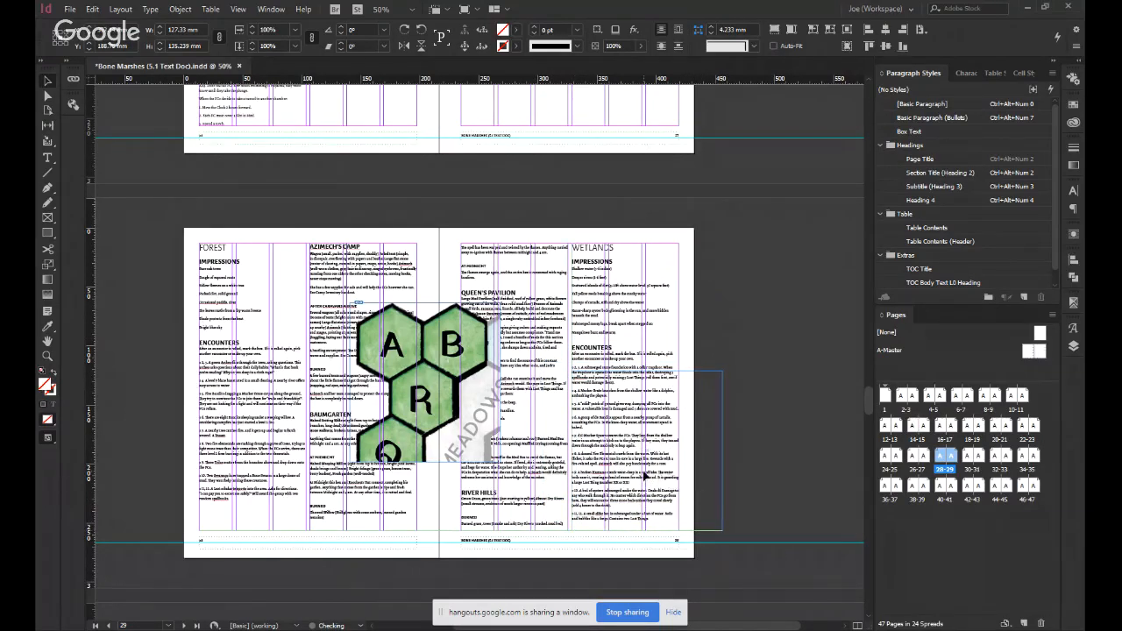
drag(723, 453, 679, 454)
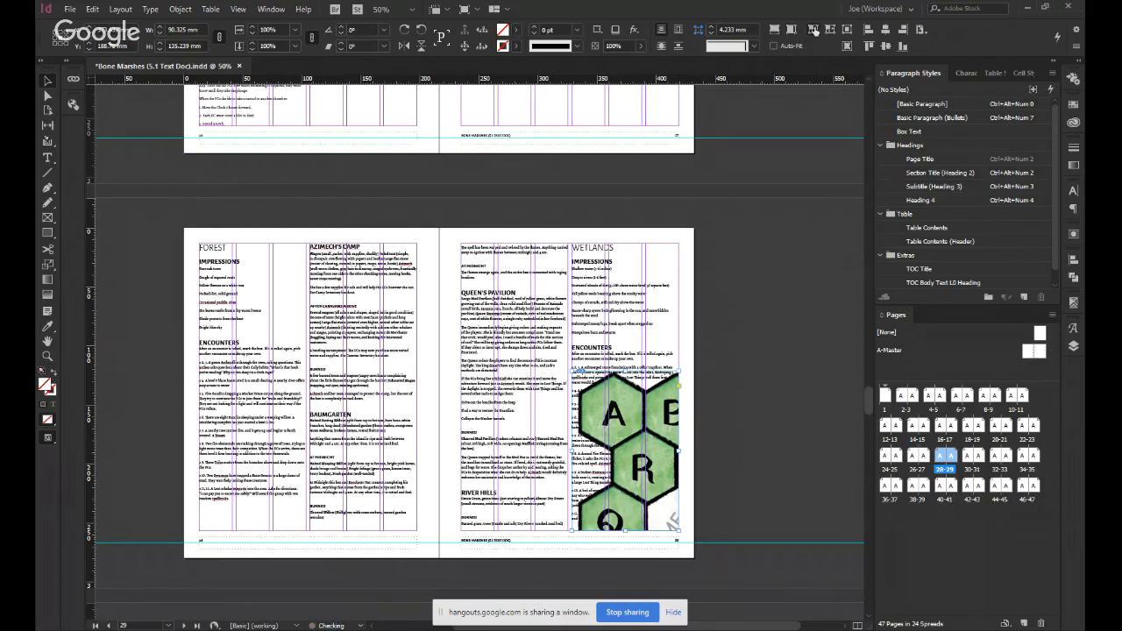
click(814, 29)
key(ctrl+z)
click(813, 31)
key(ctrl+z)
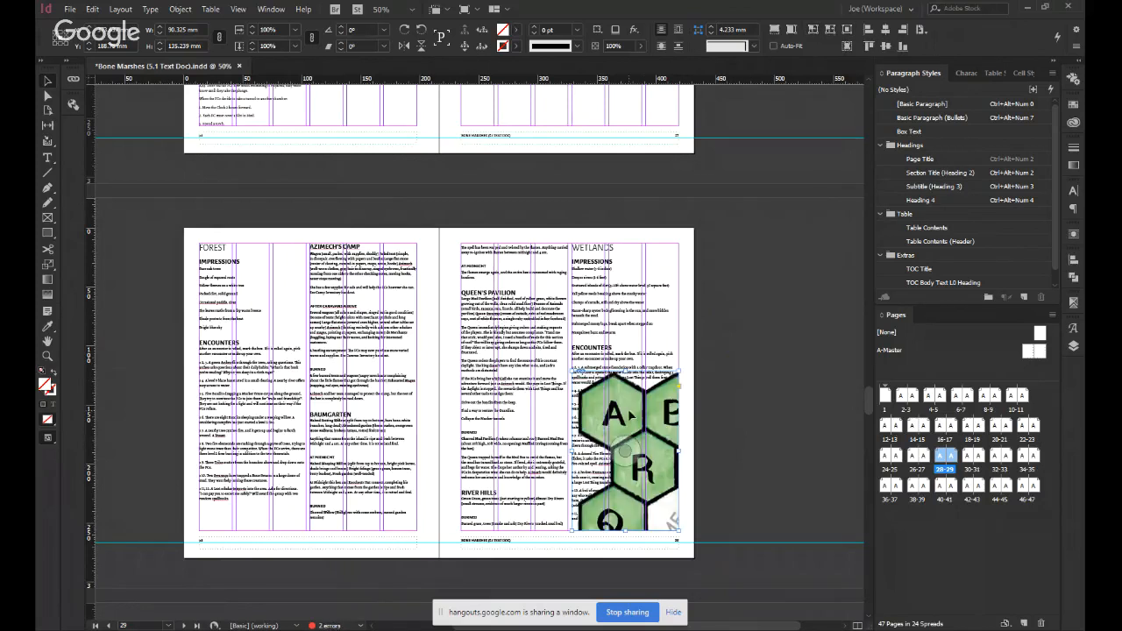
Try scaling the Forest map image by hand inside its frame to about 98 × 81 mm.
click(626, 451)
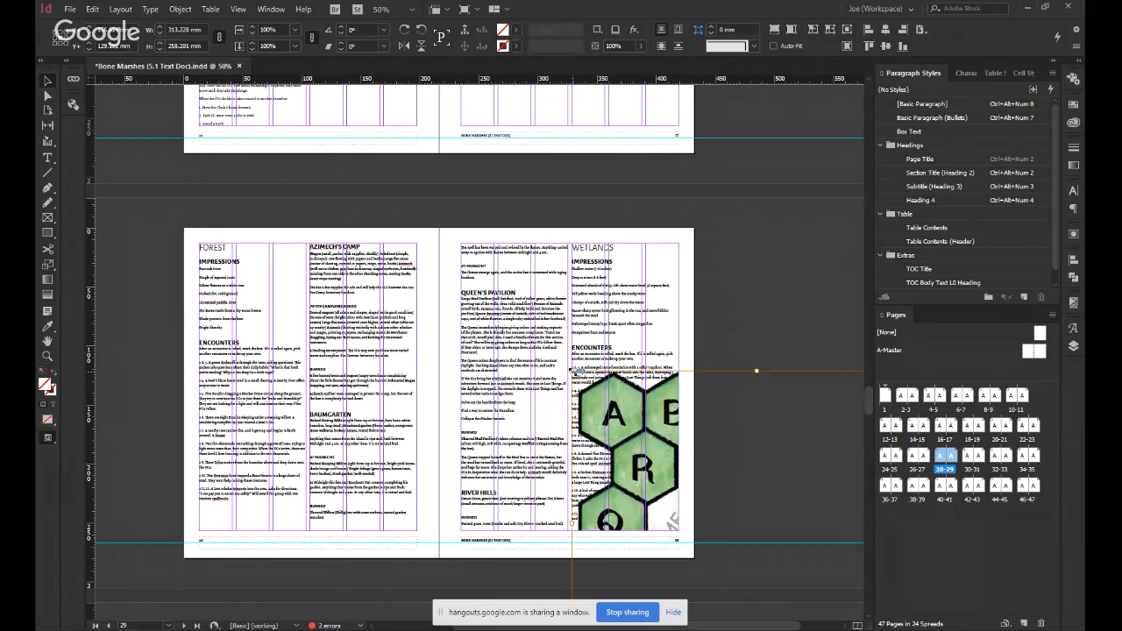
drag(627, 423, 515, 353)
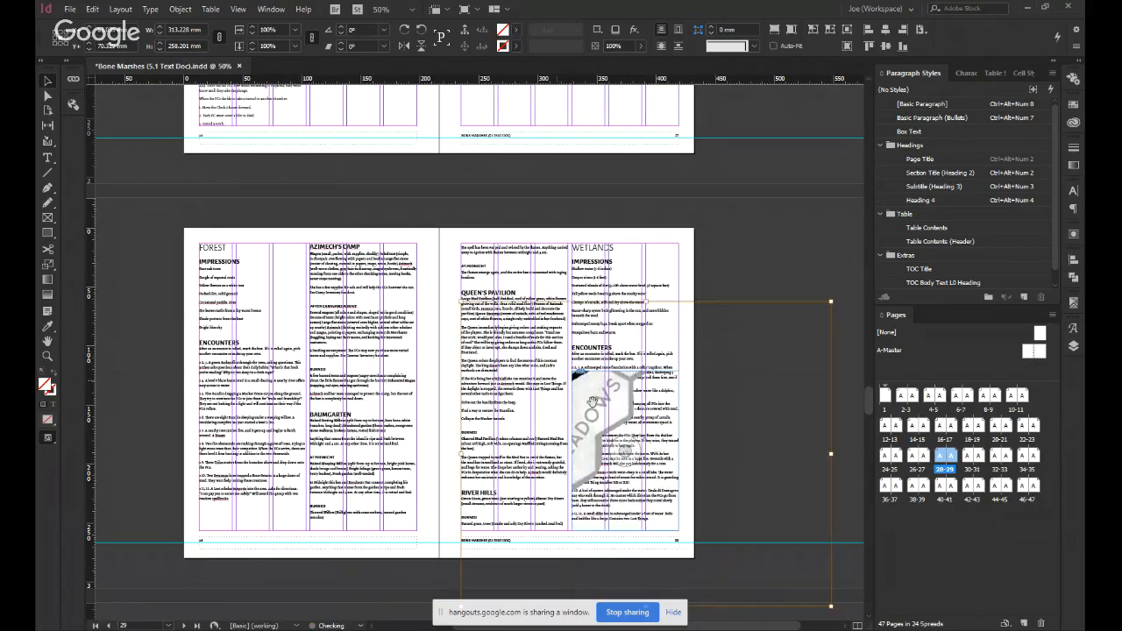
drag(826, 613, 714, 509)
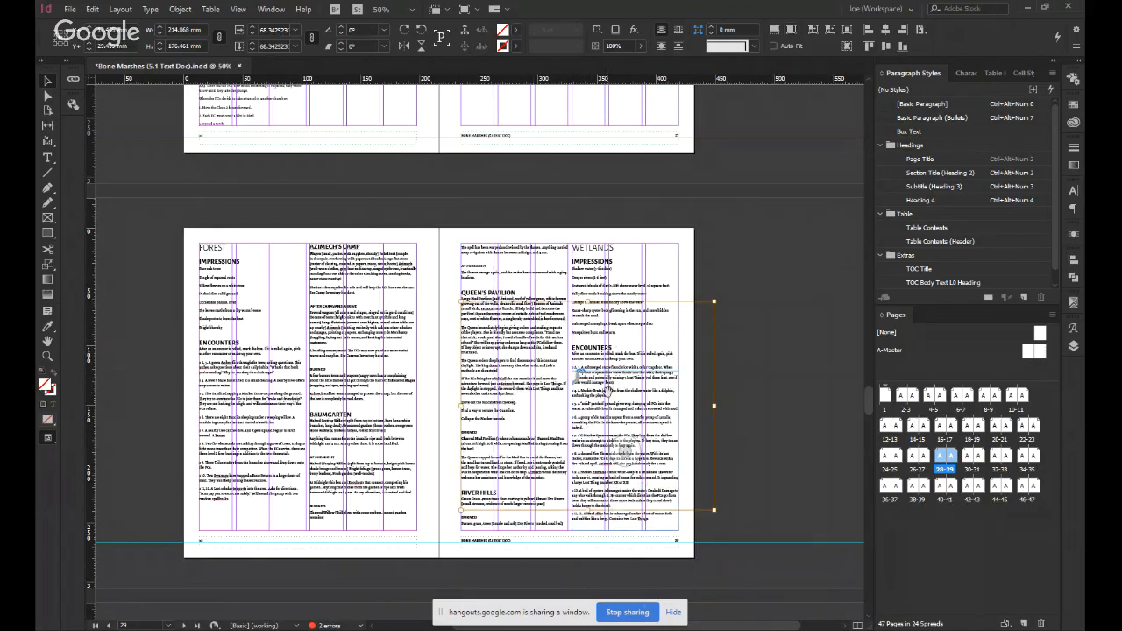
drag(459, 299, 596, 416)
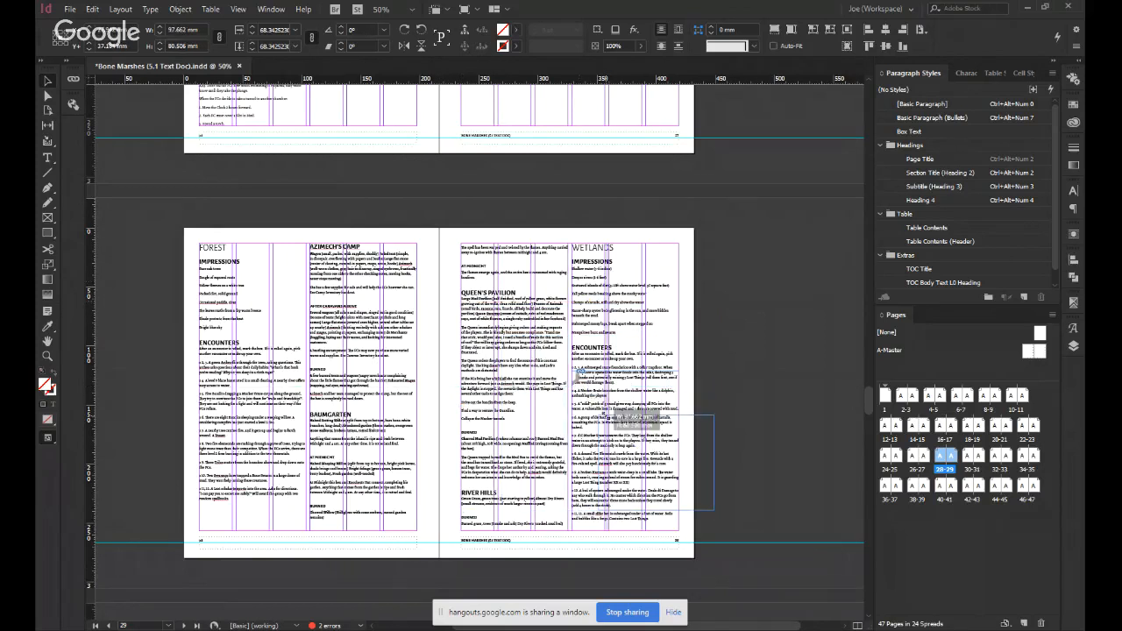
drag(715, 463, 673, 465)
key(ctrl+z)
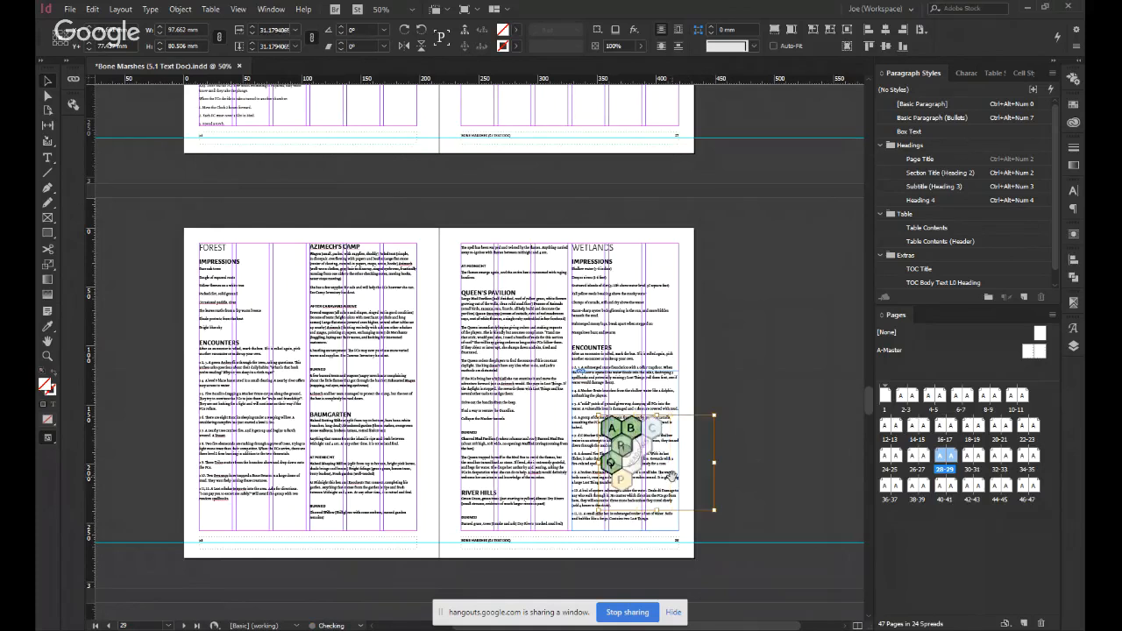
click(744, 469)
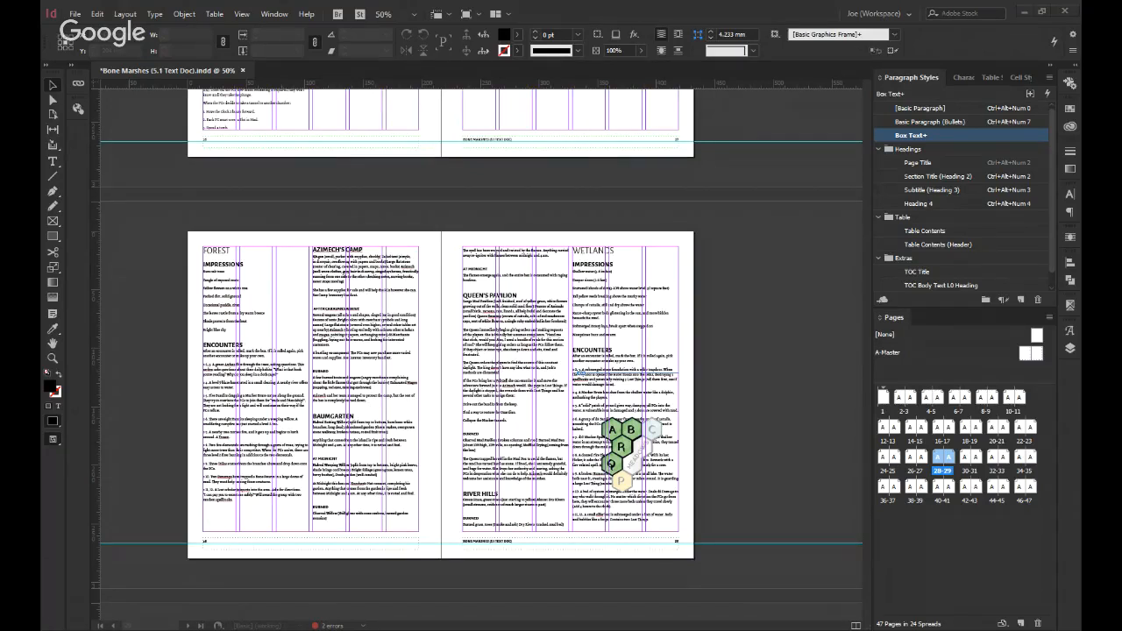
Delete the Forest map and its frame from page 29.
click(647, 469)
click(649, 399)
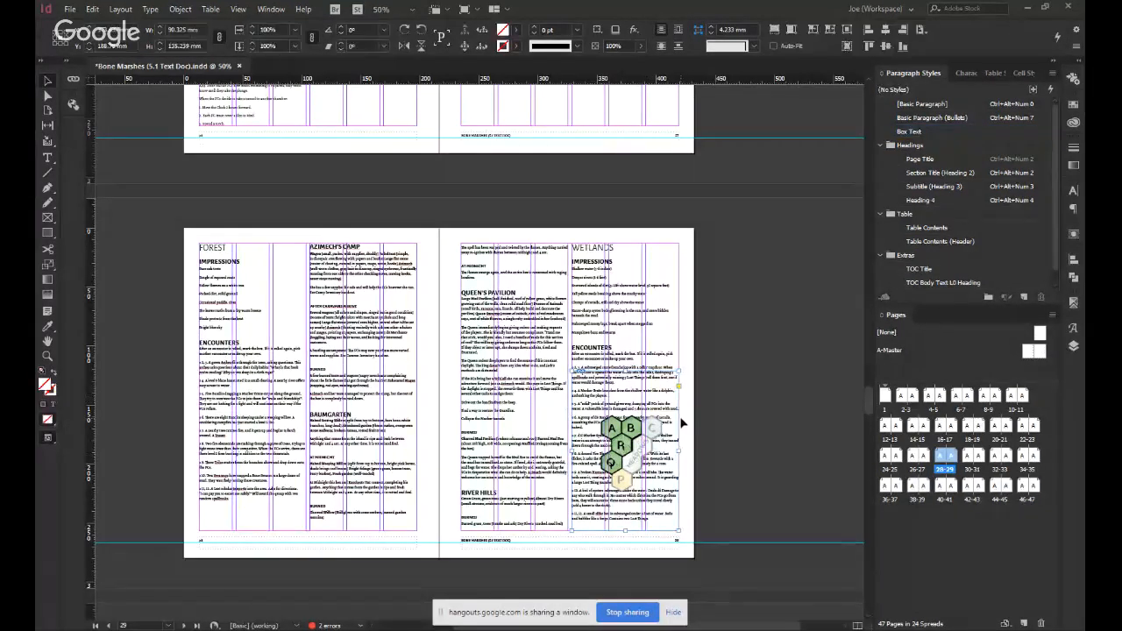
key(Delete)
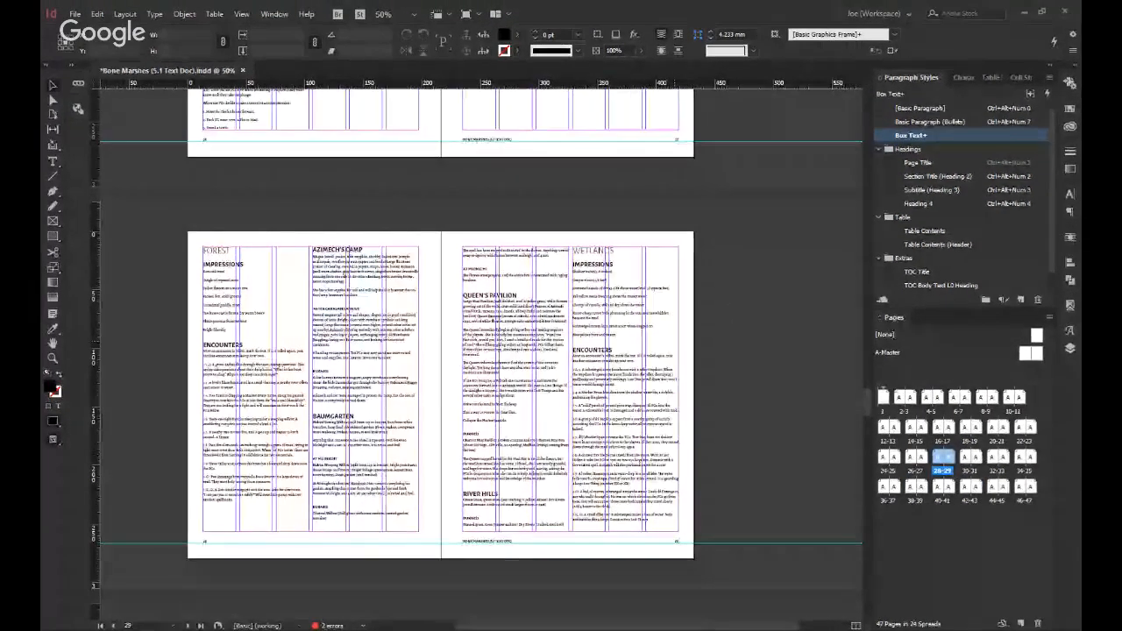
key(Delete)
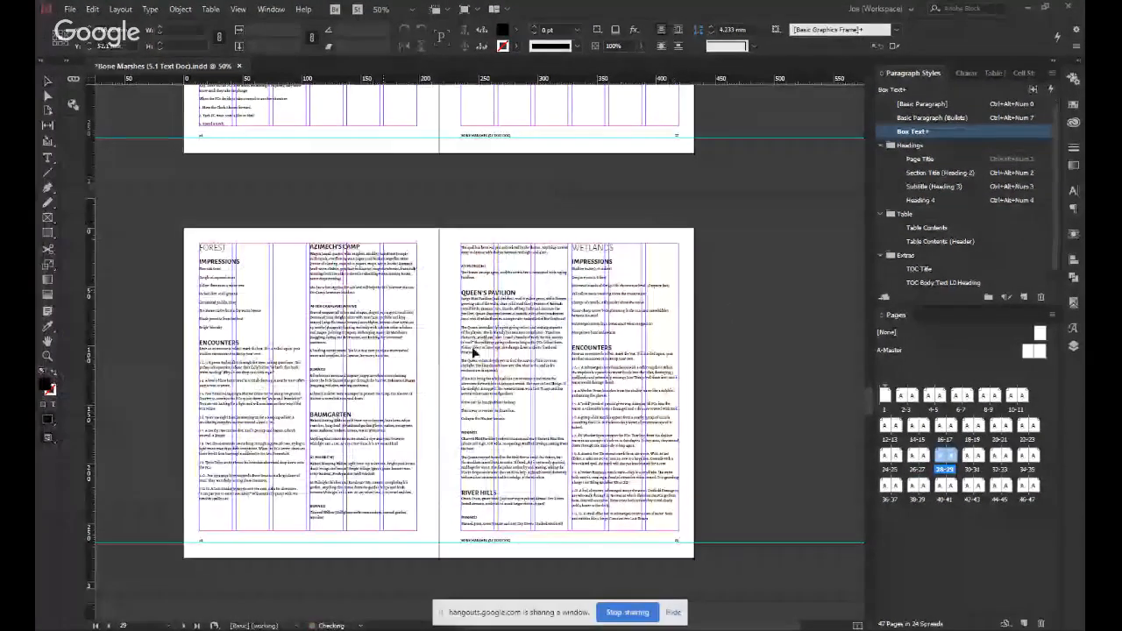
Paste the Forest hex map back onto the Forest and Wetlands spread and position it across pages 28 and 29.
key(ctrl+v)
scroll(675, 401, down, 1)
drag(463, 349, 422, 299)
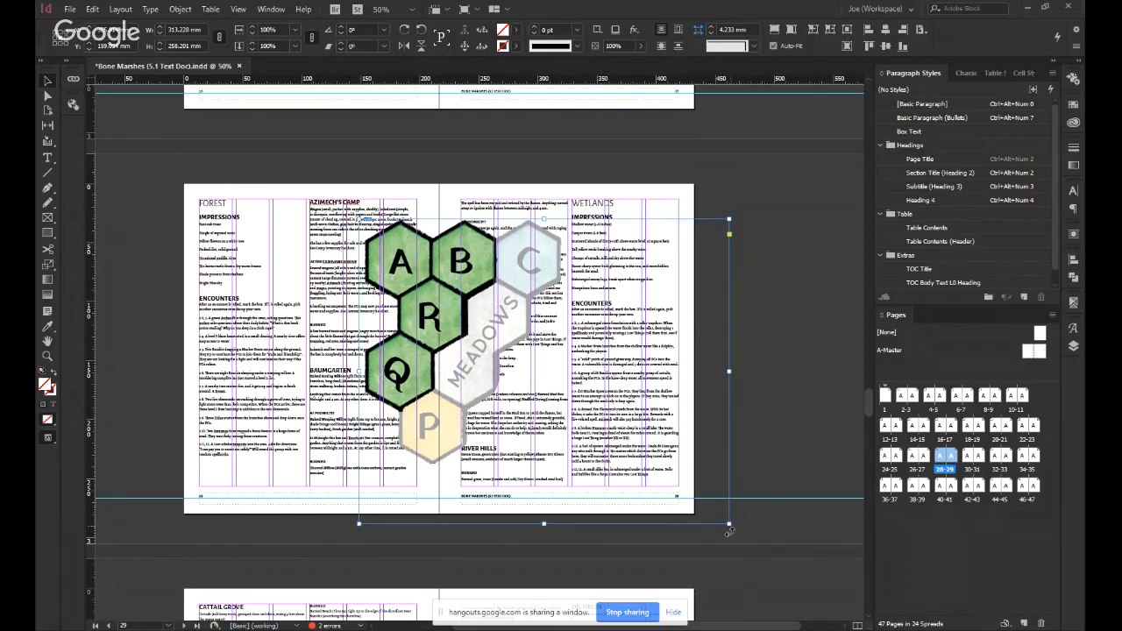
Try shrinking the Forest map to about 116 × 96 mm and moving it to the Wetlands column, and undo the changes.
drag(730, 526, 443, 336)
drag(392, 262, 616, 342)
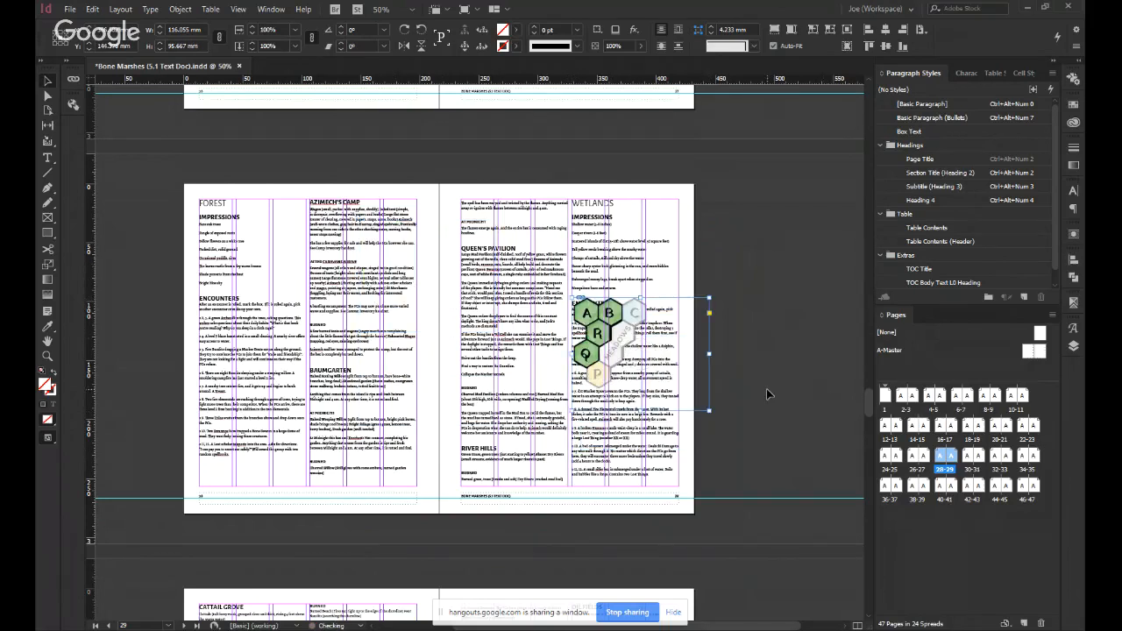
key(ctrl+z)
key(ctrl+z)
key(ctrl+z)
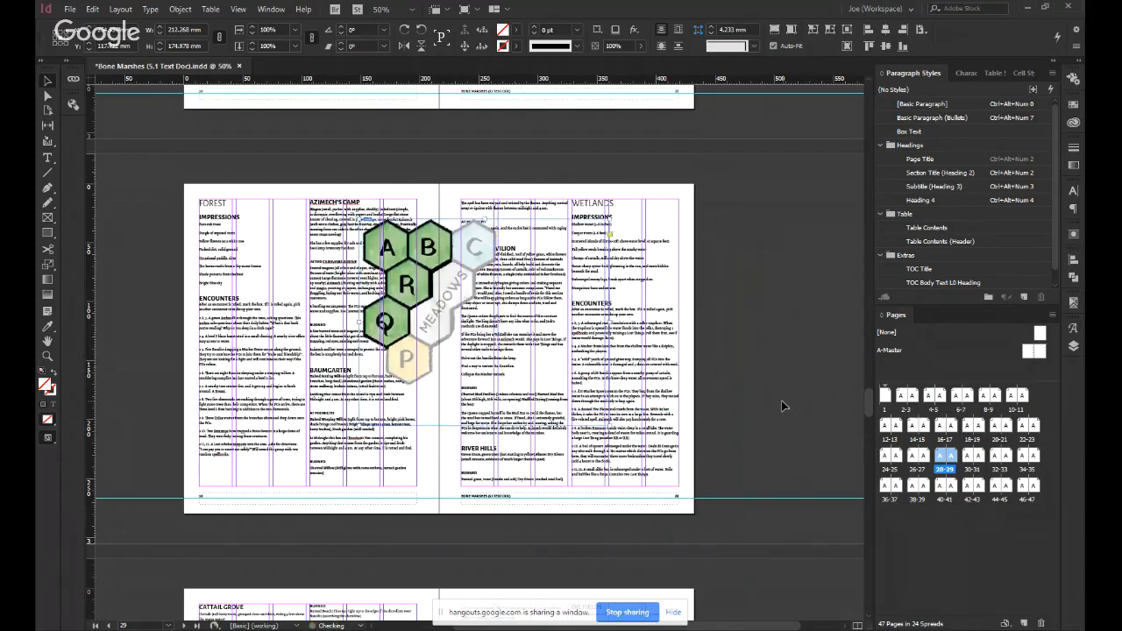
Update the modified Forest.png link on the Forest map.
click(772, 365)
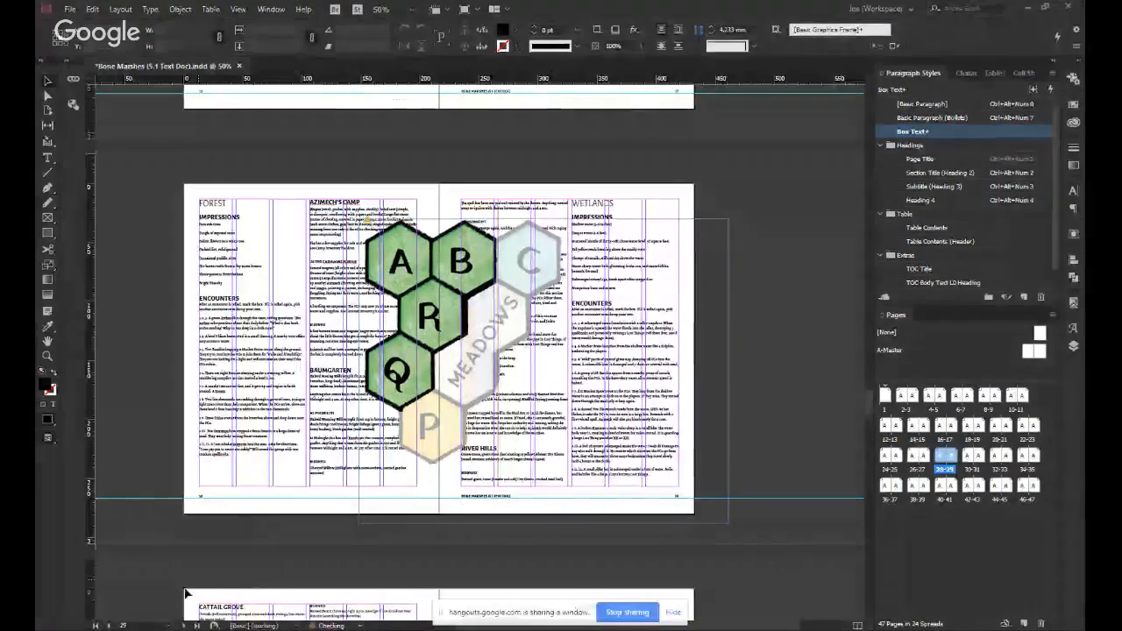
click(383, 235)
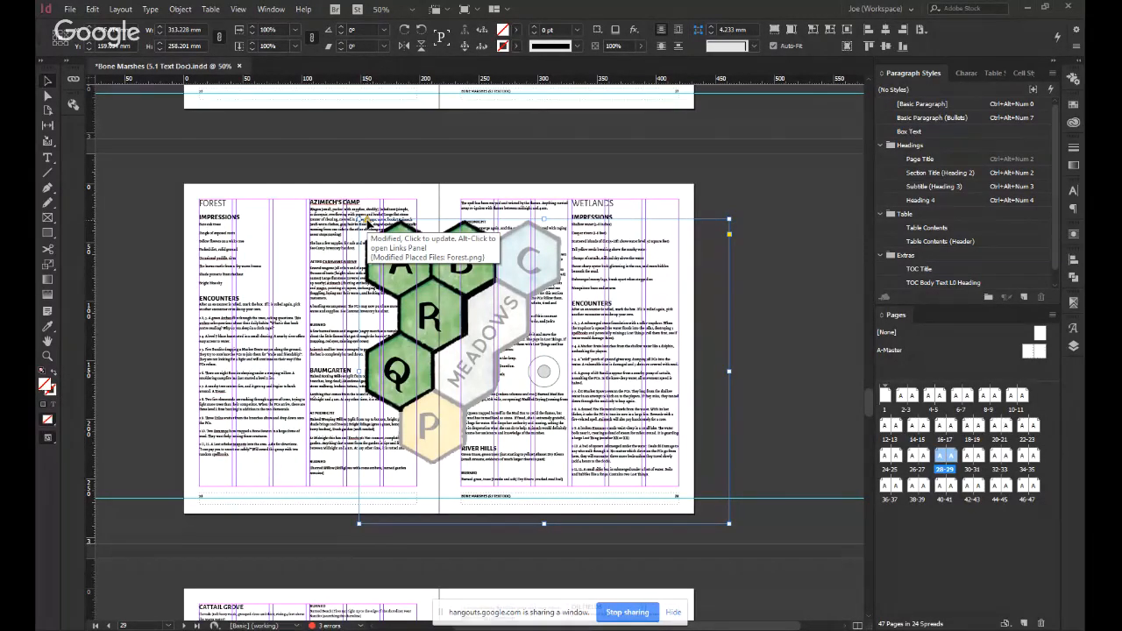
click(368, 226)
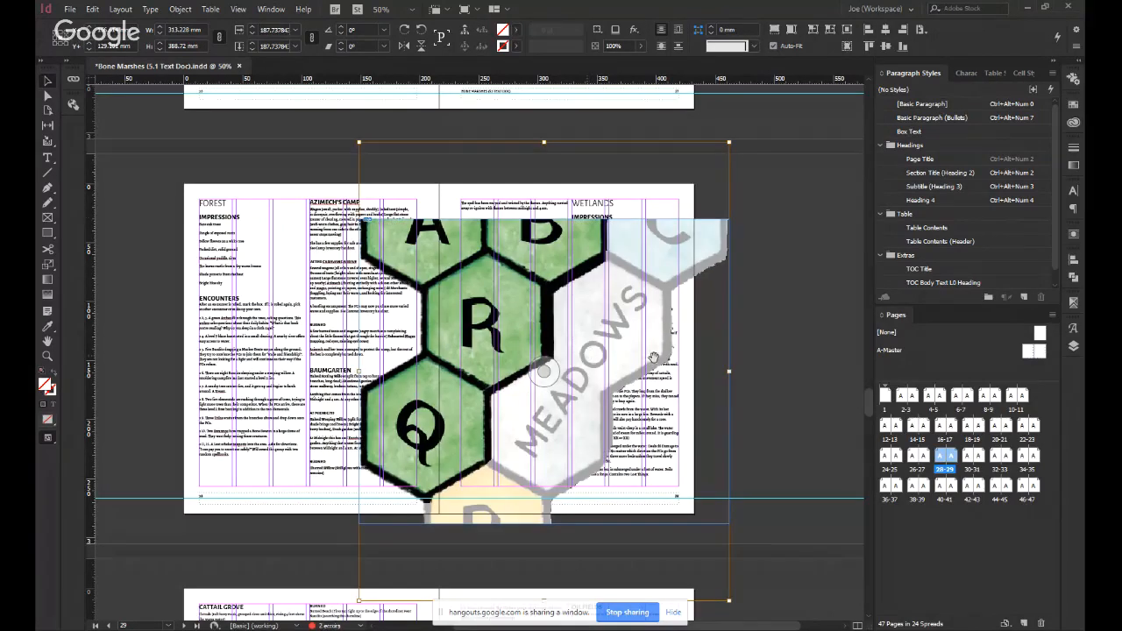
Fit the updated Forest map proportionally inside its frame and fit the frame to the image.
click(806, 374)
click(665, 340)
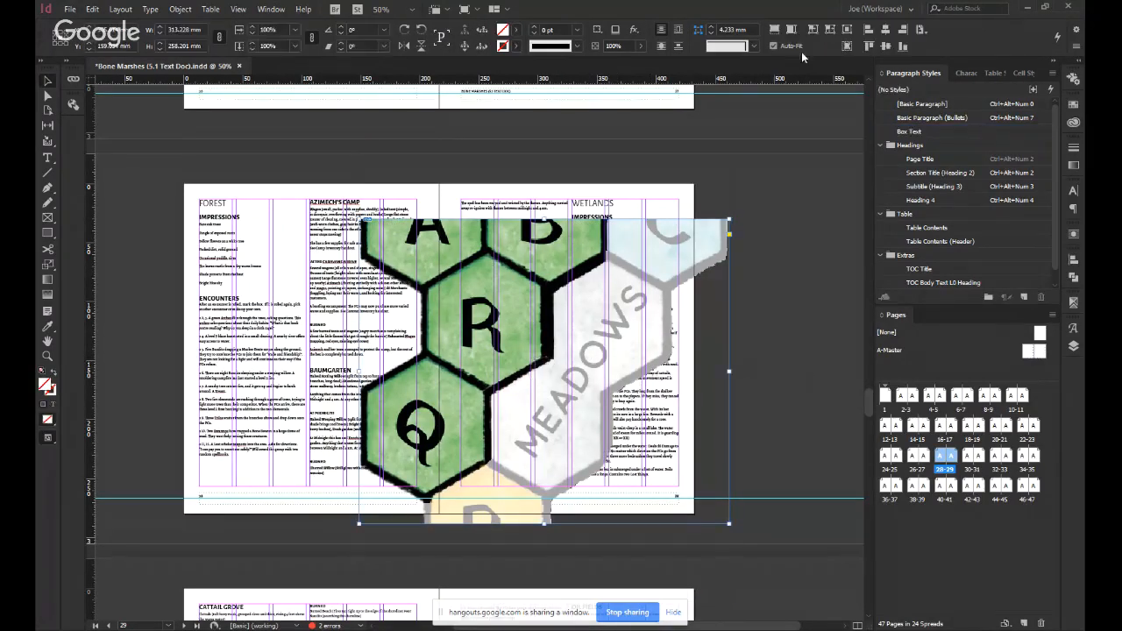
click(791, 33)
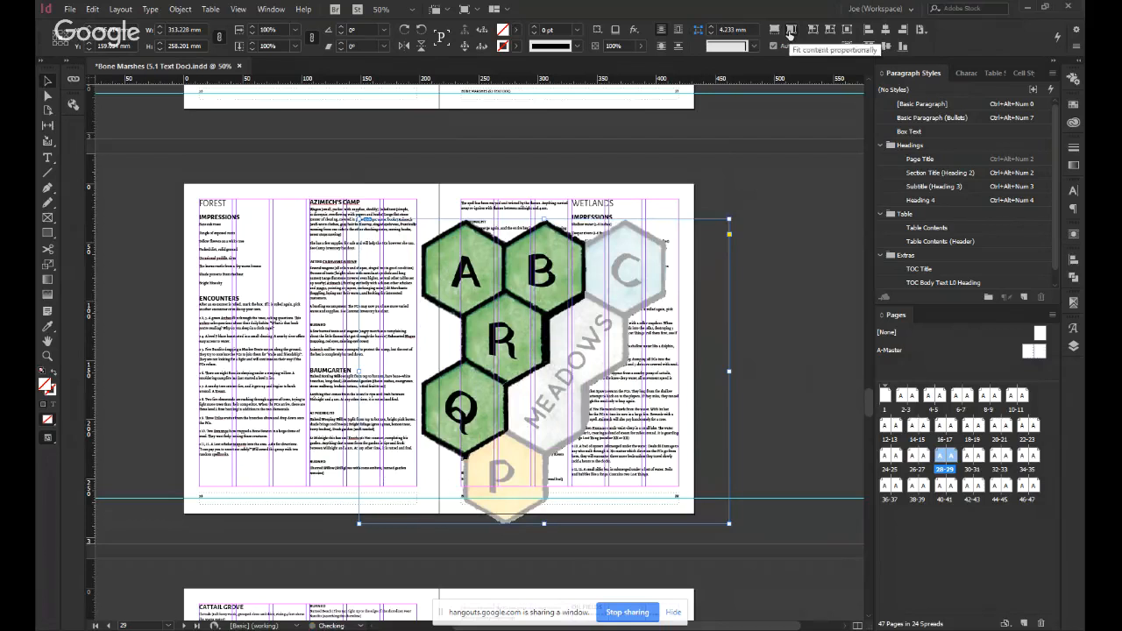
click(824, 31)
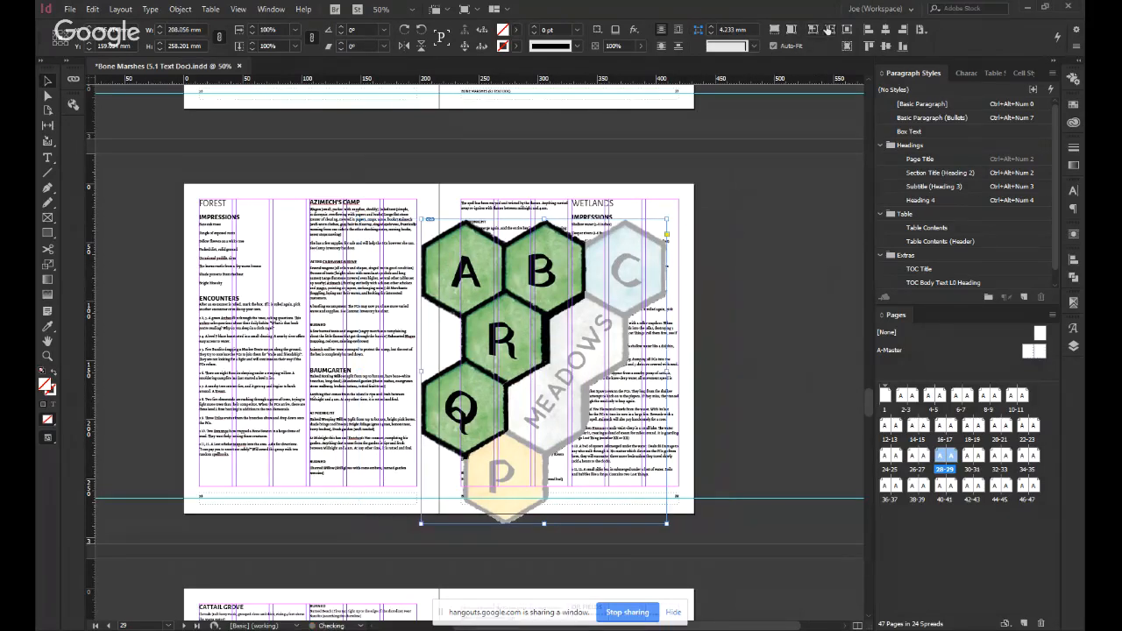
Move the Forest map onto page 29 and scale it with its frame to about 90 × 112 mm in the lower second column.
click(780, 269)
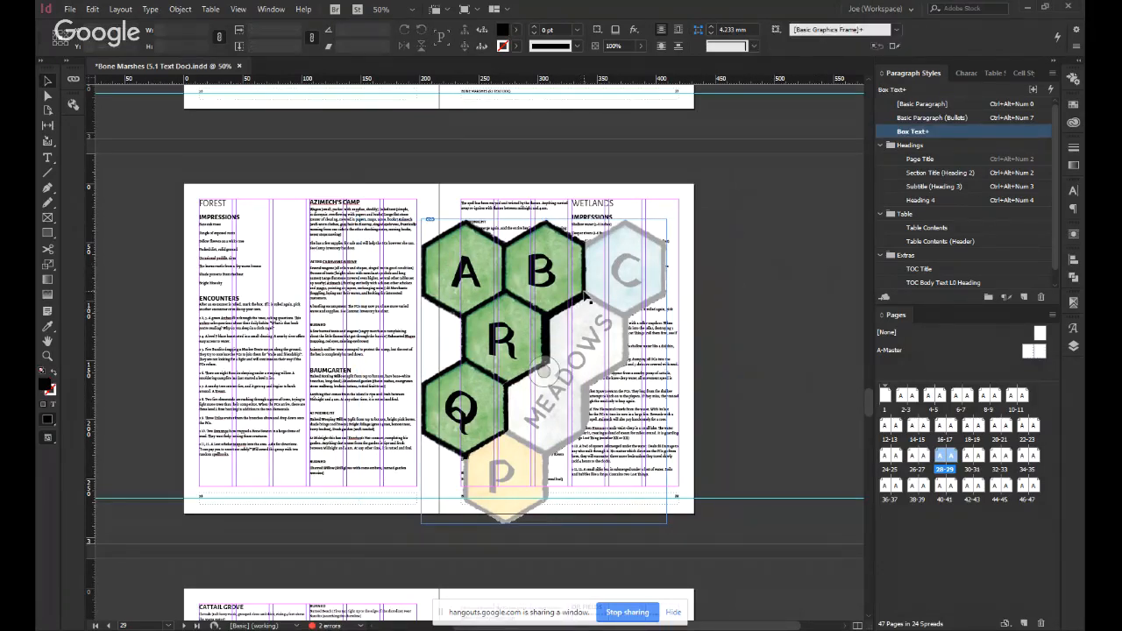
drag(622, 282, 476, 253)
drag(456, 291, 659, 281)
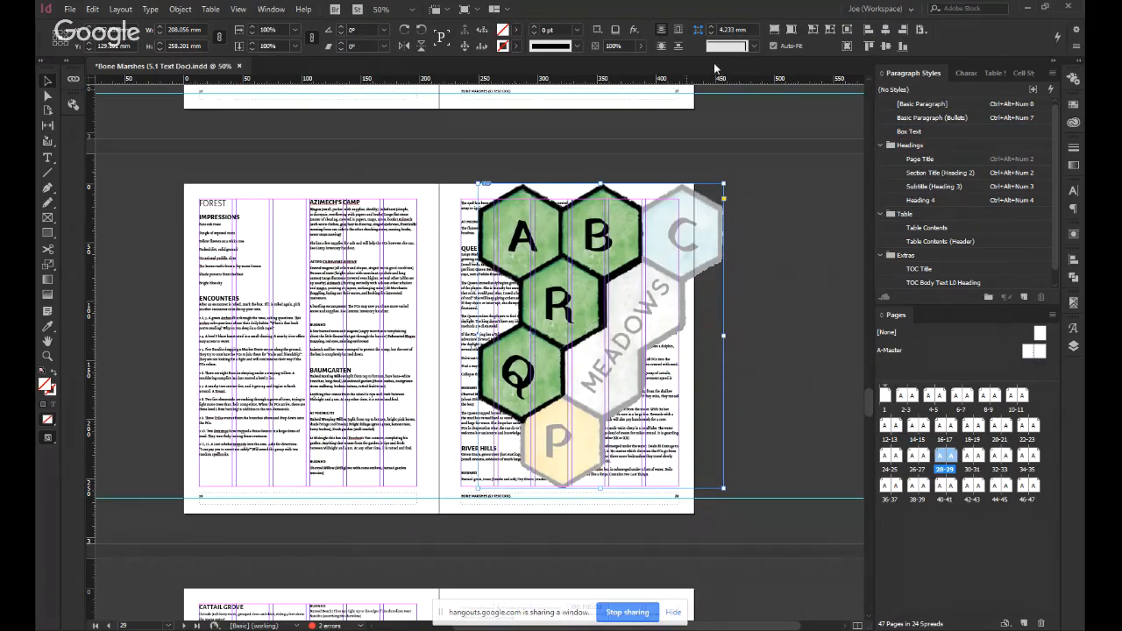
click(792, 48)
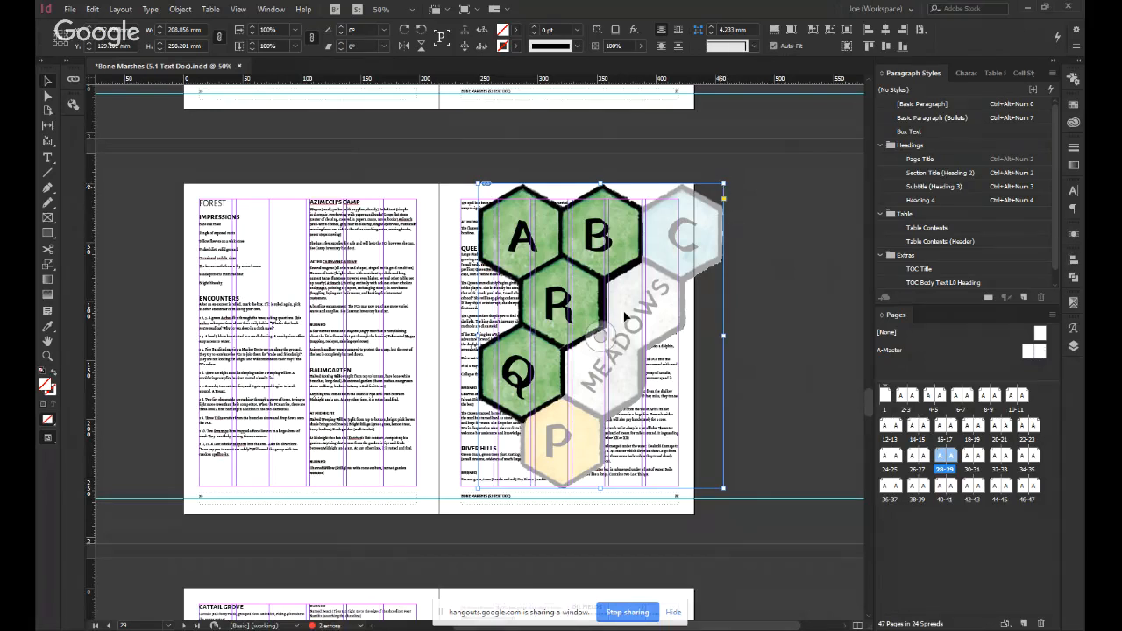
click(903, 45)
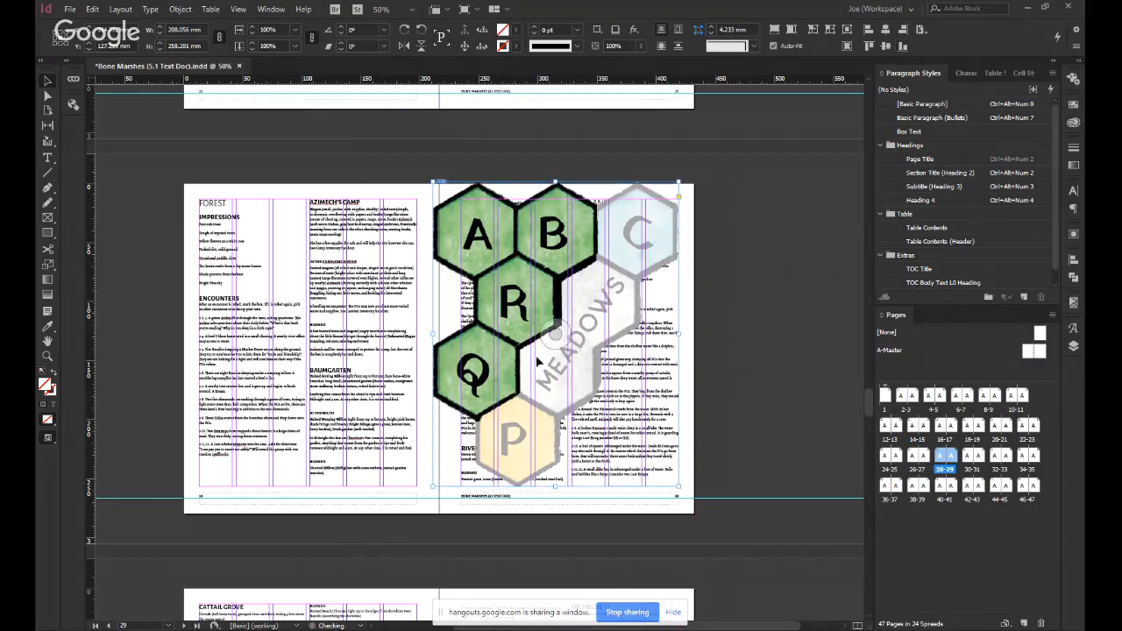
drag(433, 185, 570, 355)
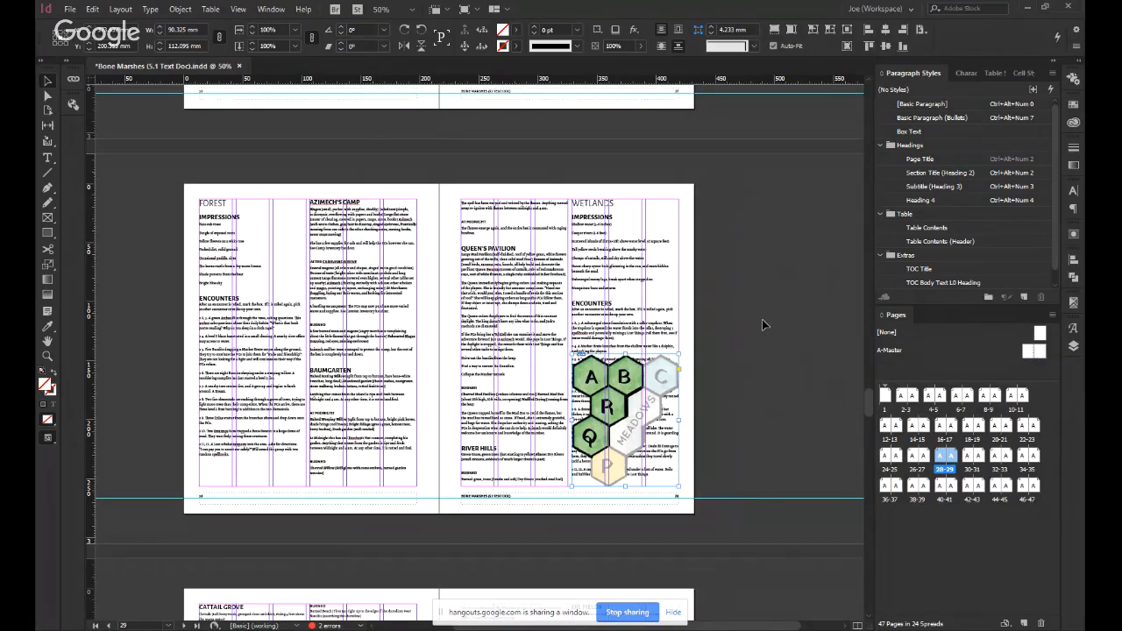
Insert a break before the Wetlands heading on page 29 so that the Wetlands section starts on page 30, and check the result.
key(ctrl+alt+0)
key(ctrl+shift+a)
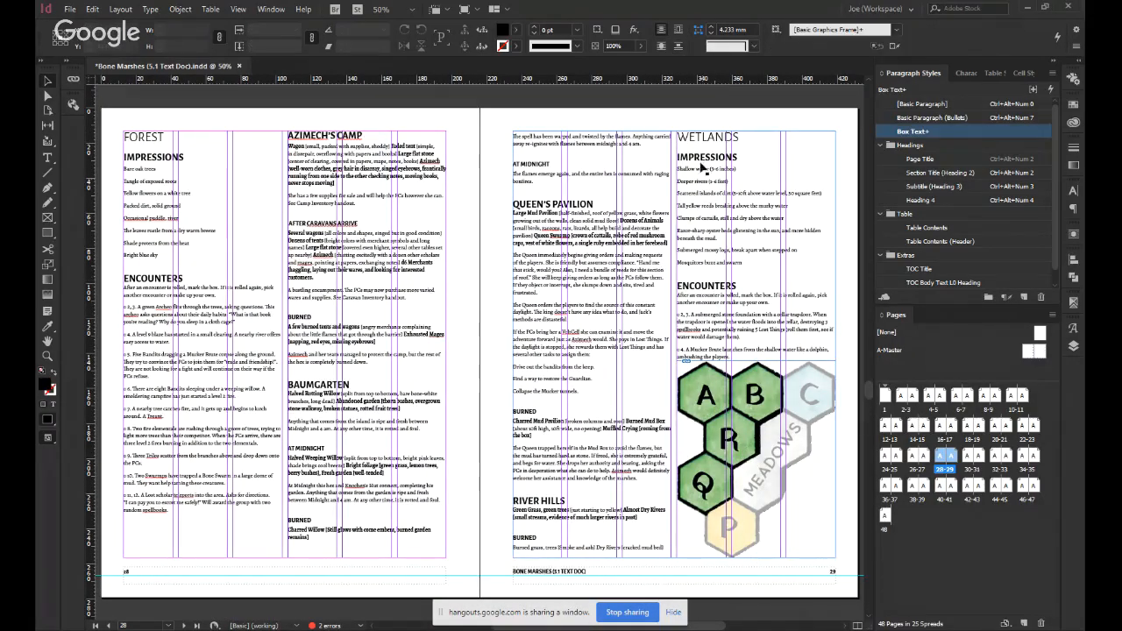
double_click(689, 138)
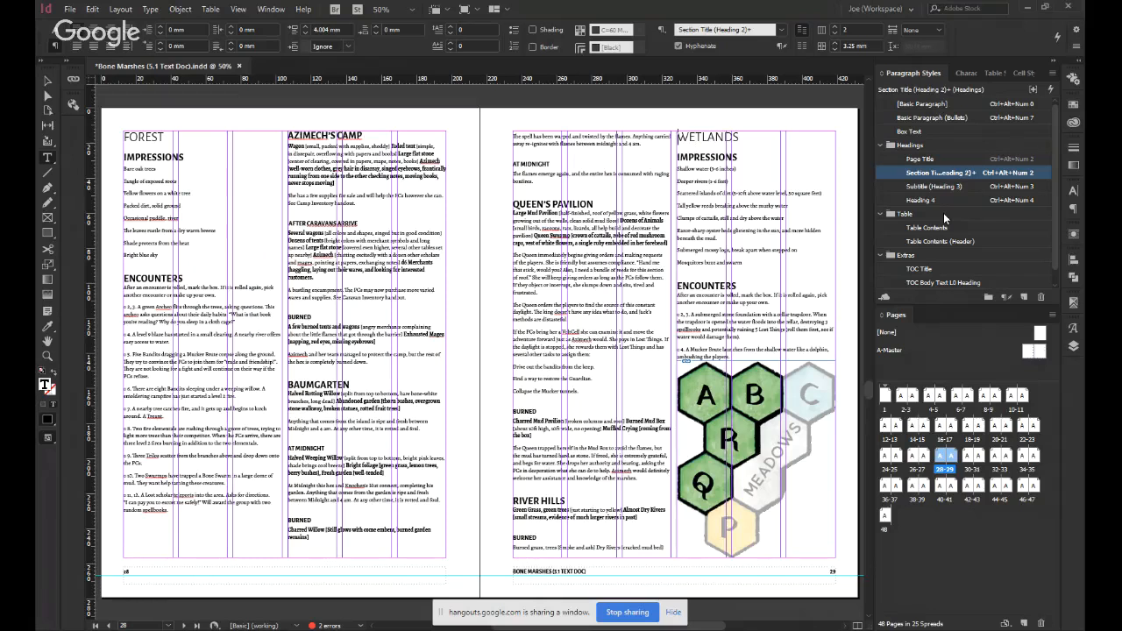
key(KP_Enter)
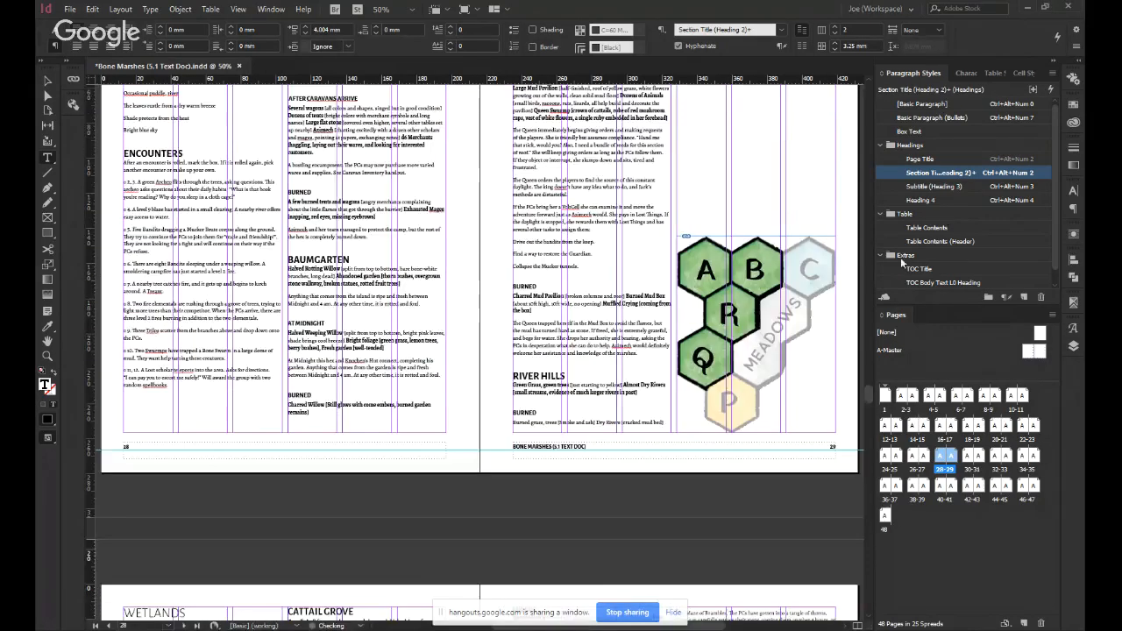
key(Escape)
click(575, 506)
scroll(574, 509, up, 1)
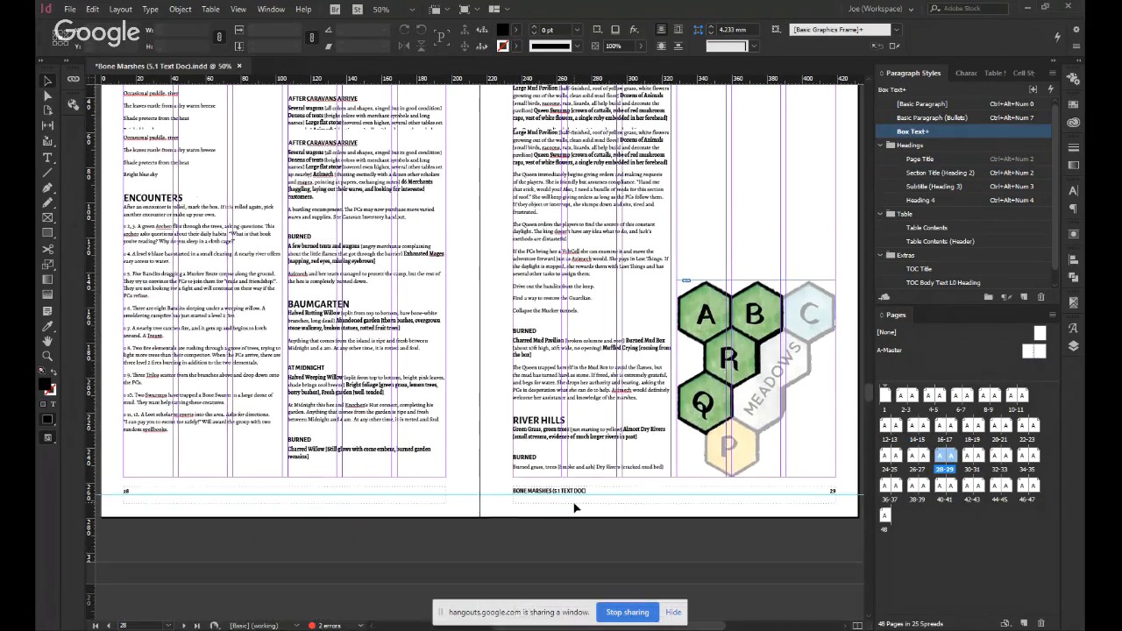
scroll(574, 507, down, 6)
scroll(575, 469, up, 5)
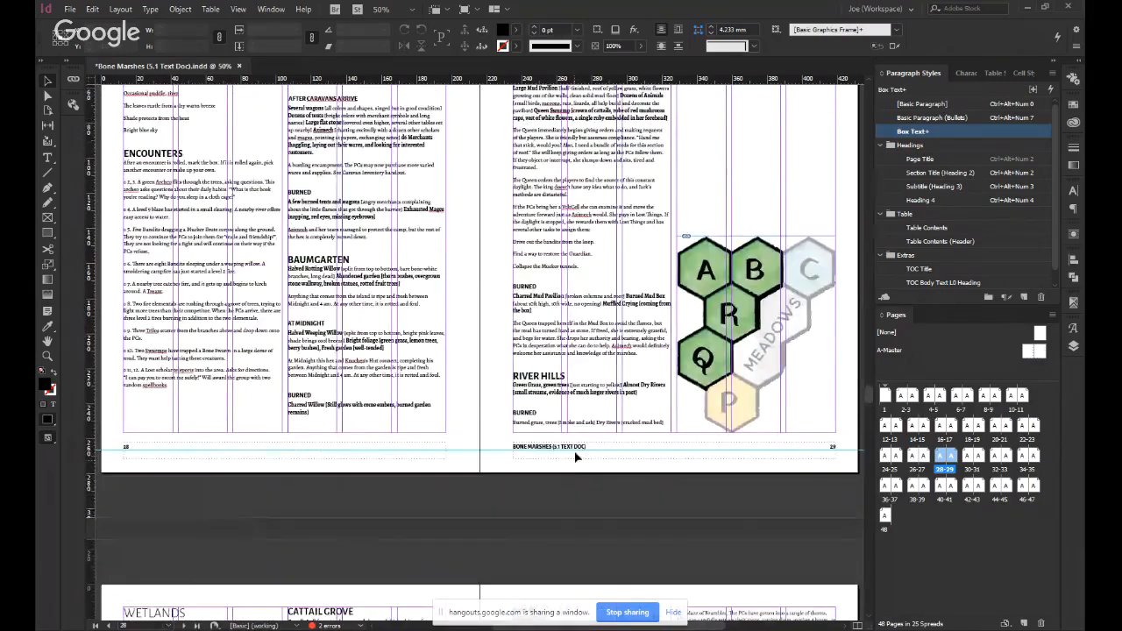
Look over the Forest spread on pages 28–29 and the Wetlands opening on page 30.
scroll(578, 438, down, 3)
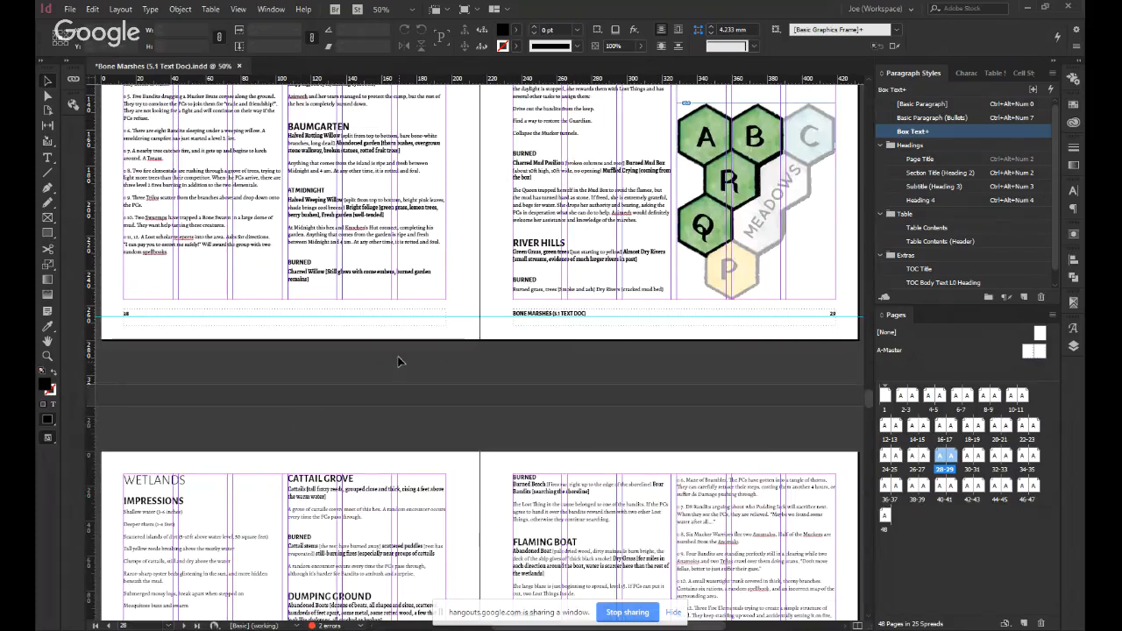
scroll(399, 361, up, 3)
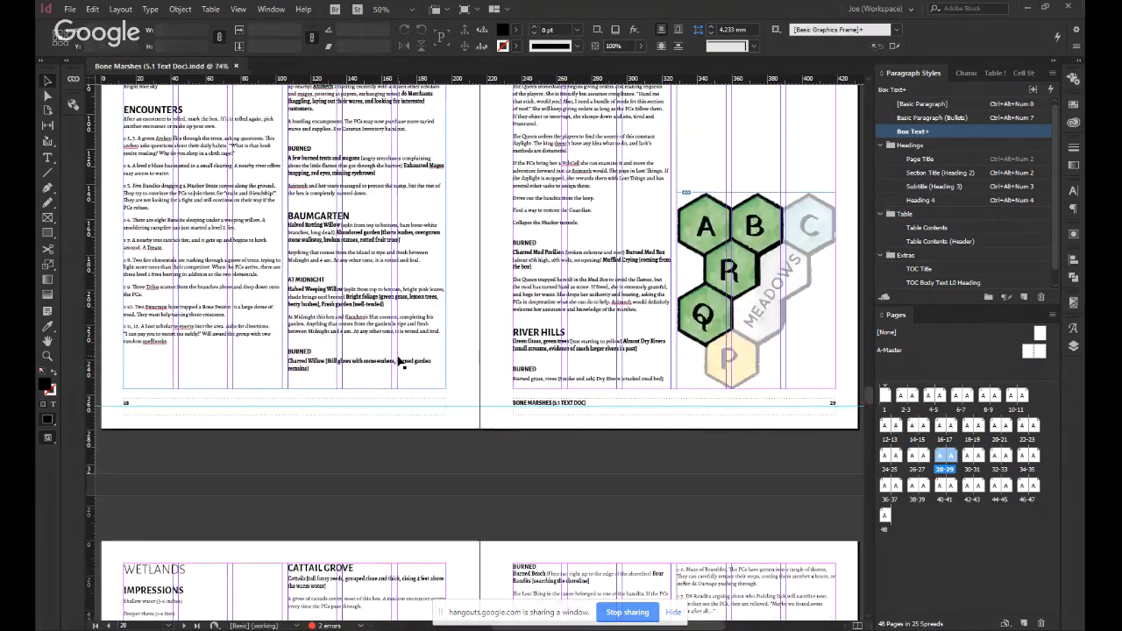
scroll(399, 361, up, 1)
scroll(399, 361, down, 2)
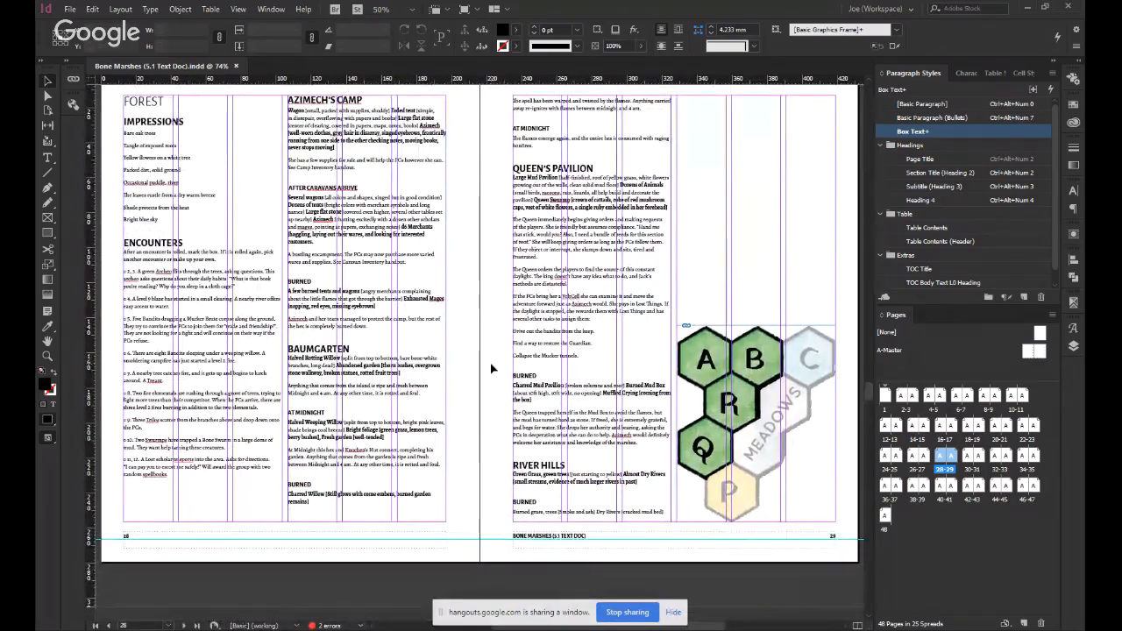
scroll(491, 370, down, 1)
scroll(493, 362, up, 1)
scroll(494, 362, up, 1)
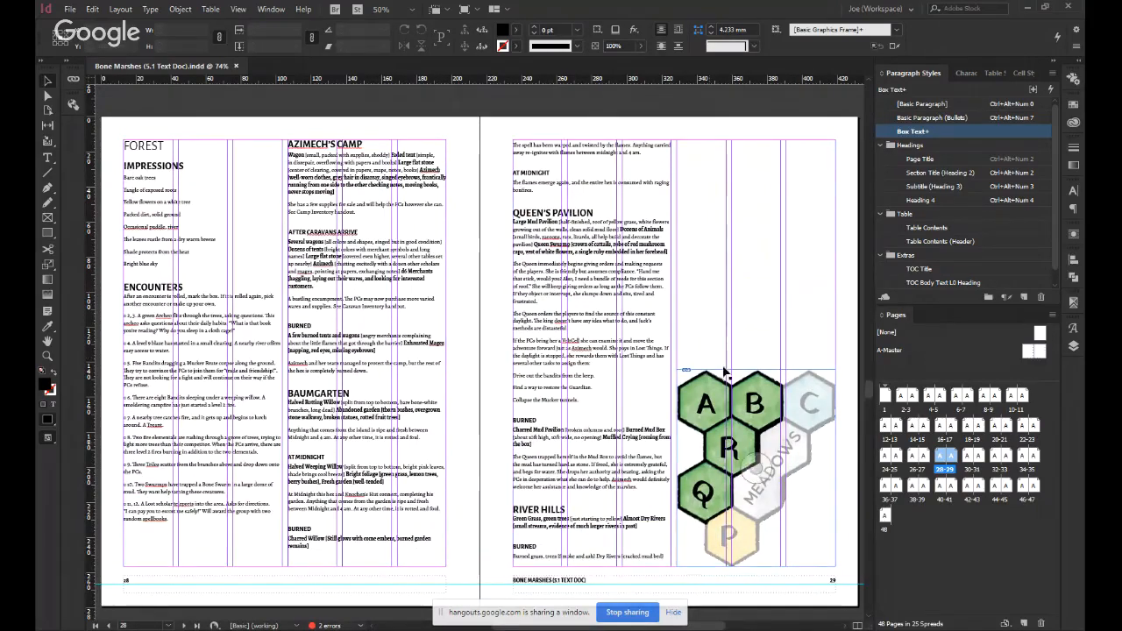
click(726, 321)
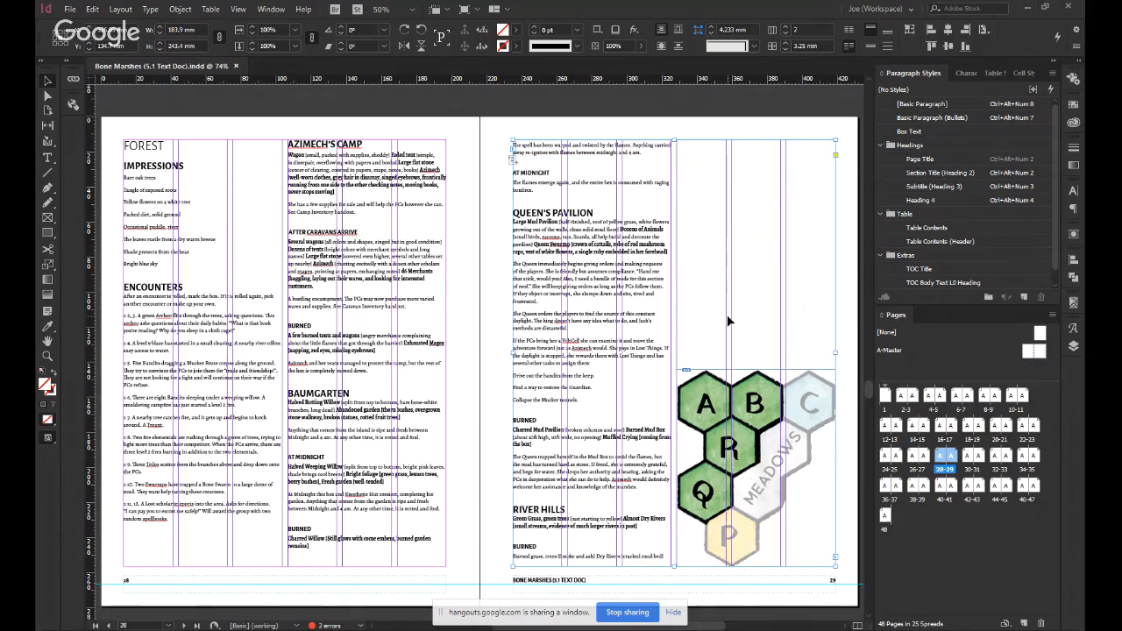
key(t)
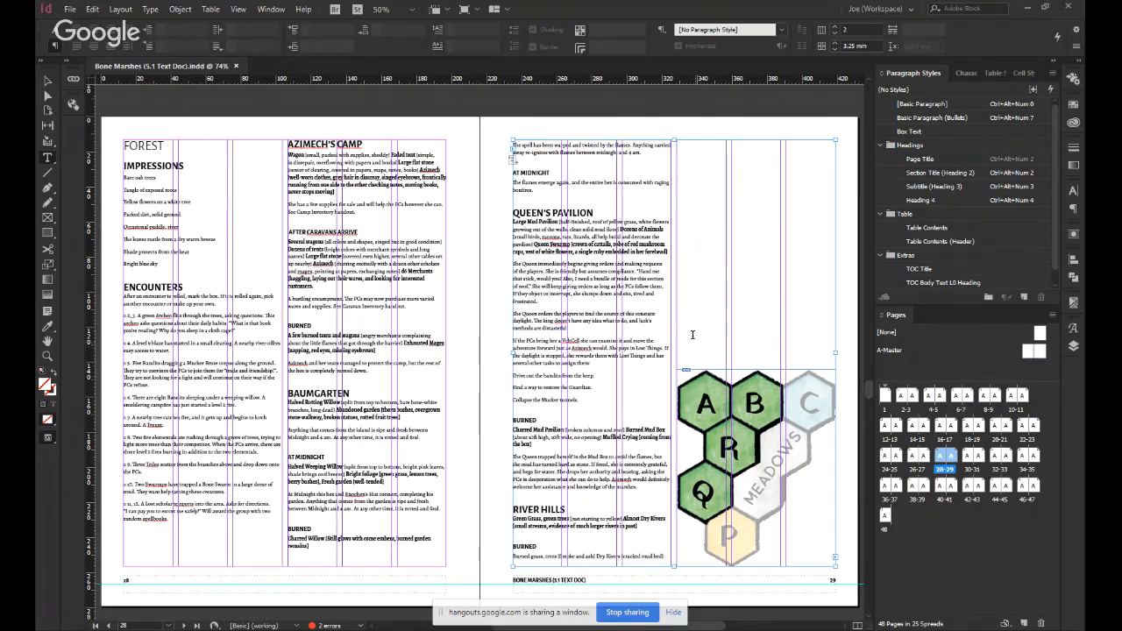
click(692, 335)
key(Escape)
Draw a text frame about 35 × 80 mm at the inner edge of page 29, enter the letter A and apply Basic Paragraph.
click(726, 120)
key(t)
mouse_move(481, 150)
mouse_down()
mouse_move(506, 273)
mouse_move(541, 290)
mouse_up()
text(A)
key(ctrl+a)
click(925, 105)
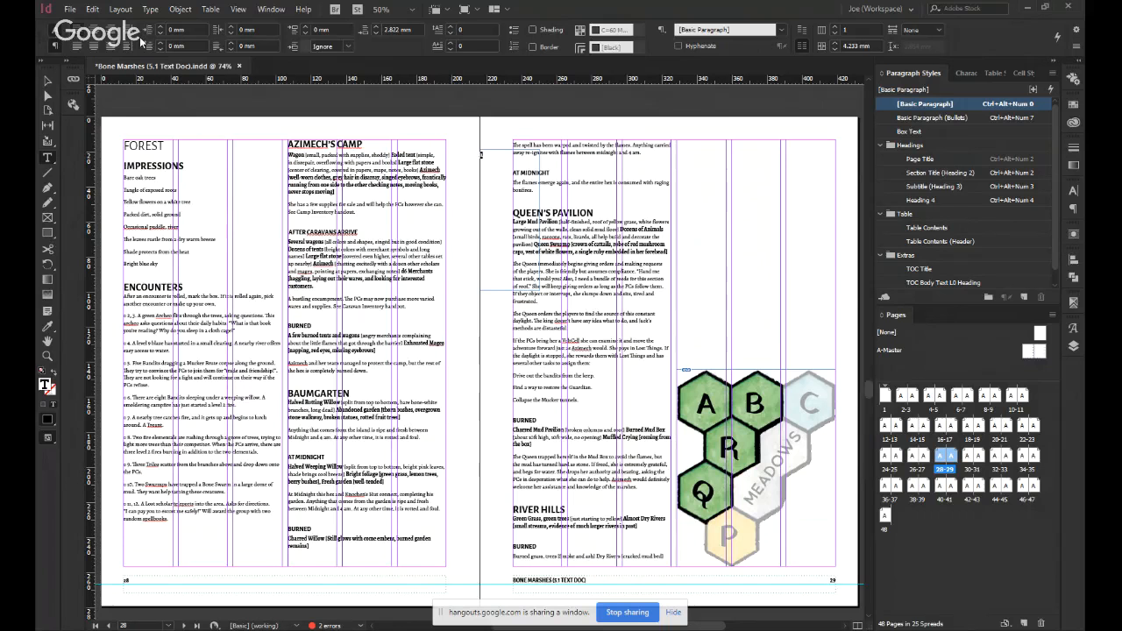
Try the letter A at 21 pt over the Forest map's A hex and remove the test frame.
click(55, 30)
drag(199, 30, 238, 25)
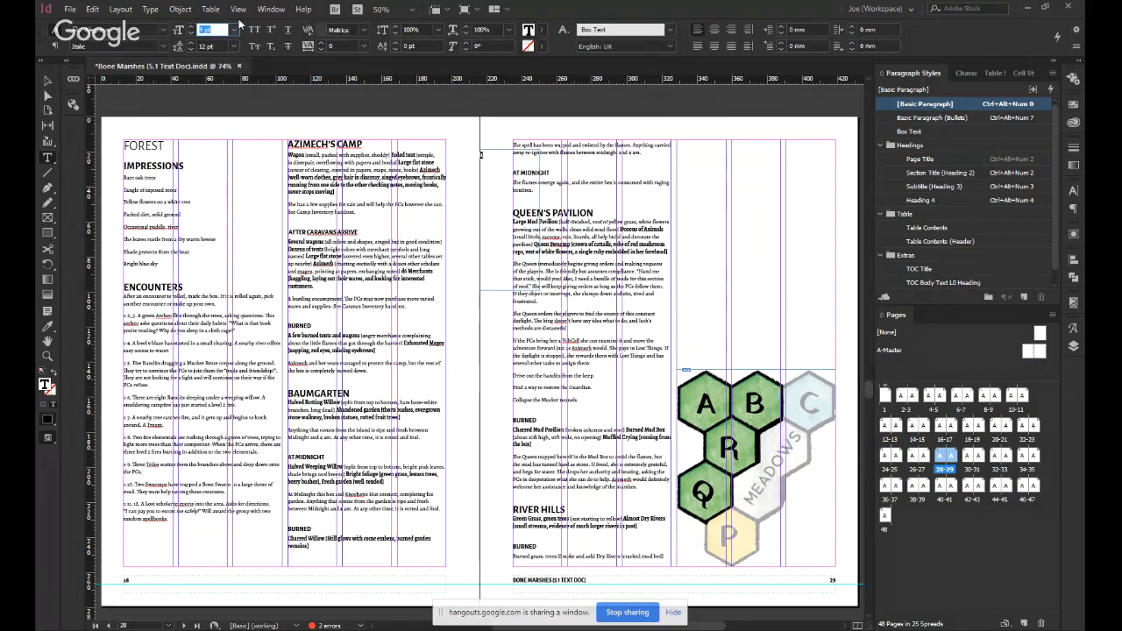
text(21)
key(Return)
key(Escape)
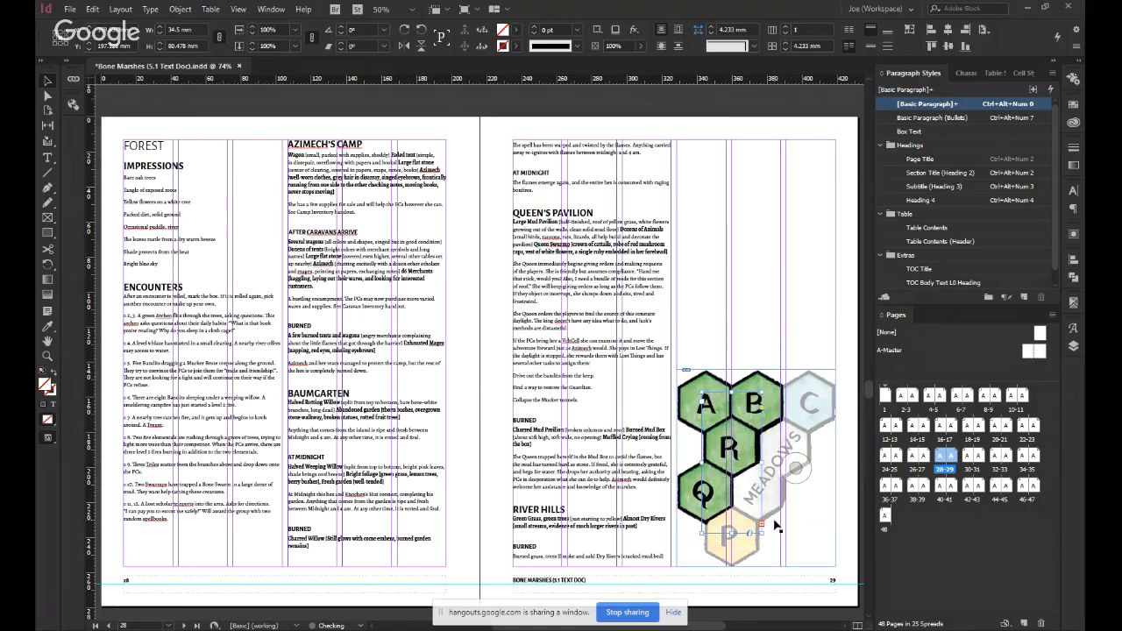
key(Delete)
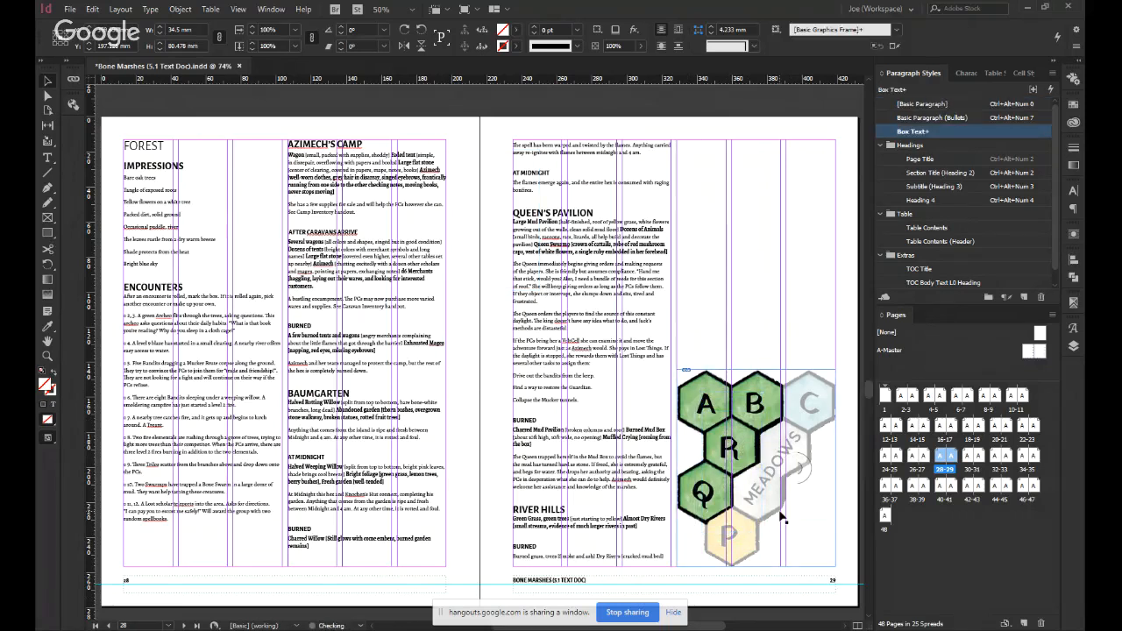
Try adding the hex letter A after the Queen's Pavilion heading on page 29, and remove it.
drag(721, 404, 692, 401)
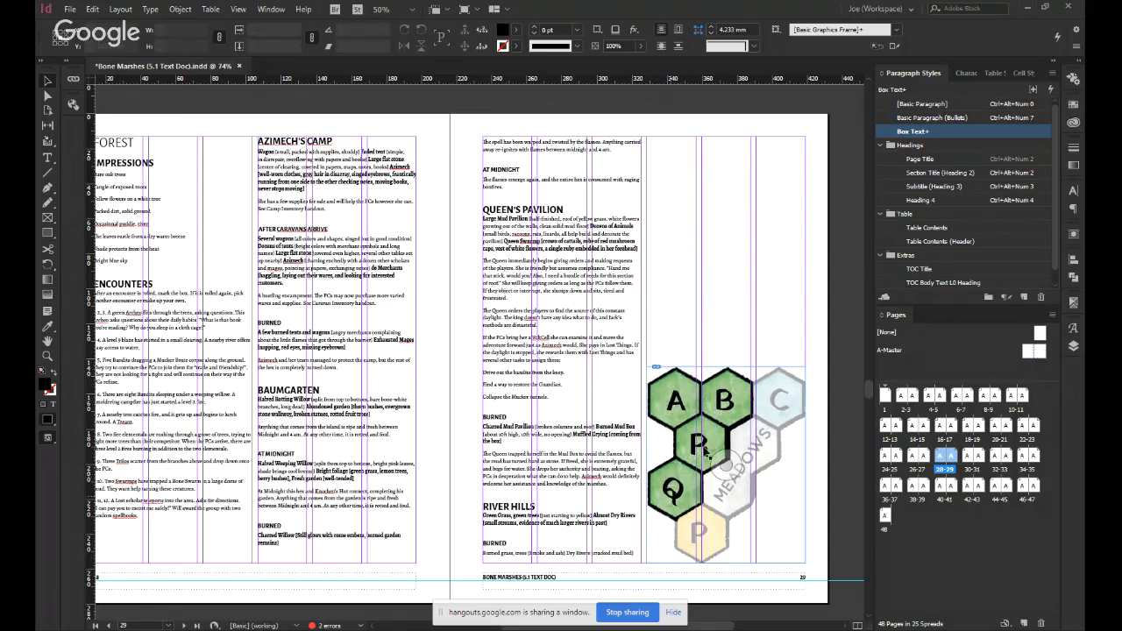
click(592, 208)
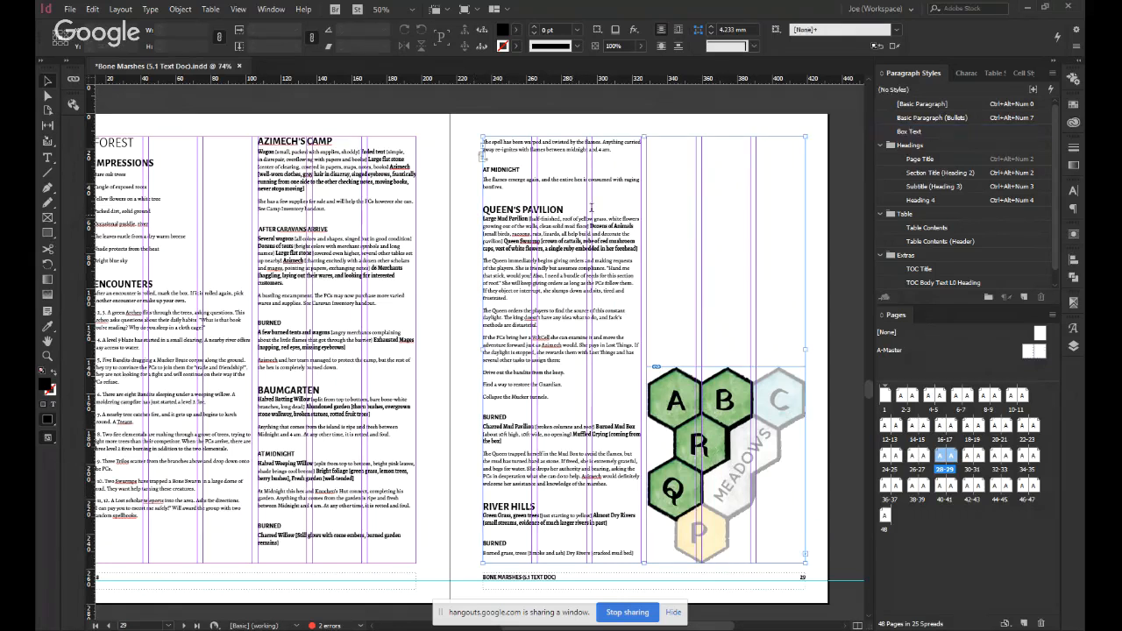
double_click(592, 208)
text(A)
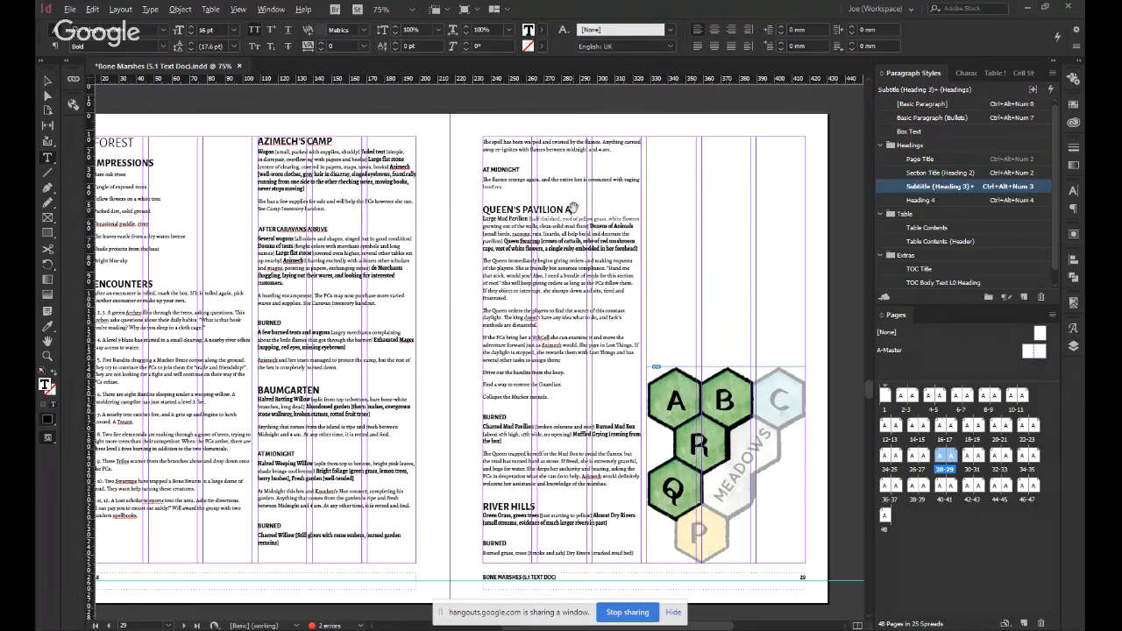
scroll(573, 208, up, 4)
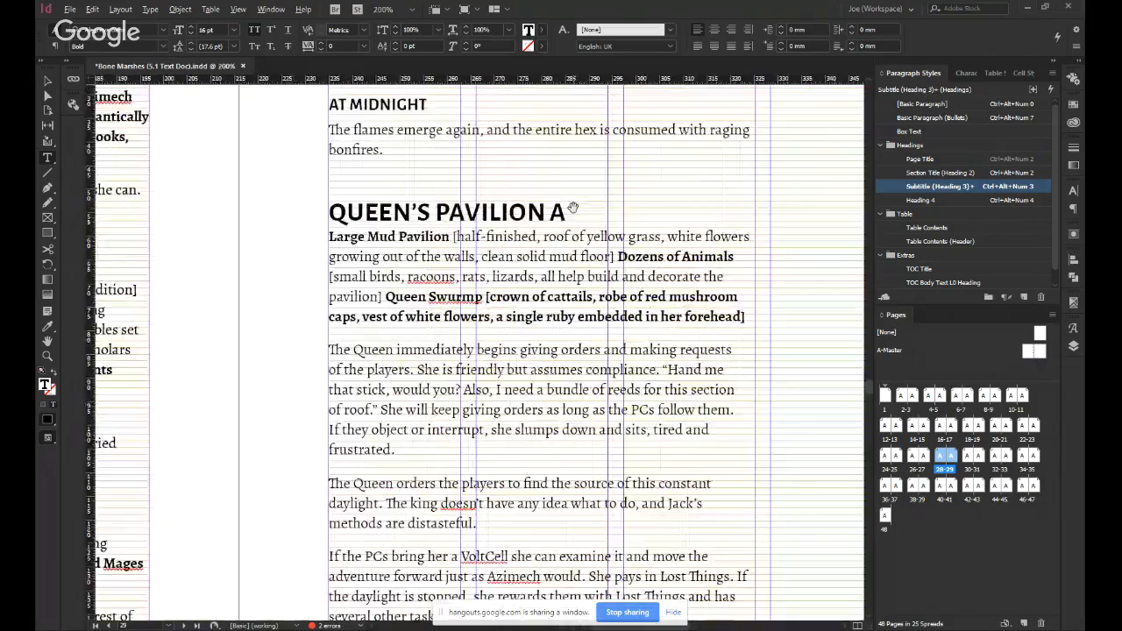
scroll(574, 208, down, 2)
scroll(573, 208, down, 1)
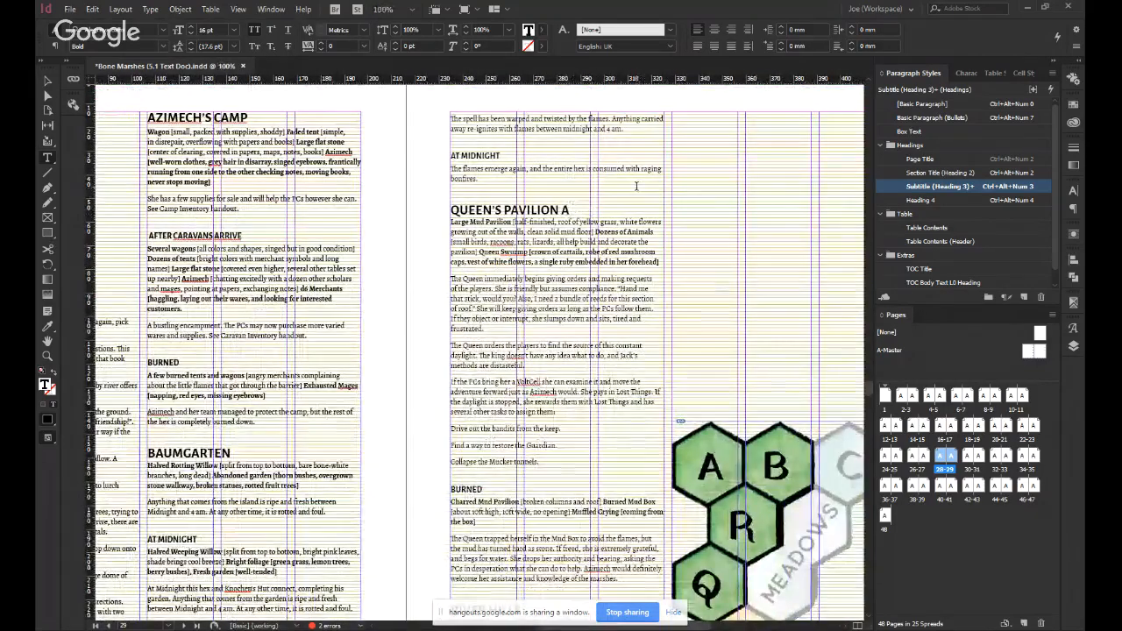
key(BackSpace)
key(Escape)
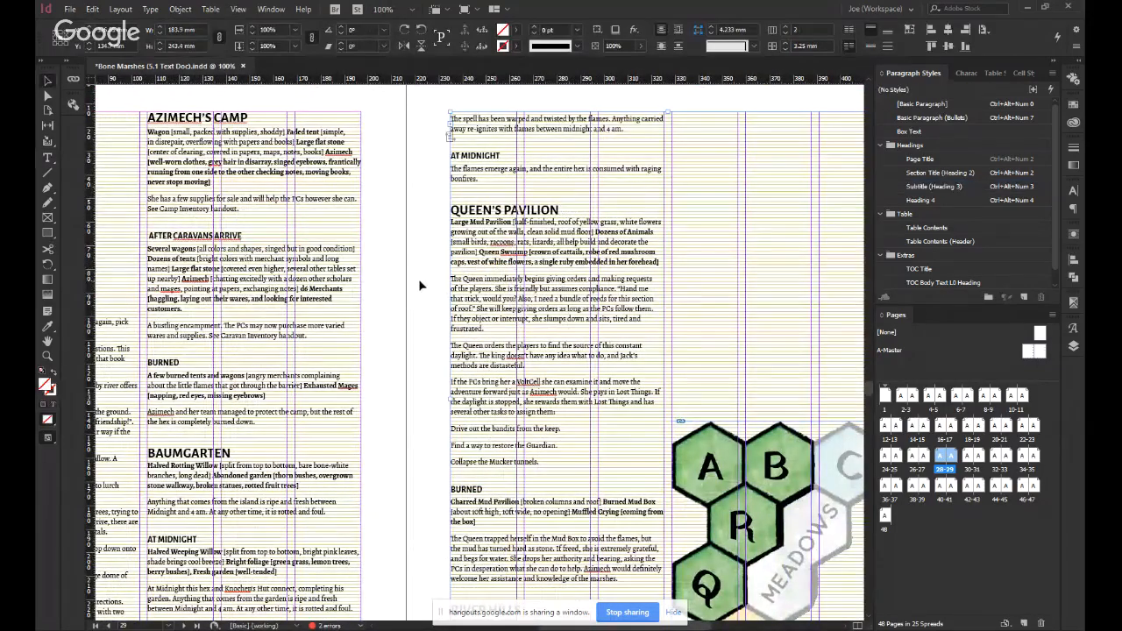
Deselect everything on the Forest spread and save the document.
drag(703, 355, 567, 294)
key(ctrl+shift+a)
key(ctrl+s)
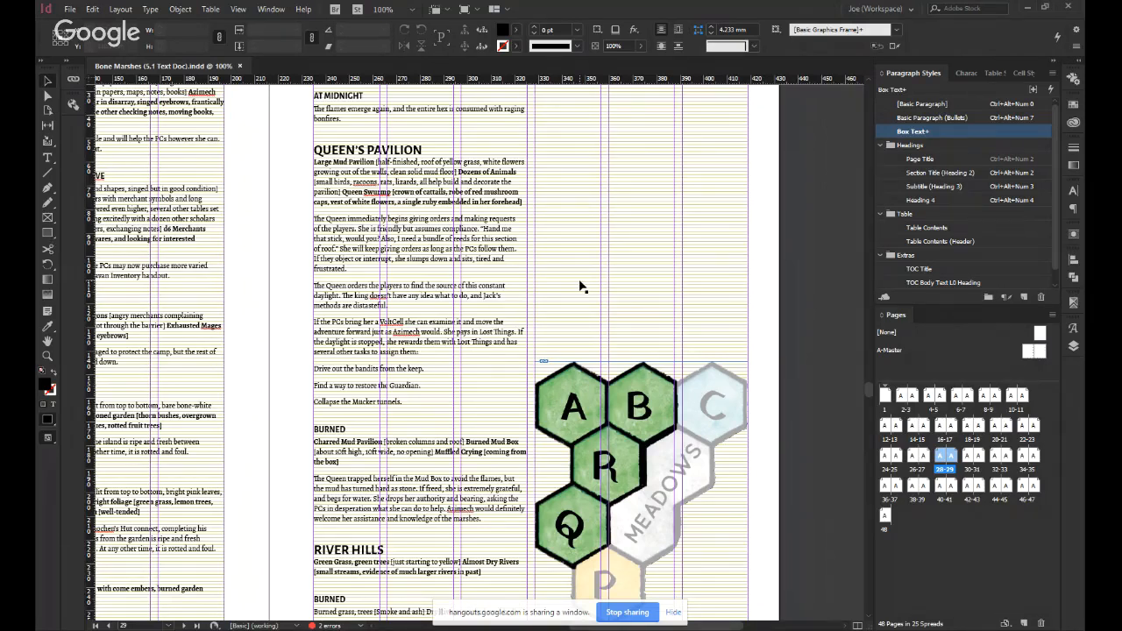
Examine the Queen's Pavilion heading and its text next to the Forest hex map on page 29.
double_click(349, 155)
drag(333, 152, 339, 152)
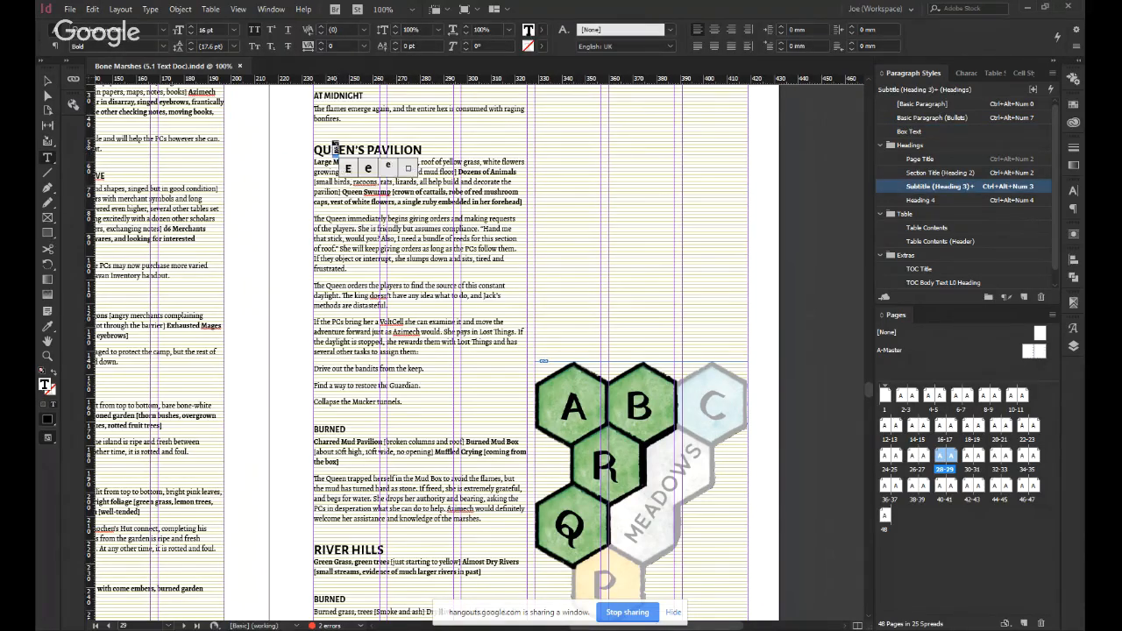
click(324, 149)
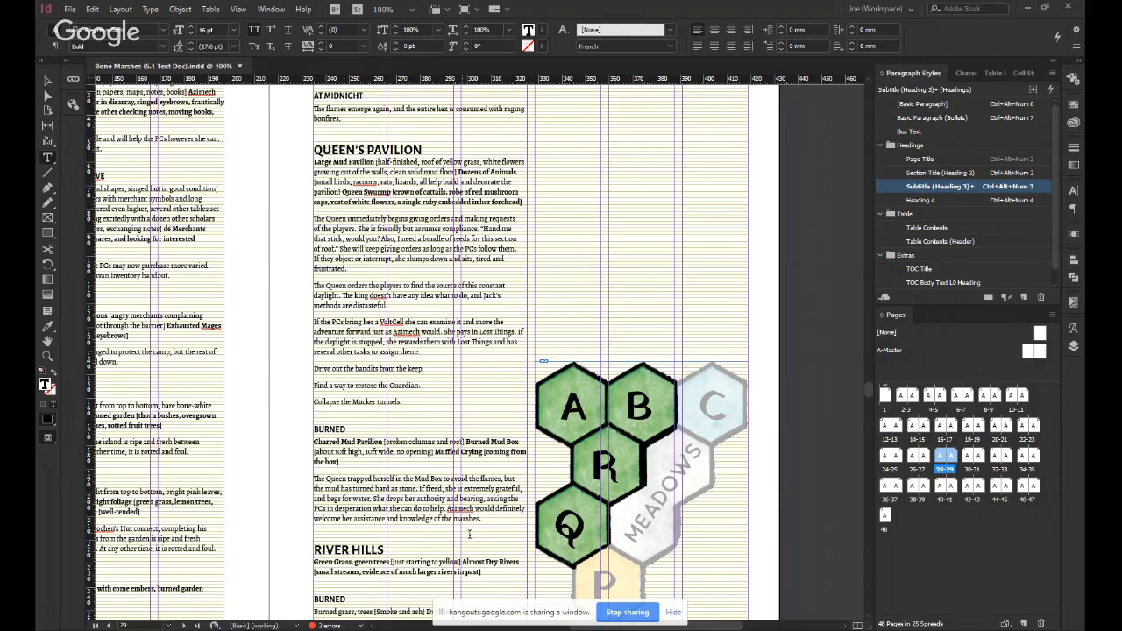
key(Escape)
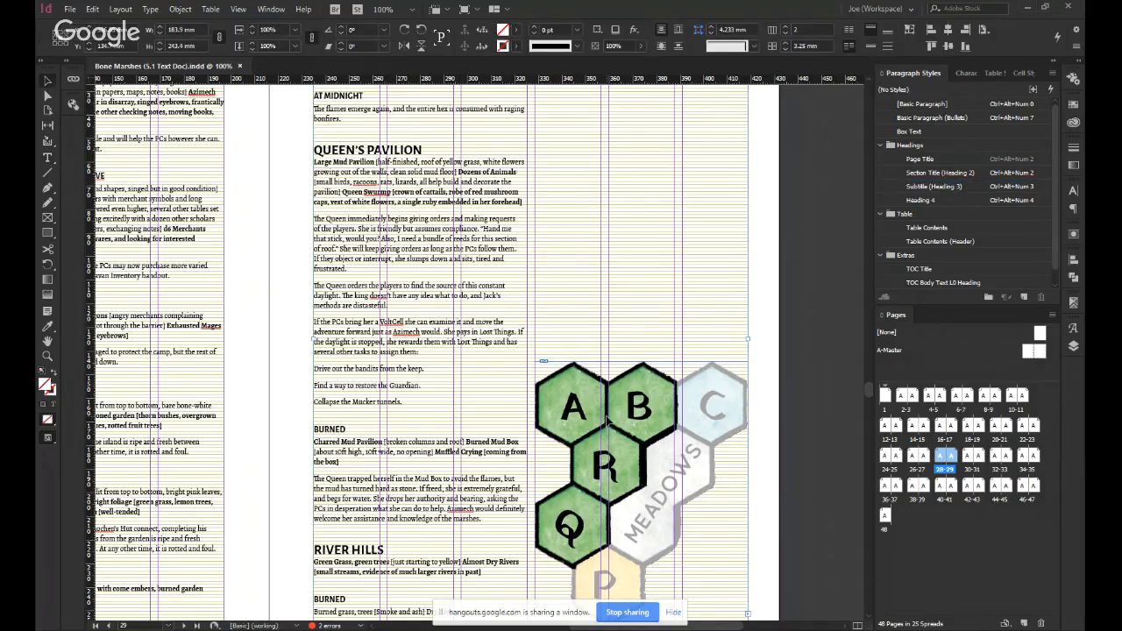
click(301, 408)
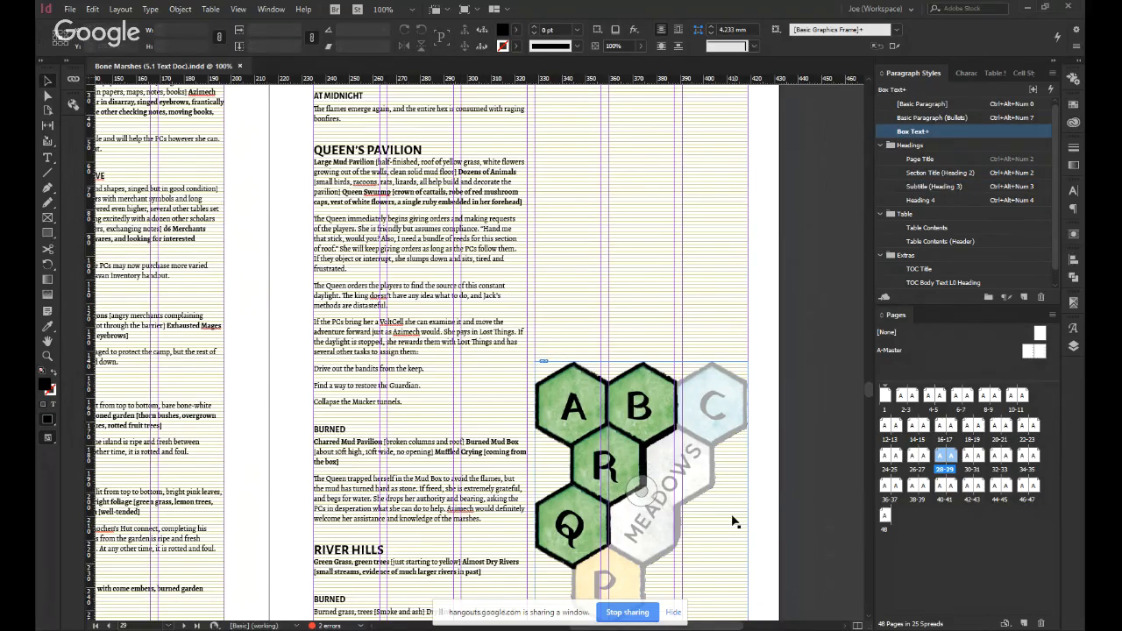
scroll(733, 522, down, 1)
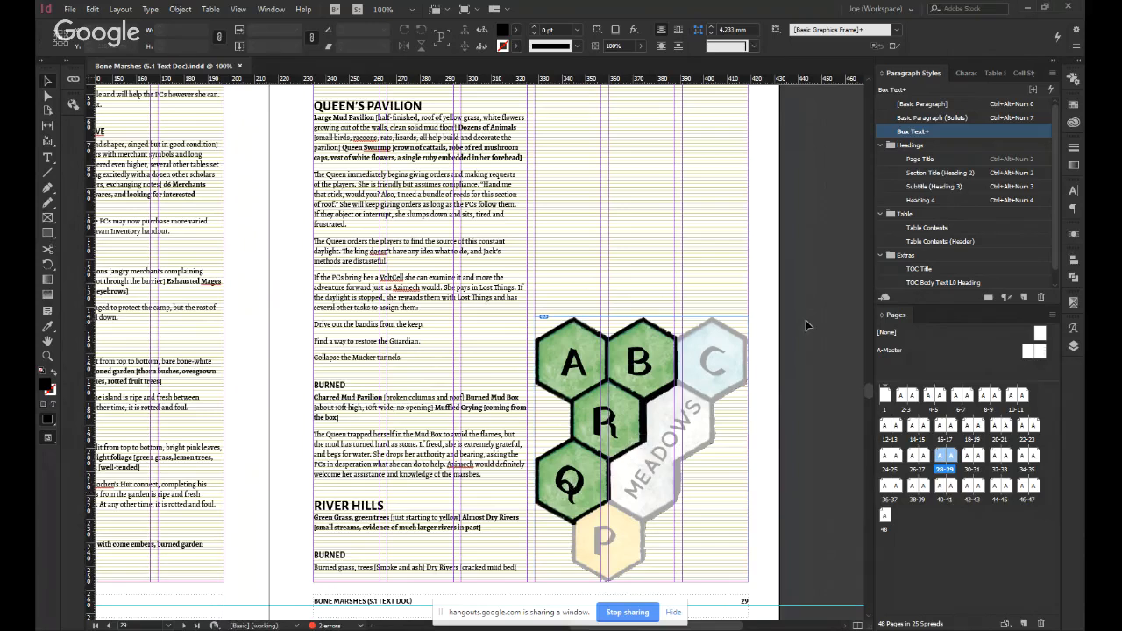
scroll(794, 333, up, 1)
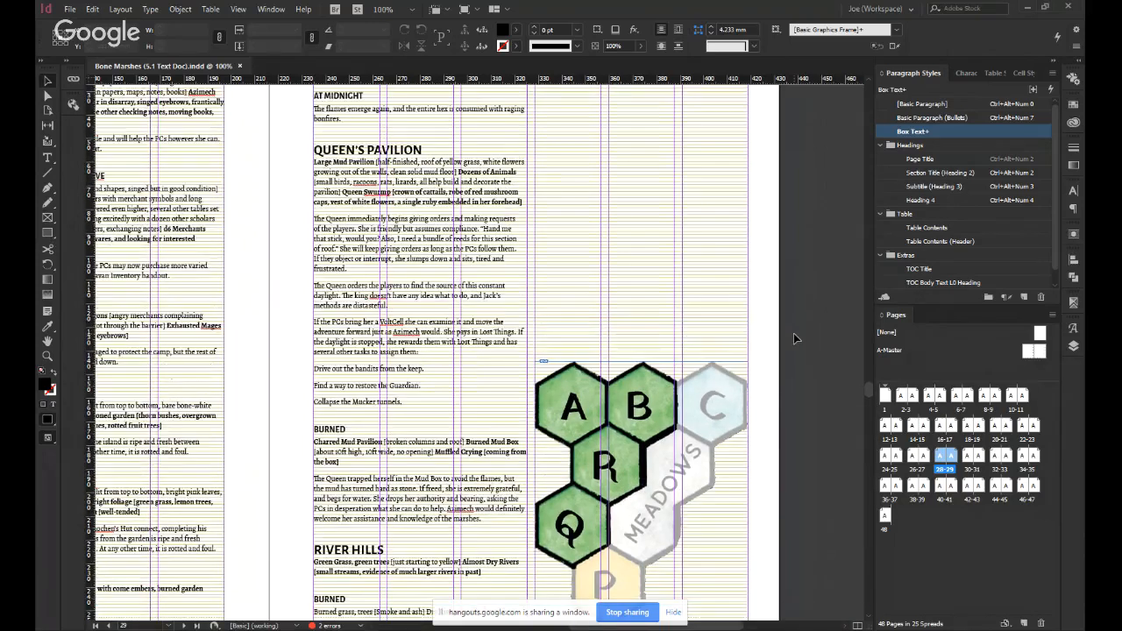
scroll(794, 333, down, 1)
double_click(360, 111)
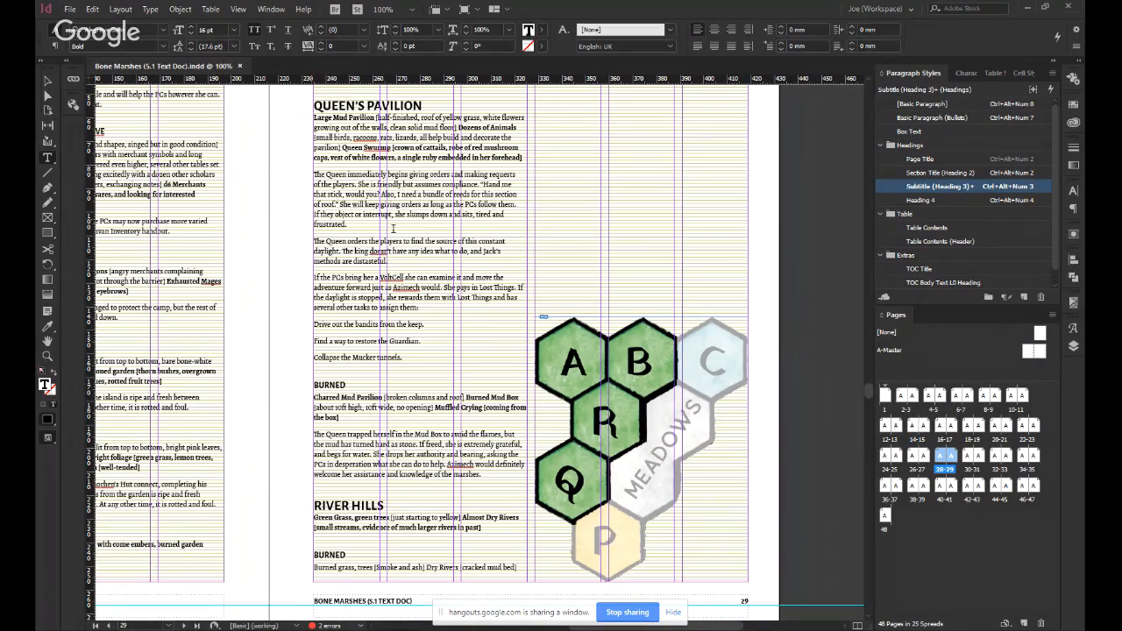
click(421, 180)
key(Escape)
click(285, 202)
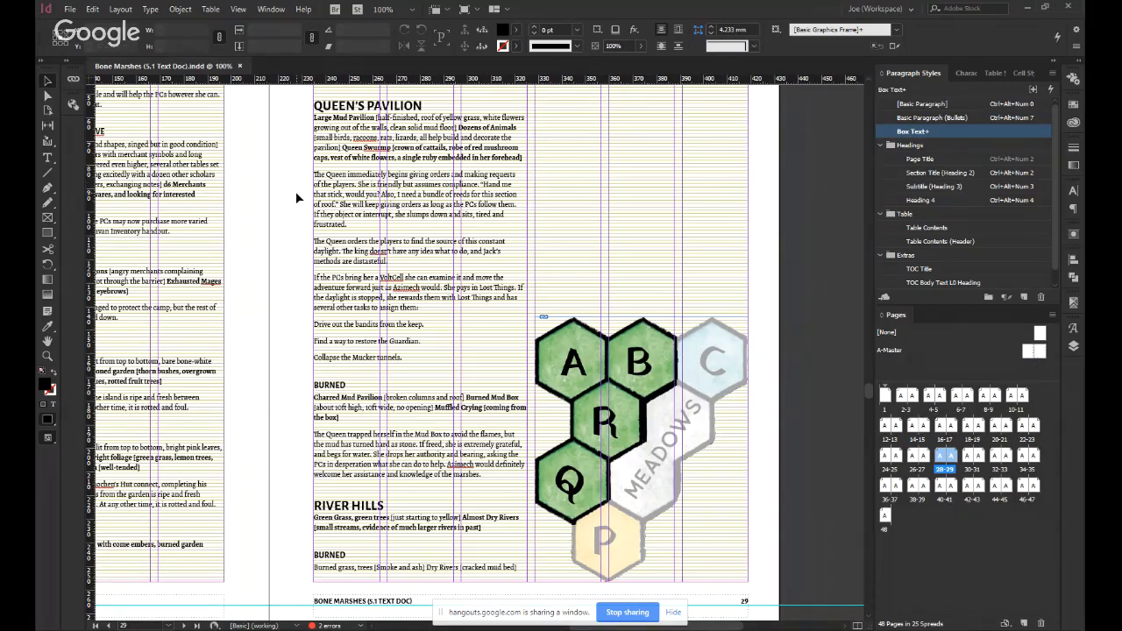
scroll(295, 191, up, 1)
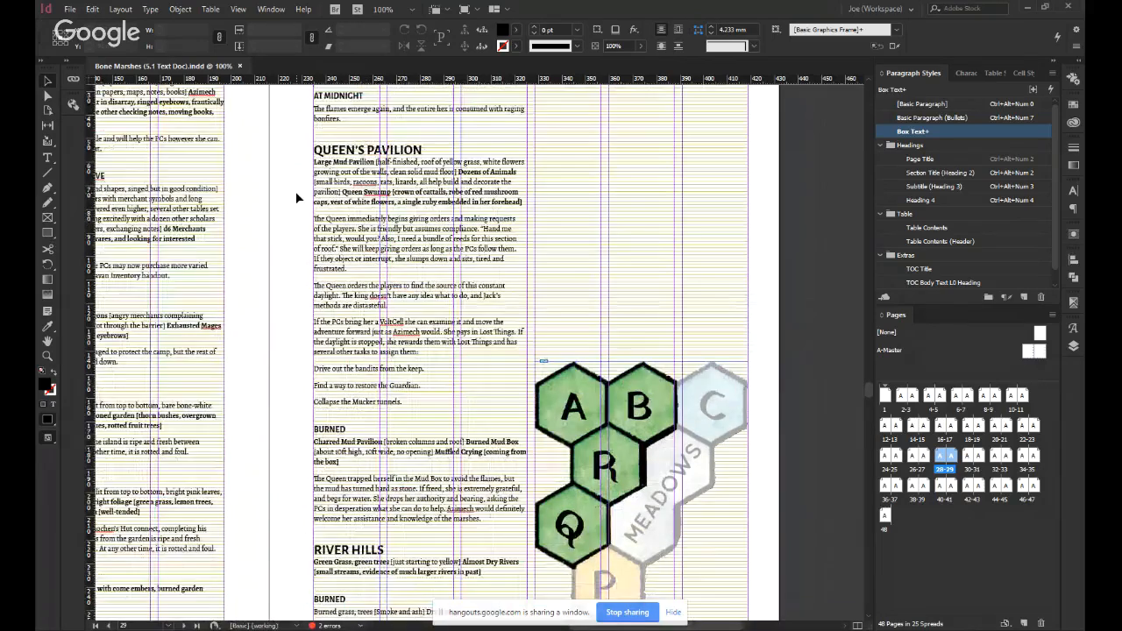
scroll(295, 191, down, 1)
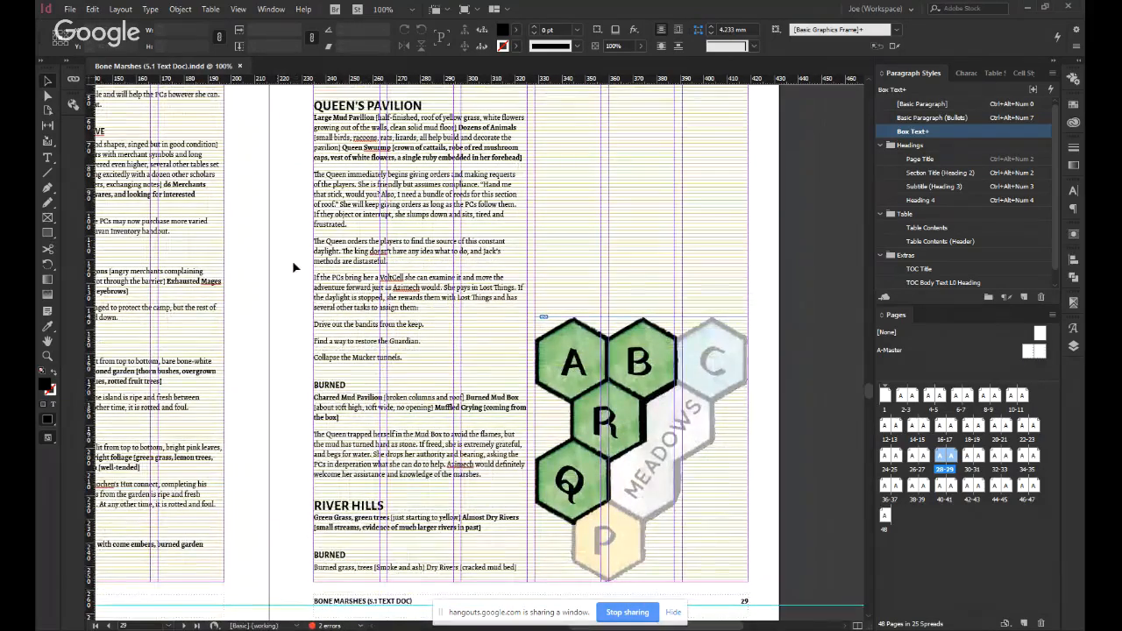
scroll(359, 336, down, 1)
scroll(389, 341, up, 1)
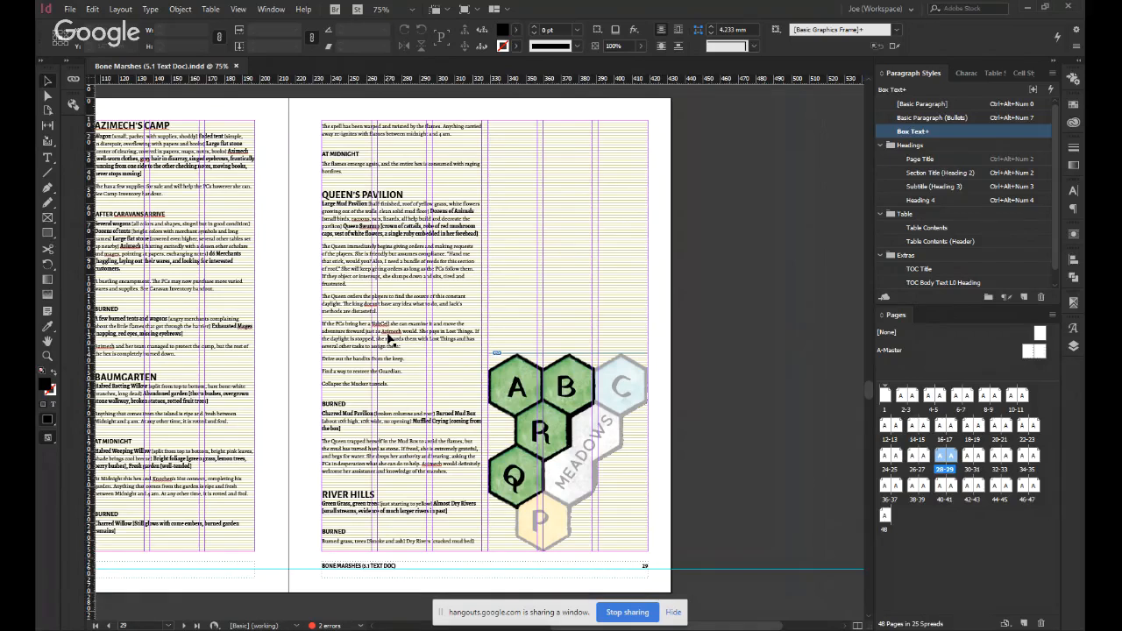
double_click(329, 193)
drag(329, 194, 363, 195)
click(364, 245)
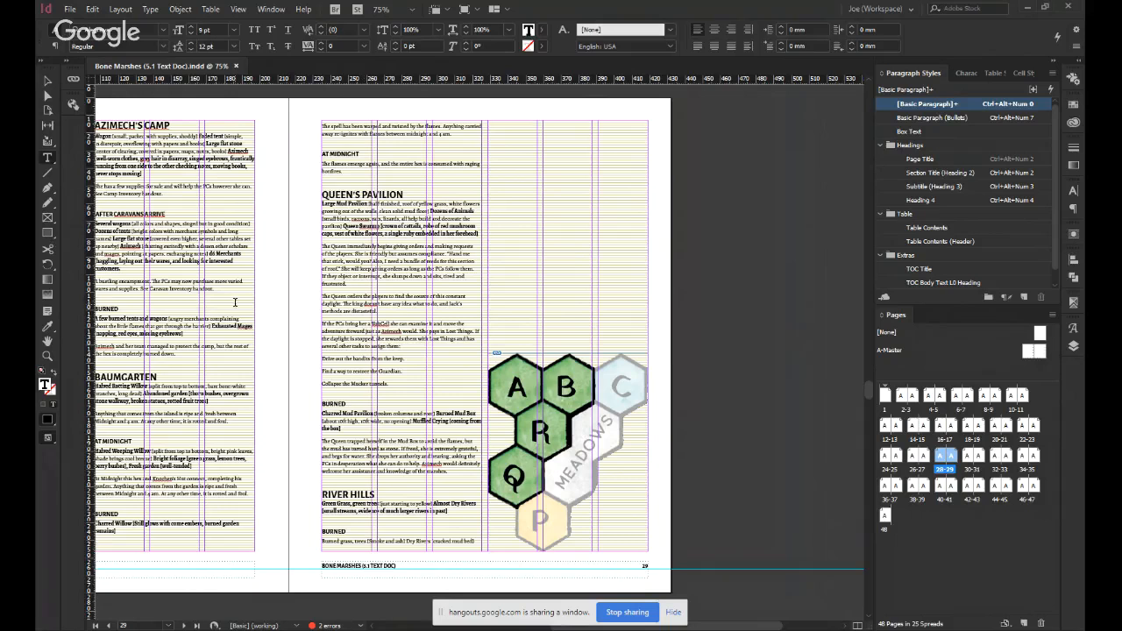
key(Escape)
click(297, 233)
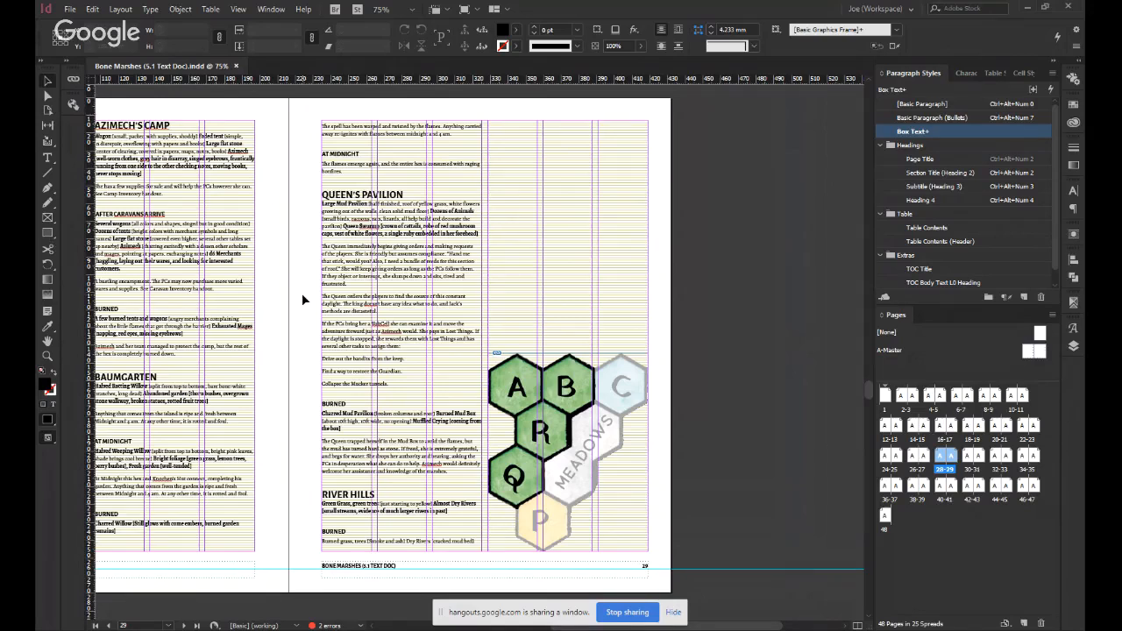
scroll(303, 300, down, 1)
click(557, 342)
click(668, 352)
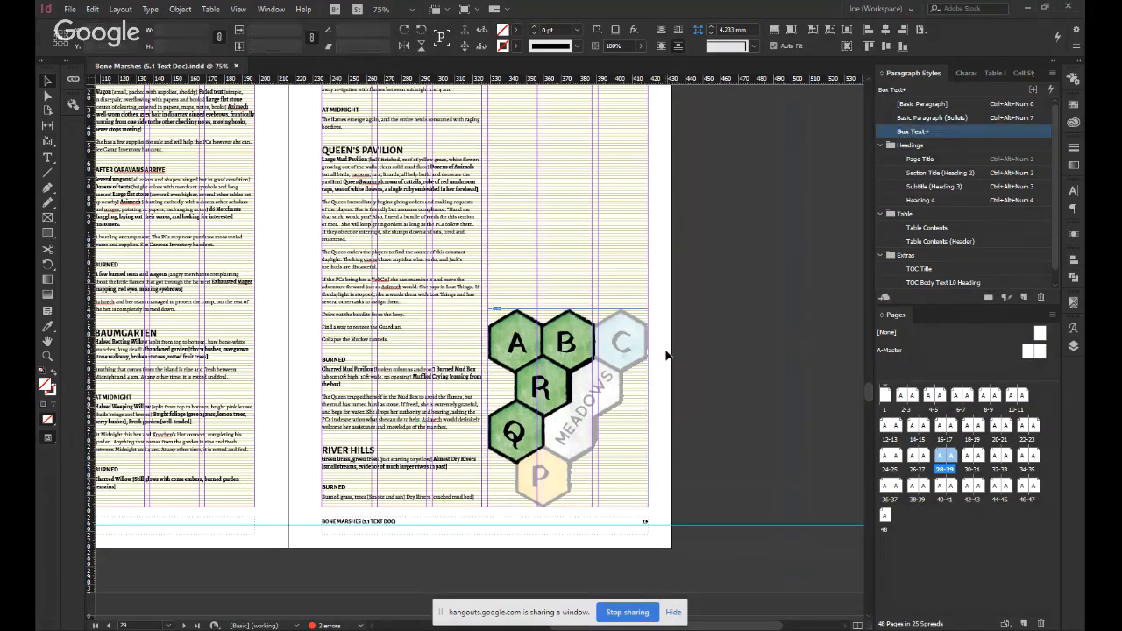
scroll(666, 355, up, 1)
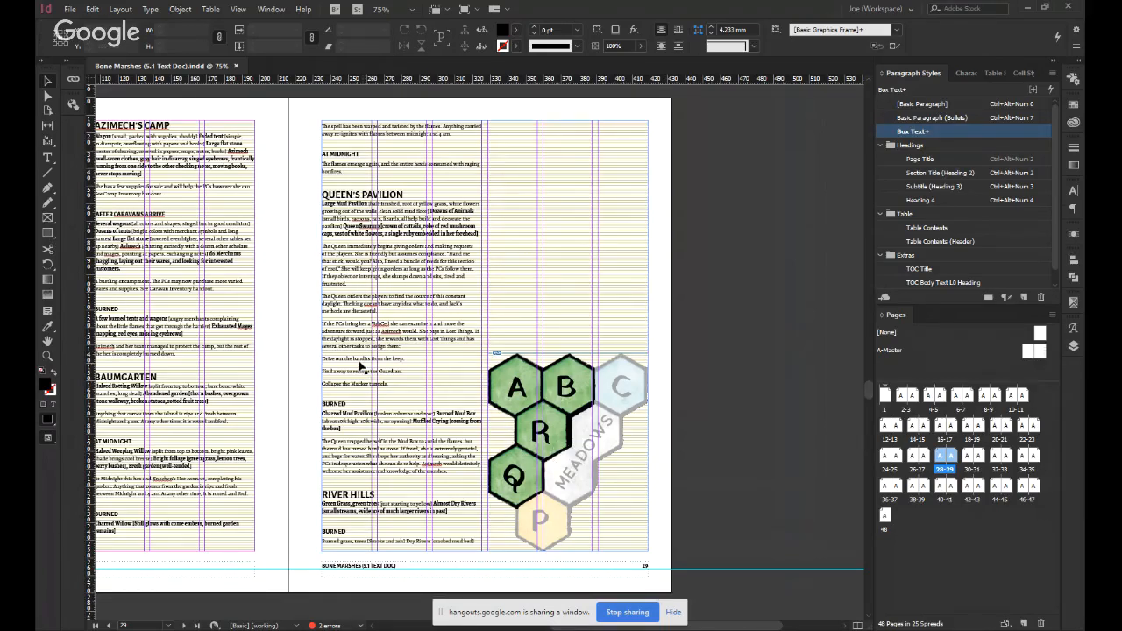
Apply the Basic Paragraph (Bullets) style to the Queen's three task lines, from the bandits to the Mucker tunnels, and save the document.
double_click(359, 384)
key(shift+Up)
key(shift+Up)
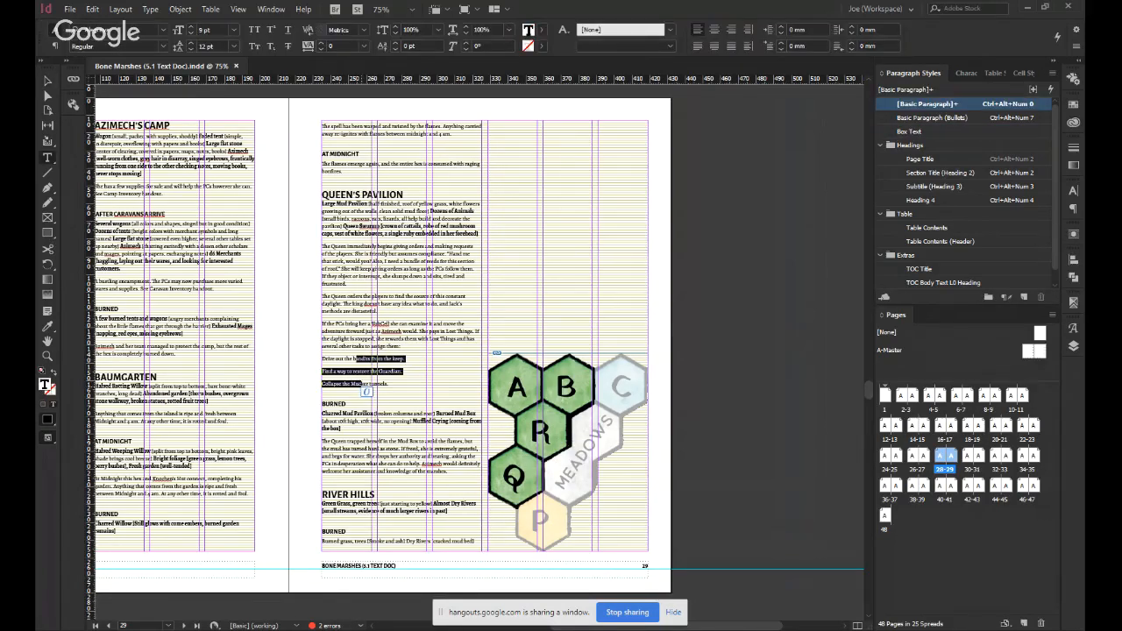
key(ctrl+alt+KP_7)
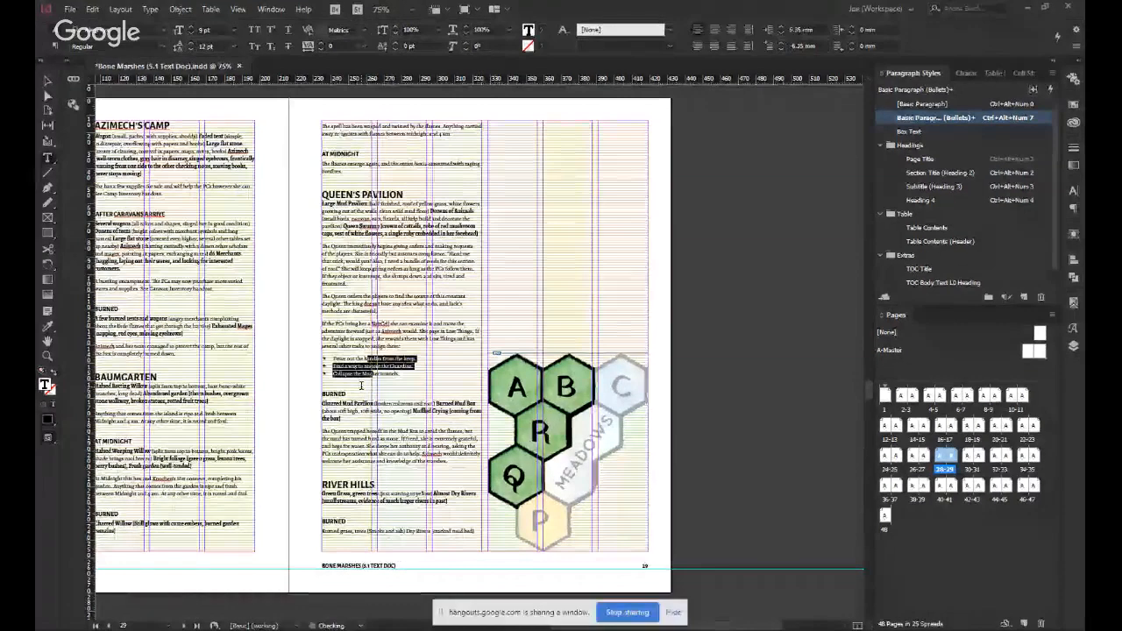
key(Escape)
key(ctrl+s)
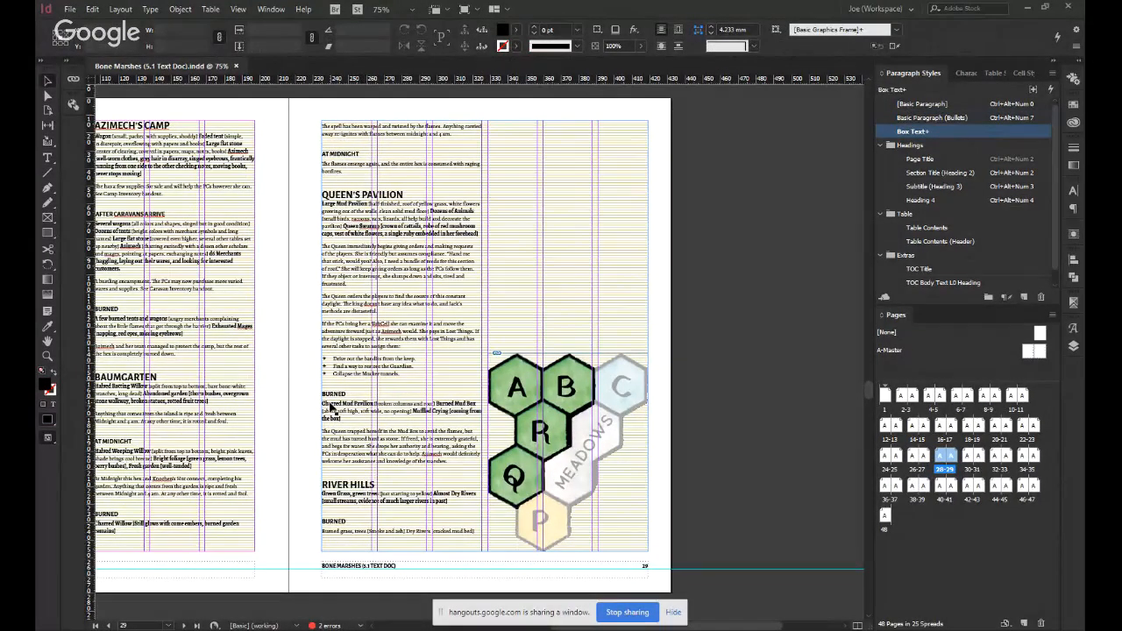
scroll(332, 409, left, 2)
scroll(332, 409, left, 2)
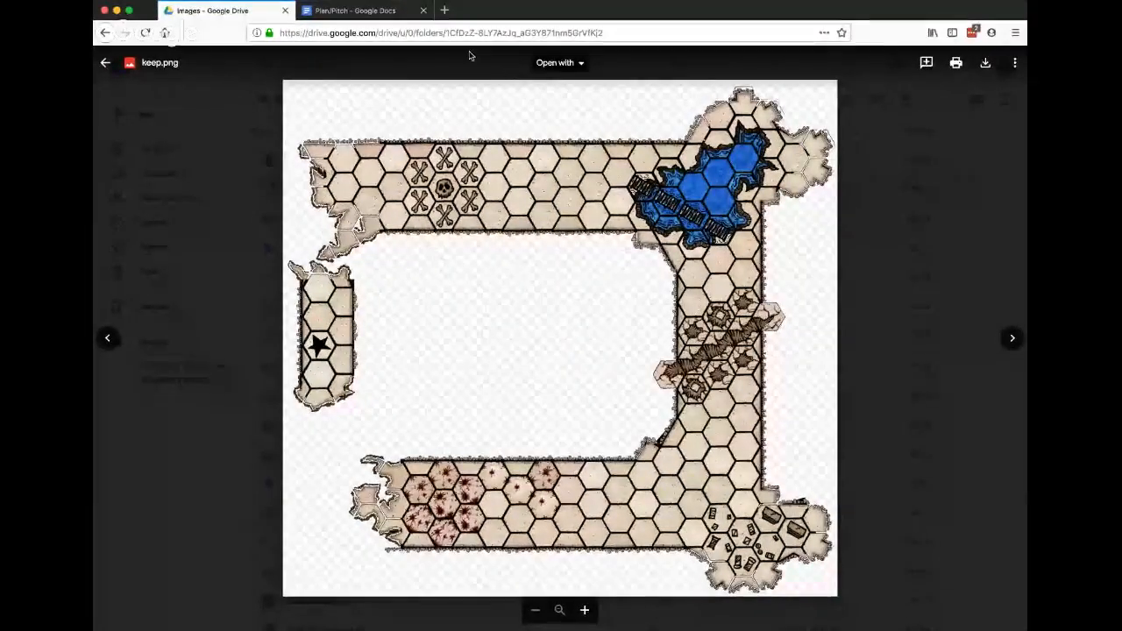
click(362, 10)
click(203, 8)
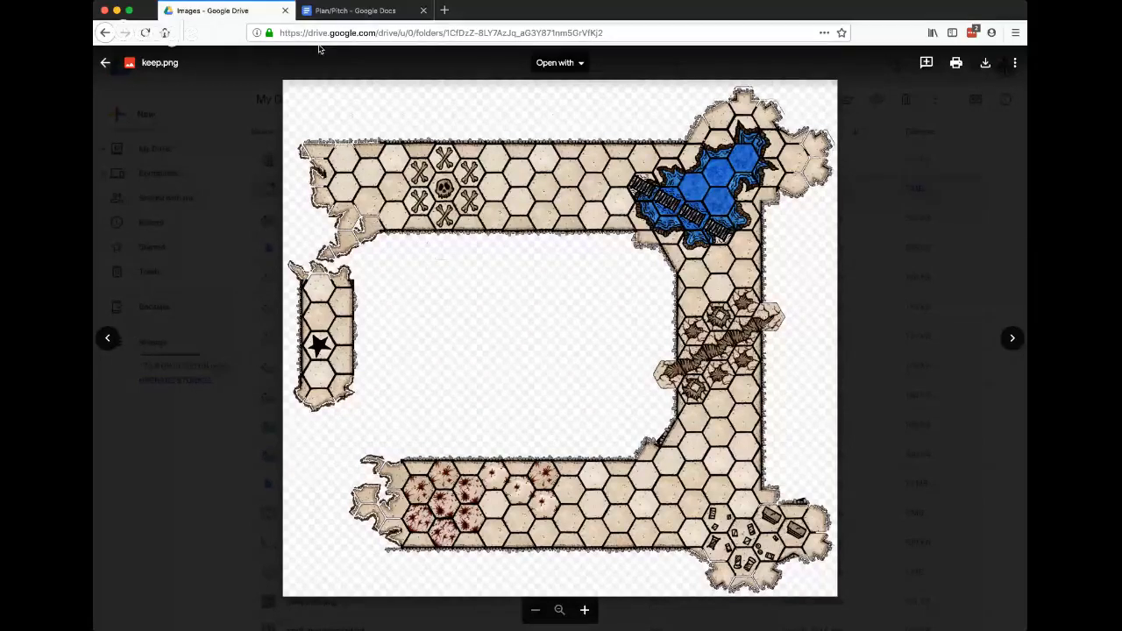
Open the Bone Marshes folder in another Google Drive browser tab and open its Playtest Materials document.
key(super+t)
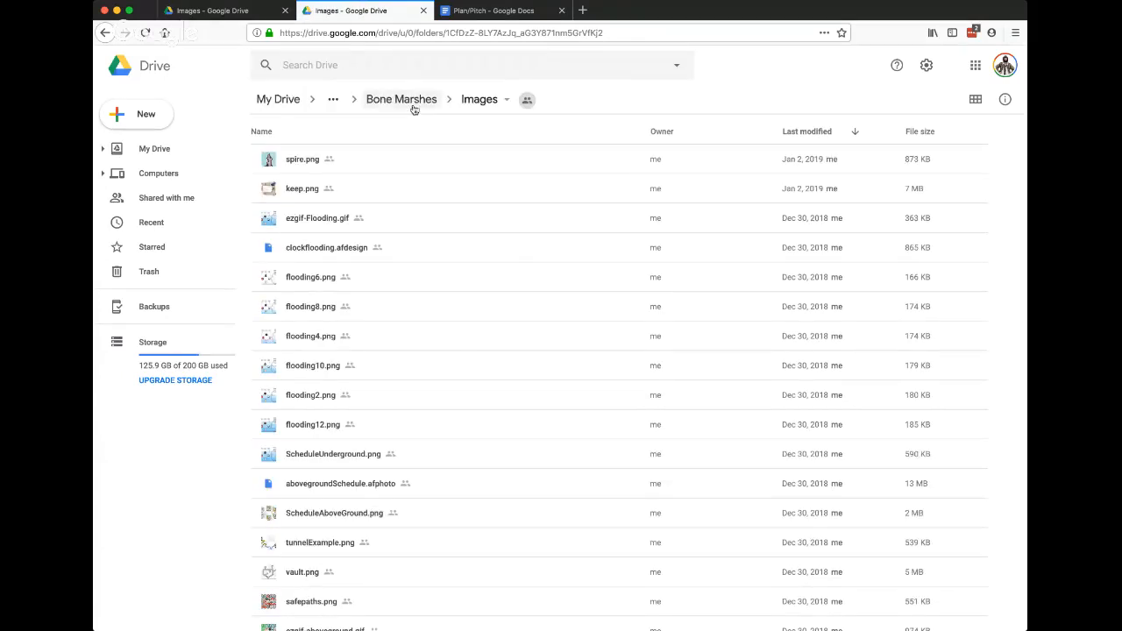
click(412, 101)
scroll(421, 268, down, 1)
scroll(419, 267, down, 2)
double_click(391, 218)
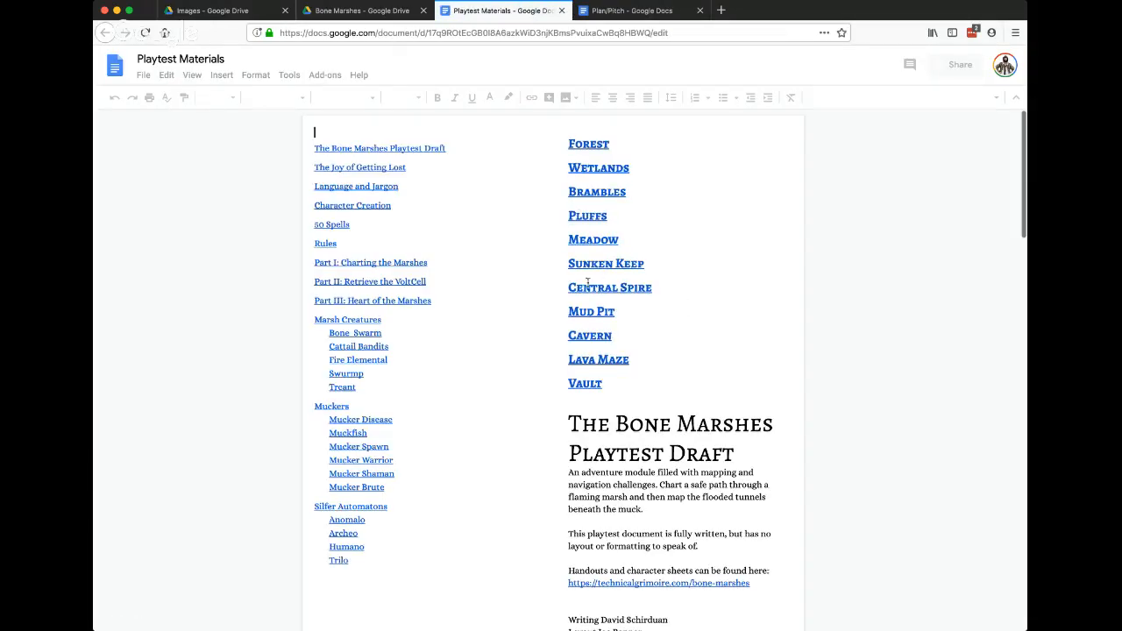
Go to the Sunken Keep section of the Playtest Materials and read its room descriptions from Bloody Entrance to Puddin' Jack.
click(606, 265)
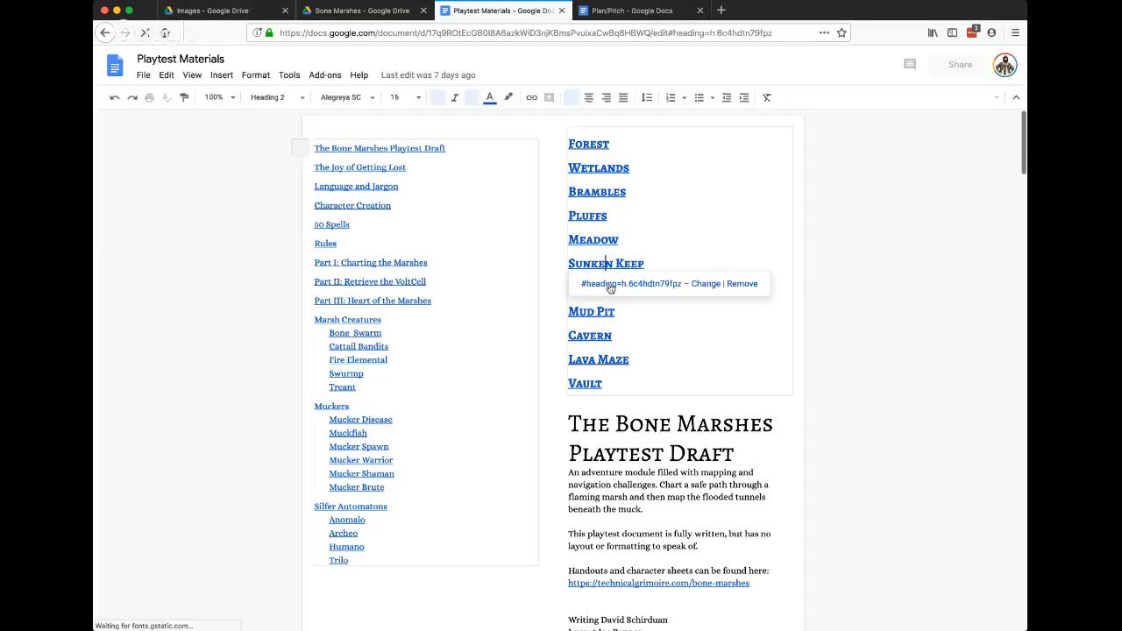
click(622, 284)
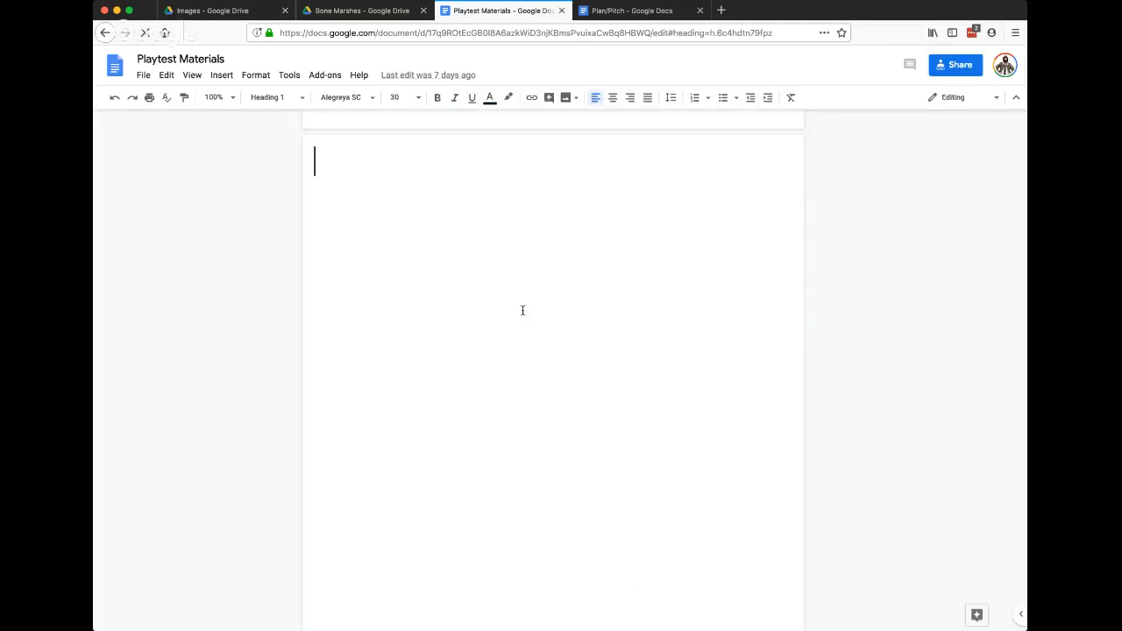
scroll(601, 288, down, 1)
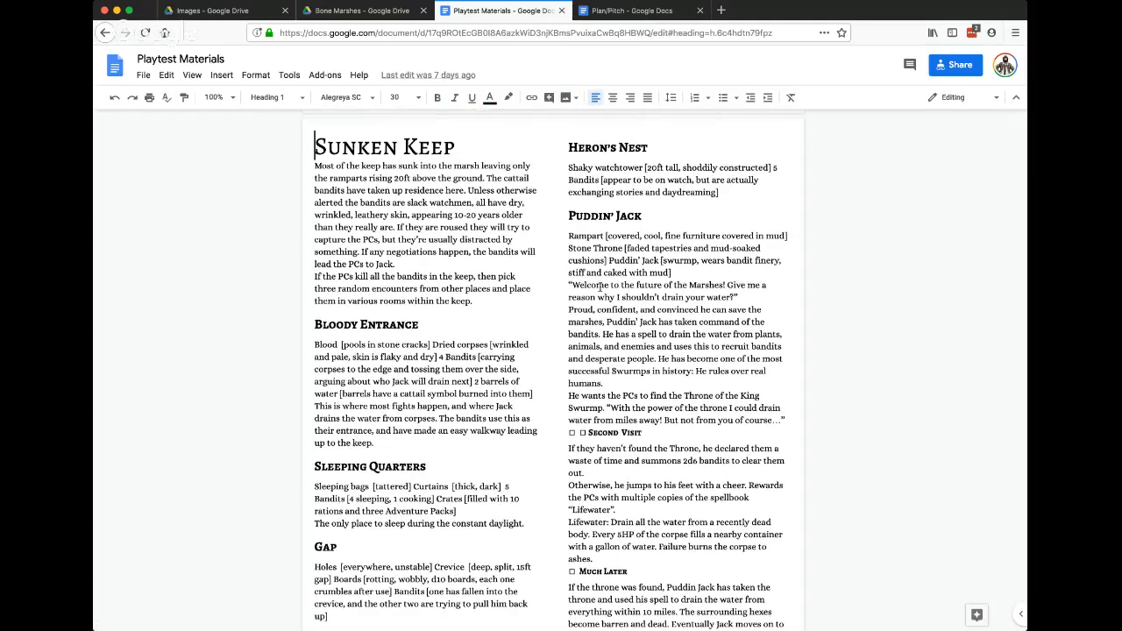
scroll(599, 288, down, 1)
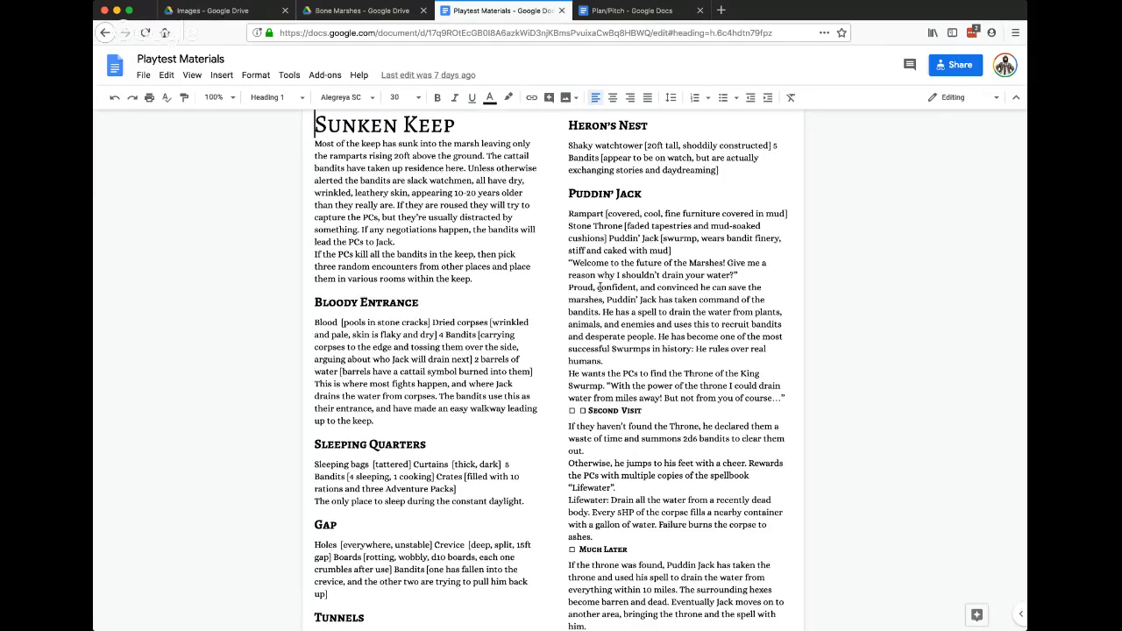
scroll(599, 288, down, 5)
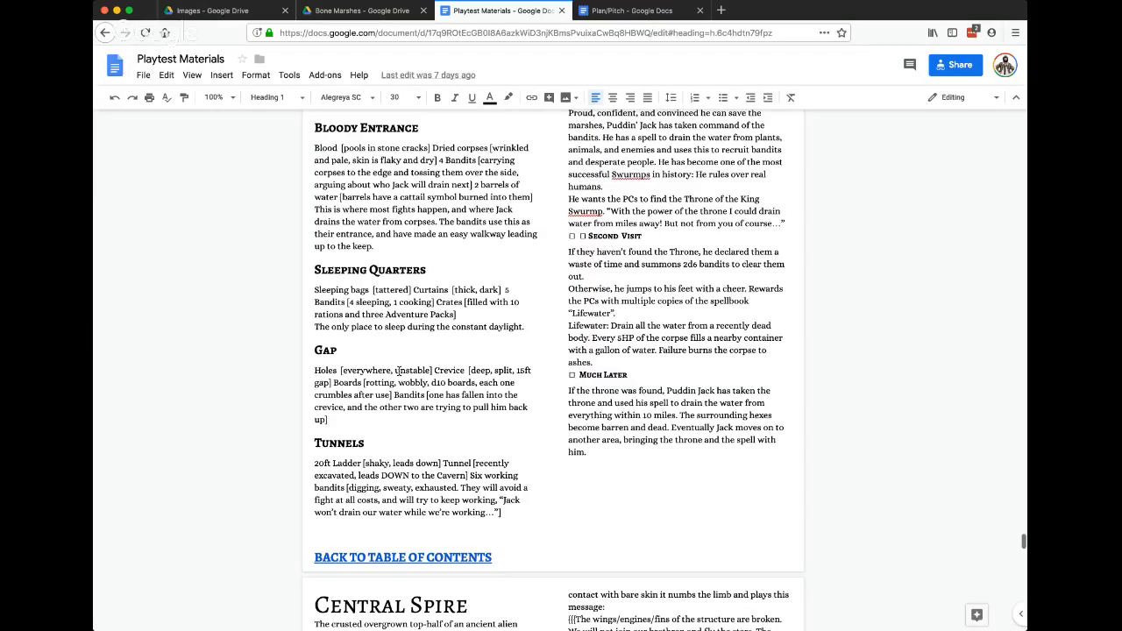
scroll(399, 370, up, 5)
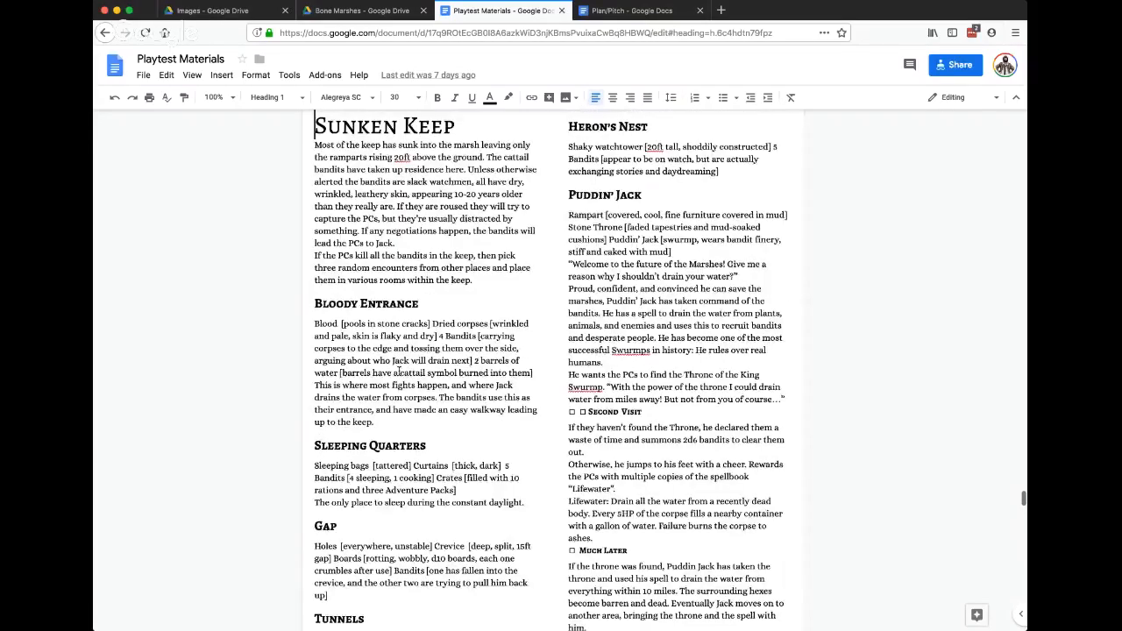
scroll(359, 158, down, 1)
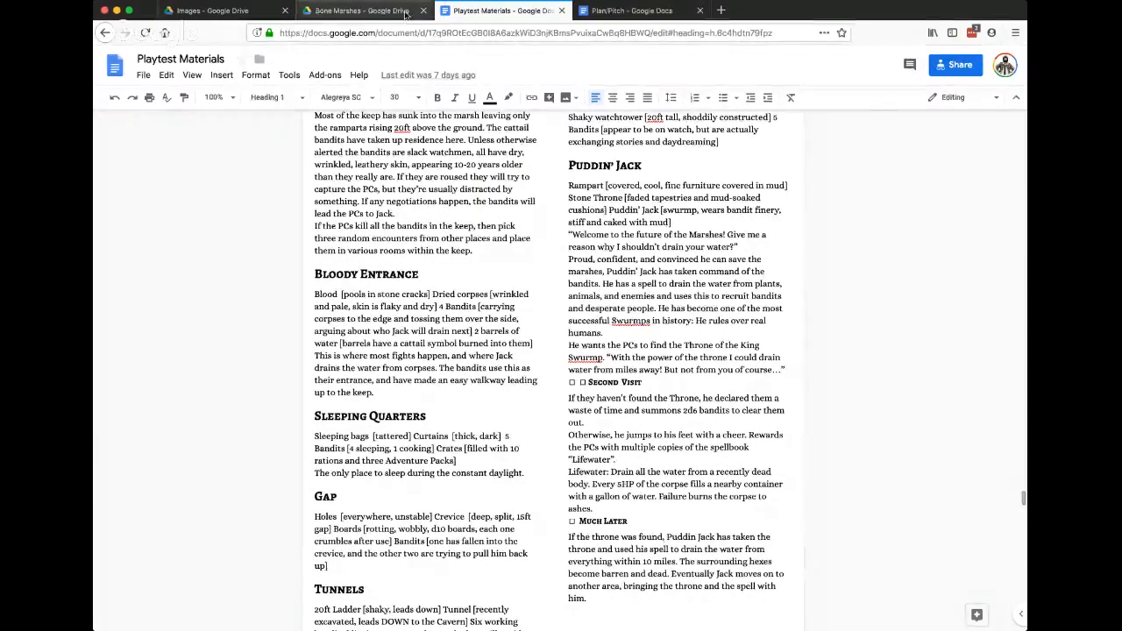
Look through the Bone Marshes Images folder on Google Drive and preview the keep.png map.
click(362, 11)
click(213, 10)
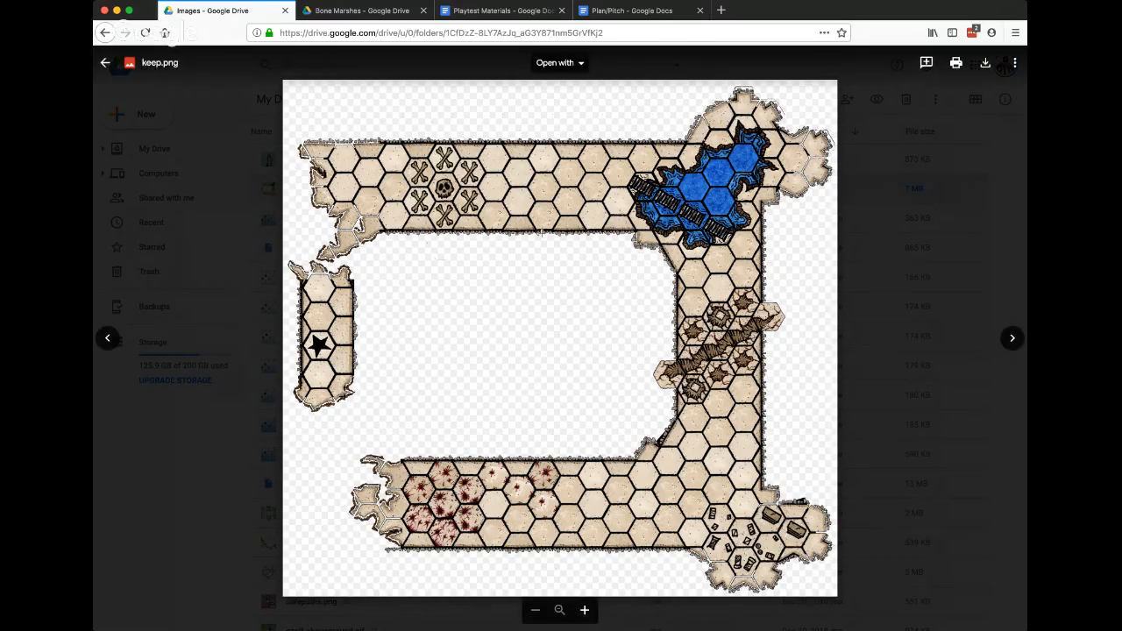
click(908, 259)
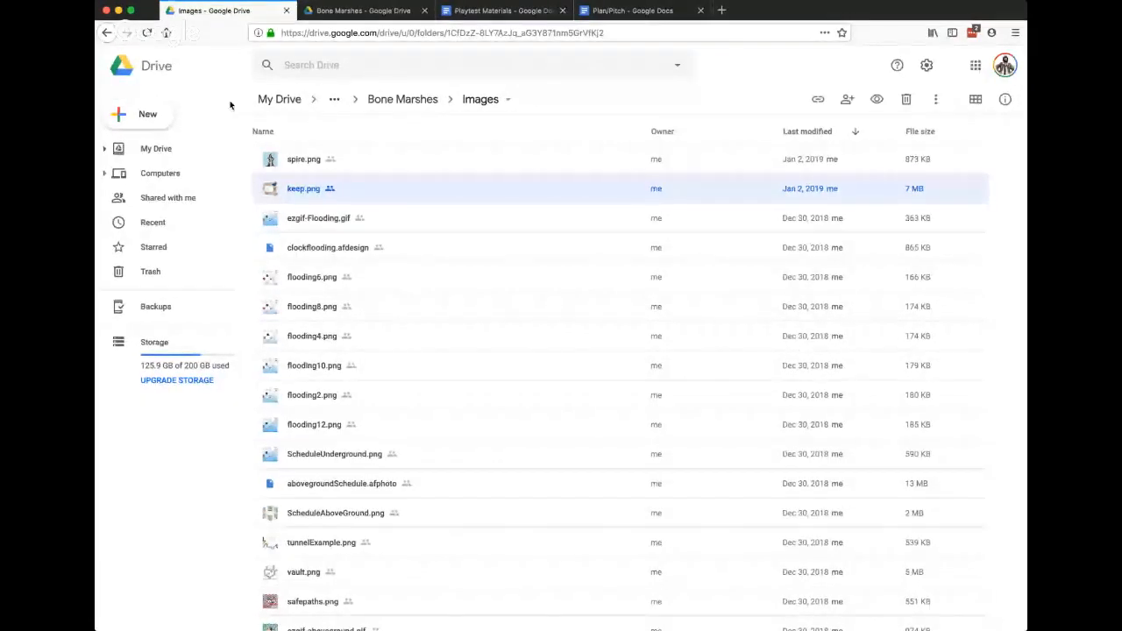
scroll(404, 198, down, 5)
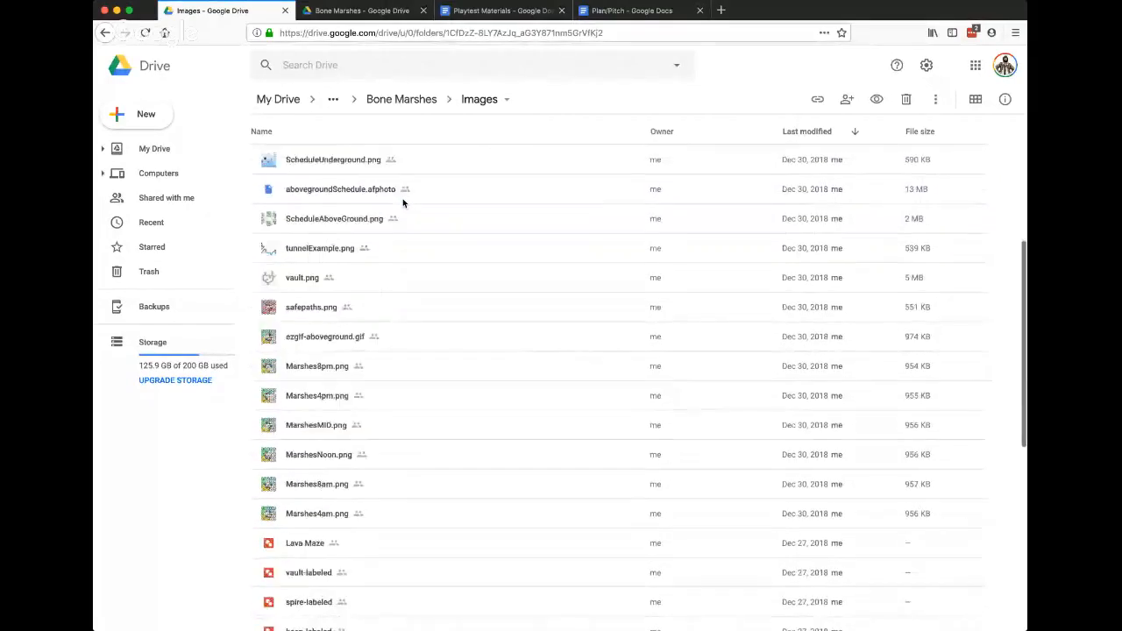
scroll(403, 202, down, 3)
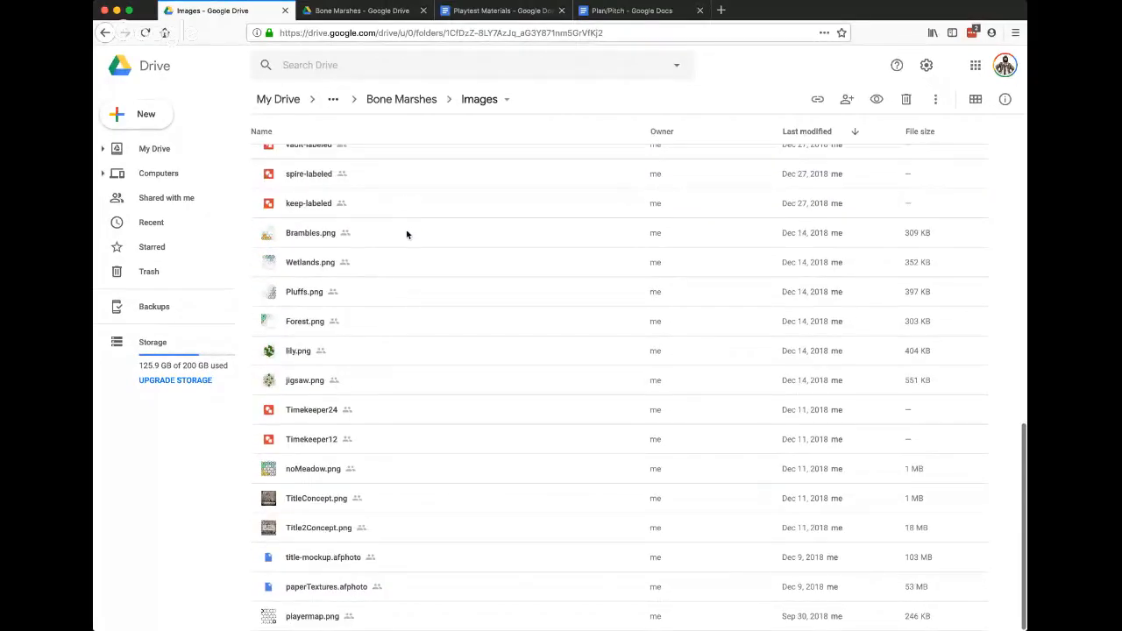
scroll(439, 444, up, 4)
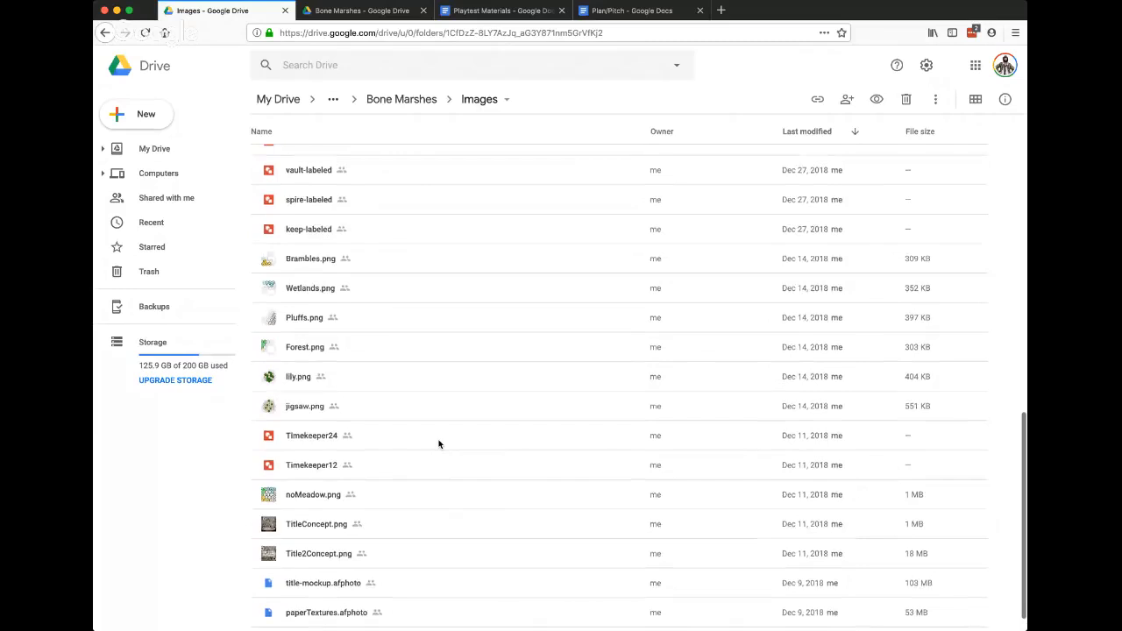
scroll(440, 445, up, 5)
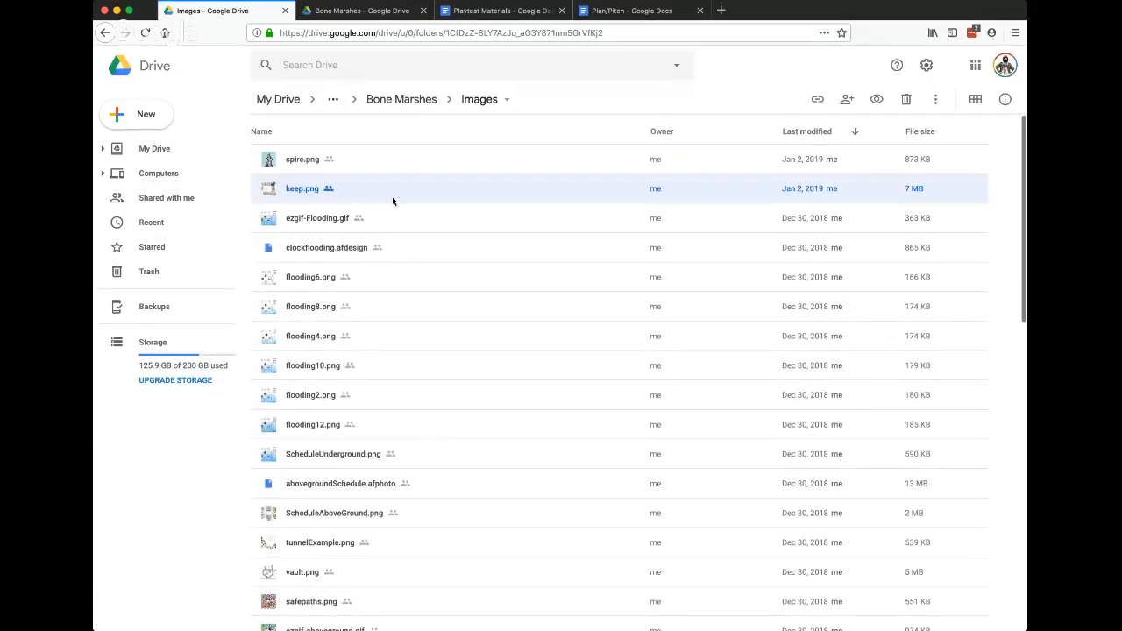
double_click(378, 199)
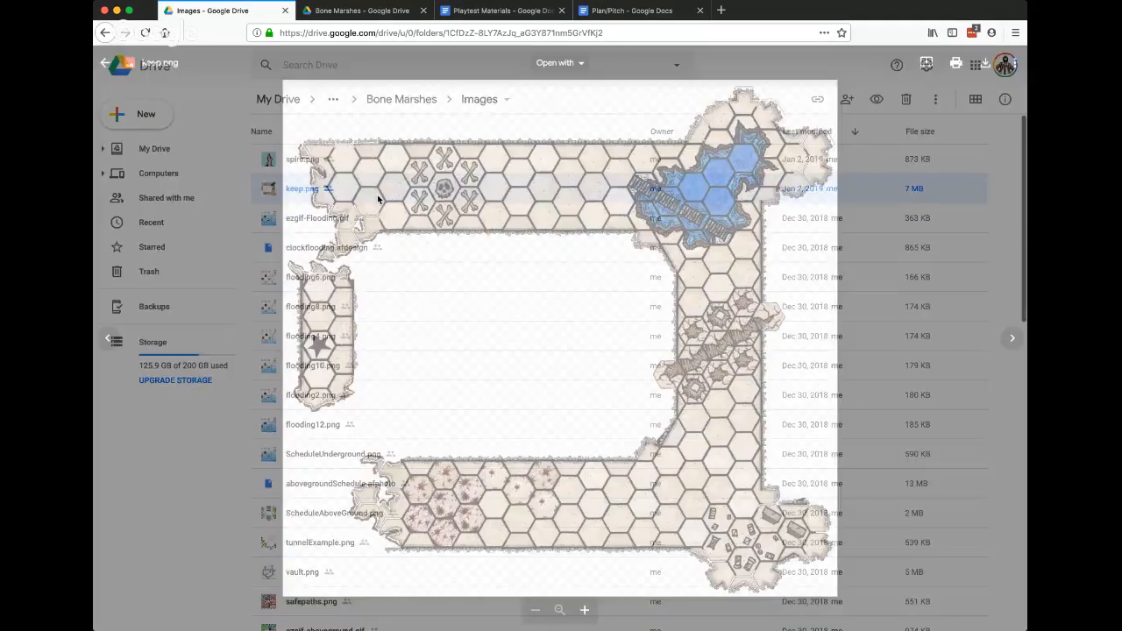
key(Escape)
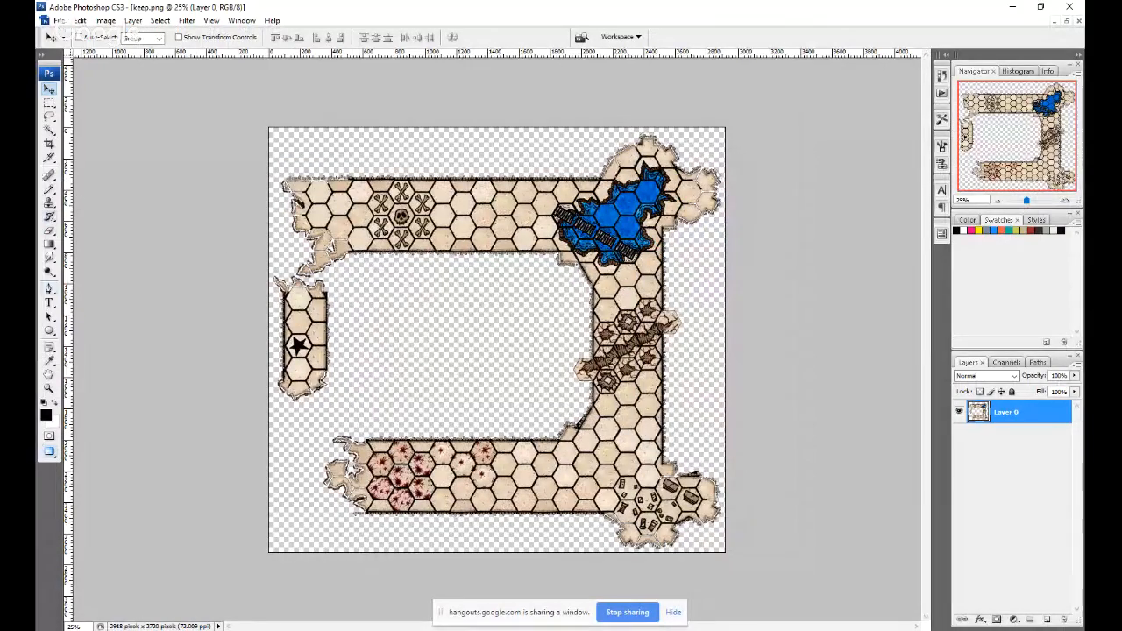
In Photoshop, draw a black six-sided polygon shape on keep.png at the lower edge of the upper corridor, near the skull and bones.
click(49, 330)
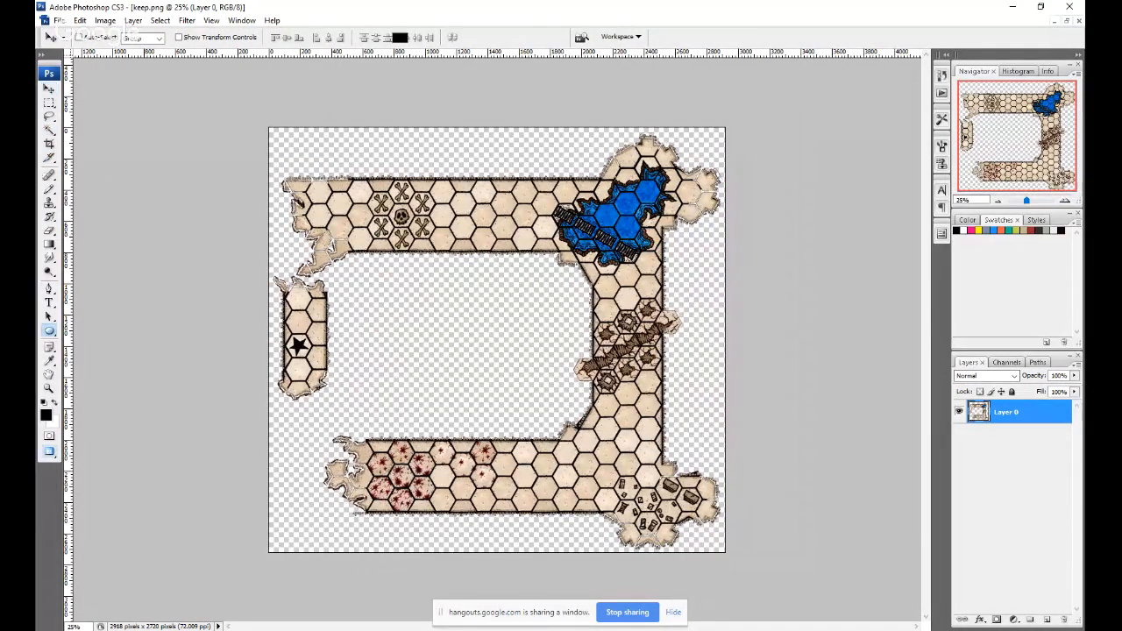
click(97, 367)
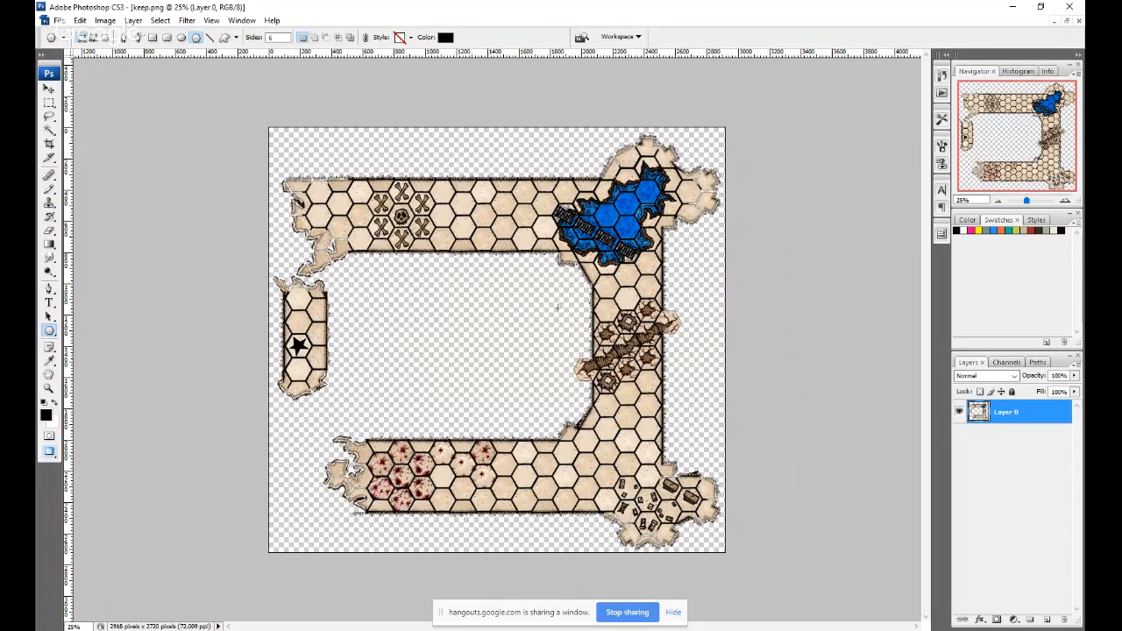
key(alt+Tab)
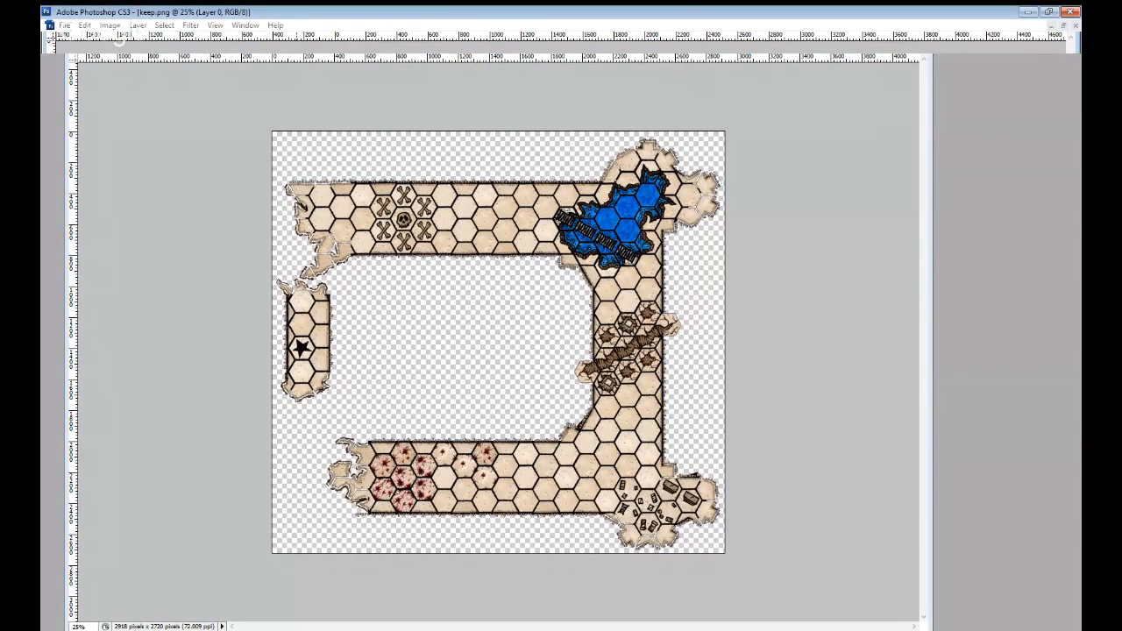
key(alt+Tab)
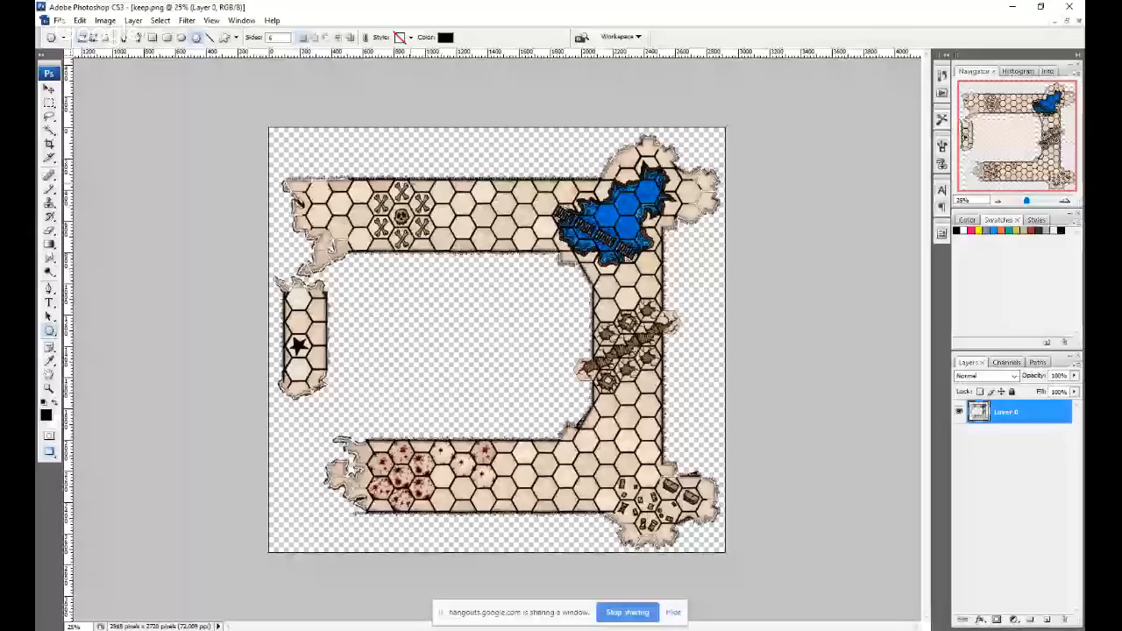
drag(404, 237, 434, 264)
key(ctrl+z)
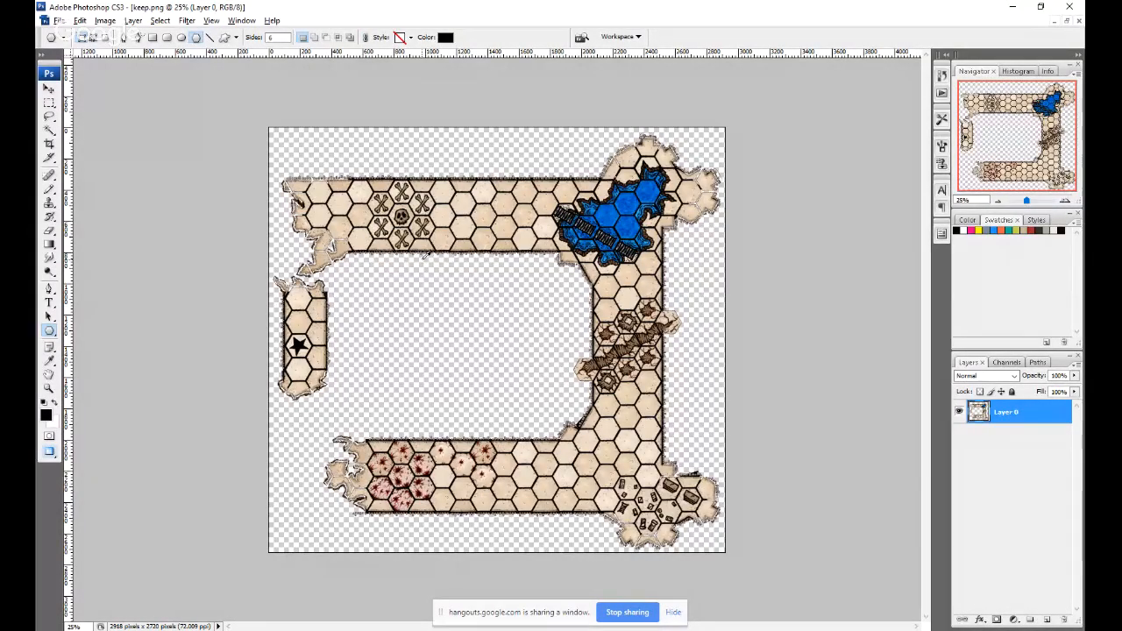
drag(426, 270, 419, 275)
Fill the hexagon with white, give it a stroke effect, and shift it slightly right along the corridor's lower edge.
key(x)
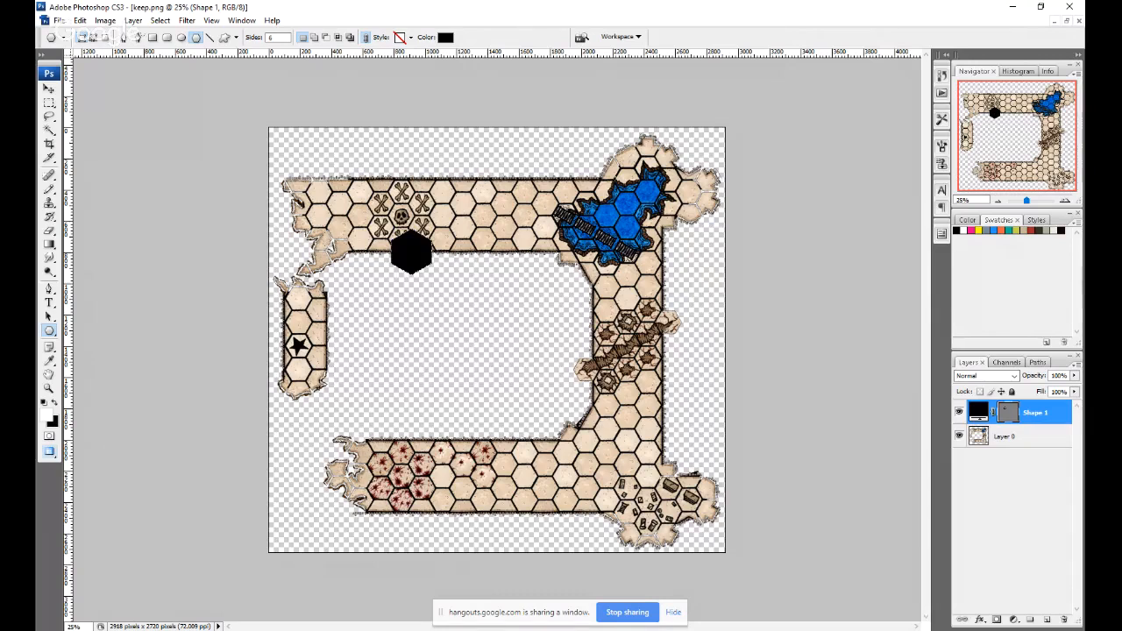
key(alt+BackSpace)
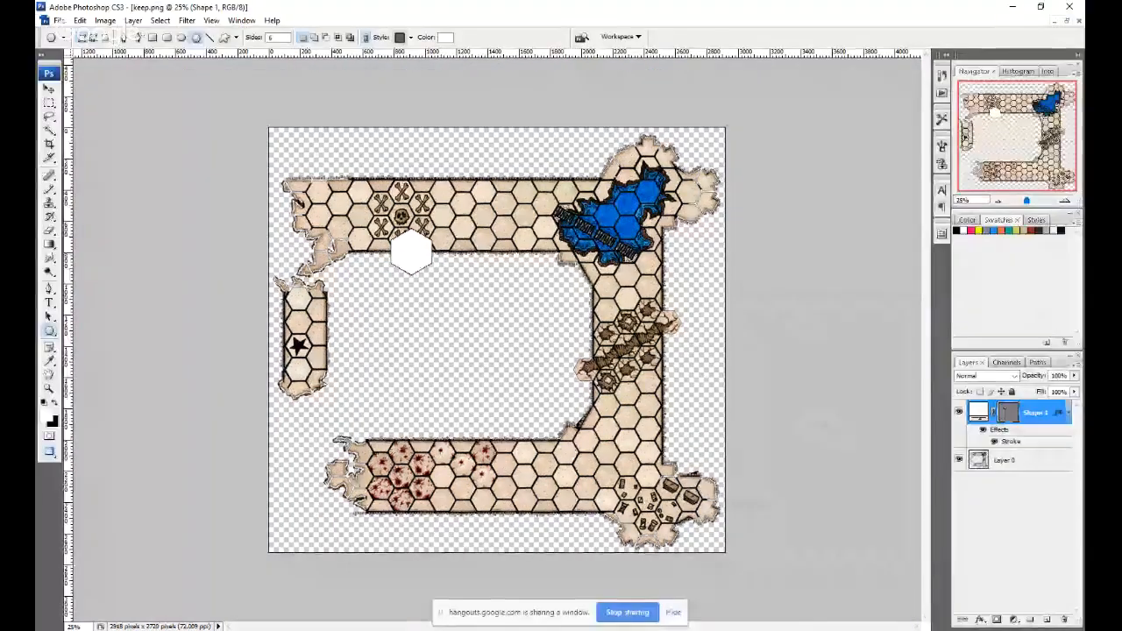
mouse_move(412, 260)
mouse_down()
mouse_move(438, 279)
mouse_move(429, 261)
mouse_up()
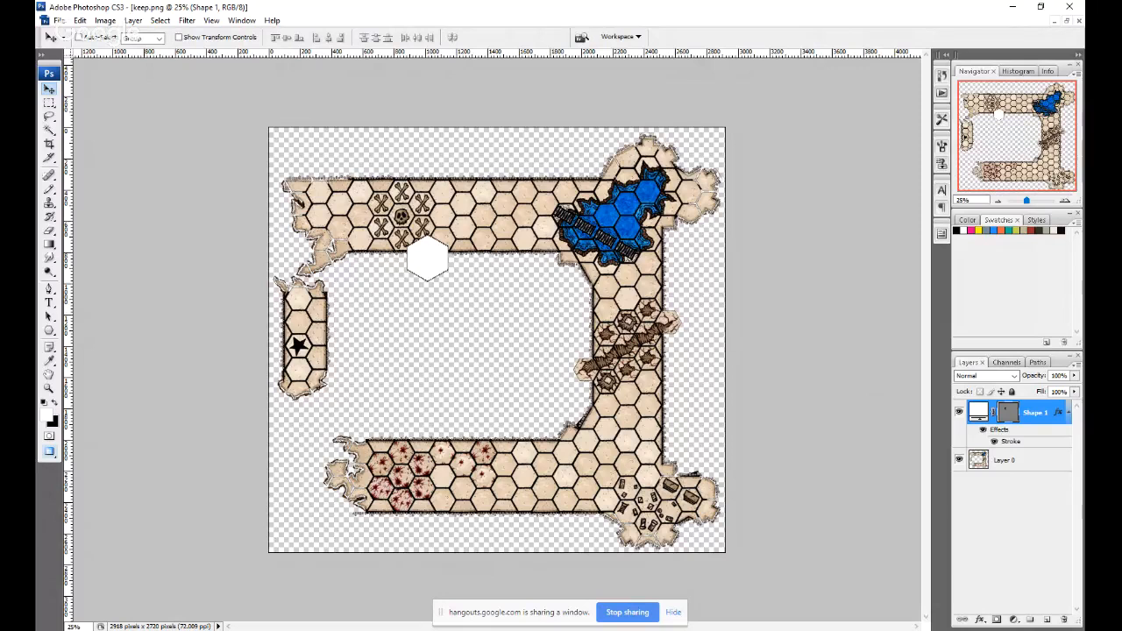
Set the Type tool to Alegreya Sans at 16 pt and draw a text box just below the white hexagon.
key(t)
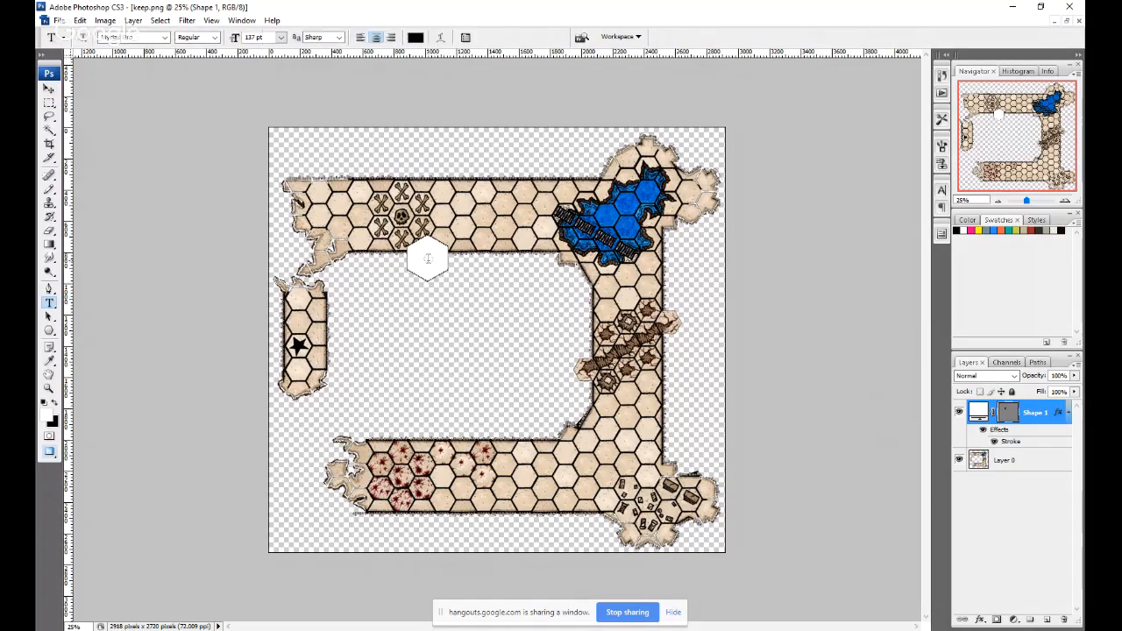
text(Moreya Sans)
key(Return)
key(Tab)
key(Tab)
text(16)
click(427, 258)
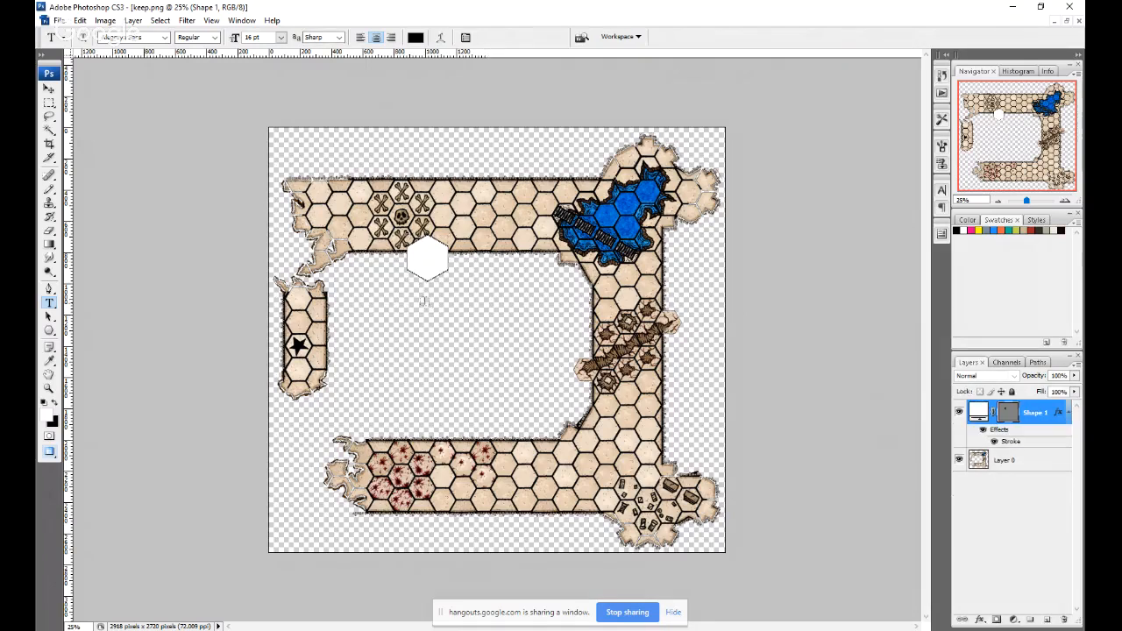
drag(386, 304, 487, 334)
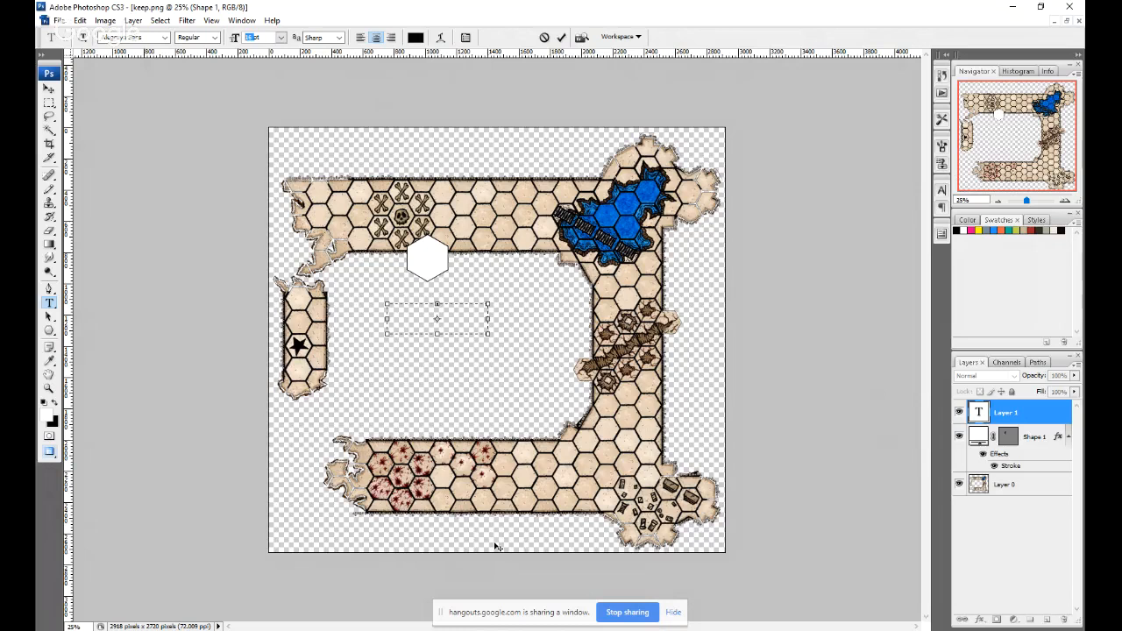
Make a bold 150 pt letter P in the text box and centre it on the white hexagon.
text(50)
key(Return)
click(194, 37)
click(195, 145)
text(150)
key(Return)
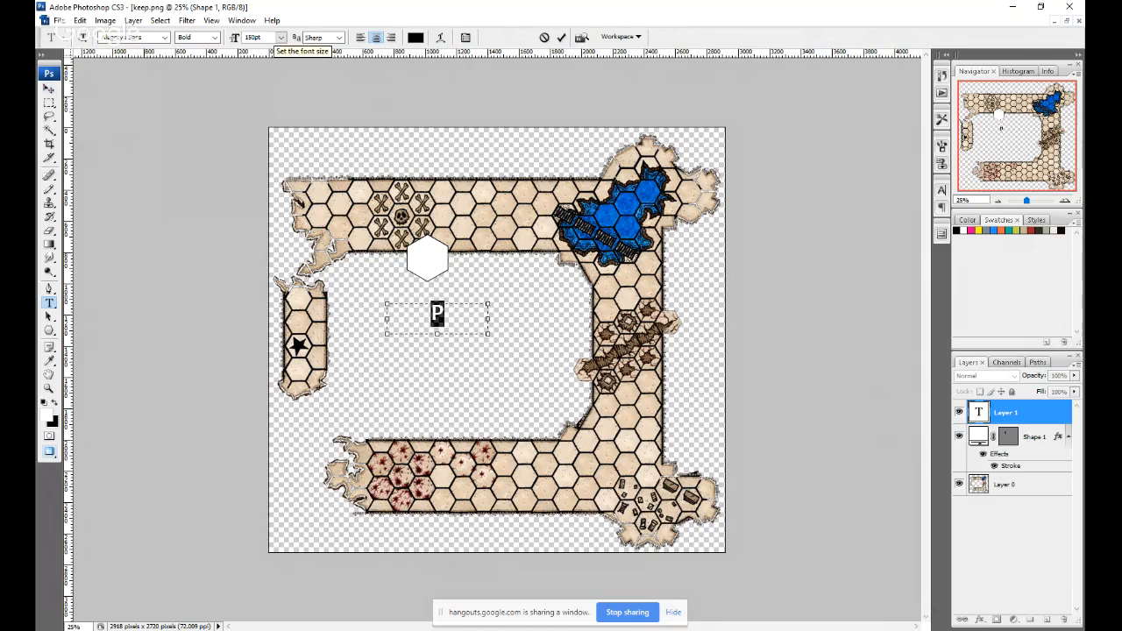
click(50, 88)
drag(437, 321, 426, 266)
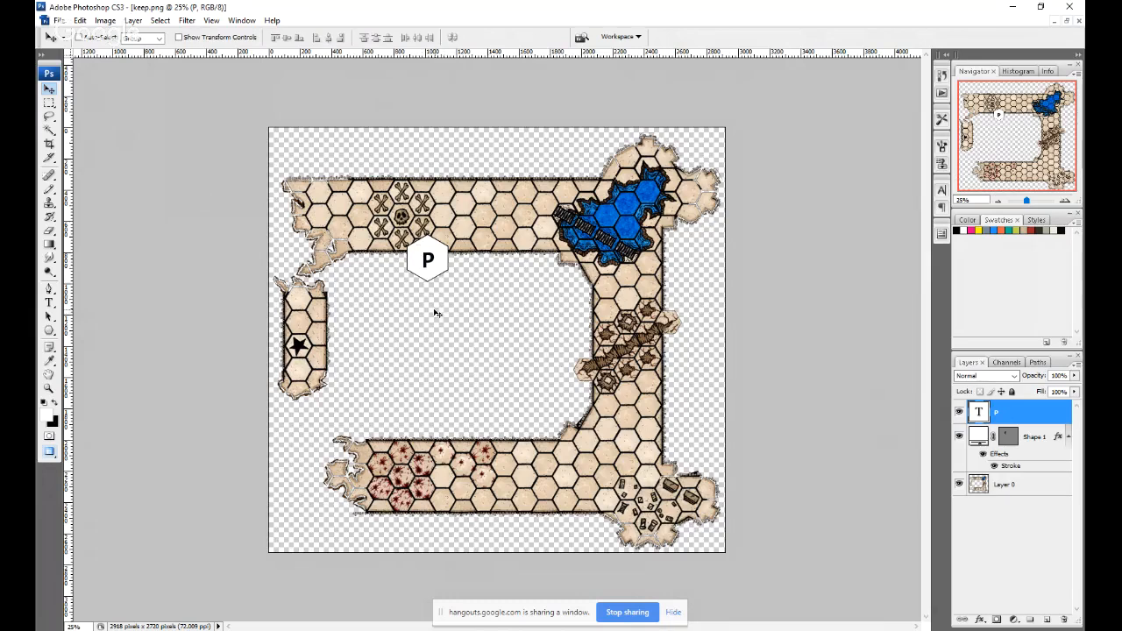
Thicken the hexagon's black stroke, and select the P text layer together with the hexagon shape layer.
click(1034, 437)
right_click(1007, 485)
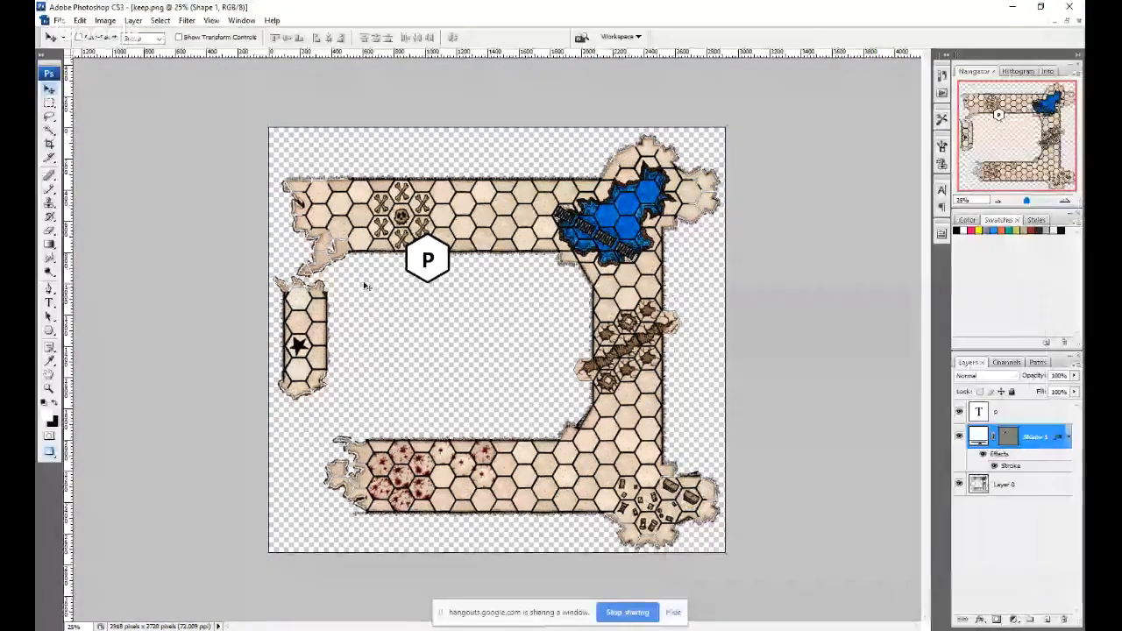
click(1020, 413)
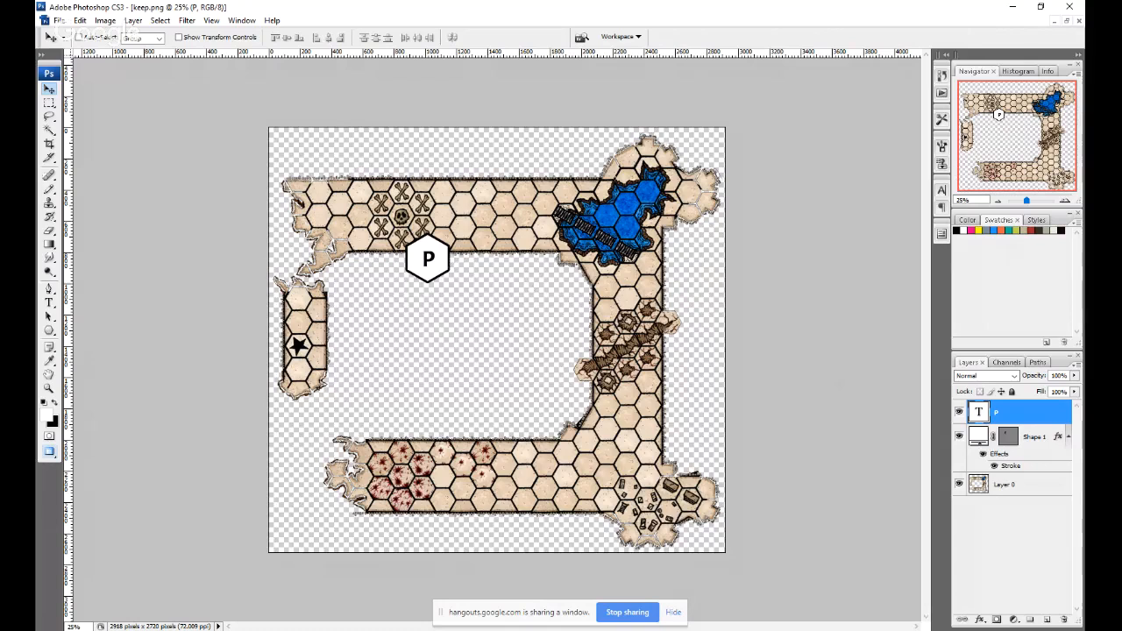
shift+click(1035, 437)
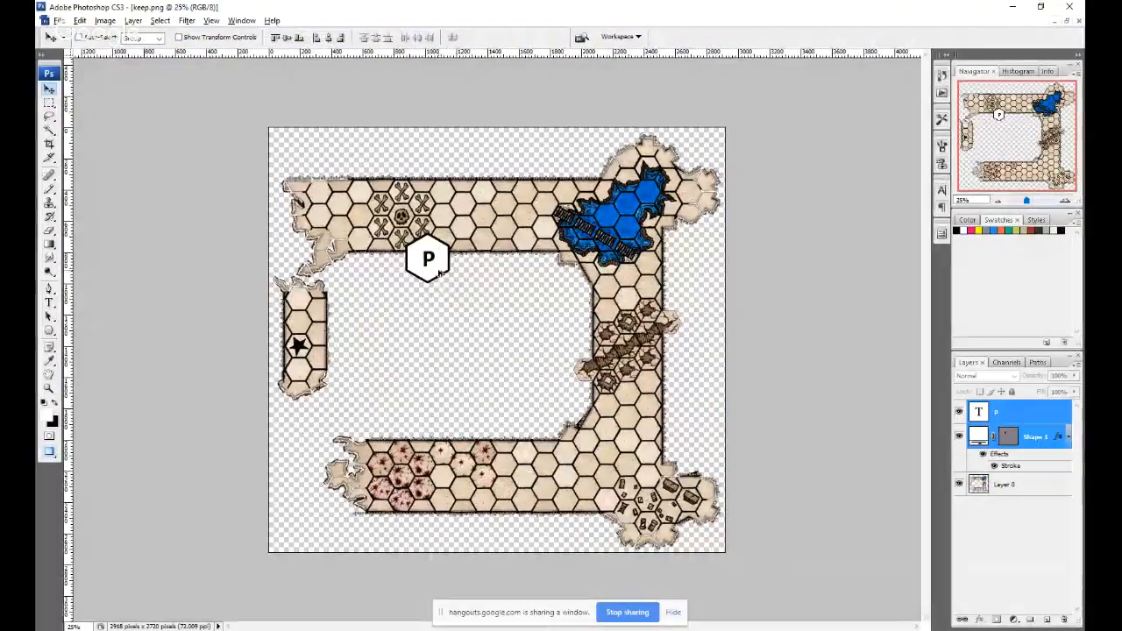
Put the P text layer and its hexagon shape layer together in a new layer group and collapse the group.
drag(631, 355, 596, 366)
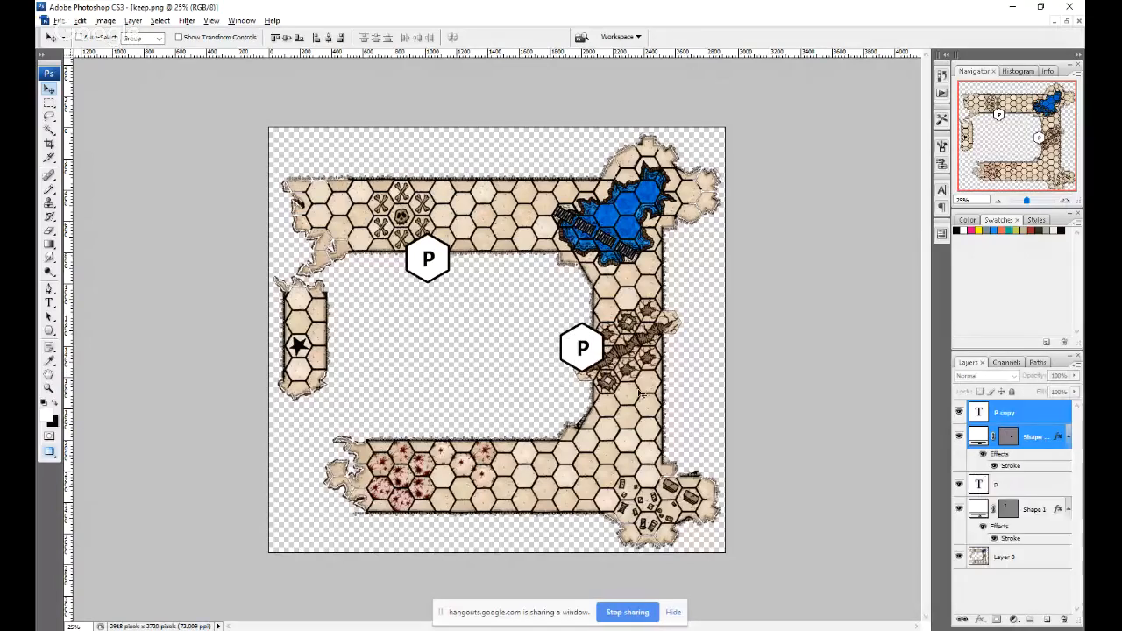
key(ctrl+z)
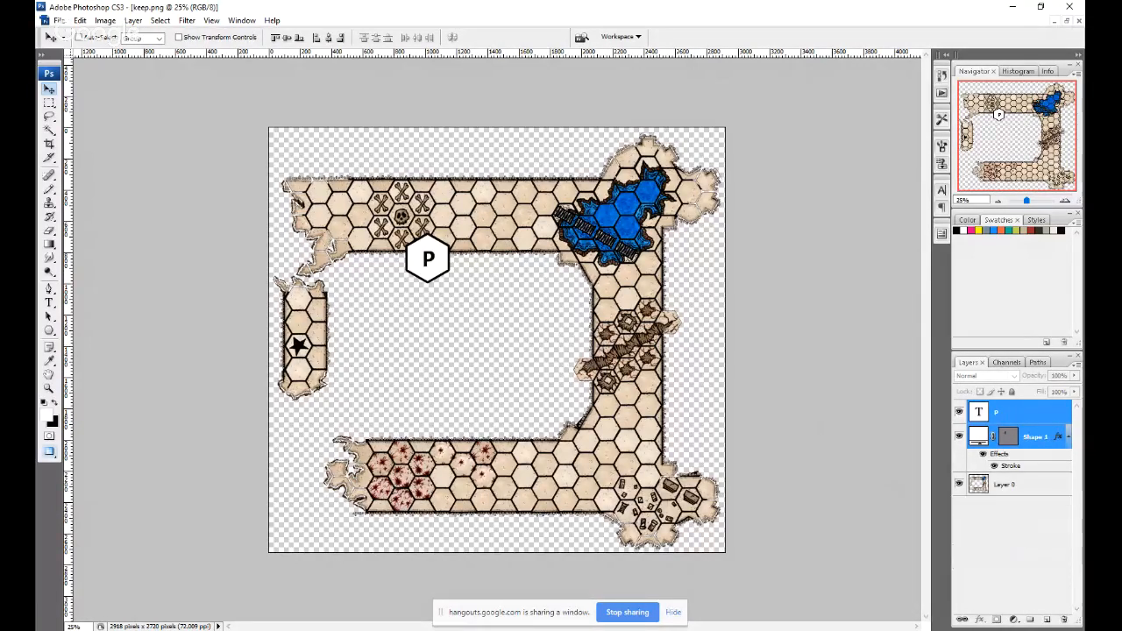
click(1030, 620)
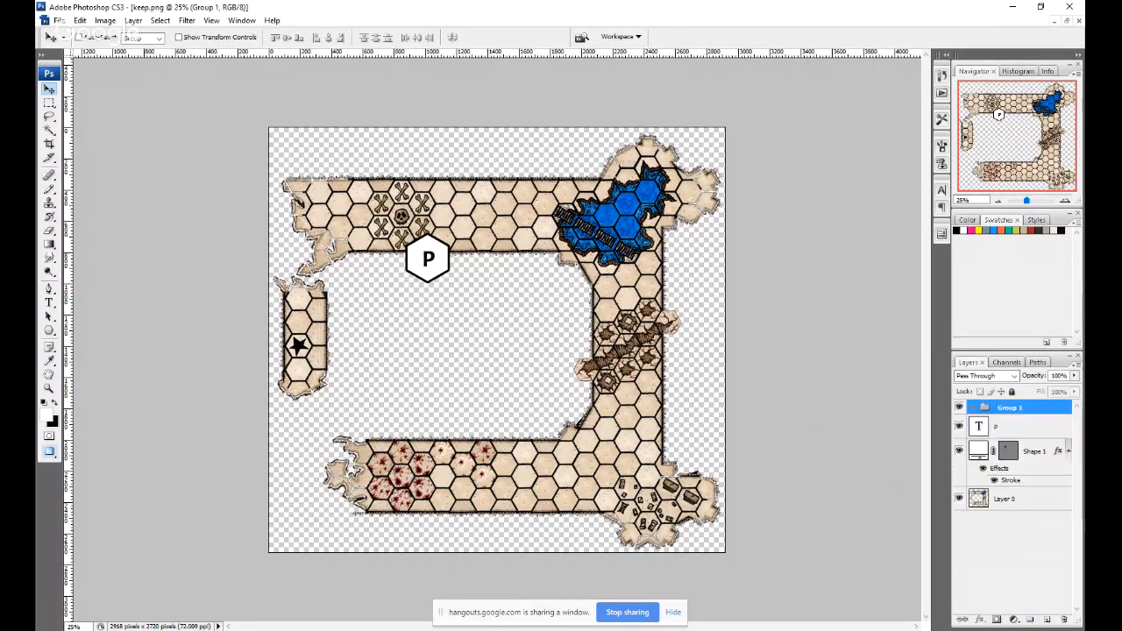
click(1018, 427)
shift+click(1033, 451)
drag(1033, 451, 1014, 408)
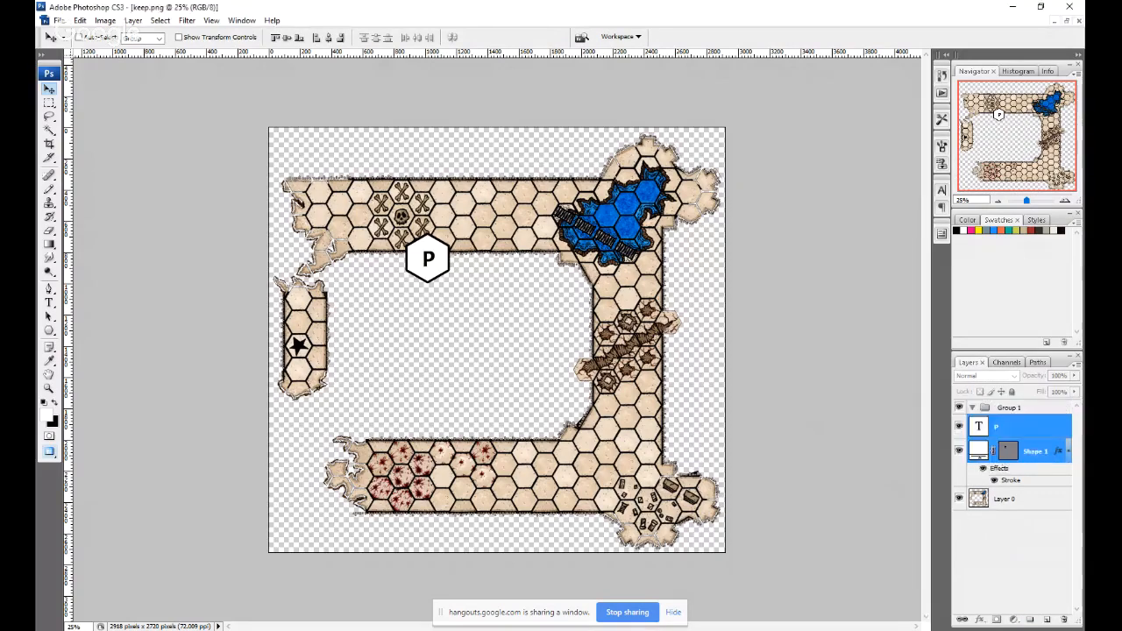
click(972, 408)
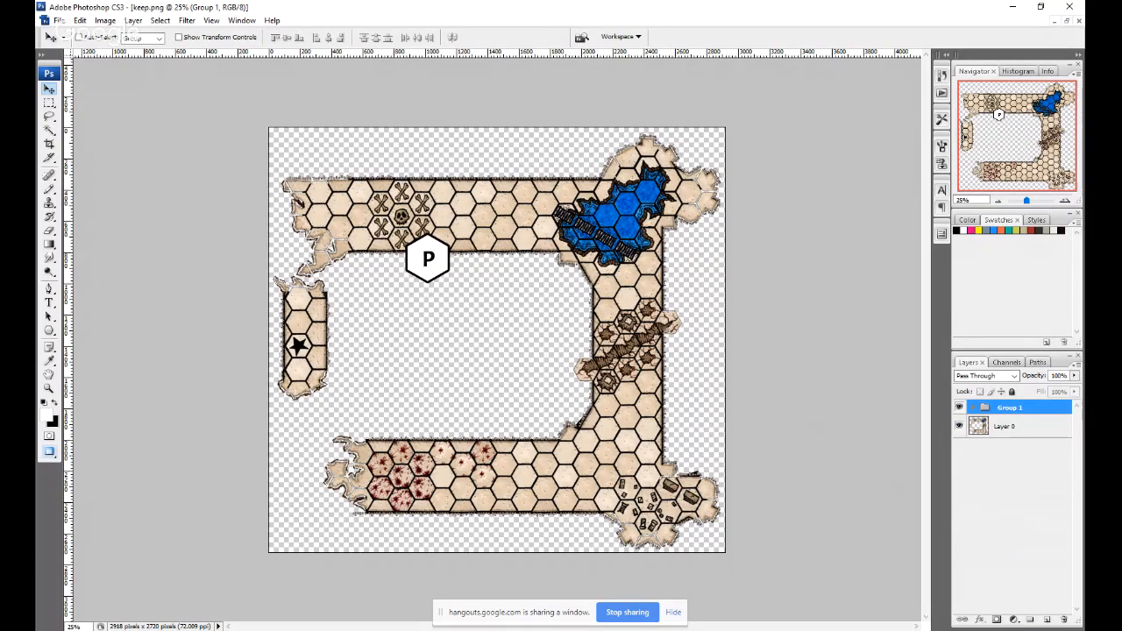
Make five copies of the marker group, placing one each by the cracked corridor, blood-stained hexes, blue pool, star hex and debris room.
drag(1008, 409, 1047, 620)
drag(435, 273, 571, 368)
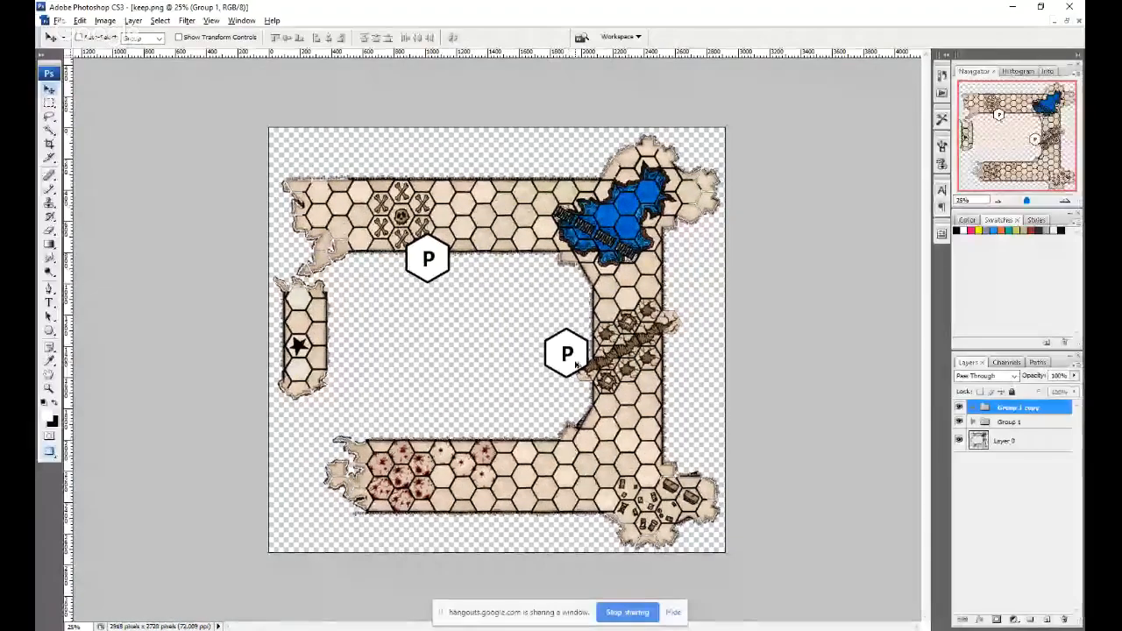
drag(572, 366, 427, 452)
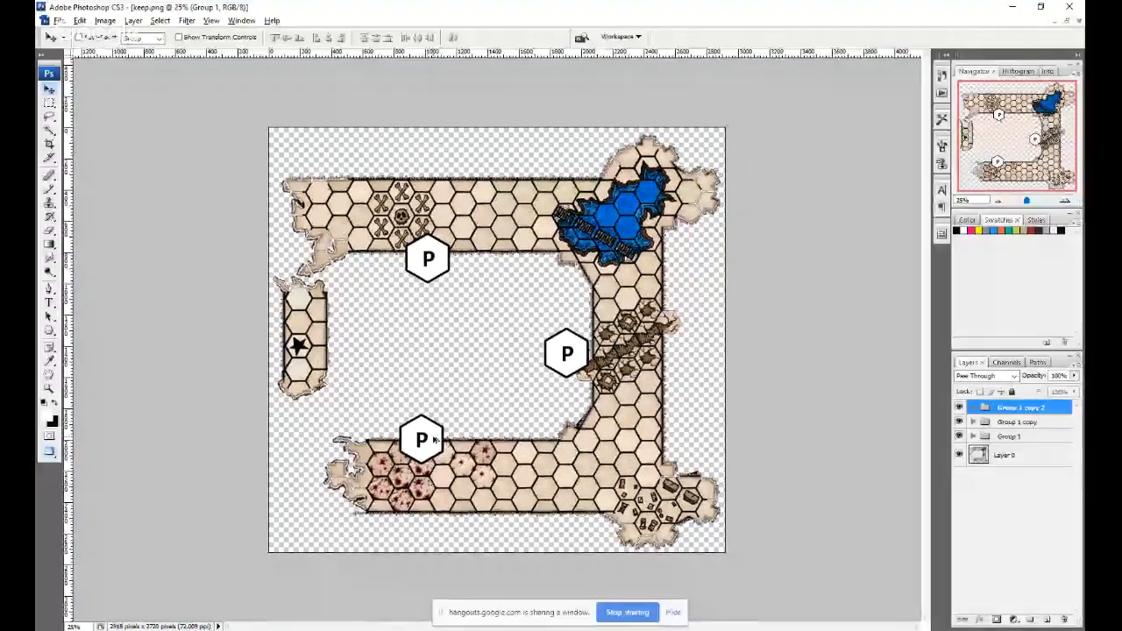
drag(427, 452, 700, 155)
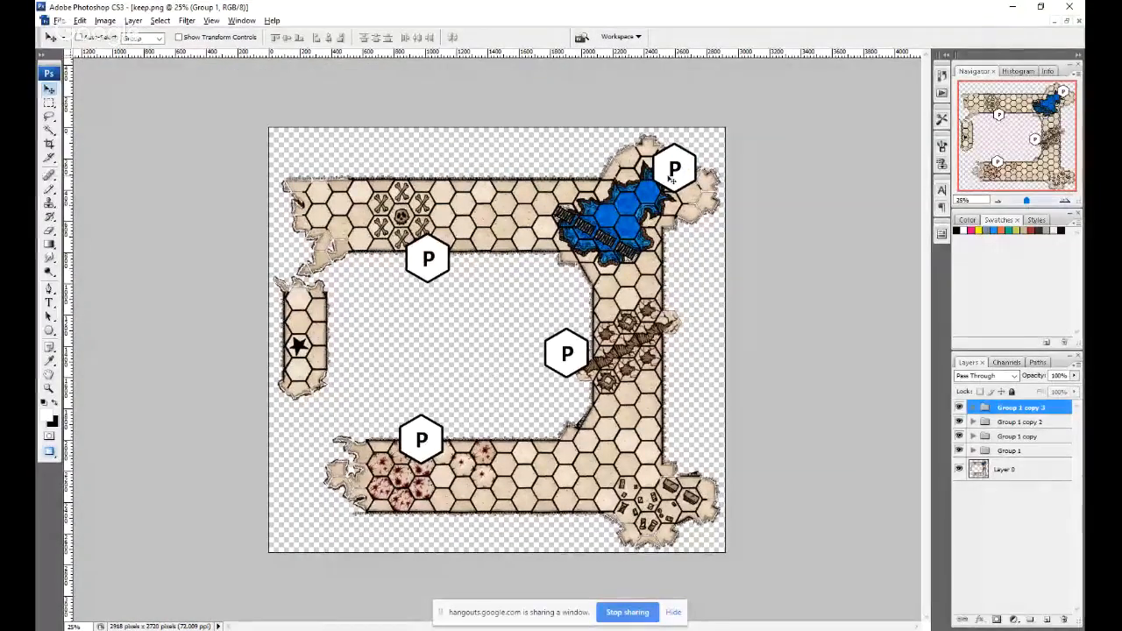
drag(633, 201, 326, 351)
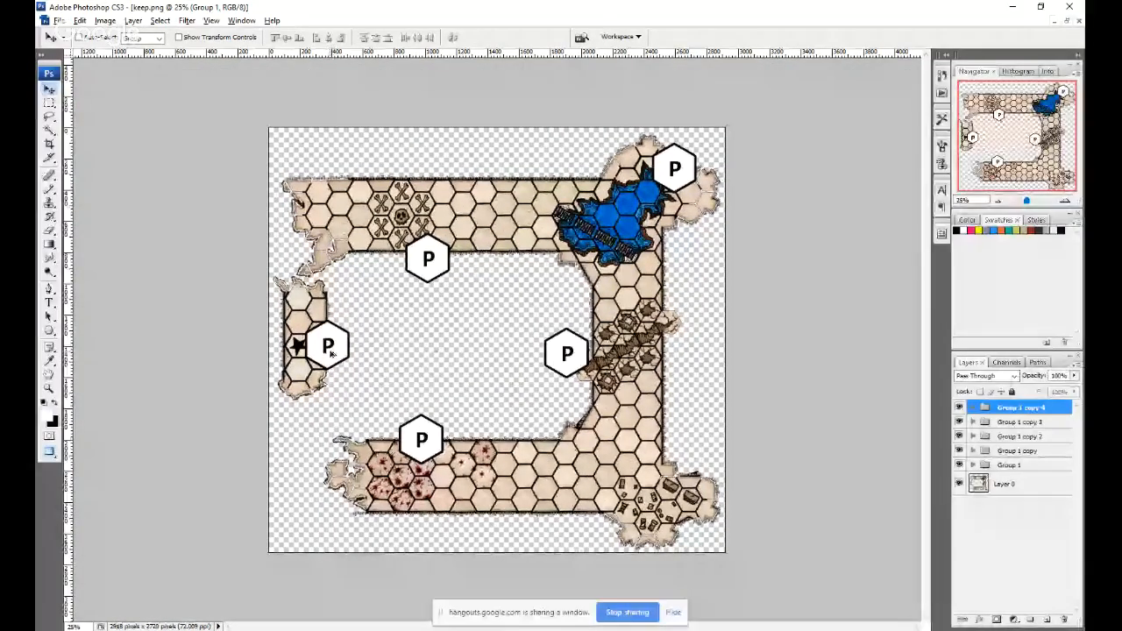
drag(328, 347, 686, 465)
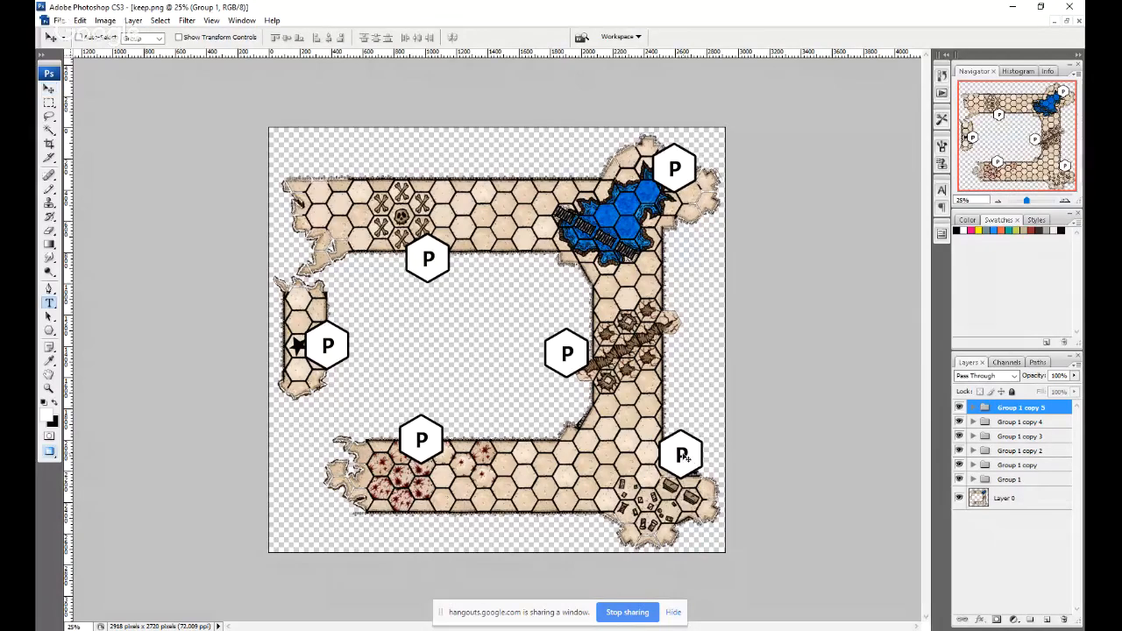
Try the letter s on the hex marker by the debris room and undo the change.
key(t)
double_click(683, 457)
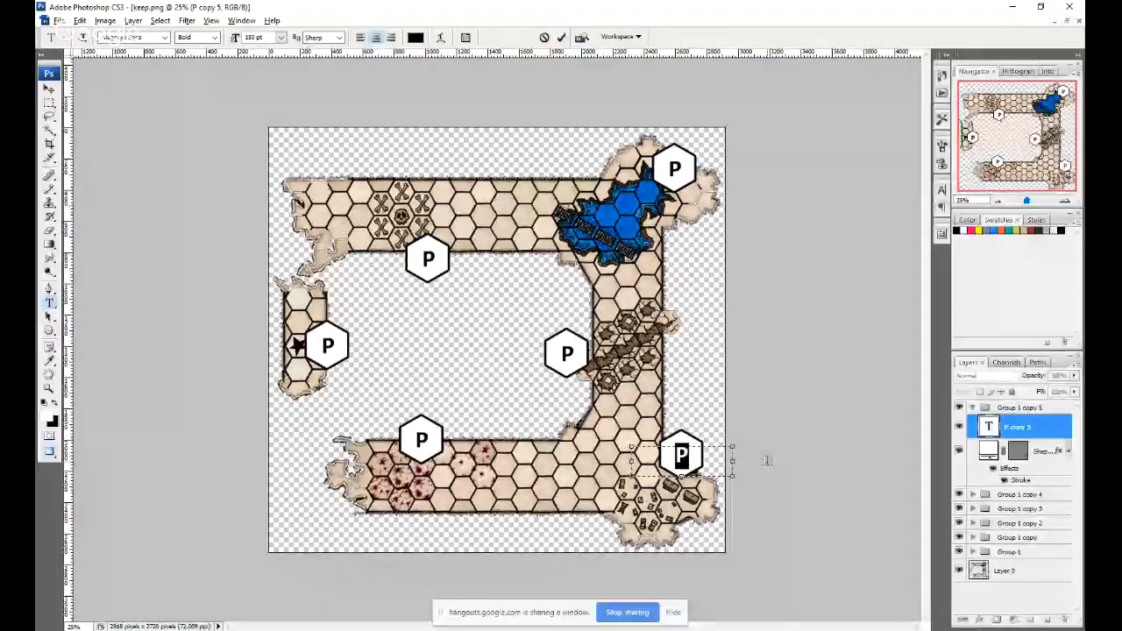
text(s)
key(ctrl+Return)
key(ctrl+z)
Change the letter on the hex marker above the blood-stained hexes to a capital B.
double_click(422, 442)
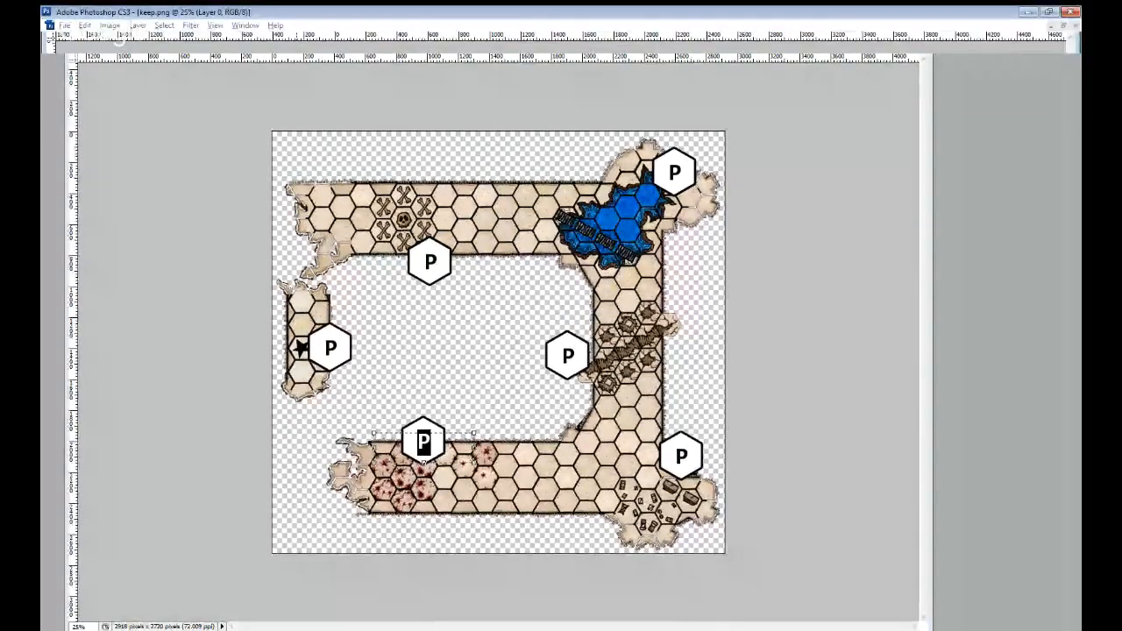
text(b)
key(BackSpace)
text(B)
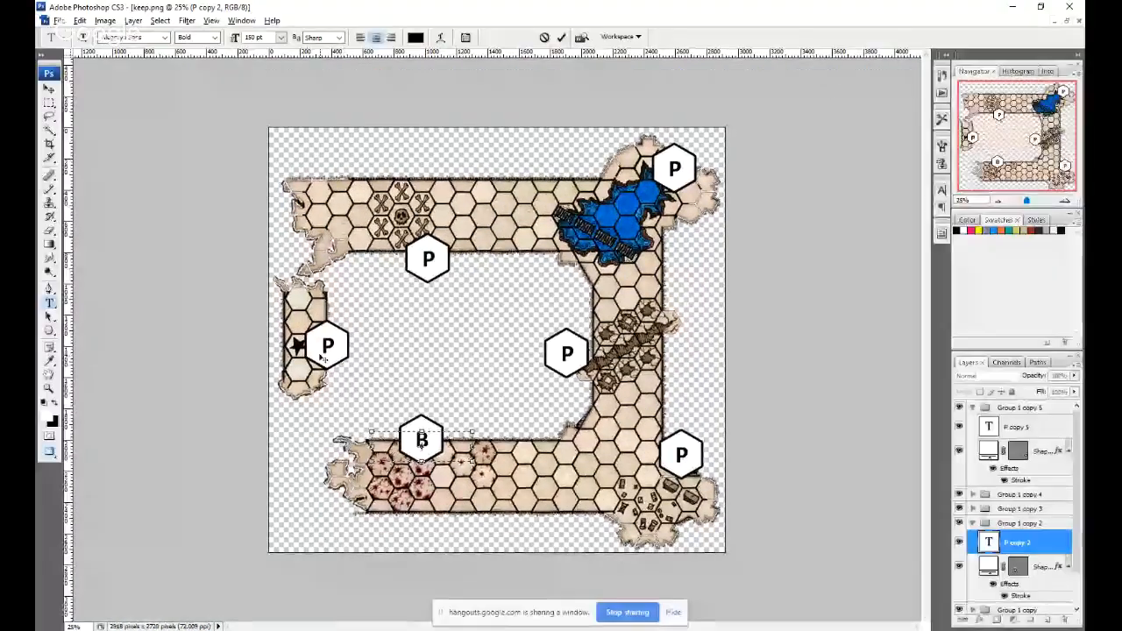
key(ctrl+Return)
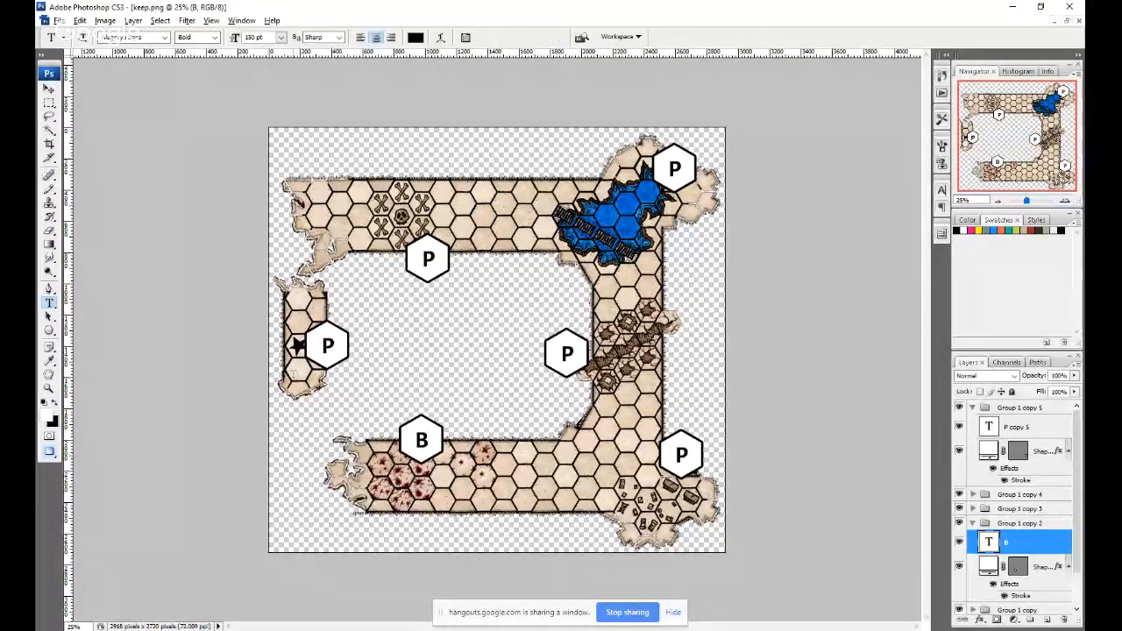
Change the marker letter beside the star hex to H and the one beside the cracked corridor to G.
click(328, 348)
text(H)
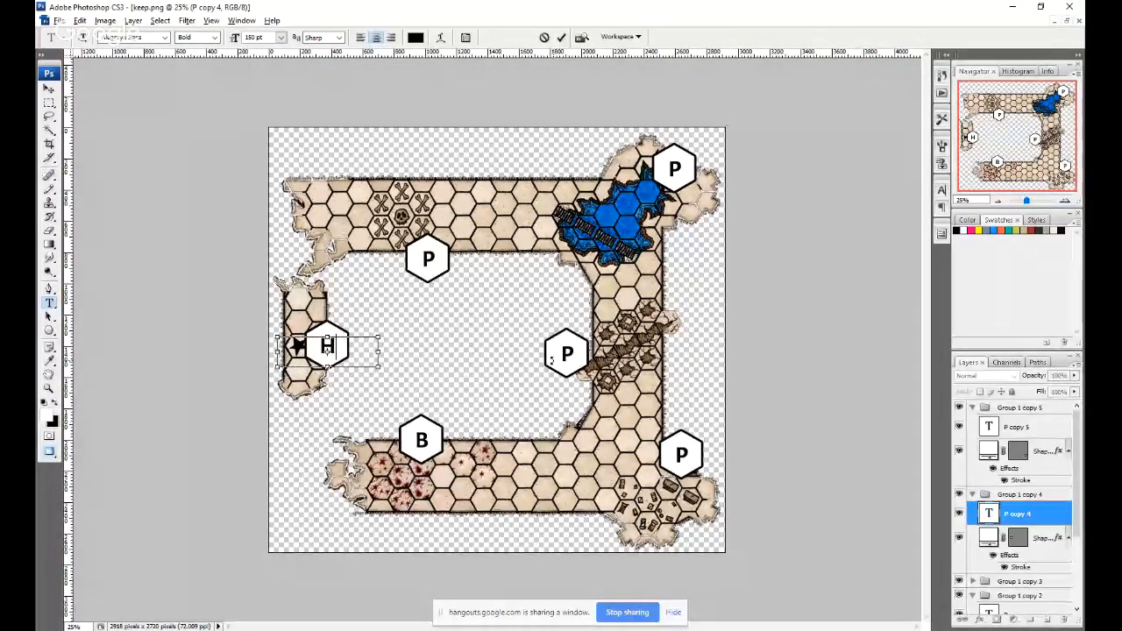
key(ctrl+Return)
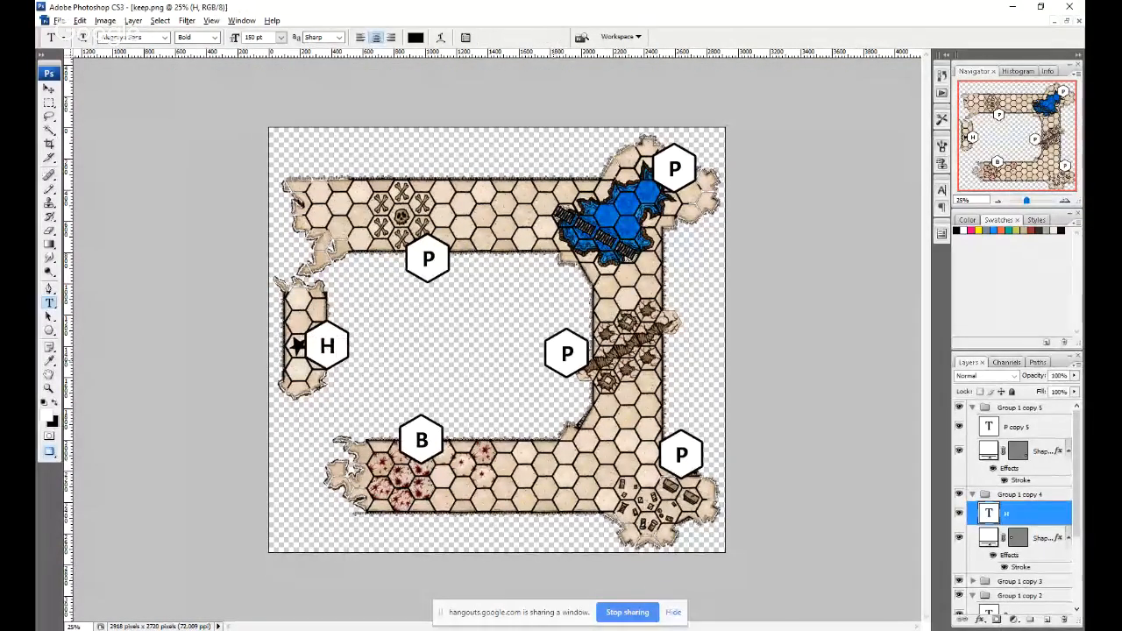
click(567, 353)
text(G)
key(ctrl+Return)
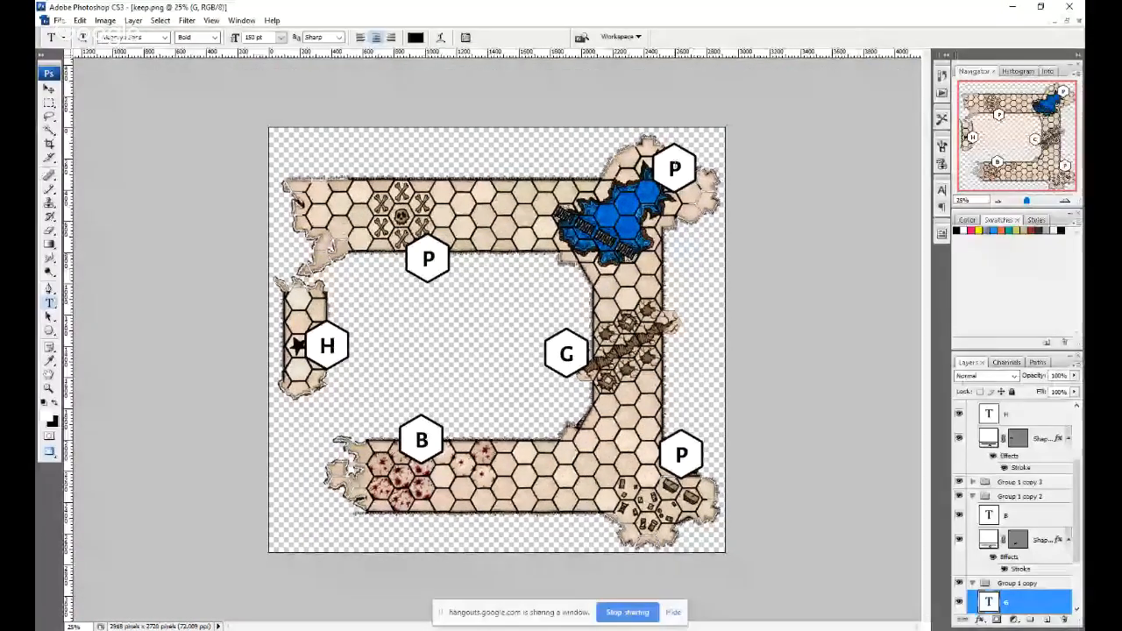
Change the letter on the hex marker next to the blue pool to T.
click(675, 169)
key(BackSpace)
text(T)
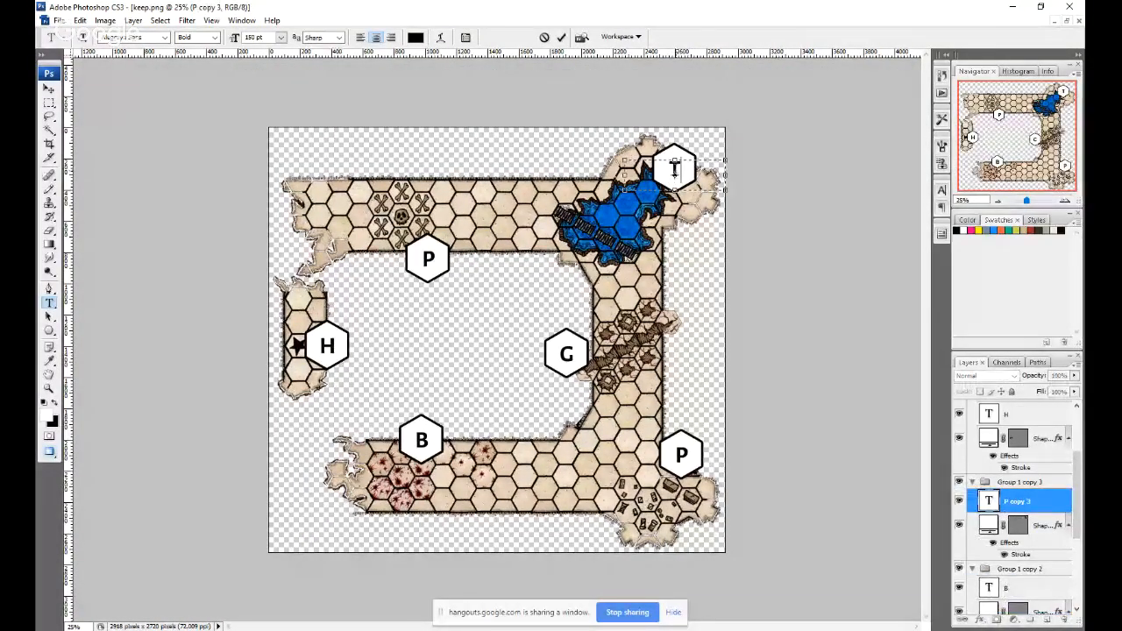
key(ctrl+Return)
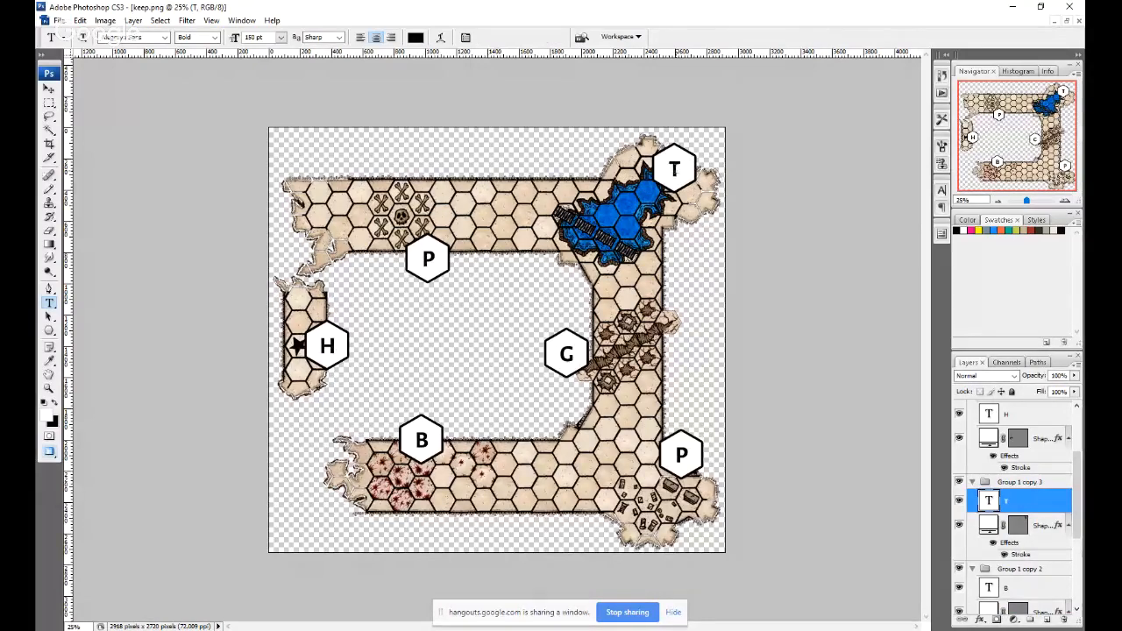
Collapse all the expanded marker groups in the layer list, with the Move tool active.
key(v)
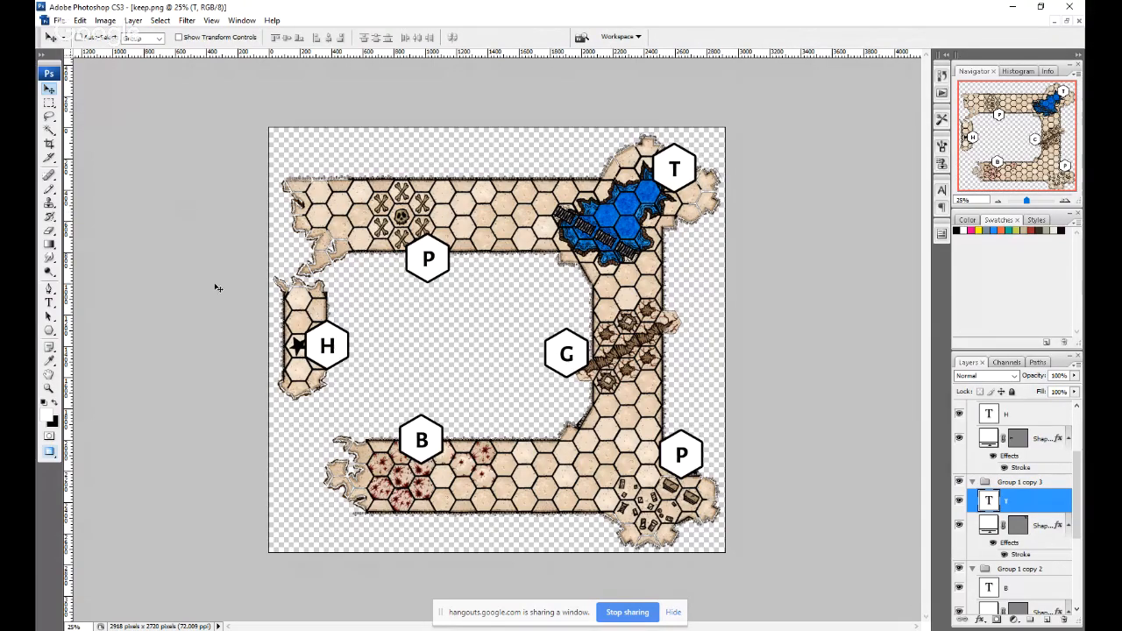
key(ctrl+plus)
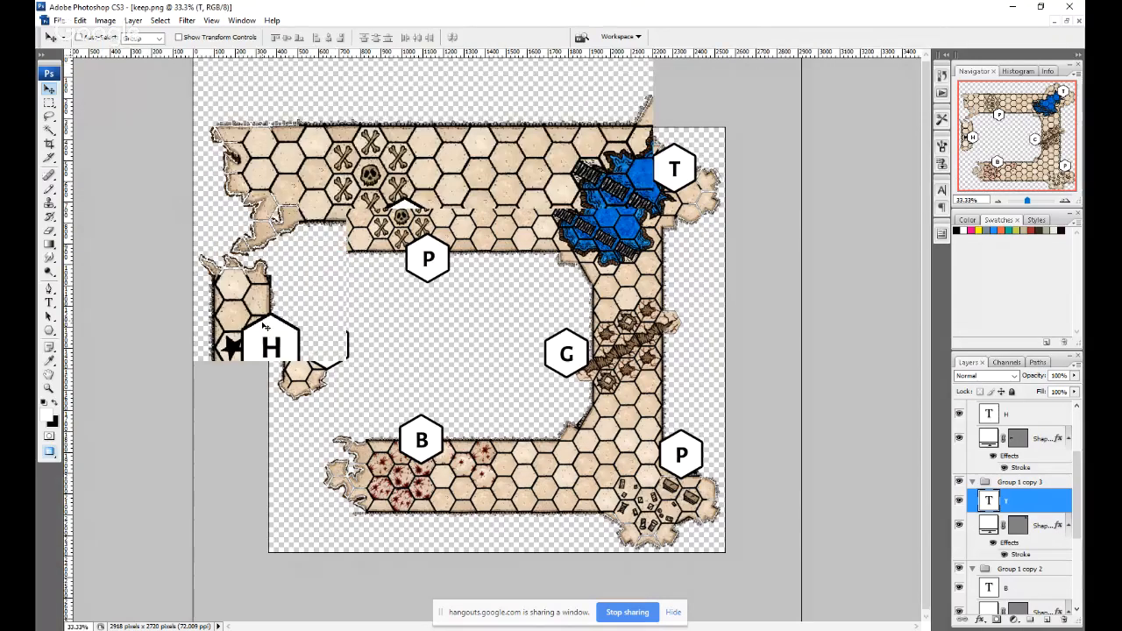
key(ctrl+plus)
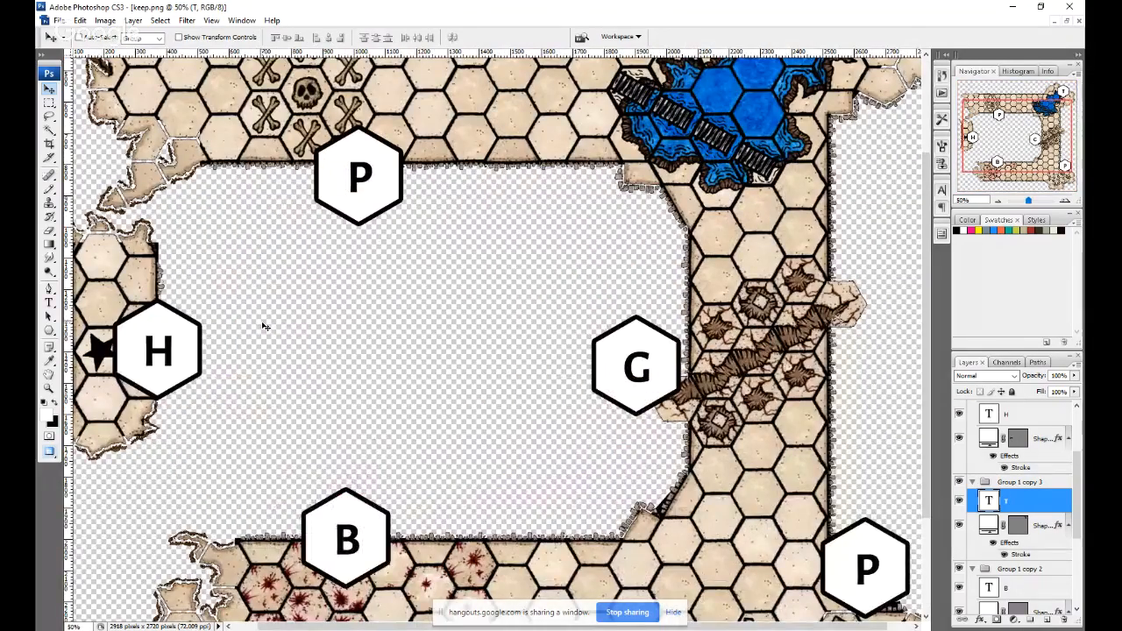
key(ctrl+minus)
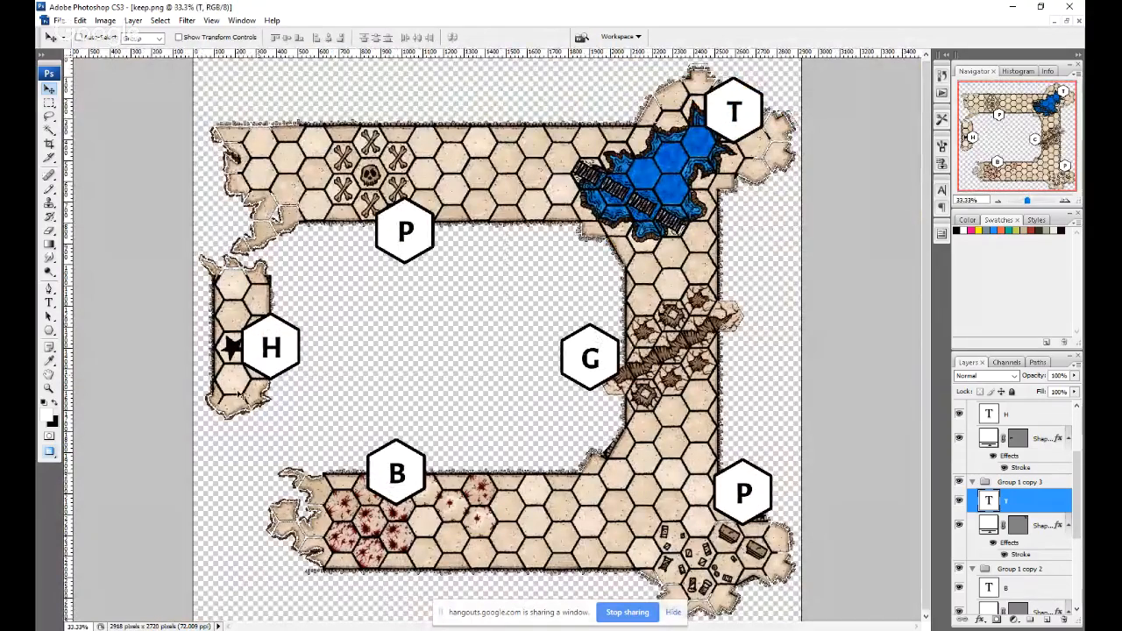
scroll(1017, 513, up, 4)
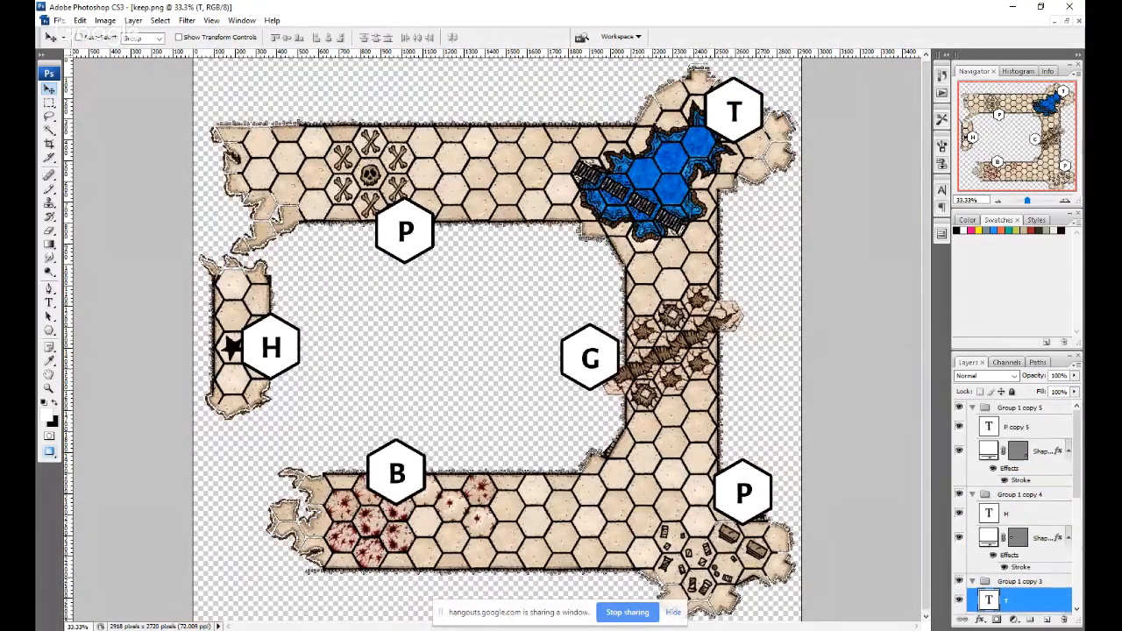
click(972, 408)
click(972, 422)
click(973, 437)
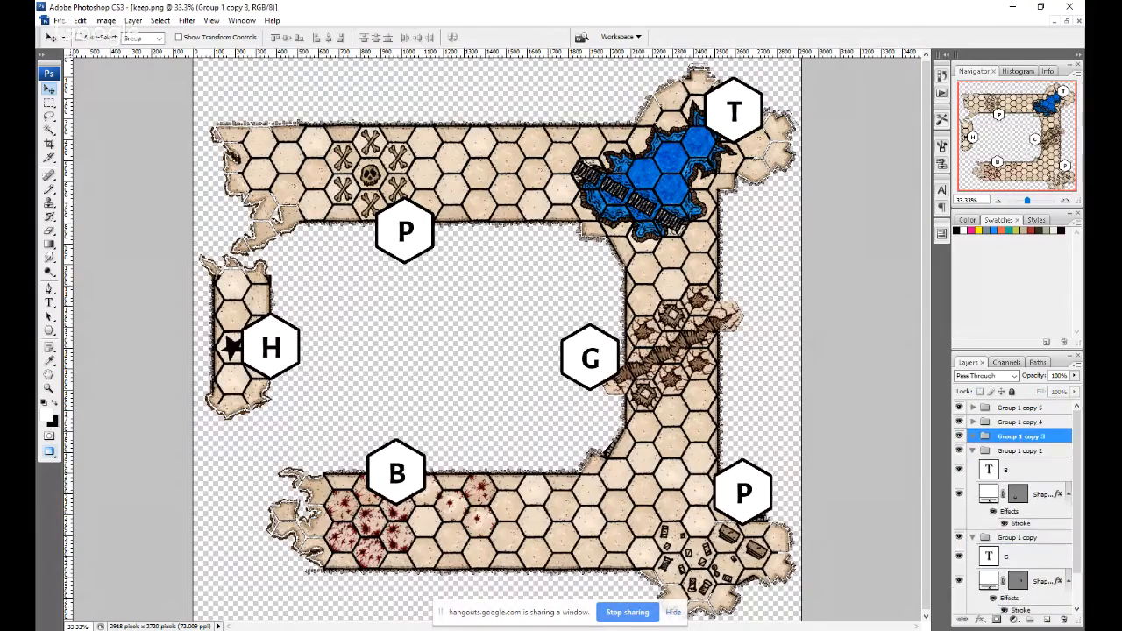
click(972, 451)
click(973, 465)
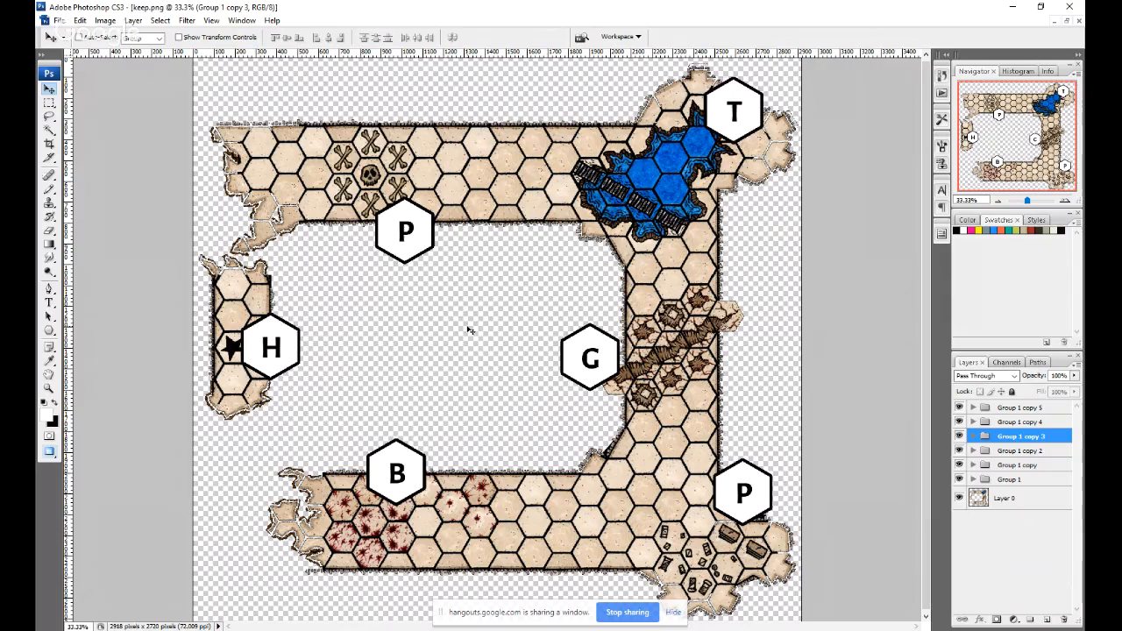
Nudge the marker by the debris room slightly down and right, and rename its layer group P.
click(1021, 408)
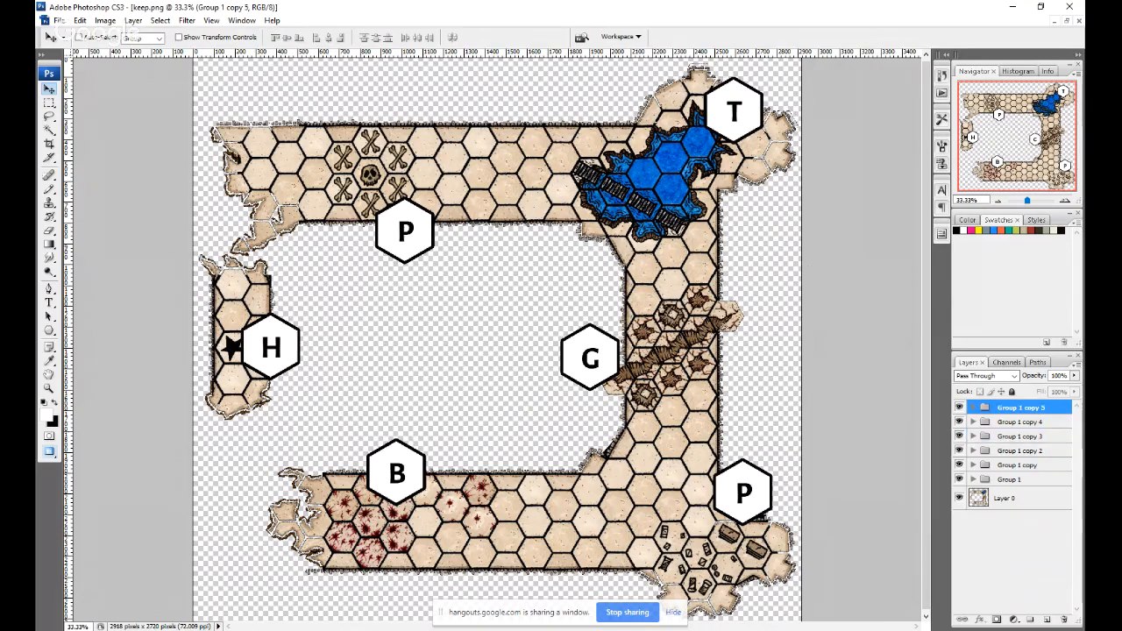
mouse_move(440, 252)
mouse_down()
mouse_move(454, 266)
mouse_move(445, 257)
mouse_up()
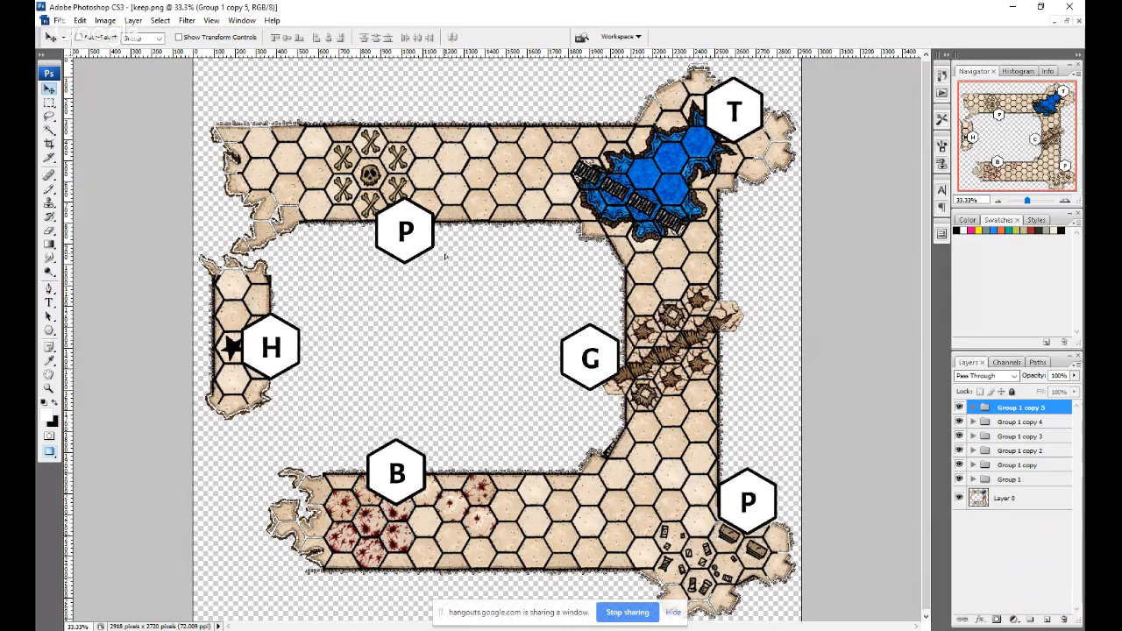
double_click(1021, 408)
text(P)
key(Return)
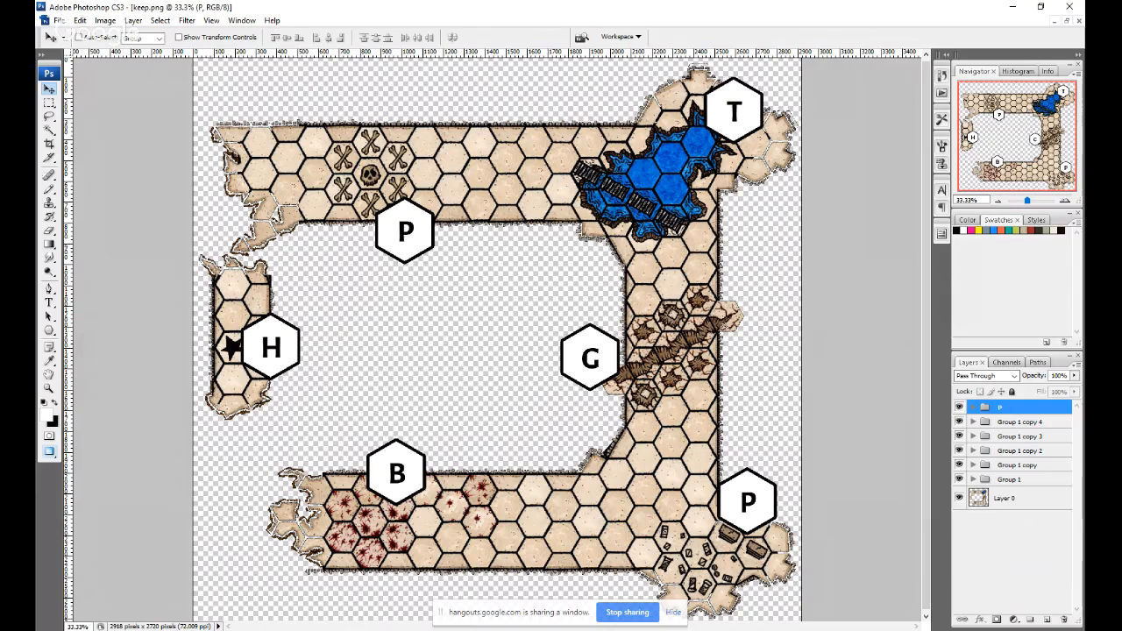
Shift the H marker slightly right and up to clear the star, and rename its layer group H.
double_click(1021, 422)
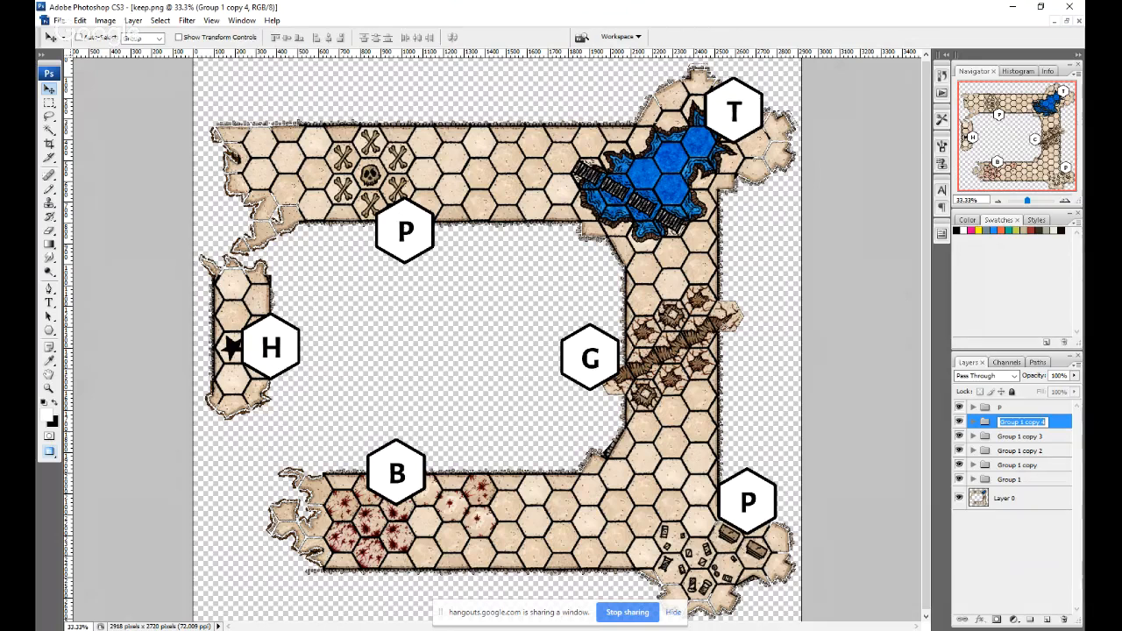
key(Return)
mouse_move(581, 370)
mouse_down()
mouse_move(570, 362)
mouse_move(587, 363)
mouse_up()
double_click(1021, 422)
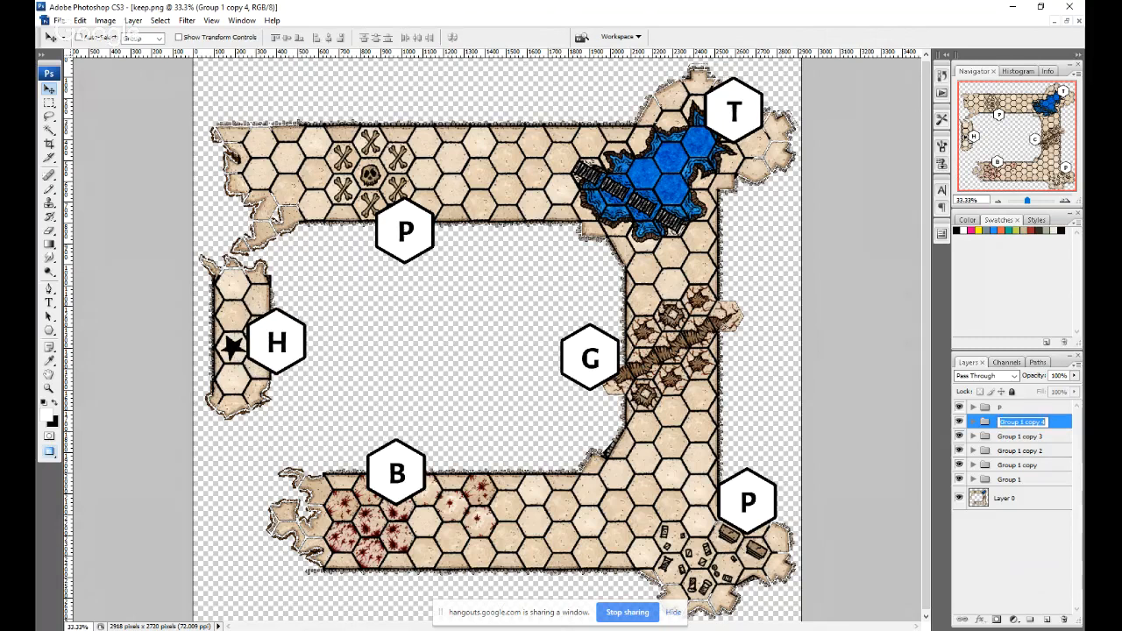
text(H)
key(Return)
Nudge the T marker slightly up from the blue pool and rename its layer group T.
click(1020, 436)
drag(562, 413, 560, 406)
double_click(1021, 437)
text(T)
key(Return)
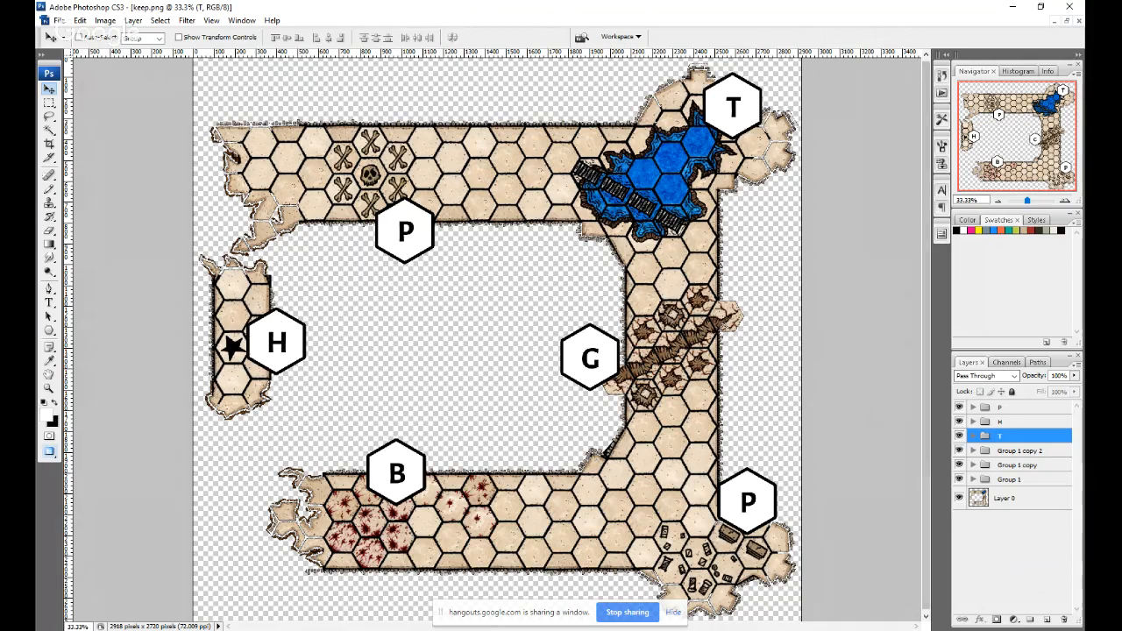
Shift the B marker right along the blood-stained corridor's upper edge and rename its layer group B.
click(1019, 450)
mouse_move(494, 415)
mouse_down()
mouse_move(543, 383)
mouse_move(511, 413)
mouse_up()
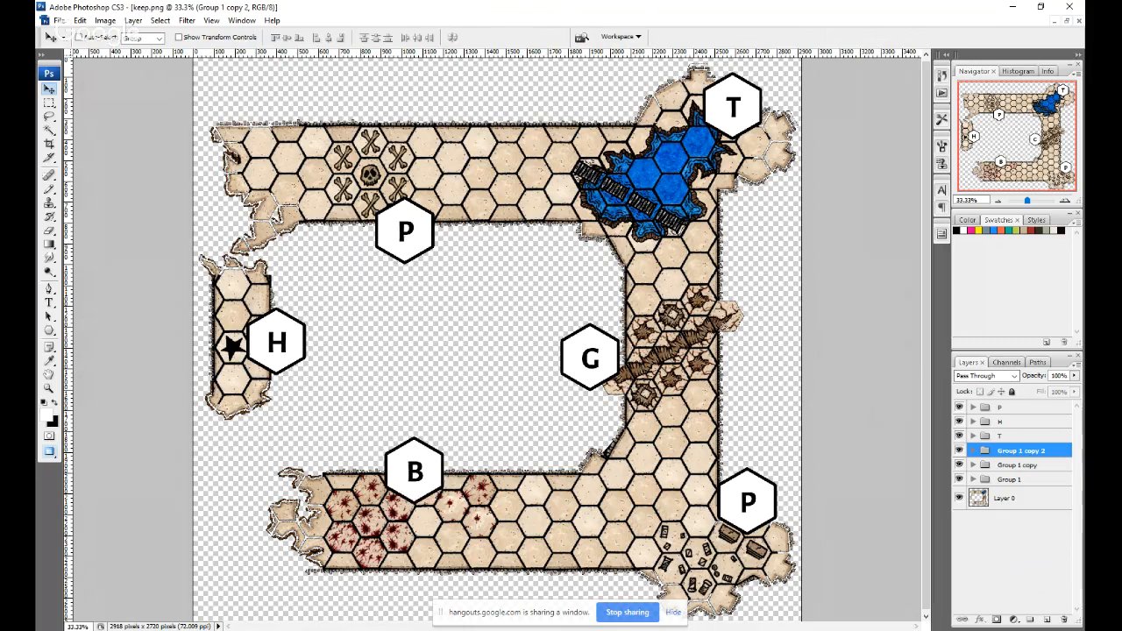
double_click(1022, 451)
text(B)
key(Return)
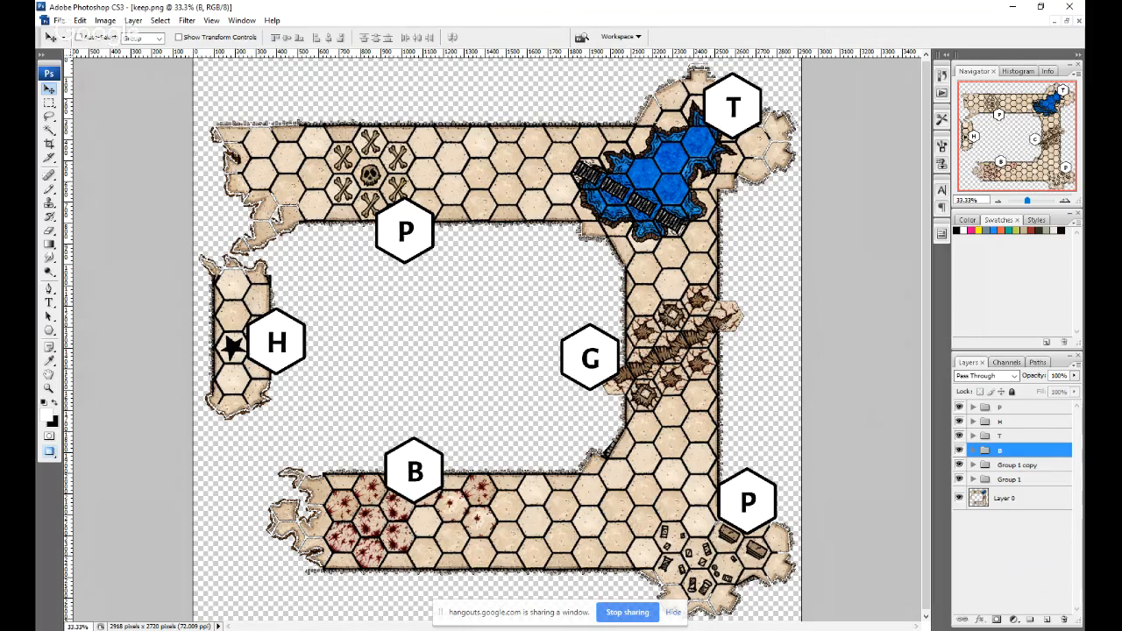
Nudge the G marker slightly down beside the cracked corridor and rename its layer group G.
click(1018, 466)
mouse_move(590, 358)
mouse_down()
mouse_move(579, 341)
mouse_move(589, 363)
mouse_up()
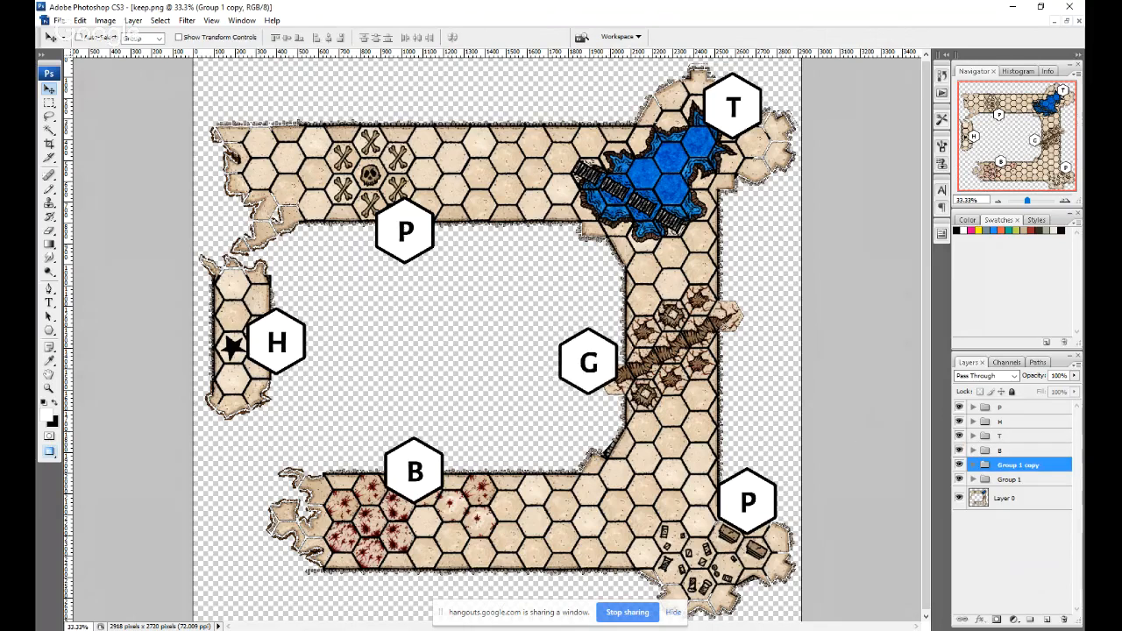
double_click(1018, 466)
text(G)
Rename the original marker group P and nudge its marker slightly left and up below the skull-and-bones hexes.
double_click(1009, 480)
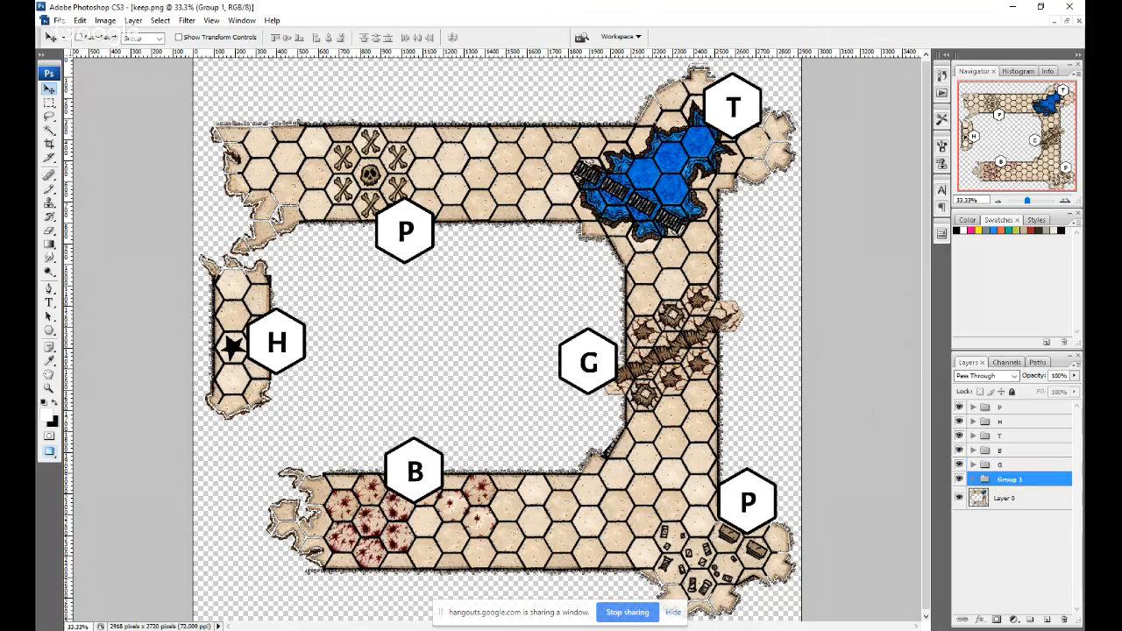
text(P)
key(Return)
drag(599, 389, 594, 387)
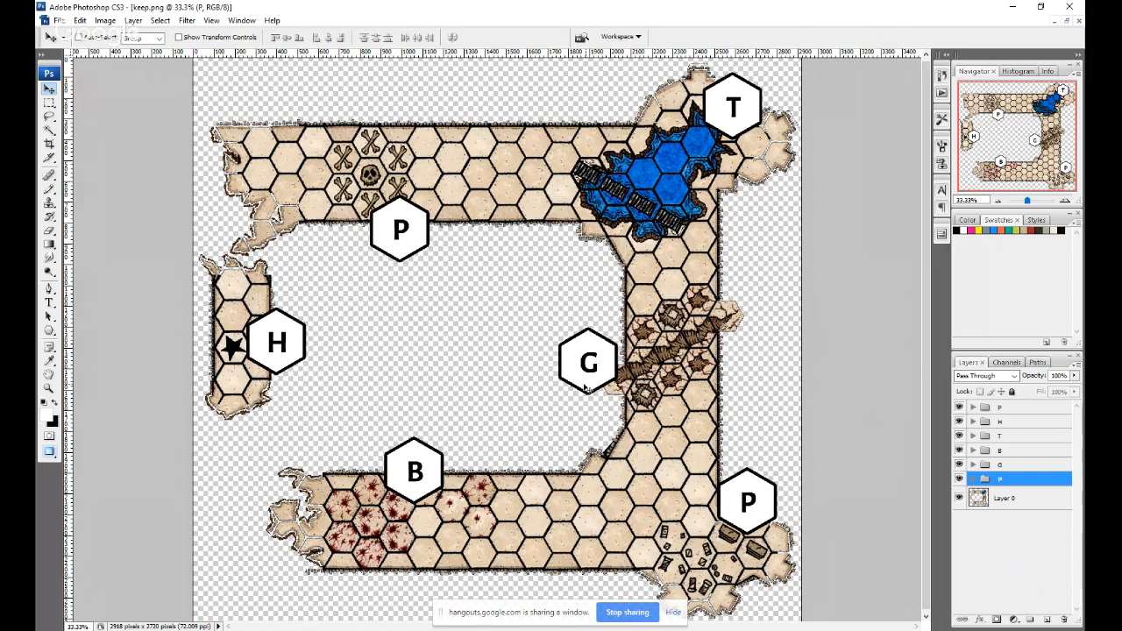
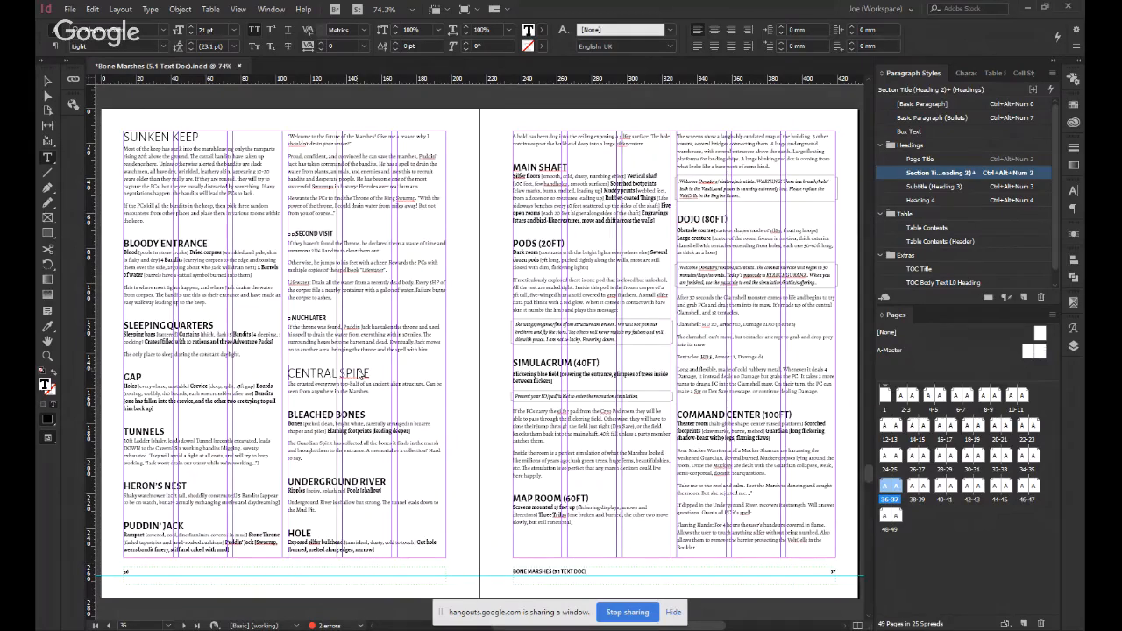
Insert a break before the Central Spire heading so that section starts on page 37.
key(KP_Enter)
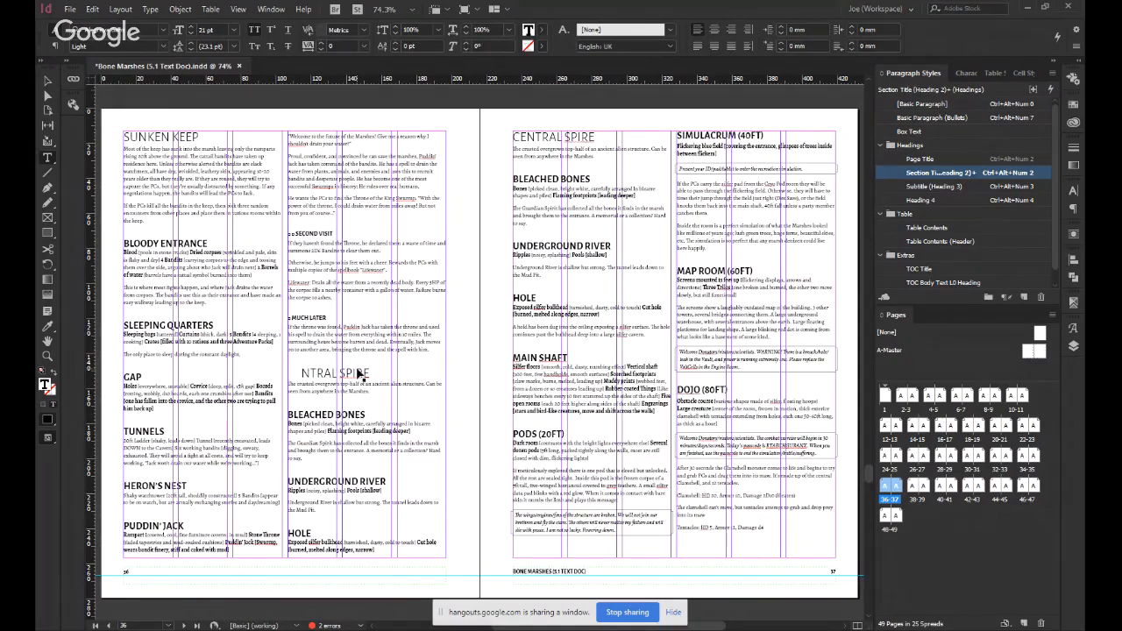
key(Escape)
scroll(404, 351, up, 3)
scroll(474, 351, down, 3)
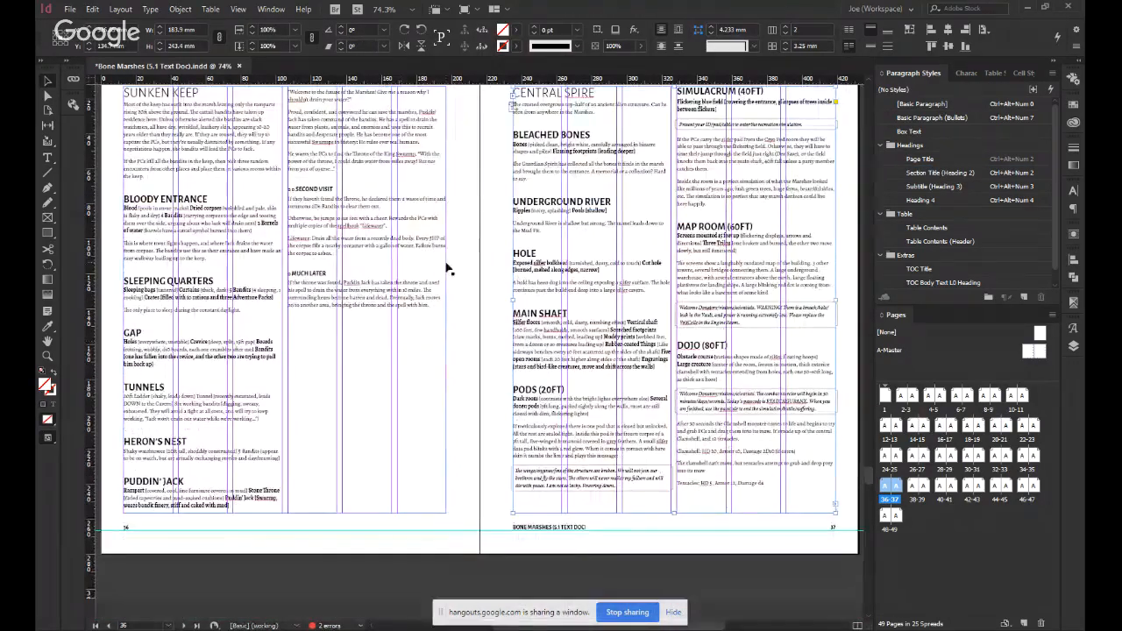
scroll(491, 301, up, 1)
scroll(430, 323, left, 1)
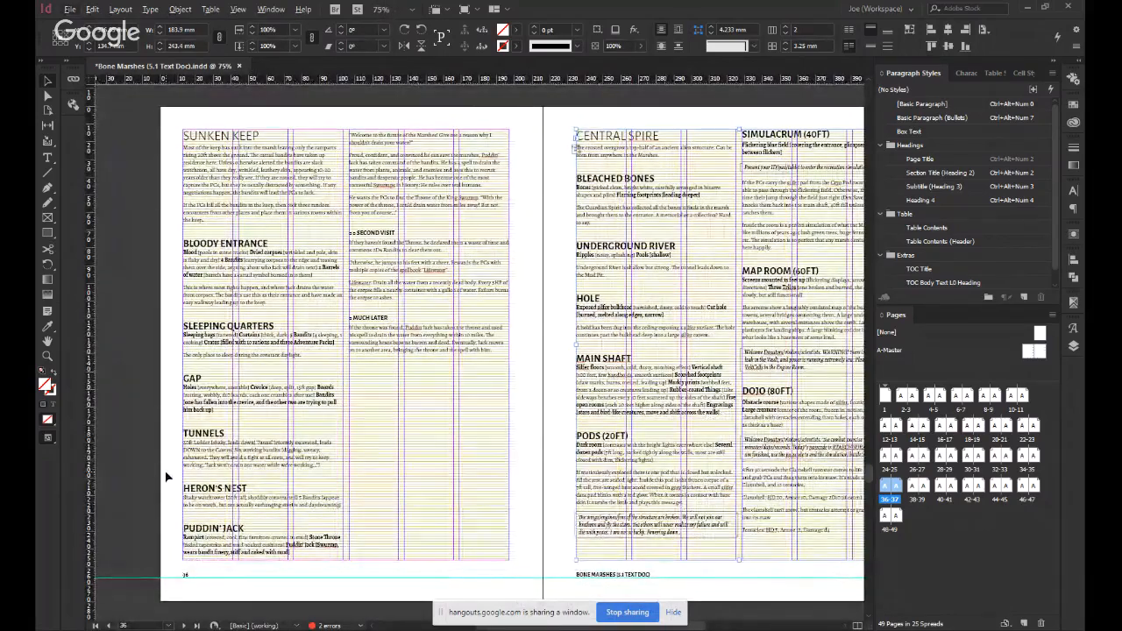
click(531, 386)
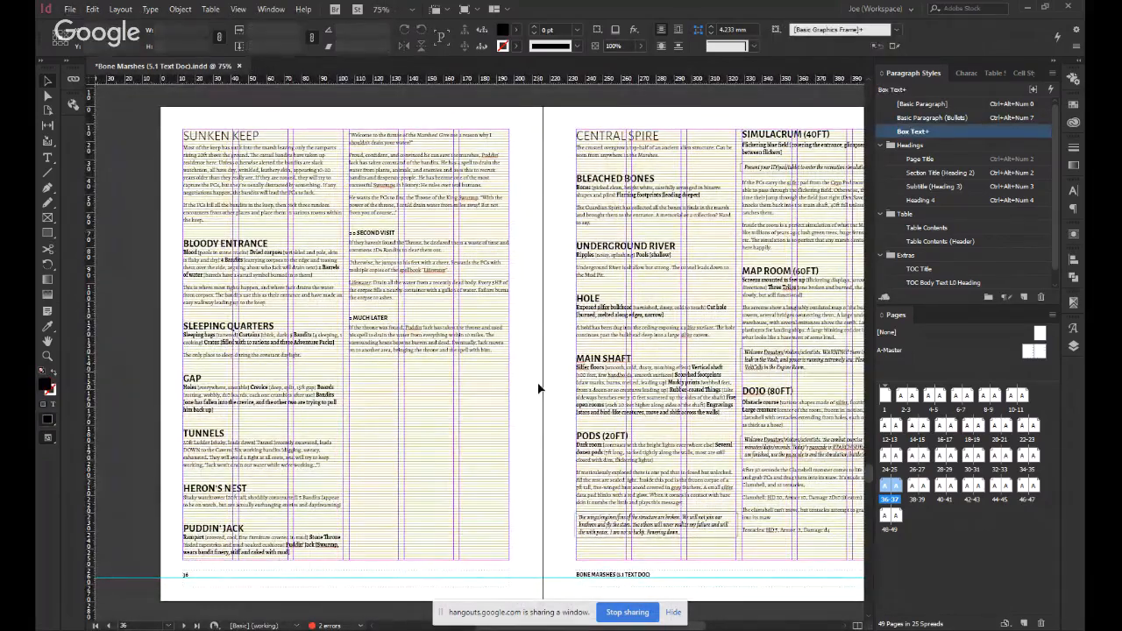
Apply the Basic Paragraph (Bullets) style to the list under Impressions in the Forest section.
scroll(488, 418, up, 10)
scroll(488, 417, up, 15)
scroll(465, 406, up, 6)
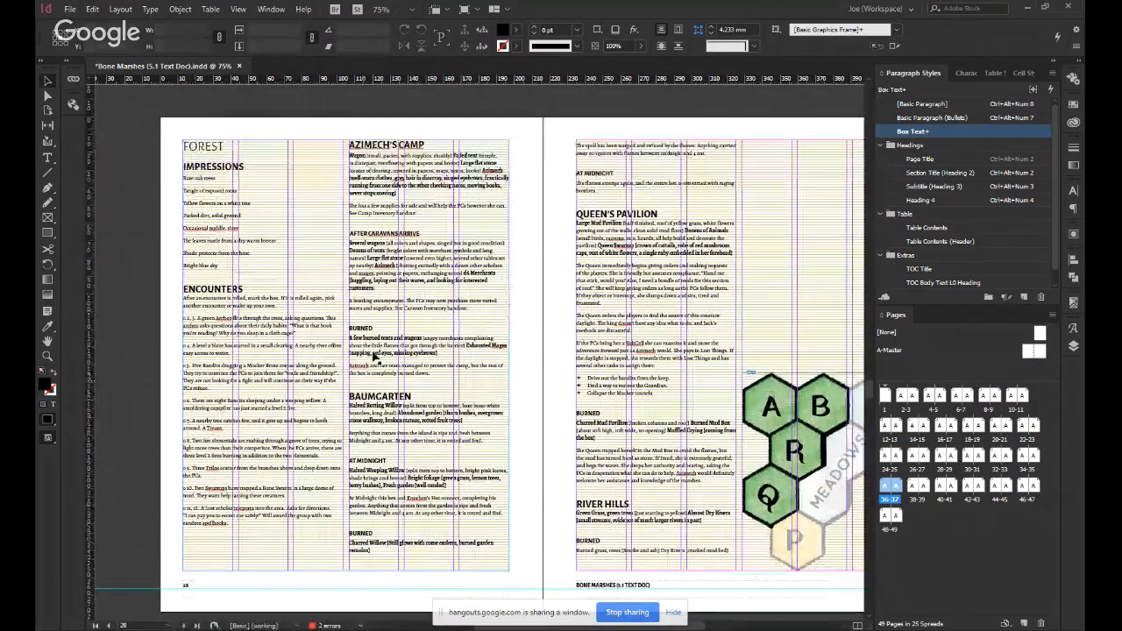
double_click(203, 174)
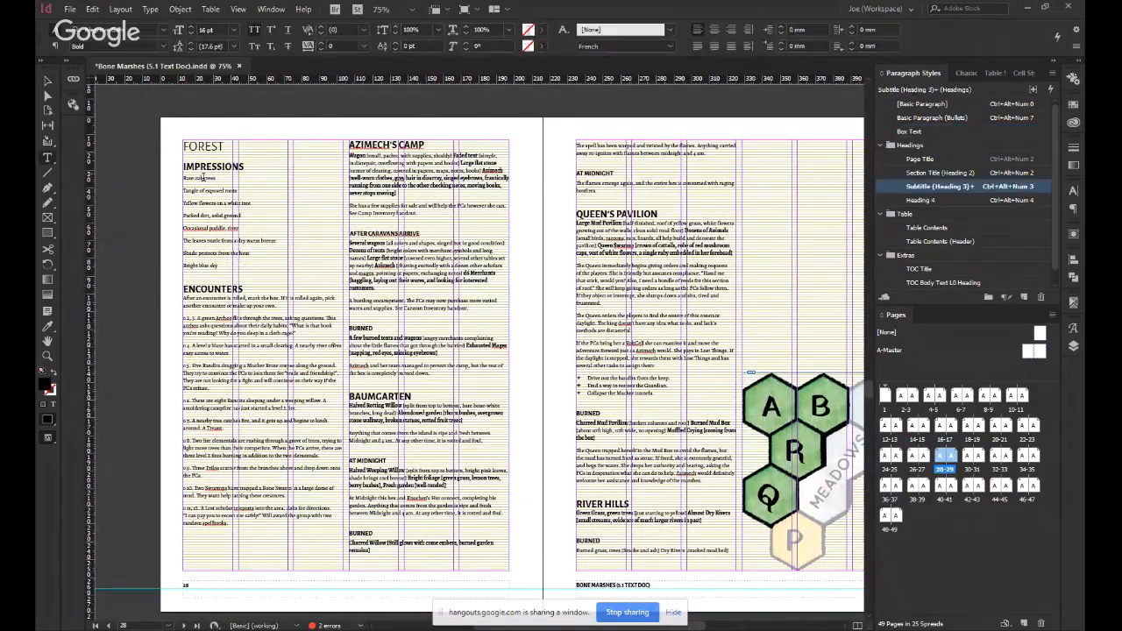
click(204, 261)
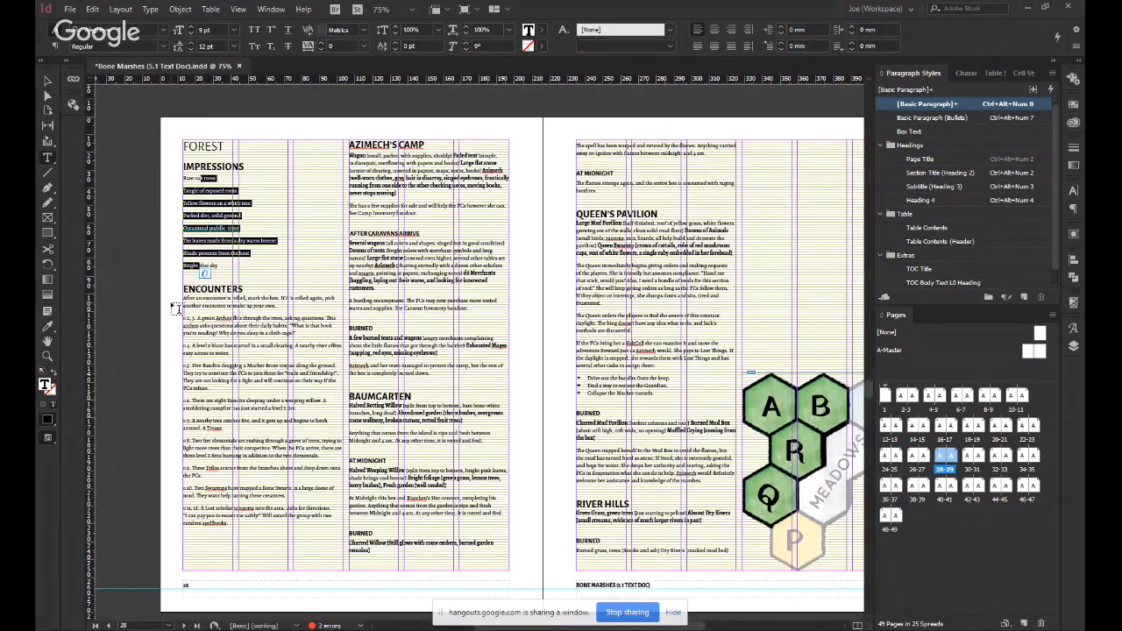
key(ctrl+alt+KP_7)
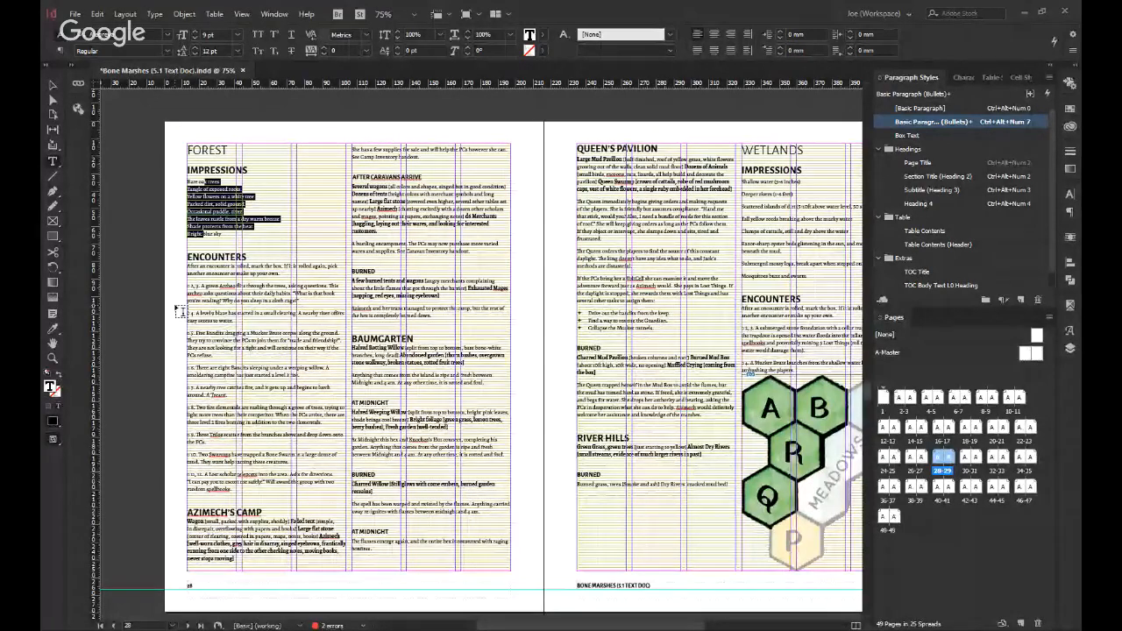
drag(196, 282, 244, 489)
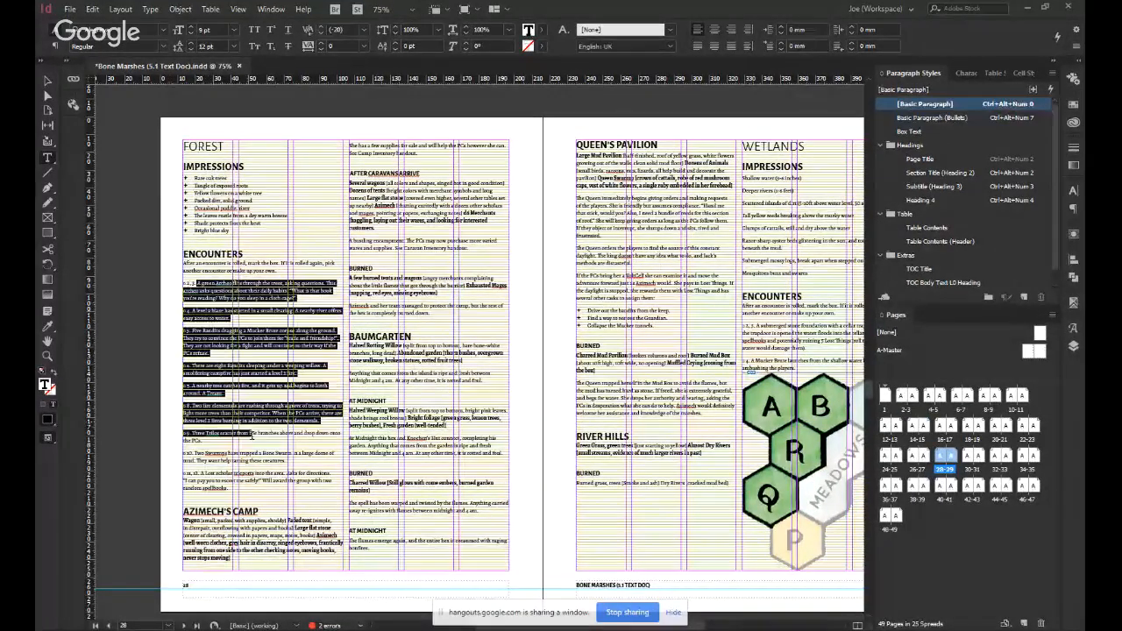
click(274, 488)
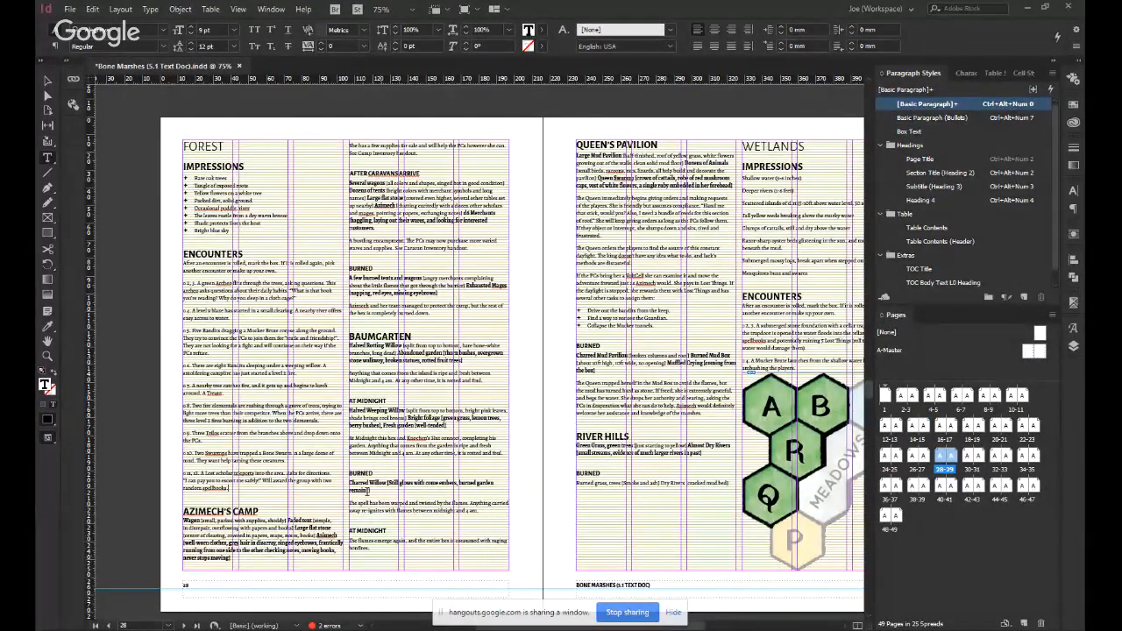
Try placing the labelled Sunken Keep map at full size over page 36, and delete it again.
scroll(453, 333, down, 15)
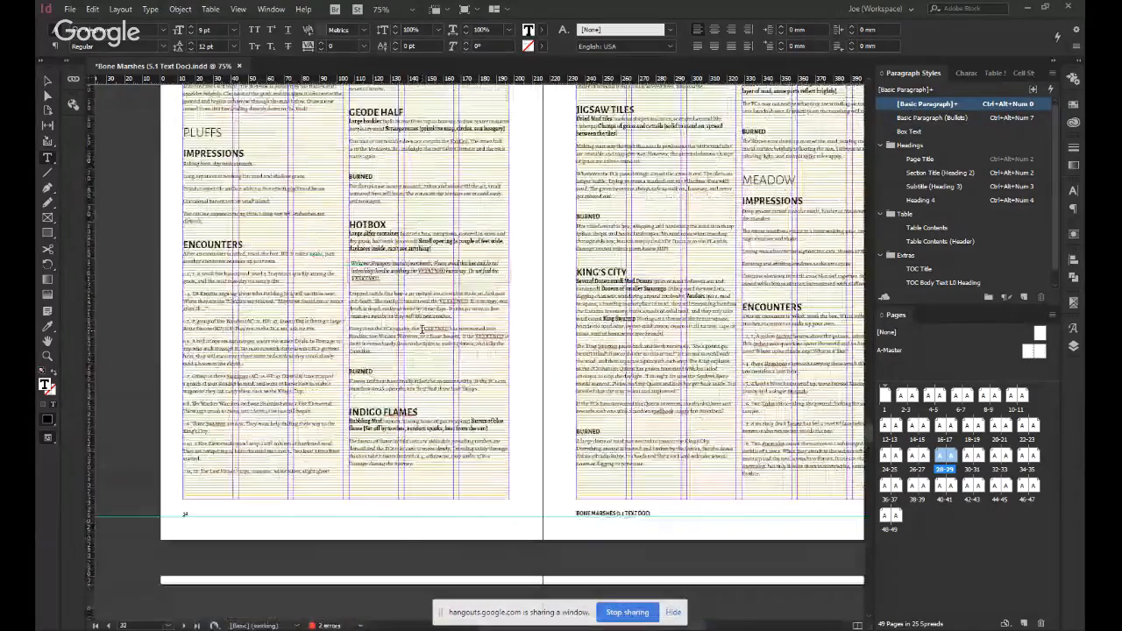
scroll(425, 329, down, 12)
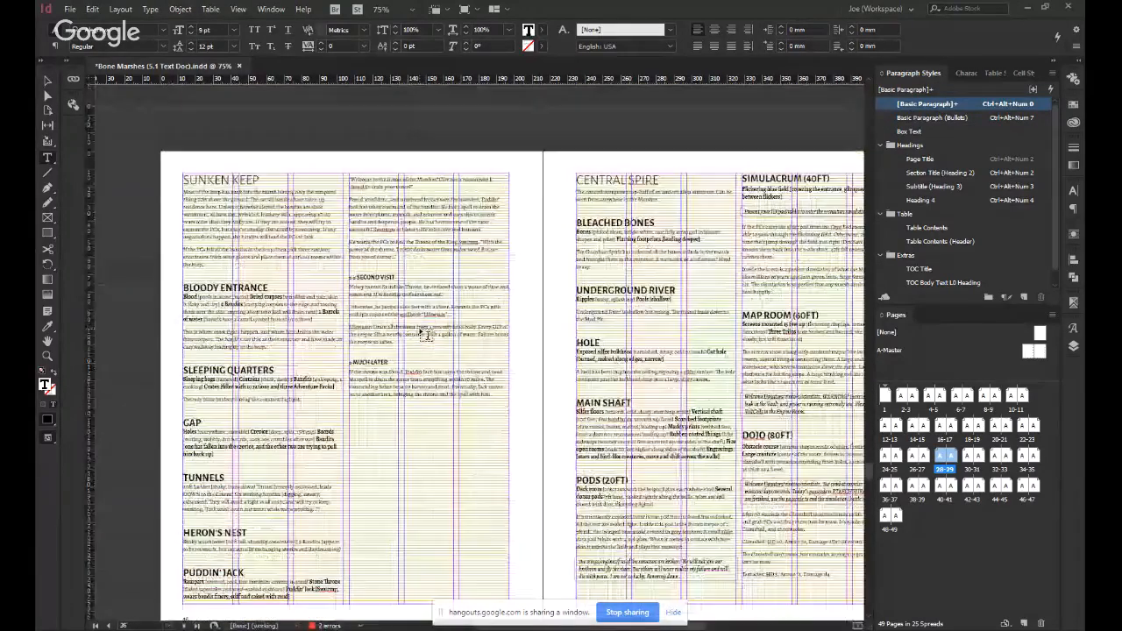
scroll(427, 336, down, 2)
click(427, 331)
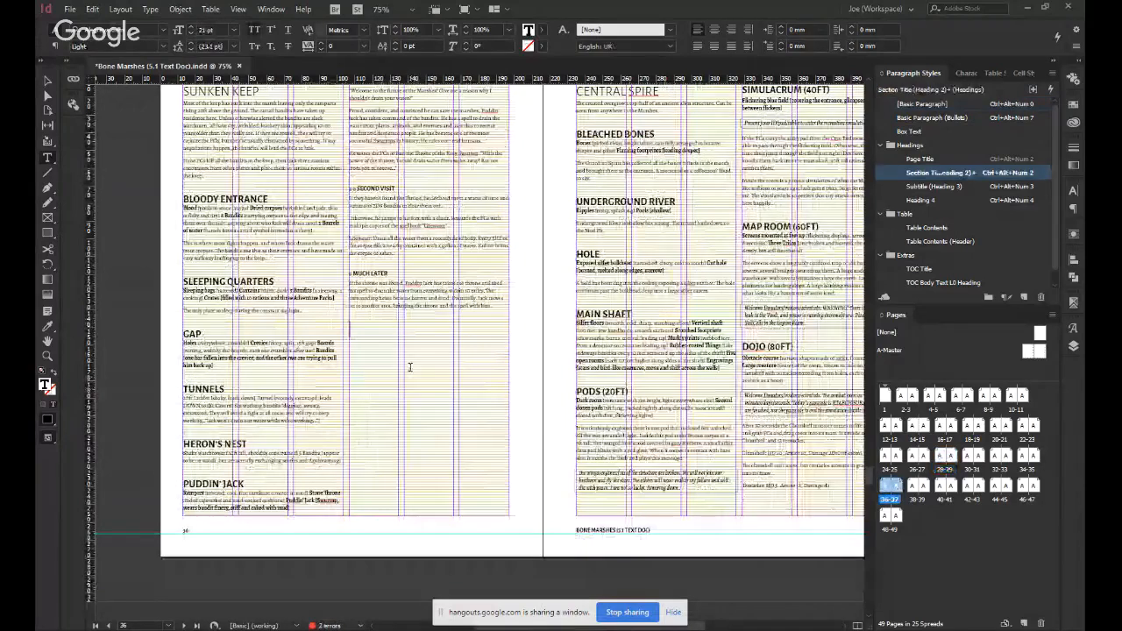
key(Escape)
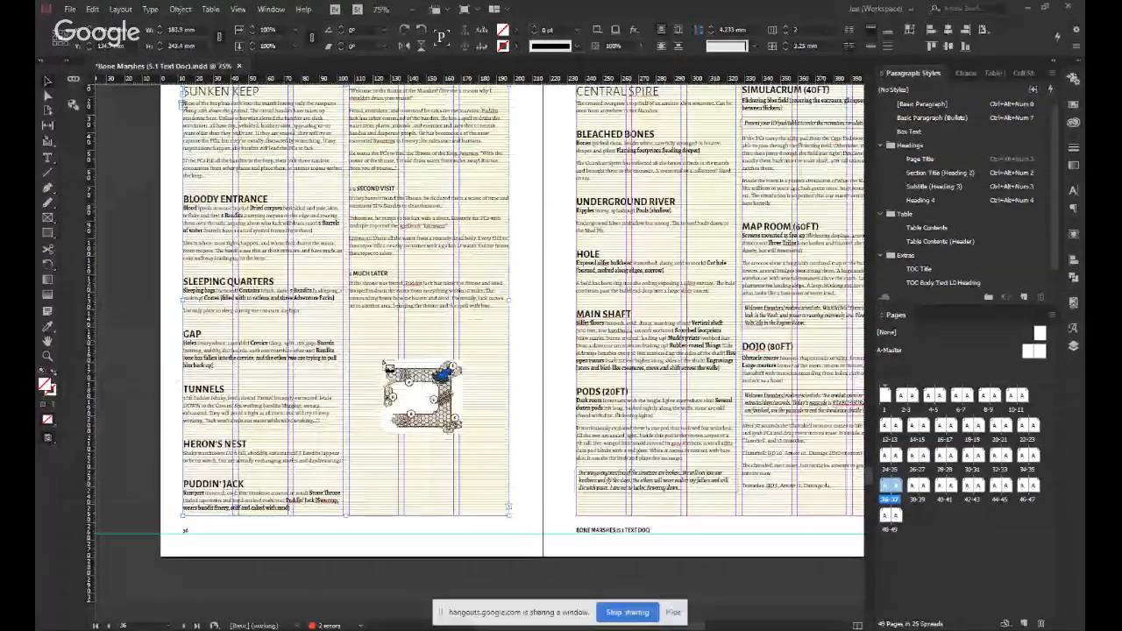
click(335, 340)
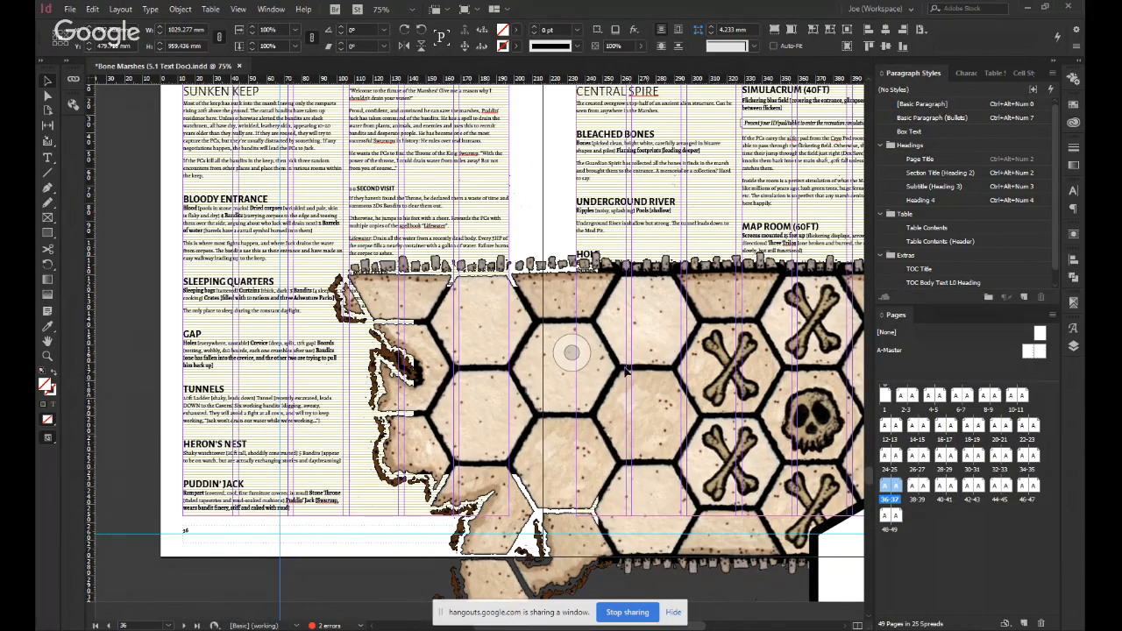
click(556, 363)
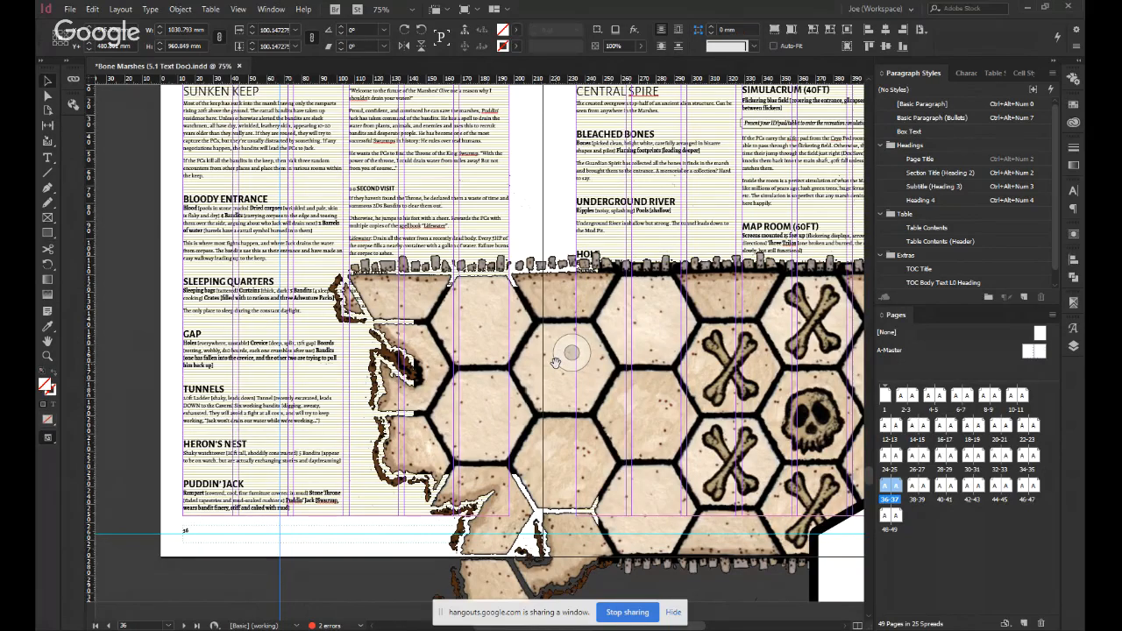
key(Delete)
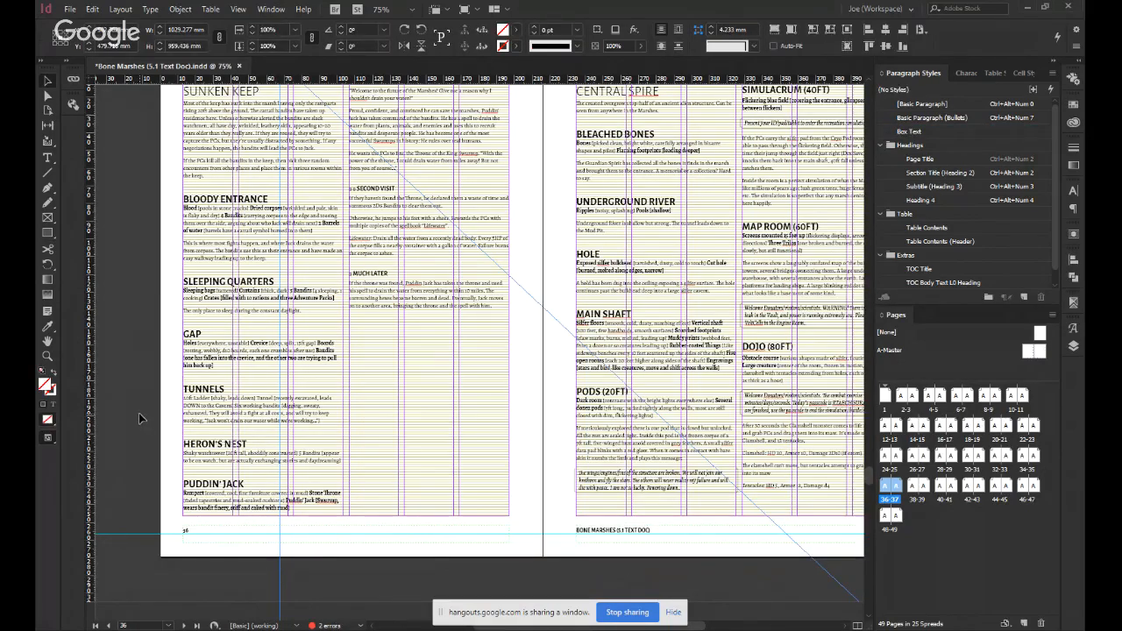
key(Delete)
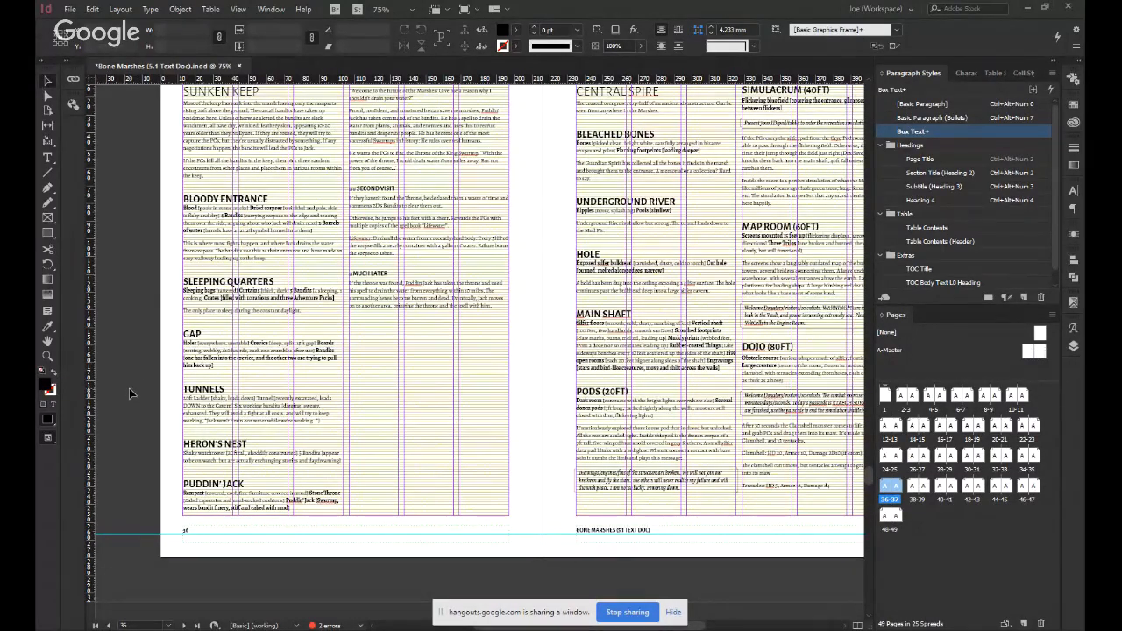
Save the document and set the default paragraph style to [Basic Paragraph] with nothing selected.
key(ctrl+s)
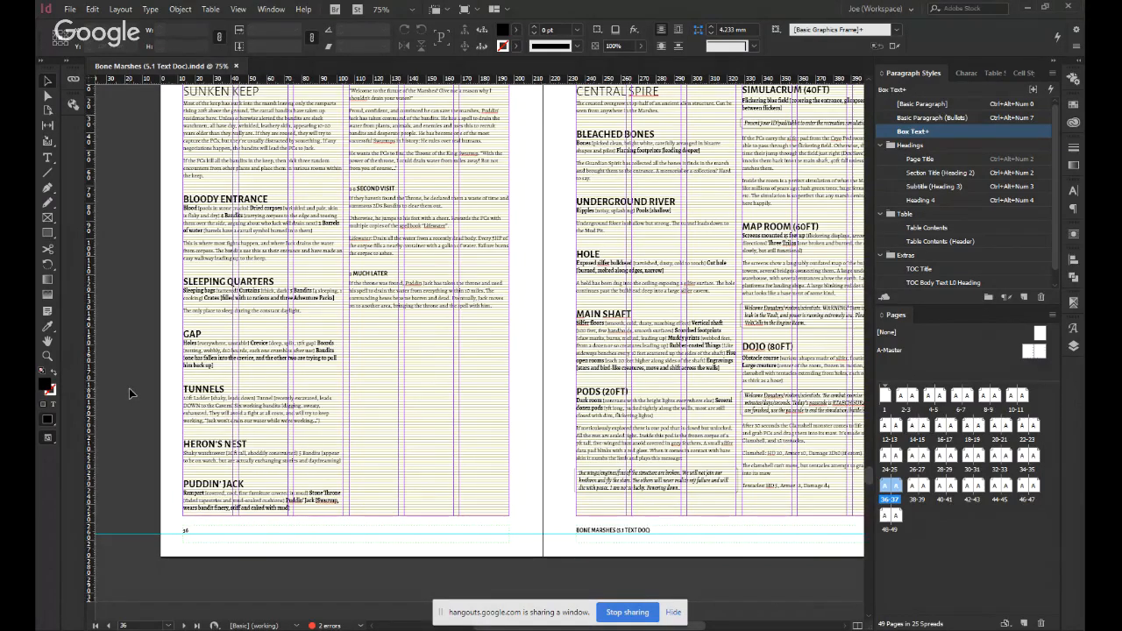
click(988, 107)
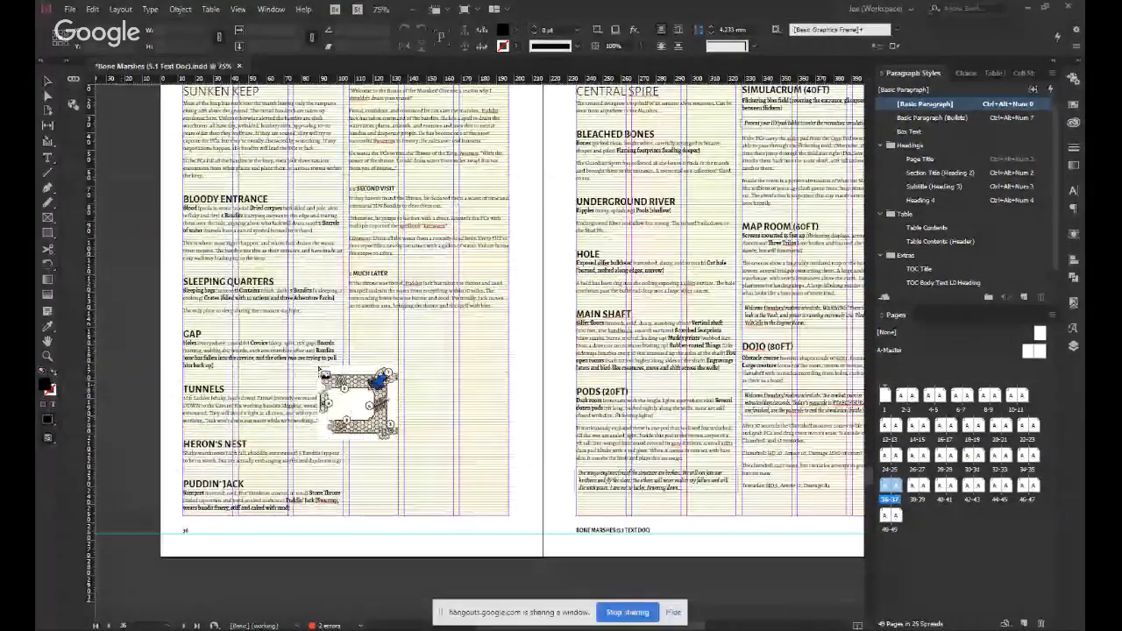
Place the labelled Sunken Keep map image on the Sunken Keep spread, starting just outside page 36.
click(112, 213)
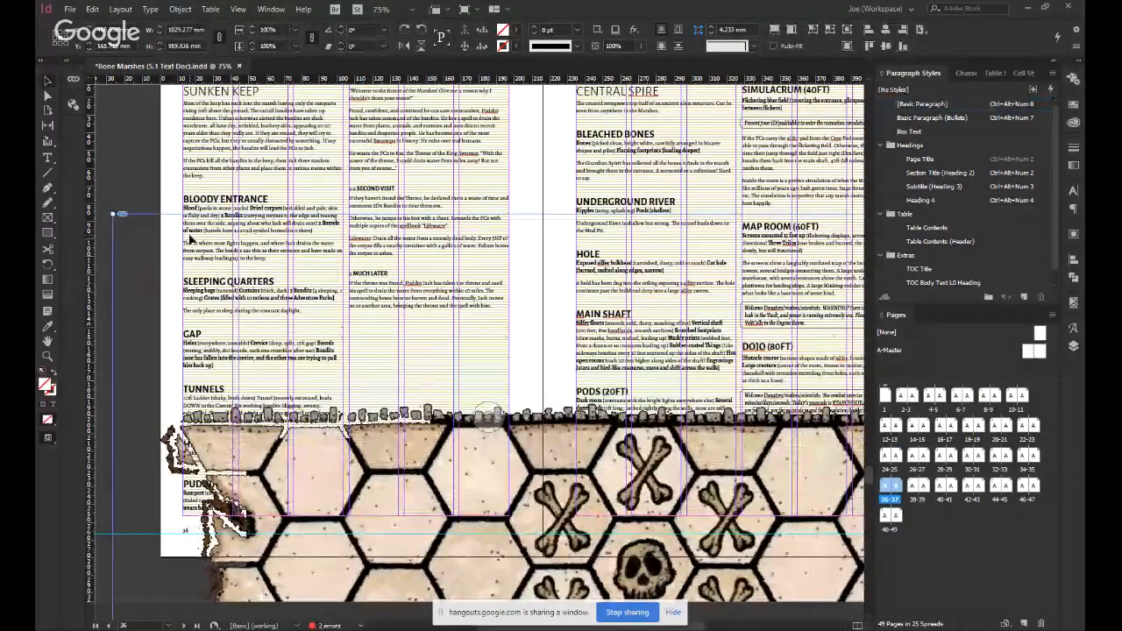
scroll(352, 381, down, 5)
scroll(346, 368, up, 7)
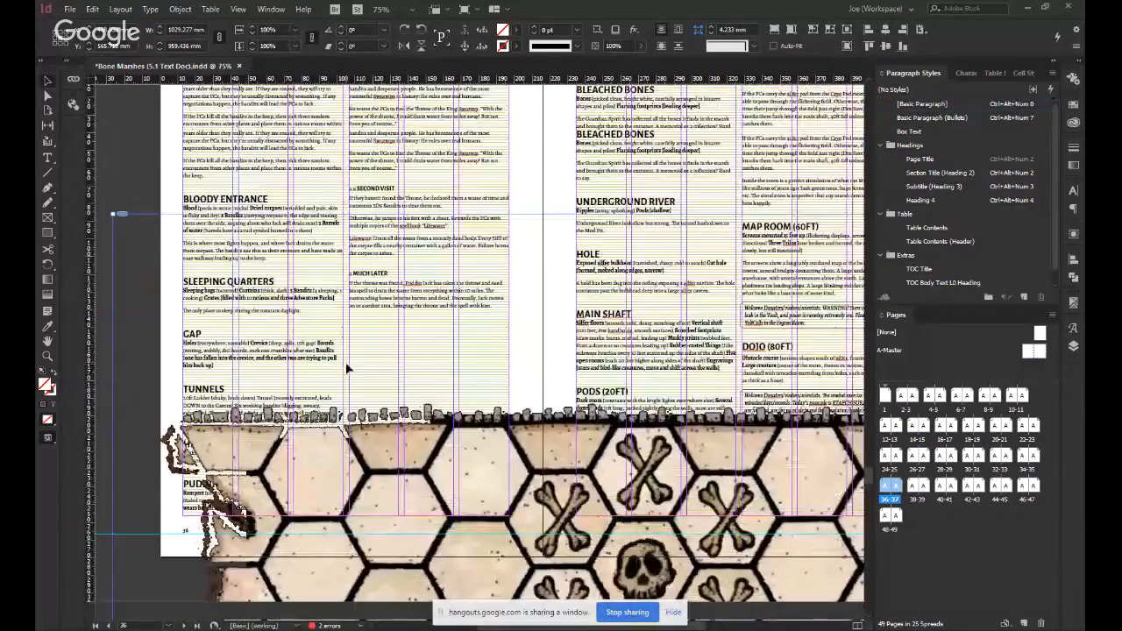
Try to set the map frame's width to 111 mm.
double_click(186, 31)
text(11")
key(Return)
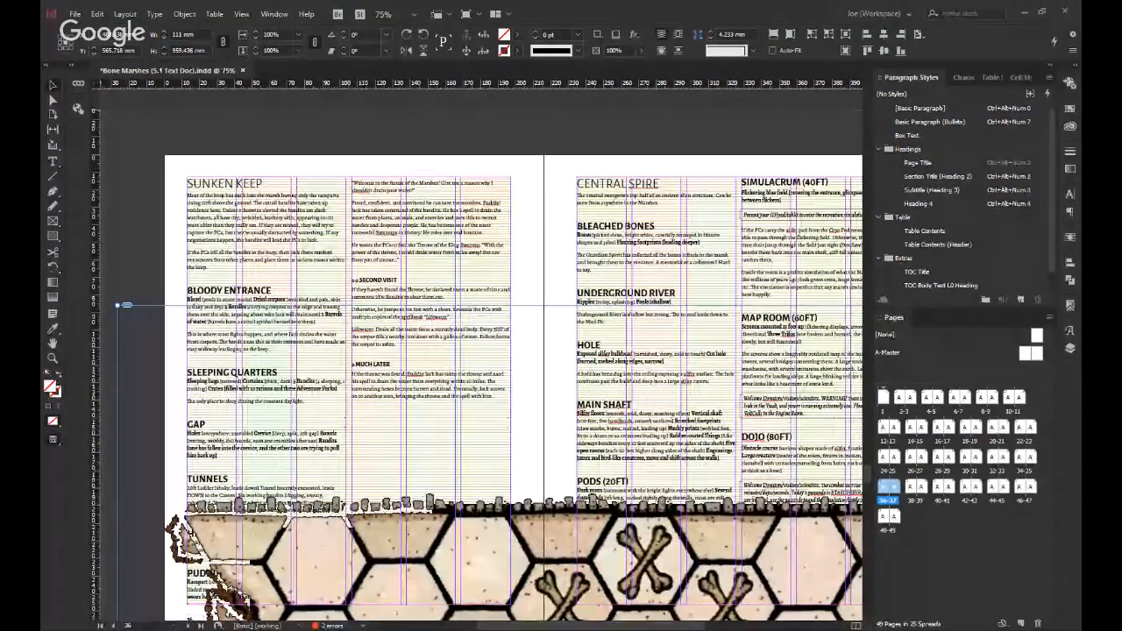
key(Return)
Centre the map frame horizontally and vertically on page 36 and set its width to 11 mm.
click(885, 29)
click(886, 45)
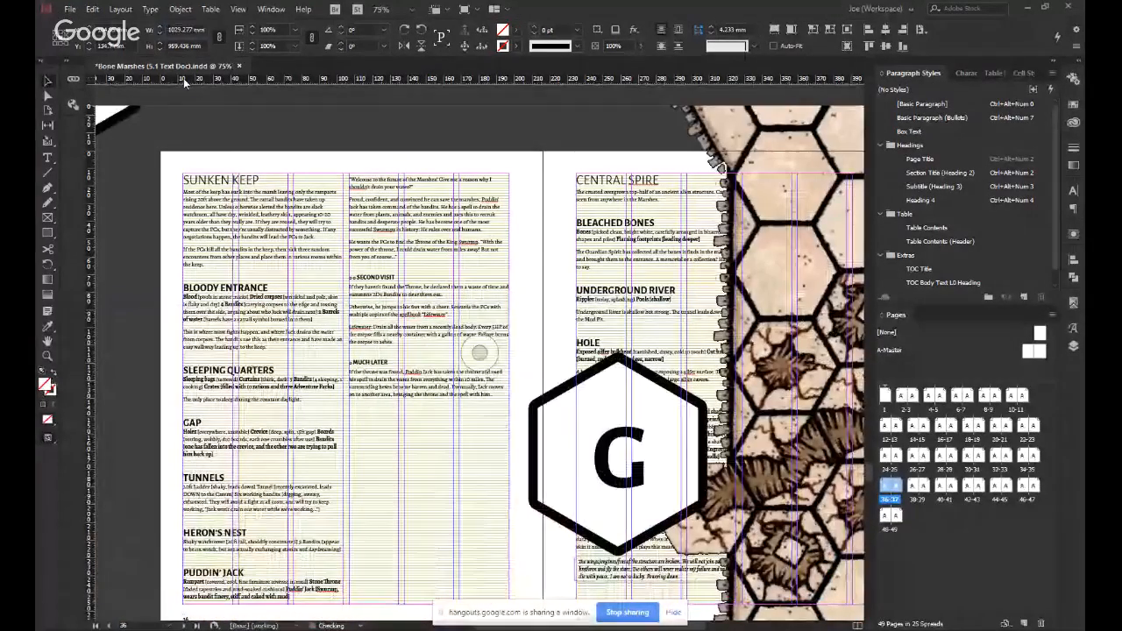
double_click(186, 30)
text(11)
key(Tab)
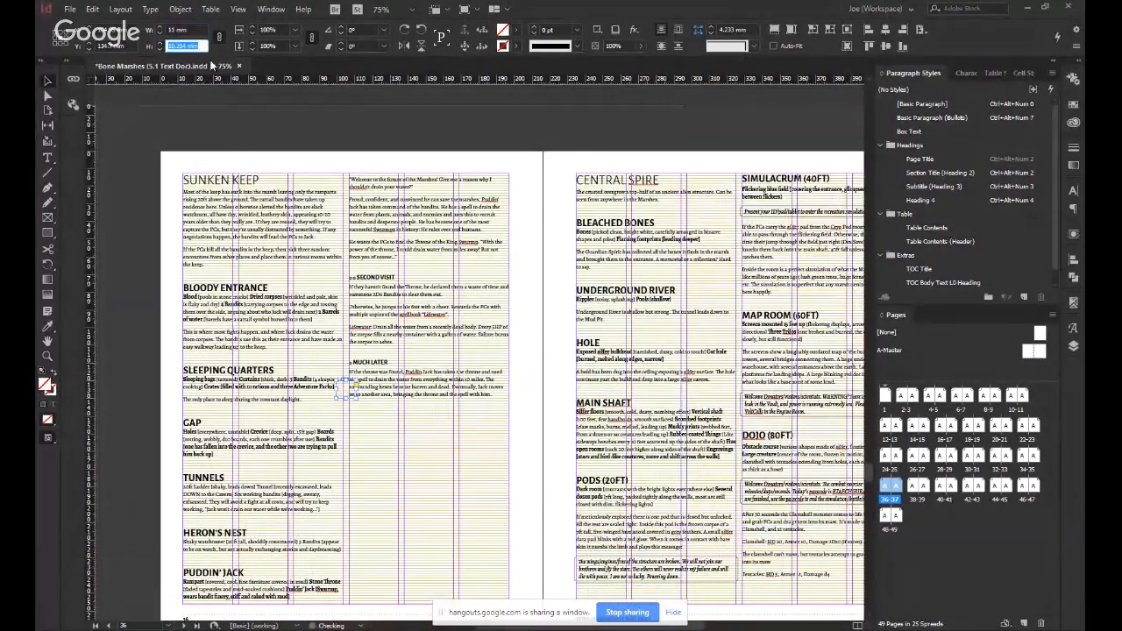
Enlarge the map frame to about 97 × 91 mm and fit the map image proportionally inside it.
drag(355, 397, 510, 541)
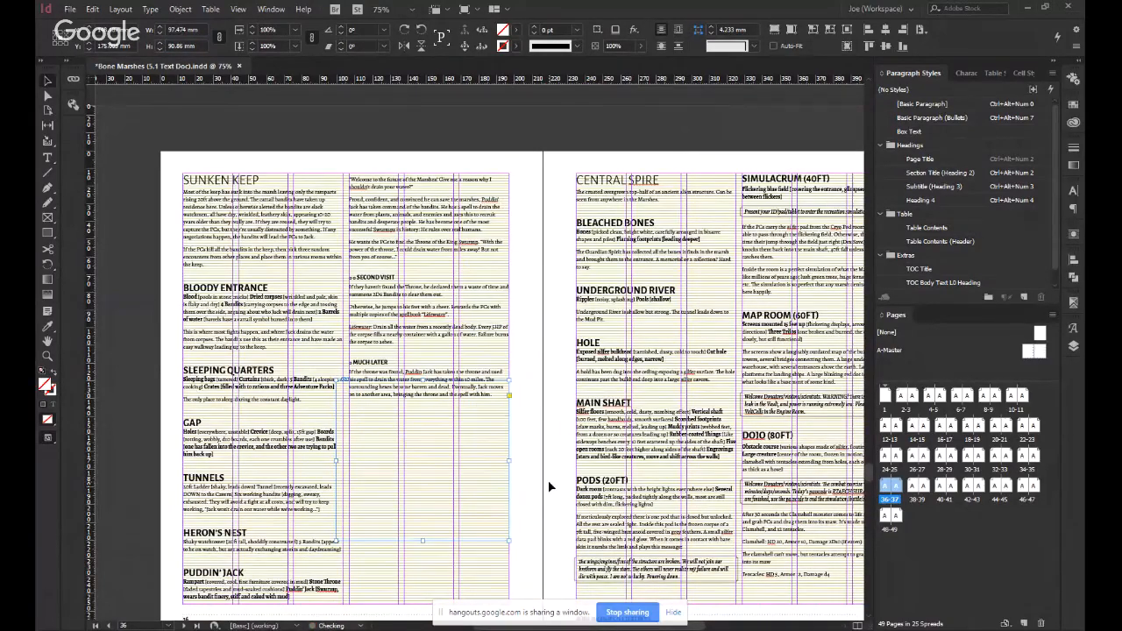
scroll(548, 482, down, 2)
click(793, 32)
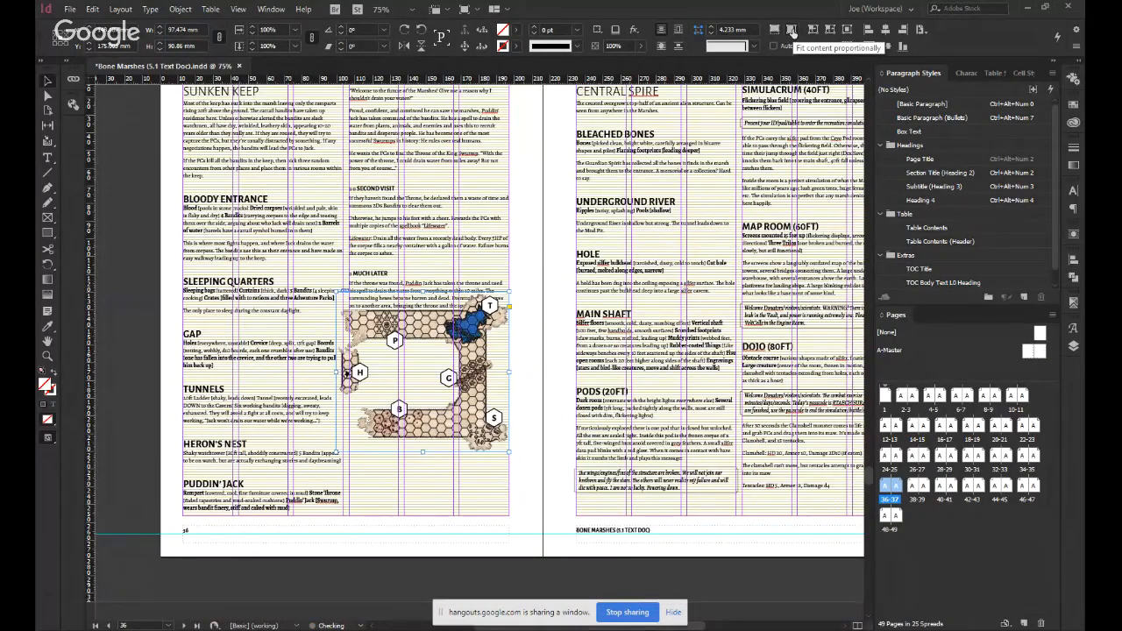
Move the map down to the lower margin of page 36's second column.
click(534, 409)
drag(471, 432, 470, 498)
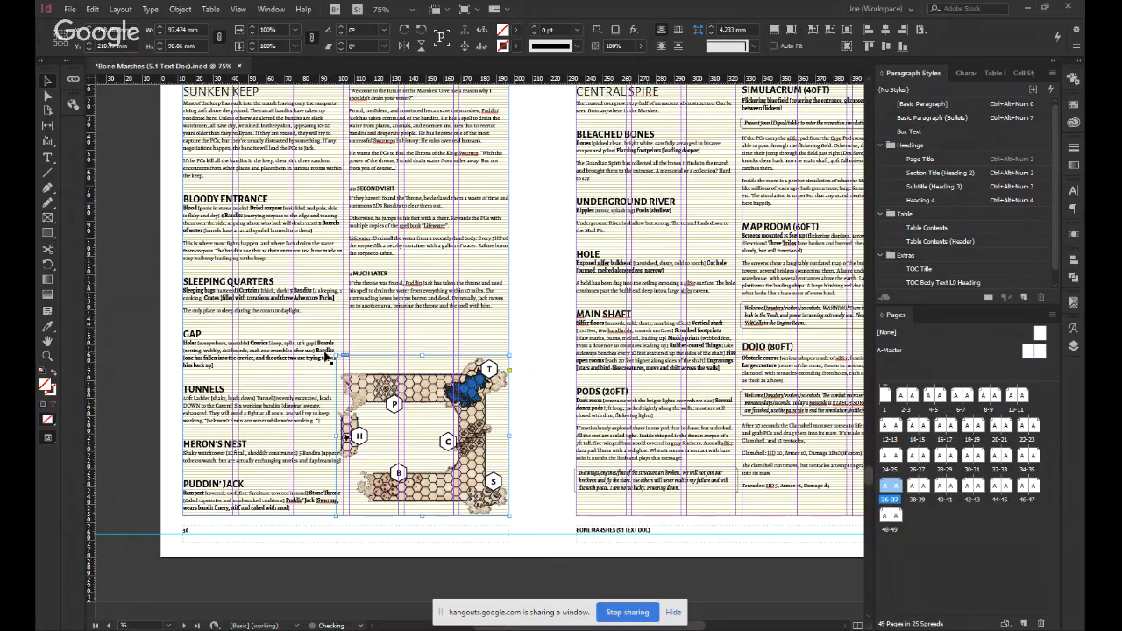
Try to reduce the map frame to about 90 × 84 mm from its upper-left corner, and undo it.
drag(338, 357, 353, 372)
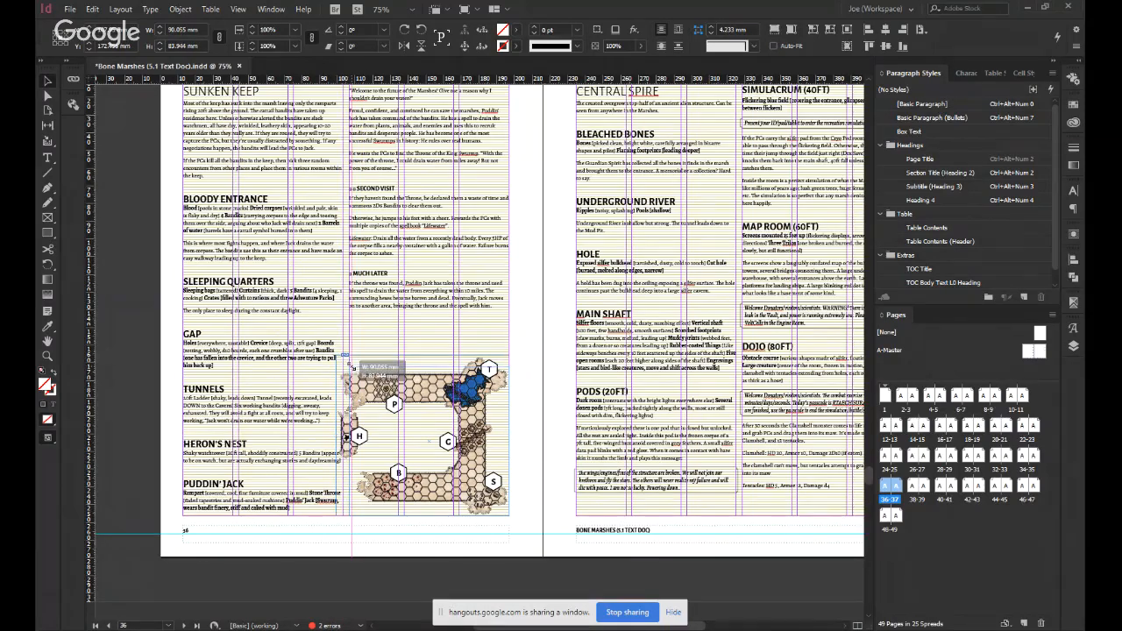
scroll(361, 410, up, 1)
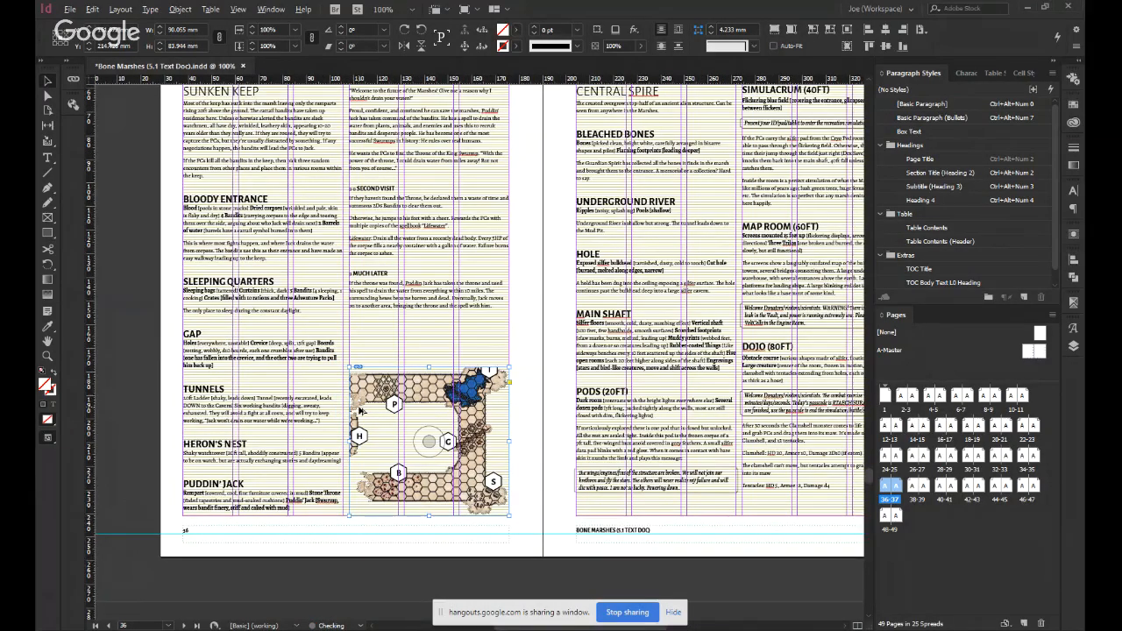
scroll(361, 409, up, 1)
key(ctrl+z)
Turn on Auto-Fit for the map and shrink its frame to the second column's width, about 90 × 84 mm.
click(787, 46)
drag(328, 321, 349, 340)
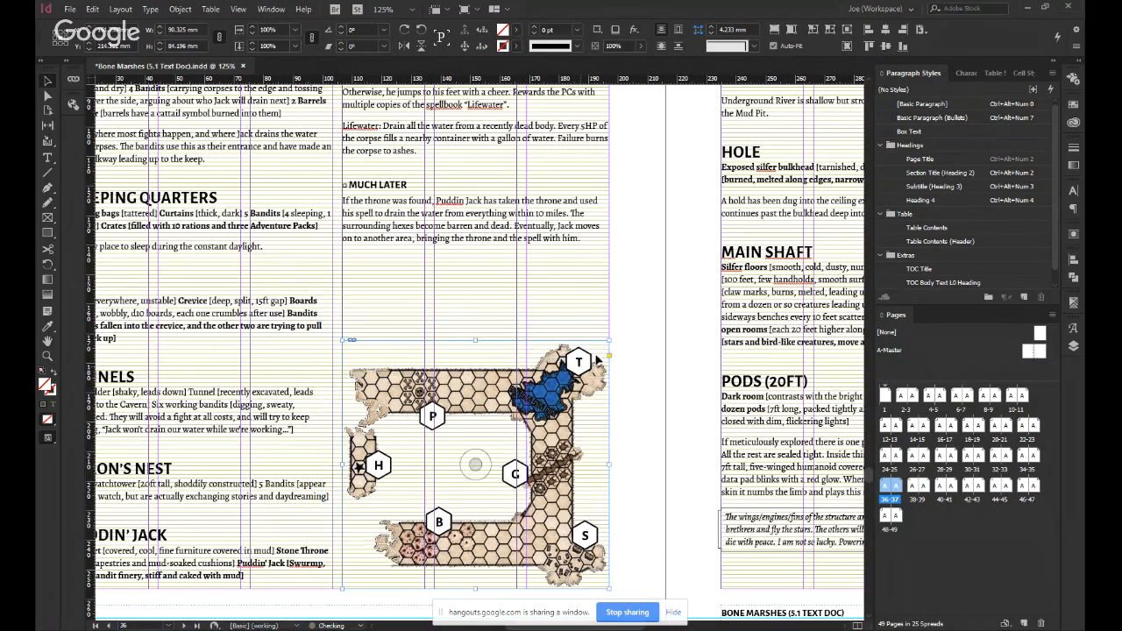
click(649, 307)
Switch to Preview mode and check the map's placement on the Sunken Keep page.
key(w)
scroll(639, 390, down, 1)
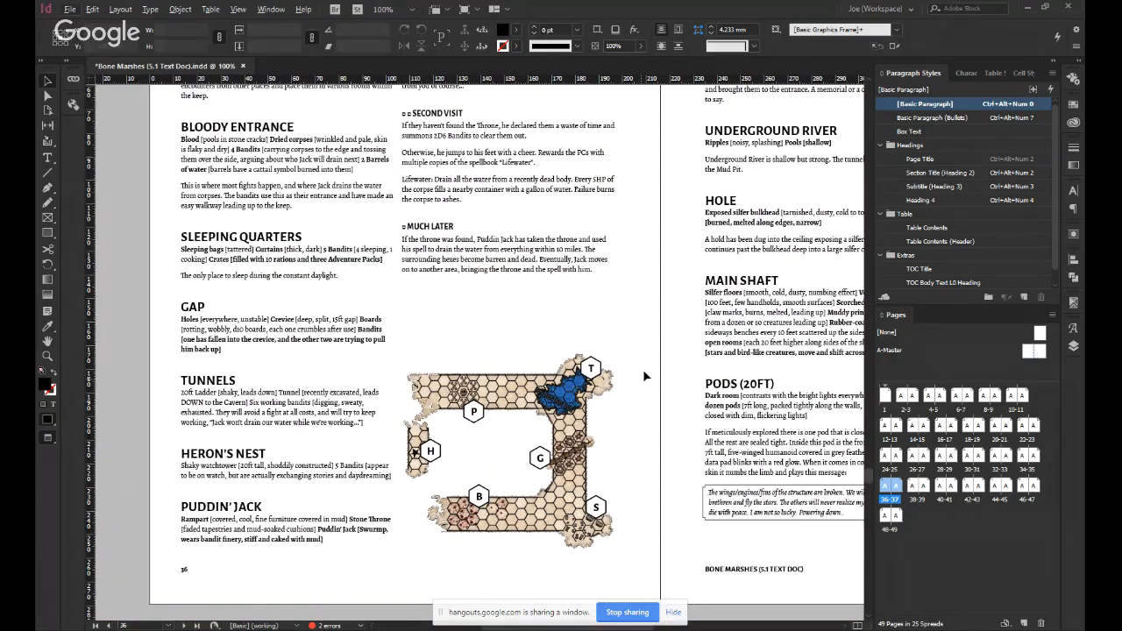
scroll(644, 364, down, 1)
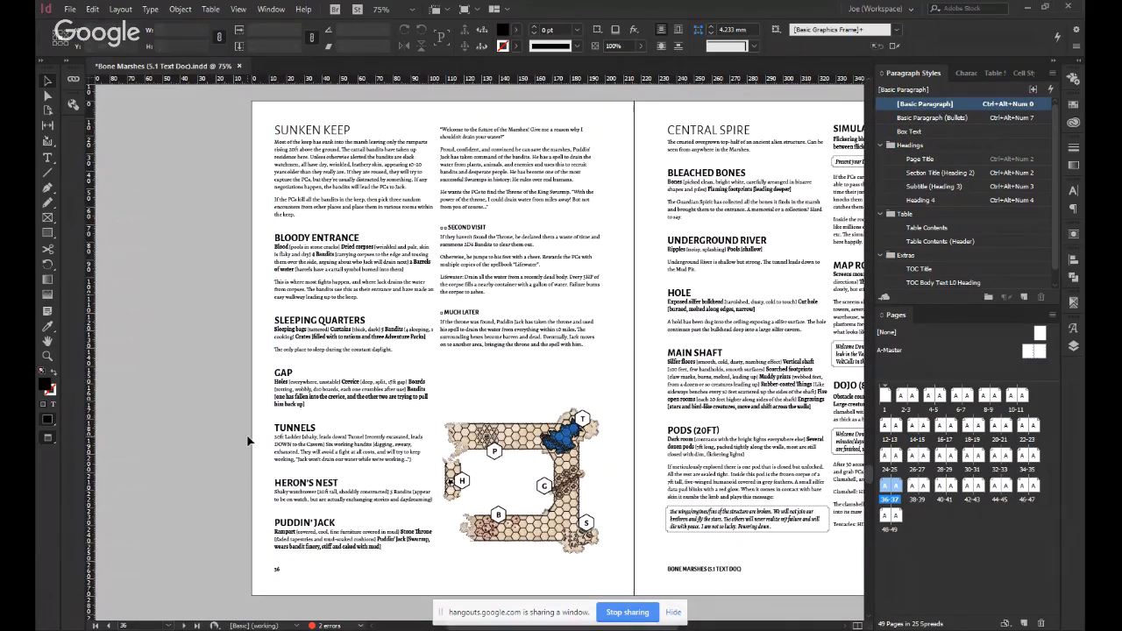
click(527, 439)
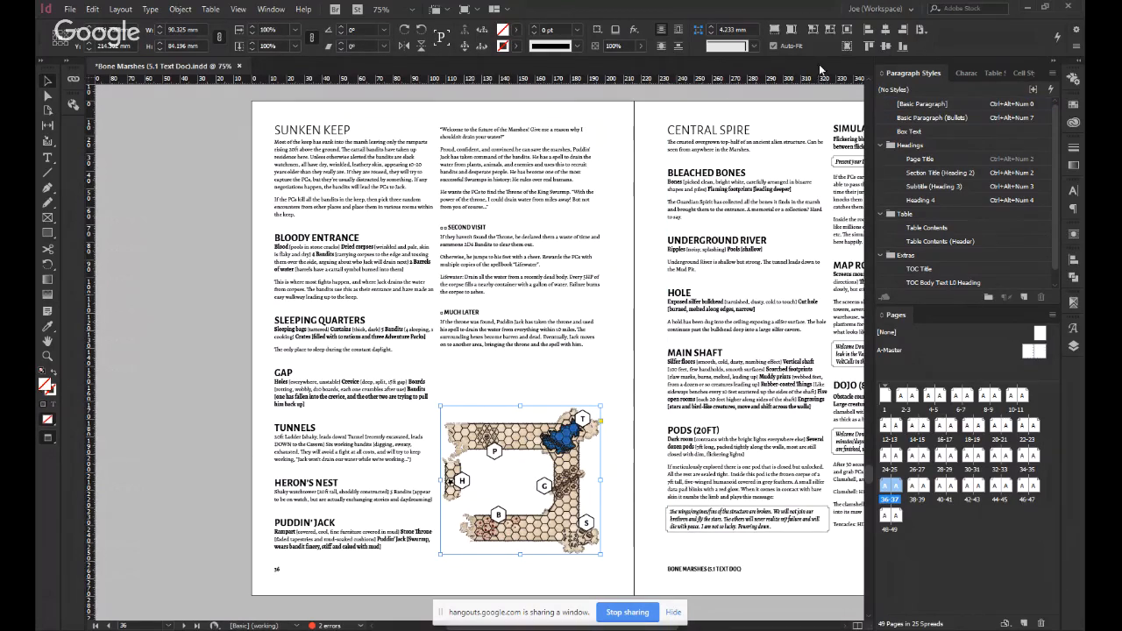
click(620, 379)
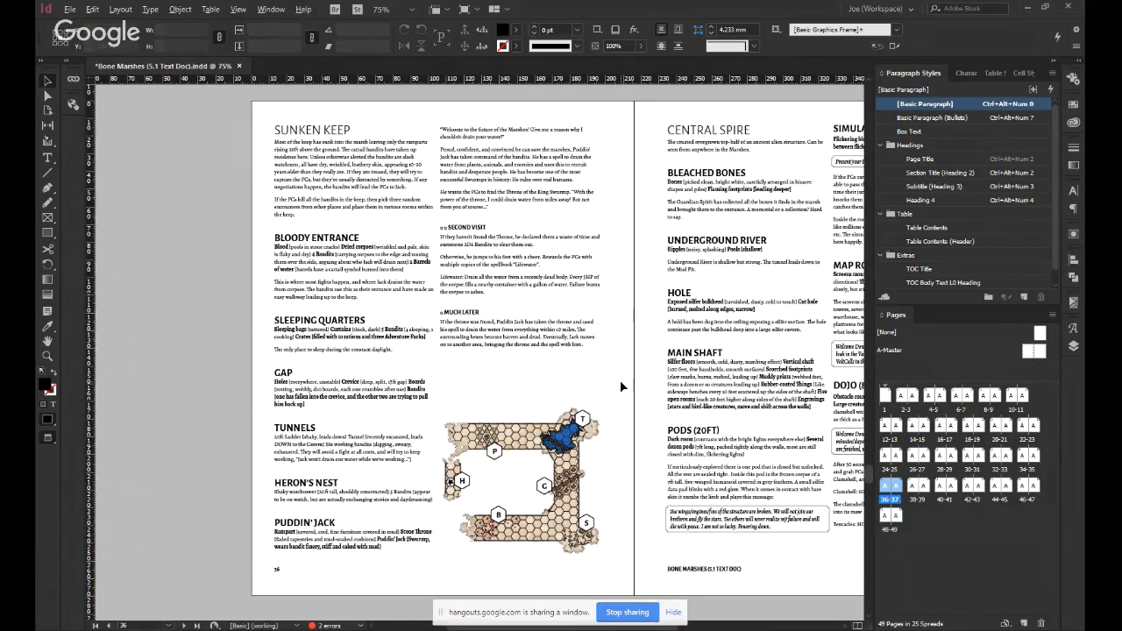
Compare the map placement on pages 36–37 with the region map on the Forest and Wetlands spread, pages 28–29.
key(alt+Page_Up)
key(alt+Page_Up)
key(alt+Page_Up)
key(alt+Page_Up)
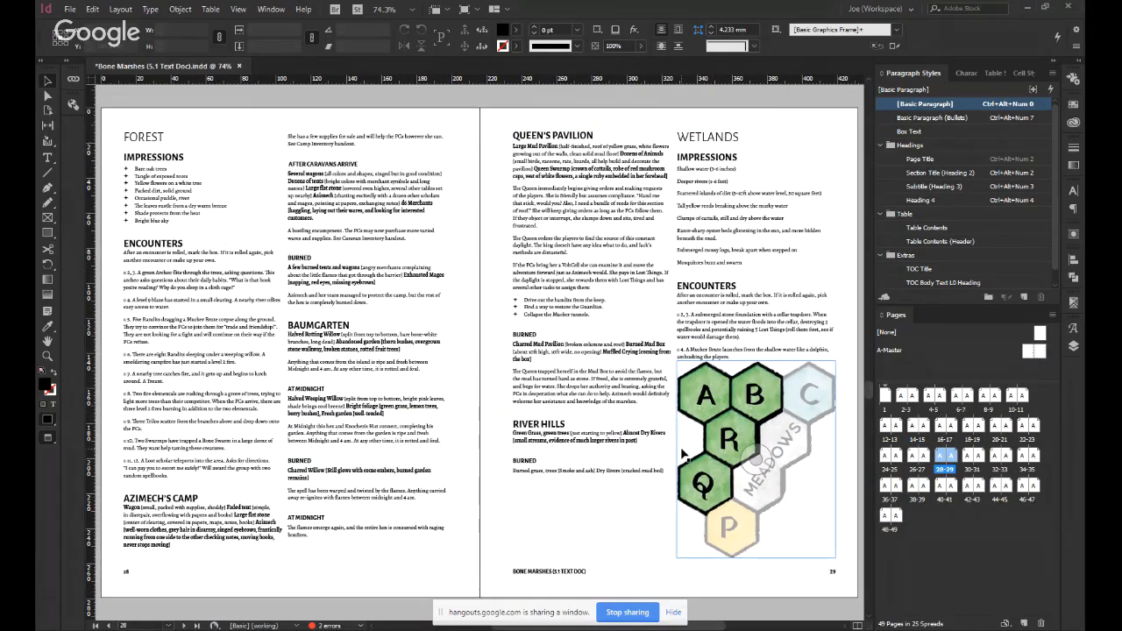
key(alt+Page_Down)
key(alt+Page_Down)
key(alt+Page_Down)
key(alt+Page_Down)
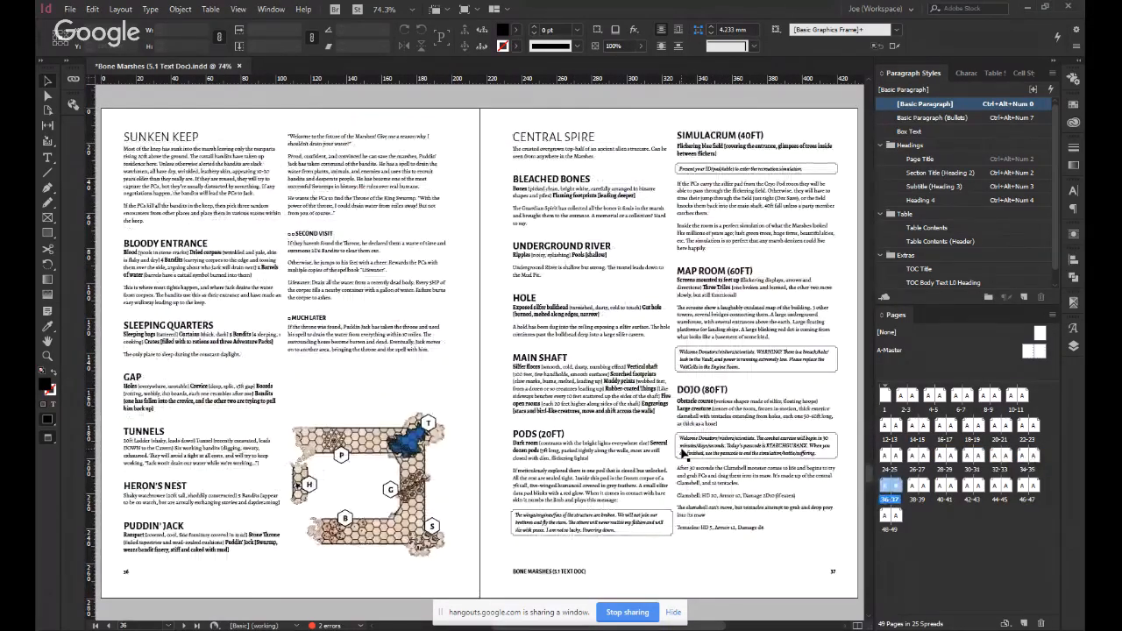
key(alt+Page_Up)
key(alt+Page_Up)
key(alt+Page_Up)
key(alt+Page_Up)
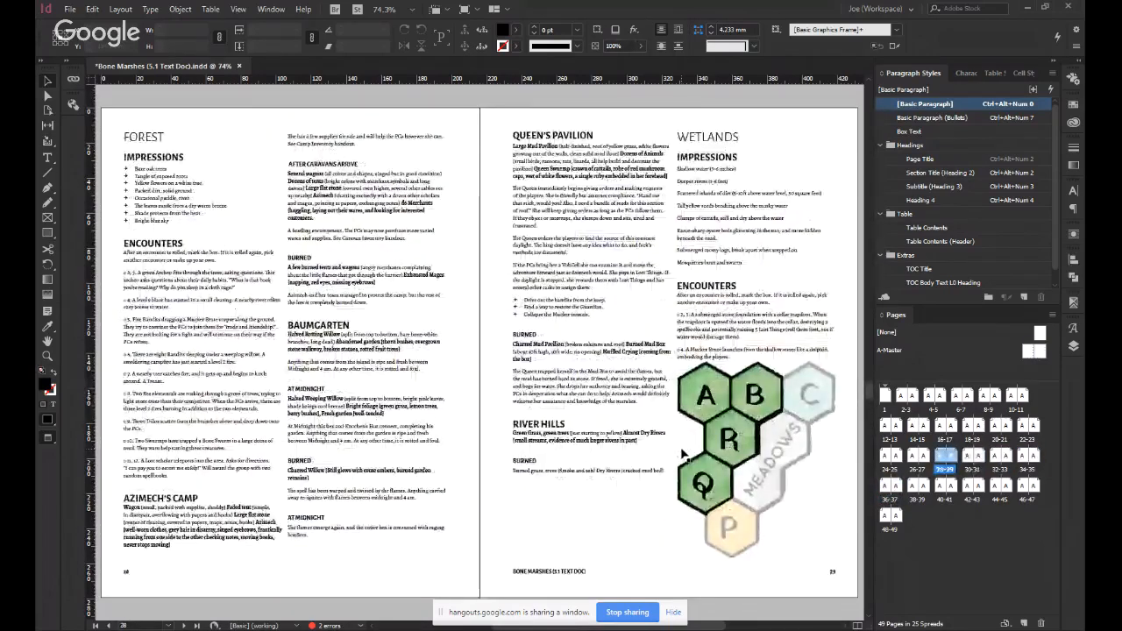
key(alt+Page_Down)
key(alt+Page_Down)
key(alt+Page_Down)
key(alt+Page_Down)
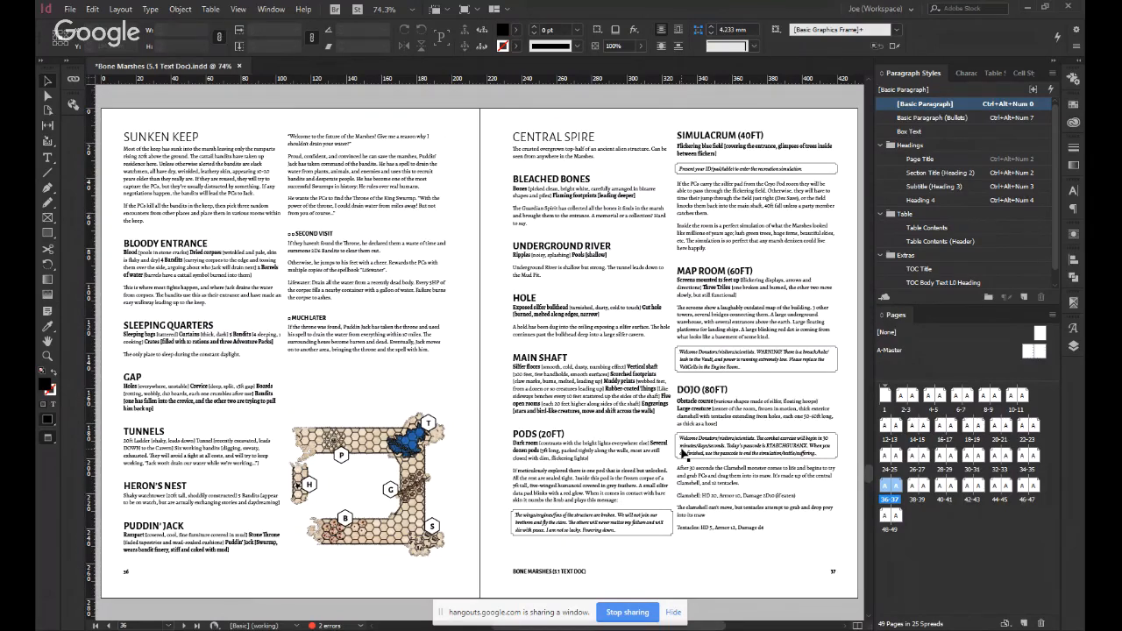
Save the document and update the modified link of the Sunken Keep map on page 36.
key(ctrl+s)
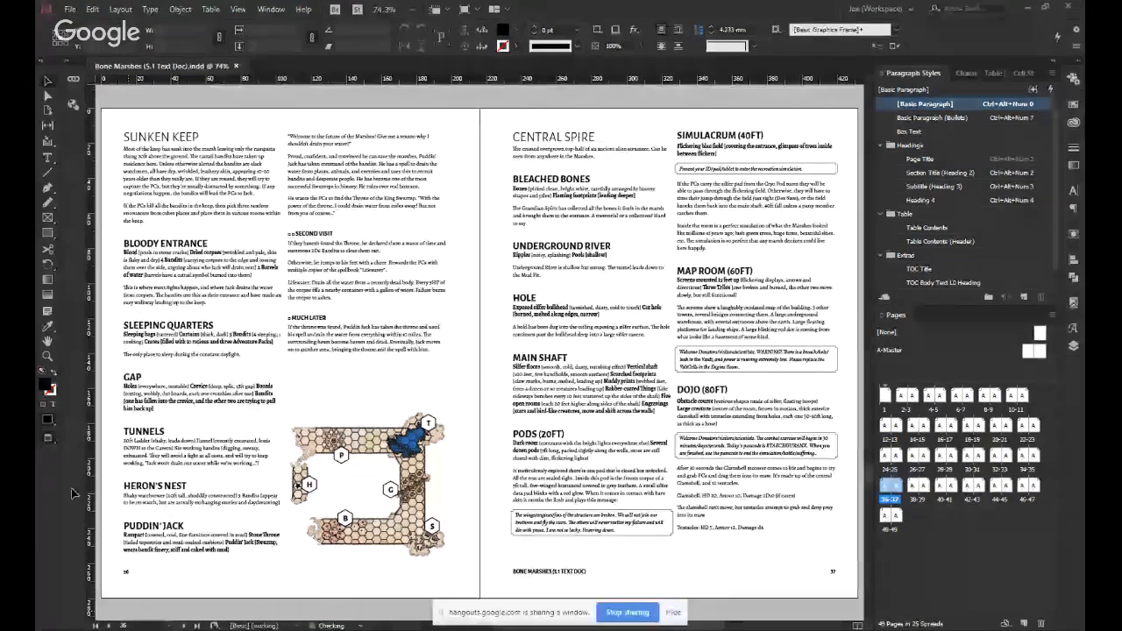
click(419, 480)
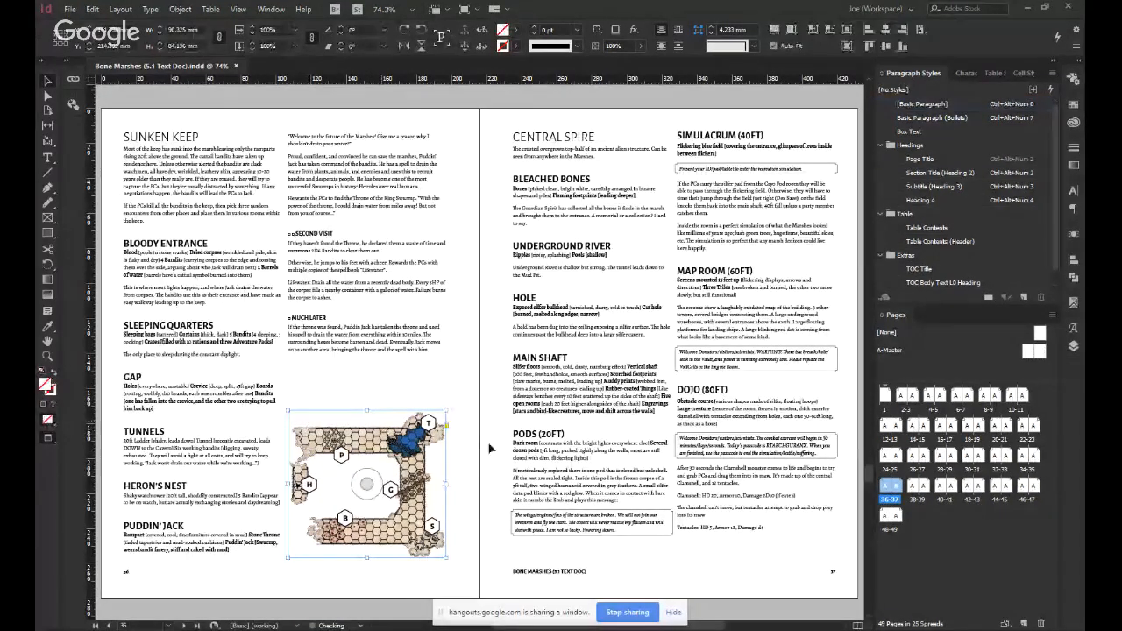
click(457, 471)
click(223, 307)
click(323, 430)
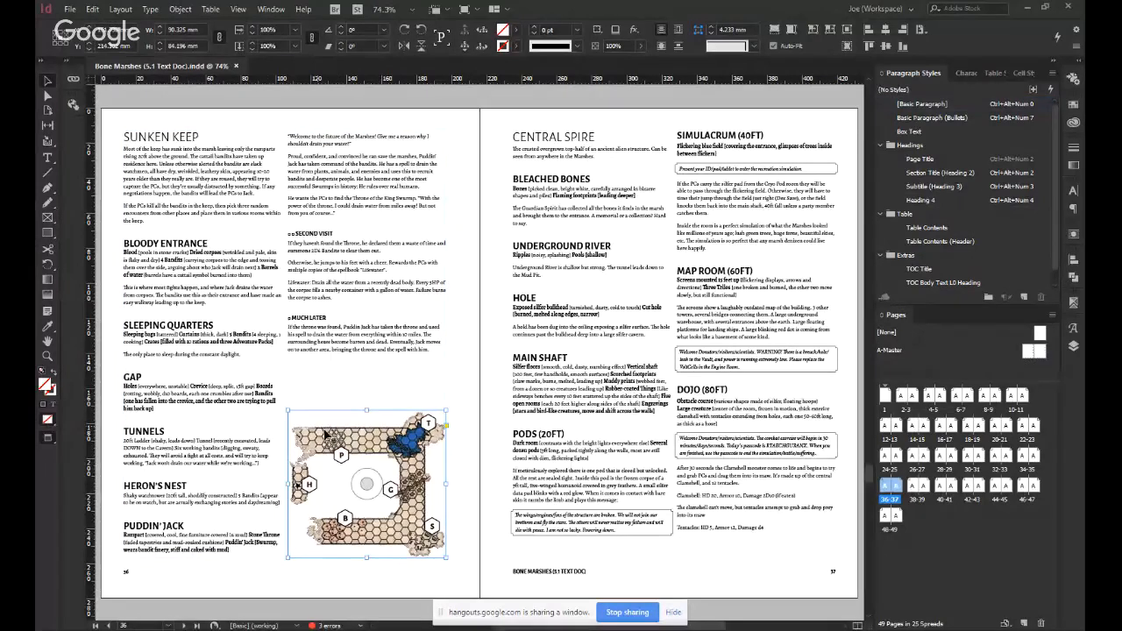
key(w)
click(297, 411)
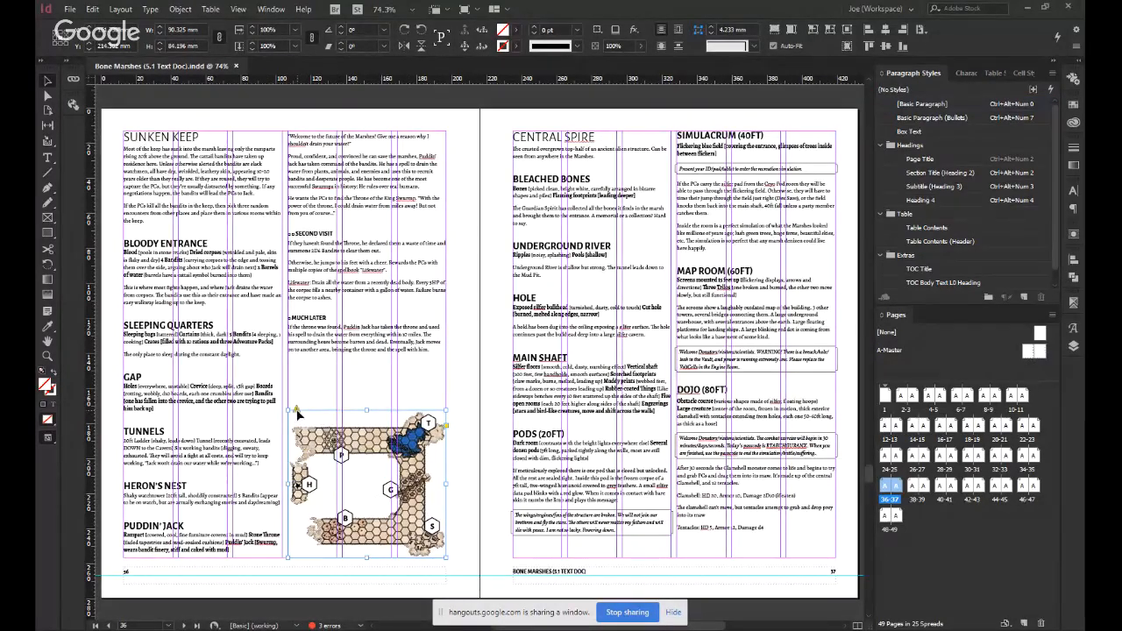
click(488, 452)
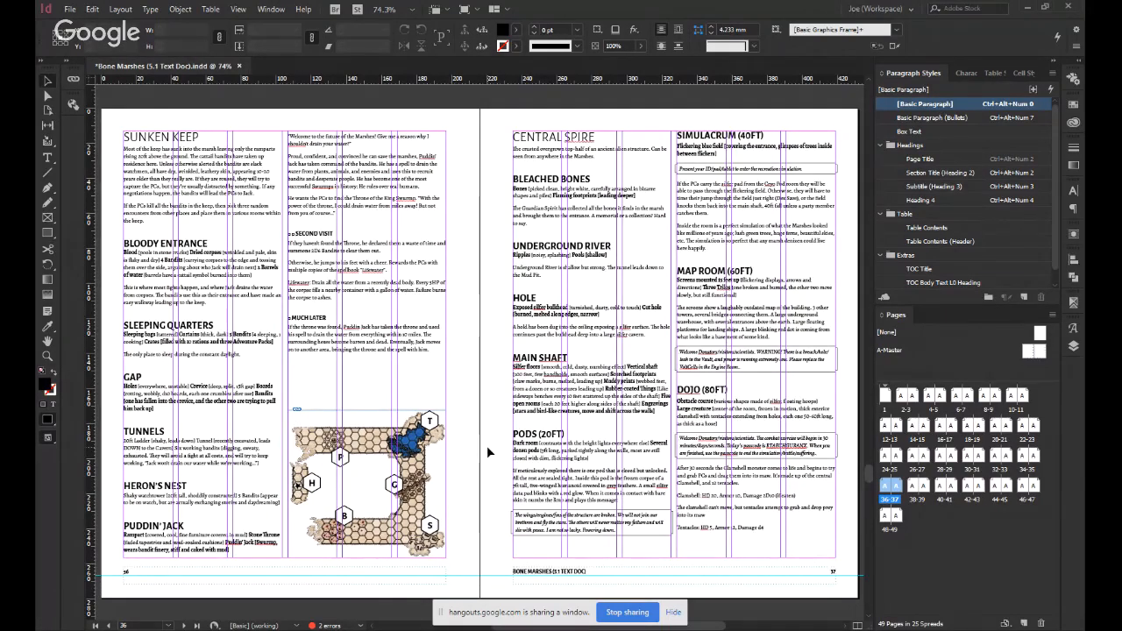
Return to Preview mode and check the updated map on the Sunken Keep page.
scroll(489, 452, down, 1)
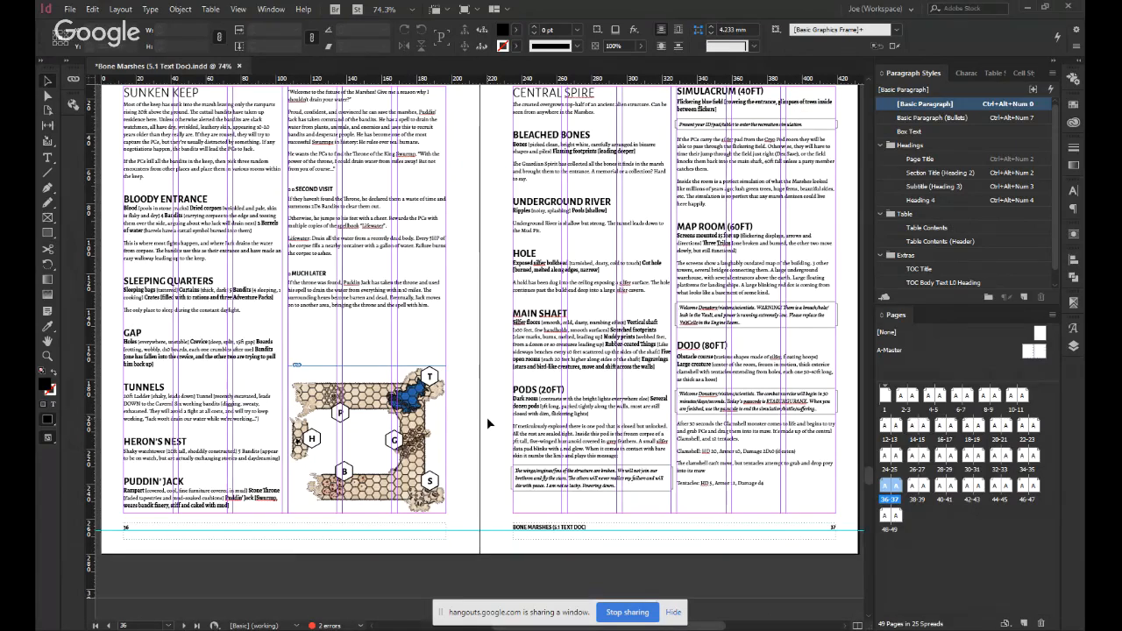
key(w)
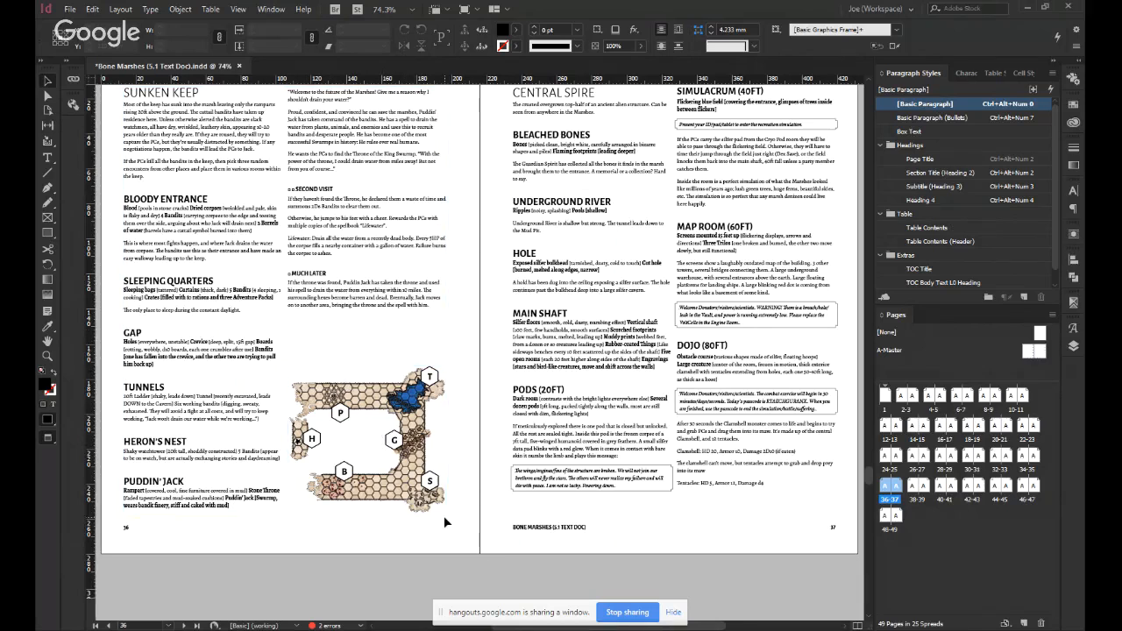
scroll(444, 516, up, 2)
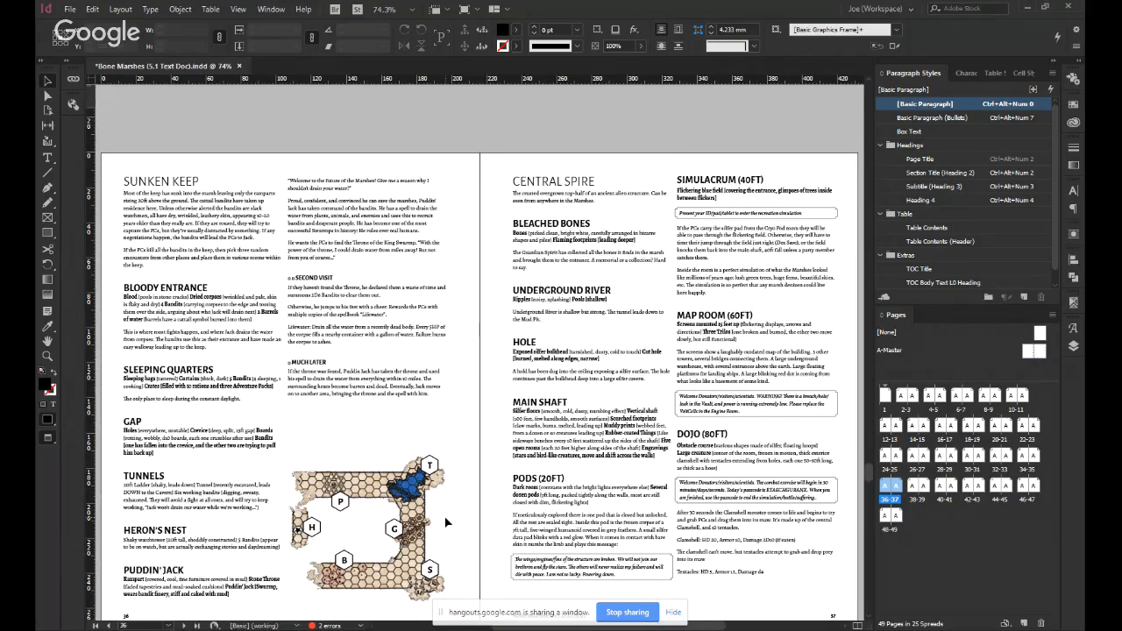
scroll(446, 523, down, 1)
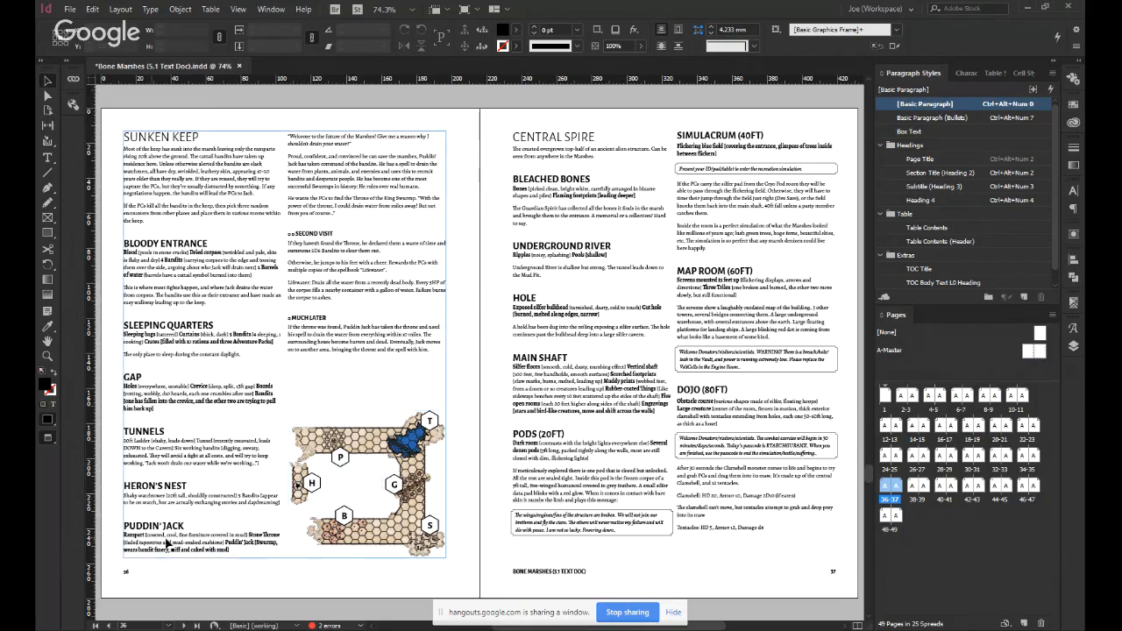
Insert a column break before the PUDDIN' JACK heading to move it into page 36's second column.
double_click(156, 521)
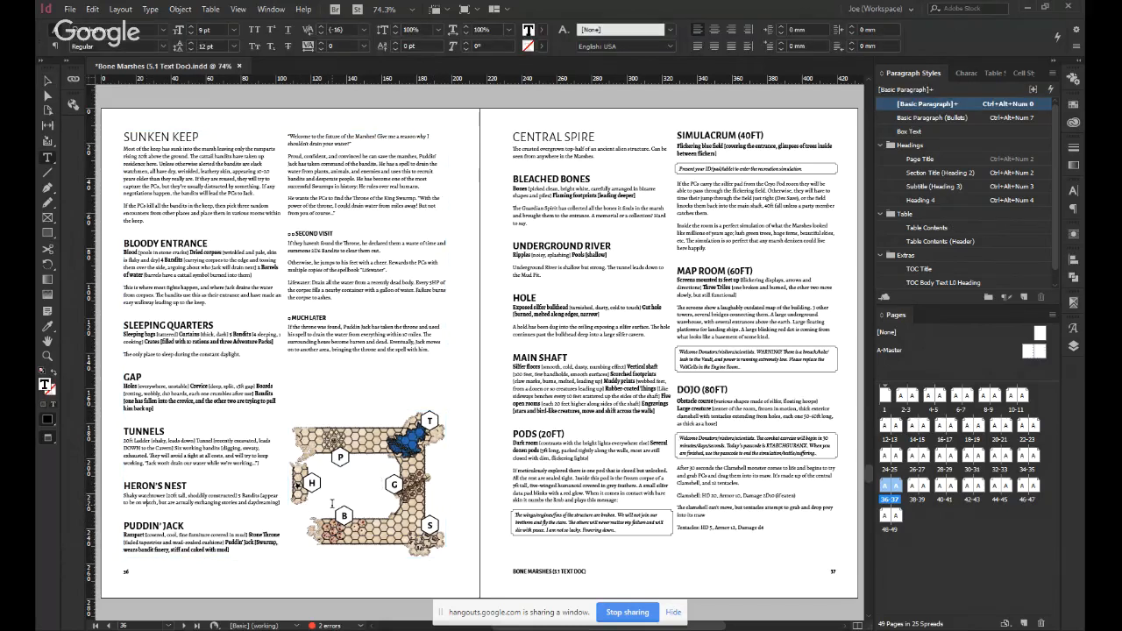
key(Return)
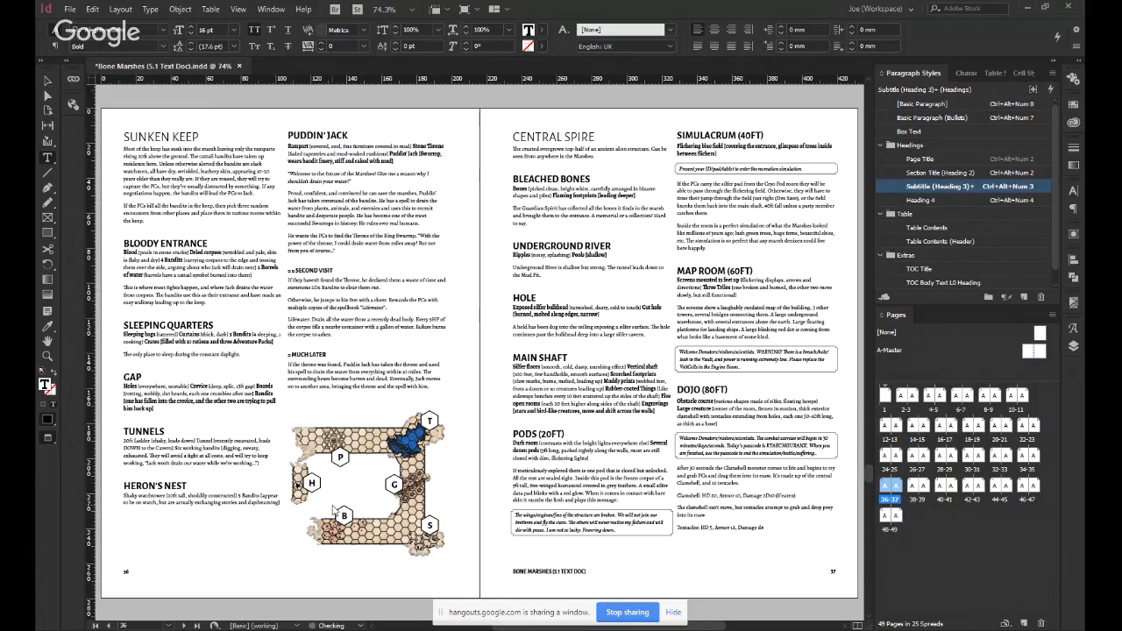
key(Escape)
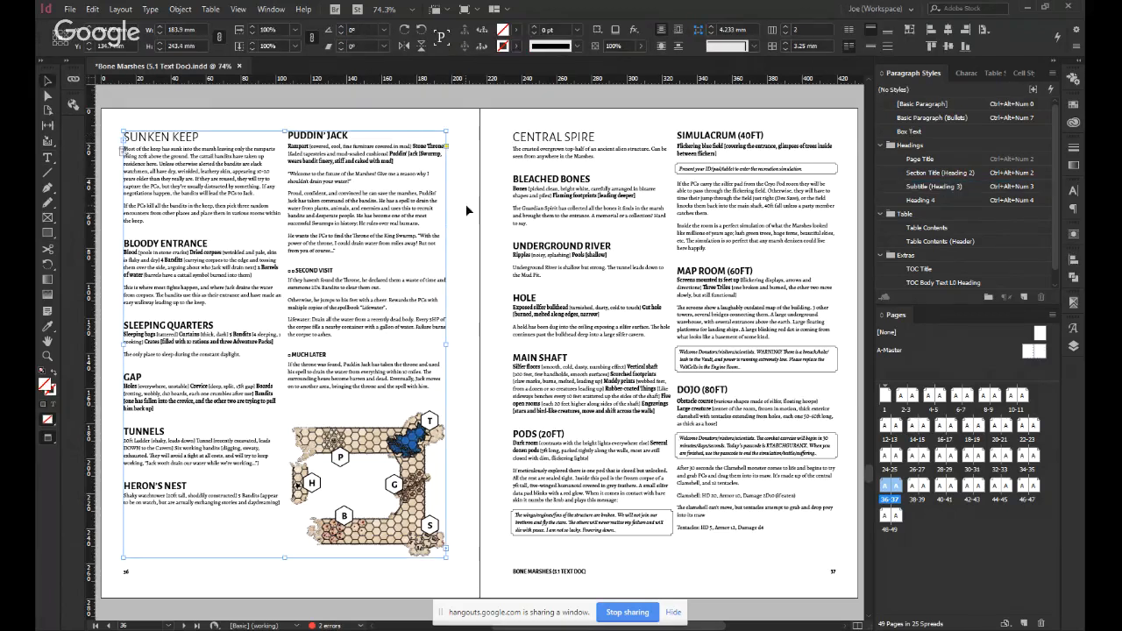
click(465, 203)
Undo the last text edits to restore the blank line above the PUDDIN' JACK heading in the second column.
double_click(147, 138)
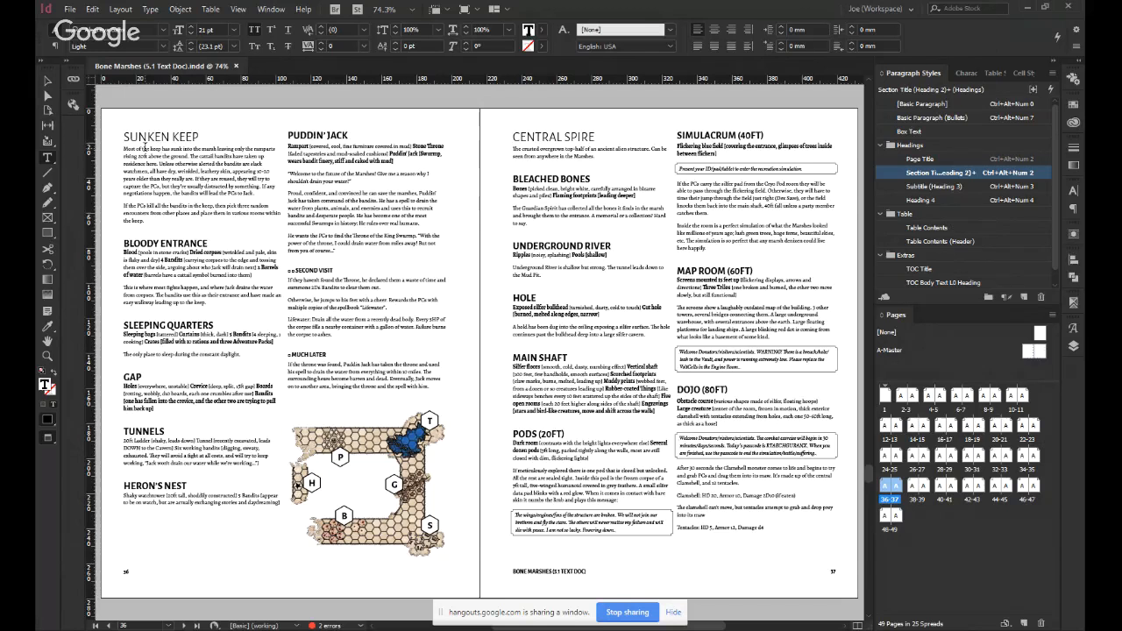
key(Escape)
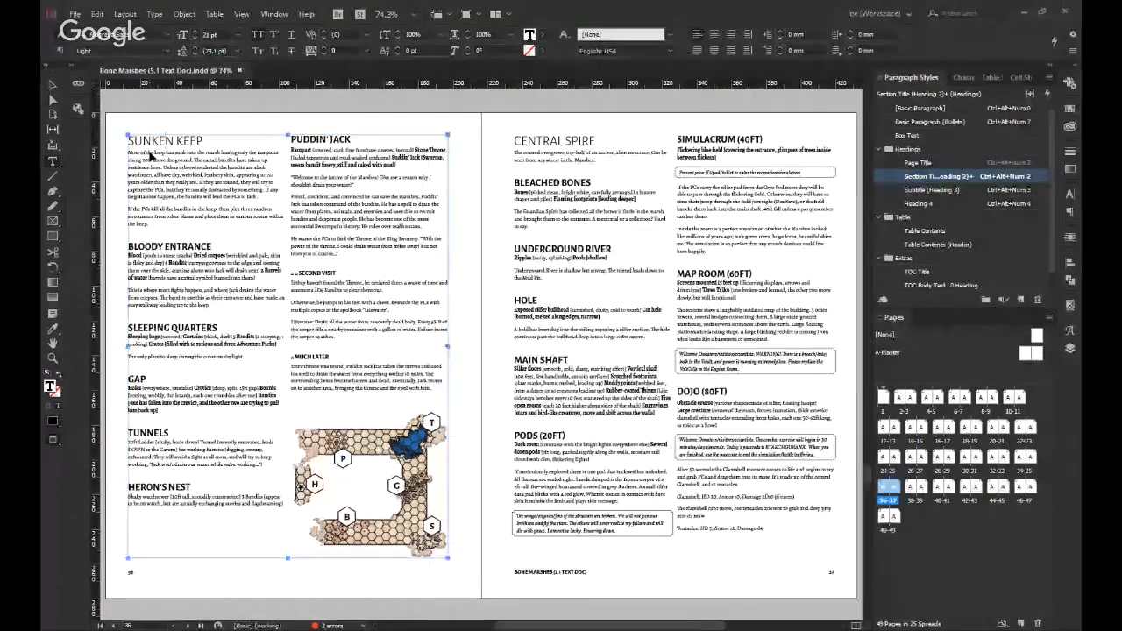
double_click(151, 138)
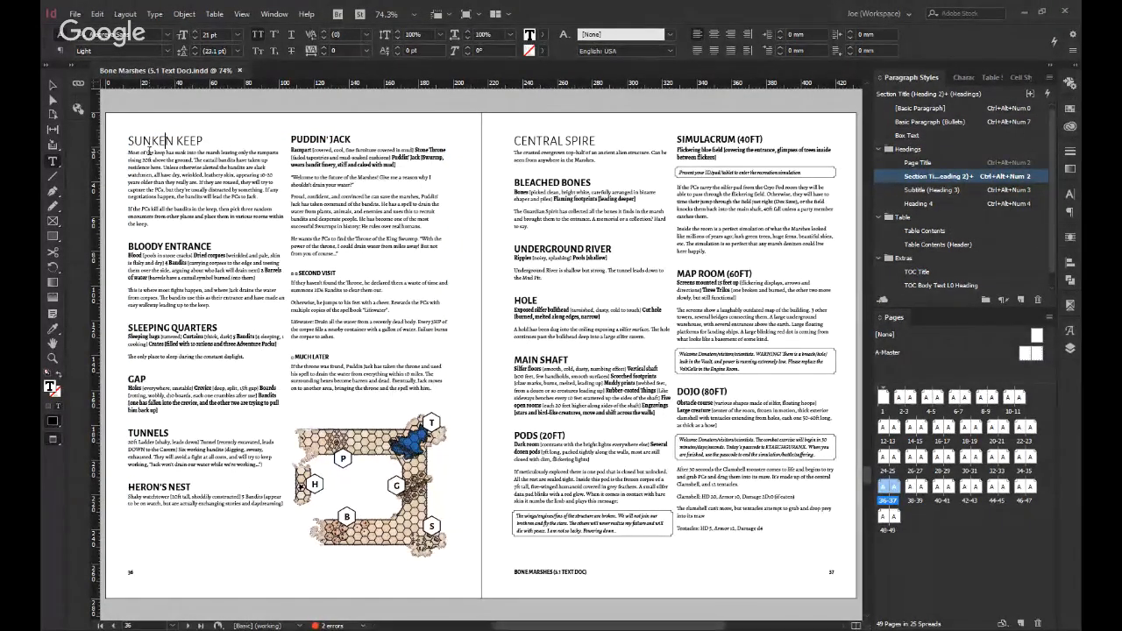
key(ctrl+z)
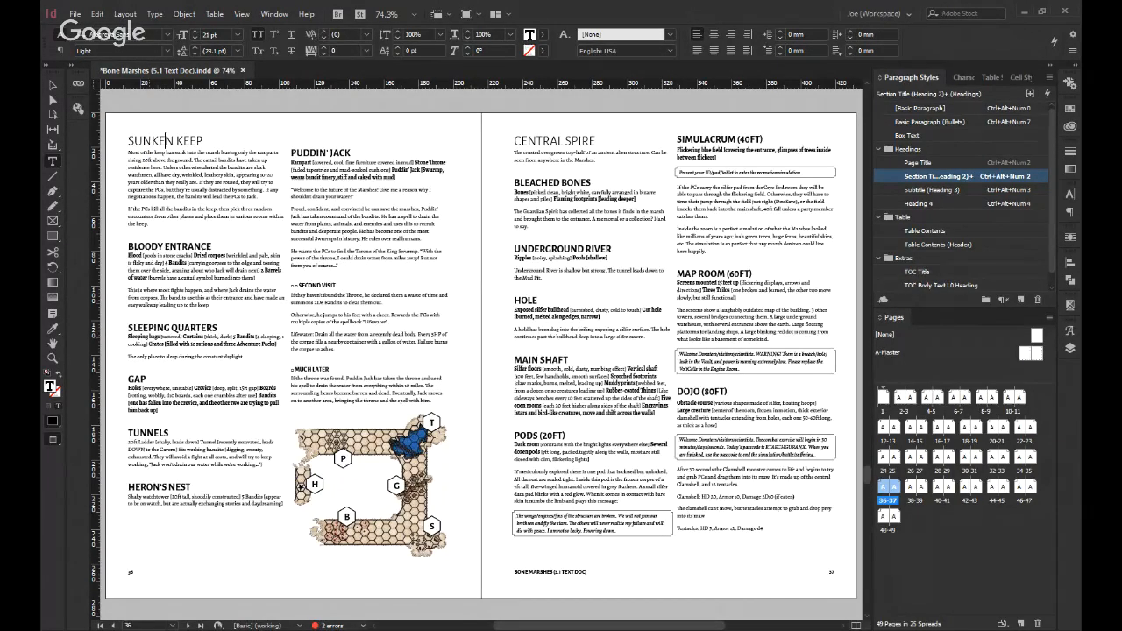
key(ctrl+z)
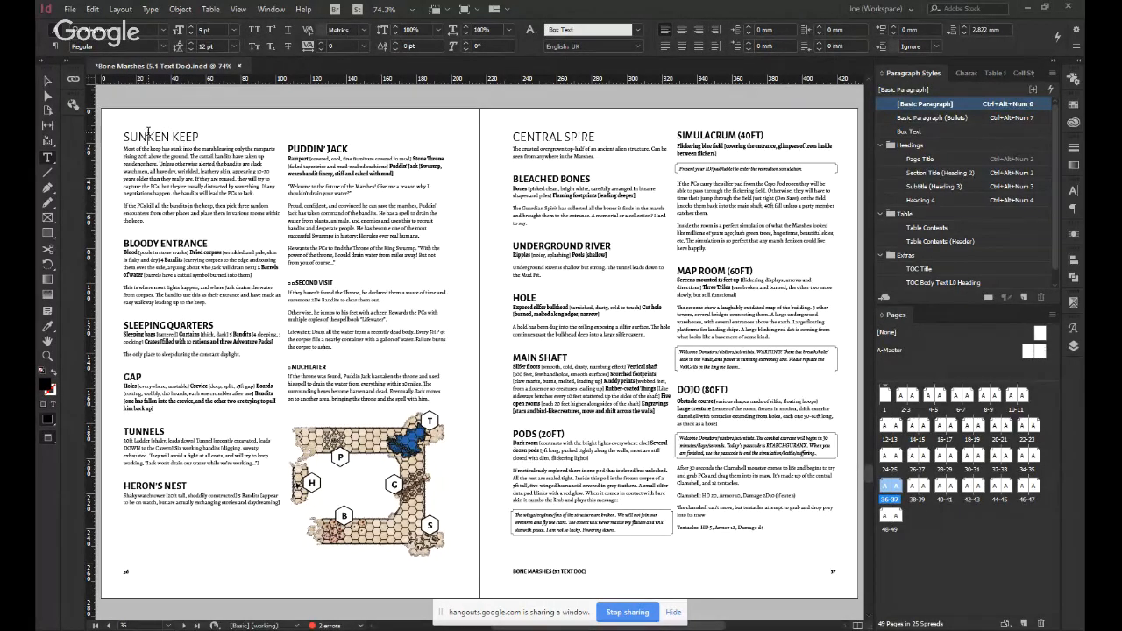
drag(149, 135, 209, 146)
key(Right)
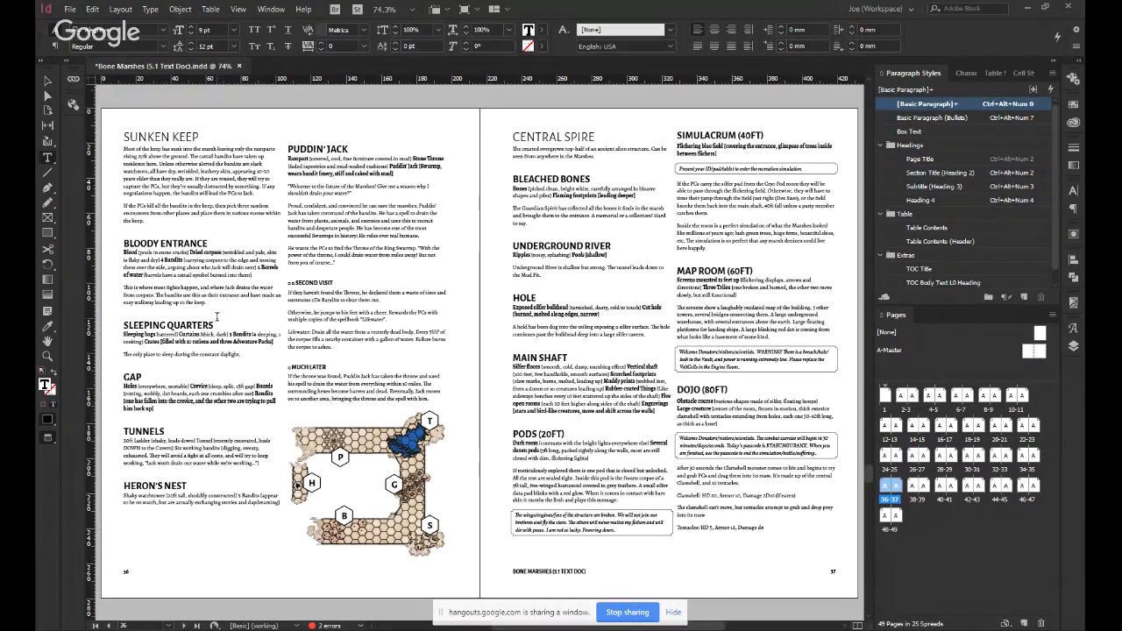
key(Escape)
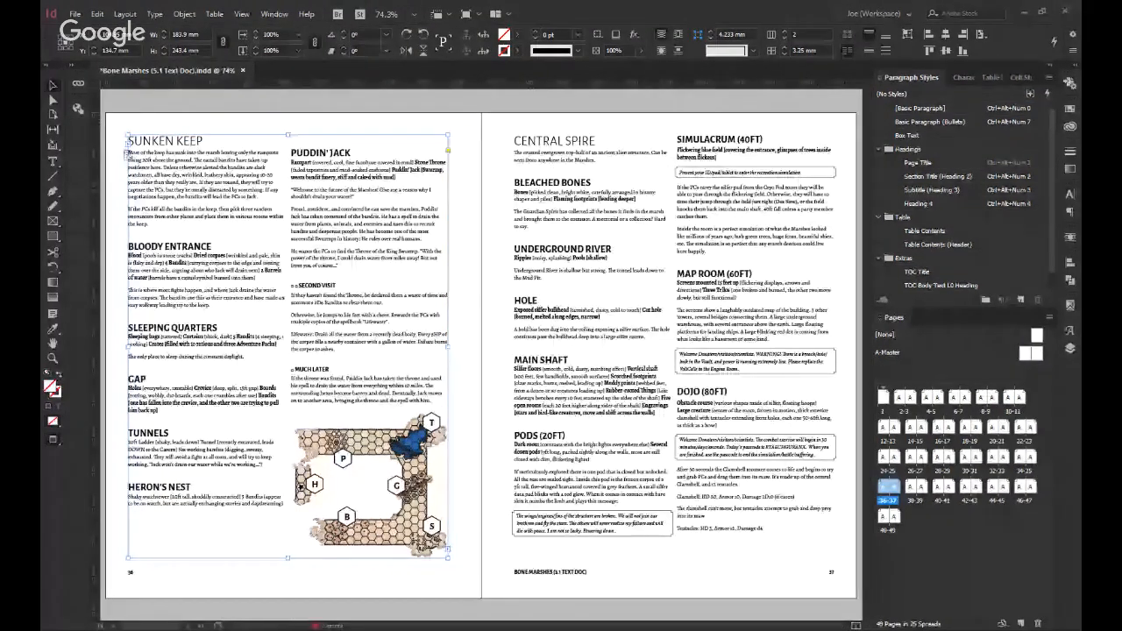
click(340, 574)
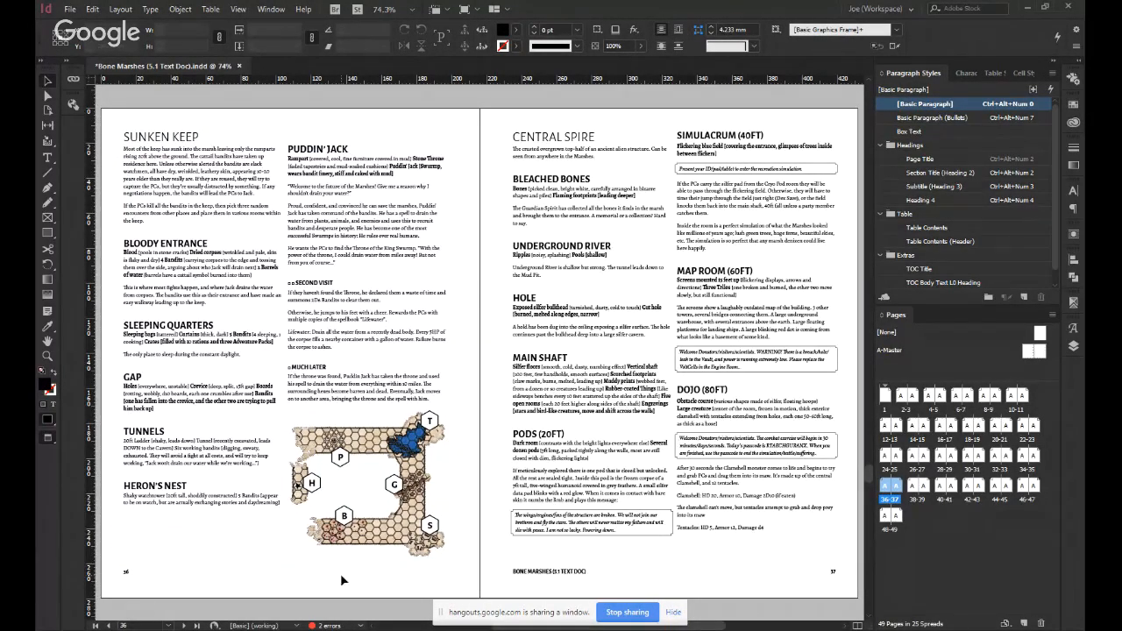
Save the document and bracket the initial letters of the BLOODY ENTRANCE and SLEEPING QUARTERS headings as [B] and [S].
double_click(129, 247)
key(ctrl+s)
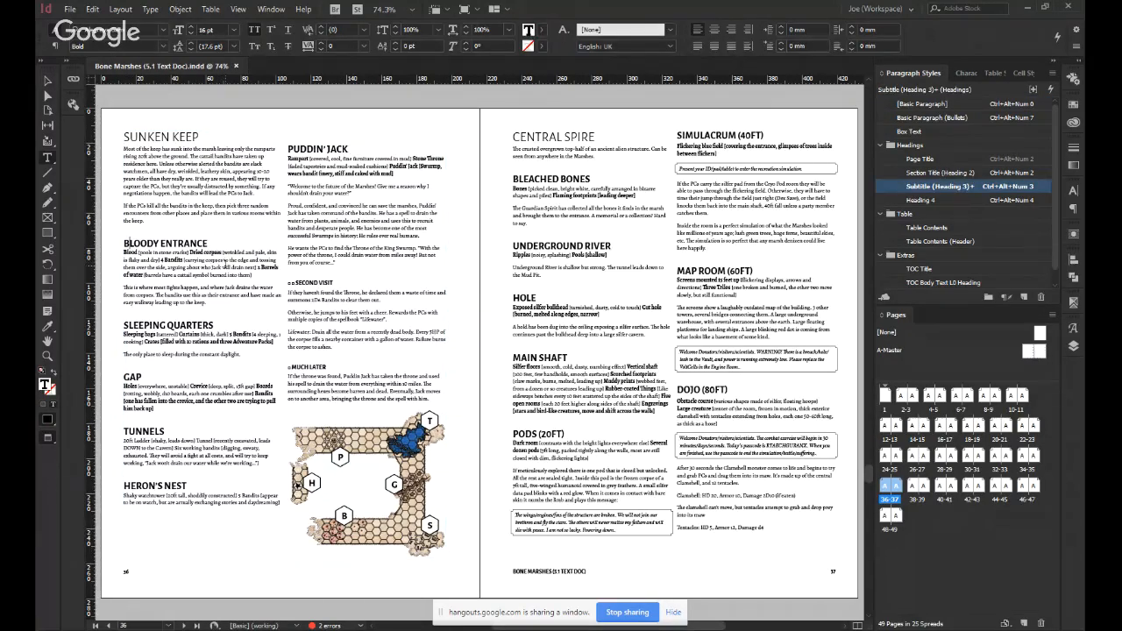
text(])
key(Left)
key(Left)
text([)
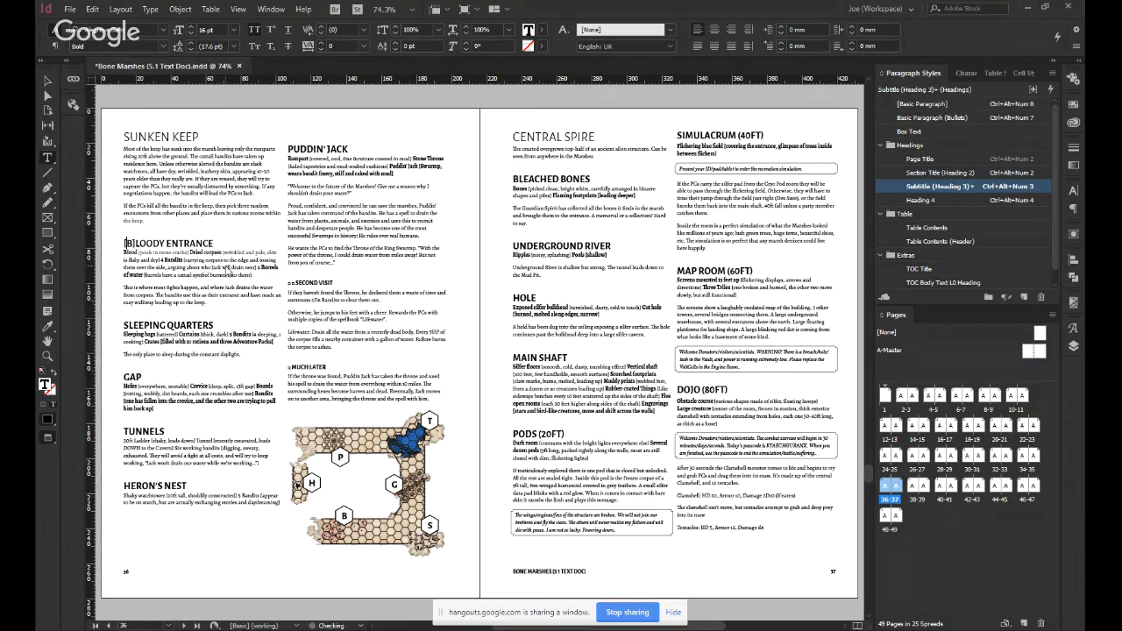
click(124, 323)
text([)
key(Right)
text(])
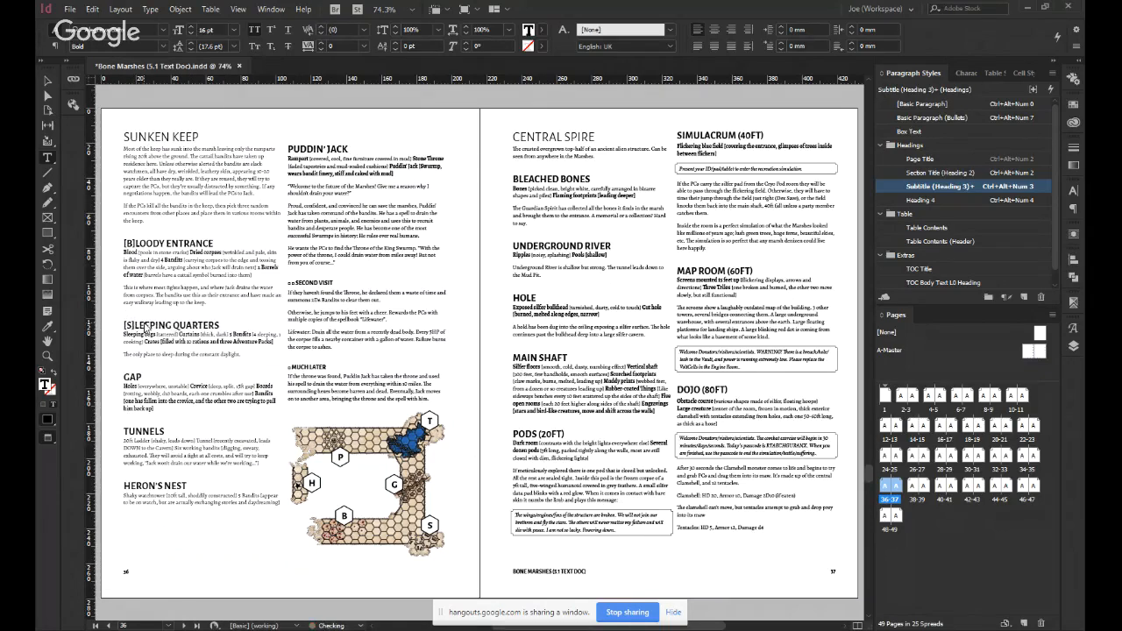
Put square brackets around the initial letters of the GAP and TUNNELS headings, making [G] and [T].
click(123, 378)
text([)
key(Right)
text(])
click(125, 430)
text([)
key(Right)
text(])
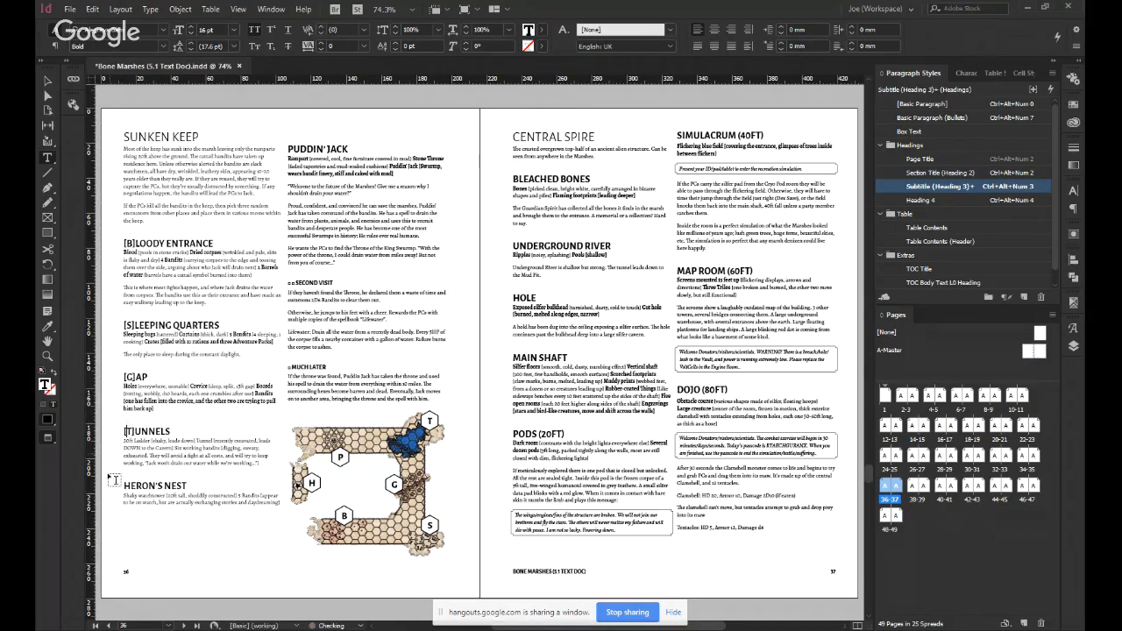
Bracket the initial letters of the HERON'S NEST and PUDDIN' JACK headings as [H] and [P].
click(124, 485)
text([)
key(Right)
text(])
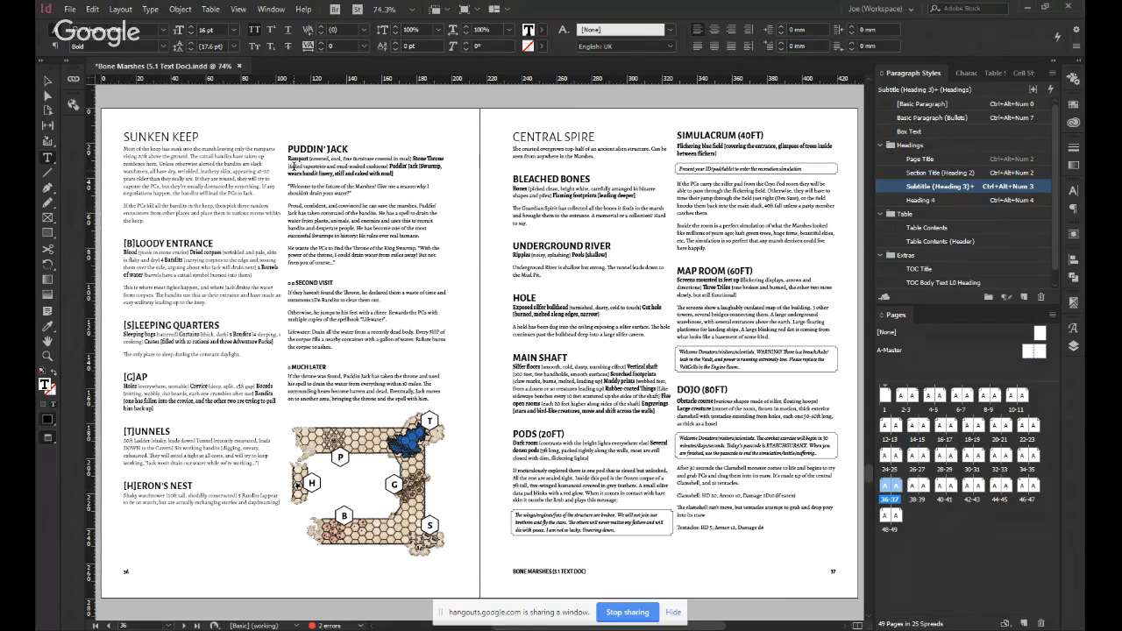
click(290, 149)
text([)
key(Right)
text(])
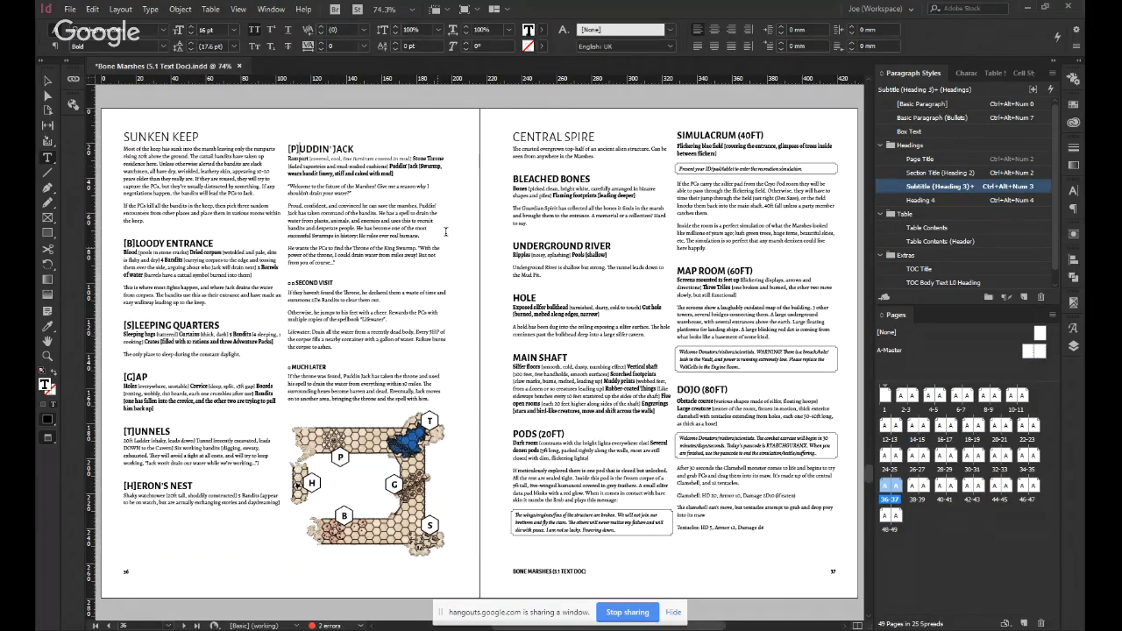
key(Escape)
click(479, 227)
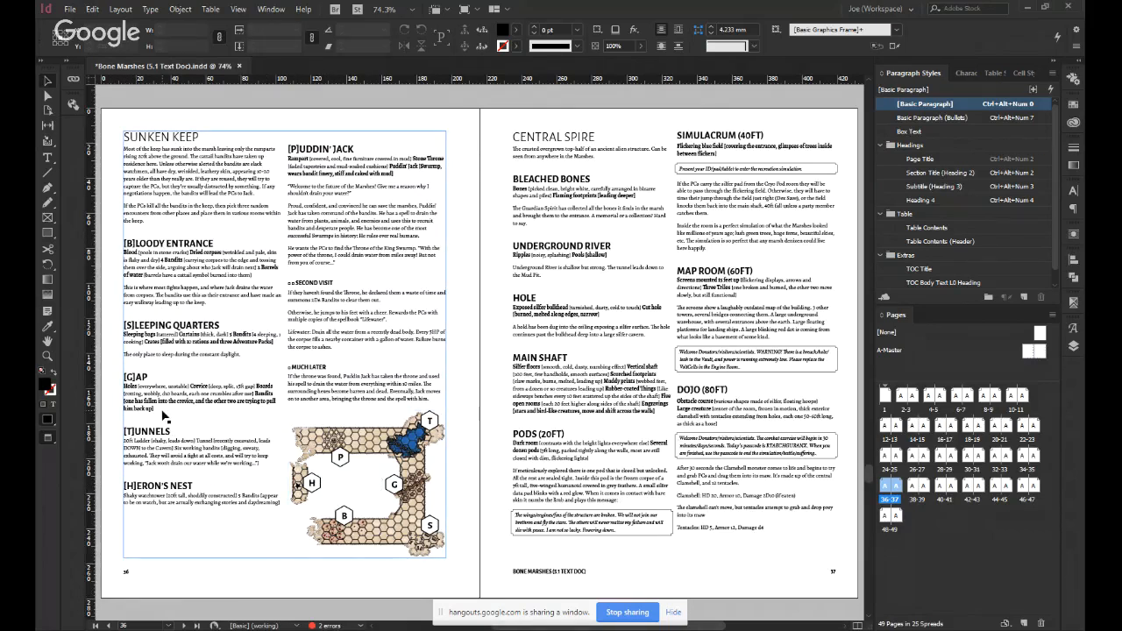
Insert a solid hexagon from the recently used glyphs in front of the [B]LOODY ENTRANCE heading.
double_click(215, 250)
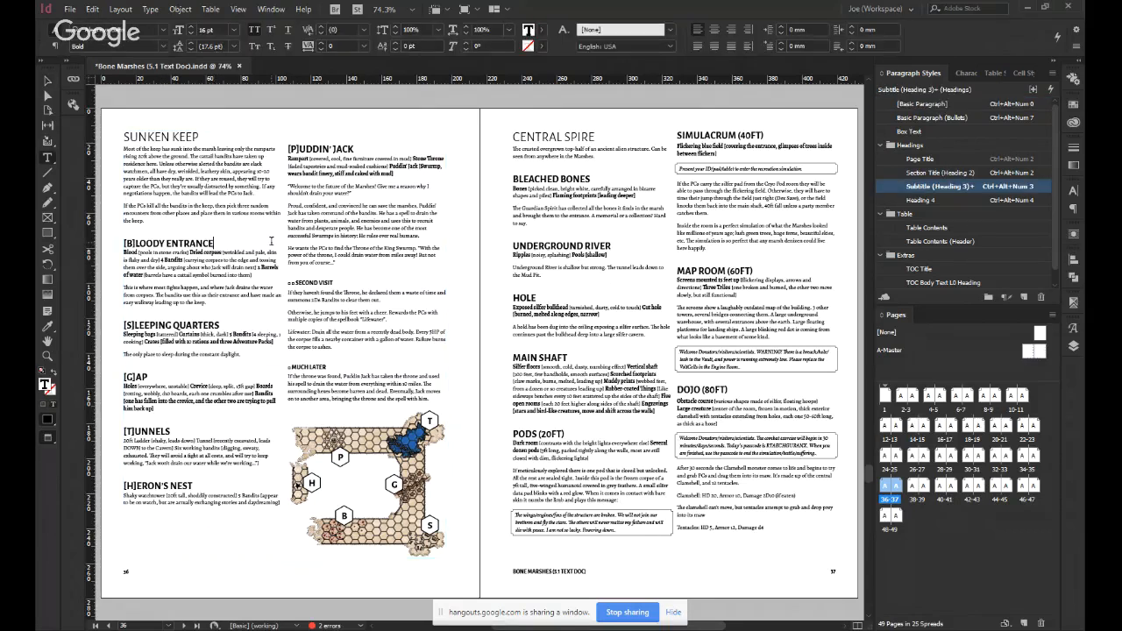
click(1073, 329)
double_click(698, 272)
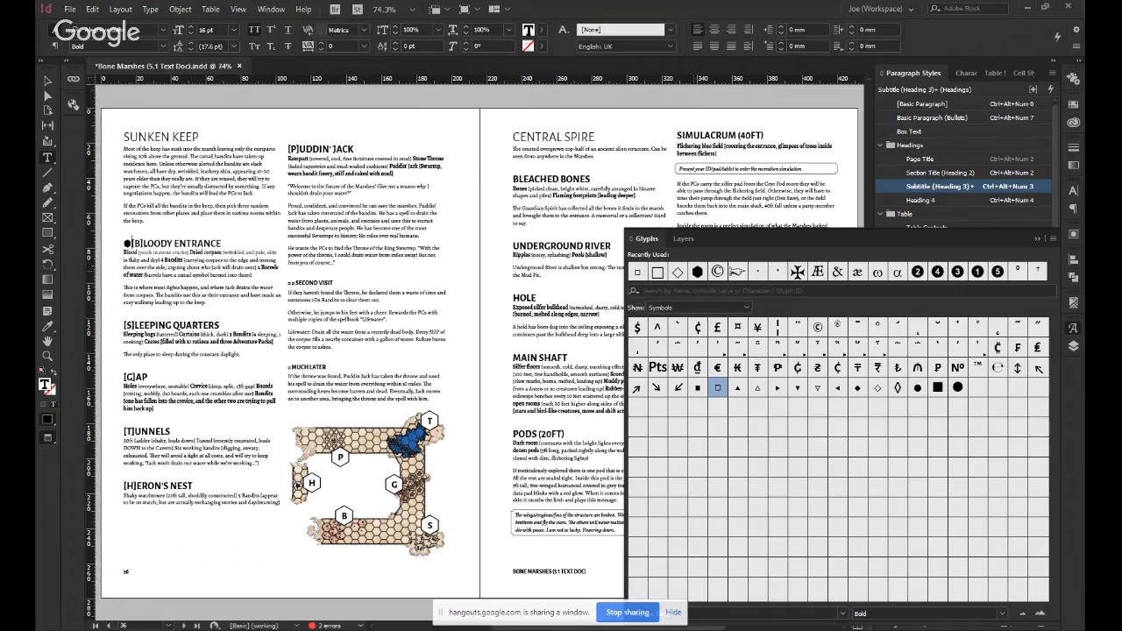
click(1073, 331)
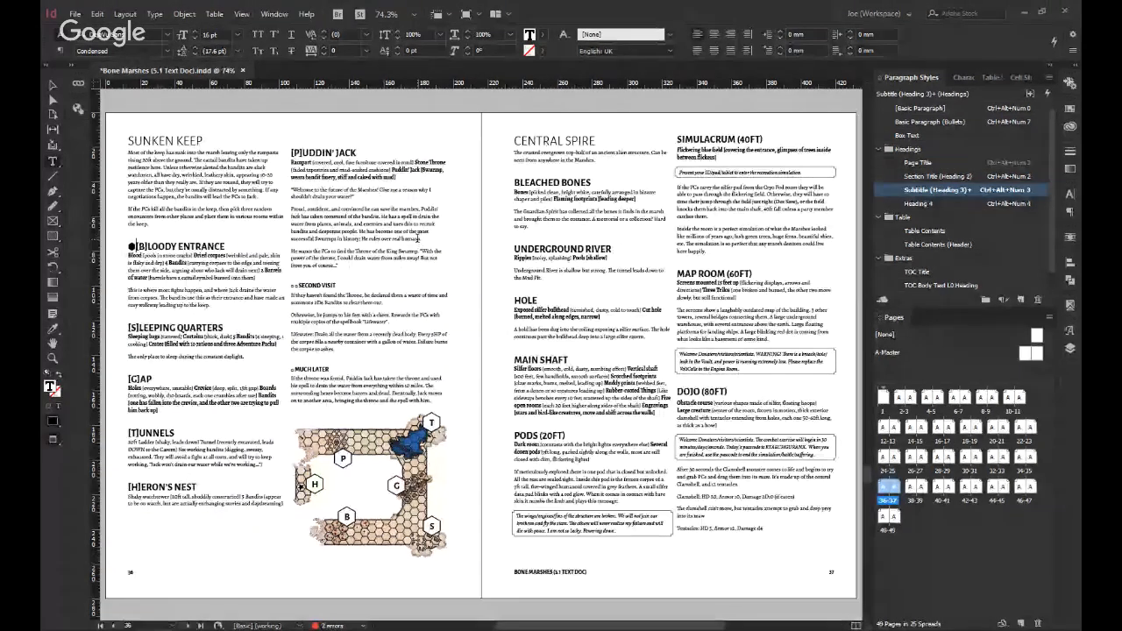
Remove the square brackets around the B of BLOODY ENTRANCE and select the hexagon in front of it.
key(Right)
key(Right)
key(Right)
key(BackSpace)
key(Left)
key(BackSpace)
key(shift+Left)
key(shift+Left)
key(ctrl+c)
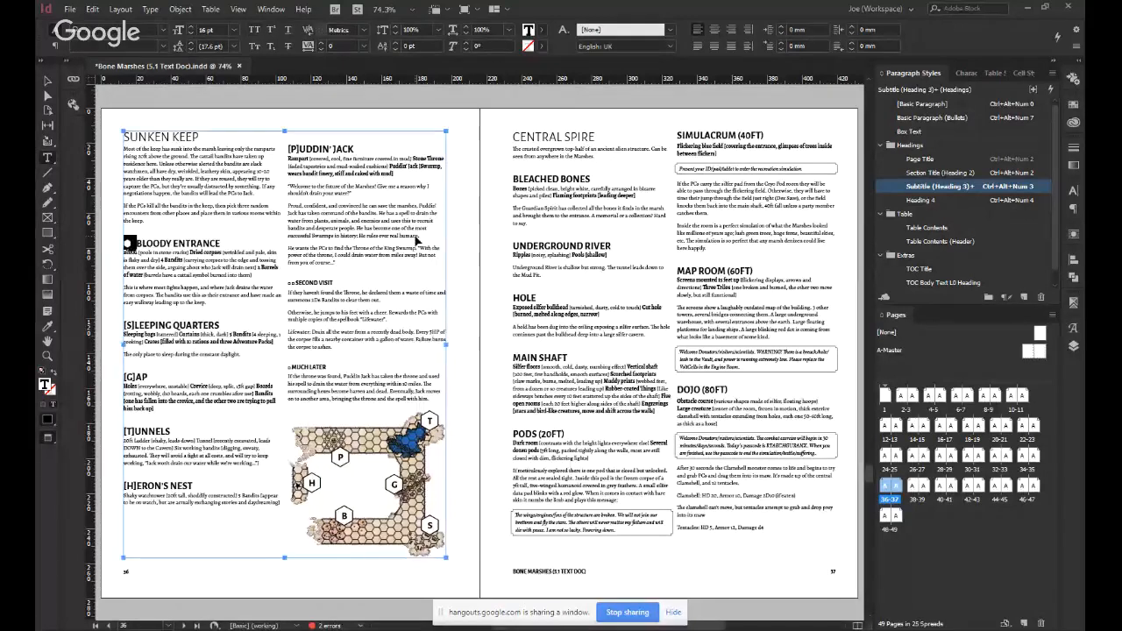
Put the copied solid hexagon in front of the SLEEPING QUARTERS heading and remove the square brackets around its S.
click(418, 238)
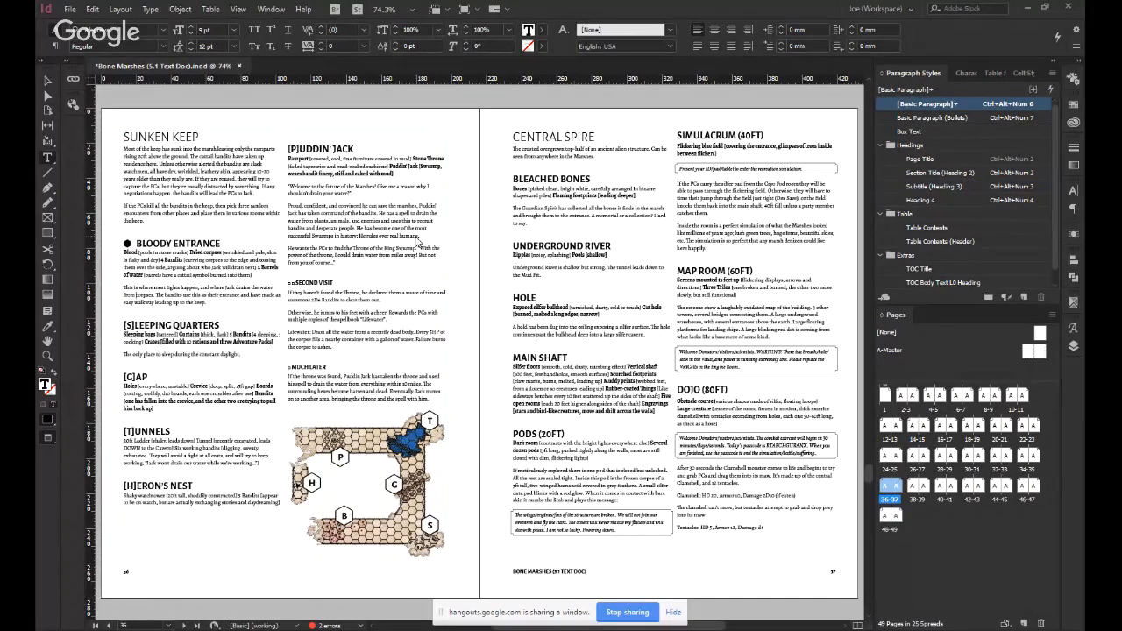
key(Home)
key(ctrl+v)
key(Delete)
key(Right)
key(Delete)
Add the solid hexagon before the GAP heading and remove the brackets around its G.
key(Down)
key(Down)
key(Down)
key(Down)
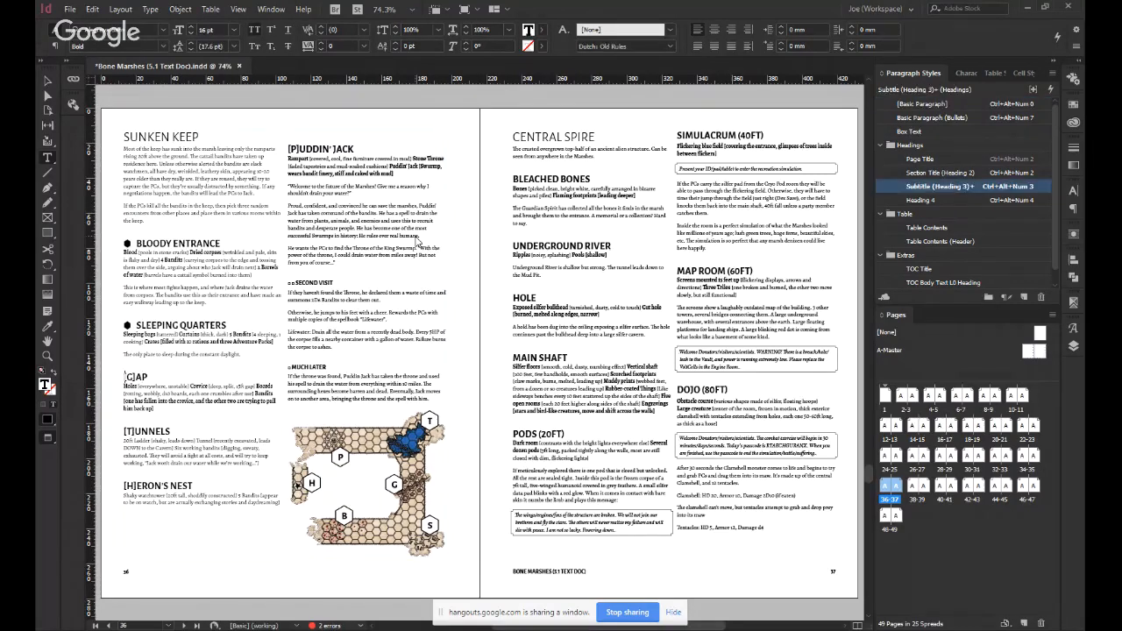
key(Delete)
key(Right)
key(Delete)
Paste the solid hexagon before the TUNNELS heading and delete the brackets around its T.
key(Down)
key(Down)
key(Down)
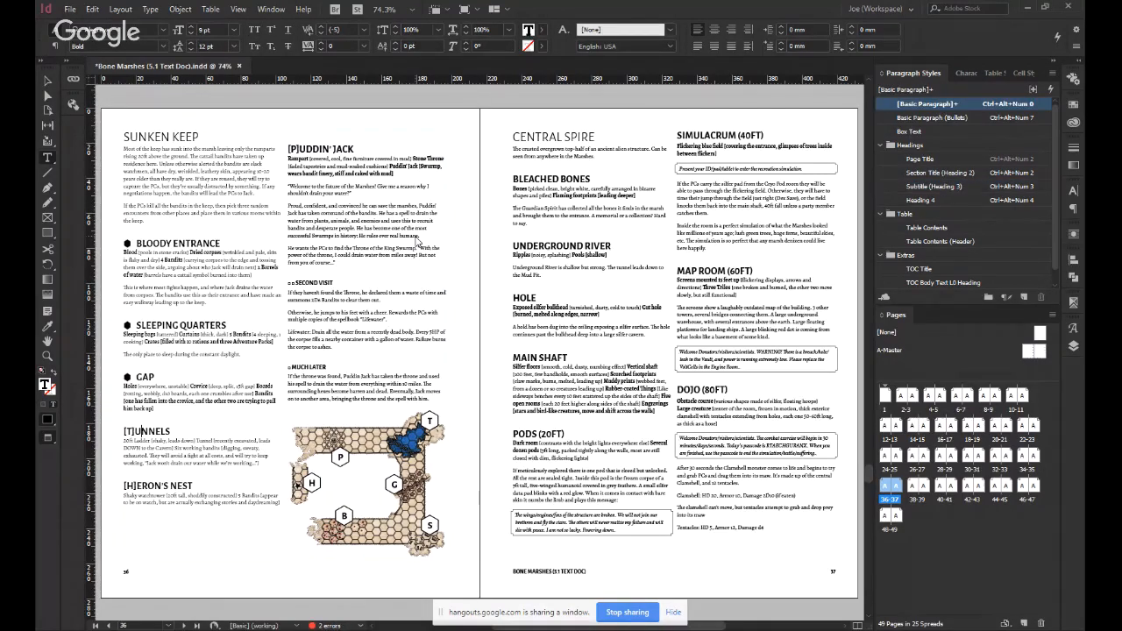
key(Home)
key(ctrl+v)
key(Delete)
key(Right)
key(Delete)
Place the solid hexagon before the HERON'S NEST heading and delete the brackets around its H.
key(Down)
key(Down)
key(Down)
key(Down)
key(Down)
key(Home)
key(ctrl+v)
key(Delete)
key(Right)
key(Delete)
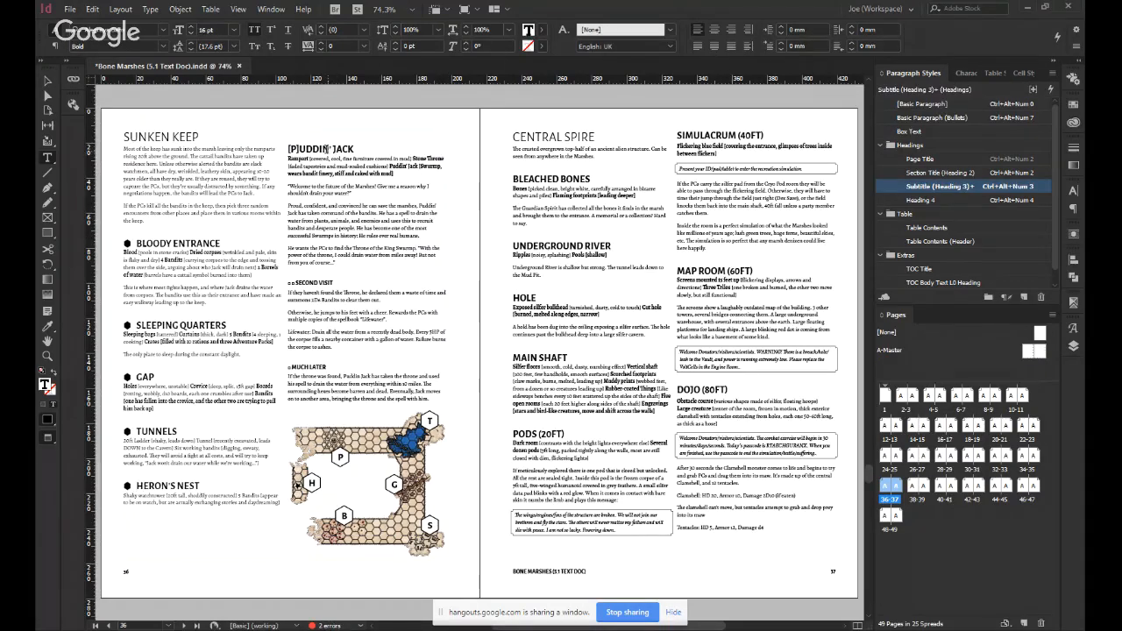
Paste the solid hexagon before the PUDDIN' JACK heading, remove the brackets around its P, and deselect the text frame.
click(310, 149)
key(Home)
key(ctrl+v)
key(Delete)
key(Right)
key(Delete)
key(Escape)
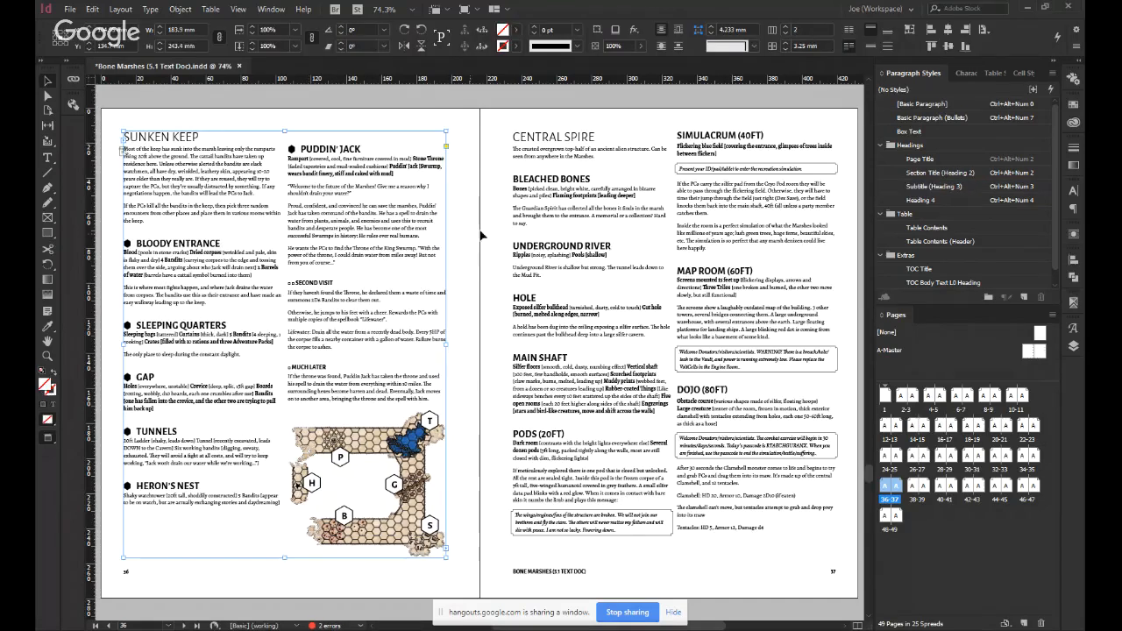
click(468, 231)
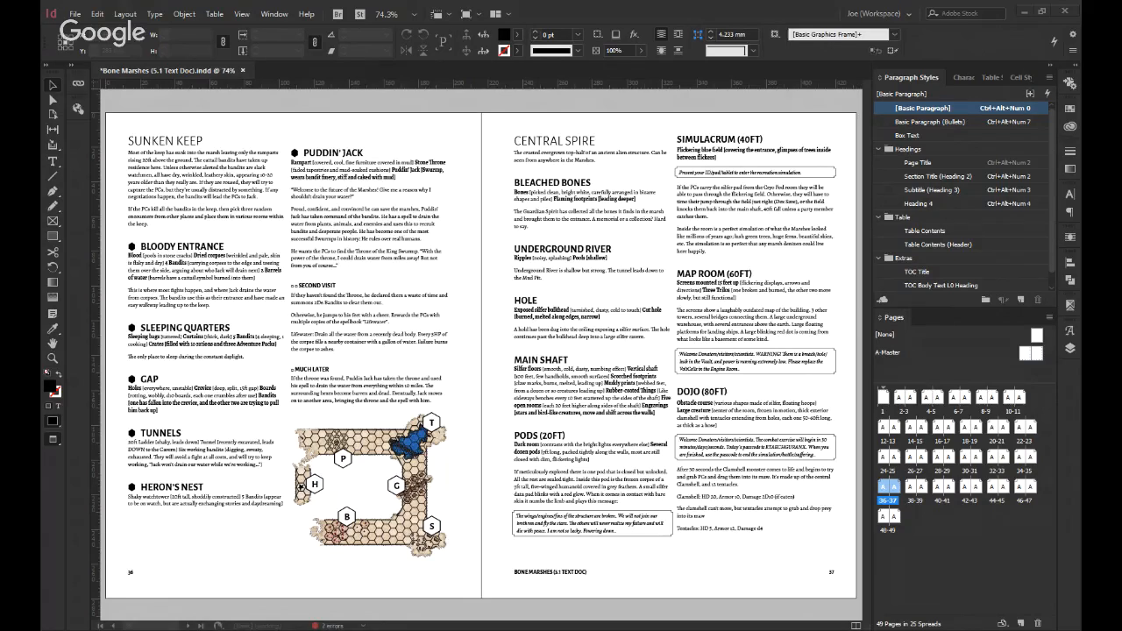
Show the frame edges, update the modified link of the Sunken Keep map, and return to the preview display.
key(w)
click(298, 415)
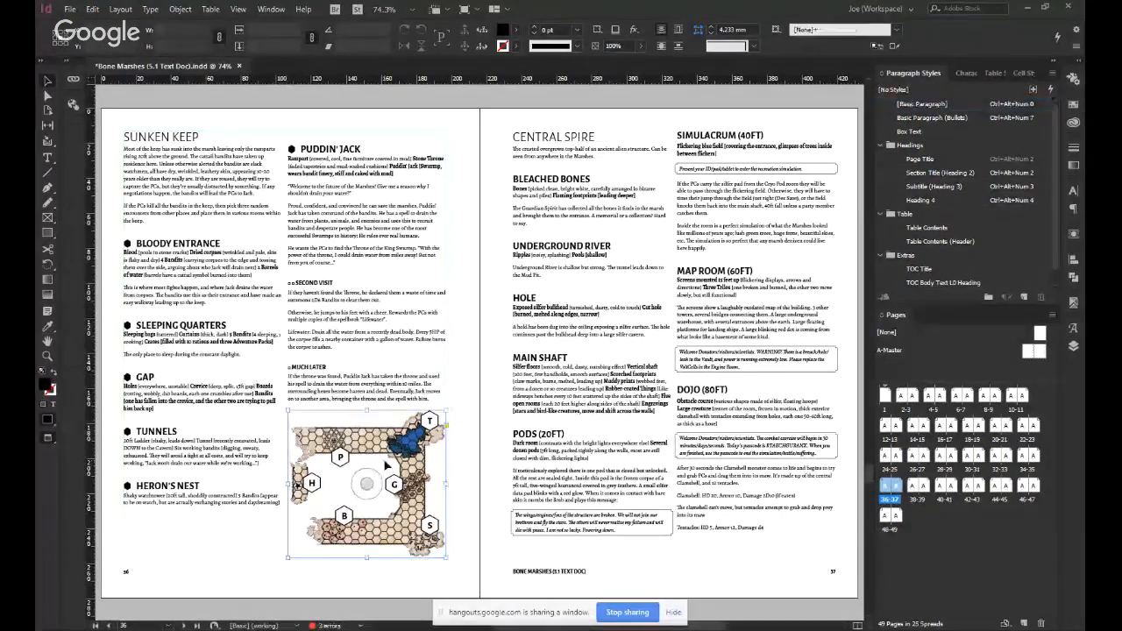
click(298, 412)
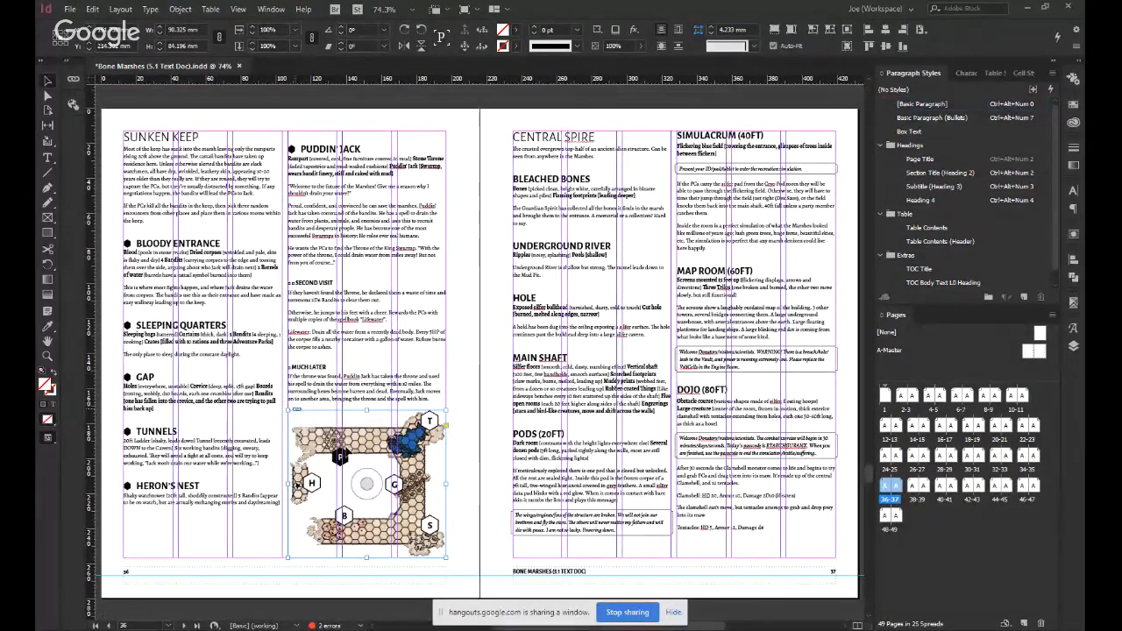
click(481, 449)
key(w)
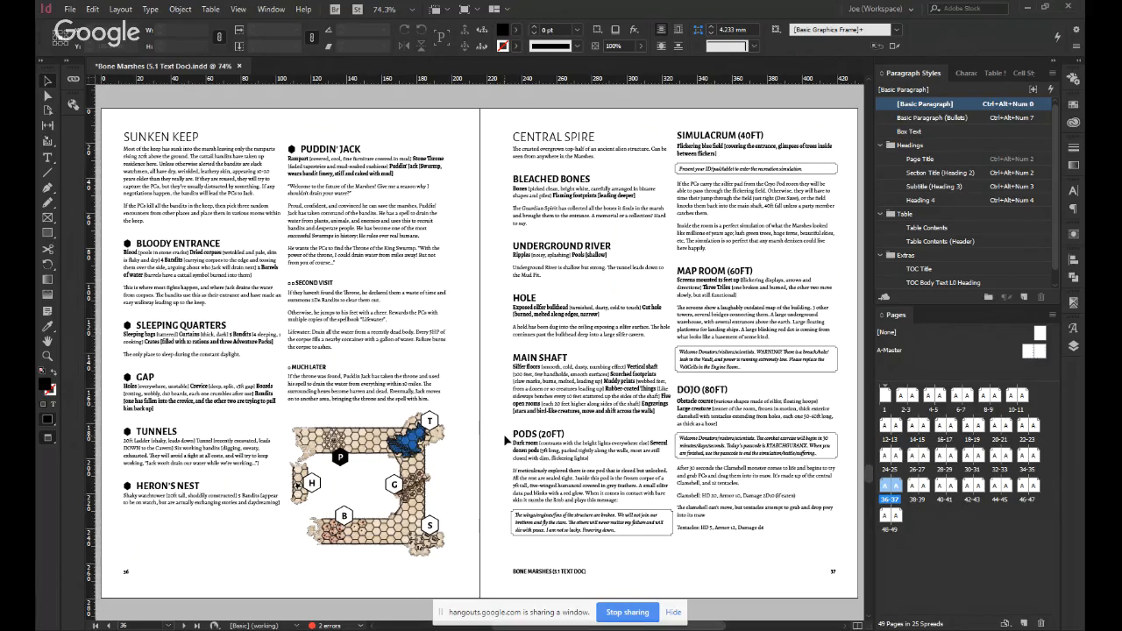
Examine the lettered hexagon map on the Forest spread, pages 28-29, and return to the Sunken Keep spread.
key(Page_Up)
key(Page_Up)
key(Page_Up)
key(Page_Up)
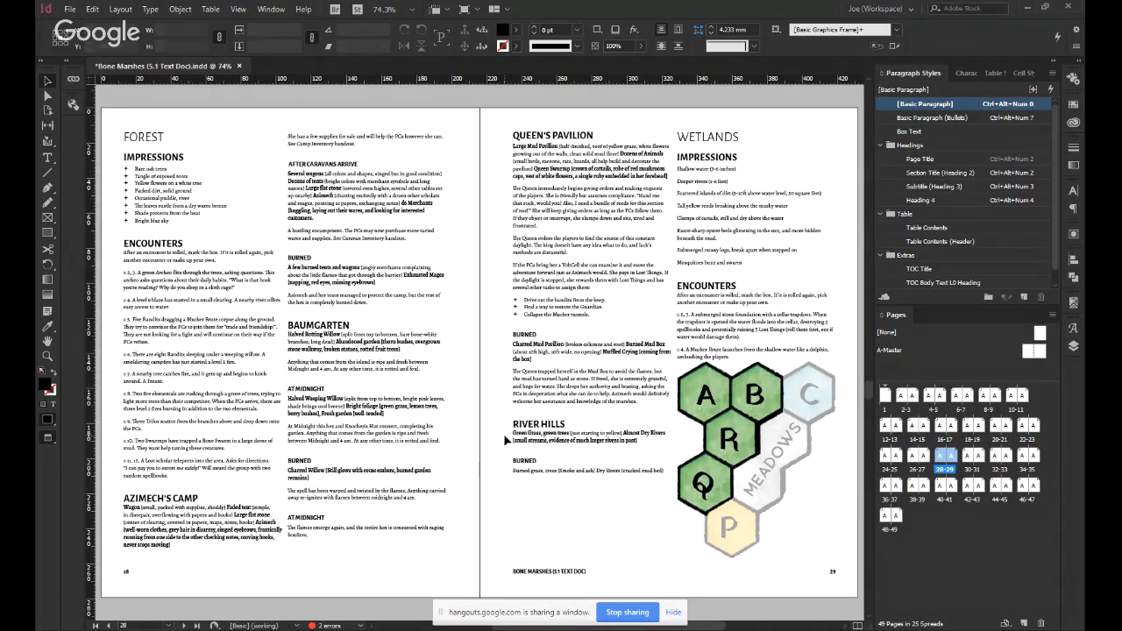
key(Page_Down)
key(Page_Down)
key(Page_Down)
key(Page_Down)
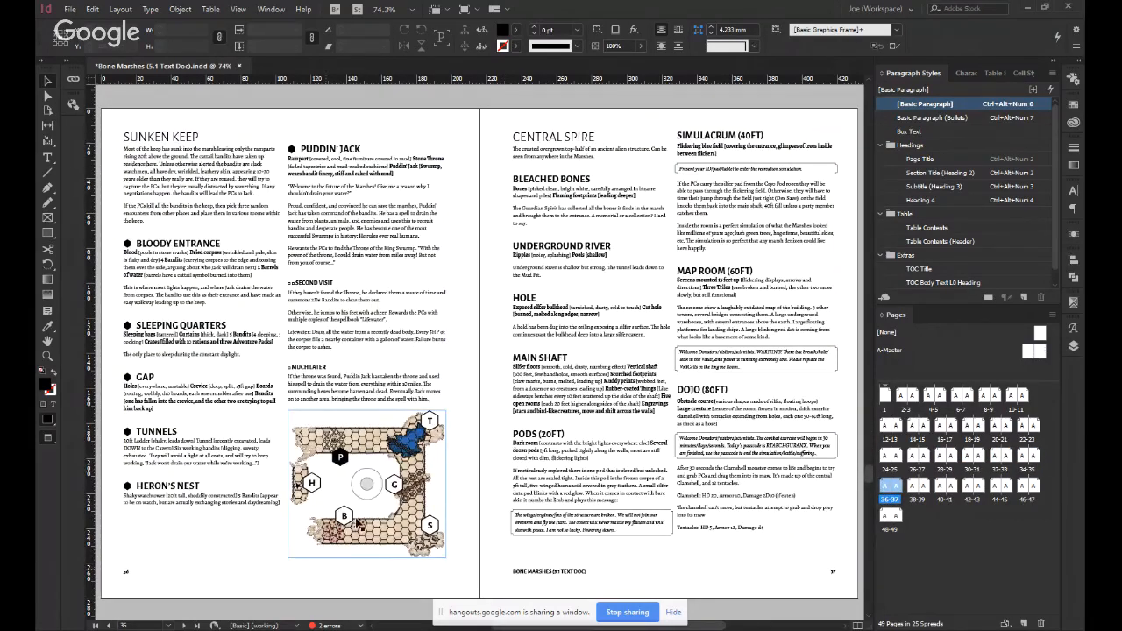
click(387, 460)
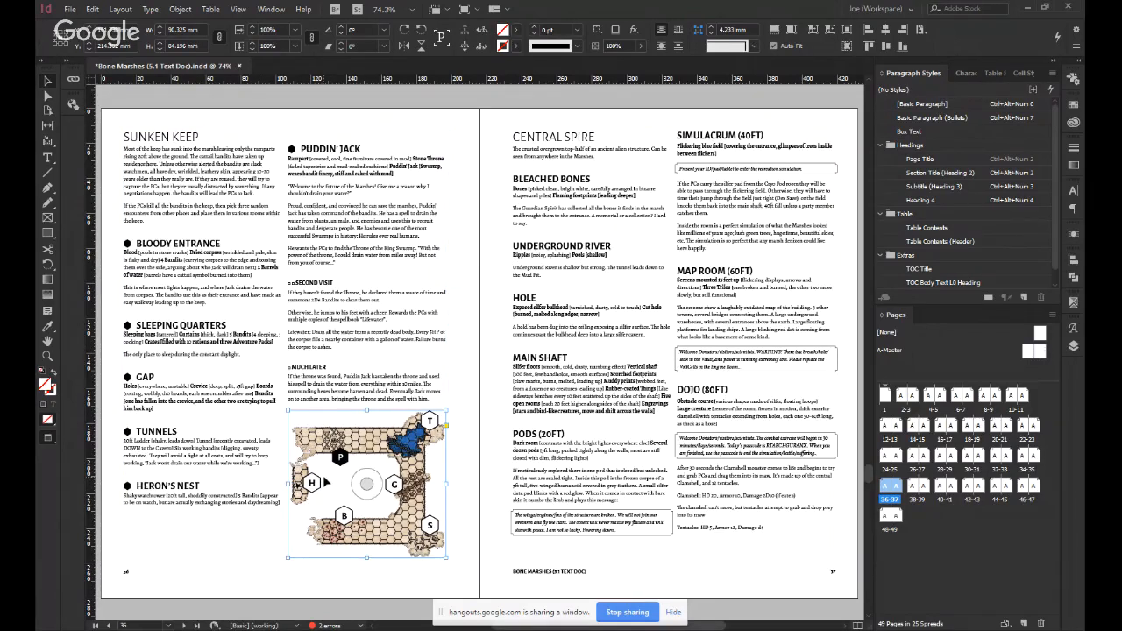
double_click(175, 323)
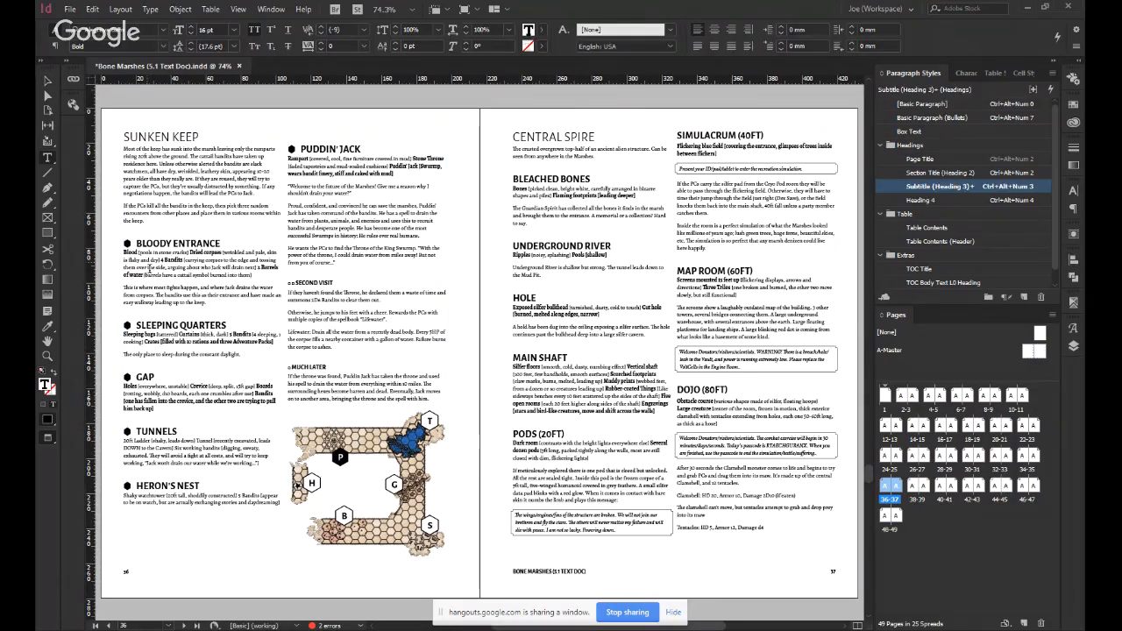
triple_click(167, 243)
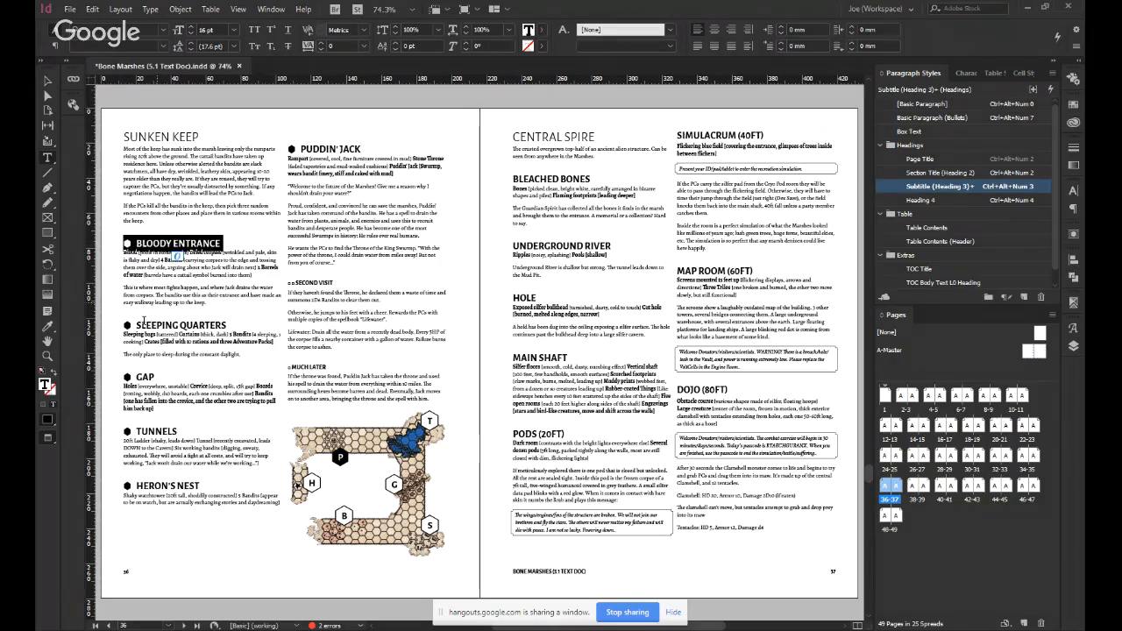
click(141, 332)
click(195, 368)
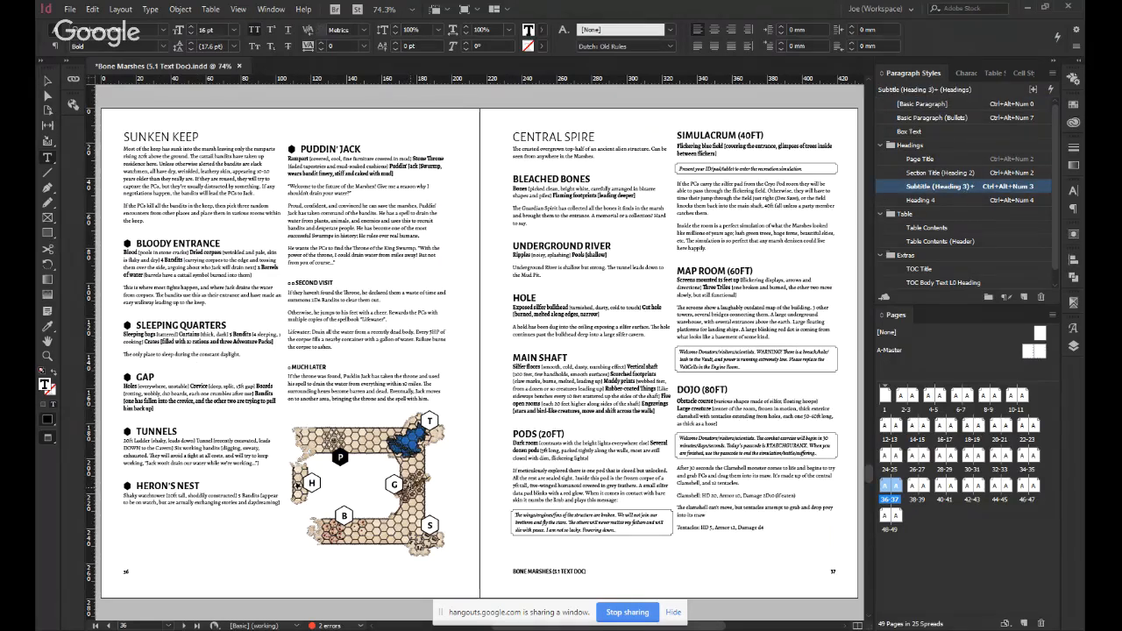
key(Escape)
click(481, 516)
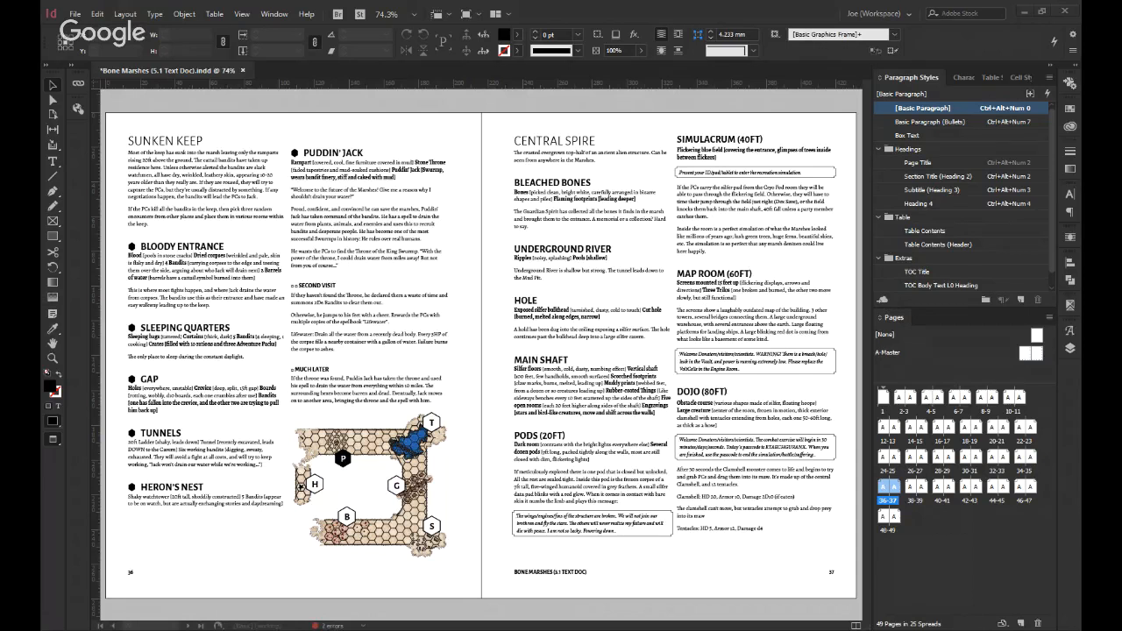
Refresh the Sunken Keep map from its edited source file with guides and frame edges shown, and deselect it.
click(358, 475)
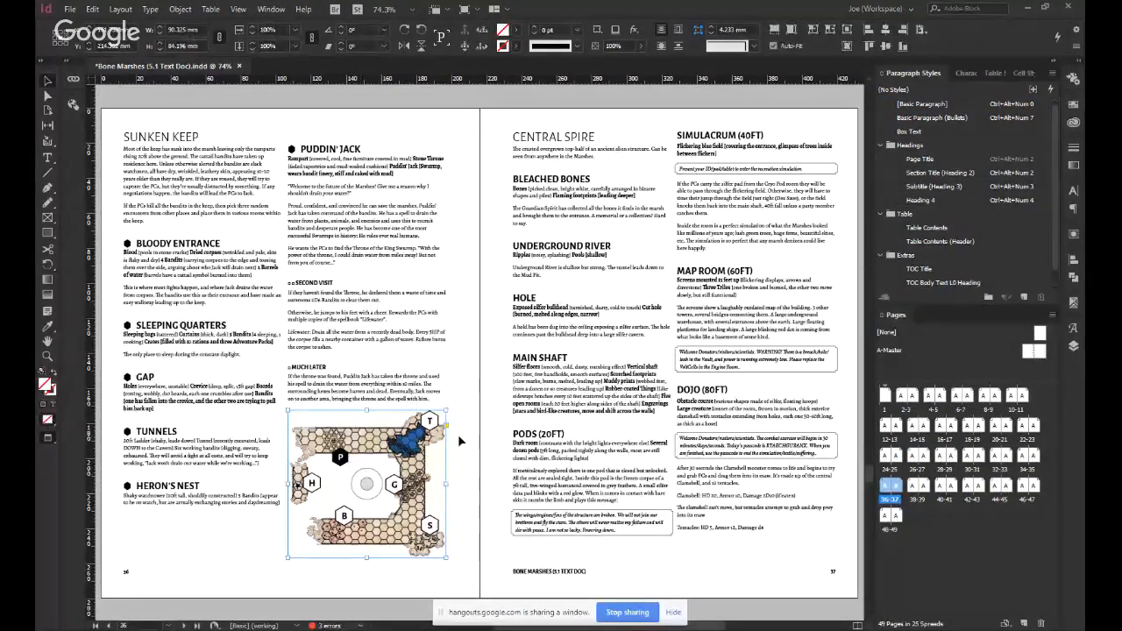
key(w)
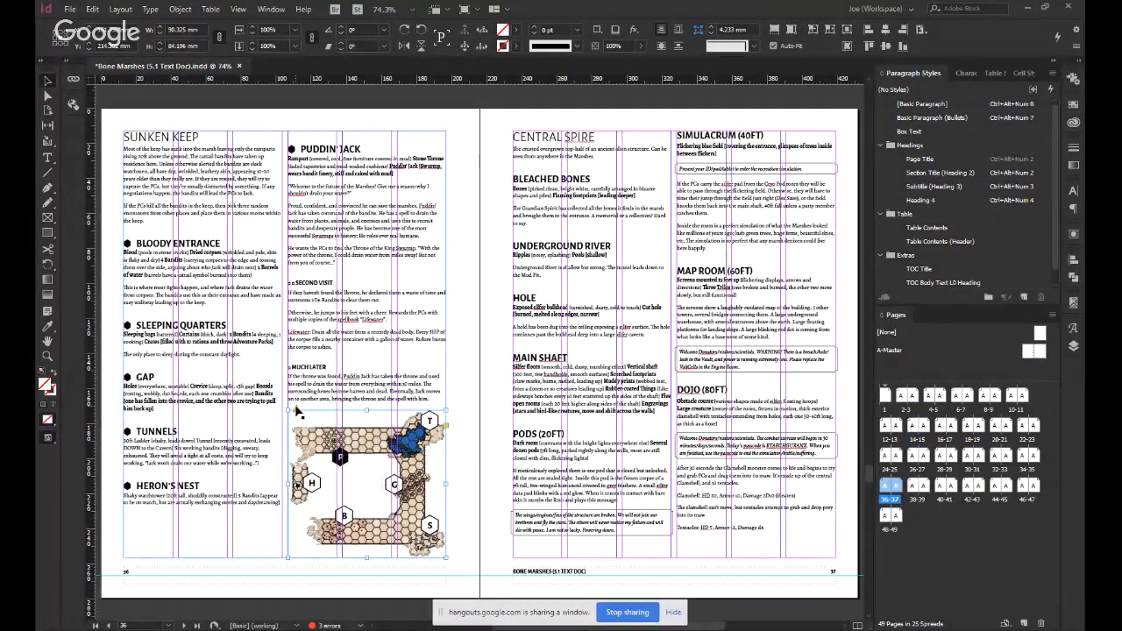
click(296, 409)
click(460, 438)
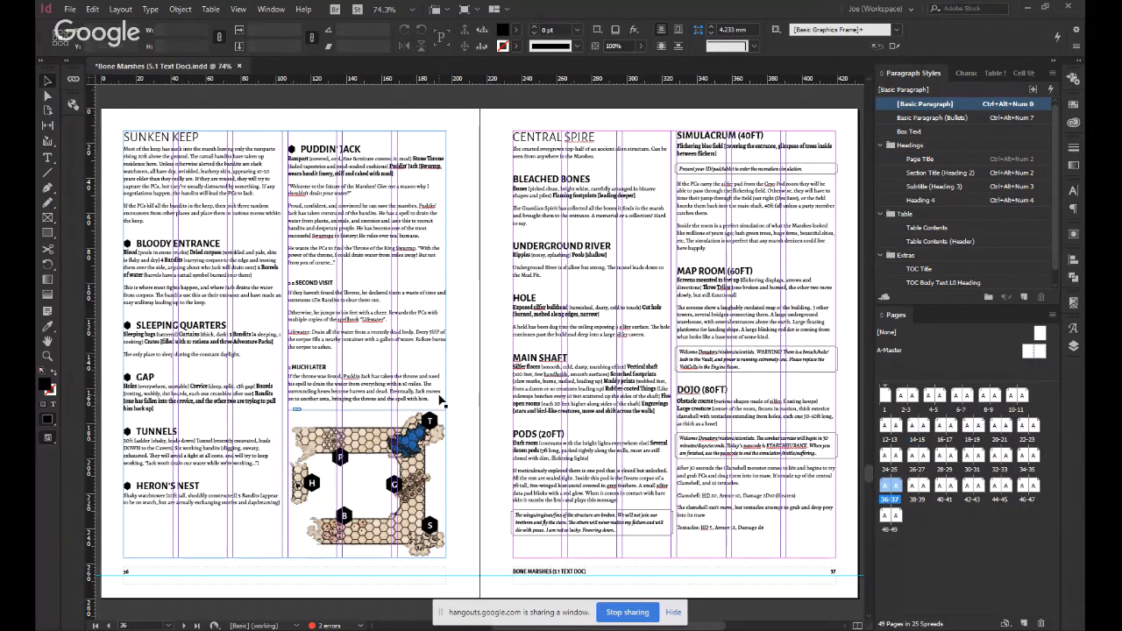
click(410, 435)
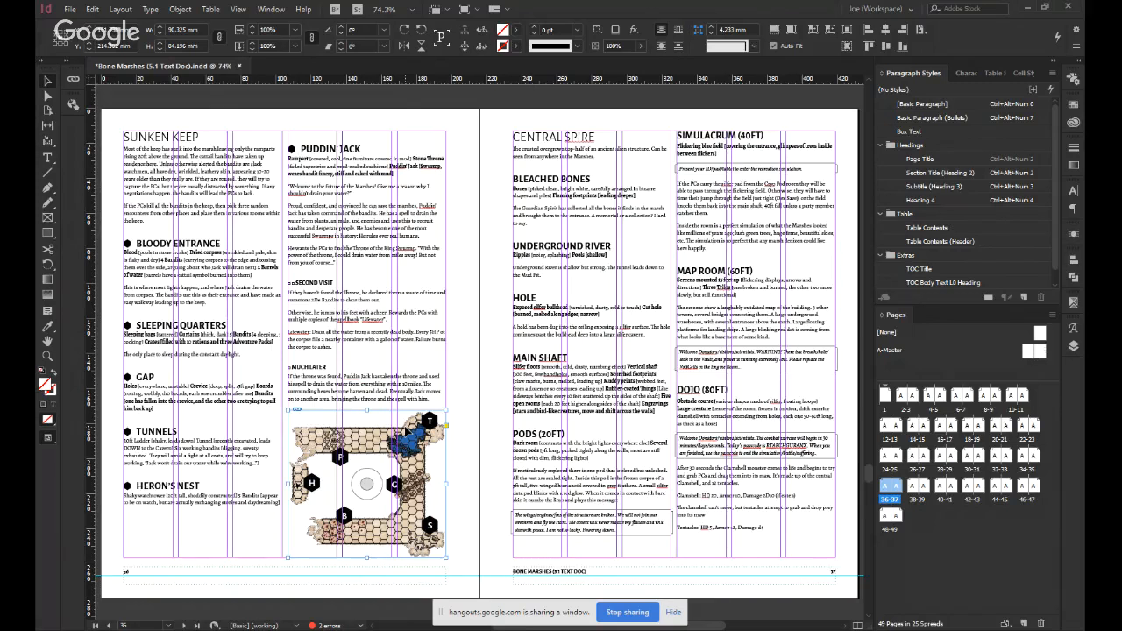
click(457, 430)
click(430, 447)
click(464, 407)
Review the document's list of linked images and save the document.
click(73, 79)
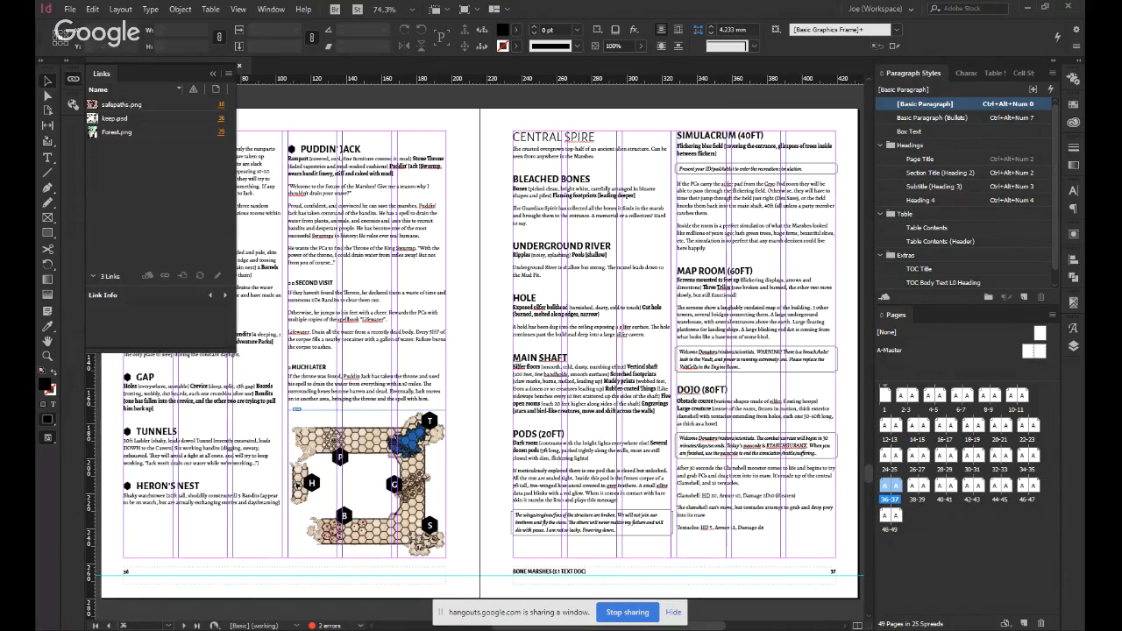
click(74, 79)
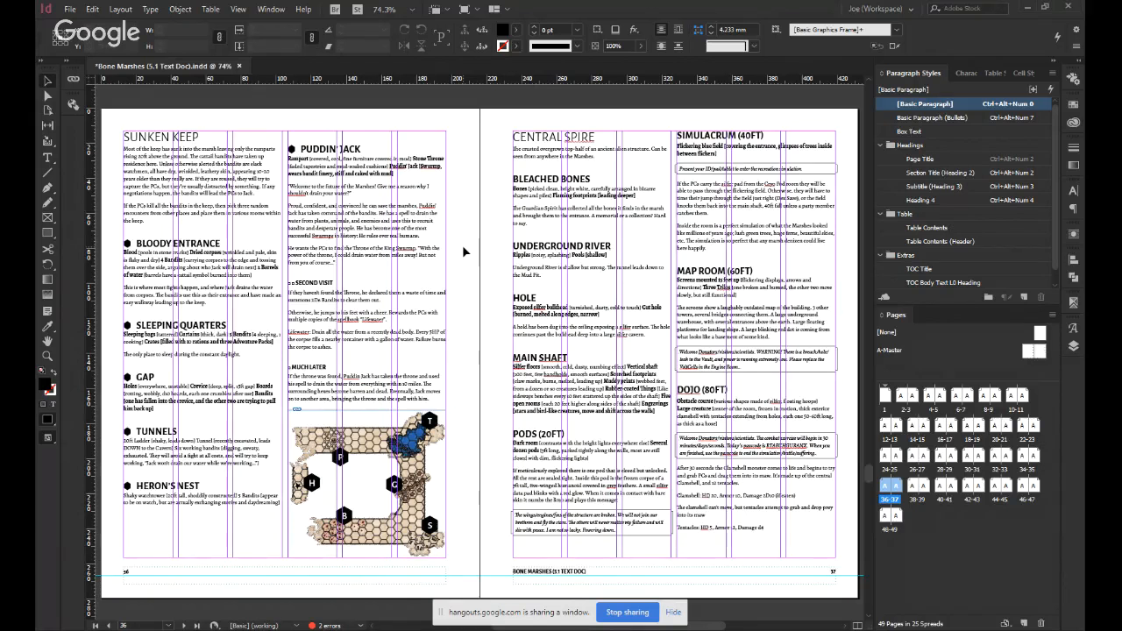
key(ctrl+s)
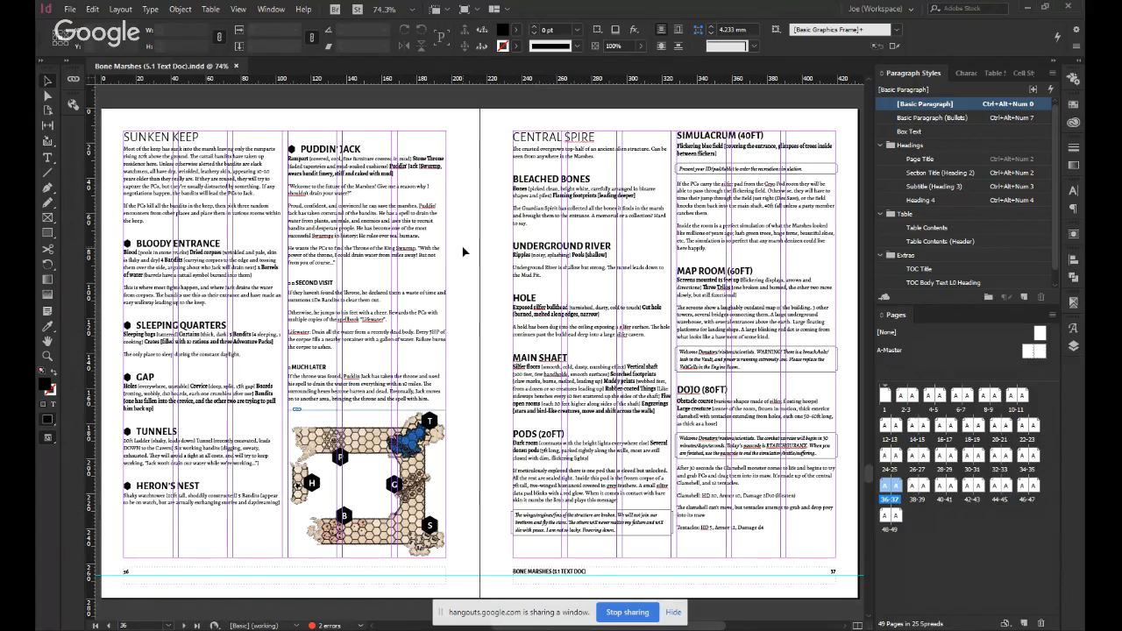
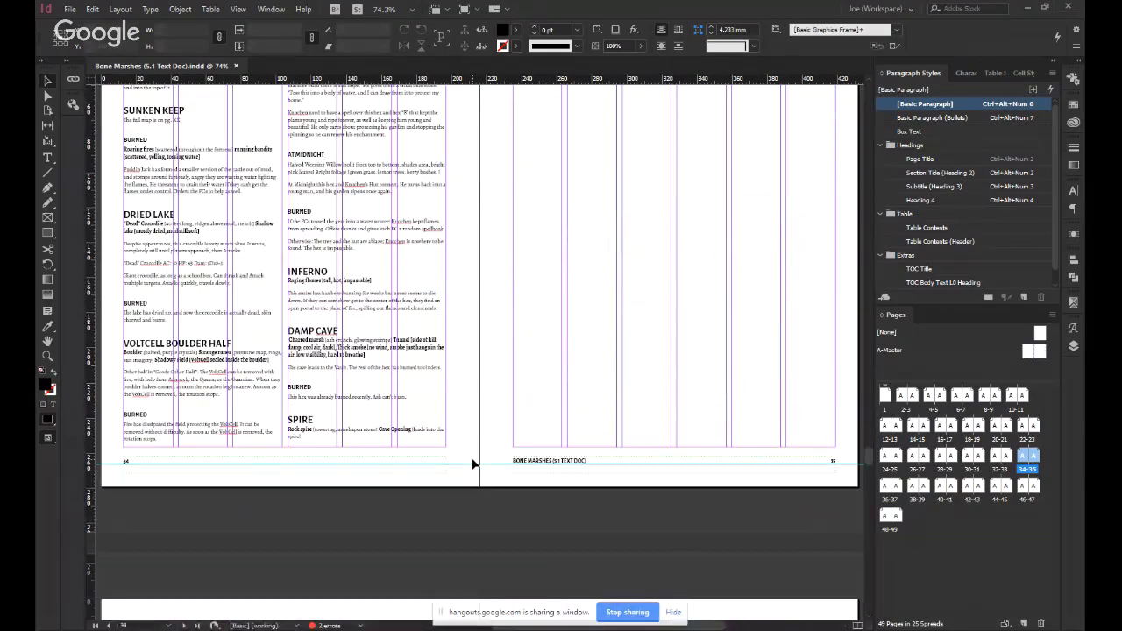
Review the Regions section from the Sunken Keep text on pages 34-35 back to its opening spread on pages 26-27.
scroll(473, 464, up, 15)
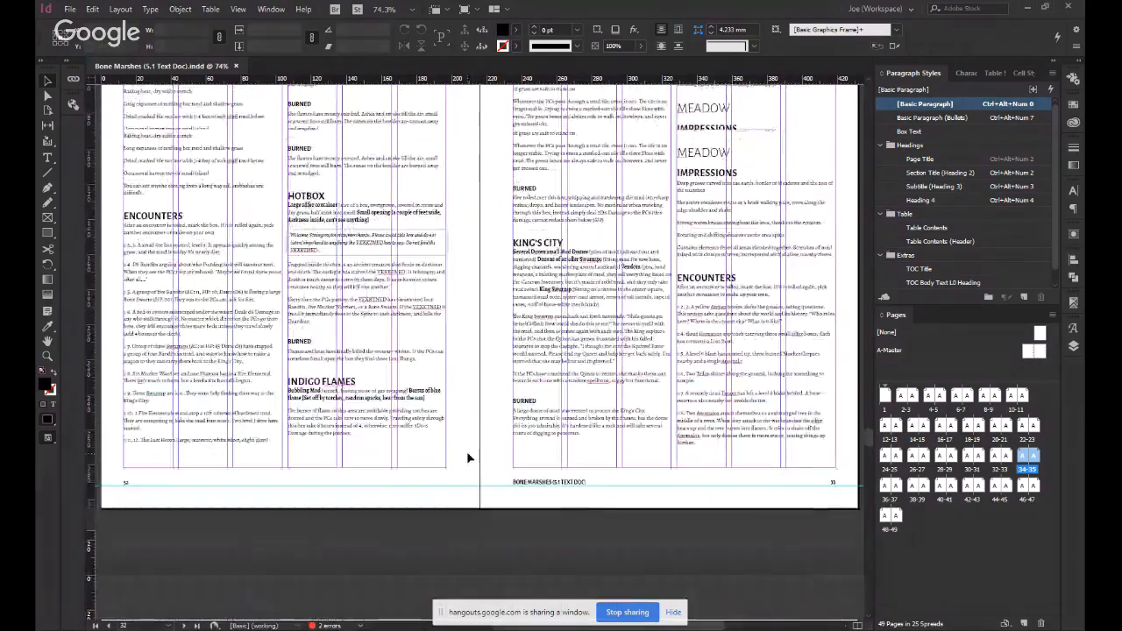
scroll(468, 458, down, 8)
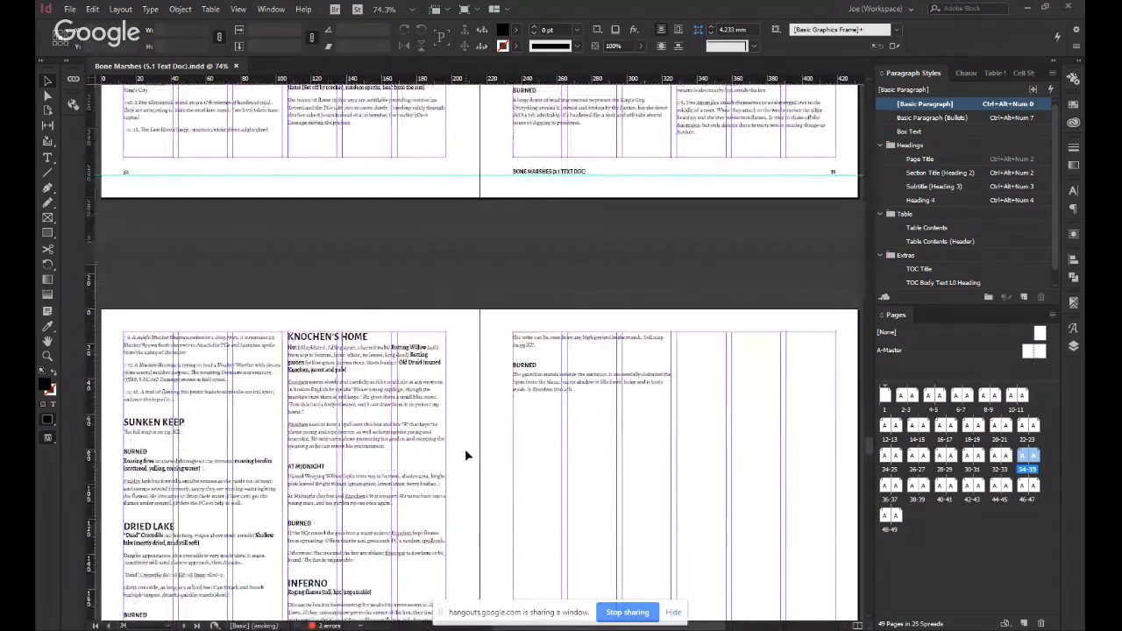
scroll(466, 455, up, 10)
scroll(465, 449, up, 13)
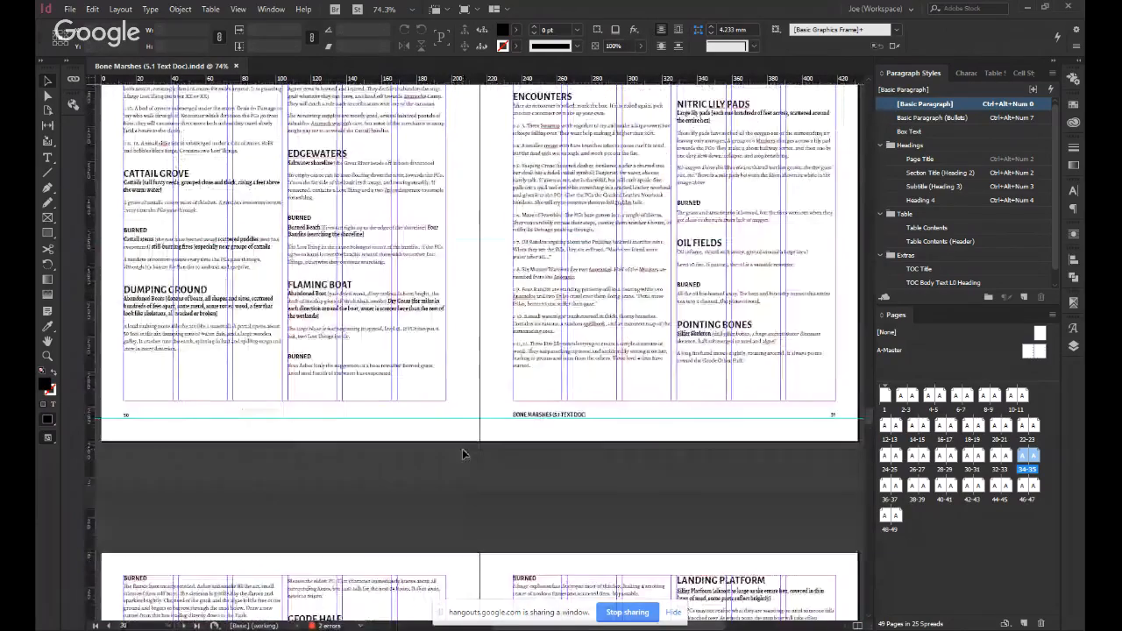
scroll(464, 450, up, 15)
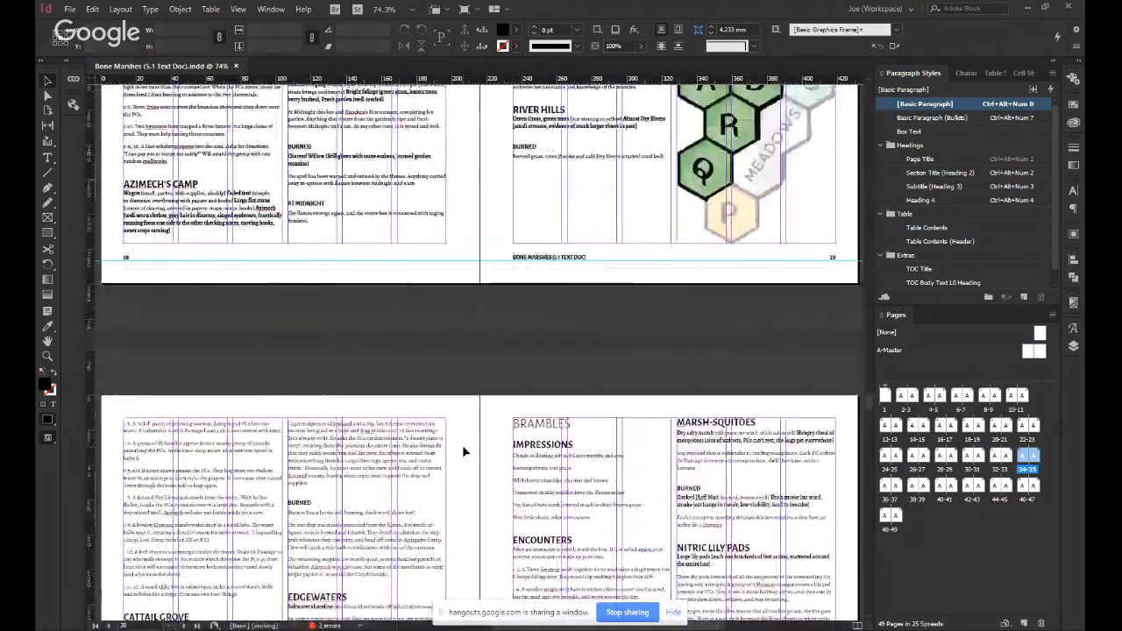
scroll(462, 445, up, 14)
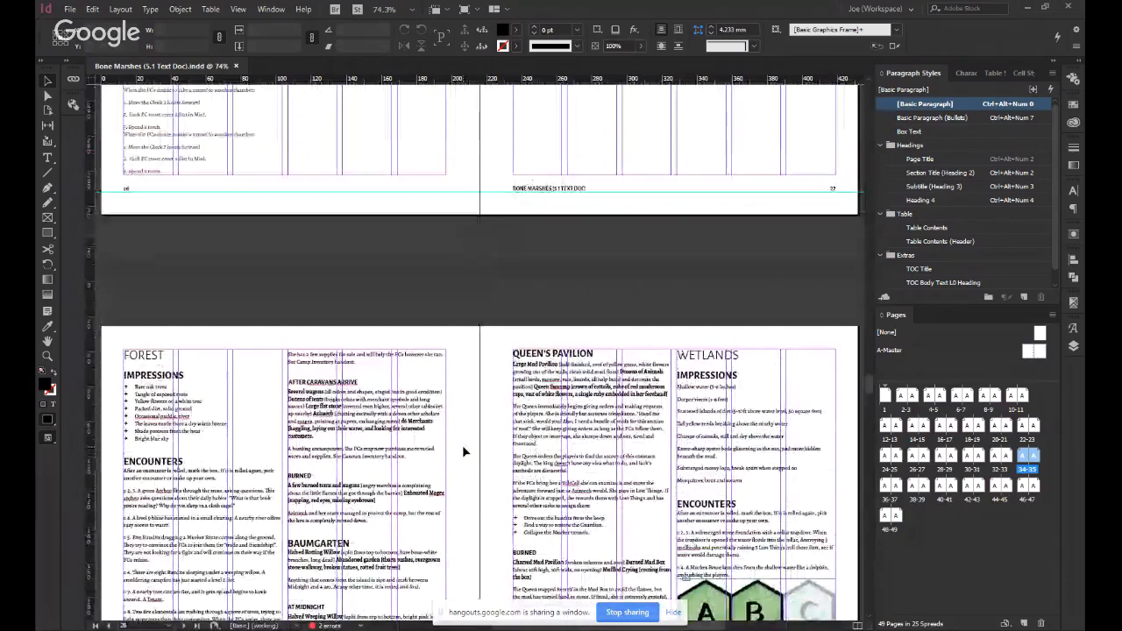
scroll(463, 446, up, 5)
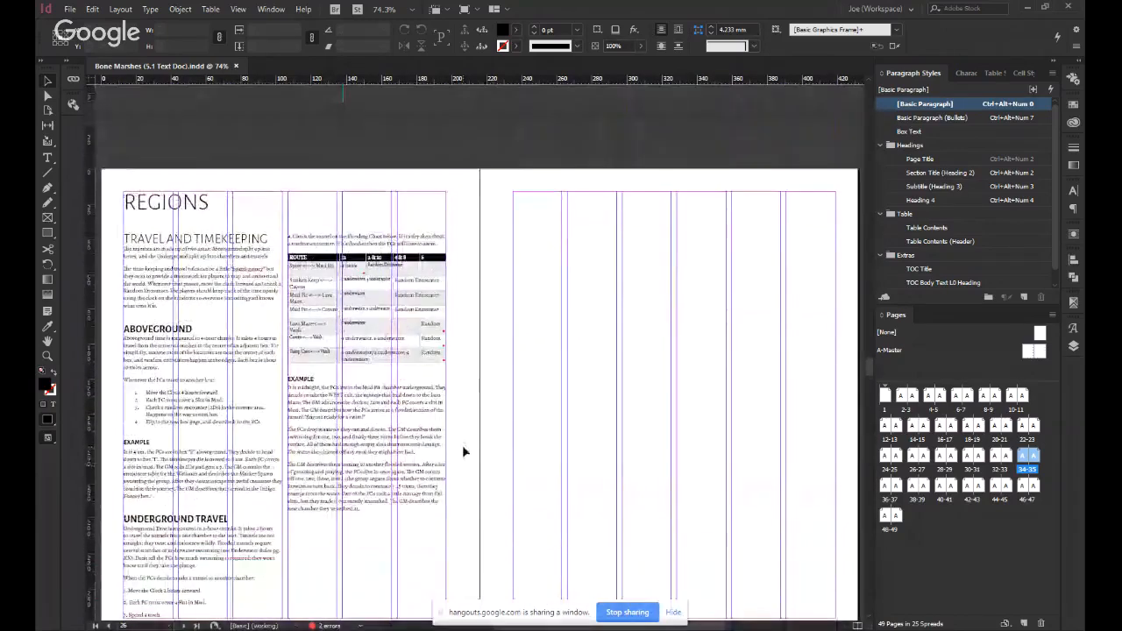
scroll(463, 446, down, 5)
scroll(463, 447, down, 10)
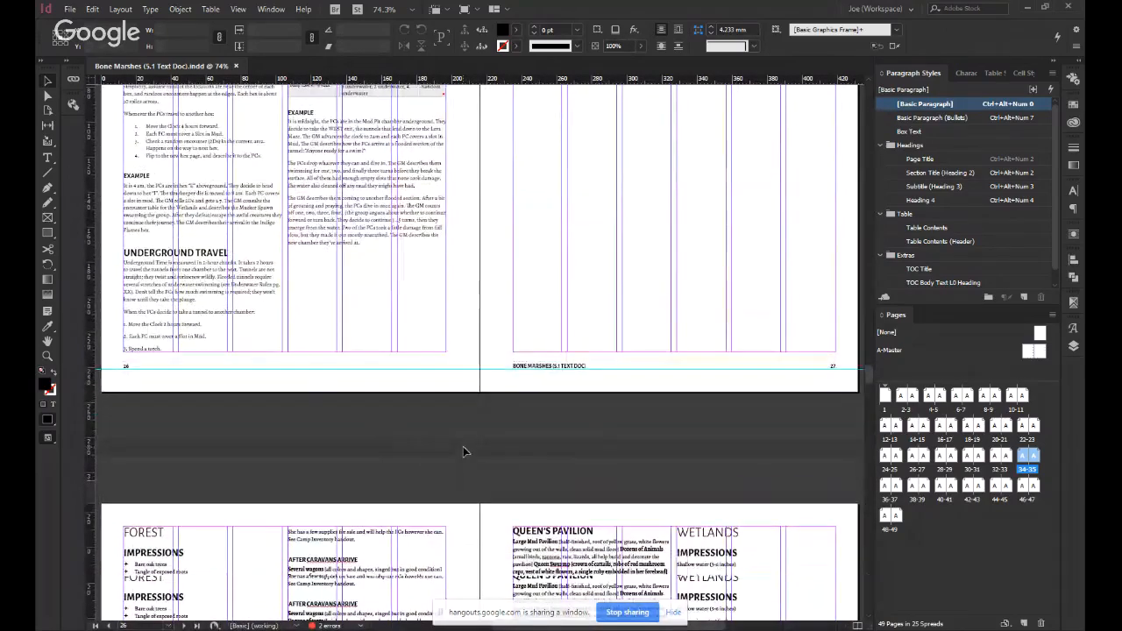
Compare the spreads before and after the Regions opening, from Silfer Automatons on page 24 through Meadow on page 33.
key(alt+Page_Up)
key(alt+Page_Up)
key(alt+Page_Up)
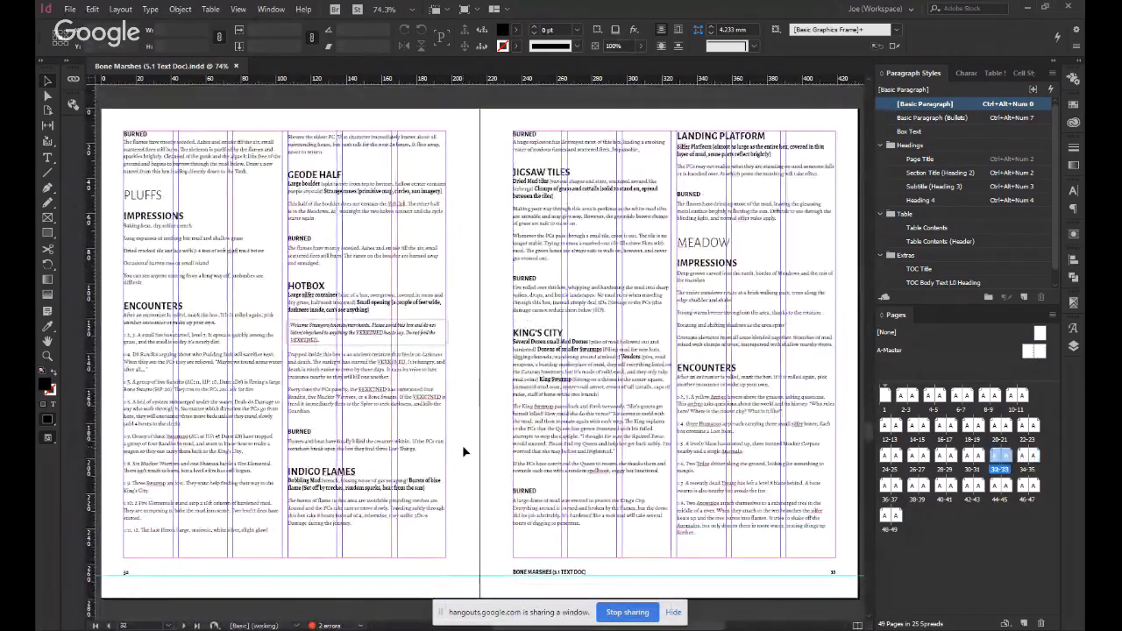
key(alt+Page_Up)
key(alt+Page_Up)
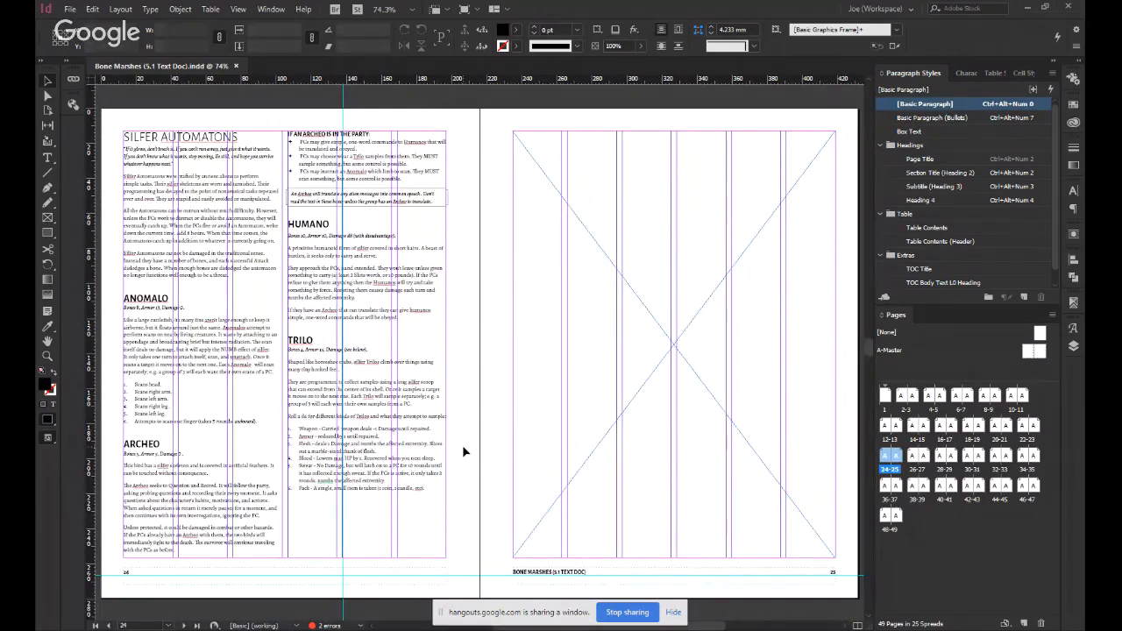
key(alt+Page_Down)
key(alt+Page_Down)
key(alt+Page_Down)
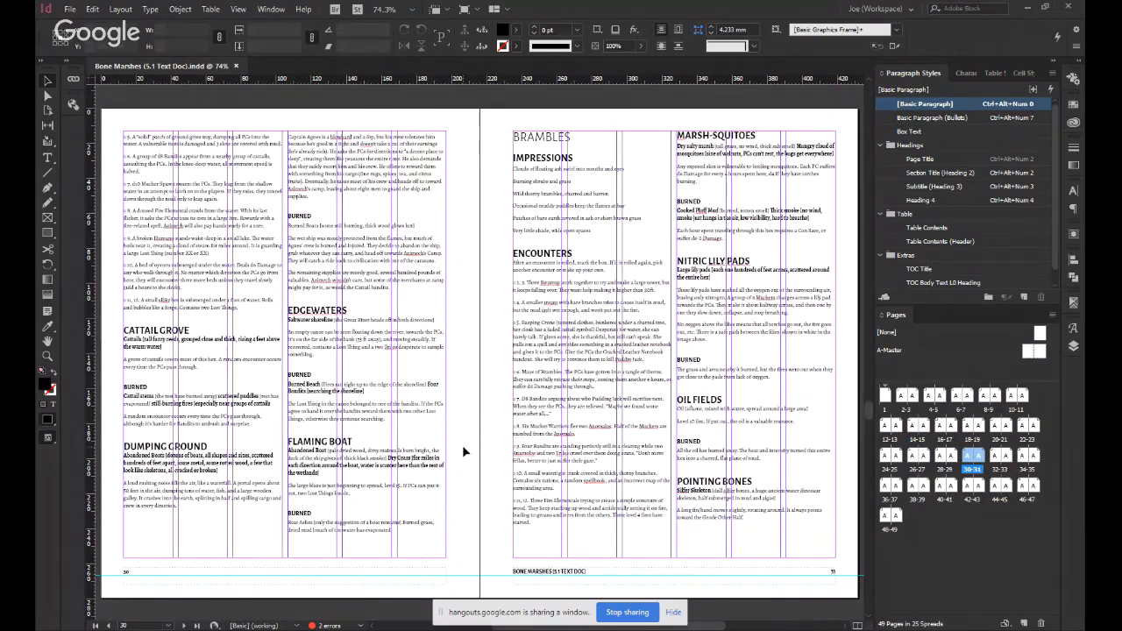
key(alt+Page_Up)
key(alt+Page_Up)
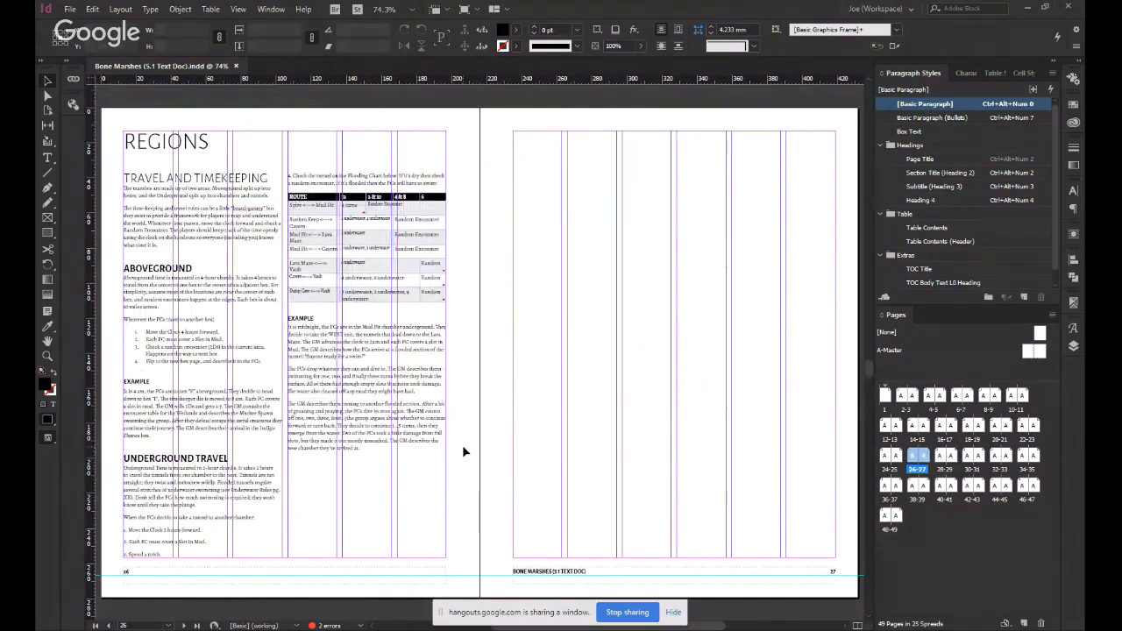
Go back to the Bone Marshes title page and switch to the preview display without guides.
key(alt+Page_Up)
key(alt+Page_Up)
key(alt+Page_Up)
key(alt+Page_Up)
key(alt+Page_Up)
key(alt+Page_Up)
key(alt+Page_Up)
key(alt+Page_Up)
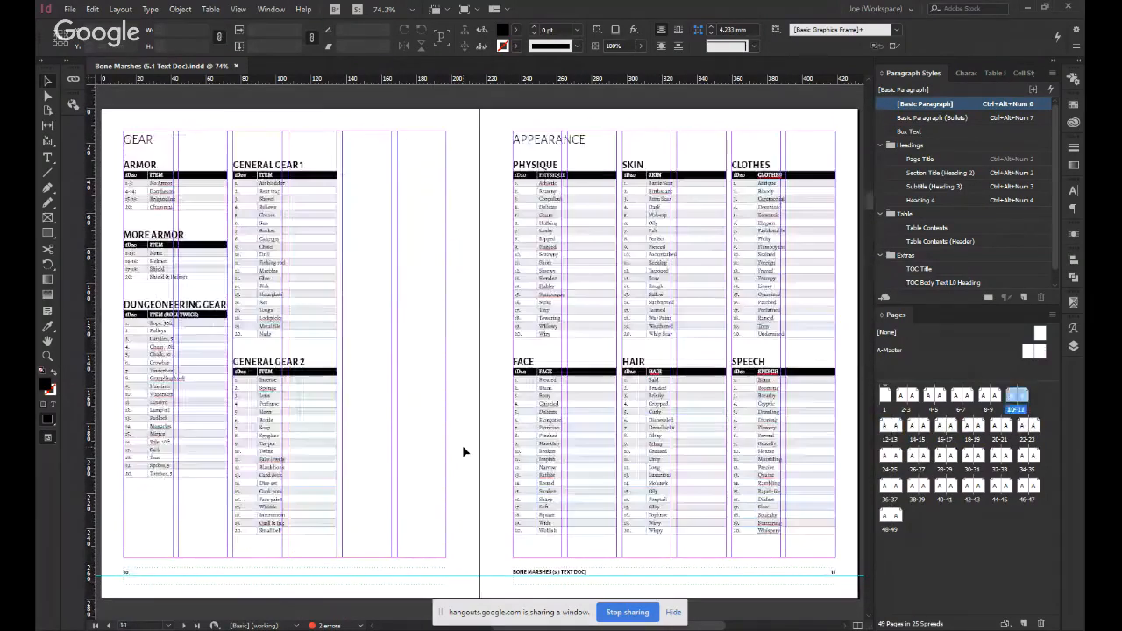
key(alt+Page_Up)
key(alt+Page_Up)
key(alt+Page_Up)
key(alt+Page_Up)
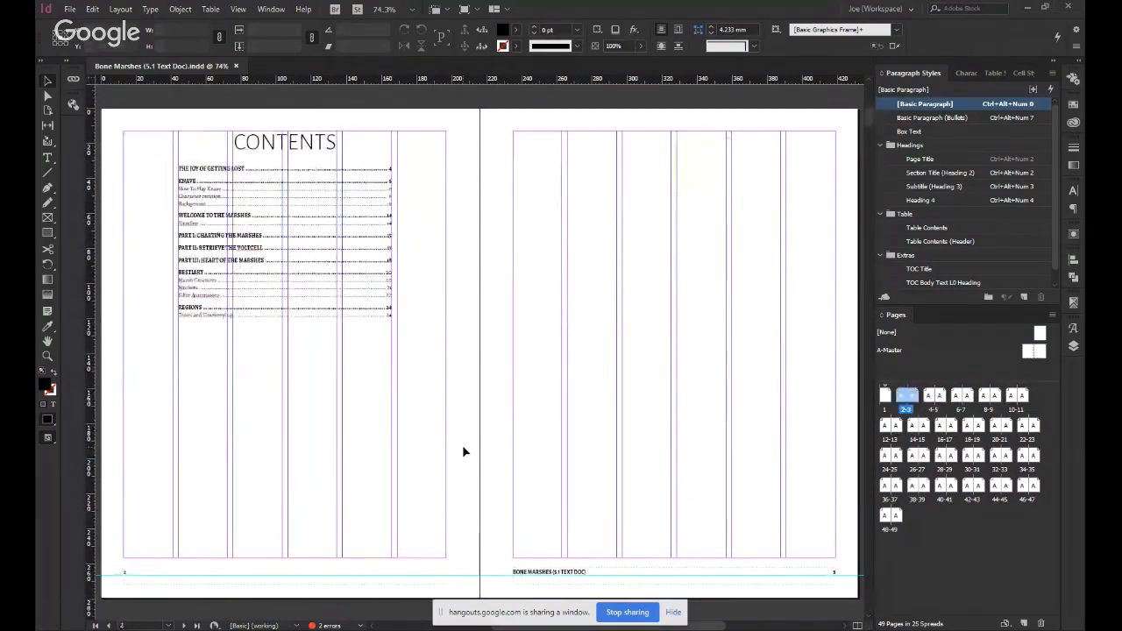
key(alt+Page_Up)
key(w)
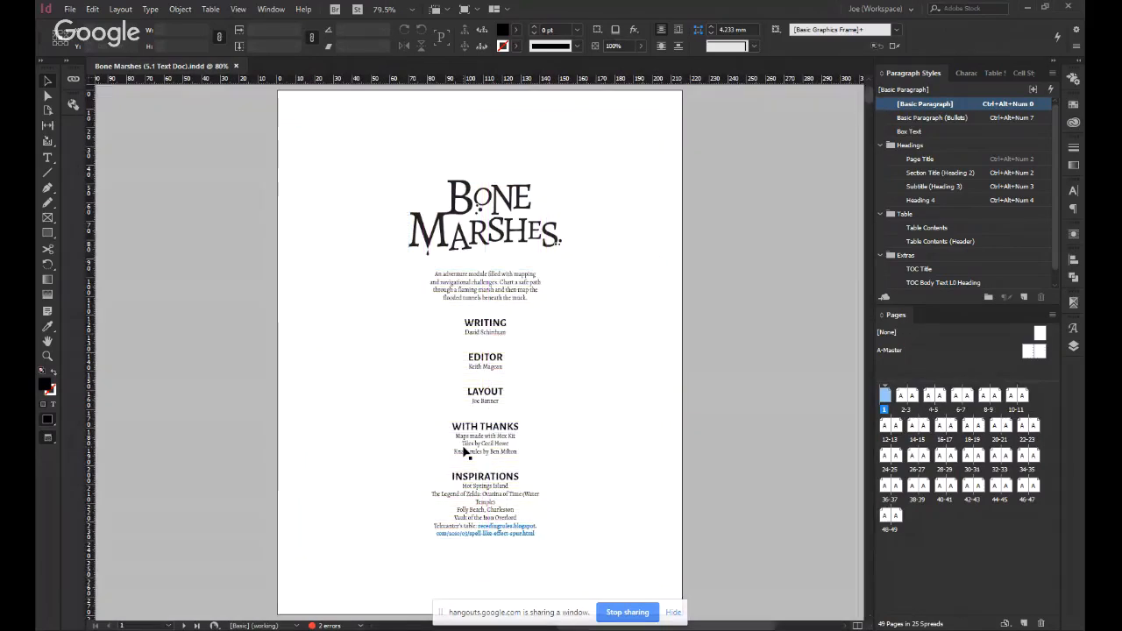
Review the contents, The Joy of Getting Lost and Knave spreads on pages 2-7, checking the text frame on page 7.
key(alt+Page_Down)
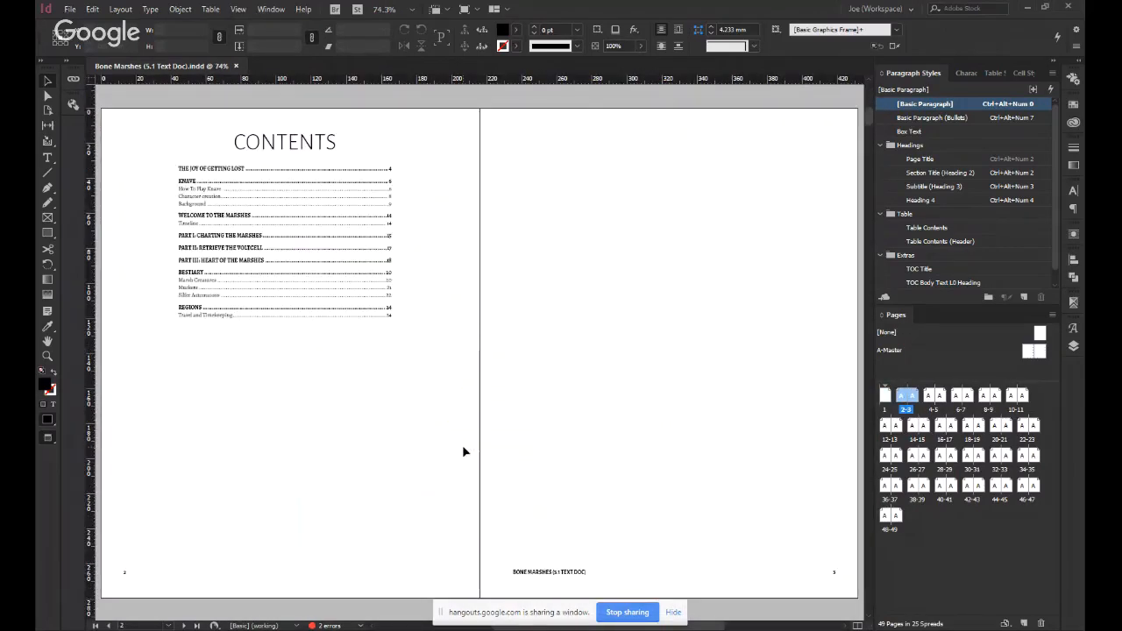
key(alt+Page_Down)
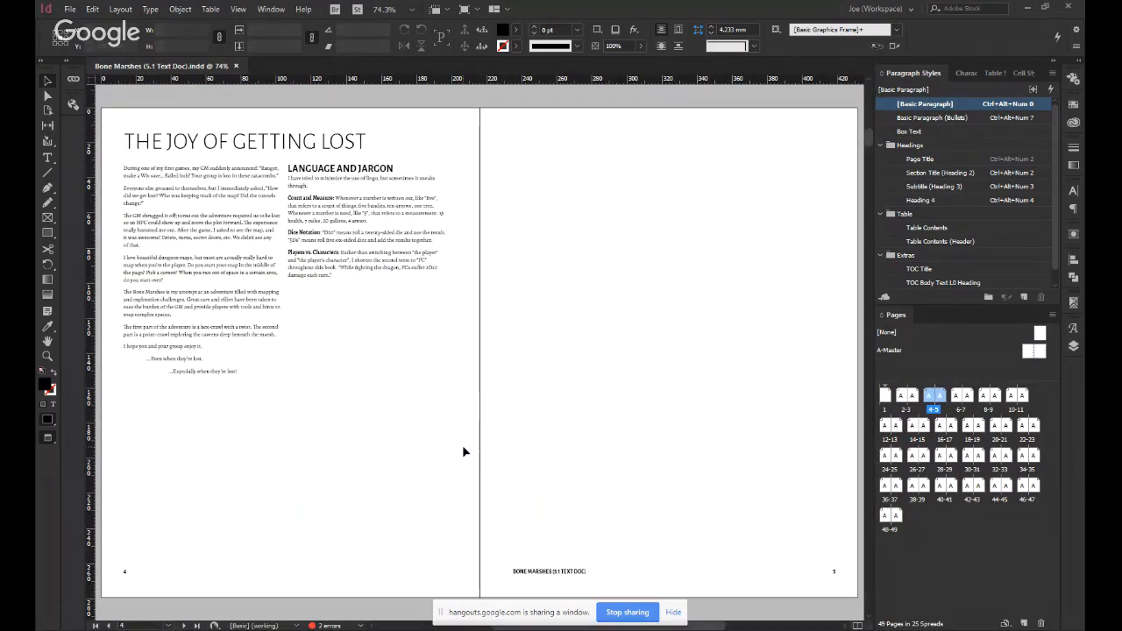
key(alt+Page_Down)
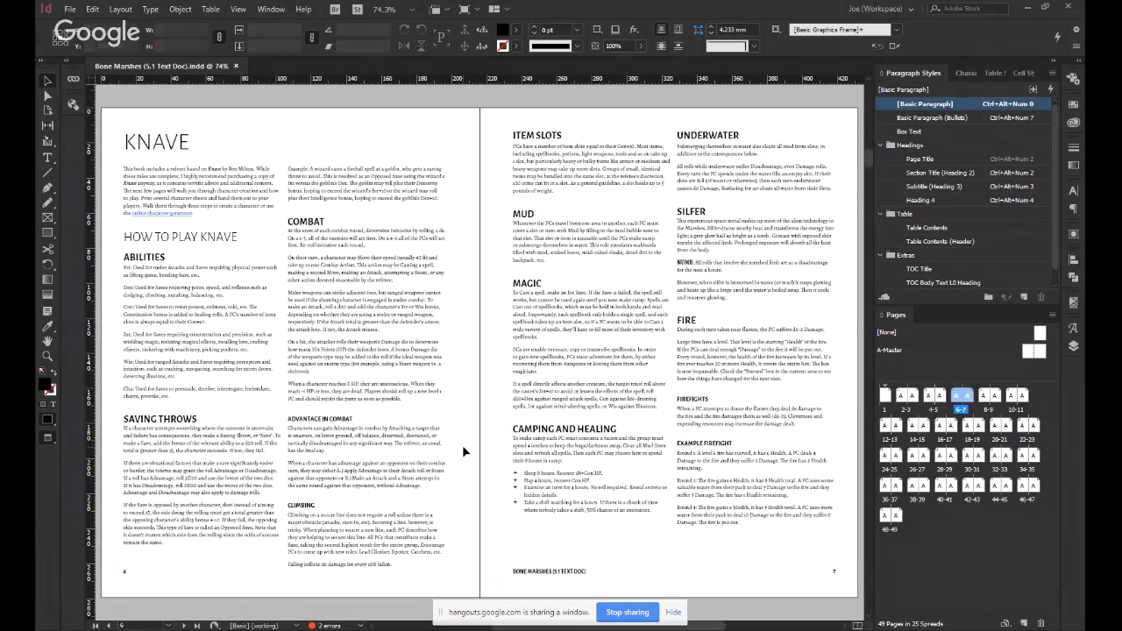
key(alt+Page_Down)
key(alt+Page_Up)
double_click(719, 523)
triple_click(719, 522)
key(Escape)
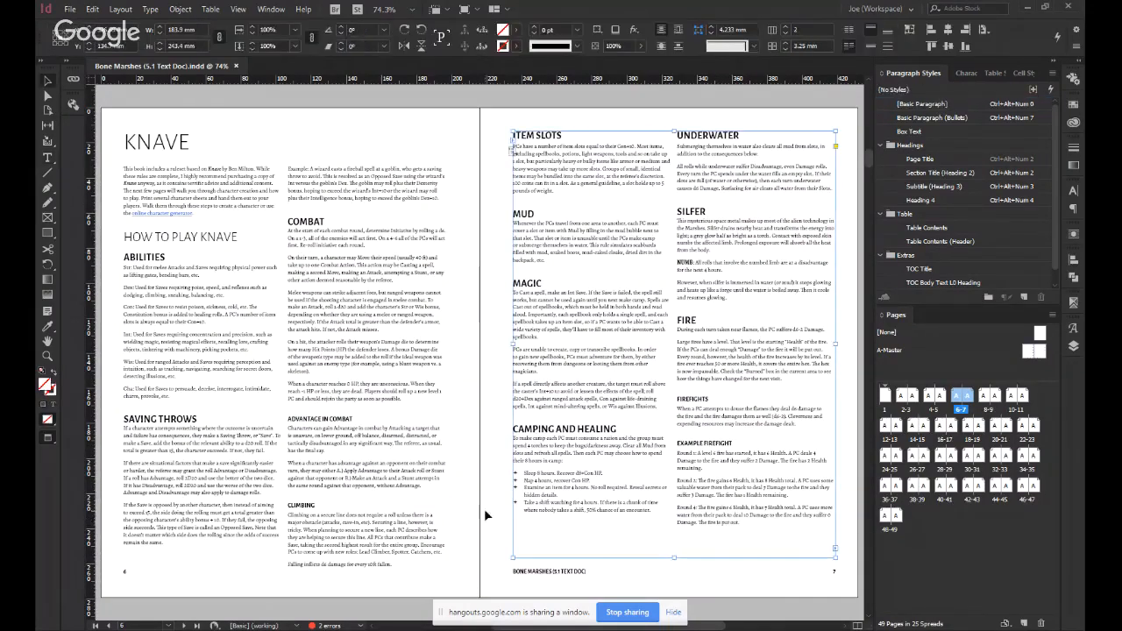
click(460, 493)
Review the spreads from Character Creation on page 8 to Part II: Retrieve the VoltCell on page 17.
key(alt+Page_Down)
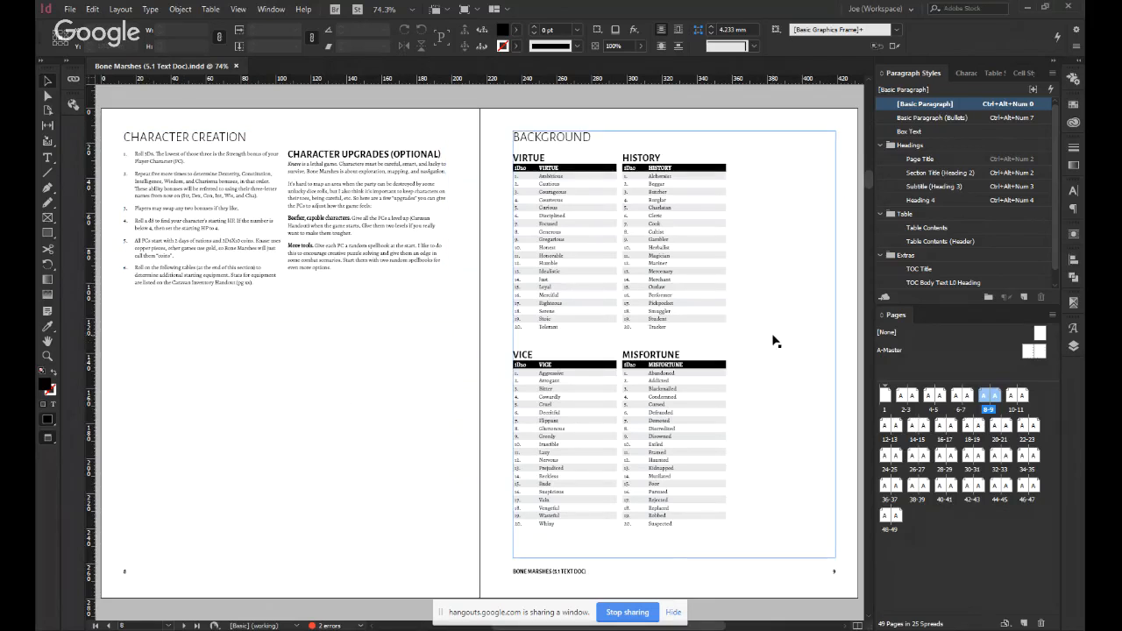
key(alt+Page_Down)
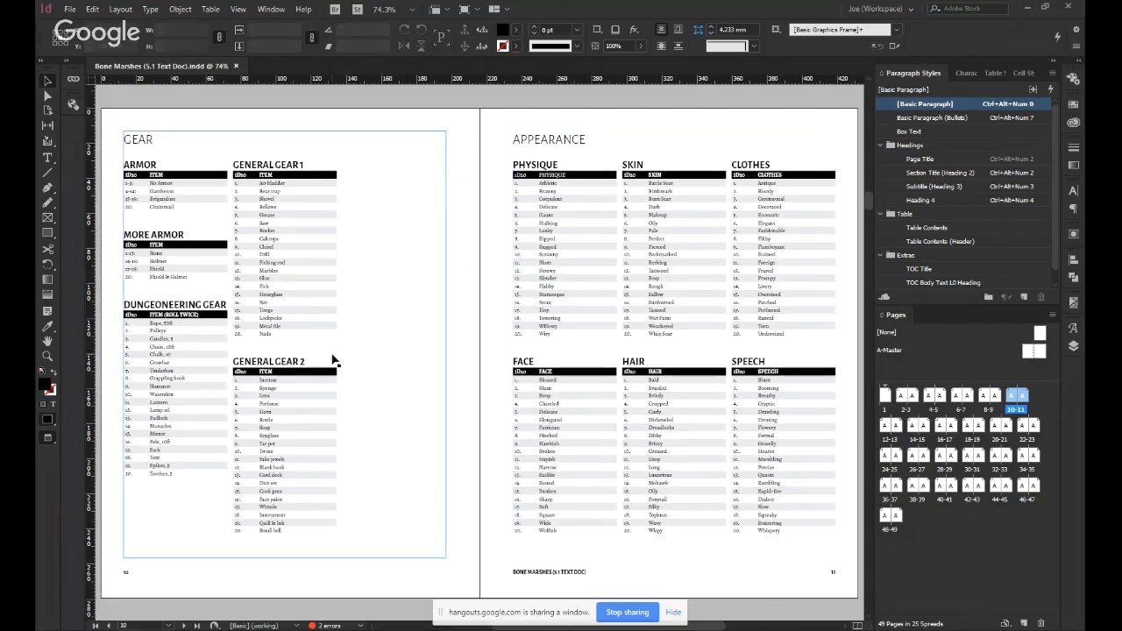
key(alt+Page_Down)
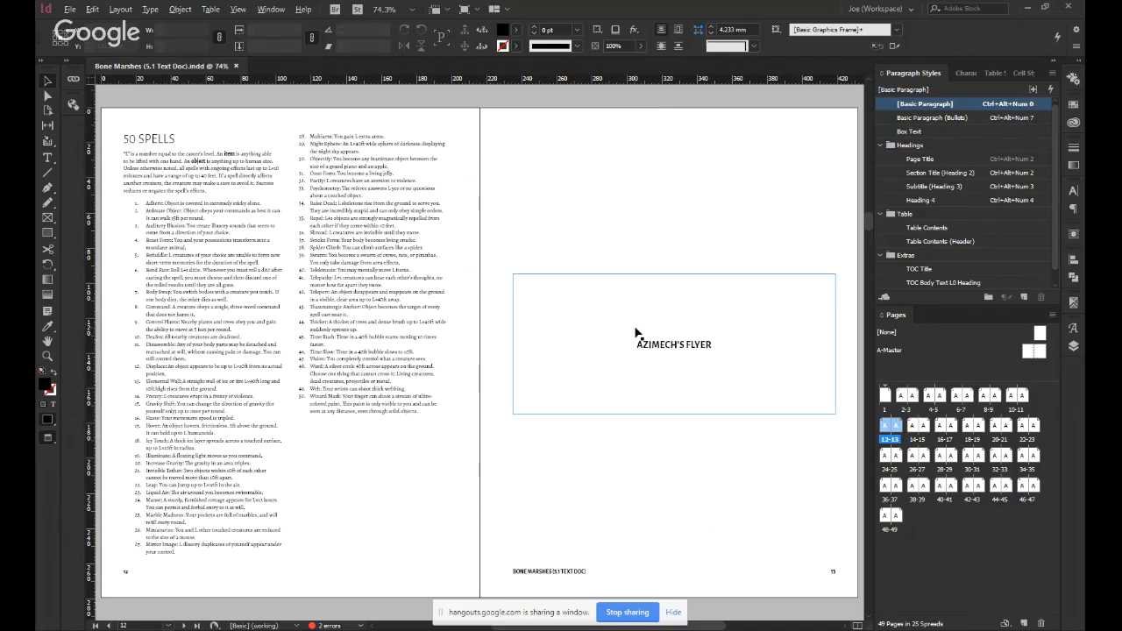
key(alt+Page_Down)
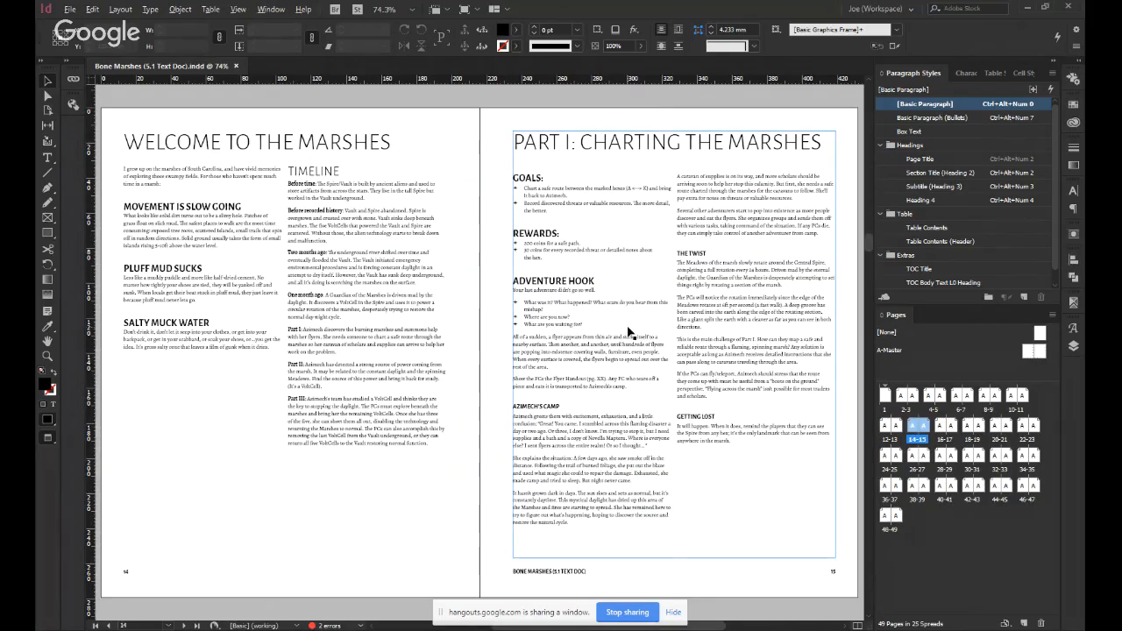
key(alt+Page_Down)
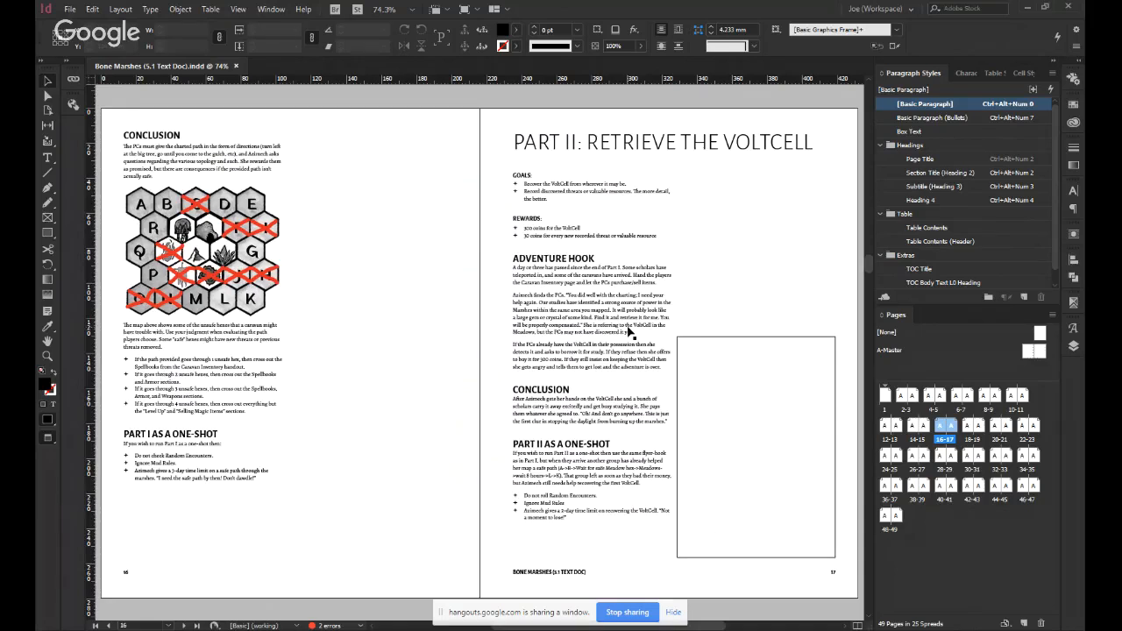
Compare the 50 Spells and Azimech's Flyer spread with the following Part I and Part II spreads, checking the frames on page 13.
key(Page_Up)
key(Page_Down)
key(Page_Up)
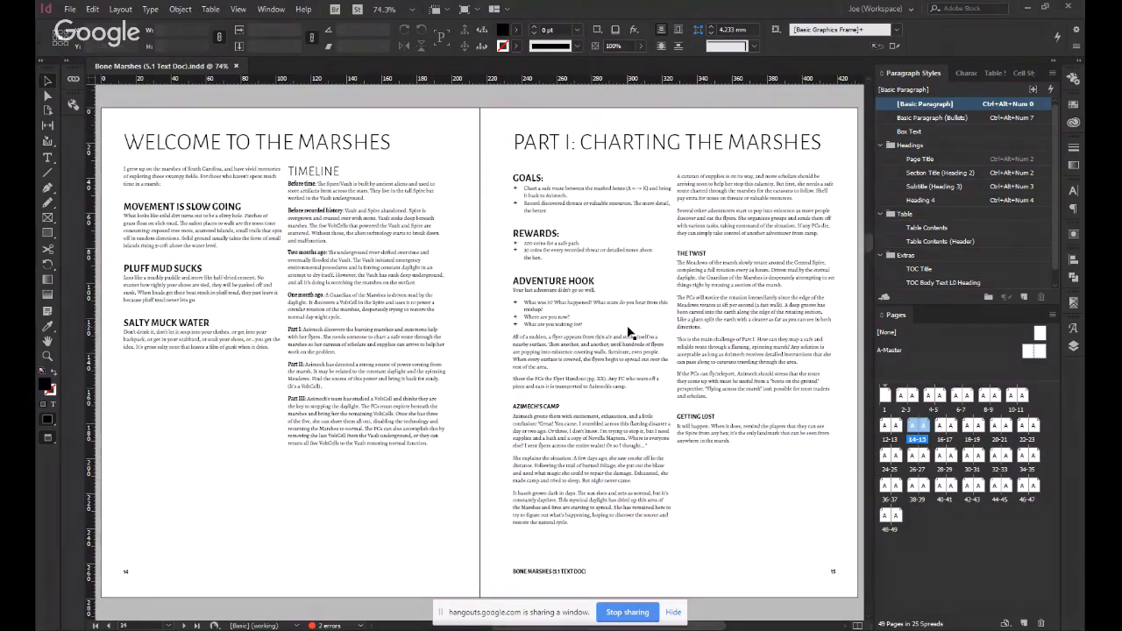
key(Page_Down)
key(Page_Up)
key(Page_Up)
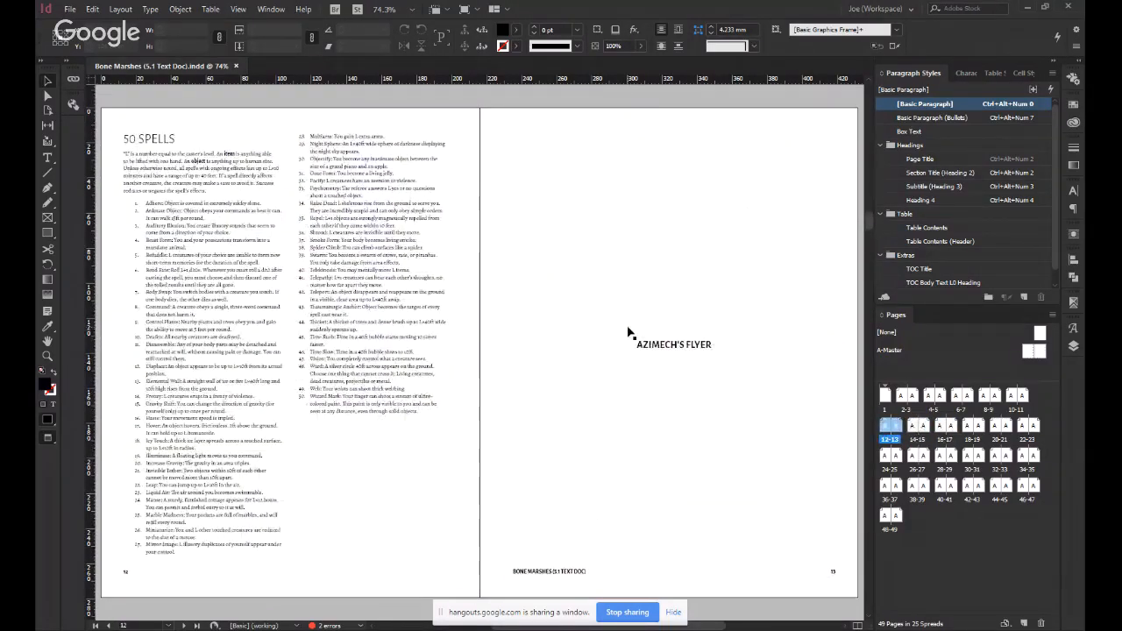
key(Page_Down)
key(Page_Up)
click(627, 332)
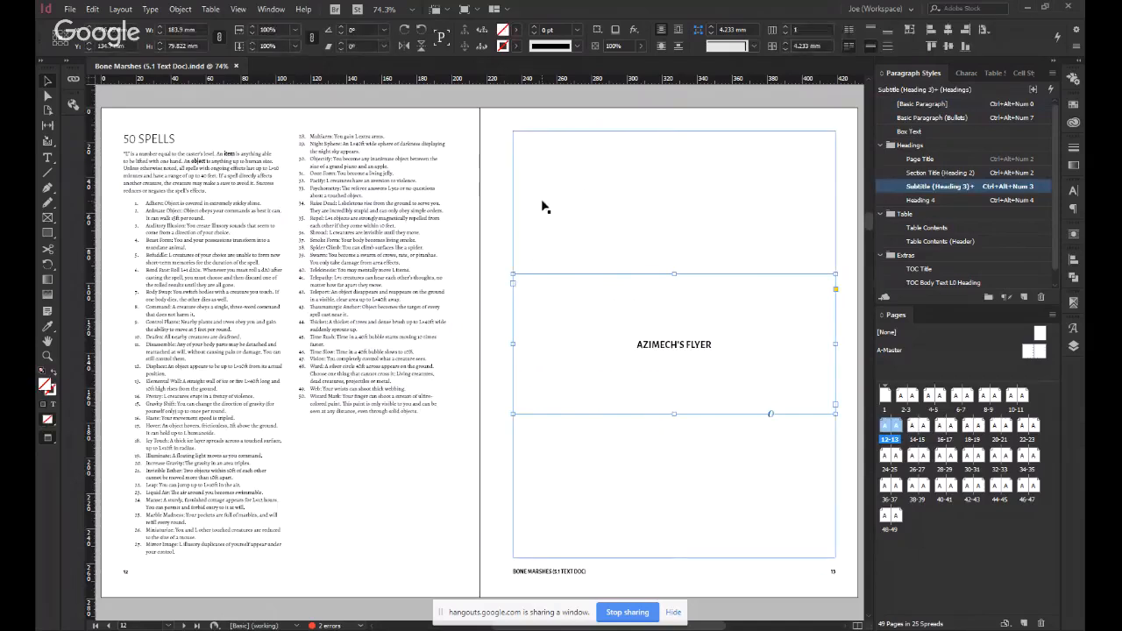
click(544, 207)
key(Page_Down)
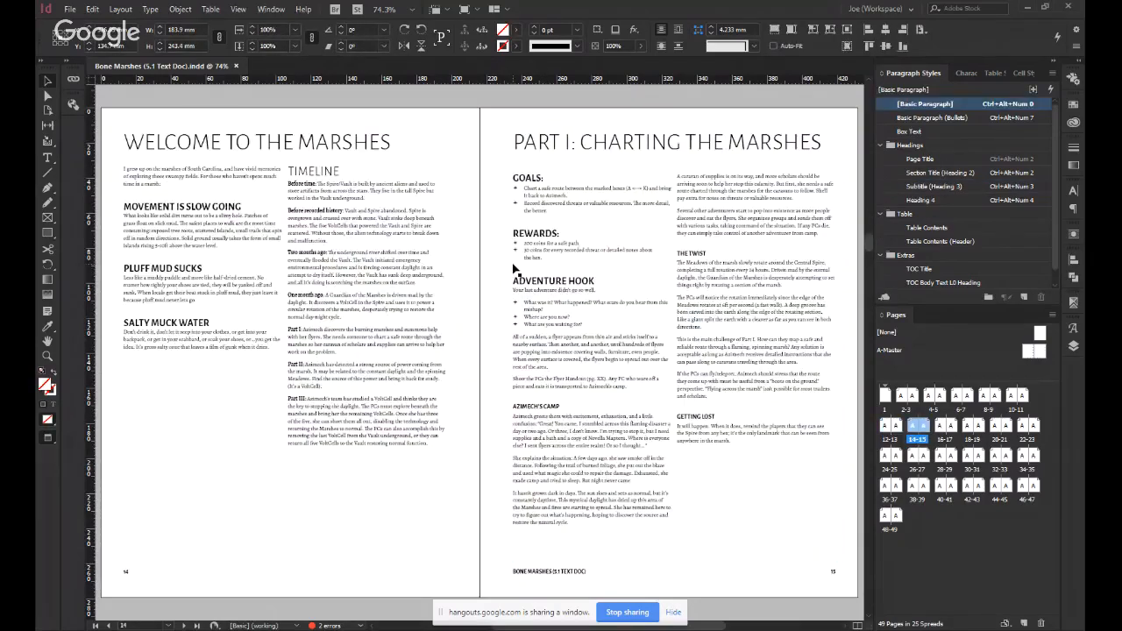
key(ctrl+shift+a)
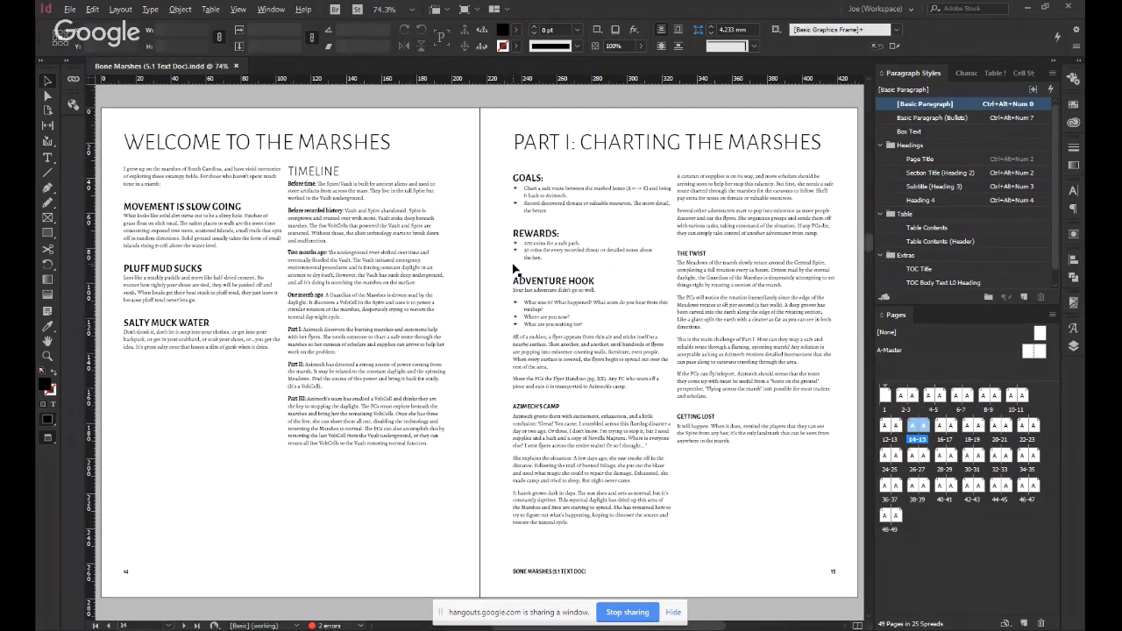
Examine how Parts I, II and III follow one another up to the empty page 19 opposite Heart of the Marshes.
key(Page_Up)
key(Page_Down)
key(Page_Down)
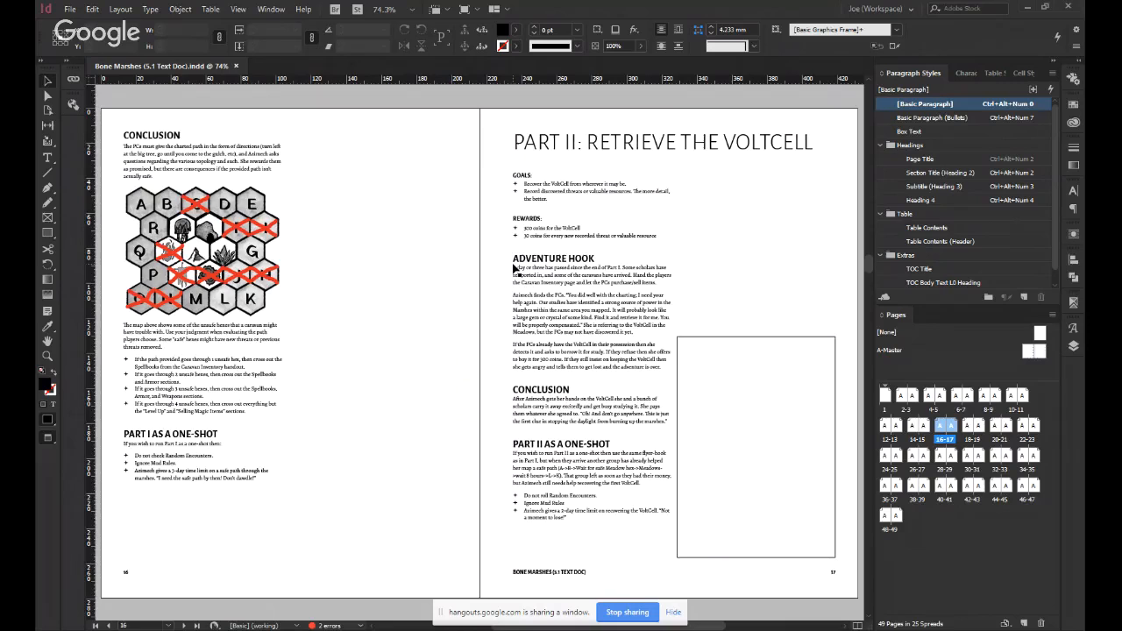
key(Page_Down)
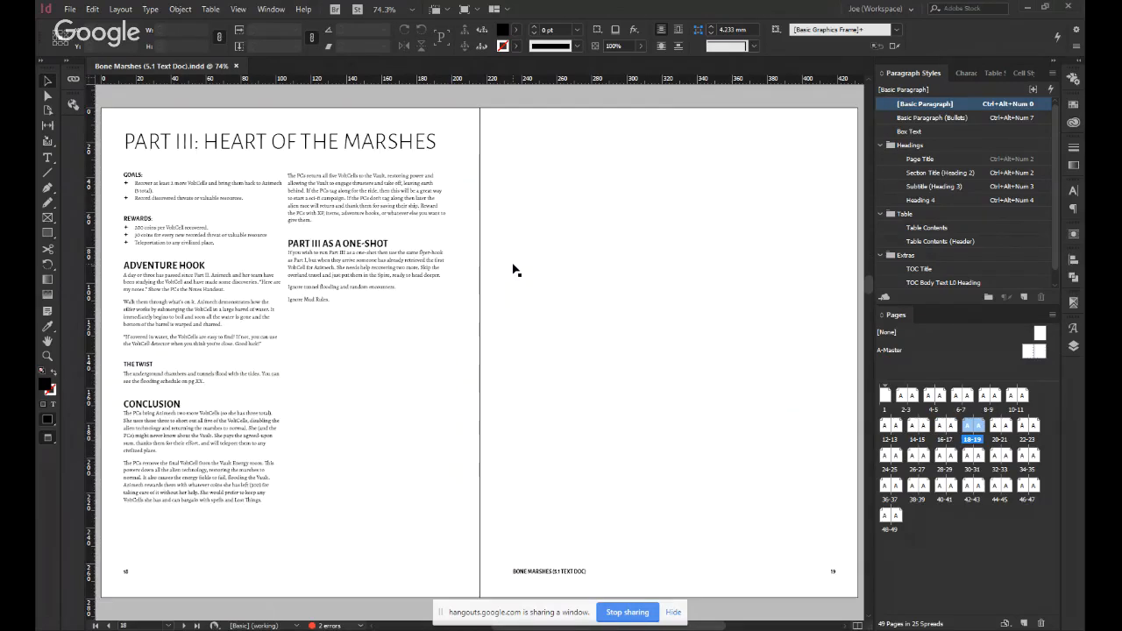
key(Page_Down)
key(Page_Up)
key(Page_Up)
key(Page_Down)
key(Page_Up)
key(Page_Down)
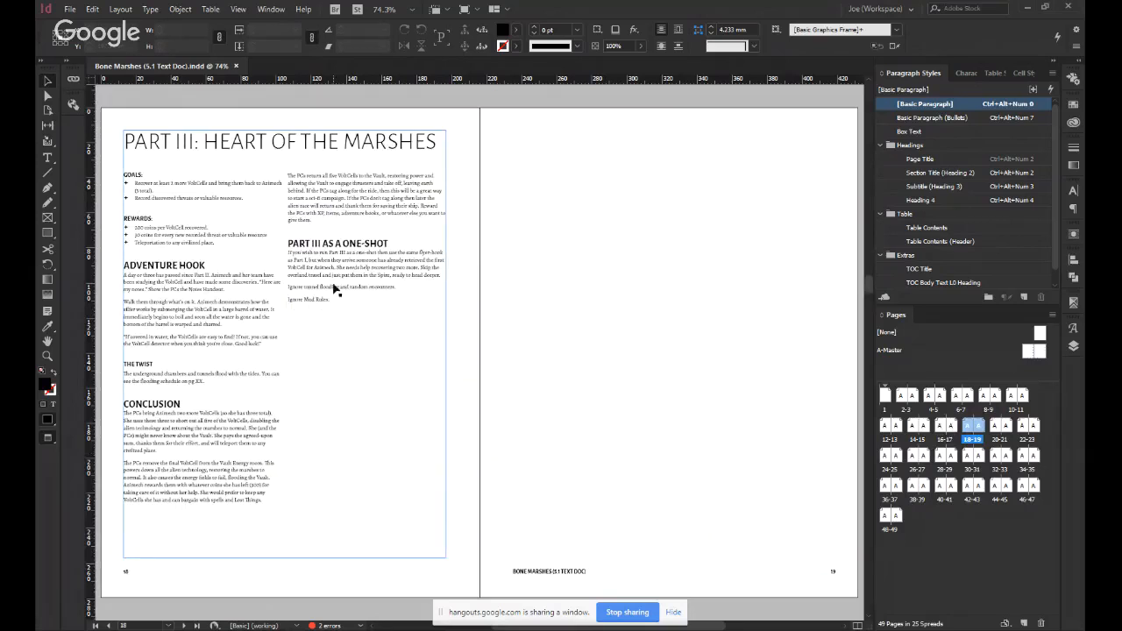
Thread the Part III text frame into a new two-column text frame that fills the margins of page 19.
click(333, 288)
click(447, 551)
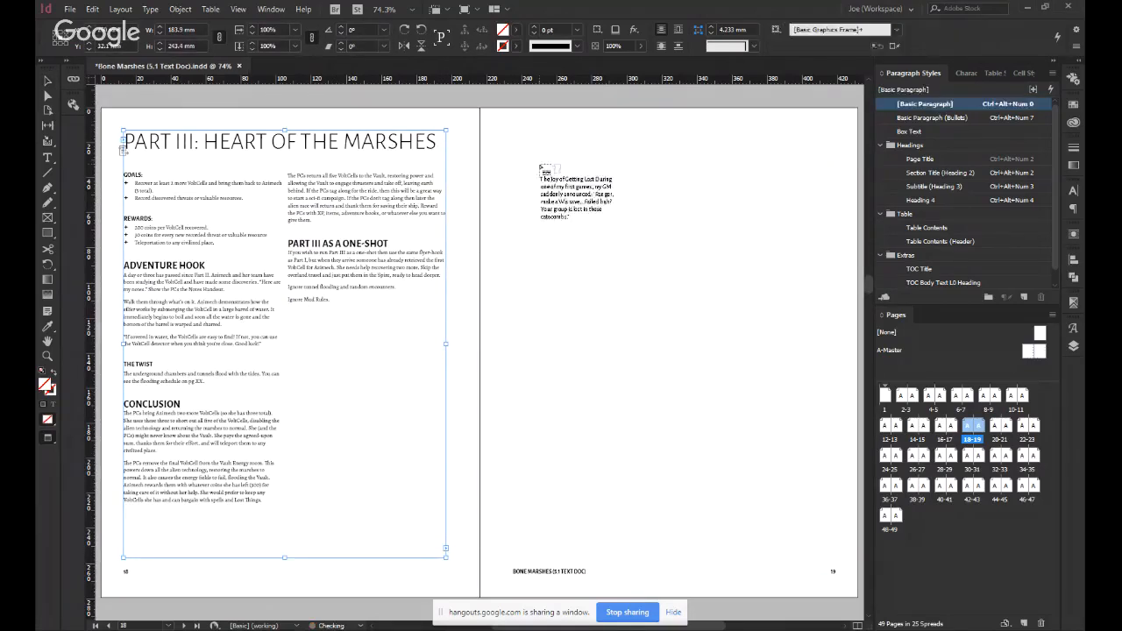
click(514, 167)
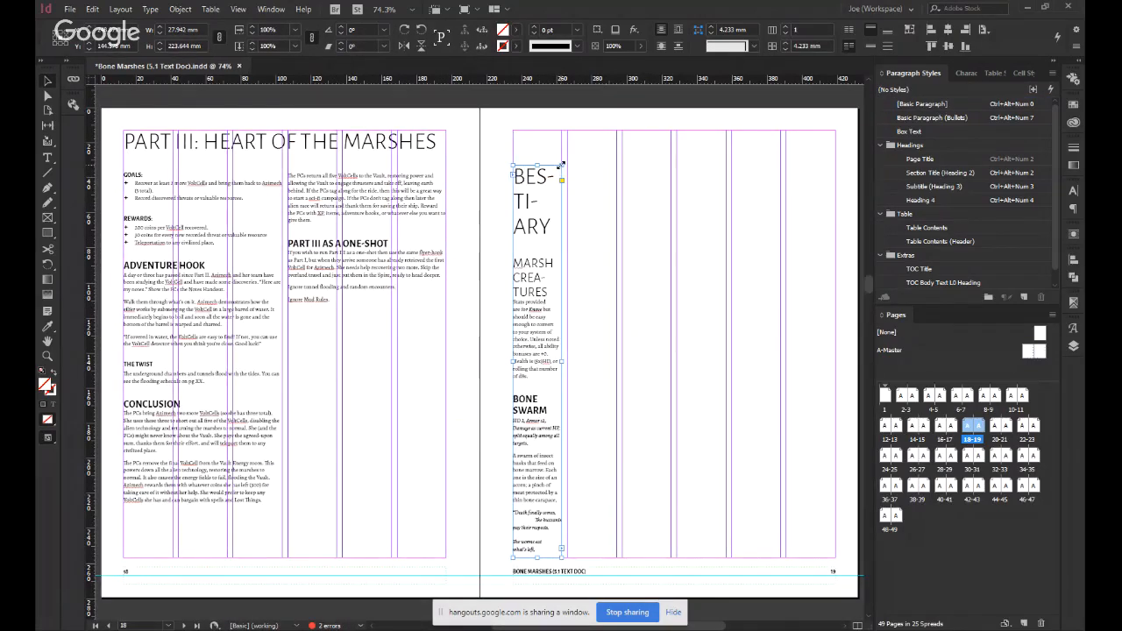
drag(561, 164, 664, 130)
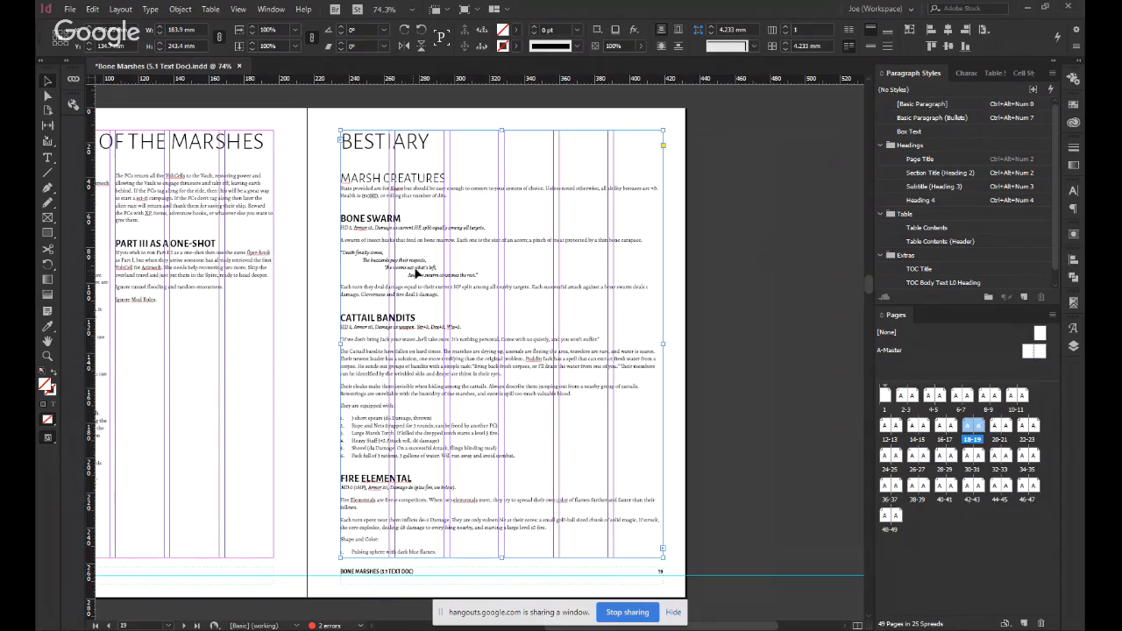
key(Return)
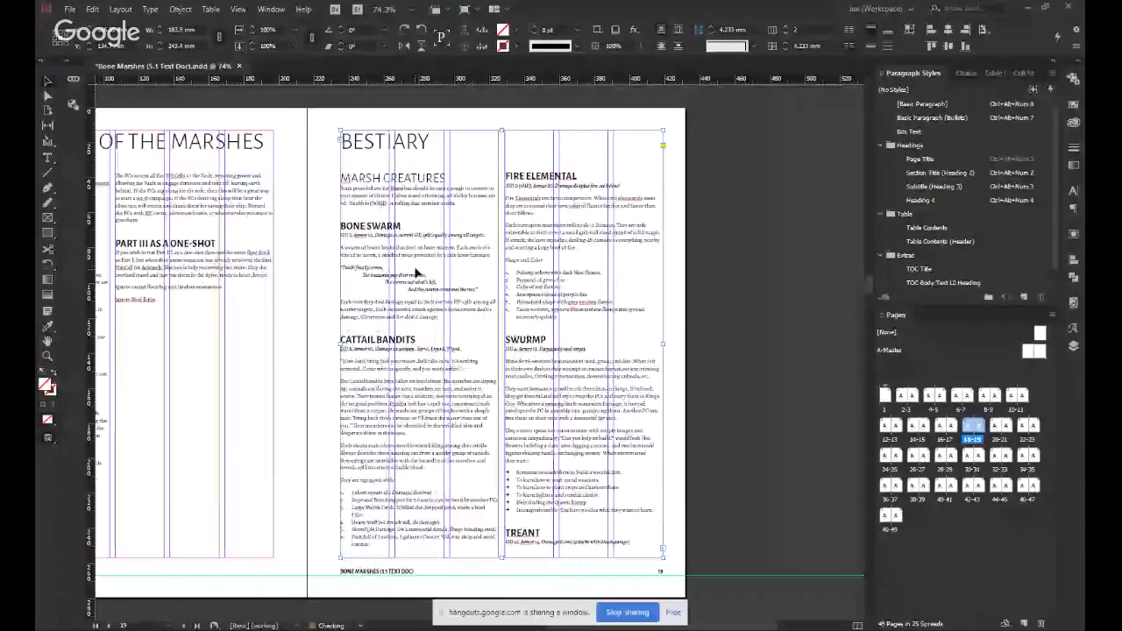
Examine the reflowed Bestiary text on page 19 up close and check the Bestiary spreads through page 23.
click(314, 388)
click(527, 352)
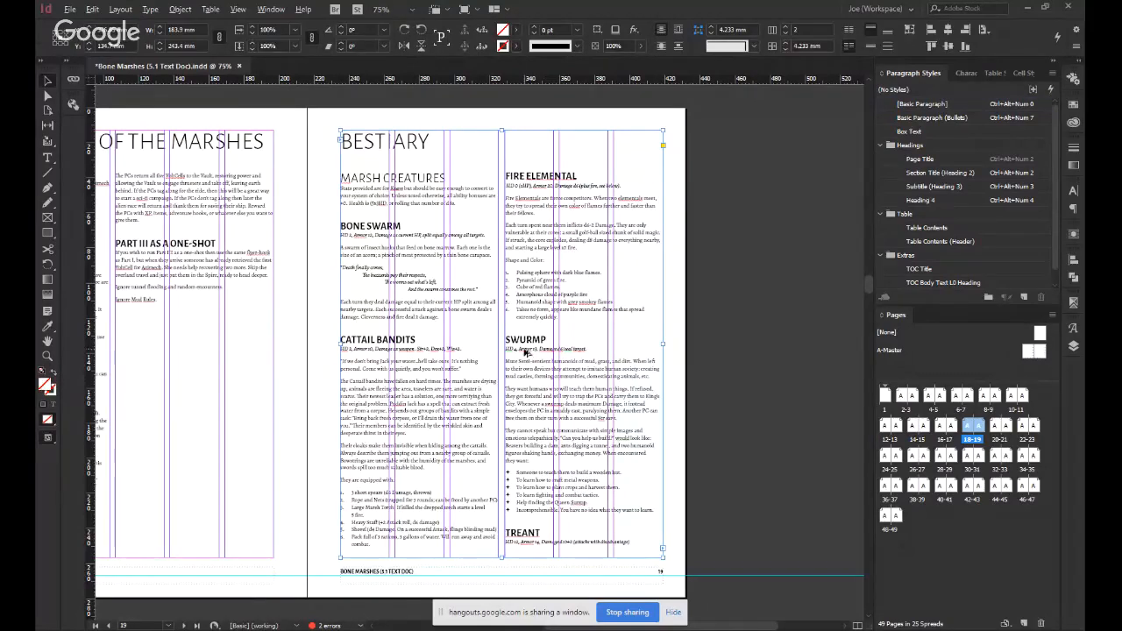
scroll(527, 351, up, 1)
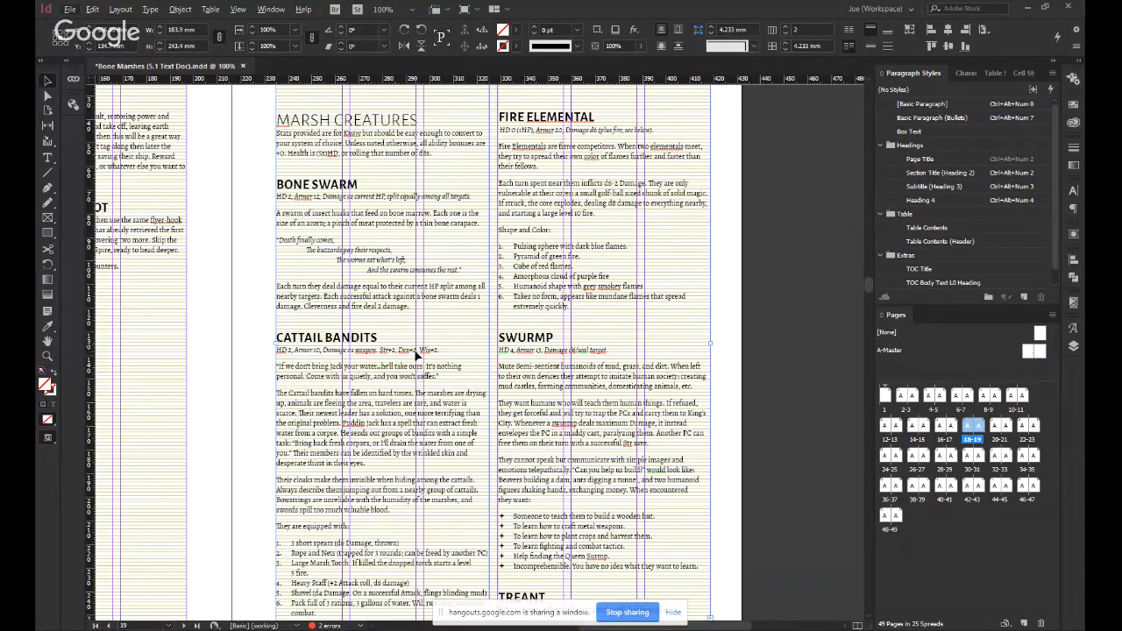
key(ctrl+alt+0)
key(alt+Page_Down)
key(alt+Page_Down)
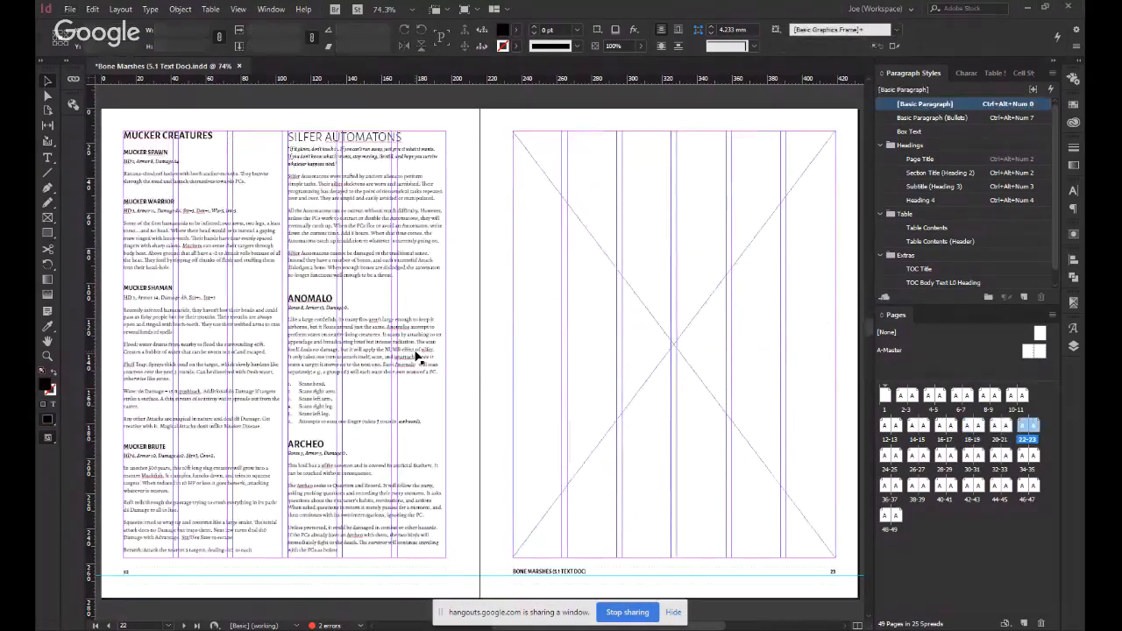
Undo the threading of the Part III text into page 19 and its new text frame.
key(alt+Page_Up)
key(alt+Page_Up)
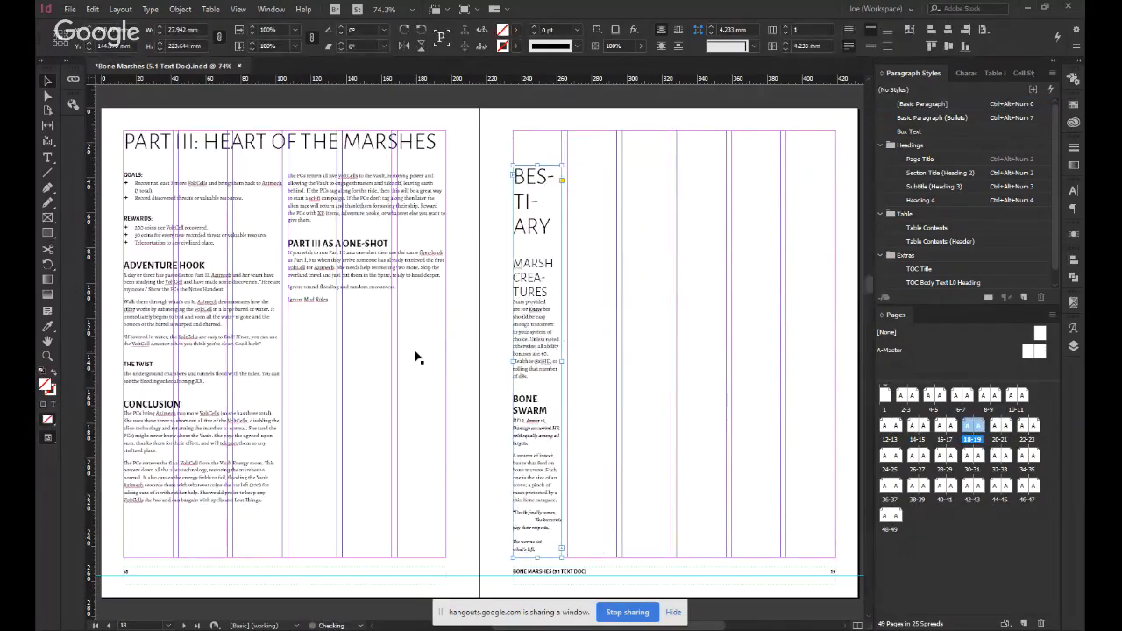
click(416, 355)
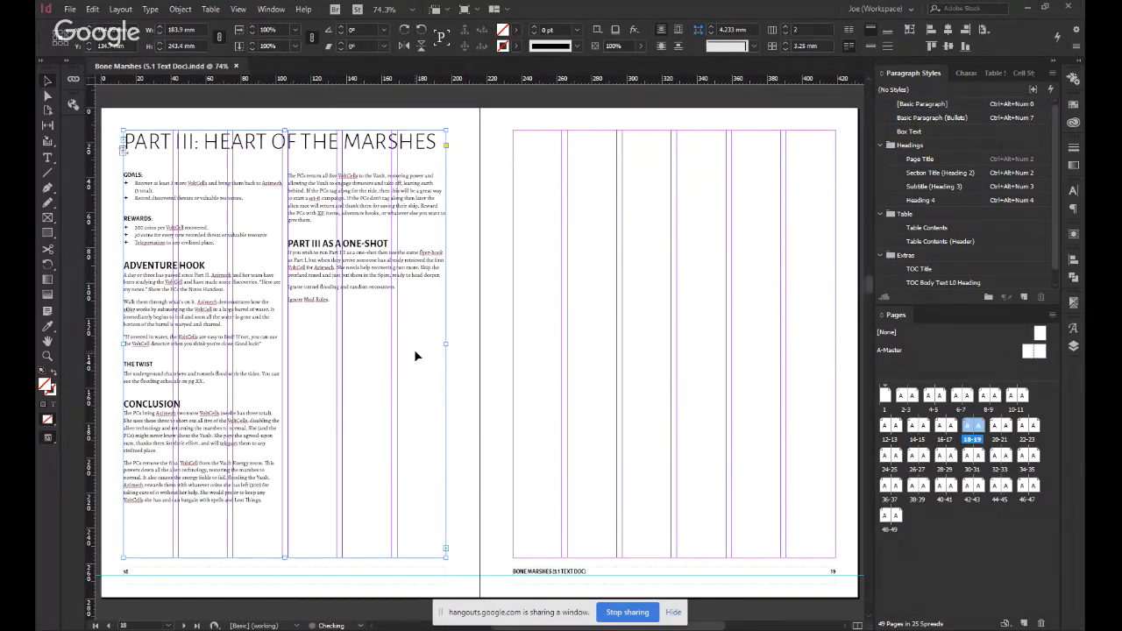
Review the spreads from the Bestiary on page 20 to the Forest and Wetlands sections on pages 28-29.
key(alt+Page_Down)
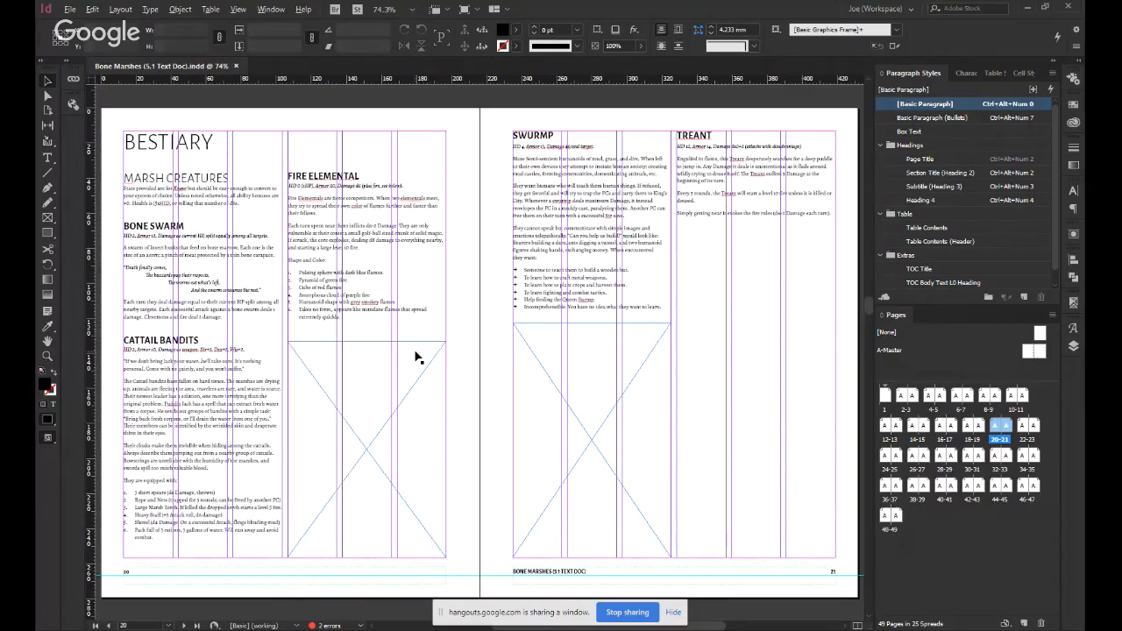
key(alt+Page_Down)
key(alt+Page_Down)
key(alt+Page_Down)
key(alt+Page_Down)
key(alt+Page_Down)
key(alt+Page_Up)
key(alt+Page_Up)
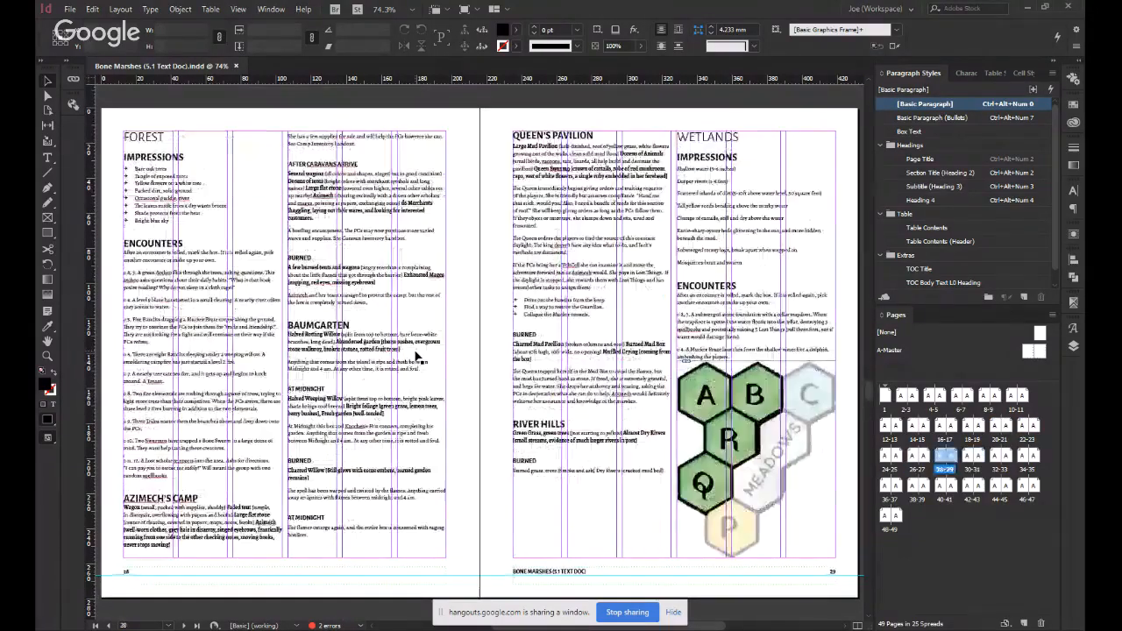
key(alt+Page_Down)
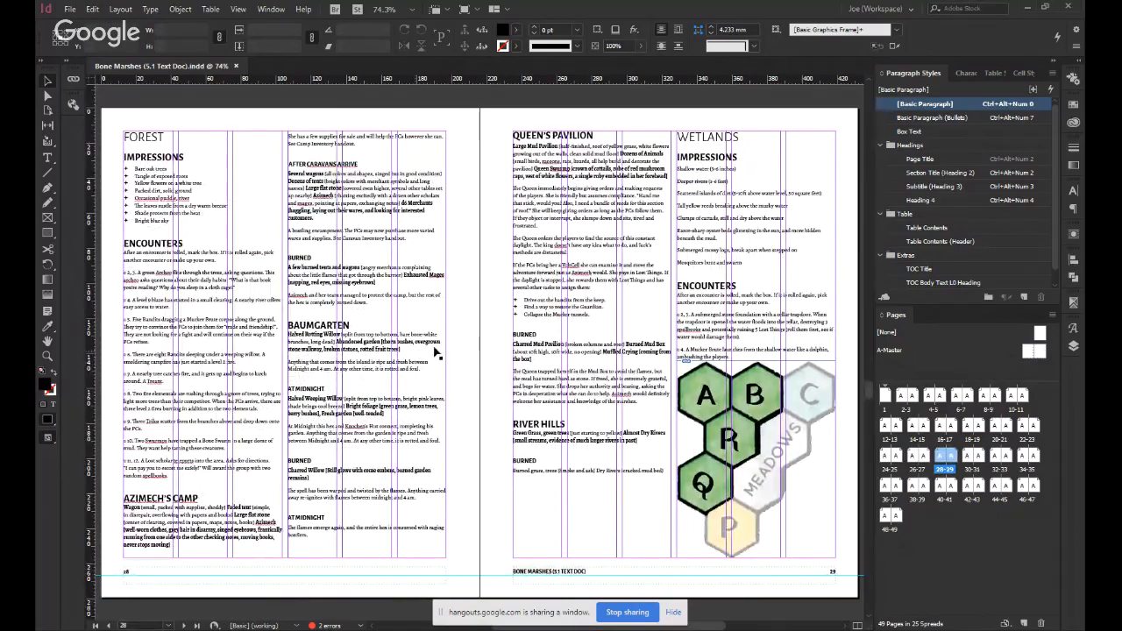
Insert a page break before the Wetlands heading on page 29 so the section starts on page 30.
double_click(685, 138)
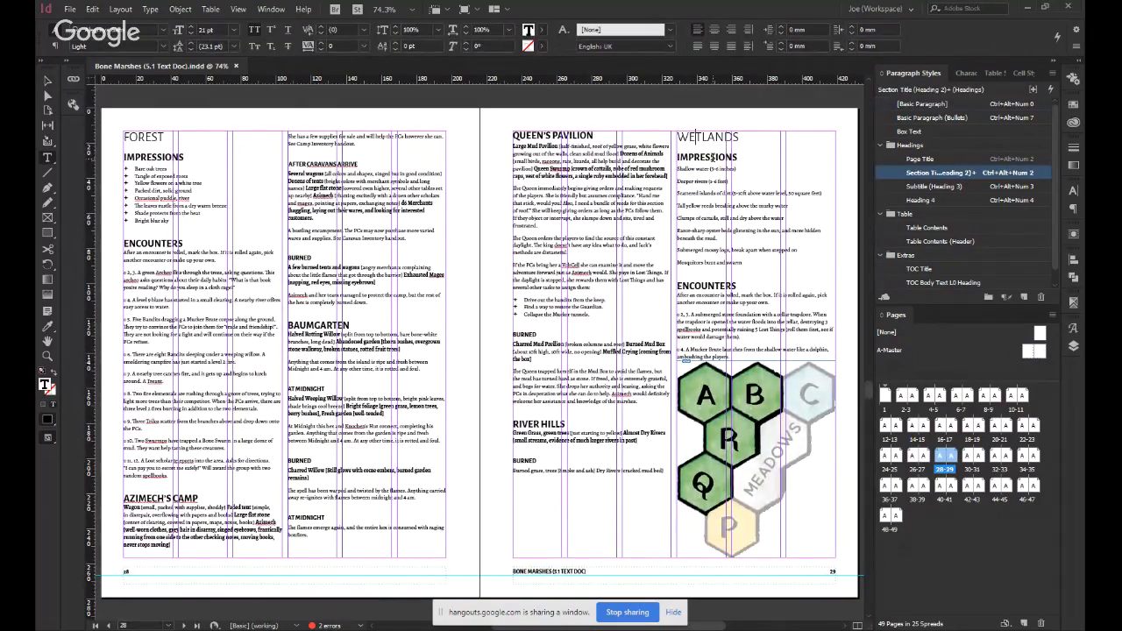
click(715, 165)
key(KP_Enter)
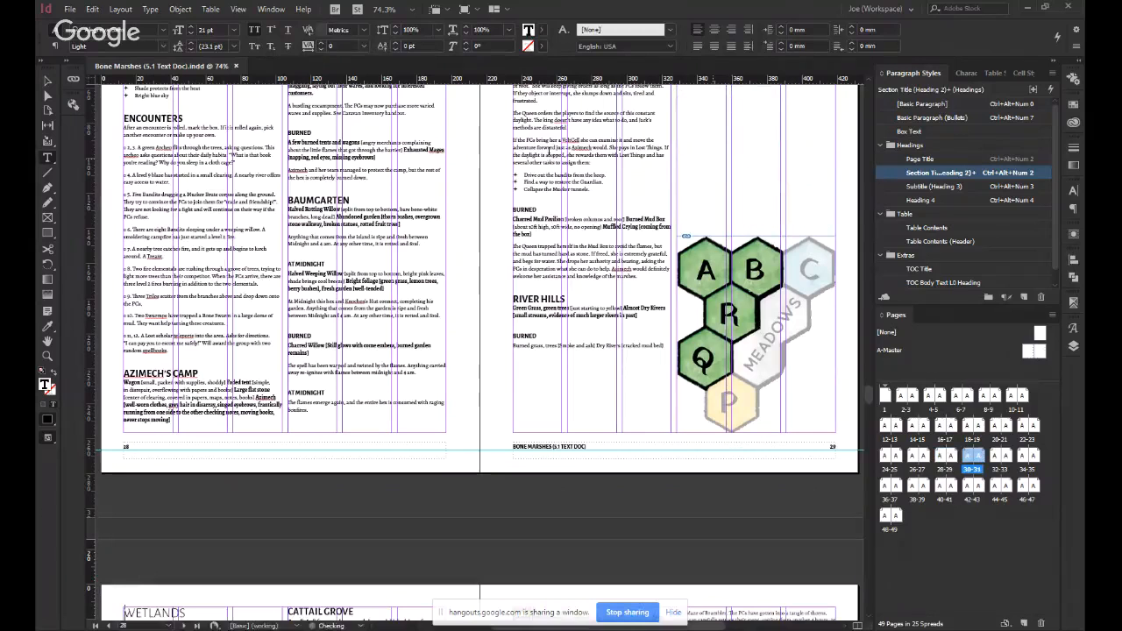
key(Escape)
Insert a page break before the Brambles heading on page 31 so the section starts on the next spread.
scroll(405, 147, down, 5)
scroll(406, 146, down, 5)
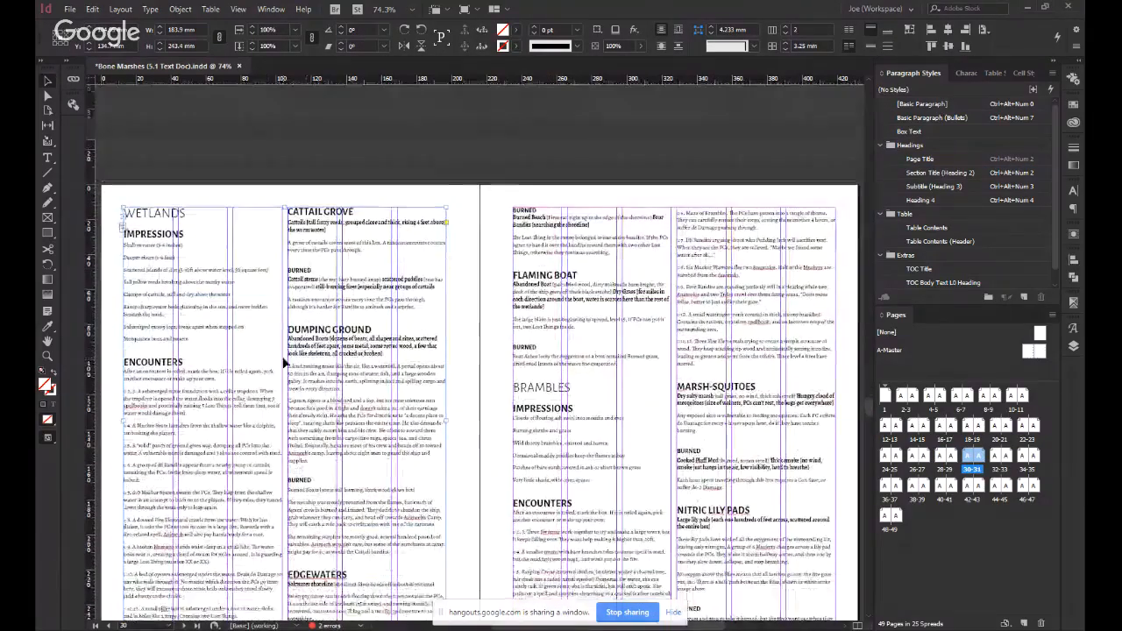
double_click(550, 350)
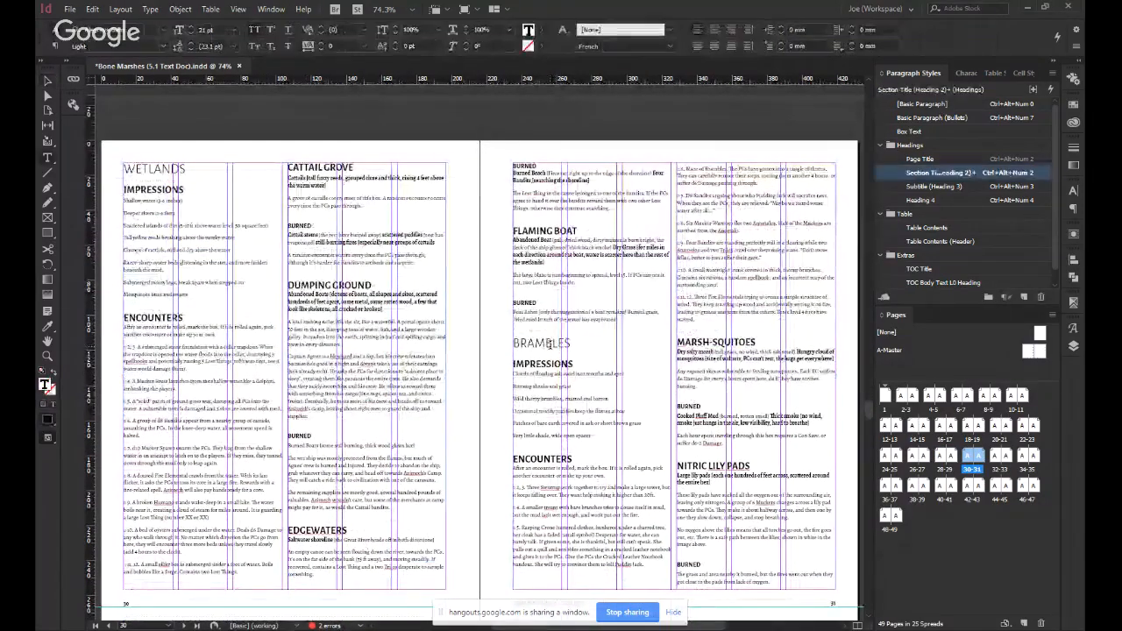
key(KP_Enter)
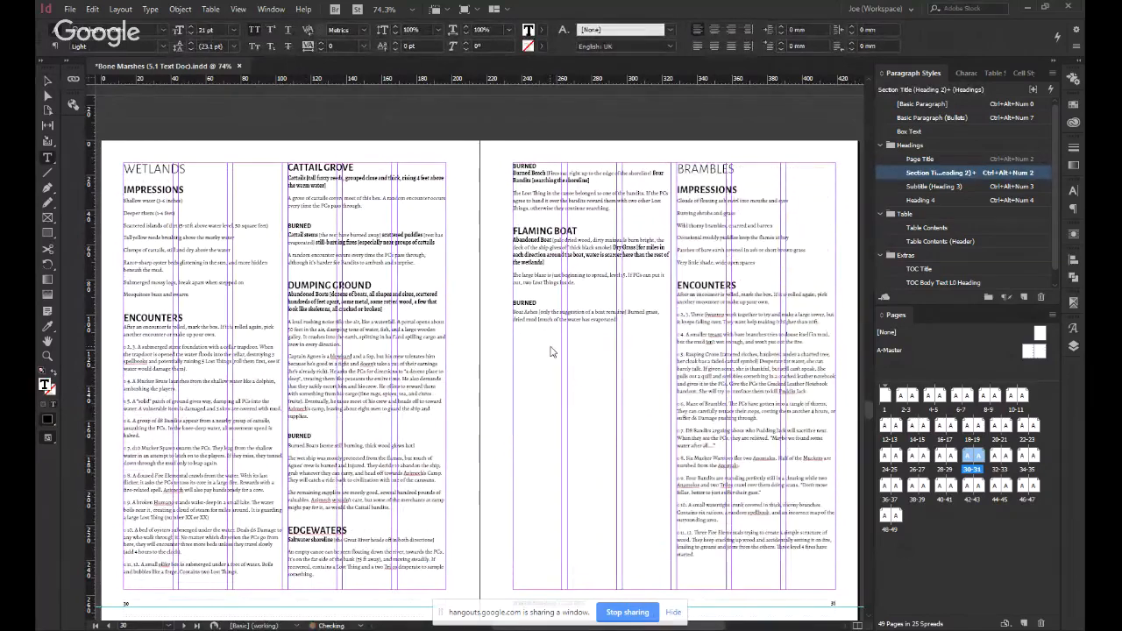
key(ctrl+z)
scroll(553, 351, down, 3)
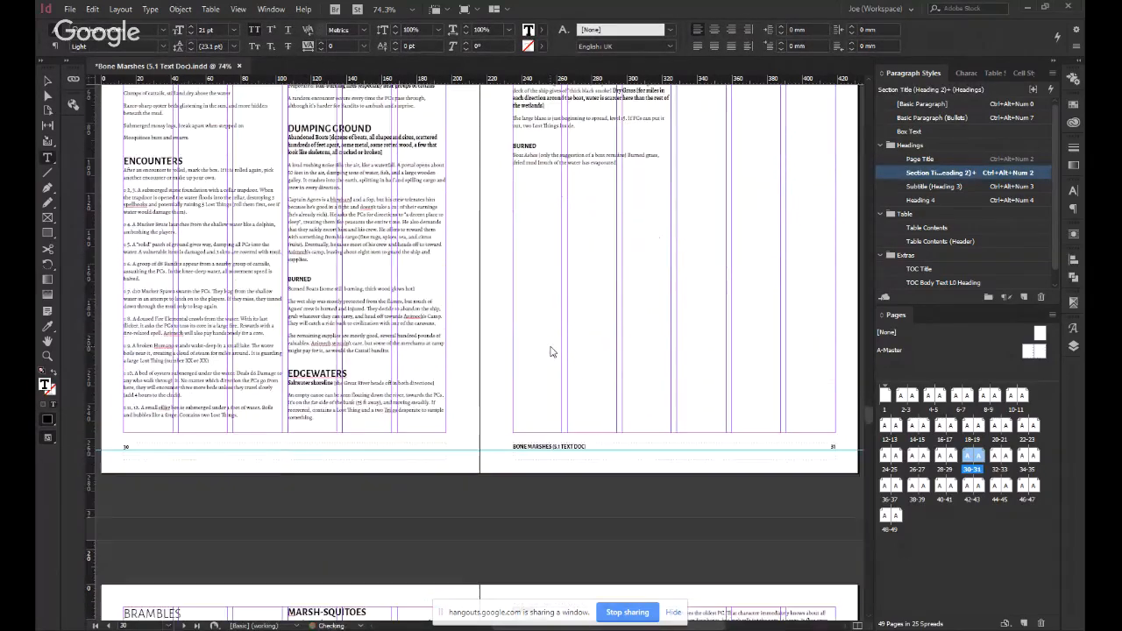
scroll(459, 491, down, 5)
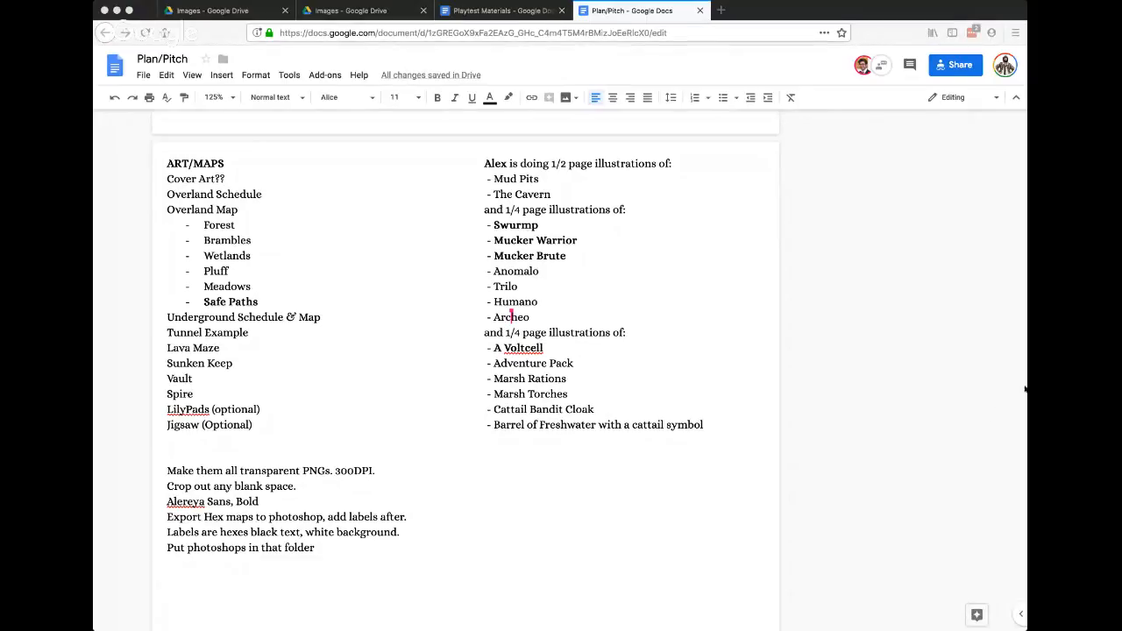
Switch to the Plan/Pitch document in Google Docs and check the Overland Map list from Forest to Safe Paths.
click(227, 225)
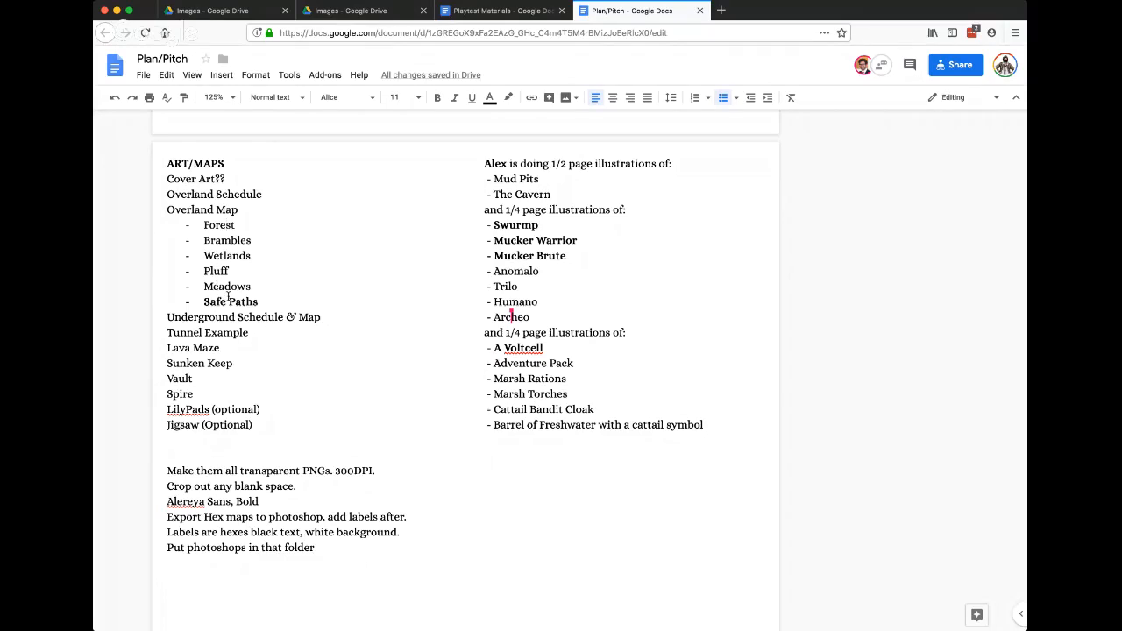
triple_click(219, 299)
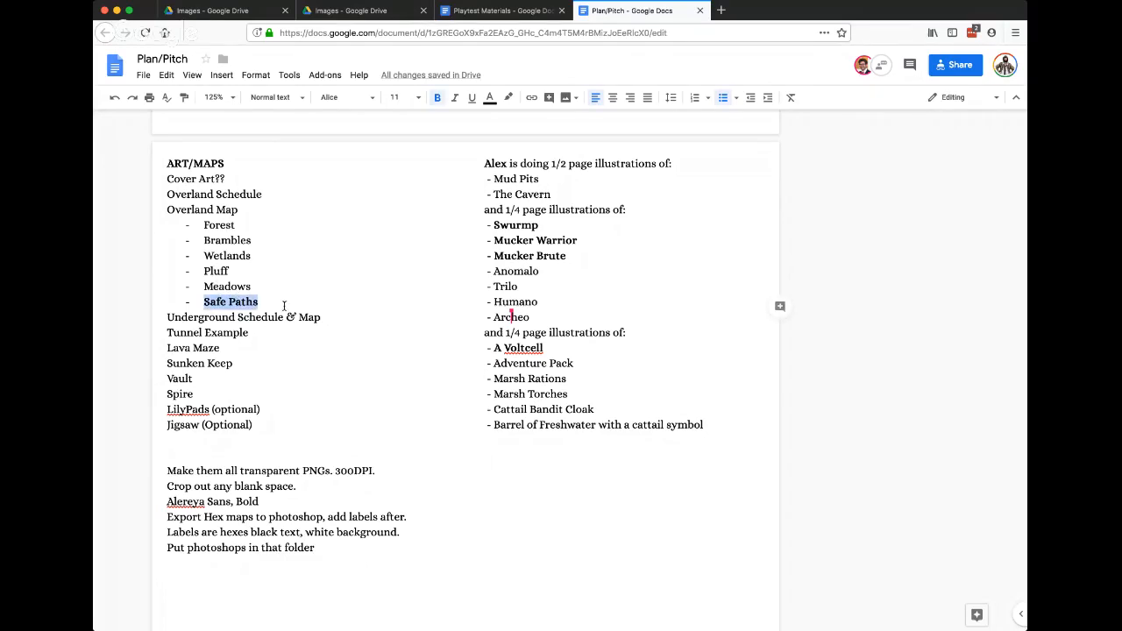
click(284, 305)
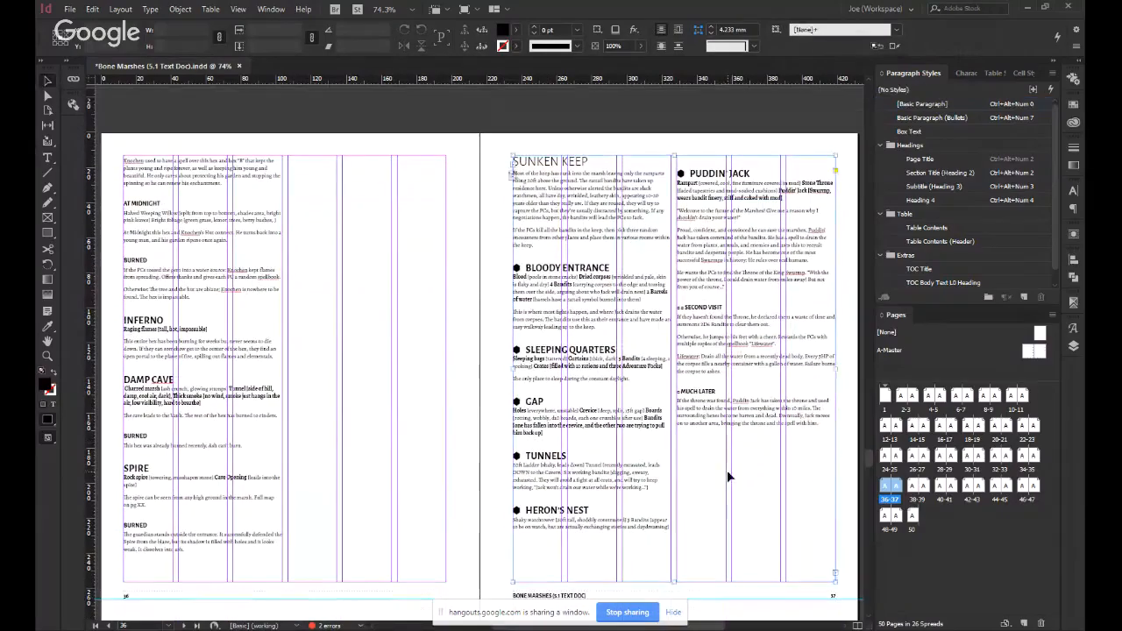
Paste the hex map into the InDesign layout and place it below the Puddin' Jack text on the Sunken Keep page 37.
key(ctrl+v)
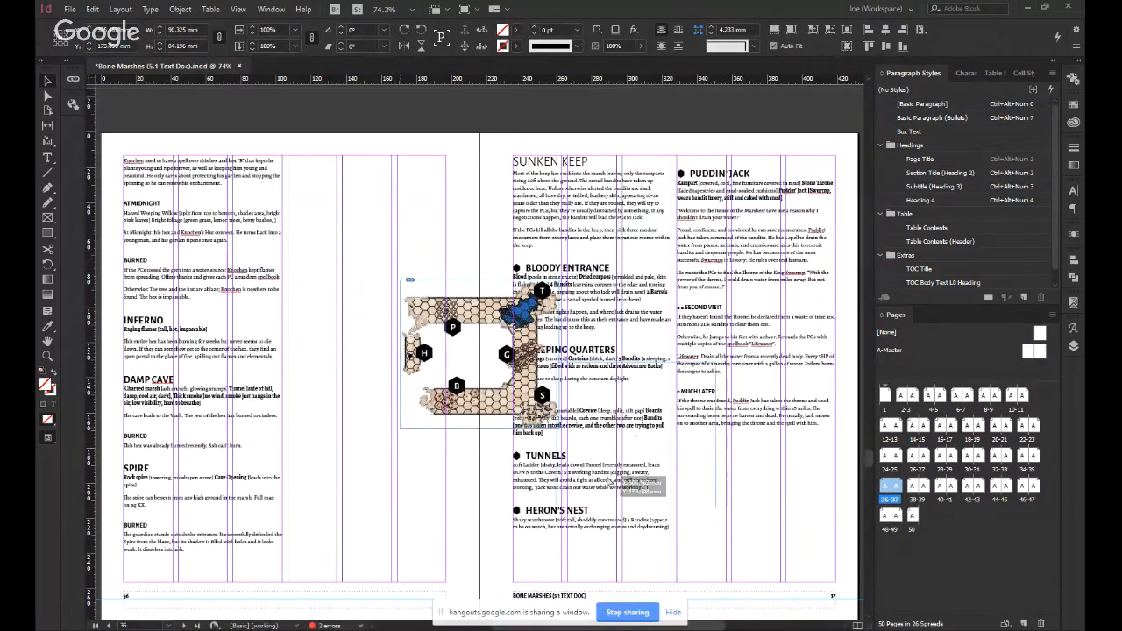
drag(609, 481, 728, 552)
click(336, 410)
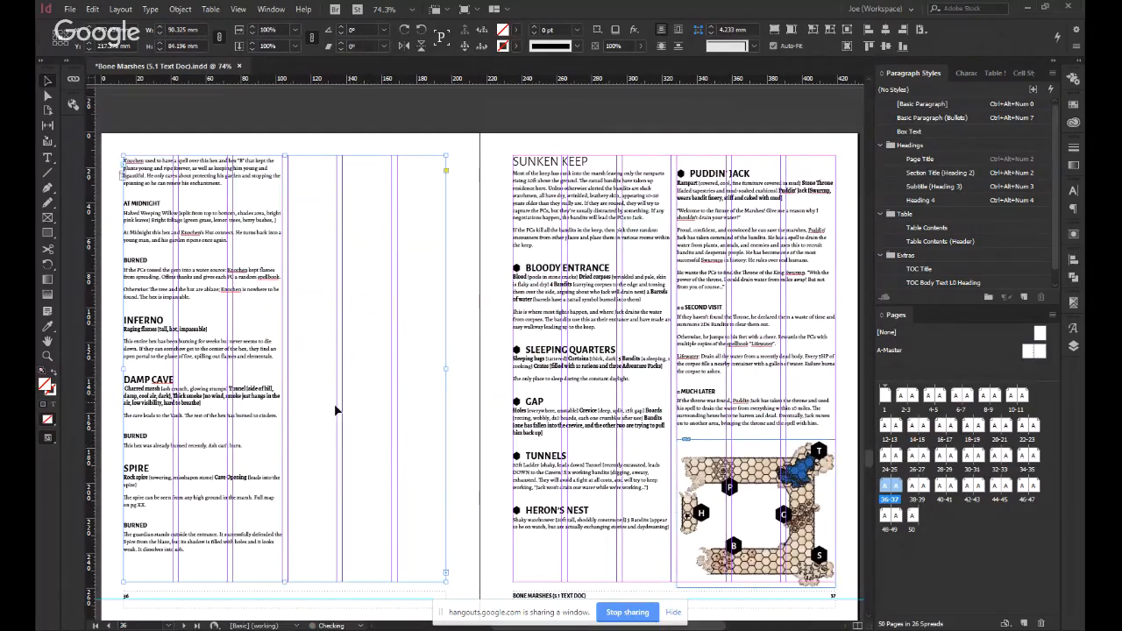
Insert a page break before the Mud Pit heading on page 39 so the section starts on page 40.
scroll(367, 347, up, 5)
scroll(367, 347, down, 2)
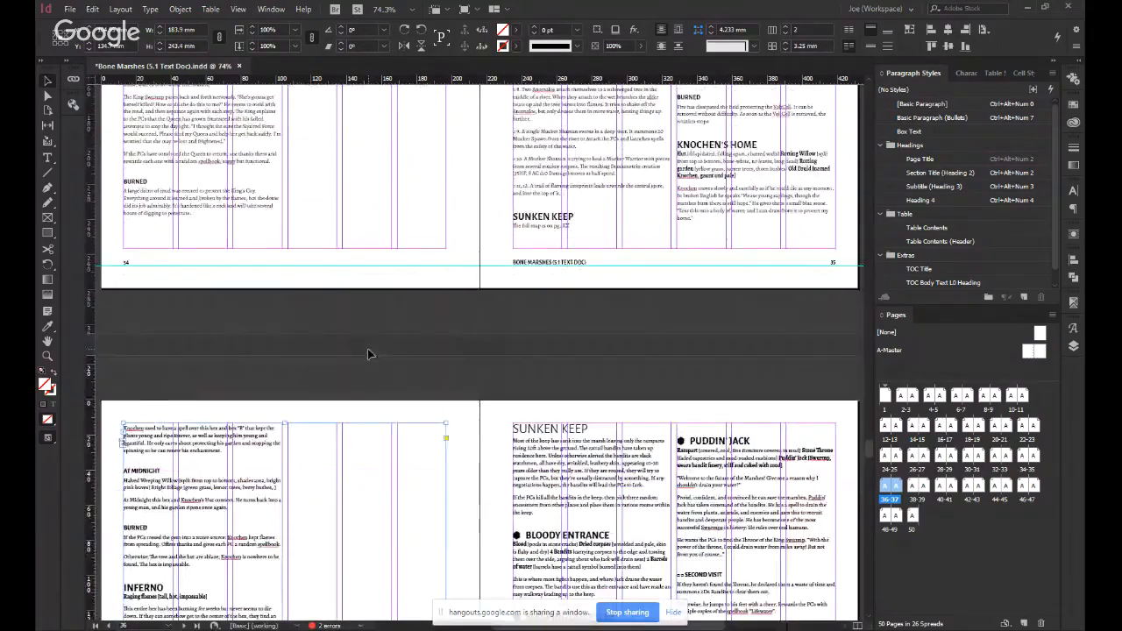
scroll(368, 354, down, 12)
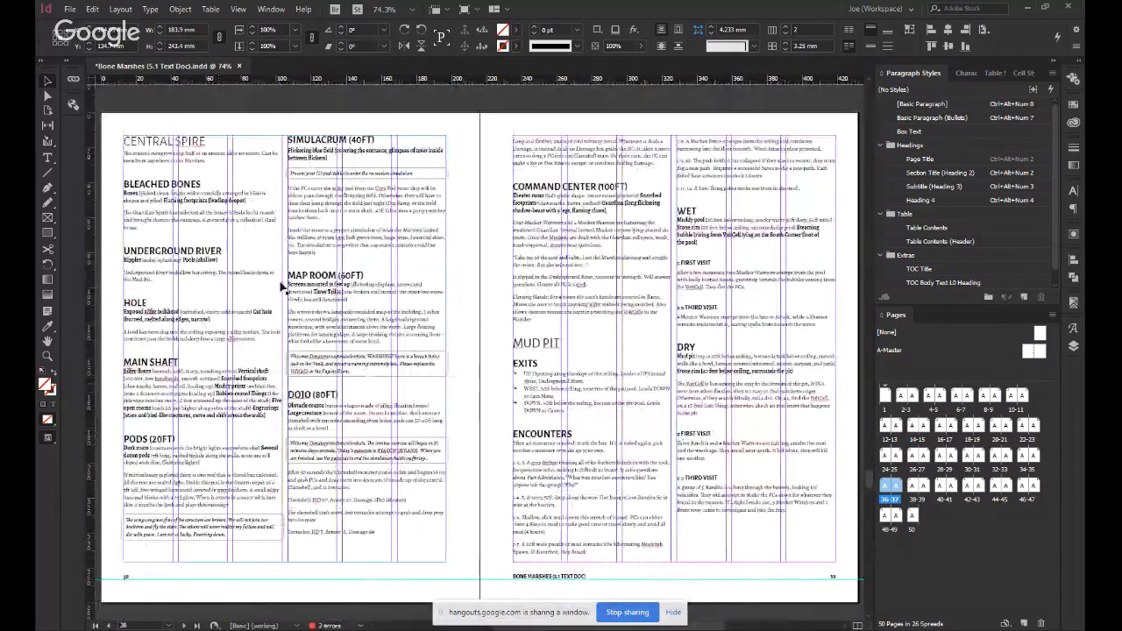
double_click(568, 342)
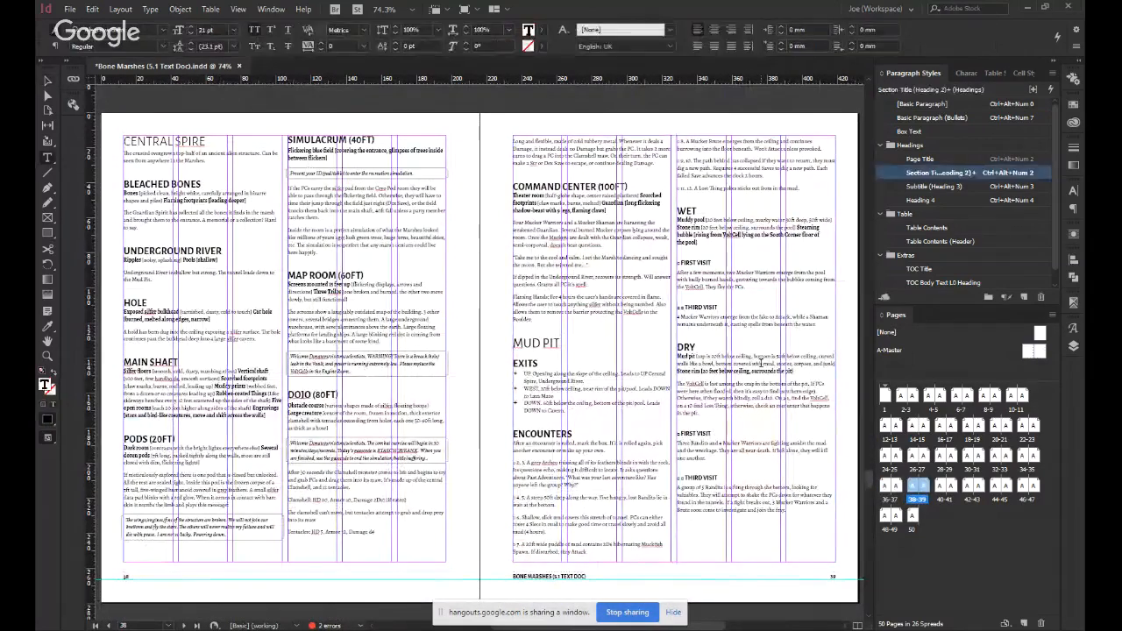
key(Home)
key(ctrl+KP_Enter)
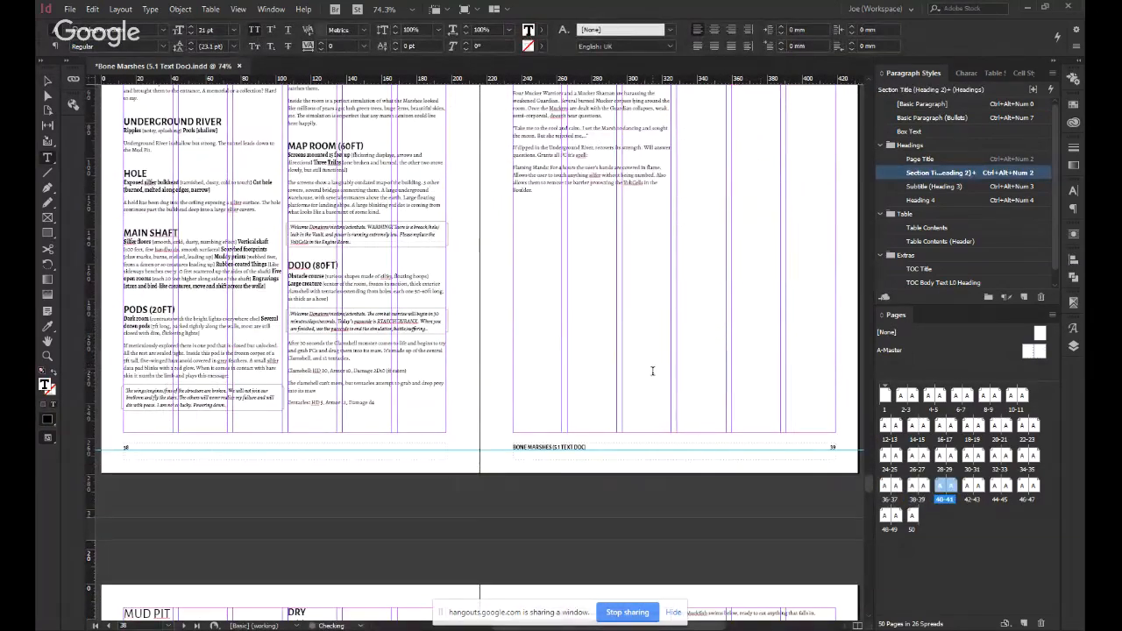
Insert a page break before the Lava Maze heading on page 41 so the section starts on page 42.
scroll(623, 348, down, 8)
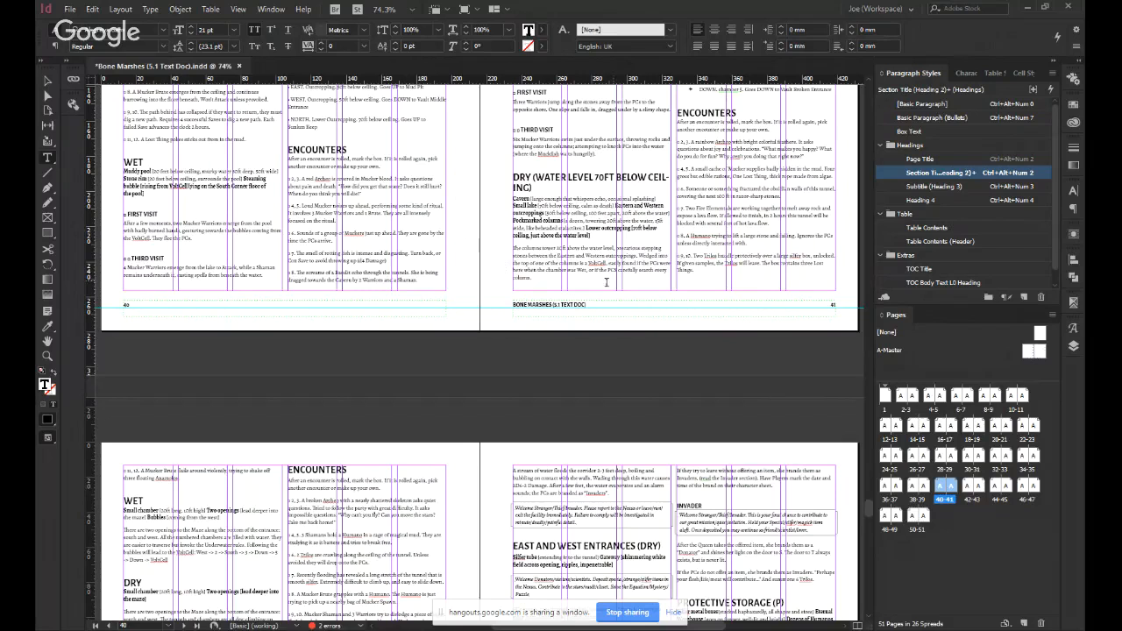
scroll(603, 298, up, 5)
scroll(604, 298, down, 2)
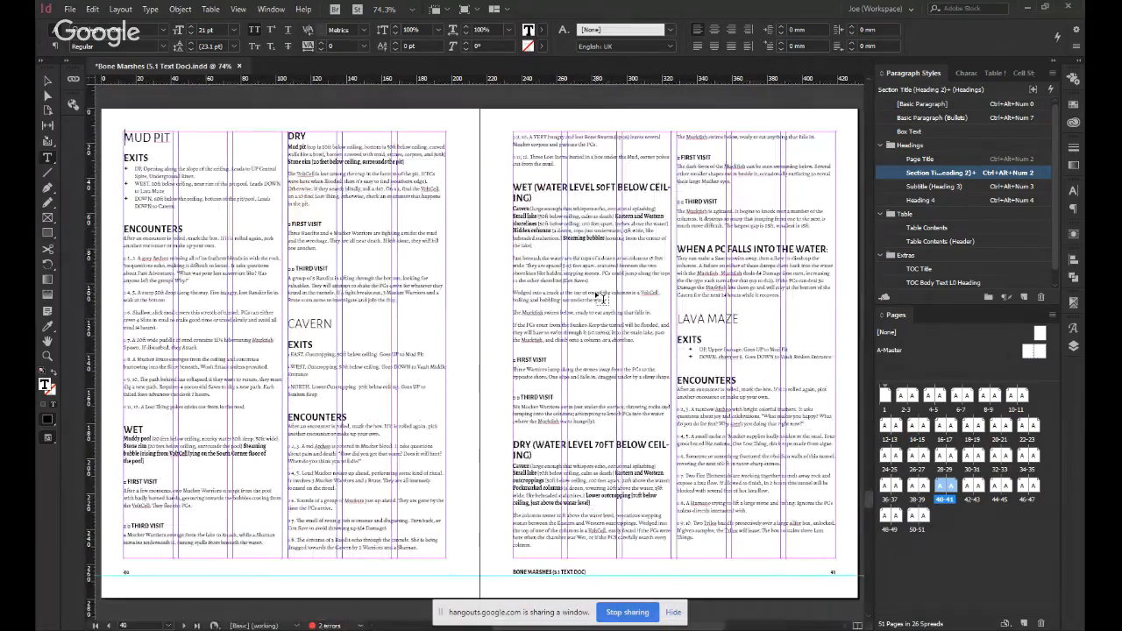
click(692, 321)
scroll(743, 375, down, 3)
scroll(600, 425, down, 5)
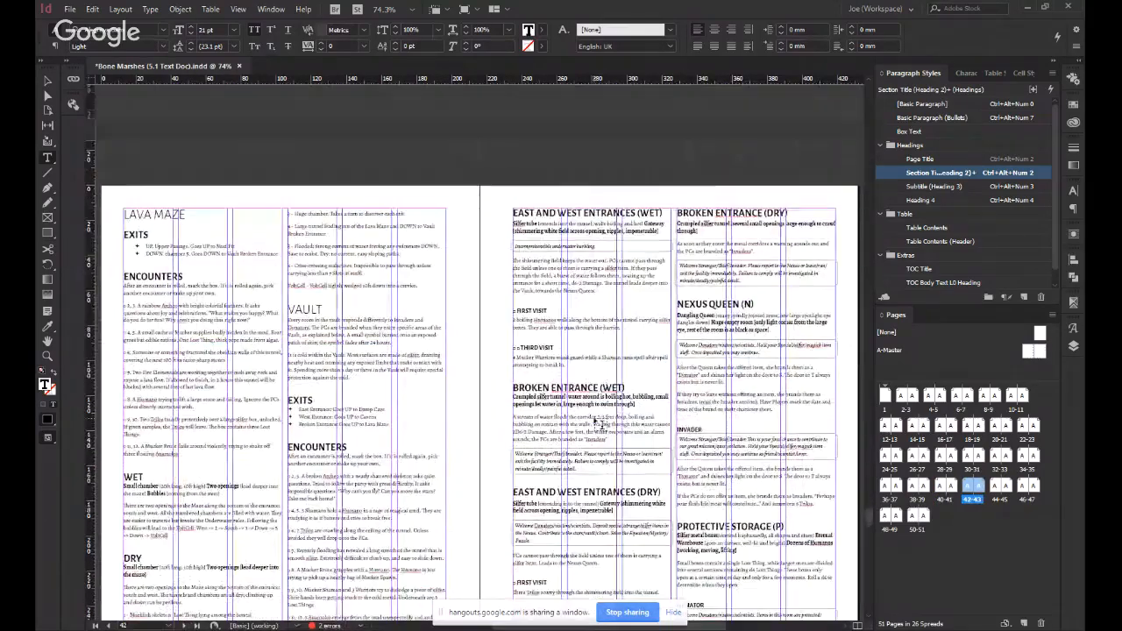
Review the spreads from Lava Maze and Vault on page 42 through Energy Processing on page 45 to the empty pages after it.
click(317, 265)
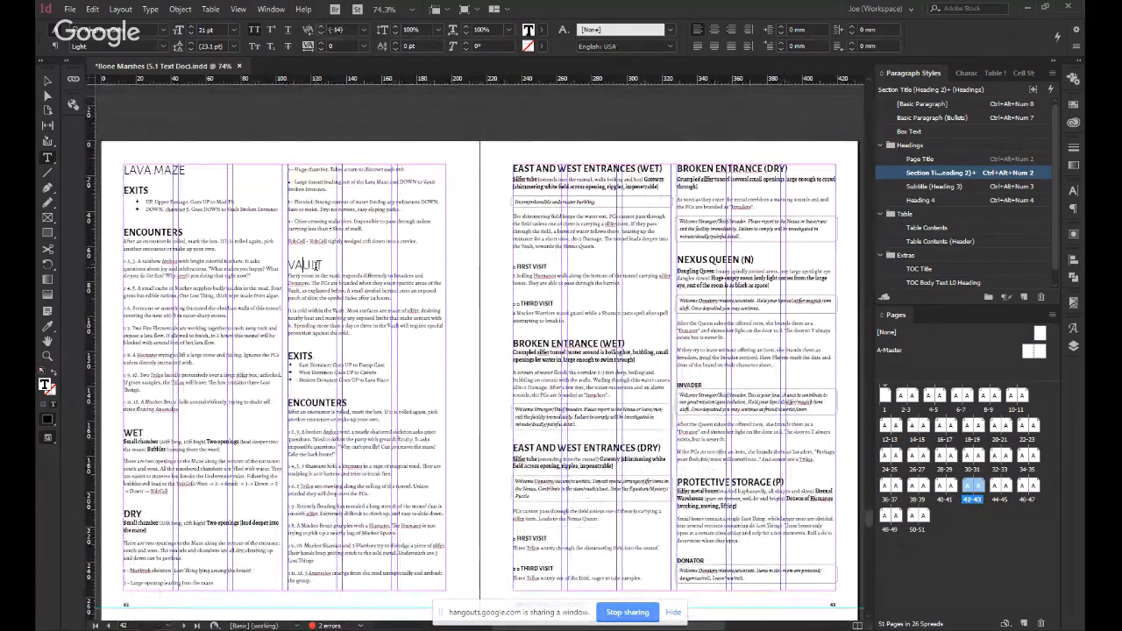
click(319, 273)
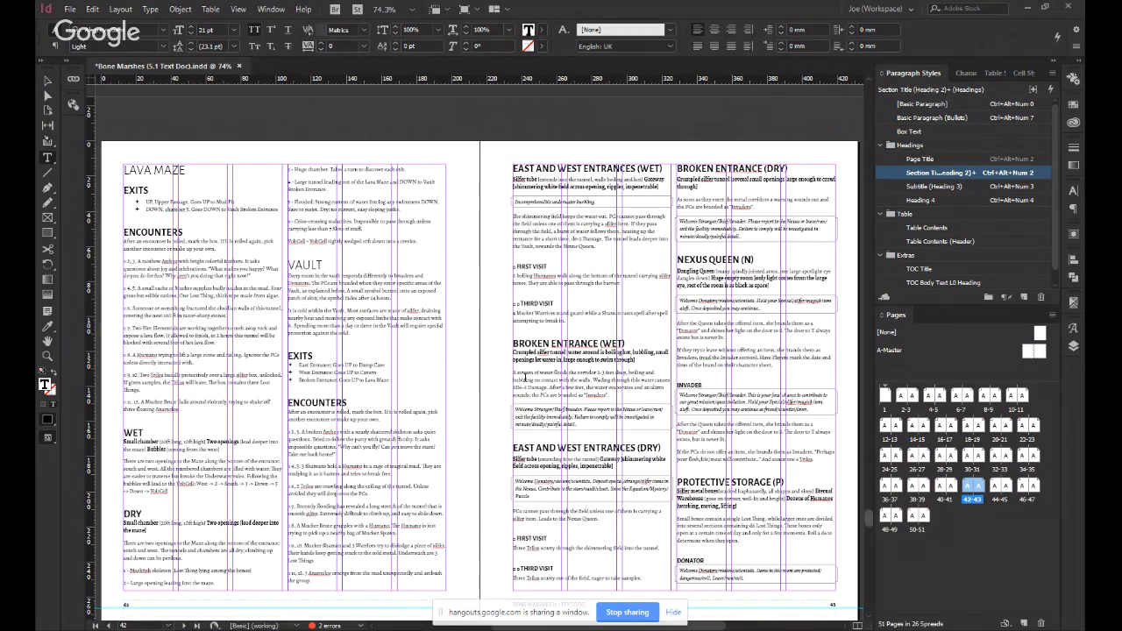
scroll(567, 327, up, 9)
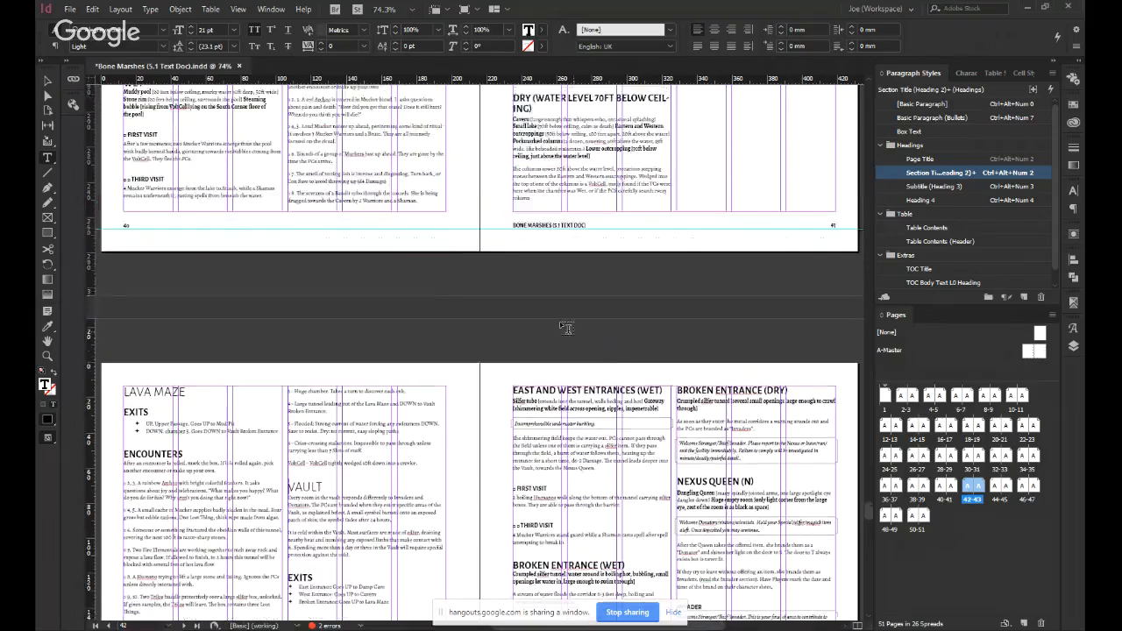
scroll(644, 254, down, 9)
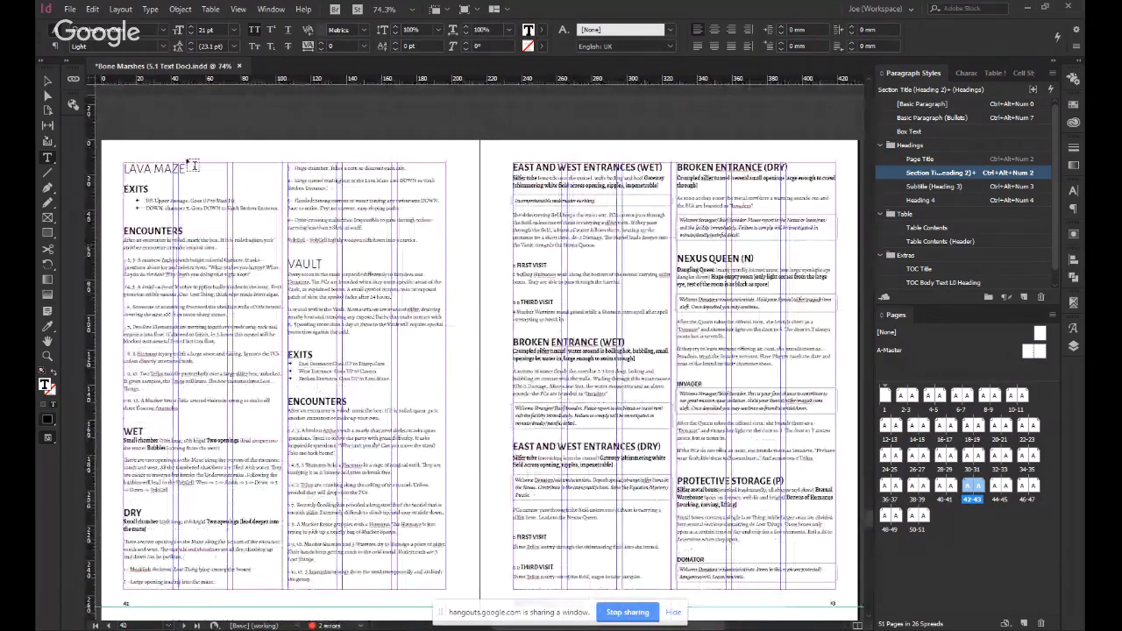
scroll(566, 316, down, 5)
scroll(575, 289, down, 4)
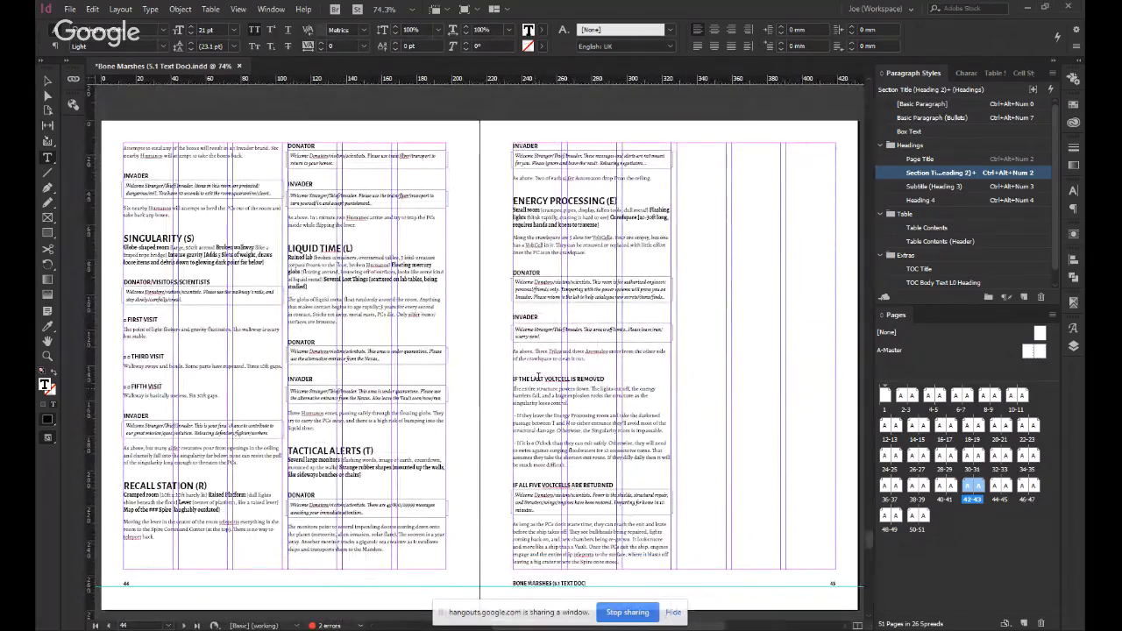
scroll(337, 377, down, 8)
scroll(321, 346, up, 6)
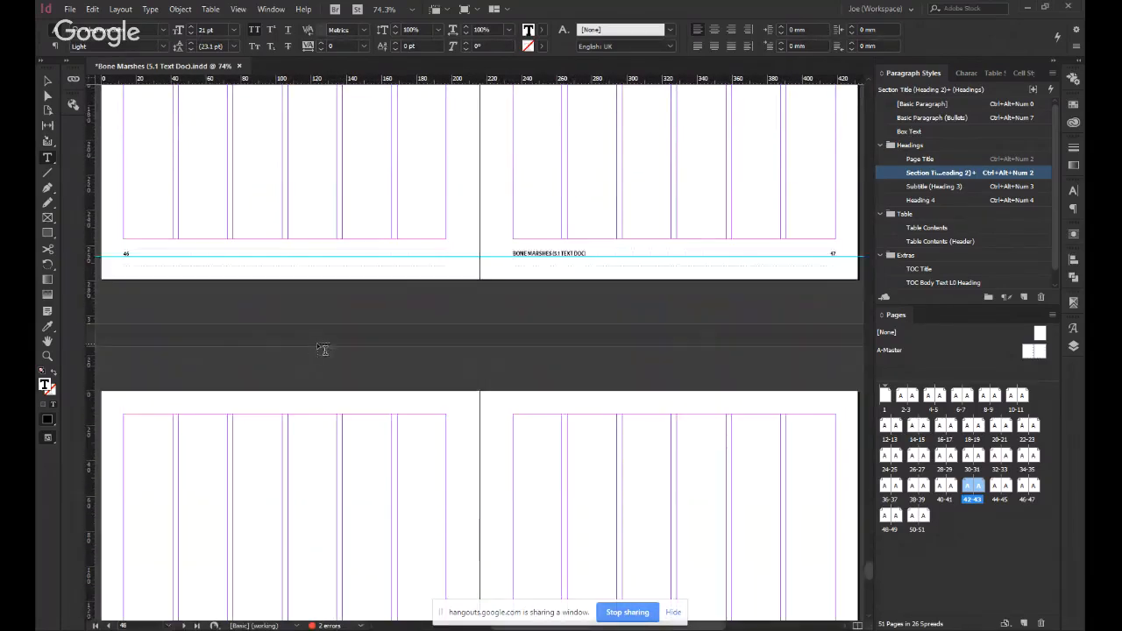
scroll(317, 343, down, 3)
scroll(317, 342, up, 5)
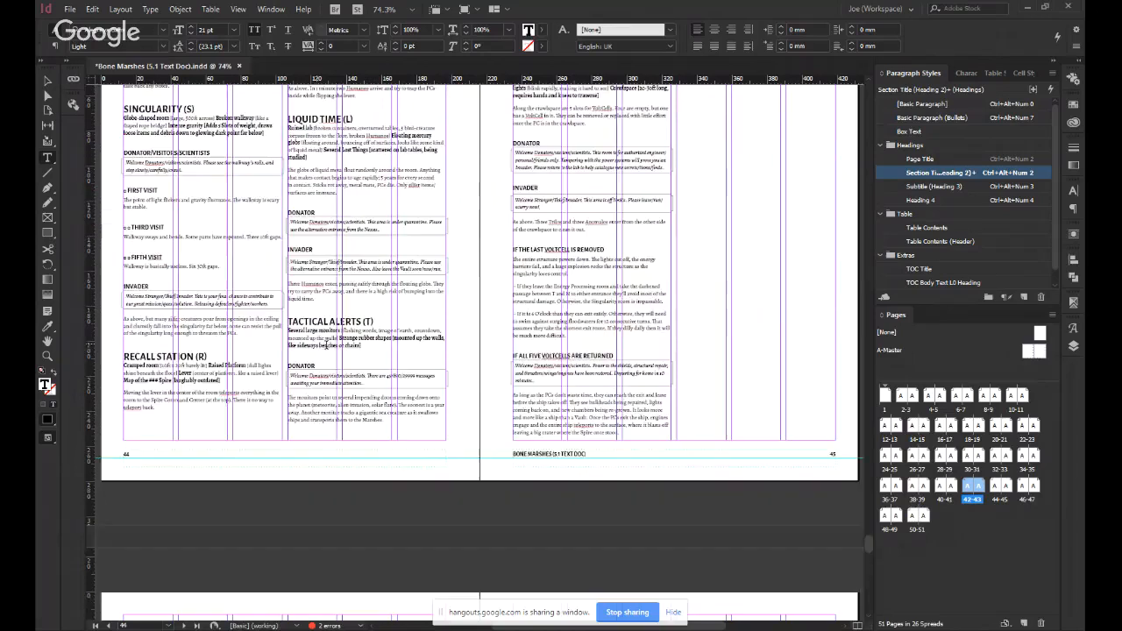
click(624, 375)
scroll(677, 396, down, 3)
scroll(677, 395, down, 3)
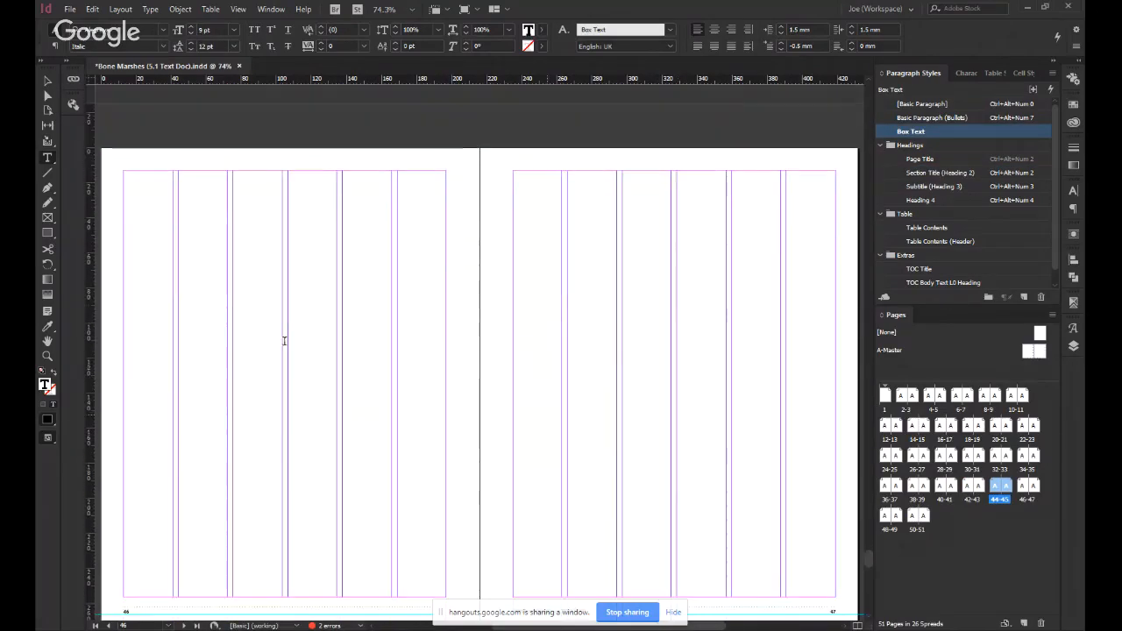
Delete the empty spreads 48-49 and 50-51 from the end of the document.
click(290, 337)
click(891, 529)
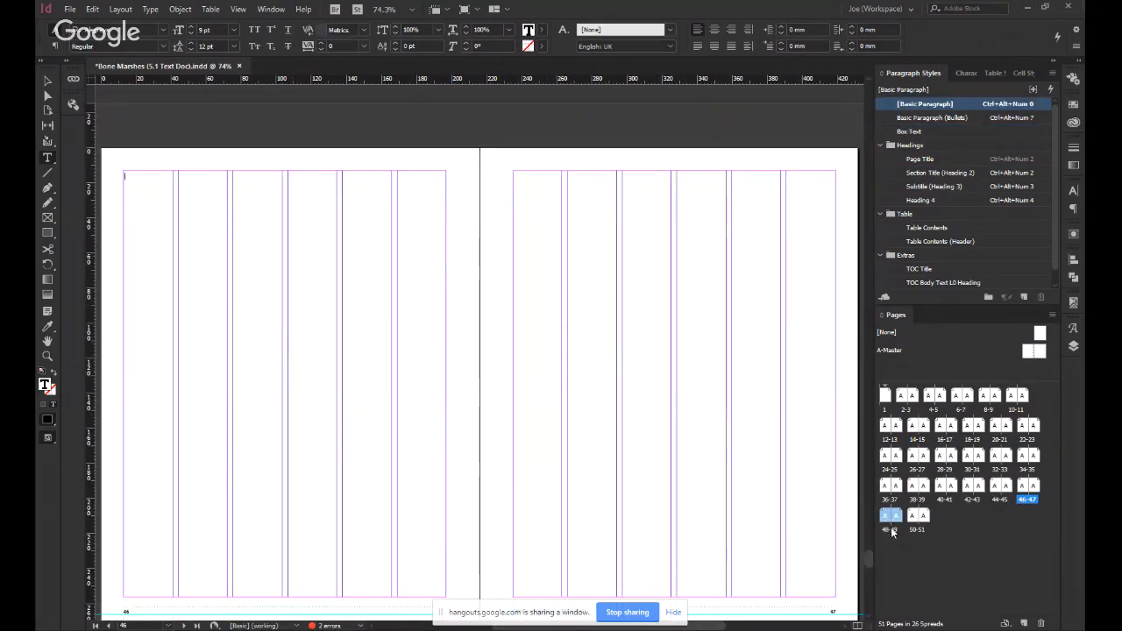
shift+click(914, 527)
right_click(914, 527)
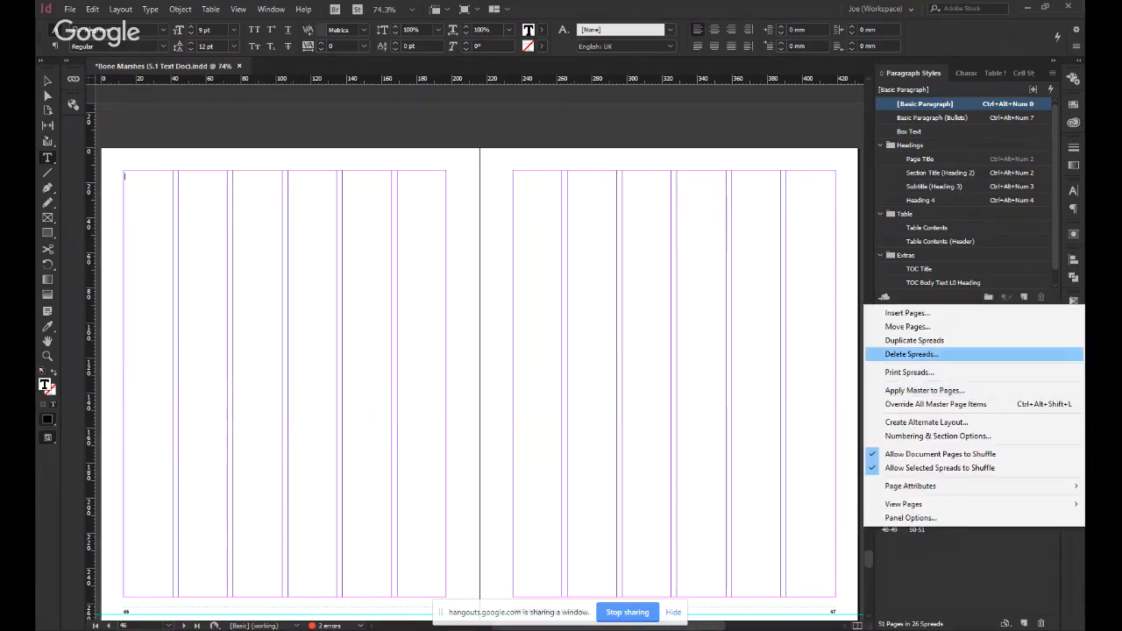
click(903, 354)
Review the spreads backwards from Energy Processing on page 45 to the Regions opener on page 26.
scroll(582, 378, up, 10)
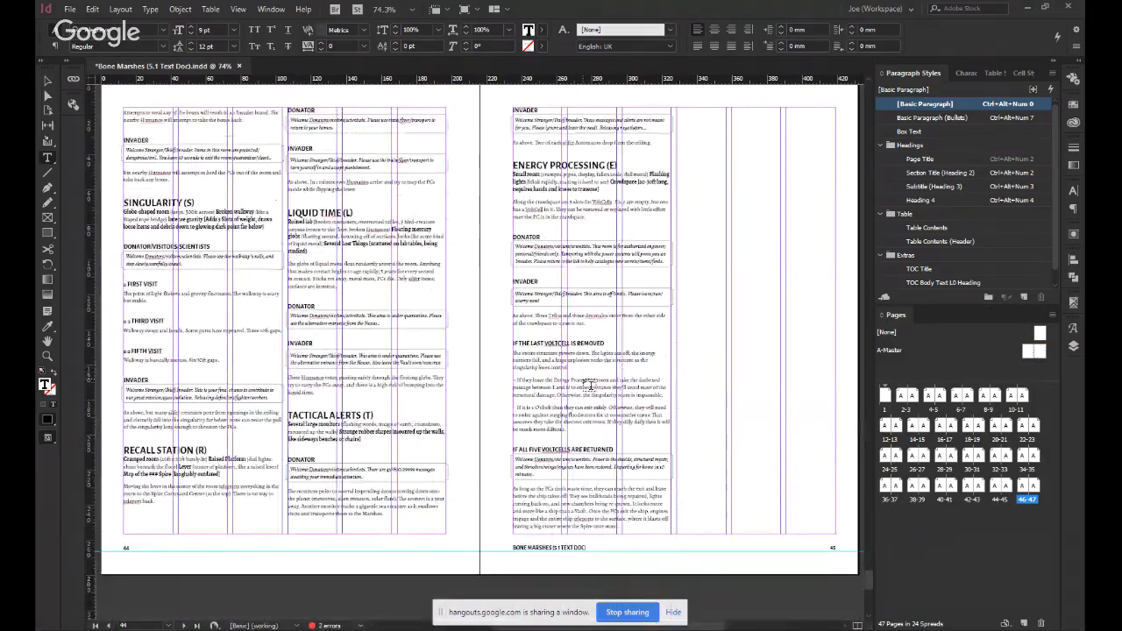
scroll(418, 355, up, 5)
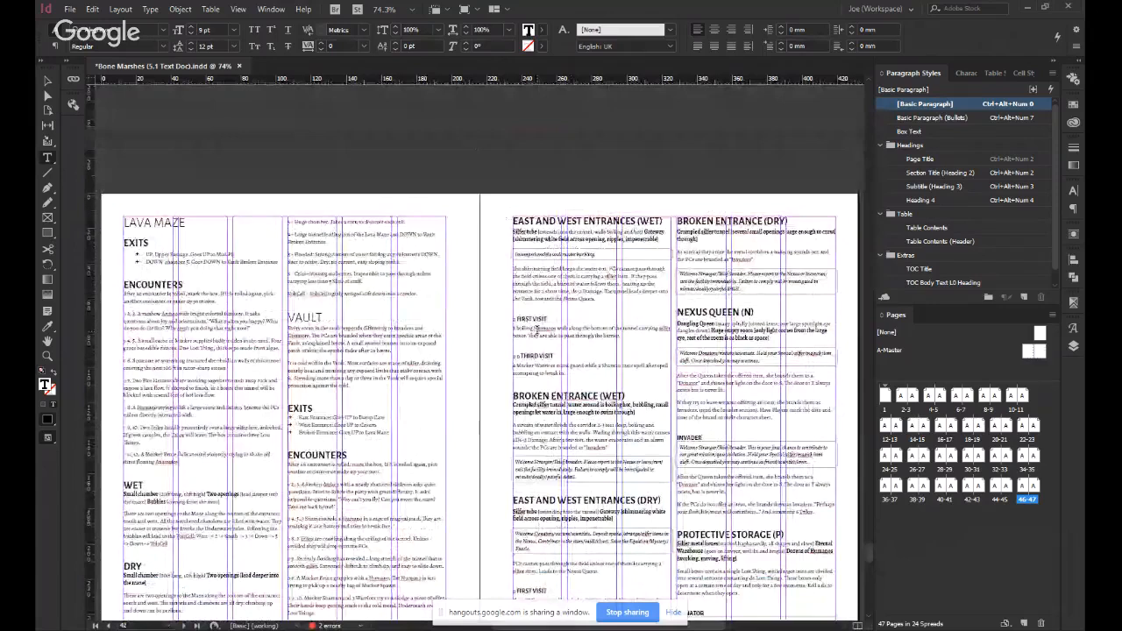
scroll(538, 326, up, 8)
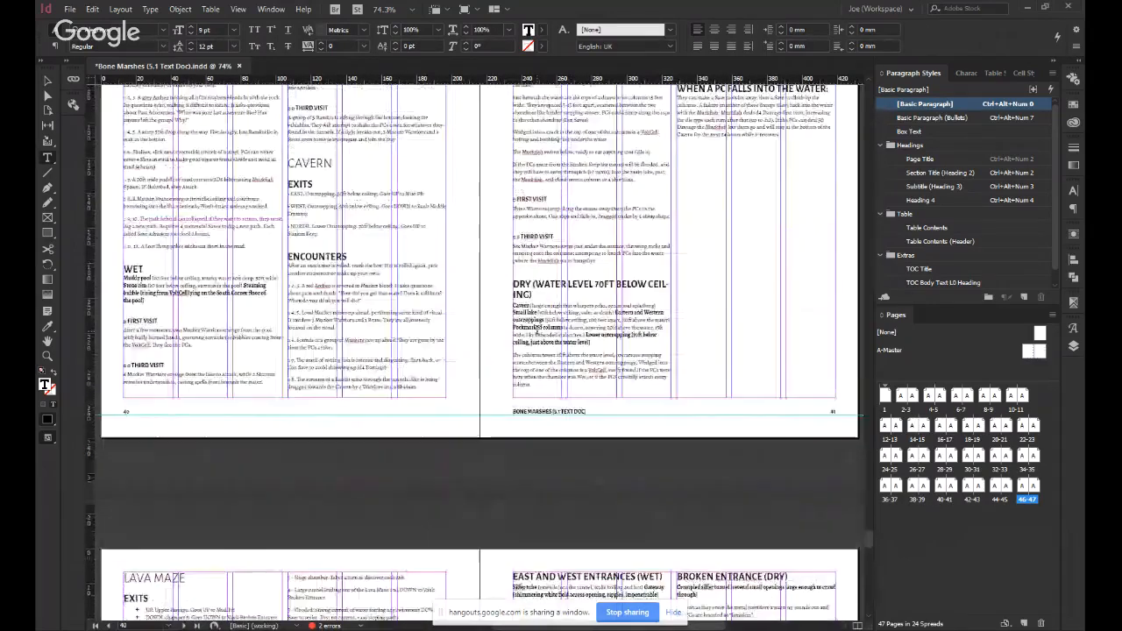
scroll(536, 332, up, 15)
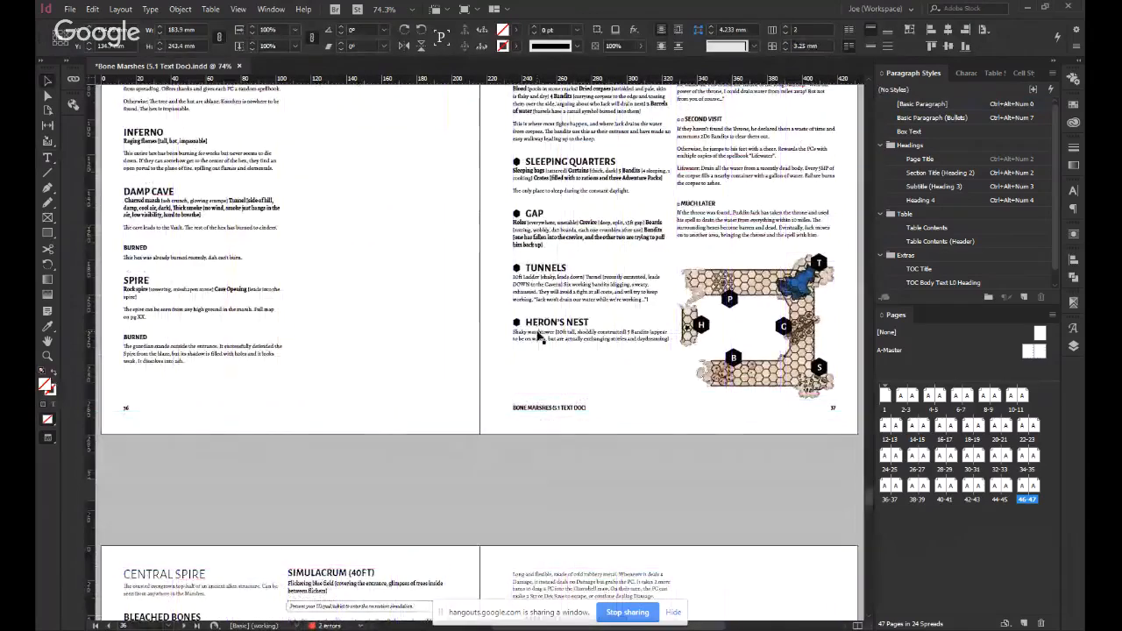
scroll(539, 342, up, 5)
key(alt+Page_Up)
key(alt+Page_Up)
key(alt+Page_Up)
key(alt+Page_Up)
key(alt+Page_Up)
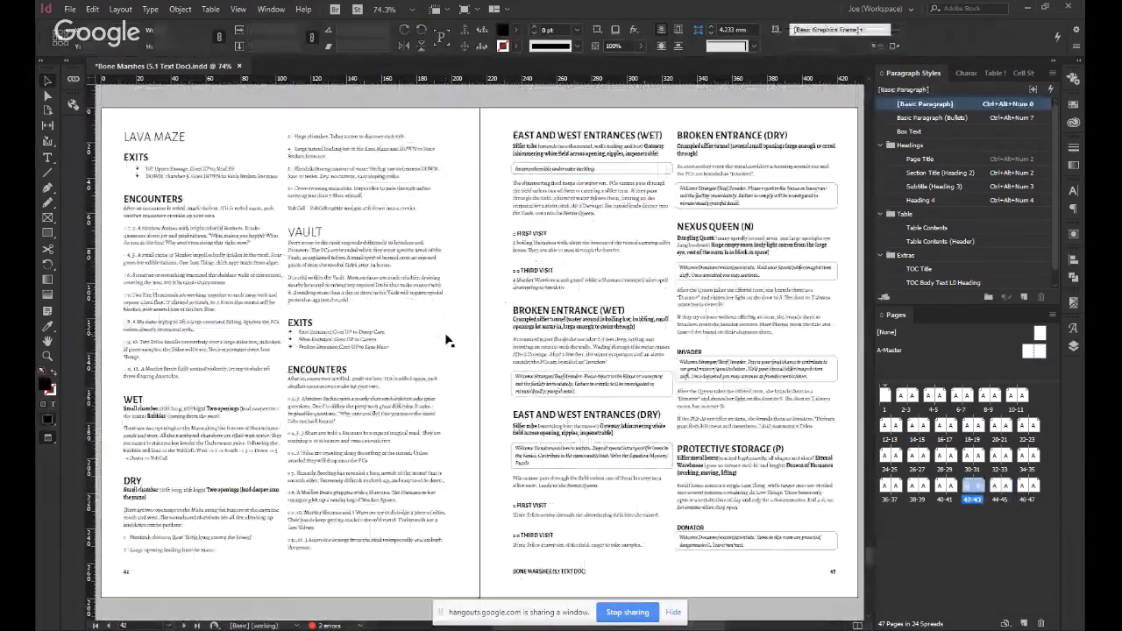
key(alt+Page_Up)
key(alt+Page_Up)
key(alt+Page_Up)
key(alt+Page_Up)
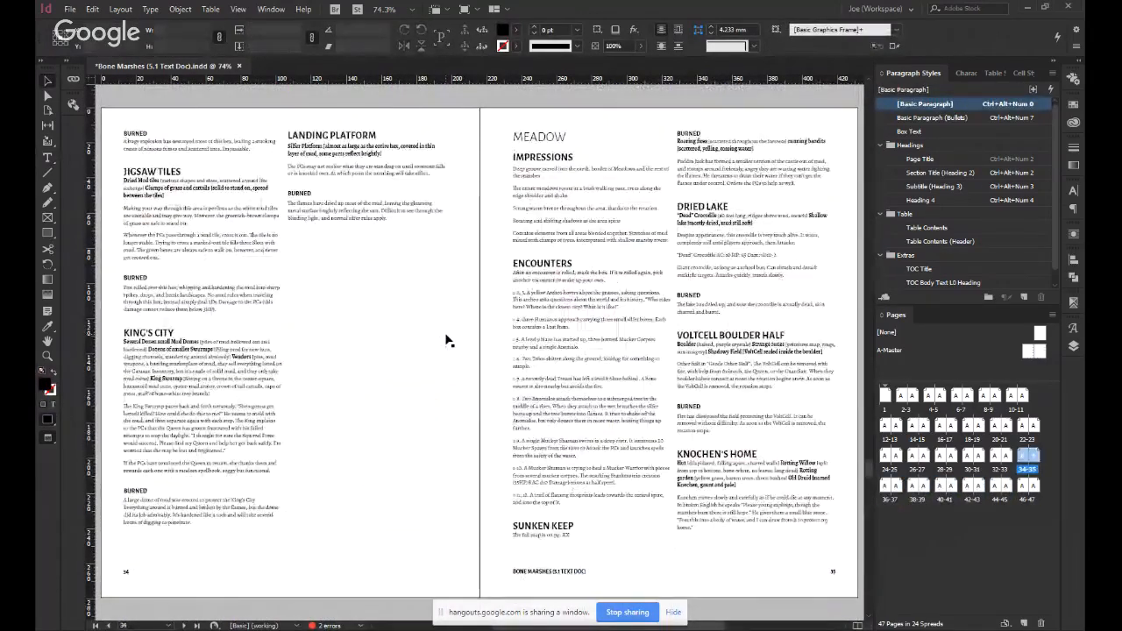
key(alt+Page_Up)
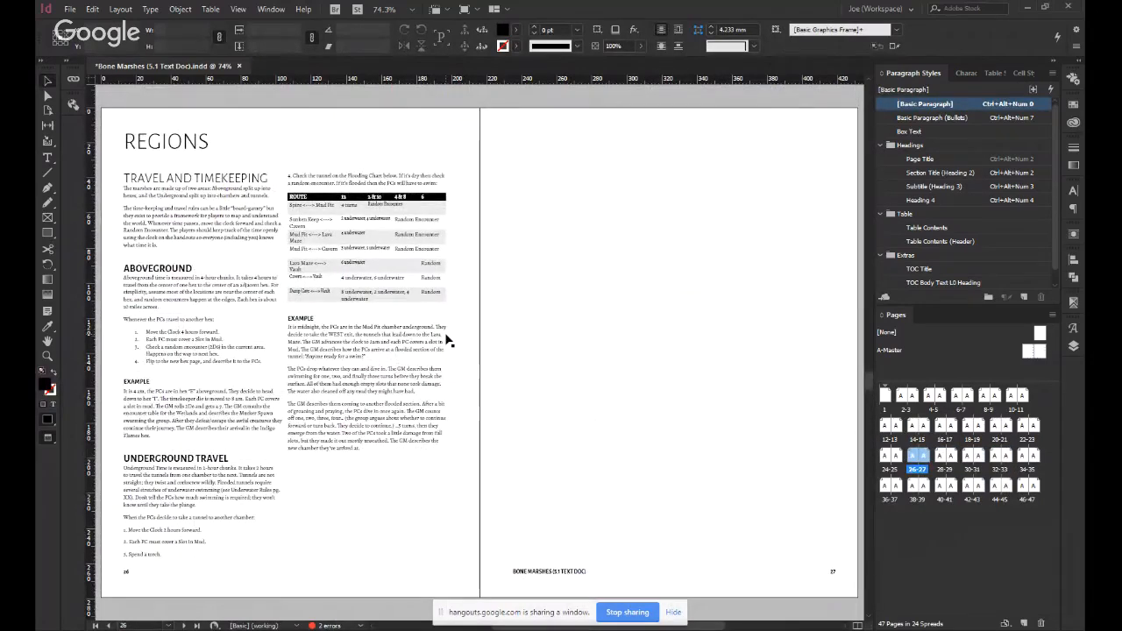
Review the spreads from Forest on page 28 through Brambles and Meadow to Sunken Keep on page 37.
key(alt+Page_Down)
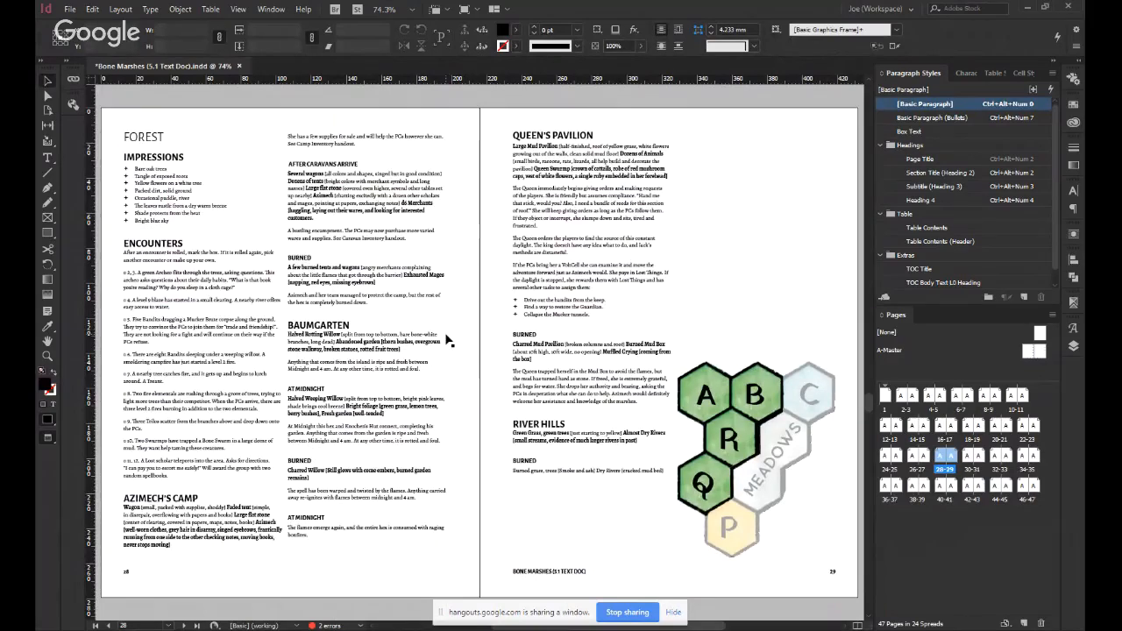
key(alt+Page_Down)
key(alt+Page_Down)
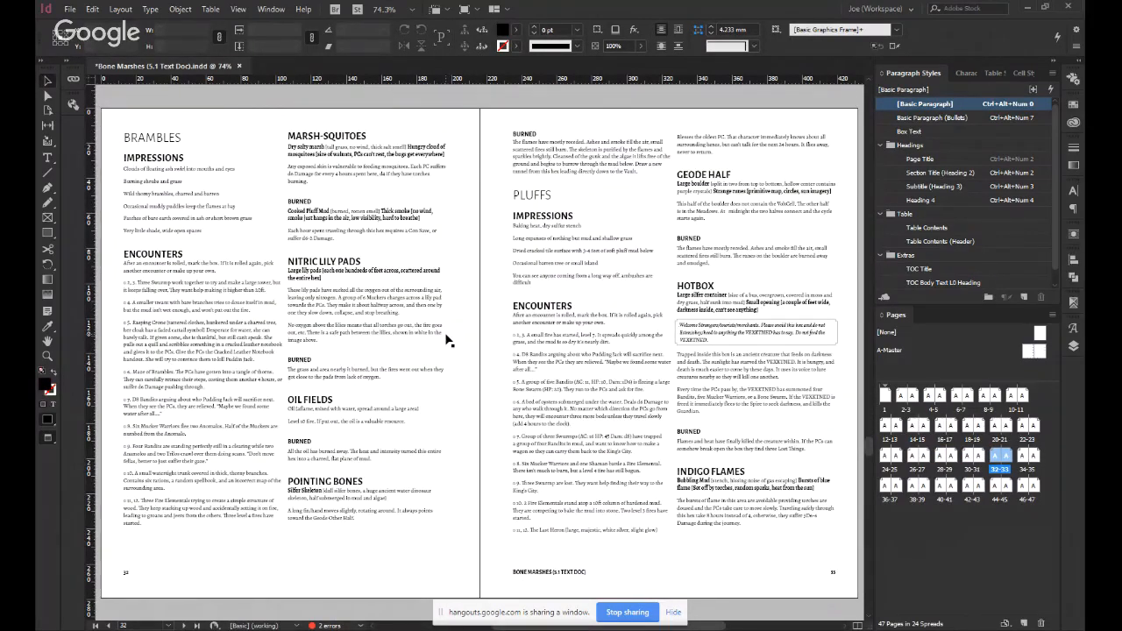
key(alt+Page_Down)
key(alt+Page_Up)
key(alt+Page_Down)
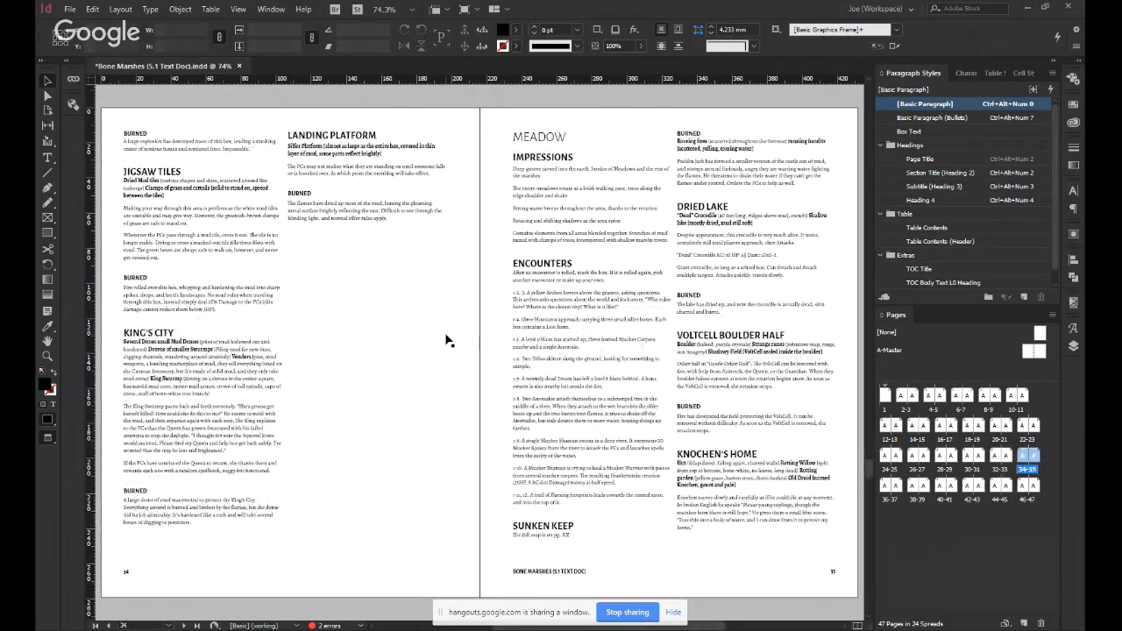
key(alt+Page_Down)
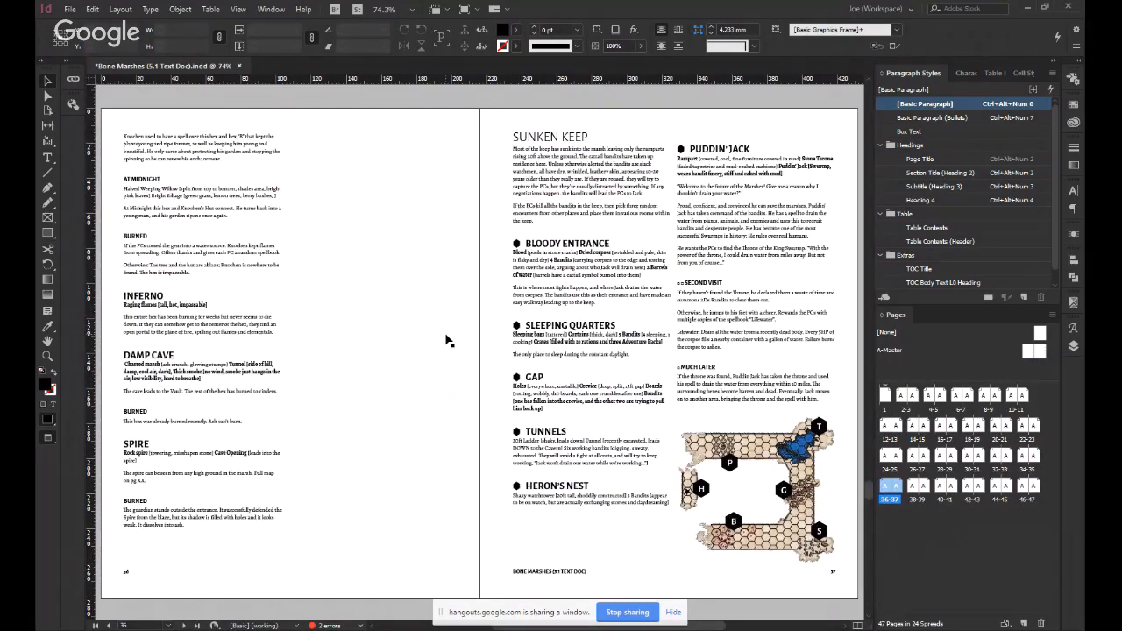
key(alt+Page_Up)
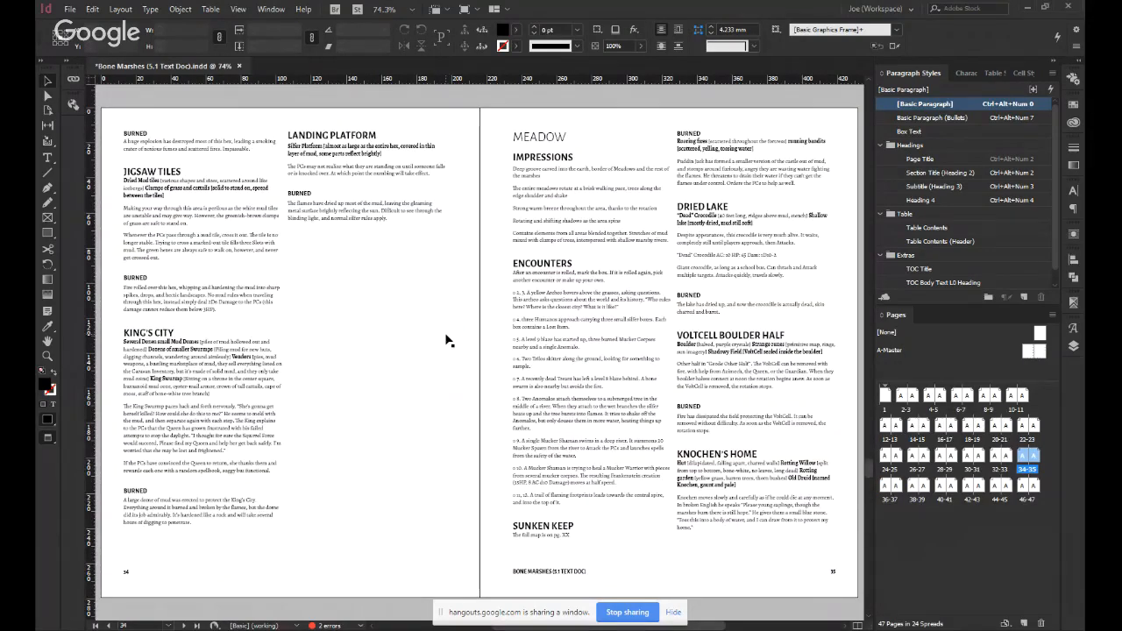
key(alt+Page_Down)
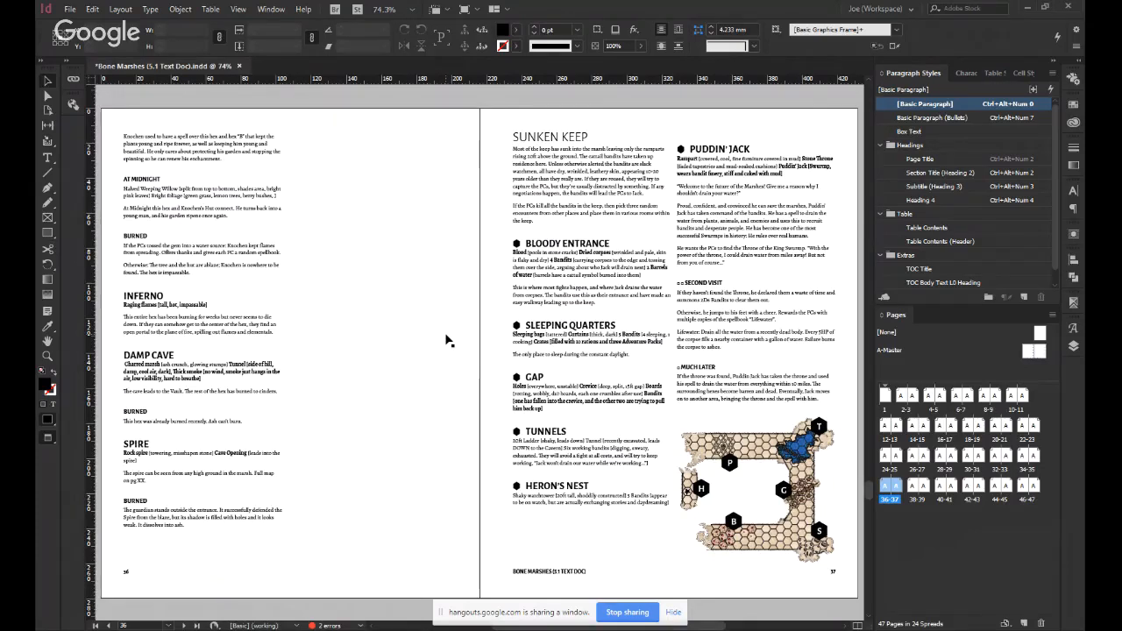
Check the spreads from Meadow on page 35 through Central Spire, Mud Pit and Lava Maze to the empty pages 46-47.
key(Page_Up)
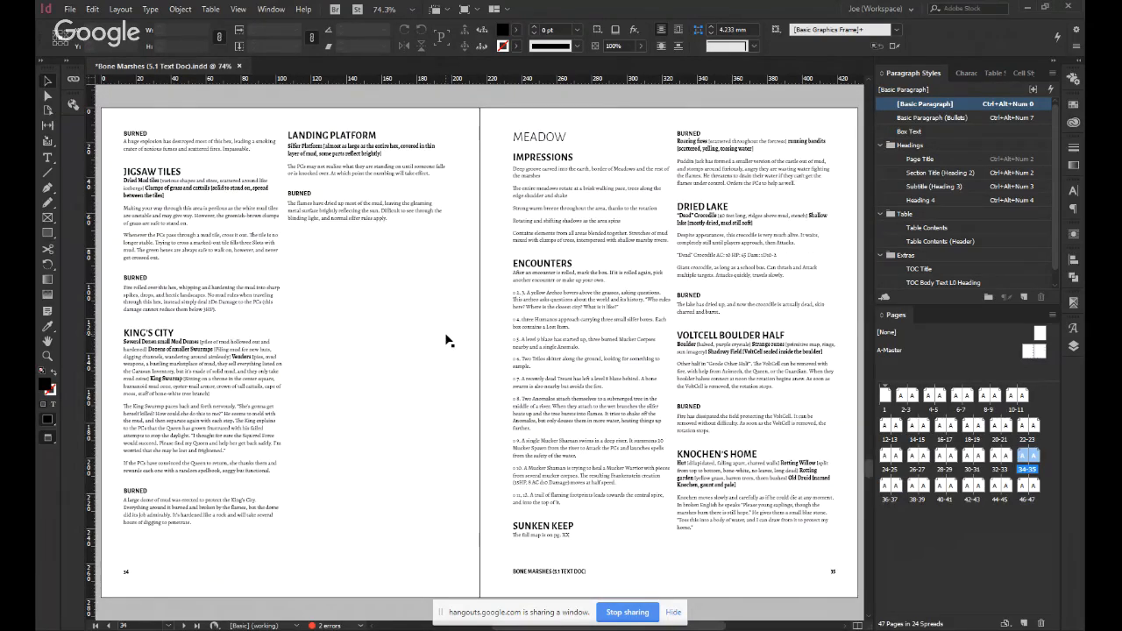
key(Page_Down)
key(Page_Down)
key(Page_Down)
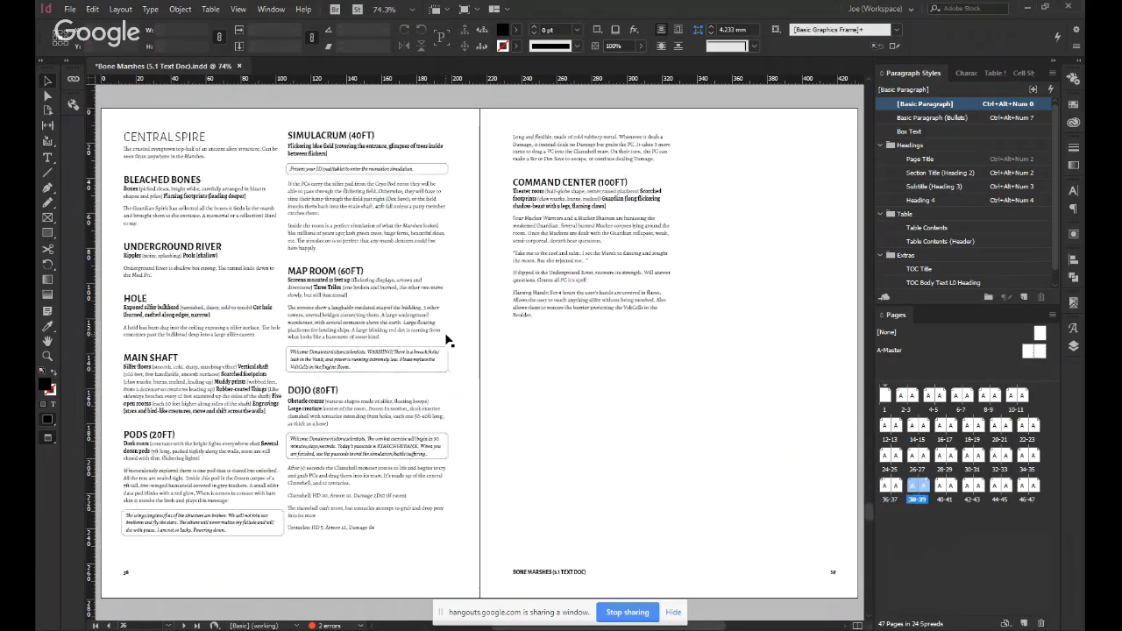
key(Page_Up)
key(Page_Up)
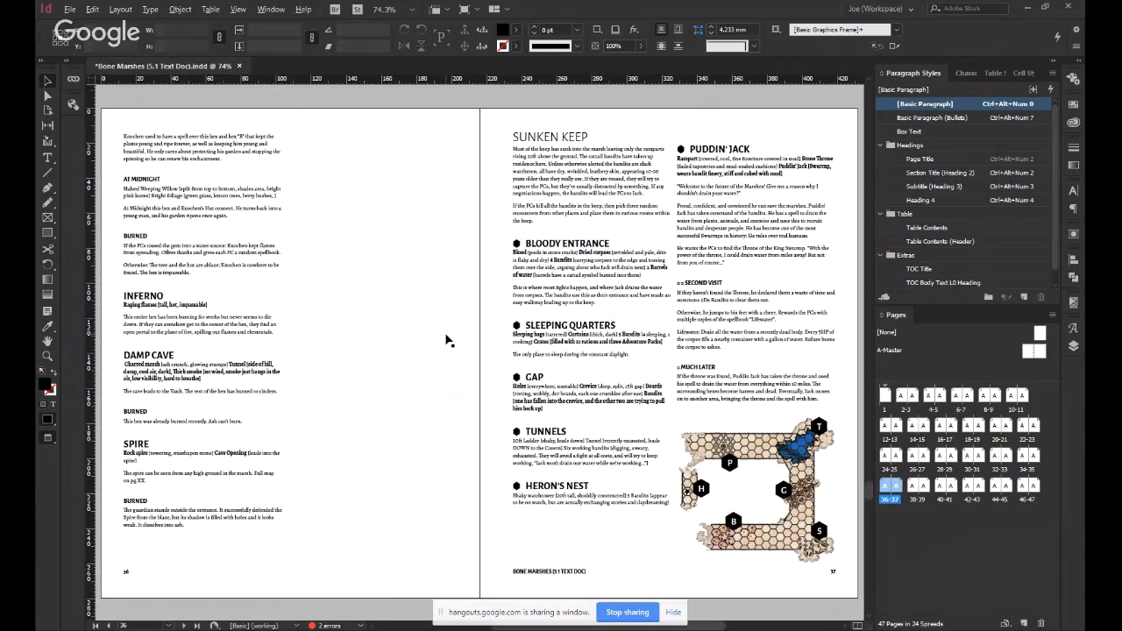
key(Page_Down)
key(Page_Down)
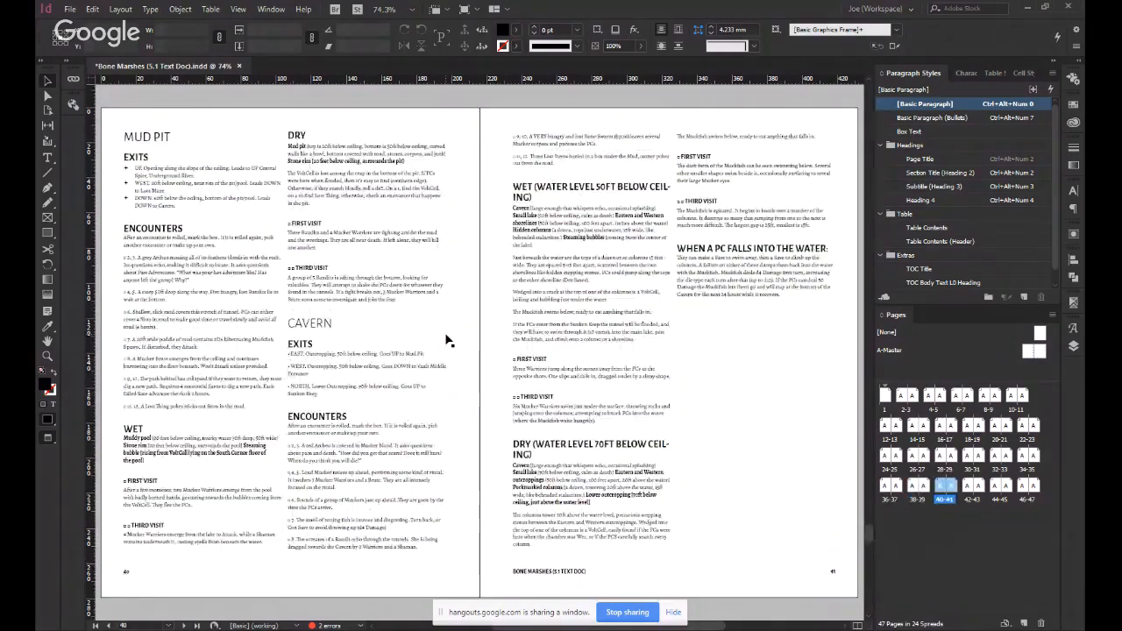
key(Page_Down)
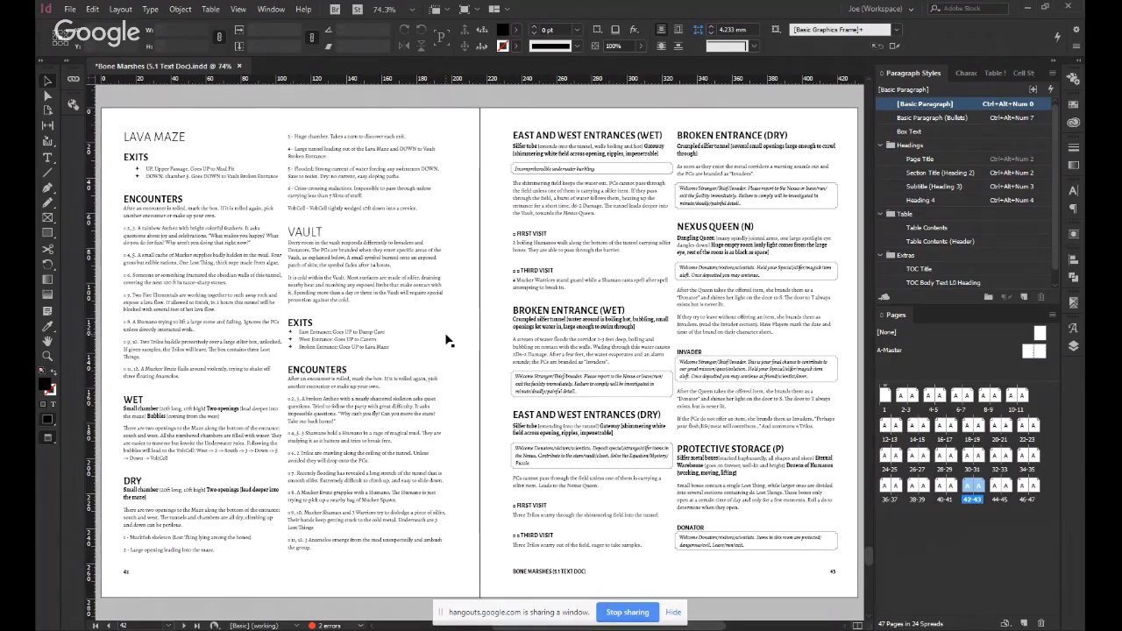
key(Page_Down)
key(Page_Down)
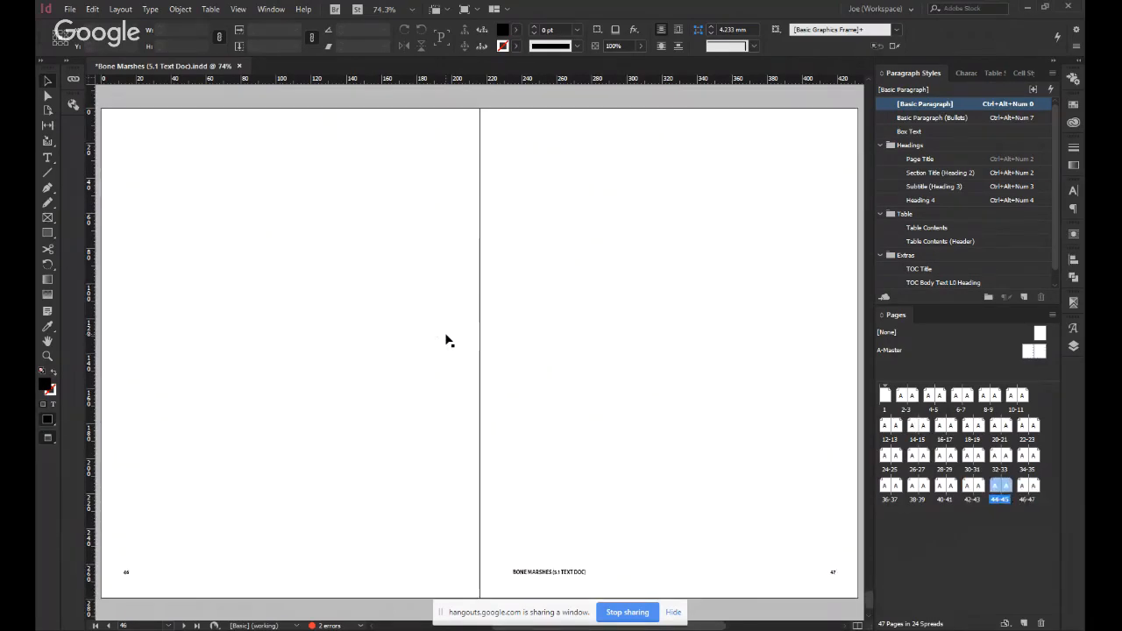
Look back through the spreads from Energy Processing on page 45 to Regions and the blank page 27.
key(Page_Up)
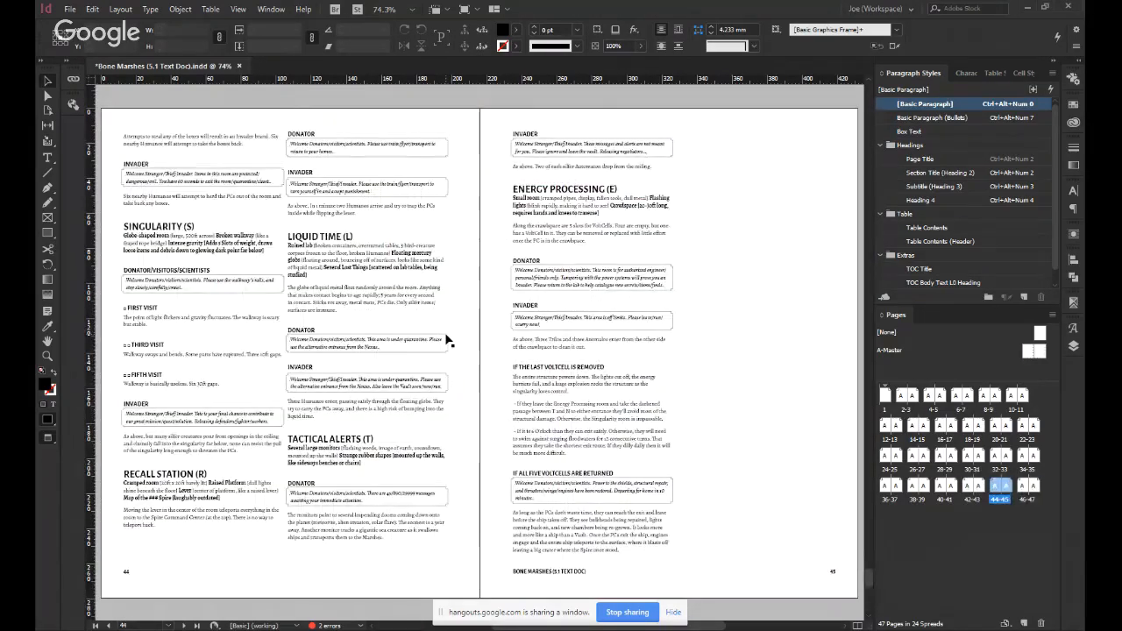
key(Page_Up)
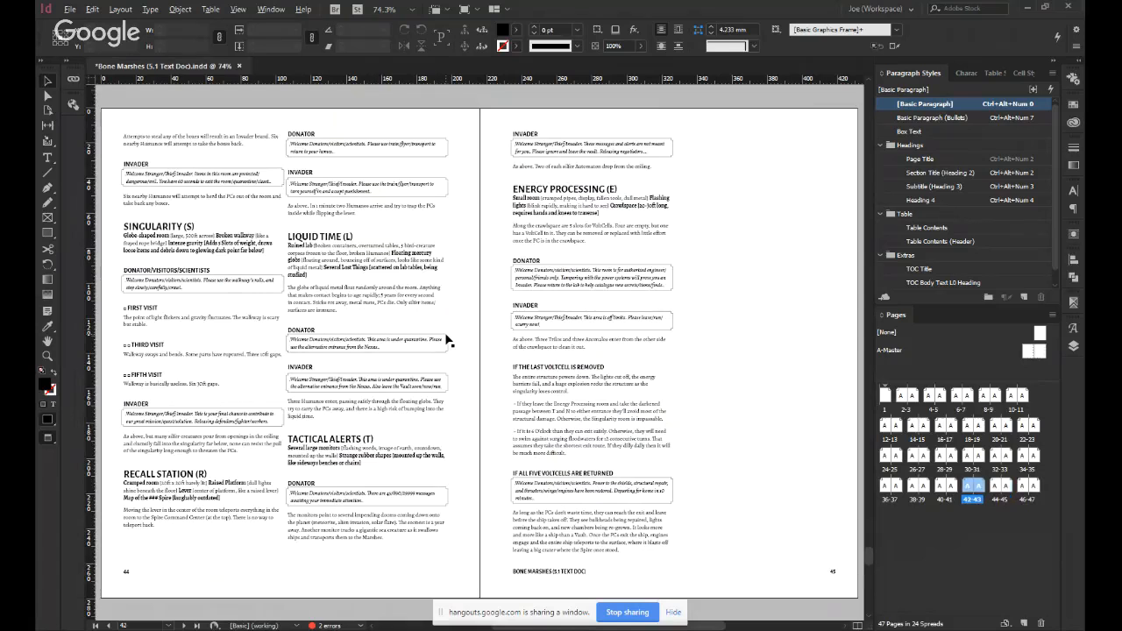
key(Page_Up)
key(Page_Up)
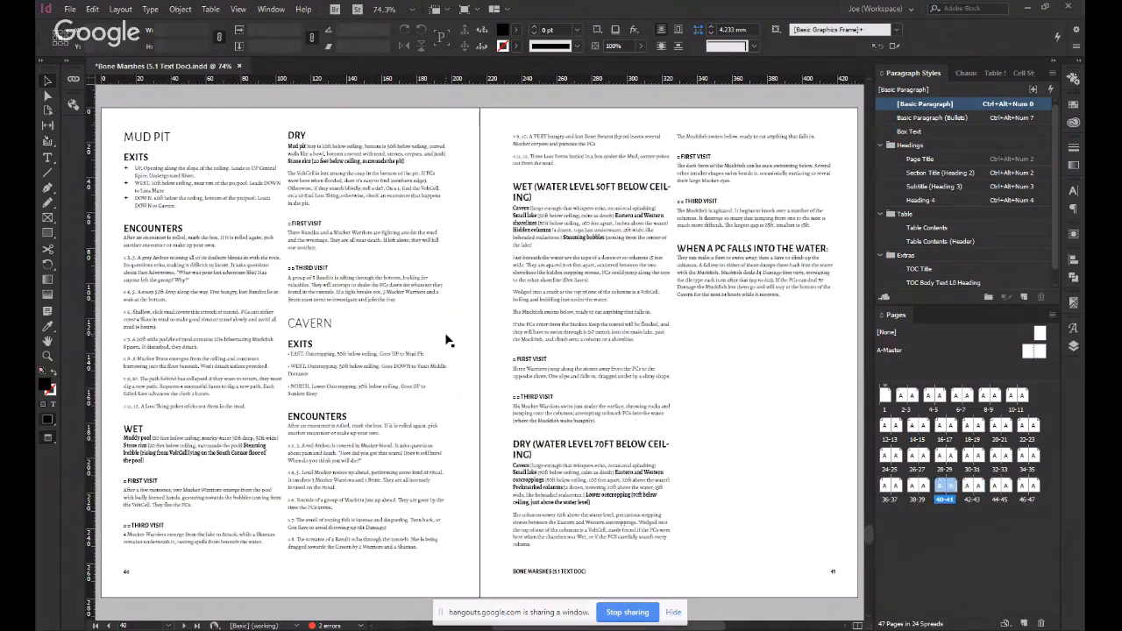
key(Page_Down)
key(Page_Up)
key(Page_Up)
key(Page_Up)
key(Page_Up)
key(Page_Up)
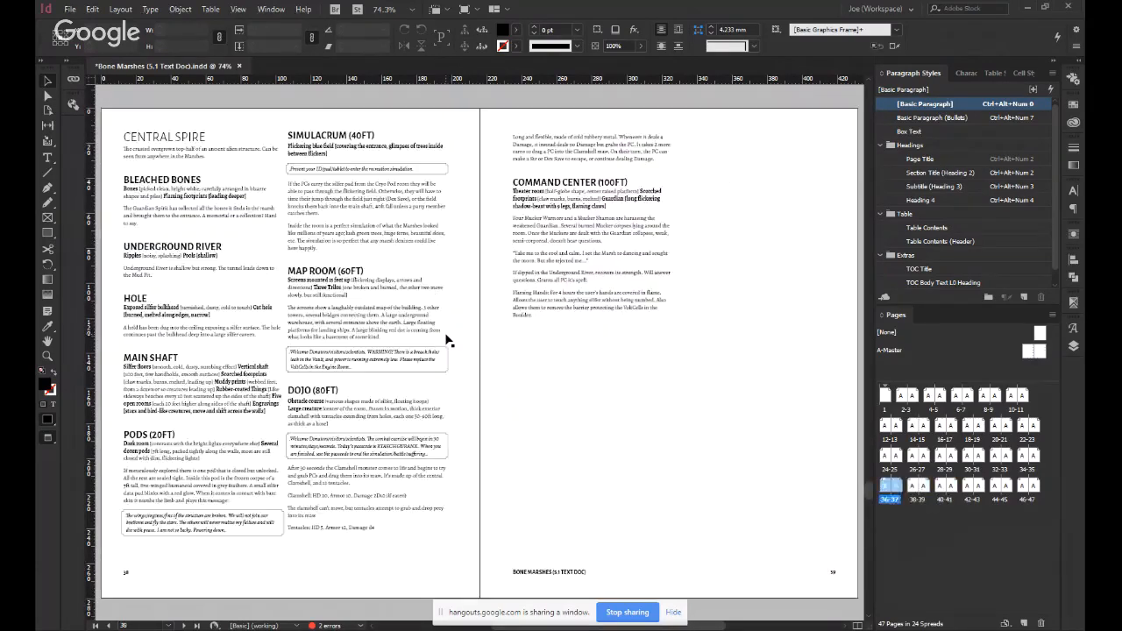
key(Page_Up)
key(Page_Up)
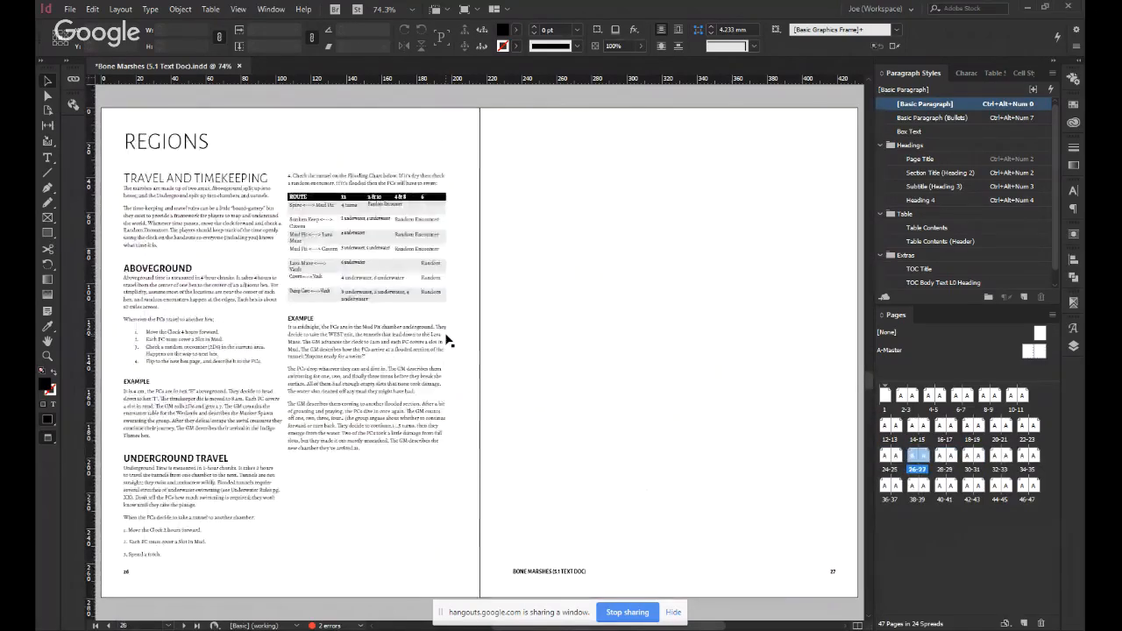
Place the full lettered hex map image on the blank page 27 facing Regions.
key(ctrl+d)
key(Escape)
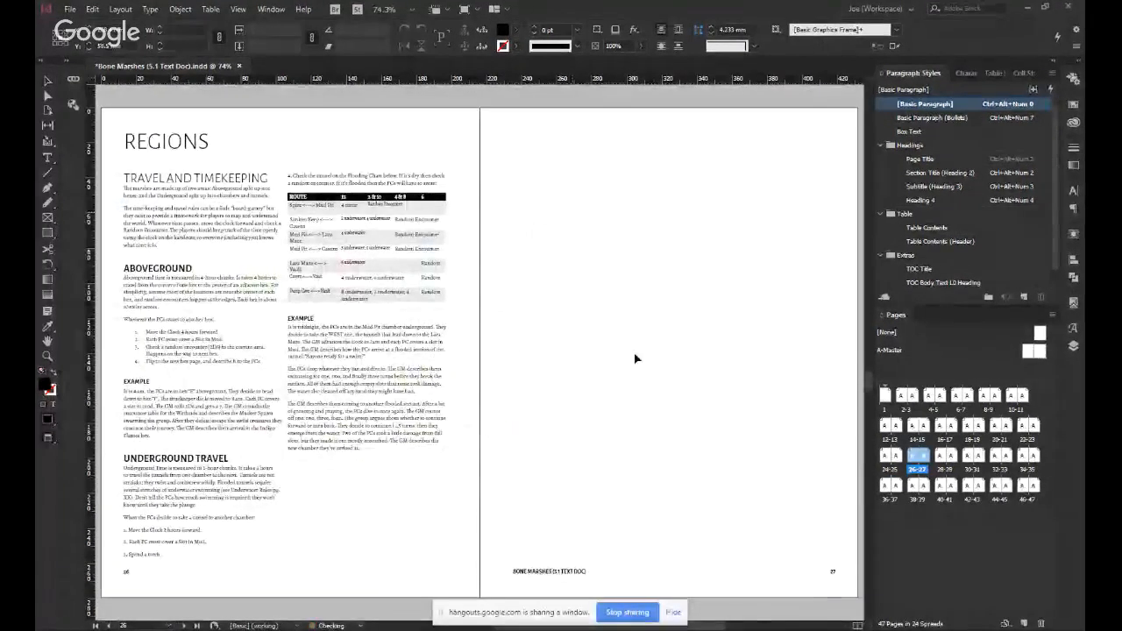
drag(649, 351, 536, 256)
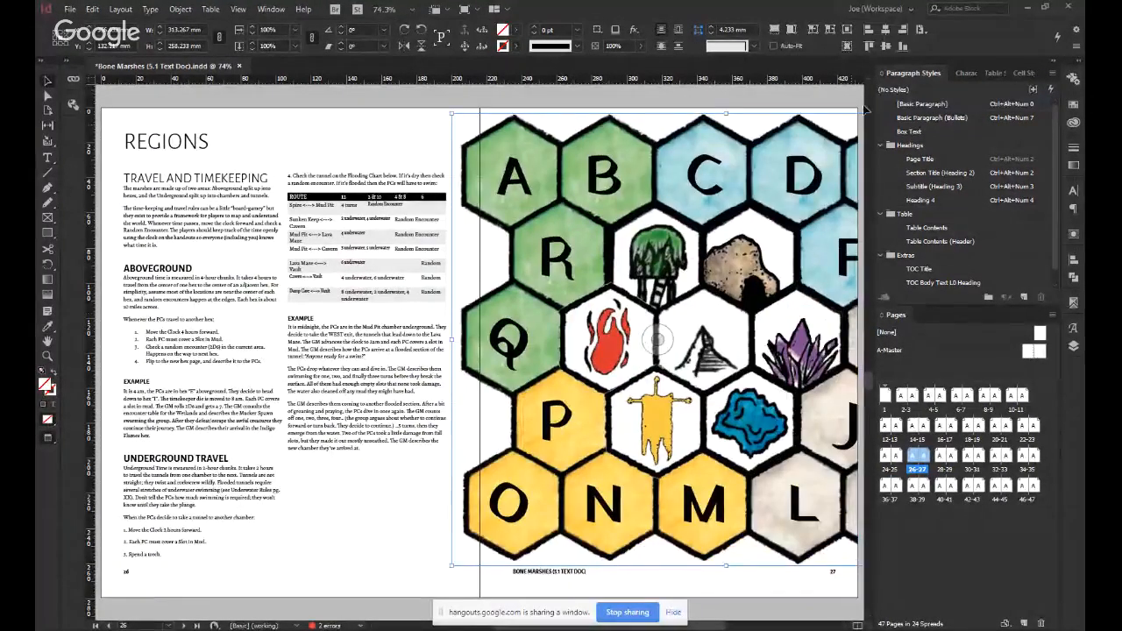
Shrink the hex map to about 183 mm wide and centre it on page 27.
drag(451, 113, 575, 215)
click(921, 32)
click(954, 72)
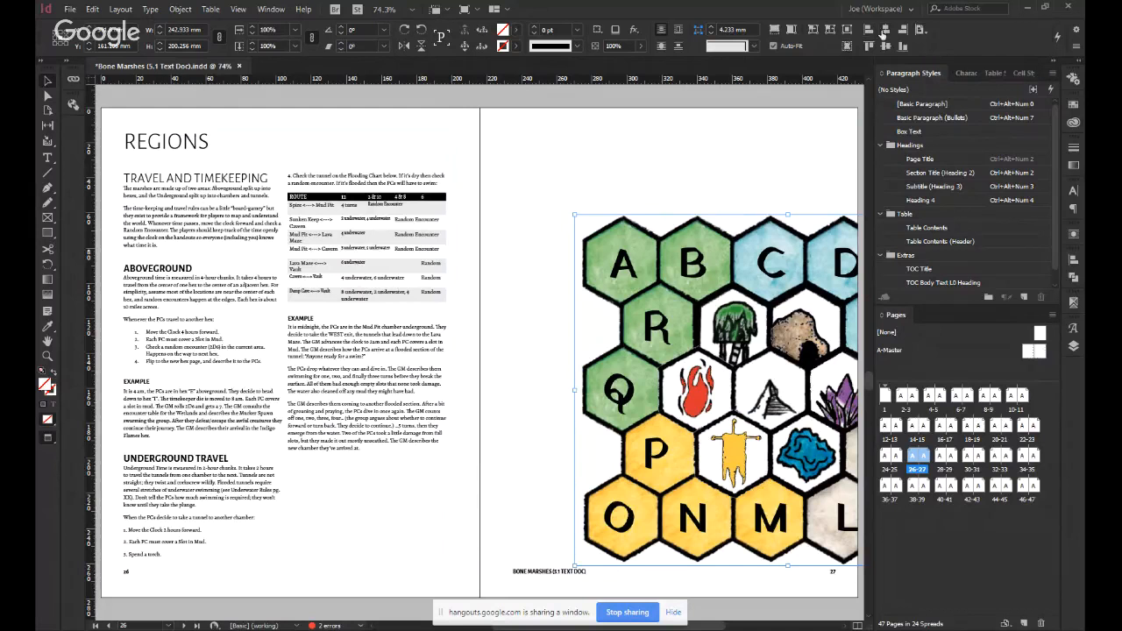
click(885, 31)
click(887, 46)
drag(455, 178, 524, 218)
click(602, 166)
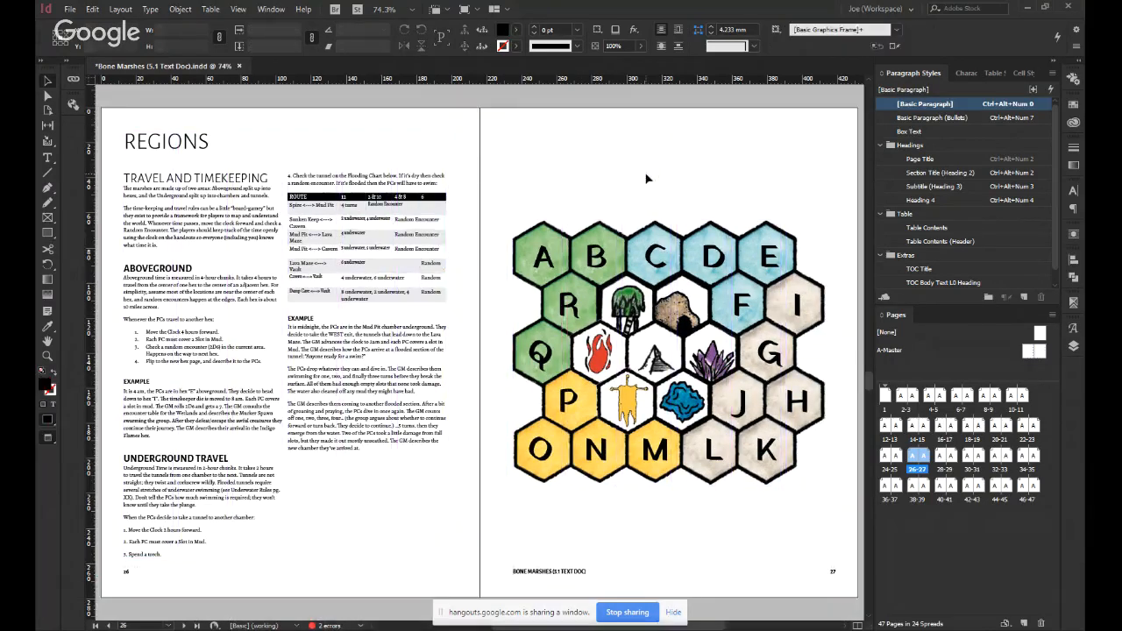
Move the hex map up to the top margin of page 27, leaving space beneath it.
scroll(710, 178, up, 2)
drag(739, 393, 776, 305)
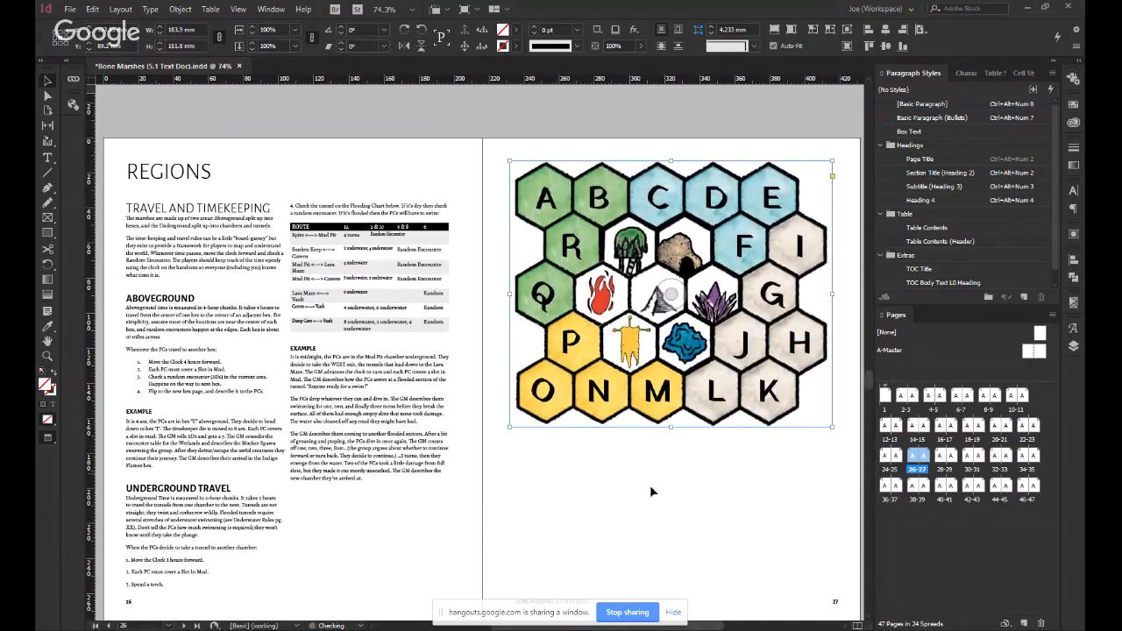
click(651, 490)
Duplicate the hex map, shrink the copy to about 39 mm wide, and repeat it in two rows below the large map.
scroll(641, 469, down, 3)
drag(763, 208, 705, 407)
drag(773, 279, 561, 387)
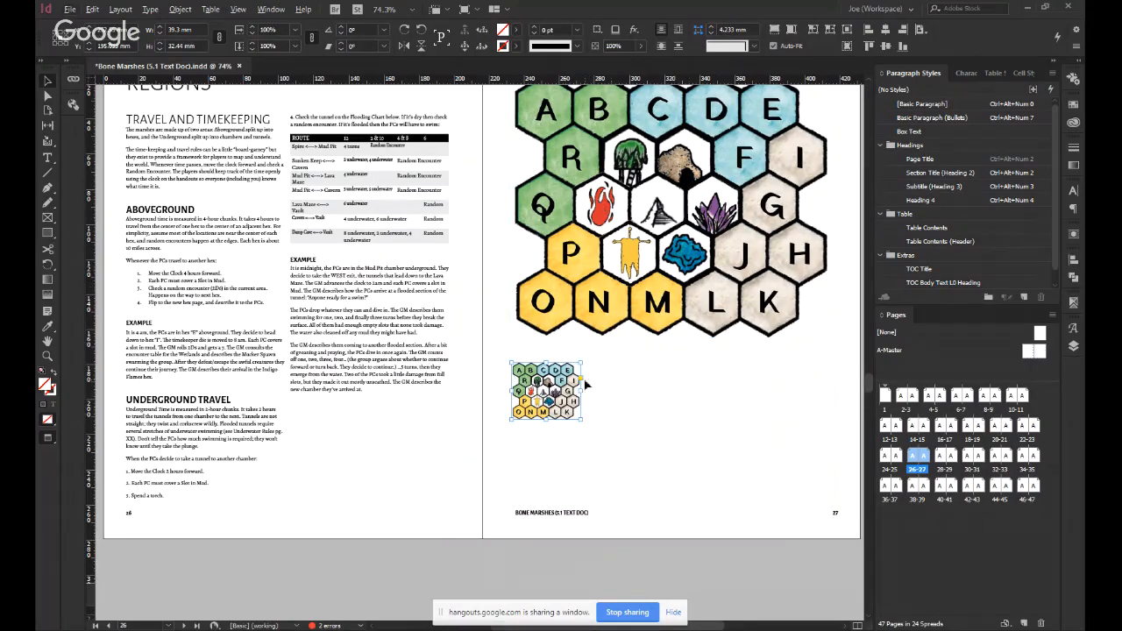
drag(584, 391, 643, 455)
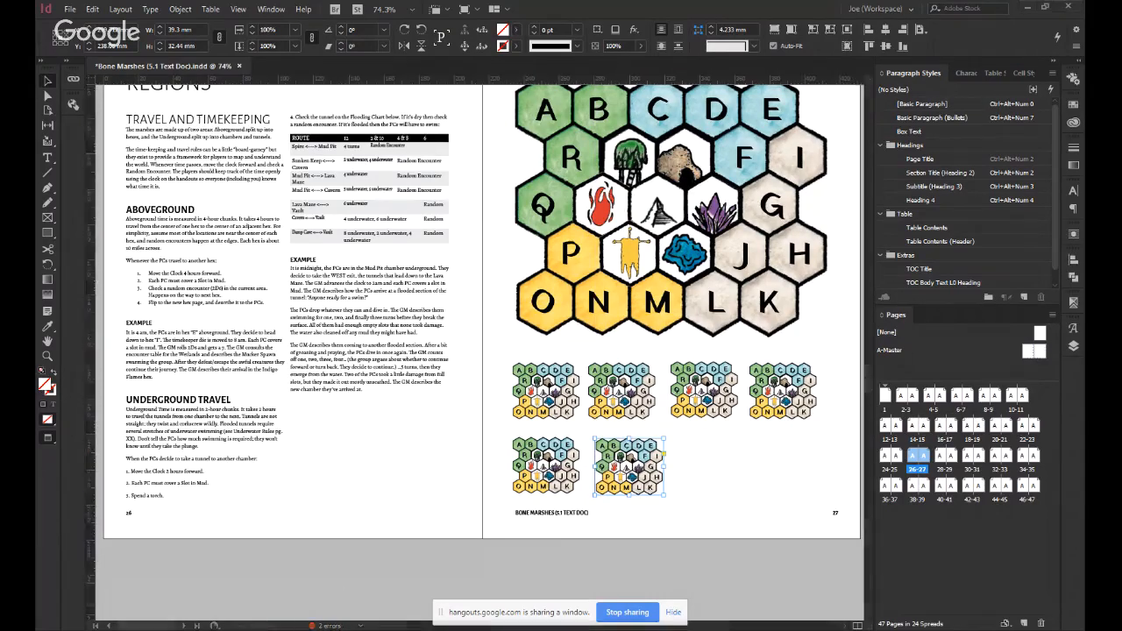
Show the layout guides and delete the fourth small map from the upper row, keeping three per row.
click(747, 499)
key(w)
key(w)
click(766, 411)
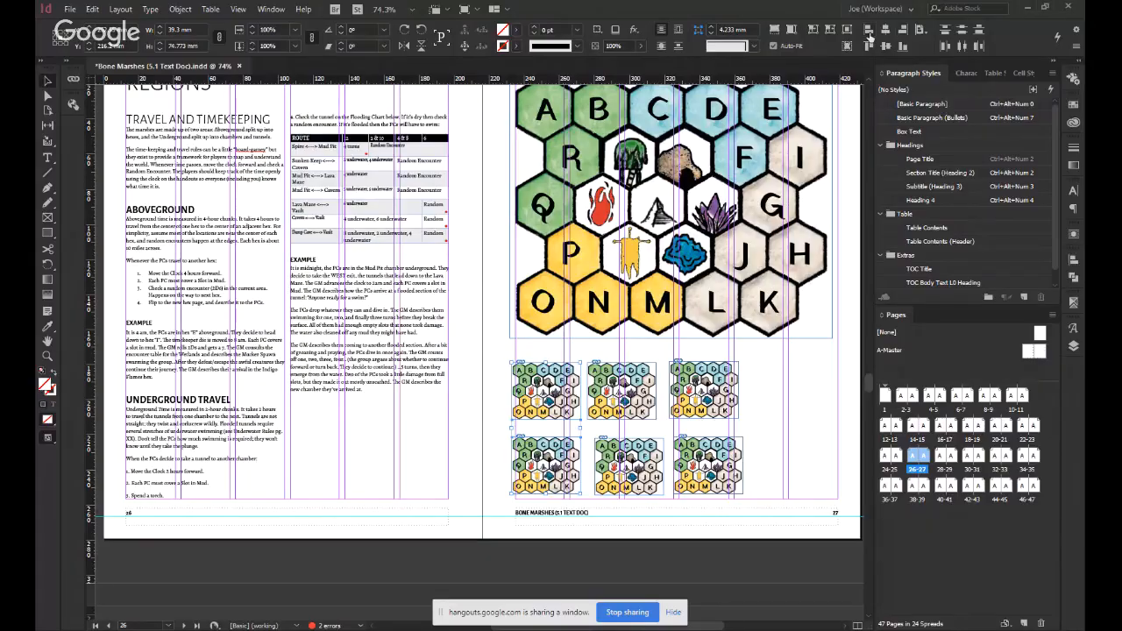
Align the first column of small hex maps to the inner margin of page 27.
click(921, 33)
click(951, 58)
click(879, 41)
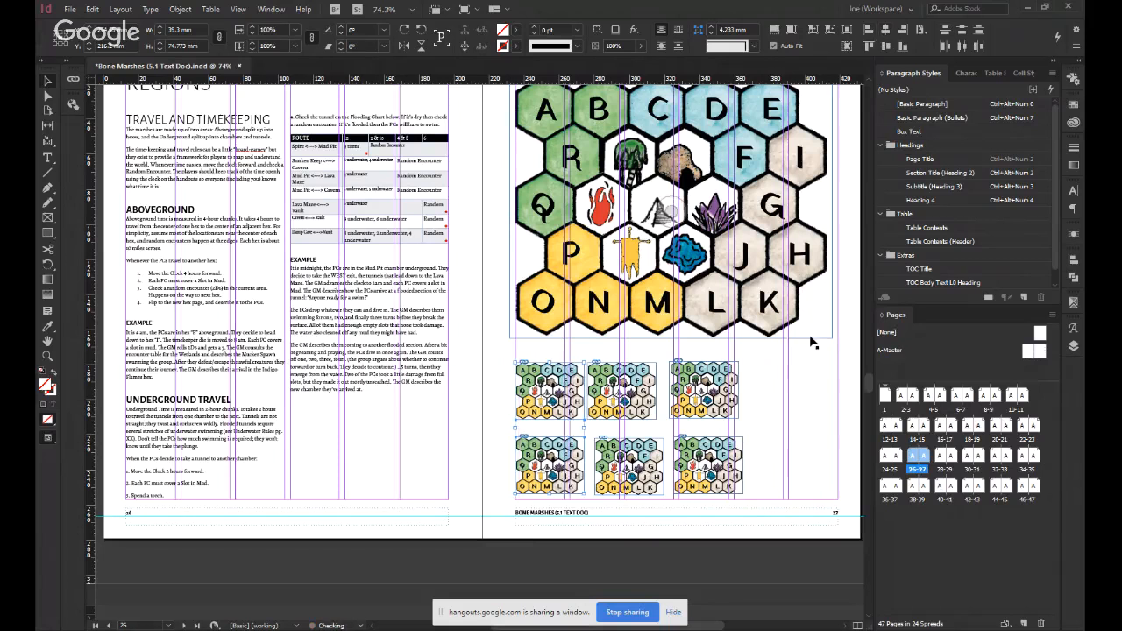
Align the third column of small hex maps to the outer margin of page 27 and centre the second column between the margins.
click(903, 28)
click(654, 456)
shift+click(648, 409)
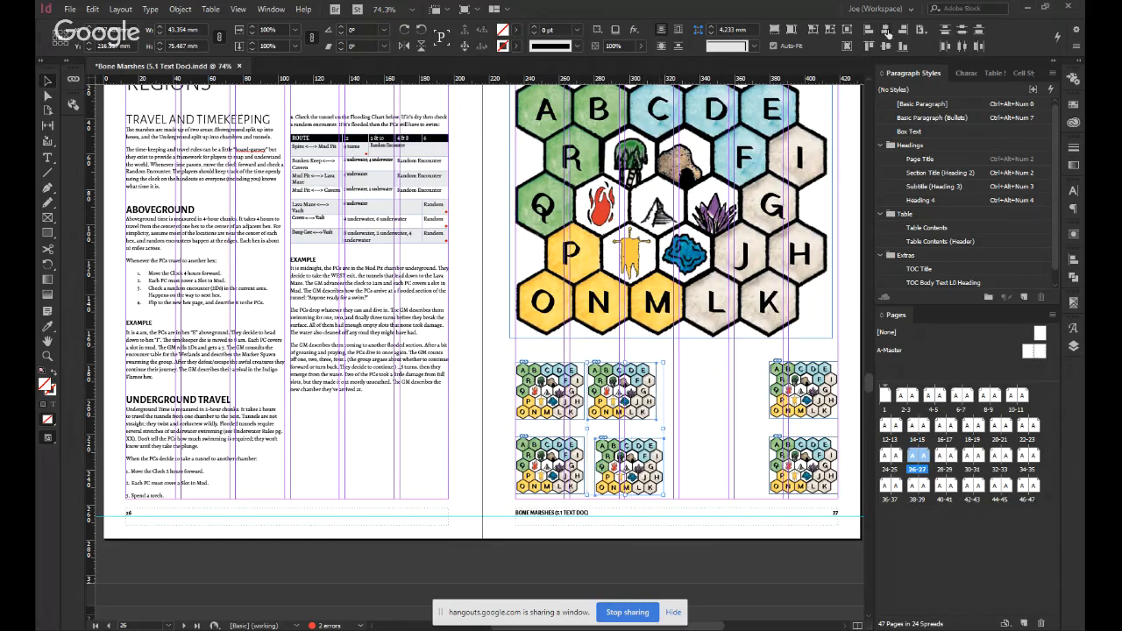
click(886, 32)
click(695, 546)
key(w)
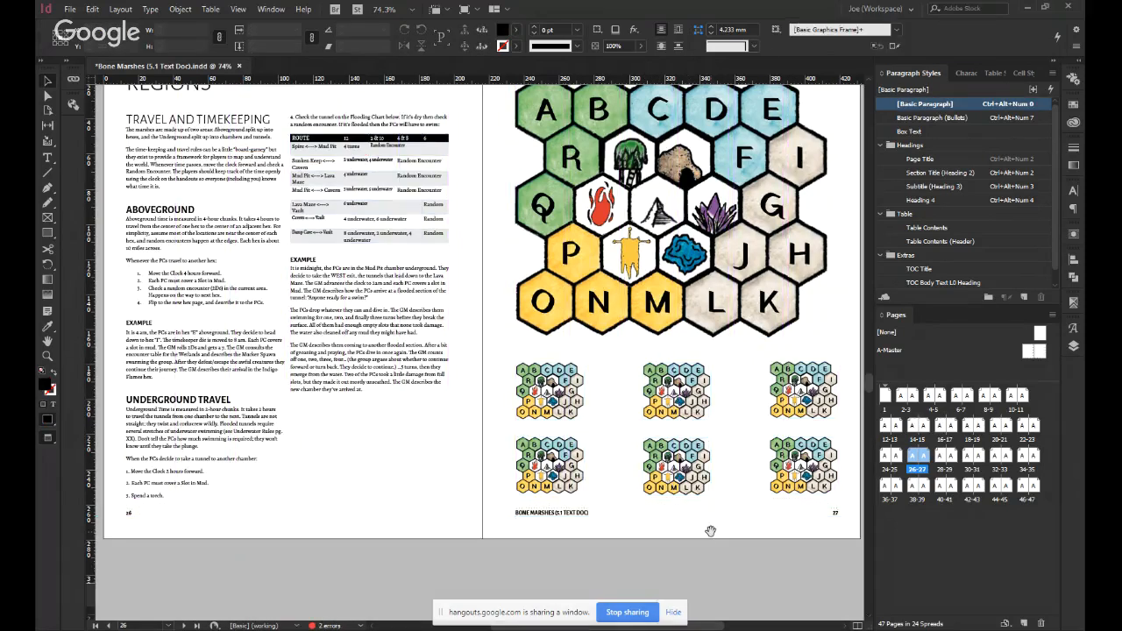
drag(711, 531, 663, 527)
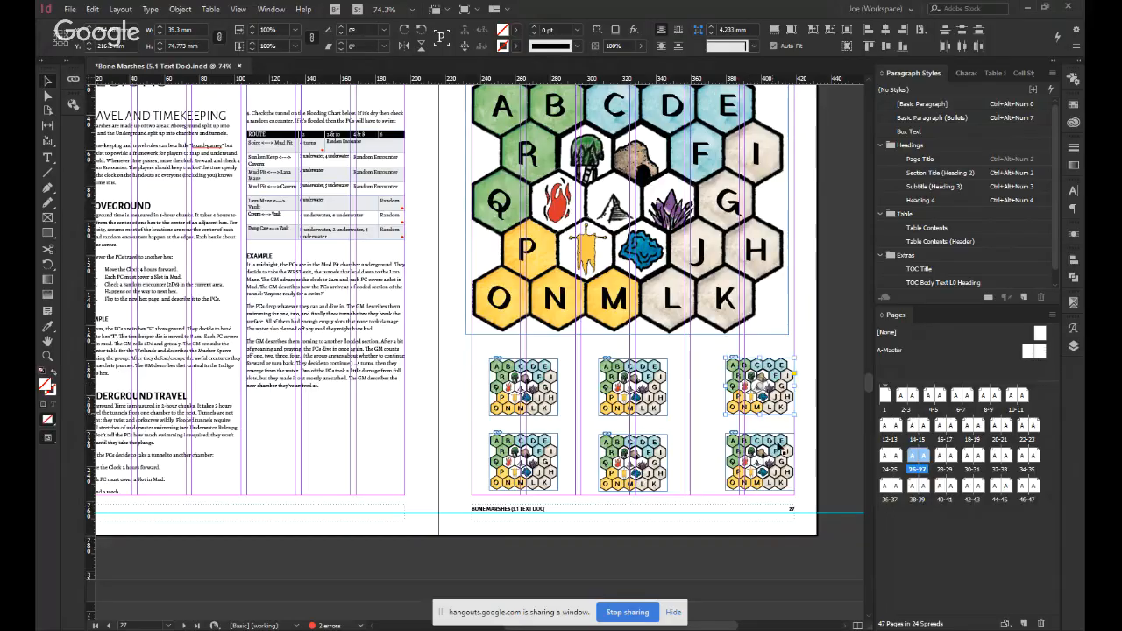
Move the third column of small hex maps inward from the outer margin to mirror the first column's inset.
drag(754, 390, 770, 409)
click(801, 416)
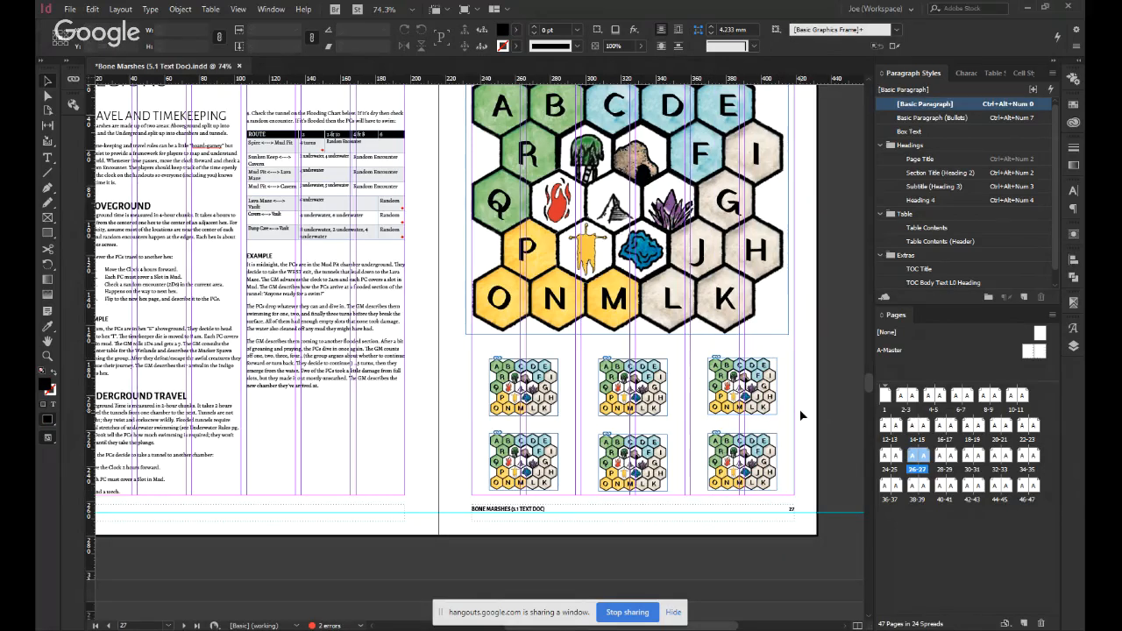
key(w)
scroll(798, 392, up, 1)
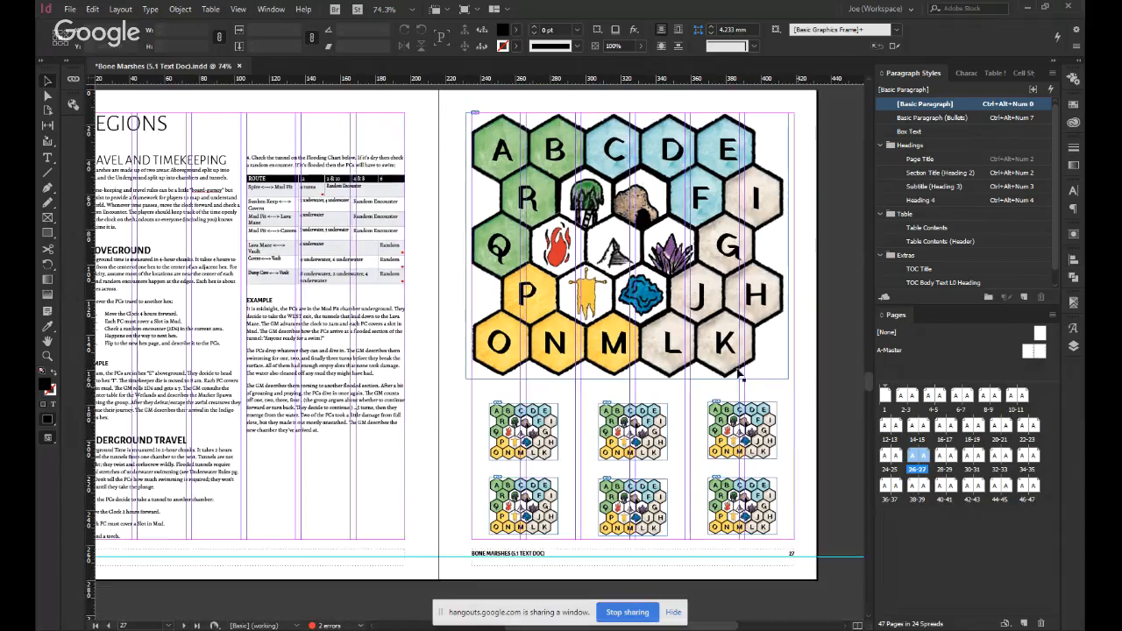
Shift the large hex map outward so its frame fits exactly between the side margins of page 27.
click(763, 291)
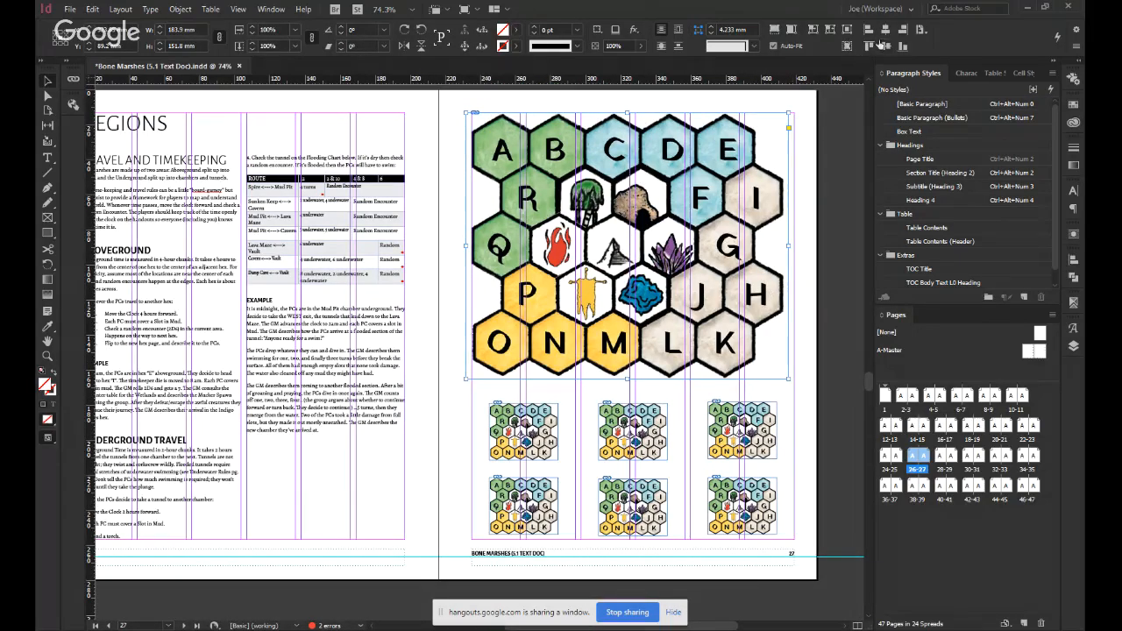
key(shift+Right)
key(w)
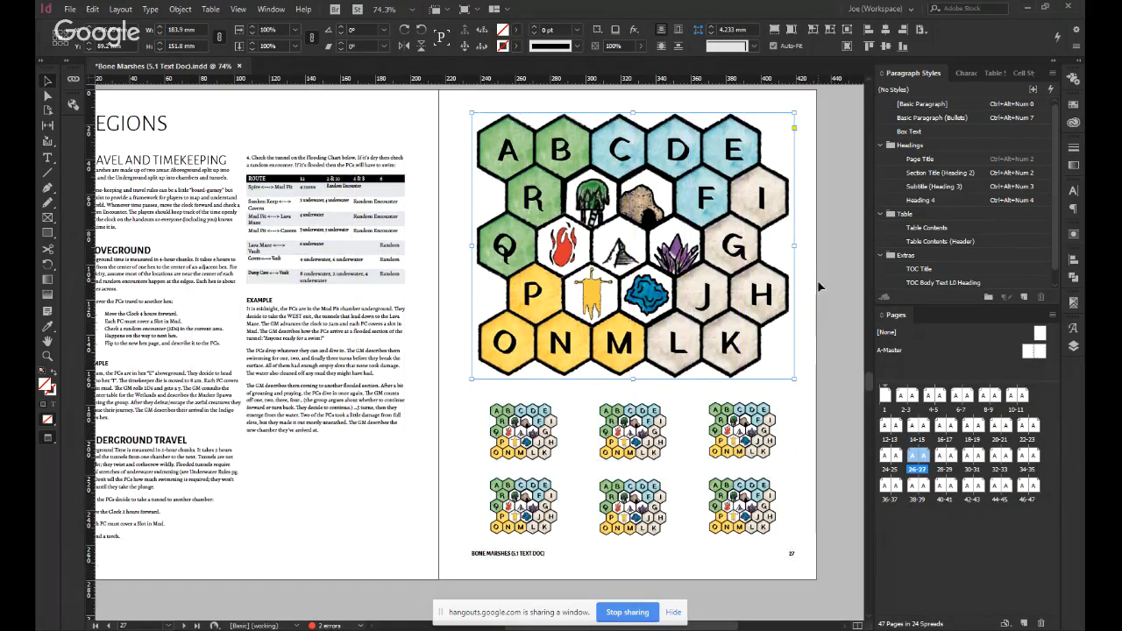
Select all six small hex maps and nudge them up together, closer to the large map.
click(530, 430)
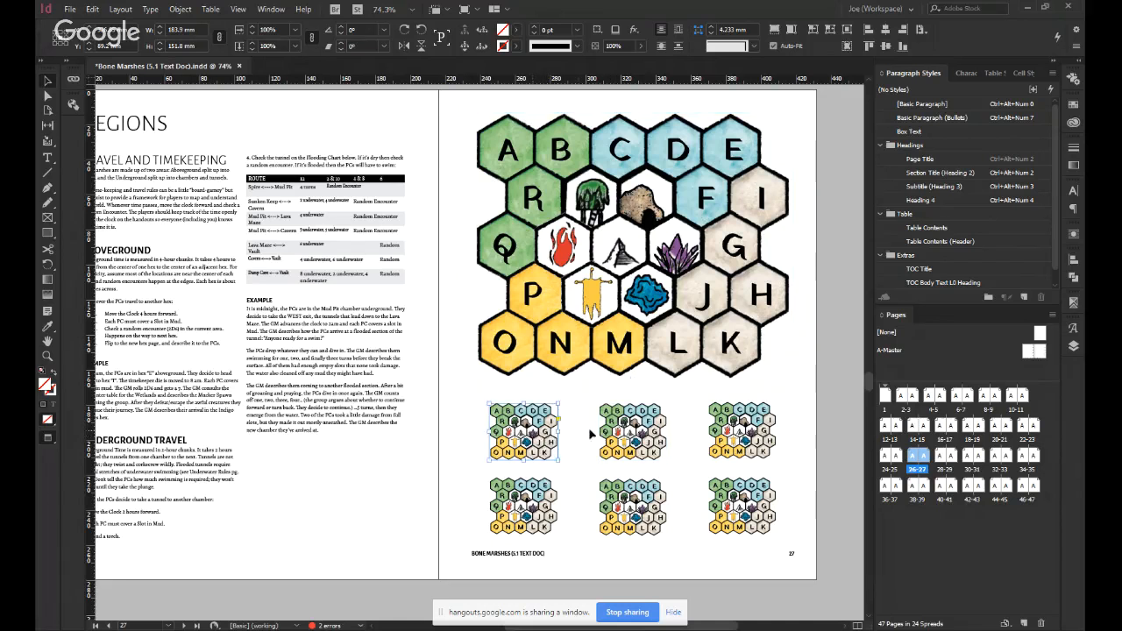
shift+click(660, 421)
shift+click(714, 426)
shift+click(728, 504)
shift+click(633, 504)
shift+click(524, 504)
key(shift+Up)
key(shift+Up)
key(shift+Up)
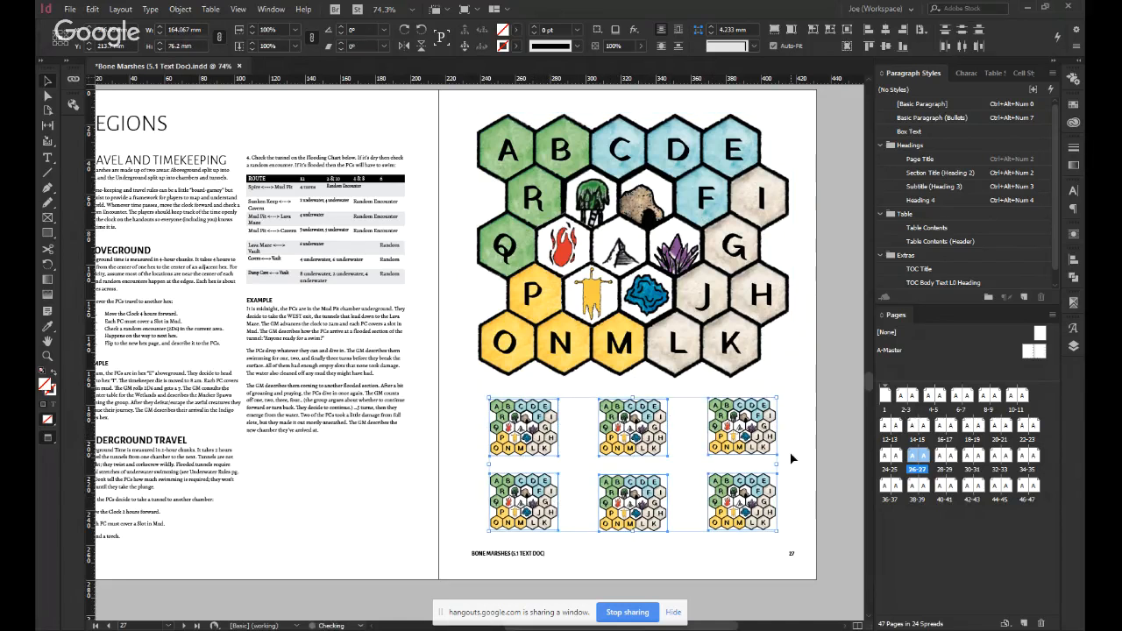
key(w)
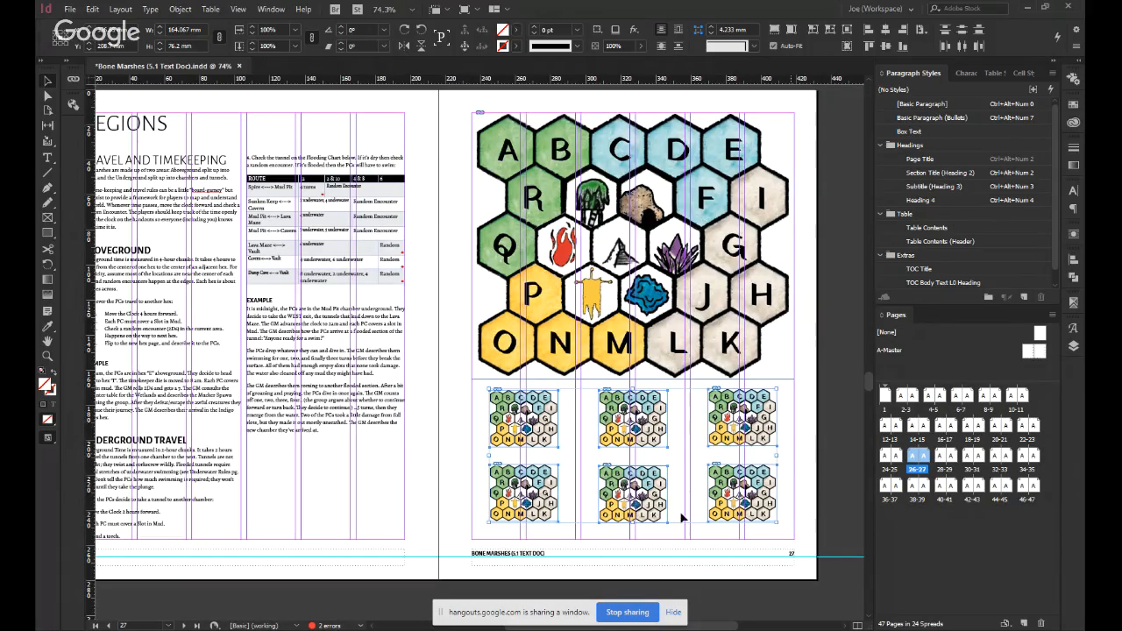
Scale the large hex map down to about 127 mm high and centre it between the side margins.
key(ctrl+1)
click(405, 376)
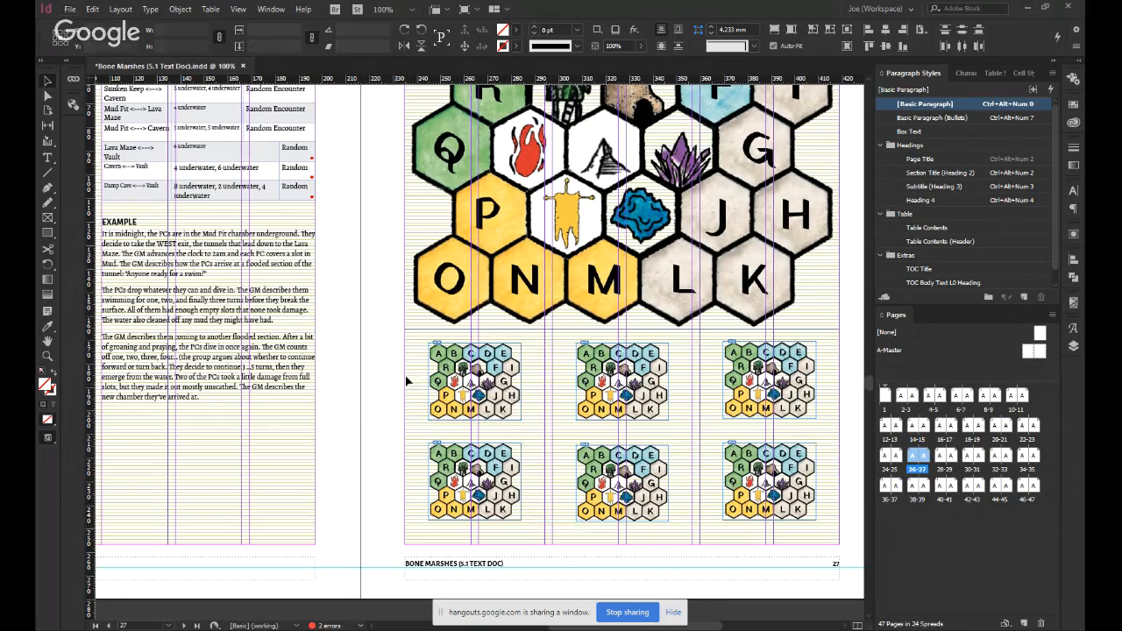
drag(371, 324, 376, 481)
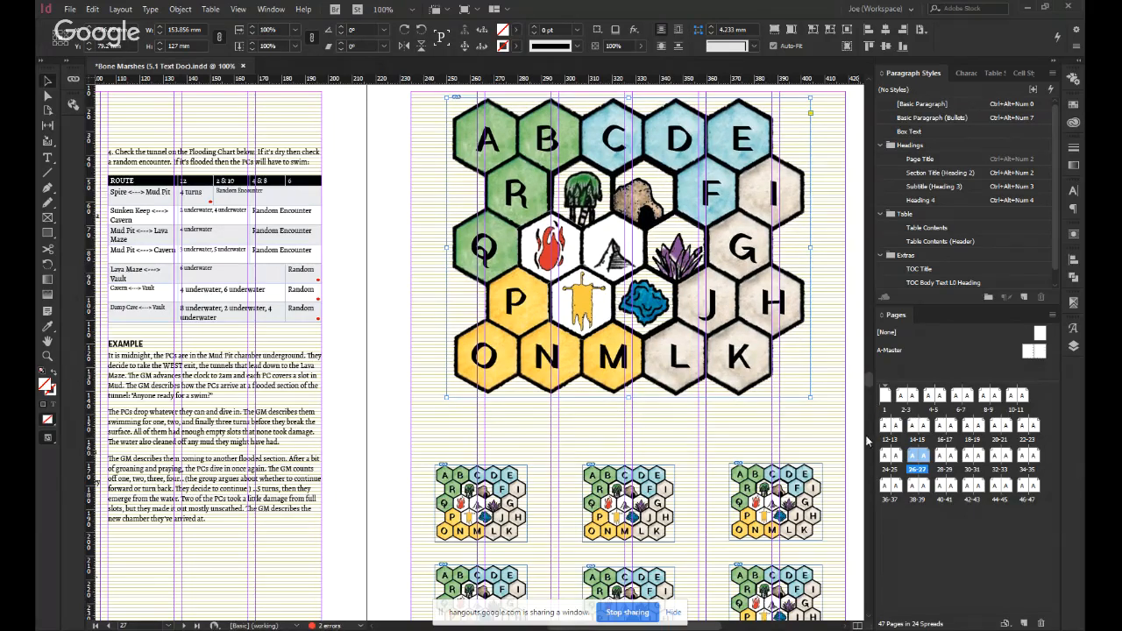
click(799, 437)
scroll(798, 439, down, 1)
key(alt+w)
key(Escape)
key(Escape)
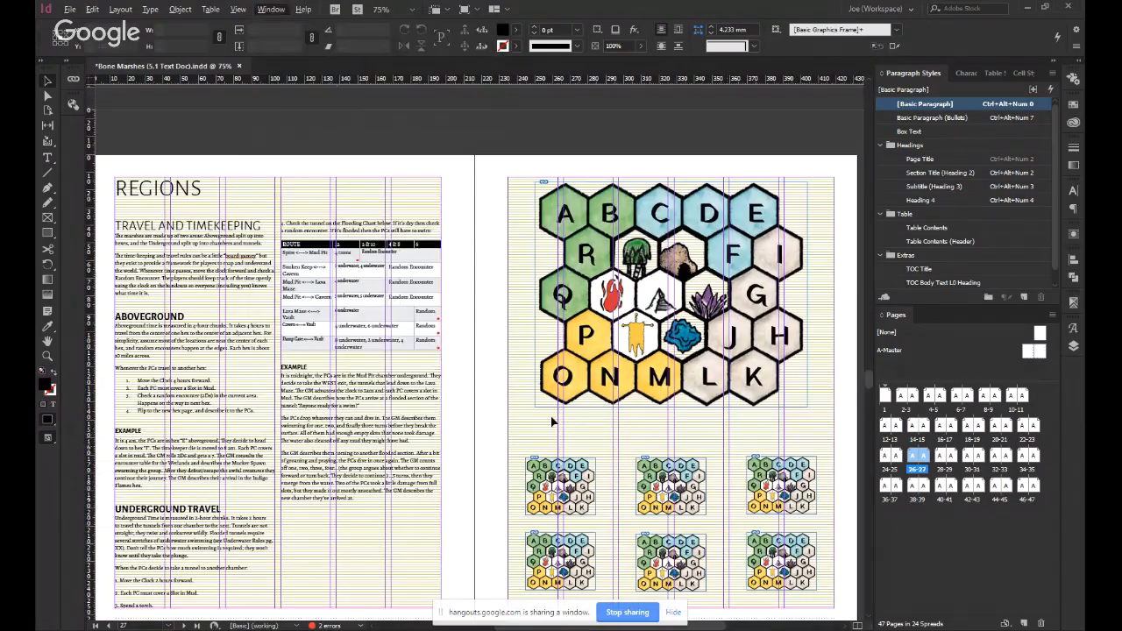
key(w)
Check the map layout on page 27 against the neighbouring Forest spread and save the document.
drag(507, 404, 470, 357)
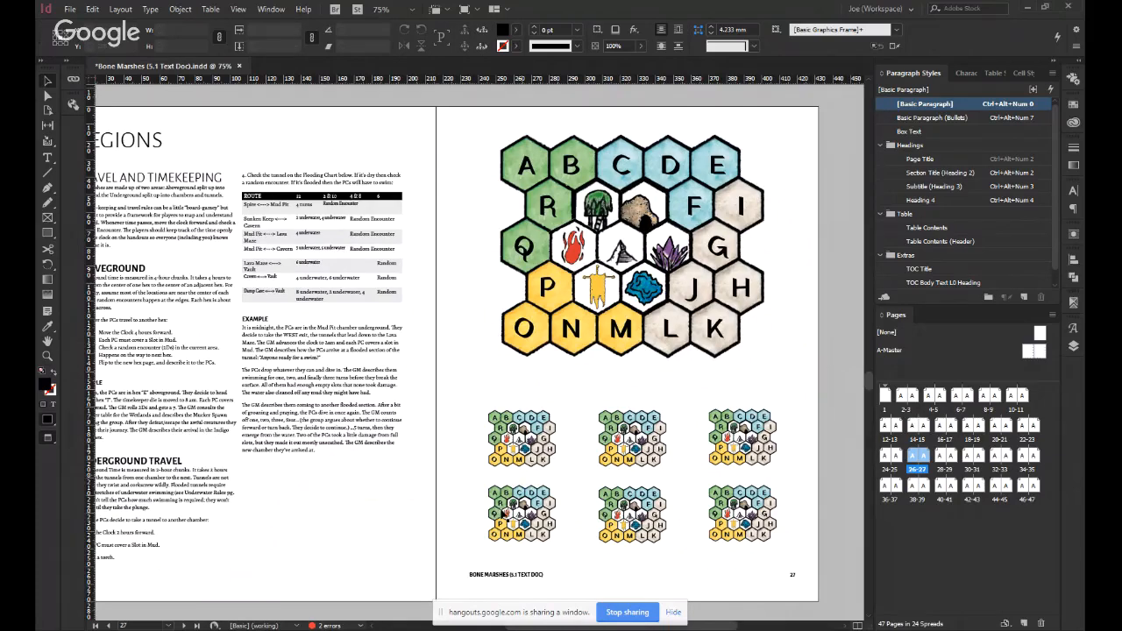
scroll(500, 511, up, 2)
scroll(383, 389, down, 2)
drag(377, 312, 430, 377)
scroll(429, 378, down, 1)
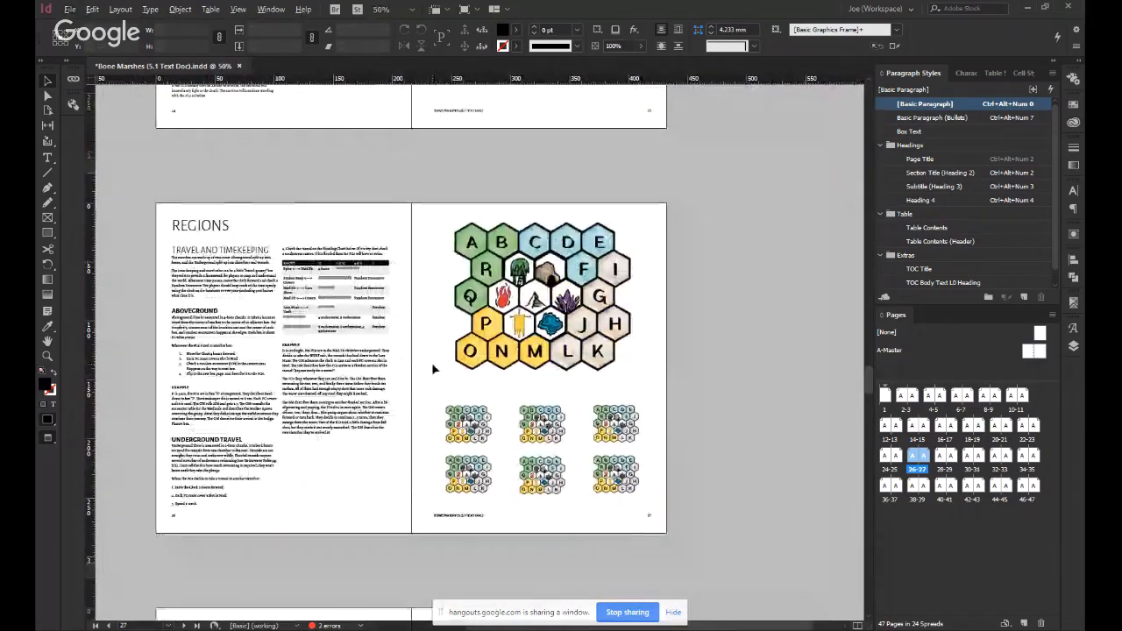
scroll(432, 363, up, 1)
key(alt+Page_Down)
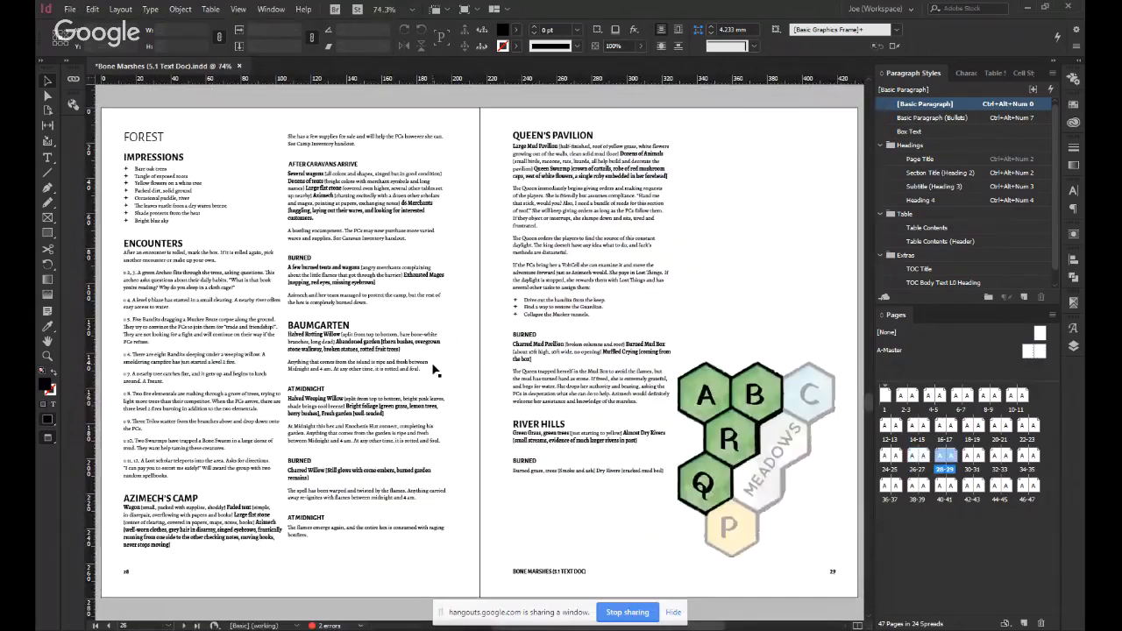
key(alt+Page_Up)
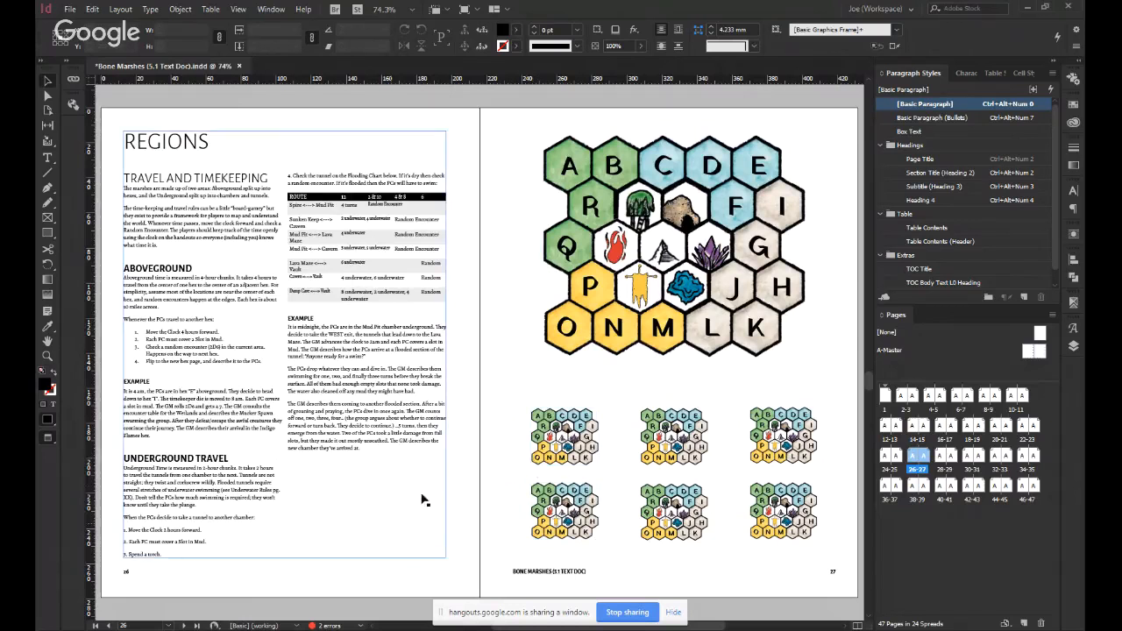
click(543, 464)
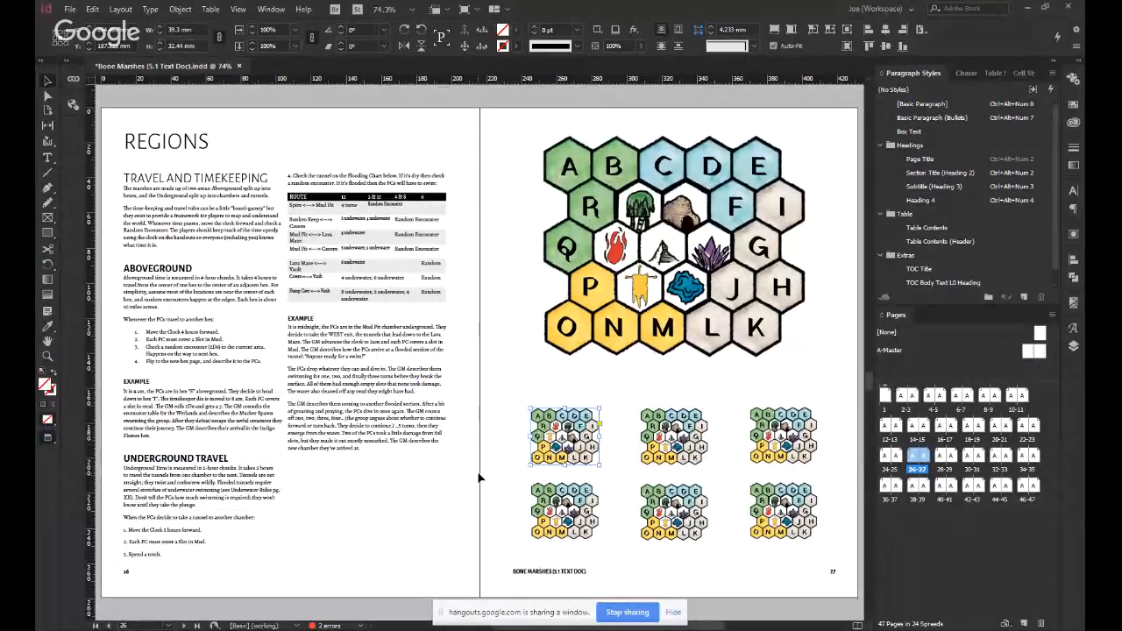
click(479, 477)
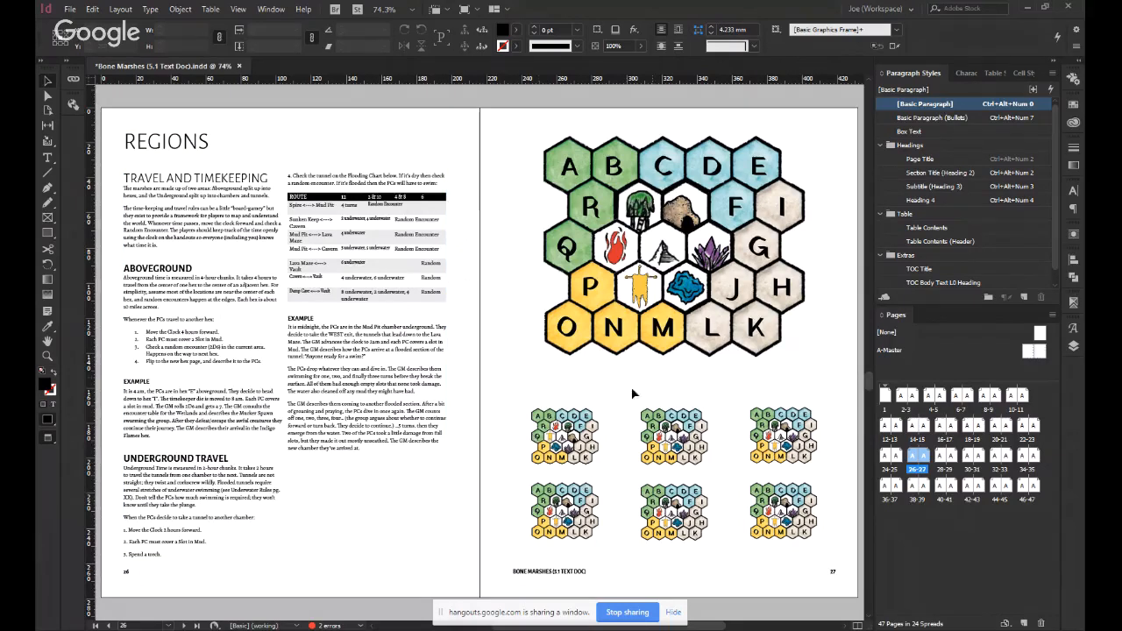
key(ctrl+s)
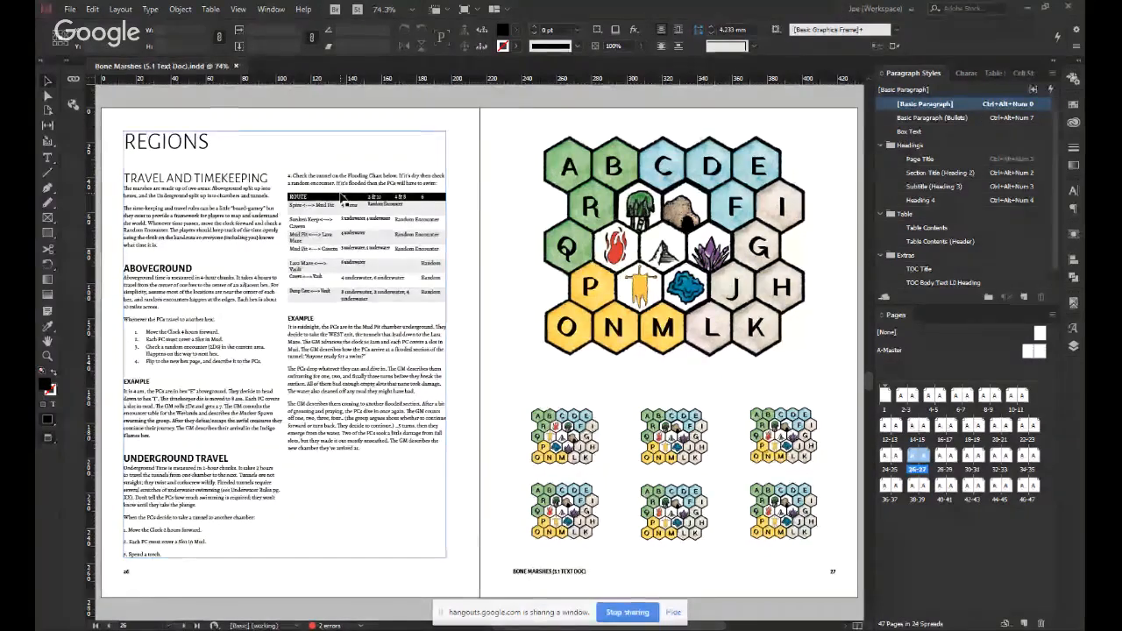
Insert a column break before the Underground Travel heading on page 26 and save the document.
double_click(232, 459)
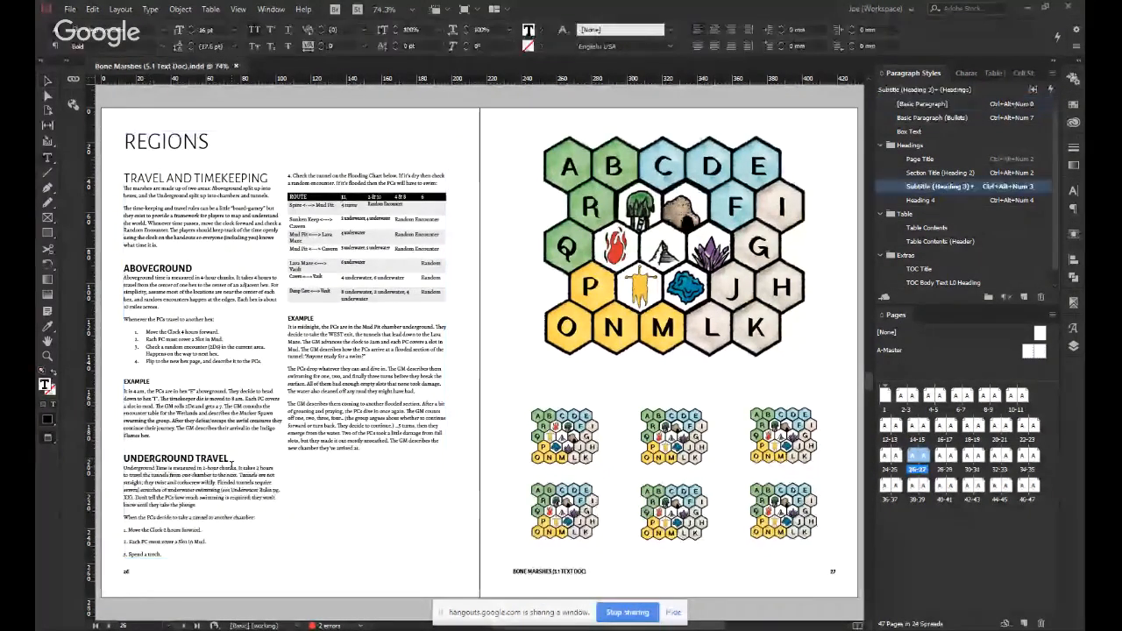
key(Home)
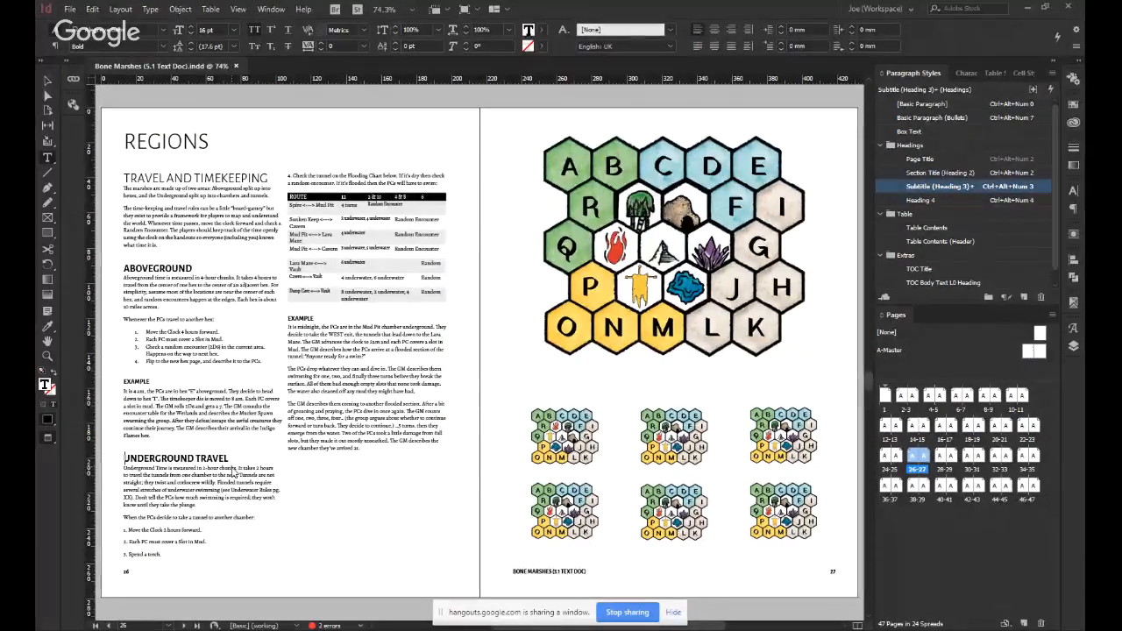
key(KP_Enter)
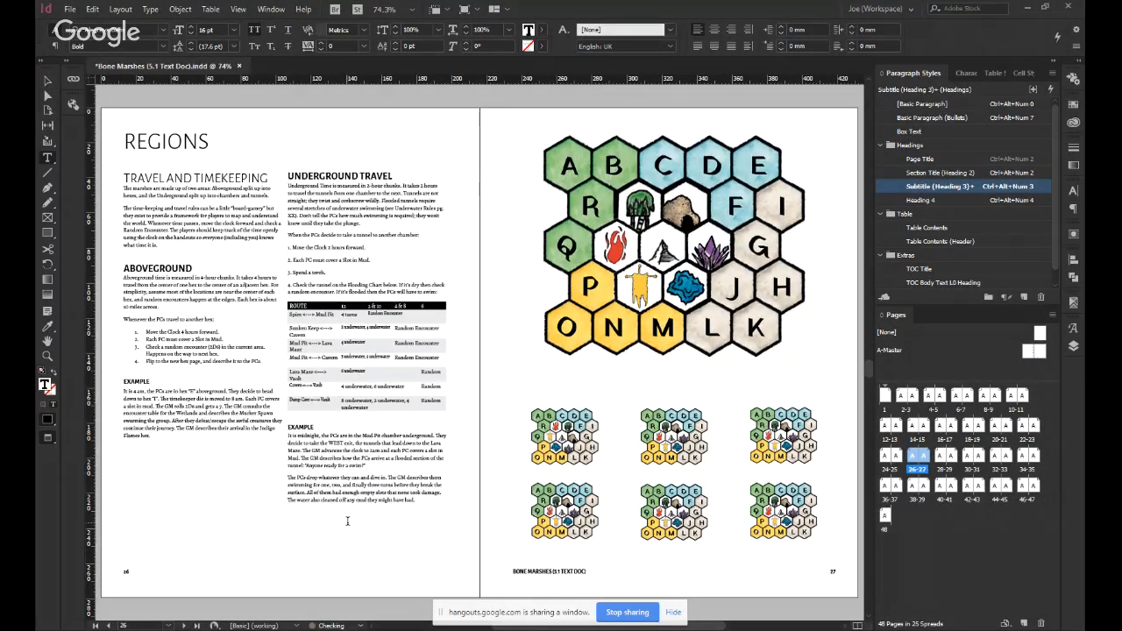
click(348, 521)
key(Escape)
click(488, 516)
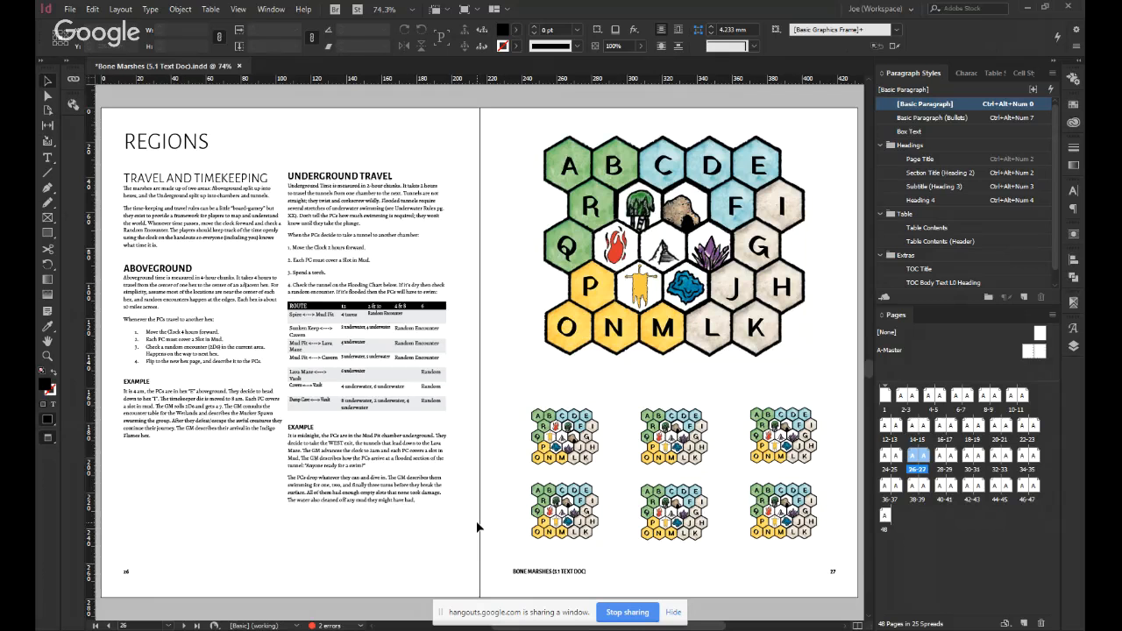
click(439, 412)
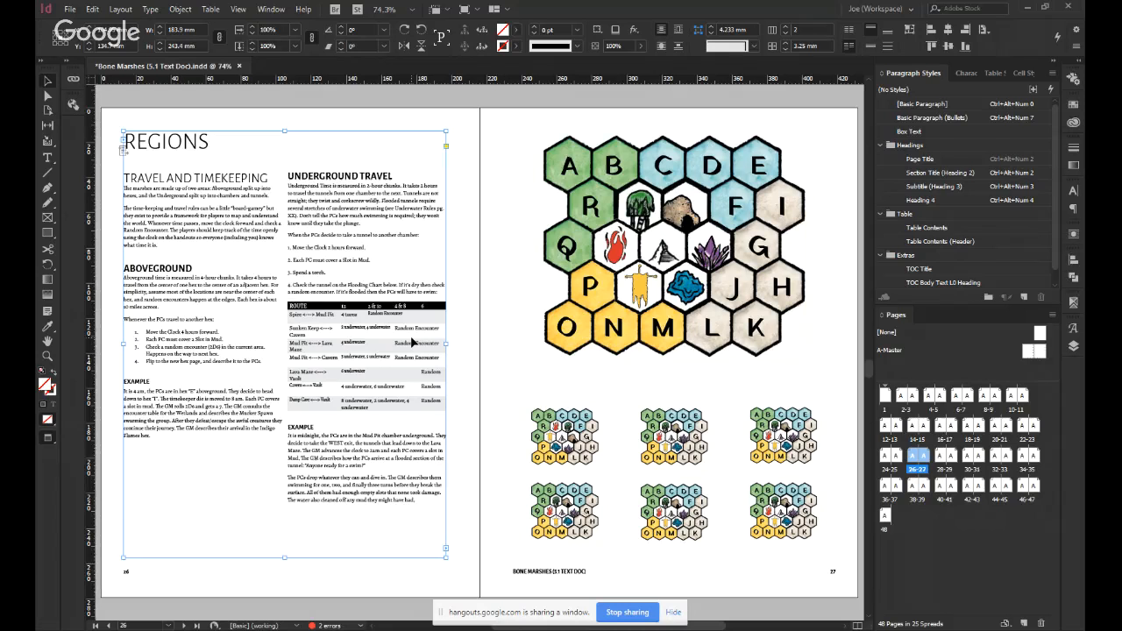
click(454, 415)
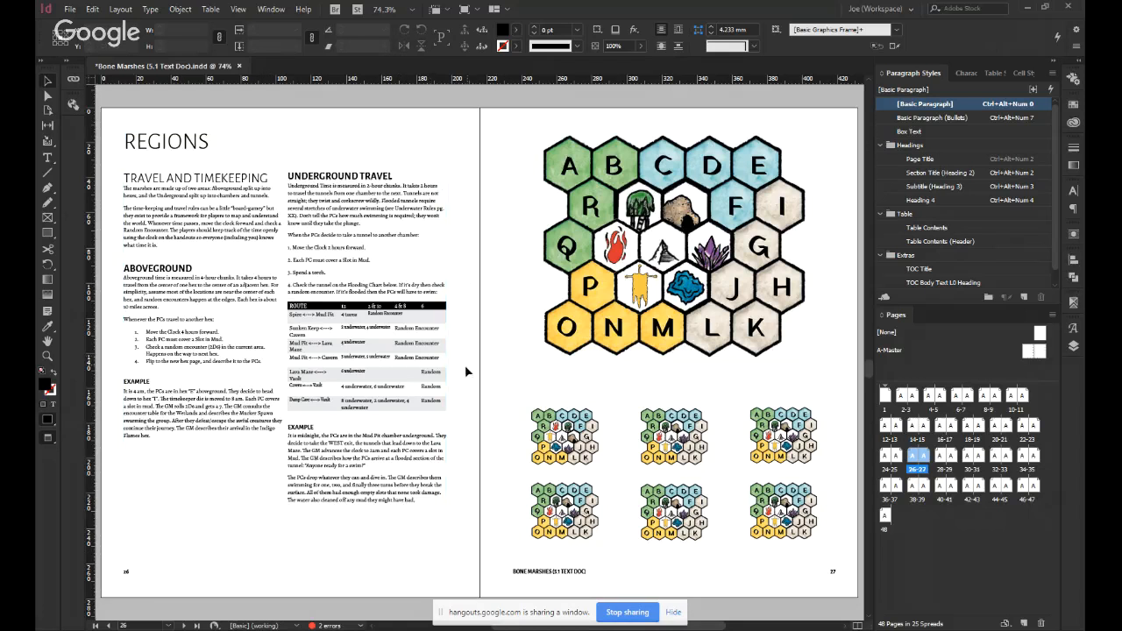
key(ctrl+s)
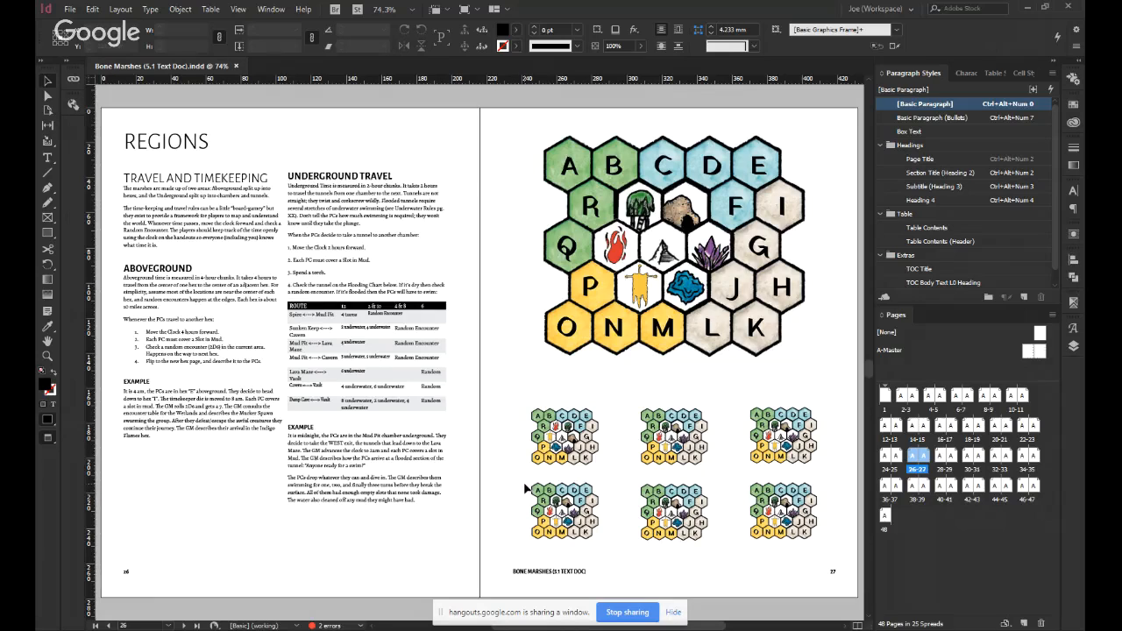
Remove the break inside the Underground Travel example so its closing text continues in the second column of page 26.
scroll(523, 482, down, 8)
scroll(524, 485, up, 3)
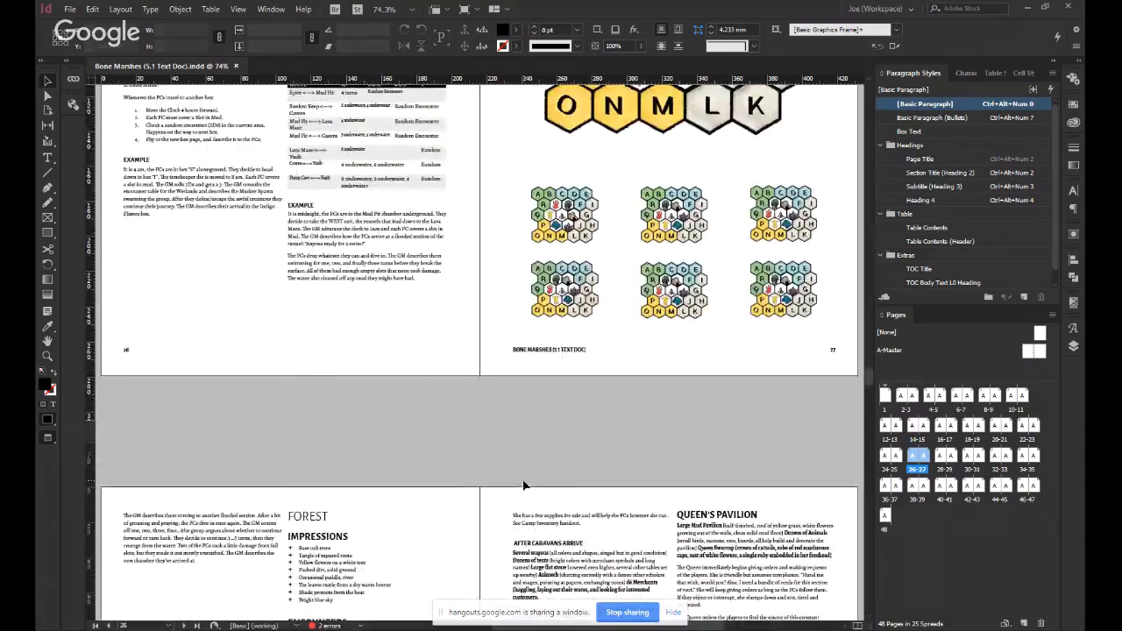
click(140, 561)
click(388, 314)
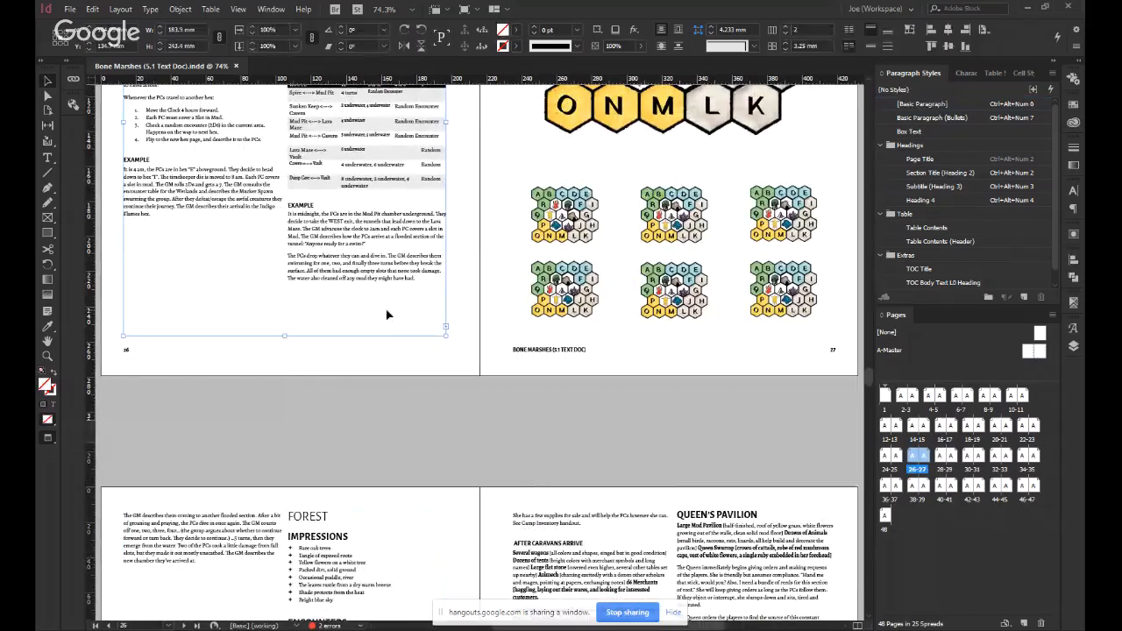
double_click(388, 314)
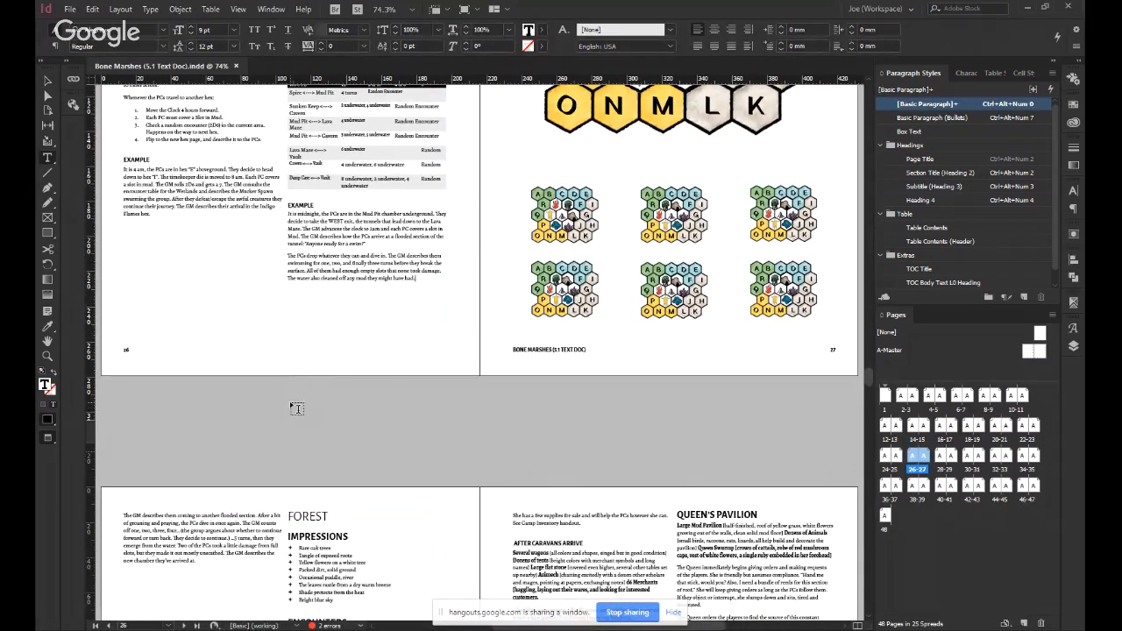
key(Delete)
key(Escape)
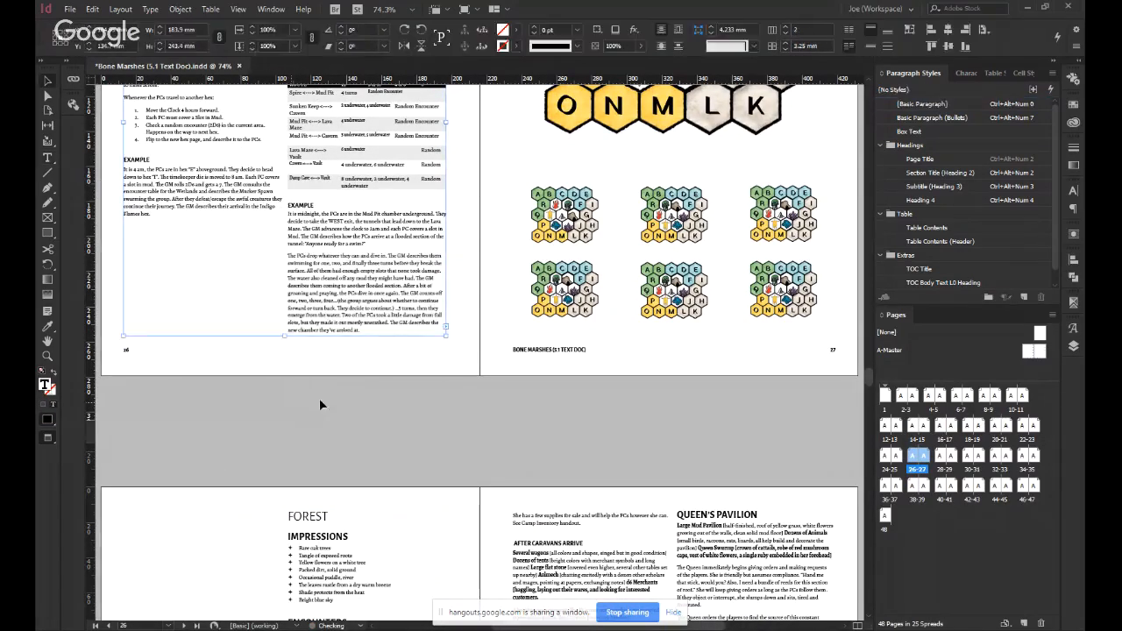
click(473, 435)
Remove the leftover break before the Forest heading so the section starts in the first column of page 28.
key(w)
double_click(138, 523)
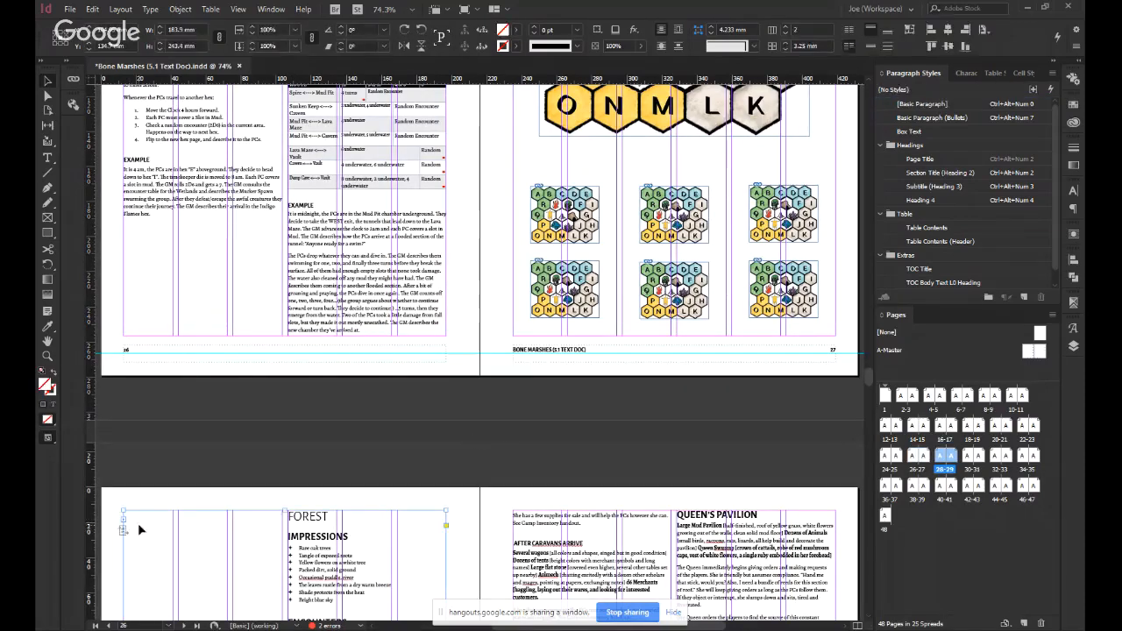
key(ctrl+v)
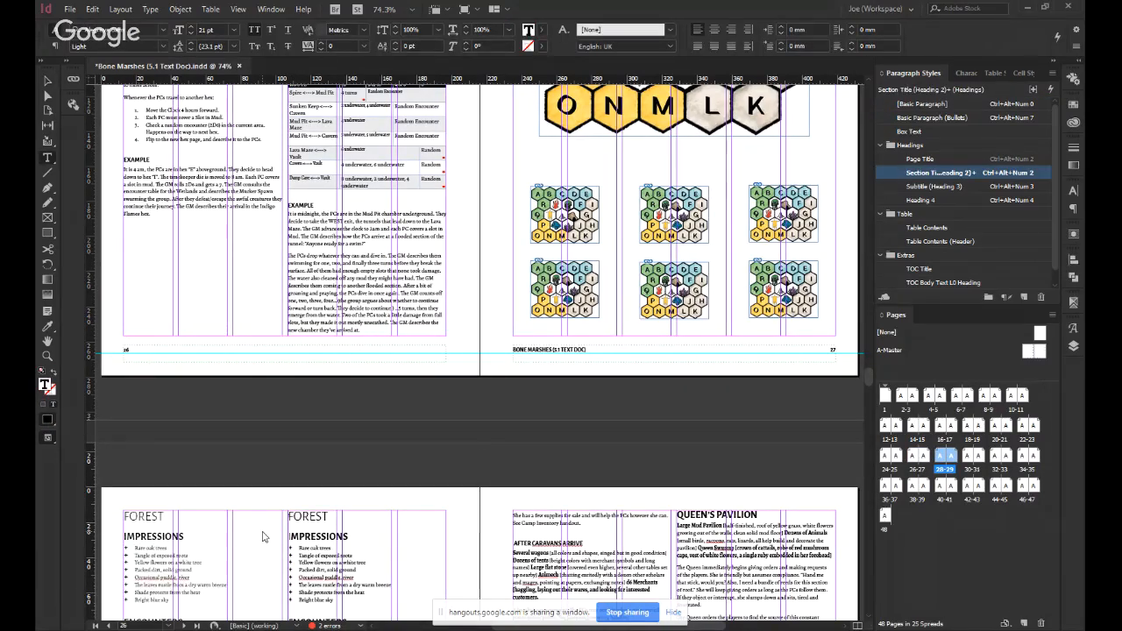
key(Escape)
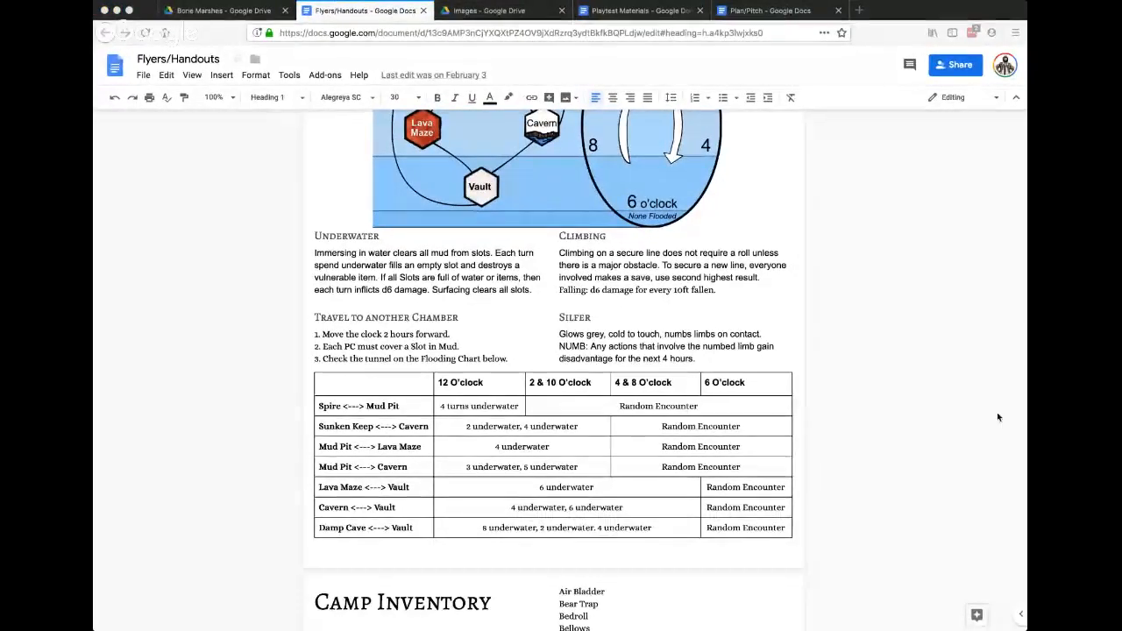
Switch to the Flyers/Handouts document in Google Docs and examine the Underground Travel diagram, rules and flooding chart.
scroll(423, 417, up, 1)
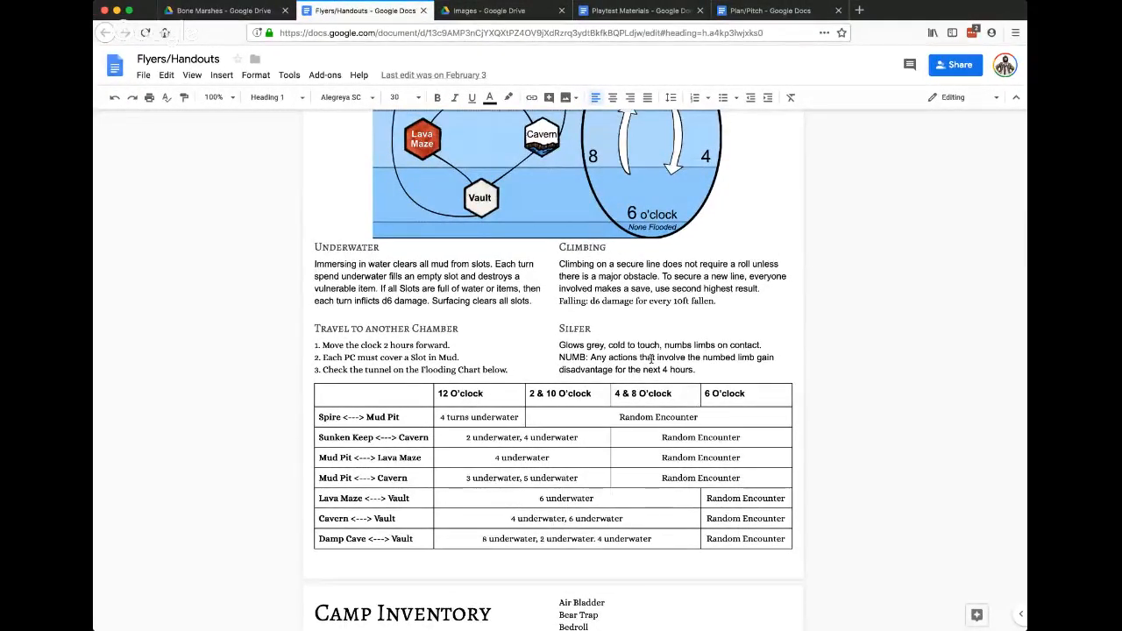
scroll(651, 358, up, 3)
scroll(650, 358, up, 1)
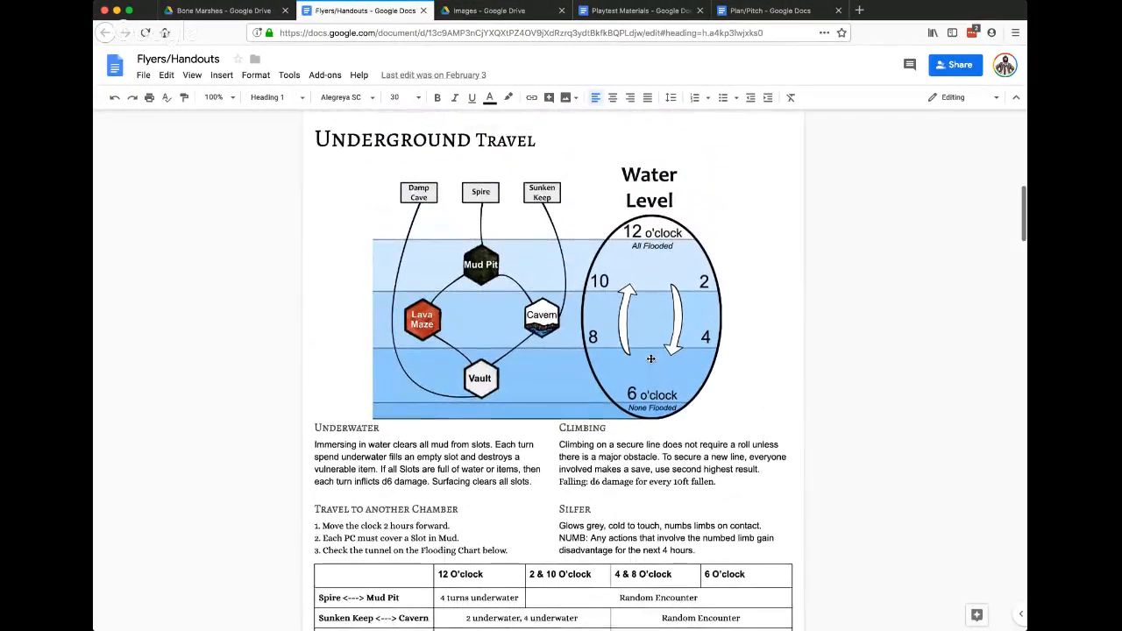
scroll(651, 358, down, 2)
scroll(651, 360, down, 3)
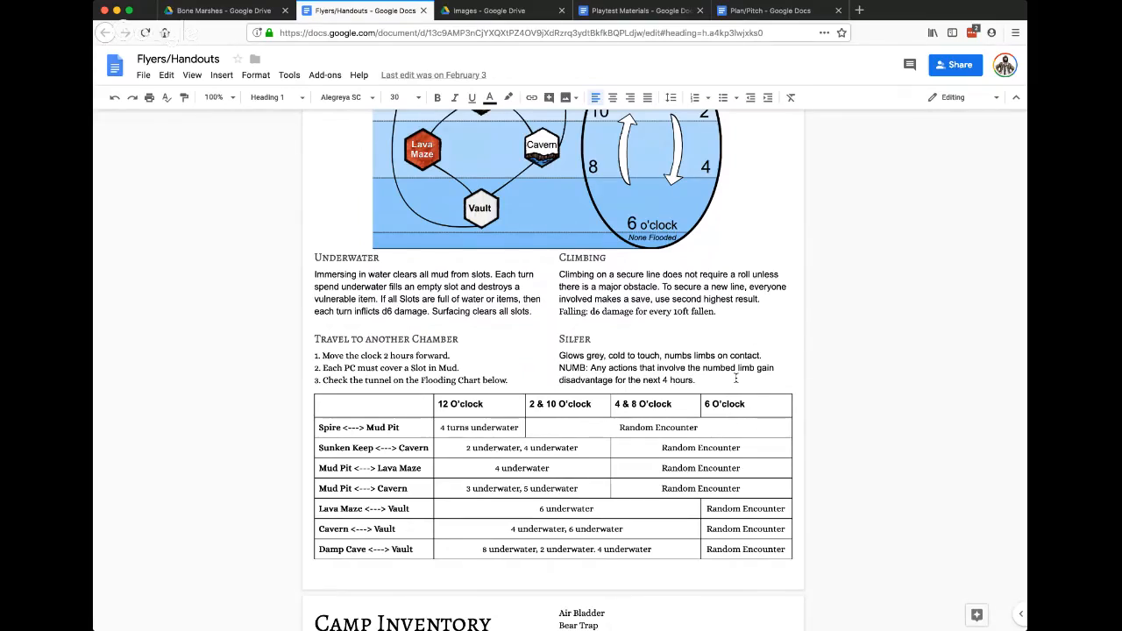
scroll(735, 378, up, 1)
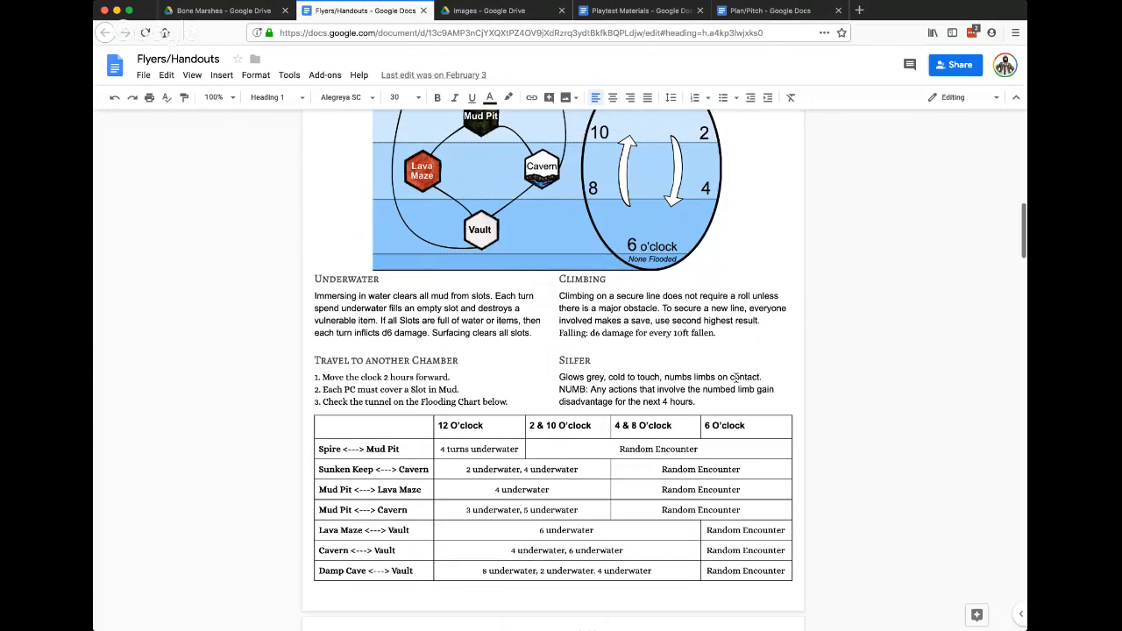